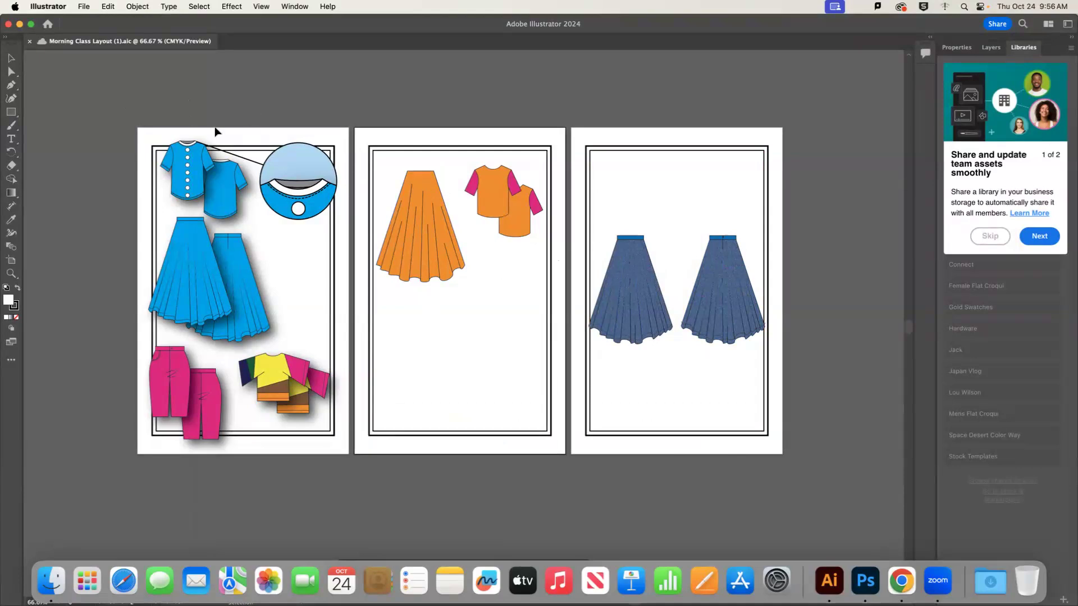
Switch the workspace to the Layout arrangement
{"action": "left_click", "coordinate": [1068, 23]}
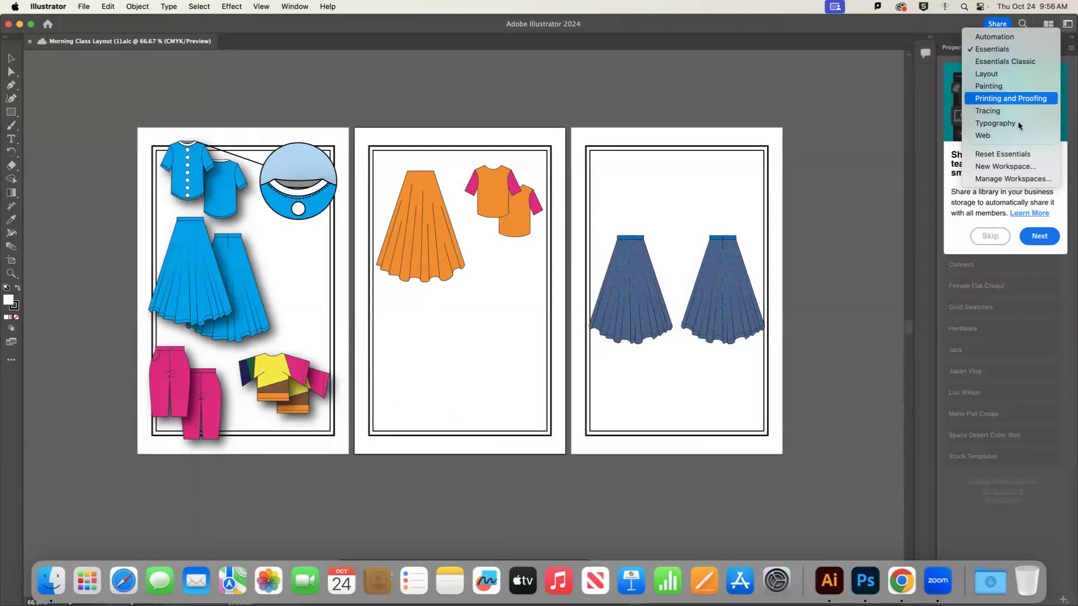
{"action": "left_click", "coordinate": [1005, 61]}
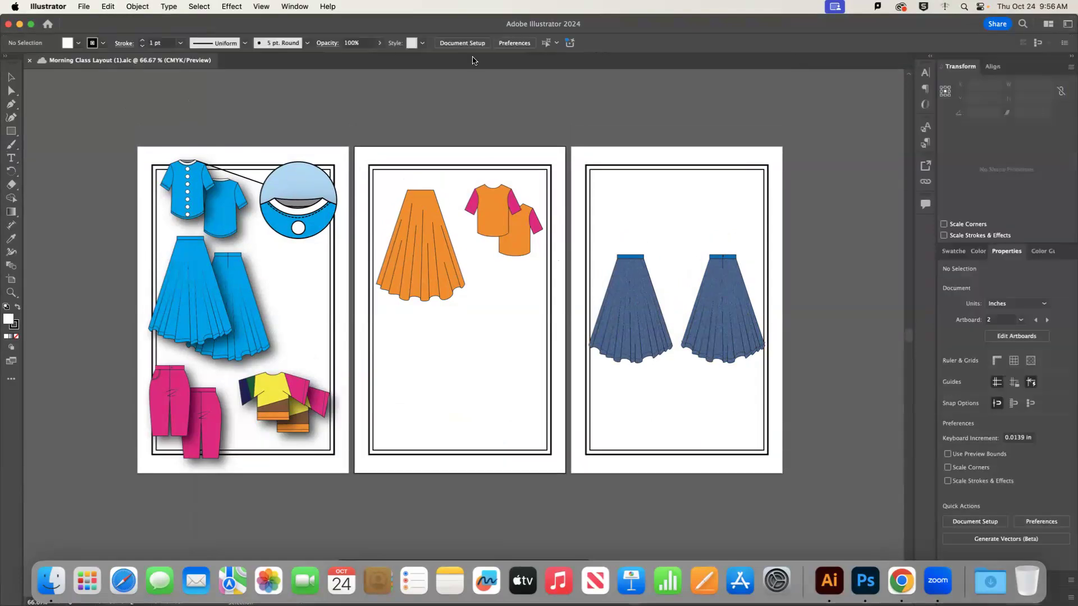
{"action": "left_click", "coordinate": [1068, 23]}
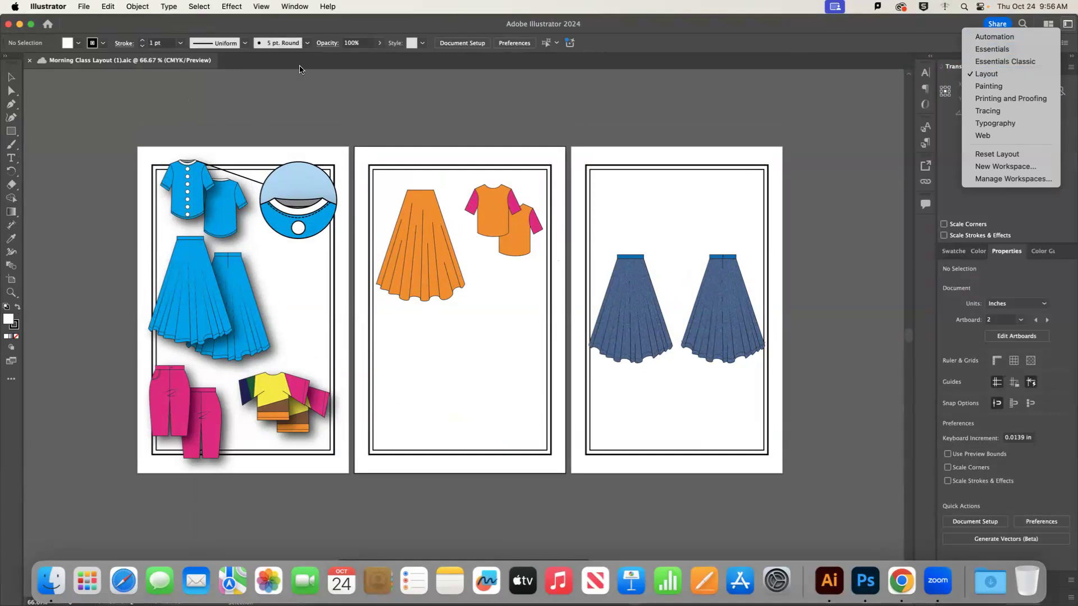
{"action": "left_click", "coordinate": [329, 85]}
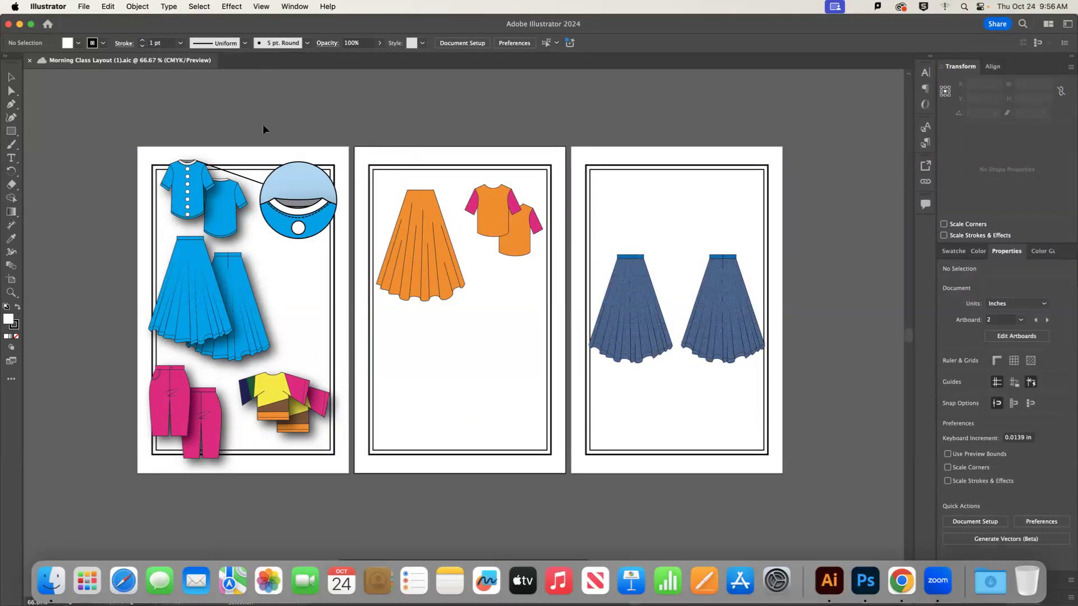
Open the recent file Afternoon Class Fats 2.aic, ignoring all missing linked files
{"action": "left_click", "coordinate": [47, 23]}
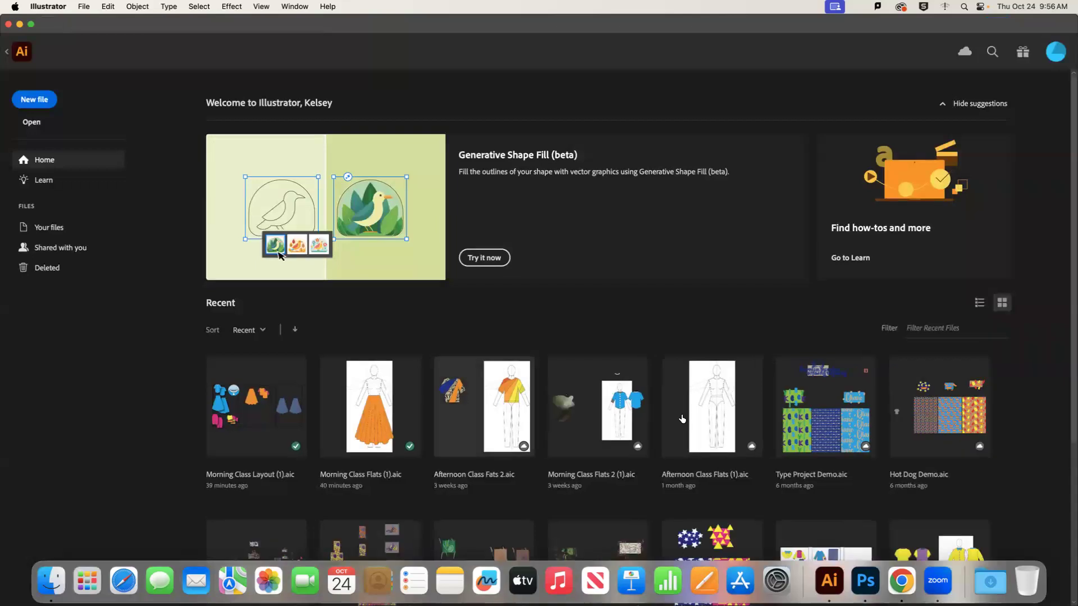
{"action": "left_click", "coordinate": [507, 429]}
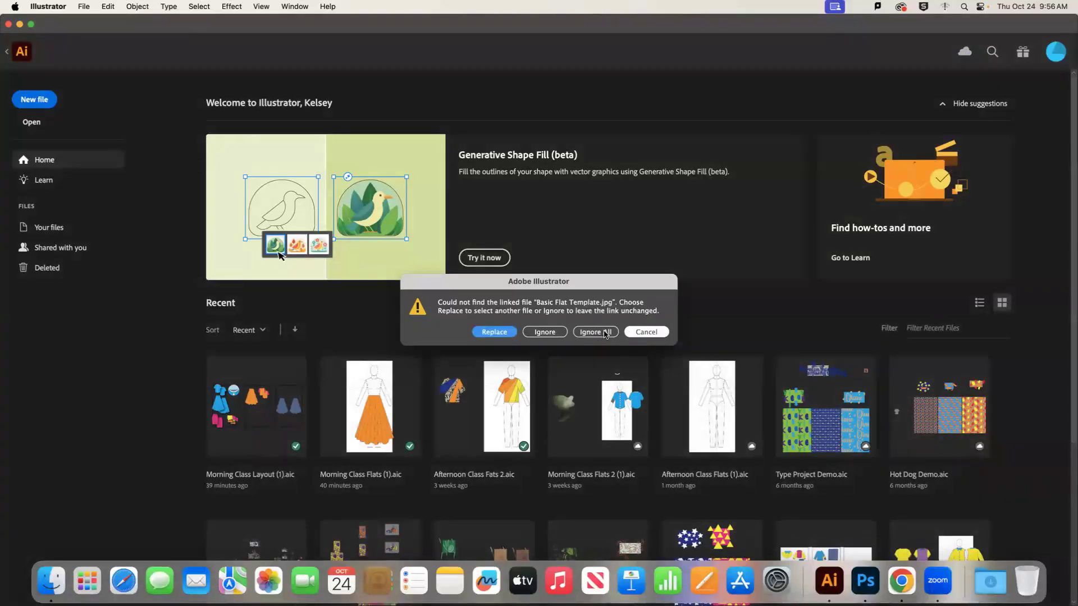
{"action": "left_click", "coordinate": [601, 333]}
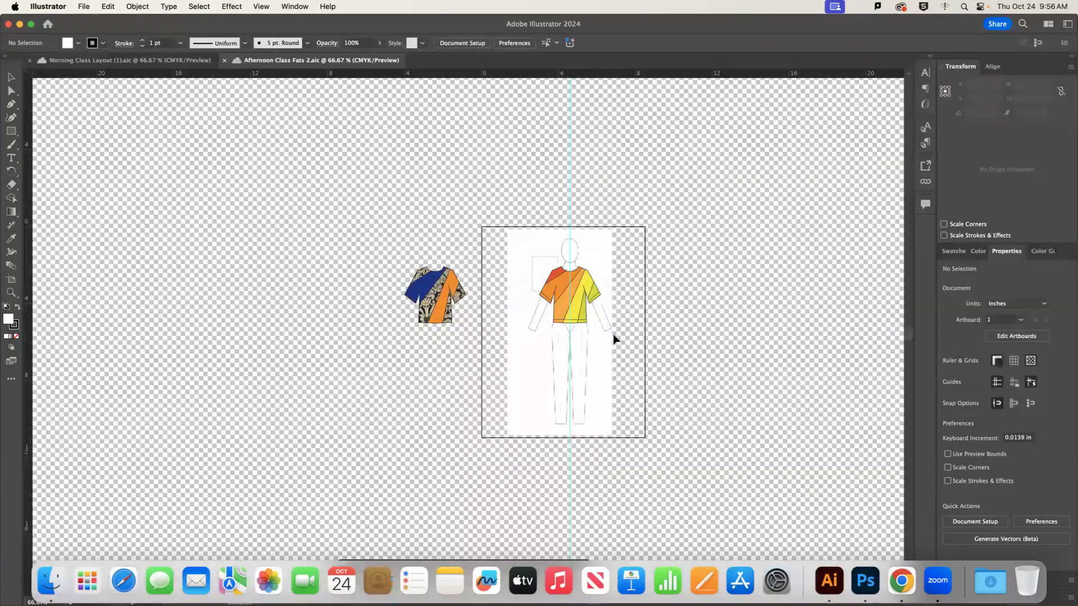
Copy the orange-and-yellow T-shirt into Morning Class Layout (1).aic and place it as a group below the orange skirt on the middle artboard
{"action": "left_click", "coordinate": [615, 345]}
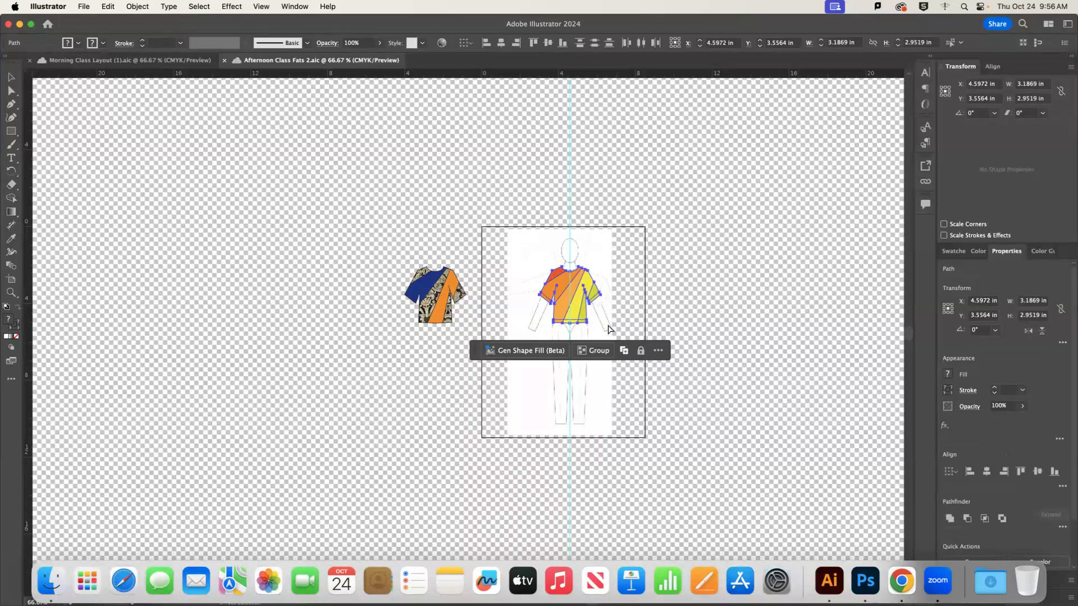
{"action": "left_click", "coordinate": [112, 60]}
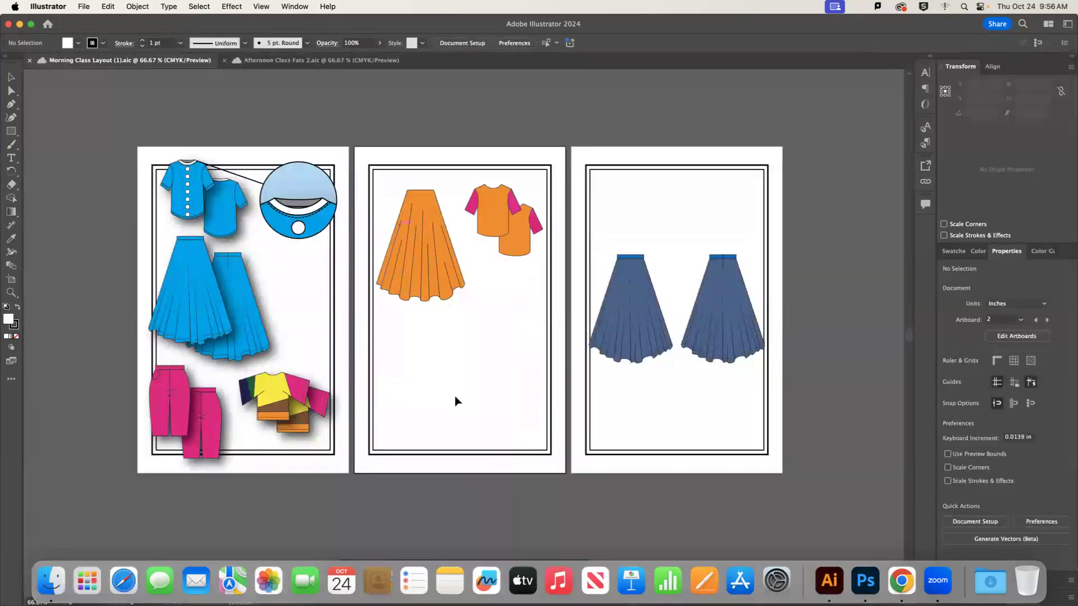
{"action": "key", "text": "cmd+v"}
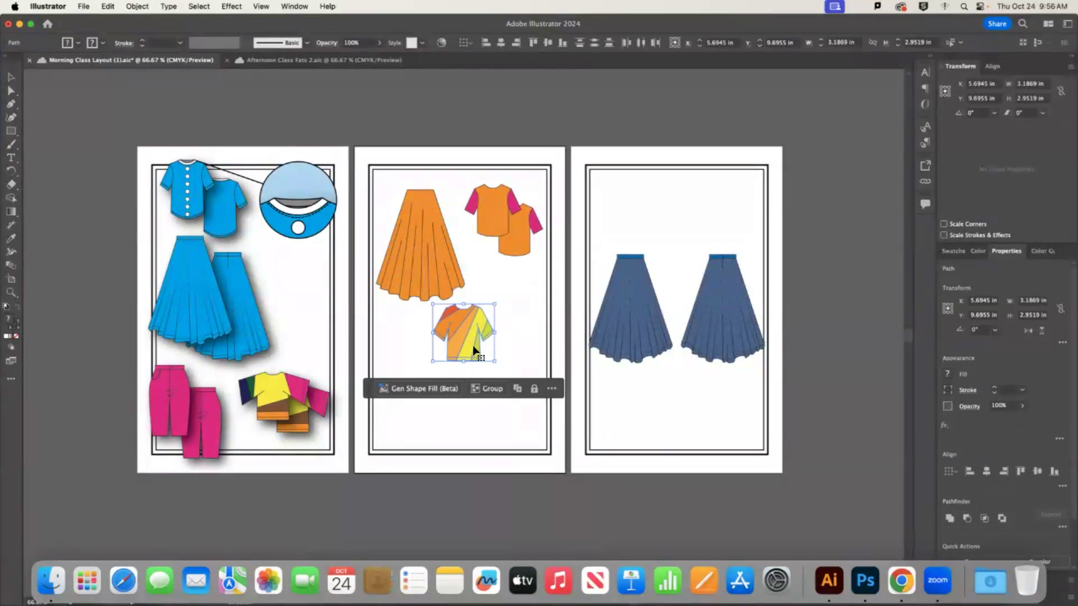
{"action": "left_click", "coordinate": [497, 395]}
{"action": "left_click_drag", "start_coordinate": [472, 335], "coordinate": [424, 366]}
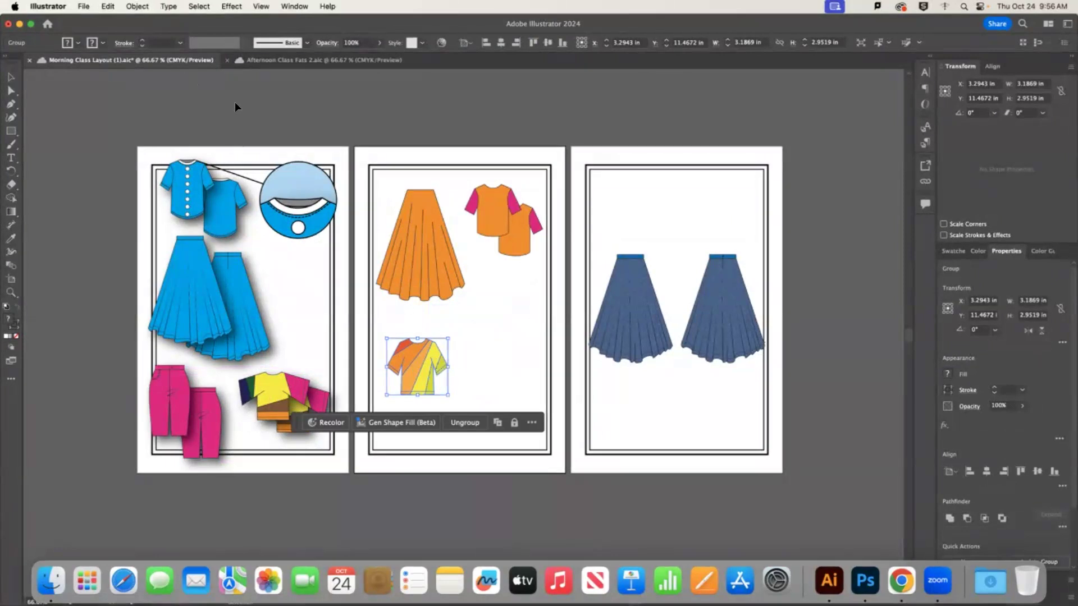
Apply a Multiply drop shadow to the T-shirt group with 75% opacity, 0.0972 in X and Y offsets and 0.0694 in blur
{"action": "left_click", "coordinate": [231, 6]}
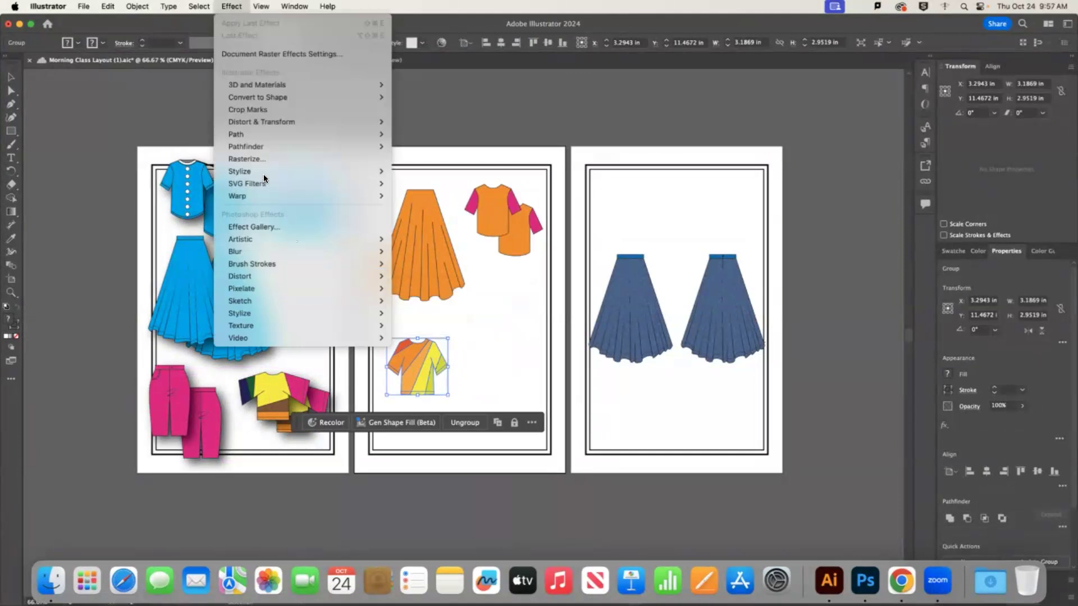
{"action": "mouse_move", "coordinate": [277, 172]}
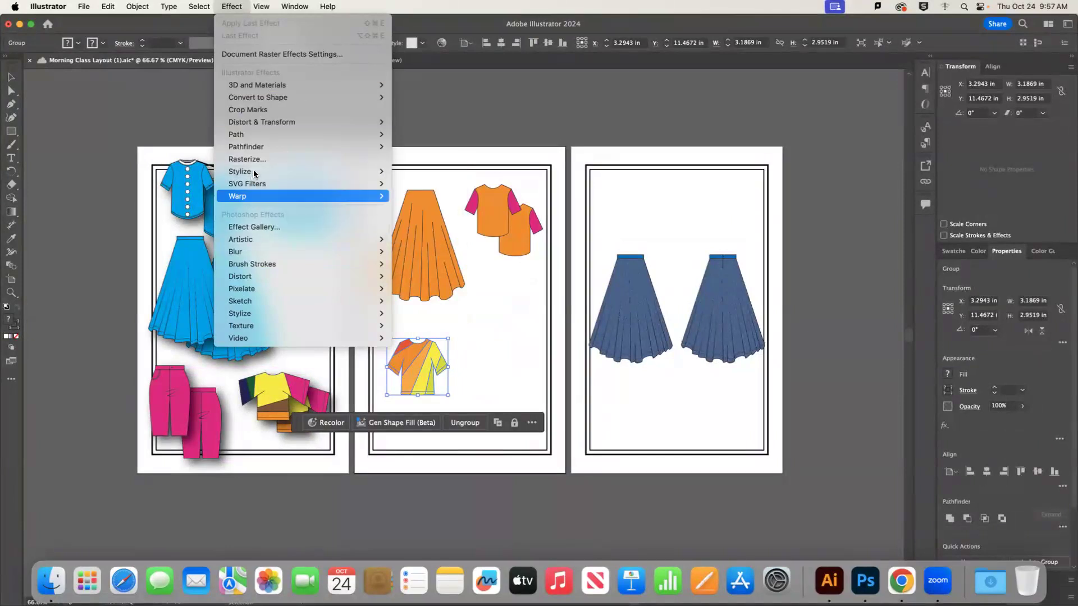
{"action": "left_click", "coordinate": [415, 172]}
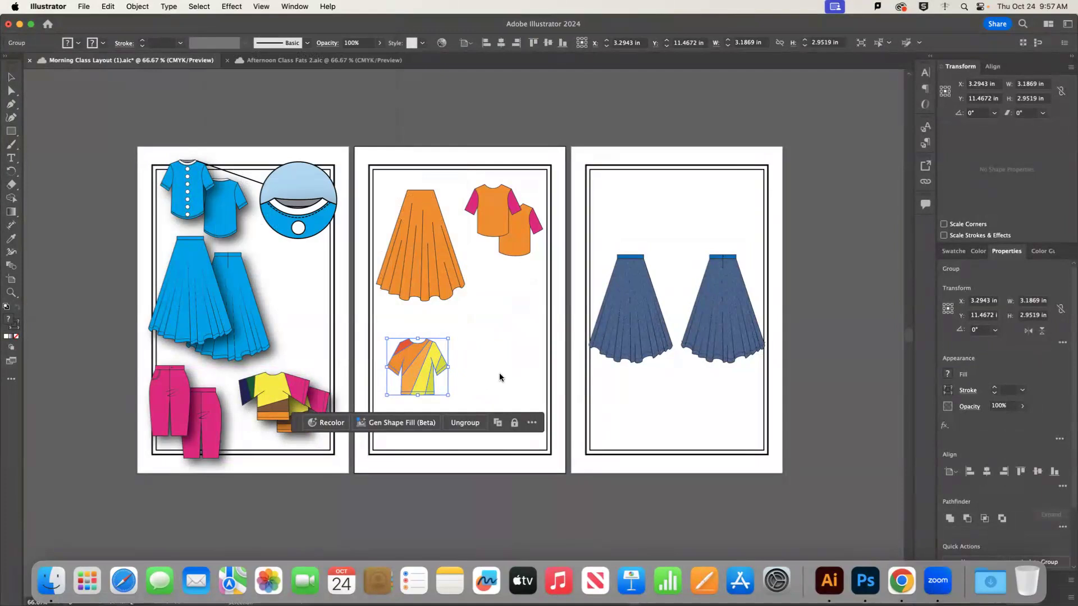
{"action": "left_click_drag", "start_coordinate": [565, 240], "coordinate": [646, 187]}
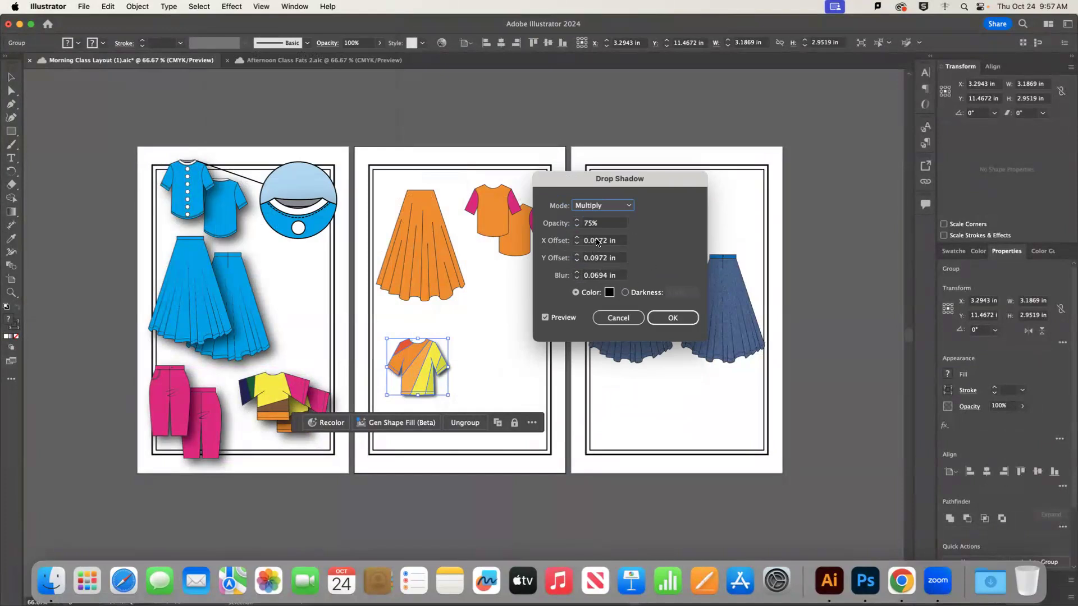
{"action": "left_click", "coordinate": [673, 318]}
{"action": "left_click", "coordinate": [488, 325]}
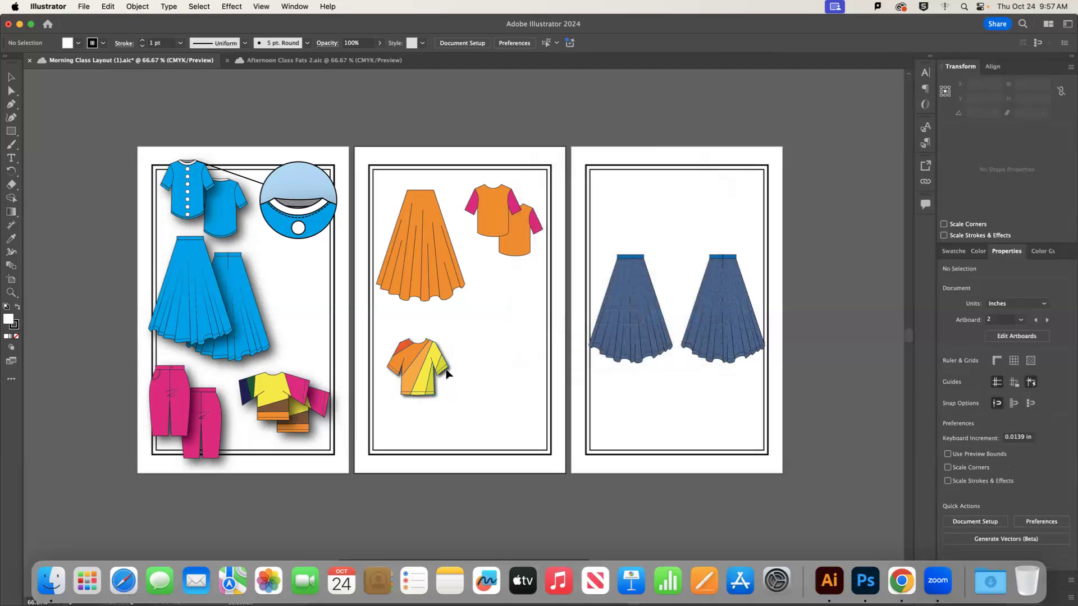
Add a Multiply drop shadow to the front orange top with pink sleeves, using 75% opacity, 0.0972 in offsets and 0.0694 in blur
{"action": "left_click", "coordinate": [504, 208]}
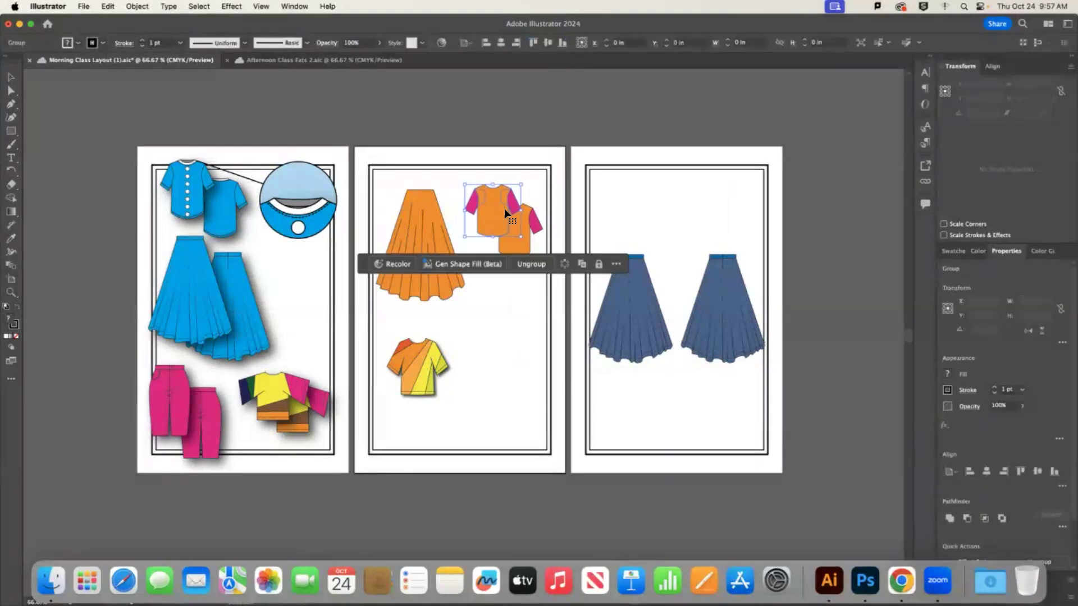
{"action": "right_click", "coordinate": [488, 211]}
{"action": "left_click", "coordinate": [487, 188]}
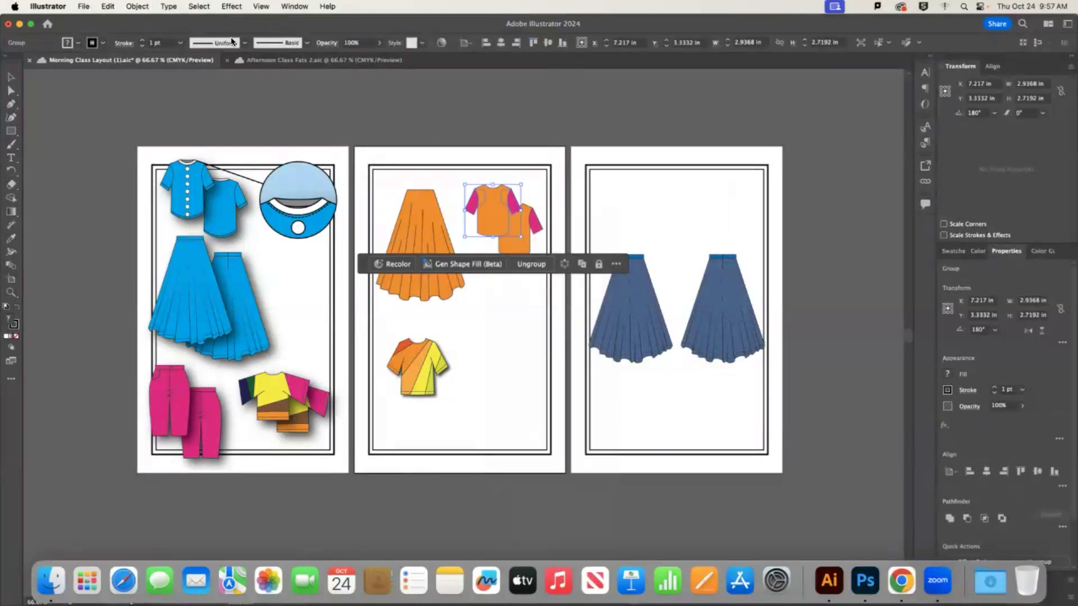
{"action": "left_click", "coordinate": [201, 6]}
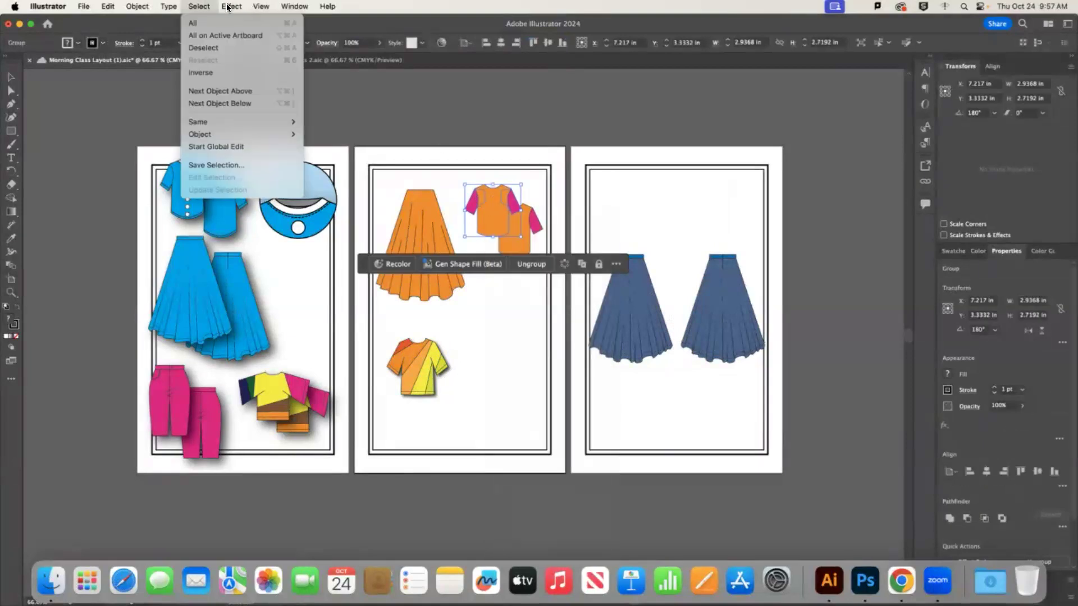
{"action": "mouse_move", "coordinate": [232, 6]}
{"action": "mouse_move", "coordinate": [274, 174]}
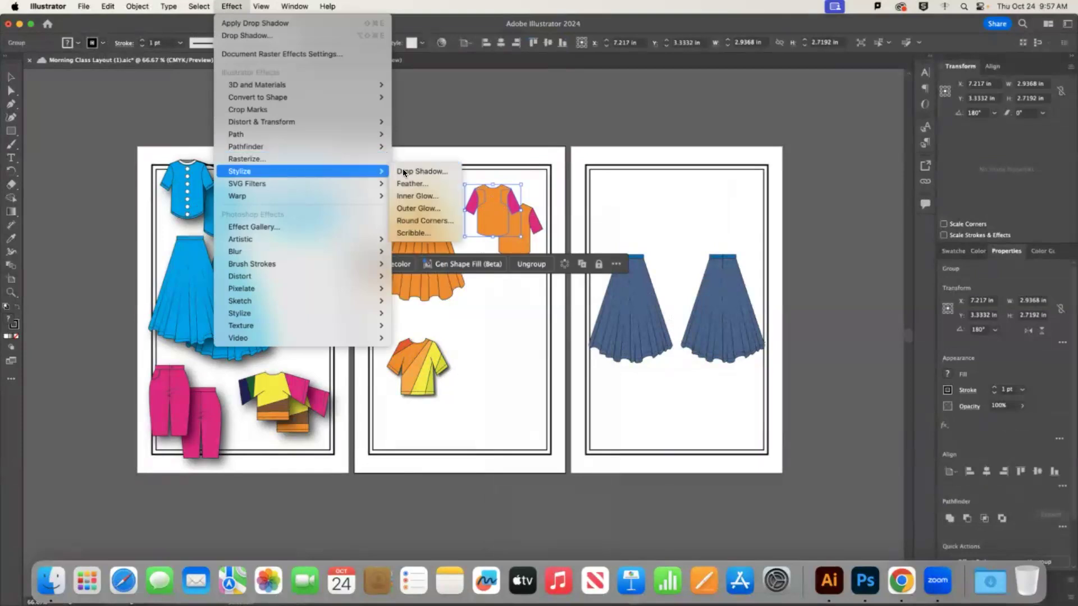
{"action": "left_click", "coordinate": [441, 177]}
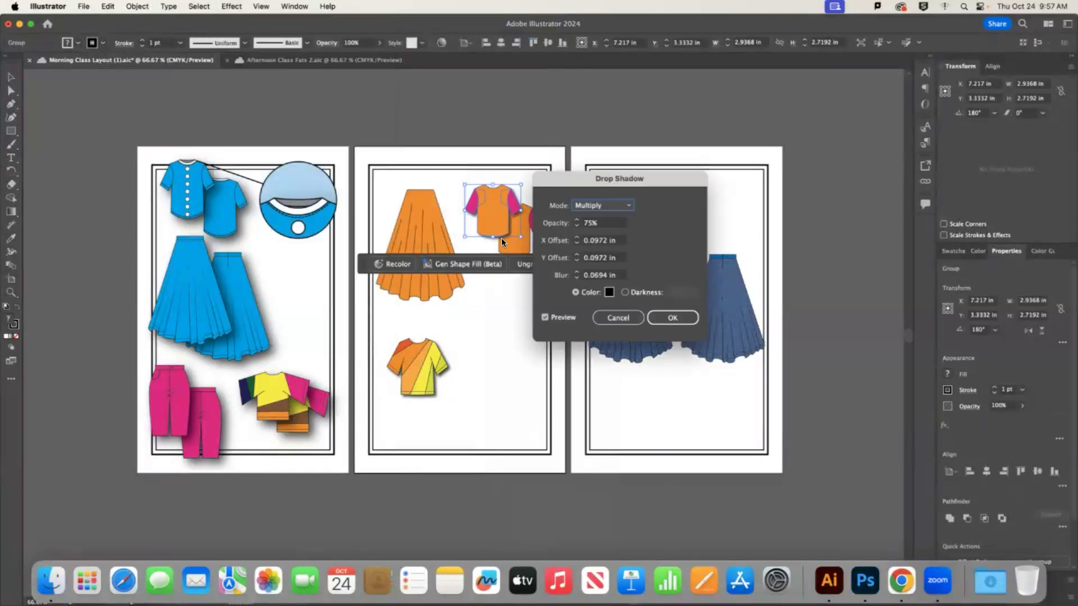
{"action": "left_click", "coordinate": [681, 318]}
{"action": "left_click", "coordinate": [506, 241]}
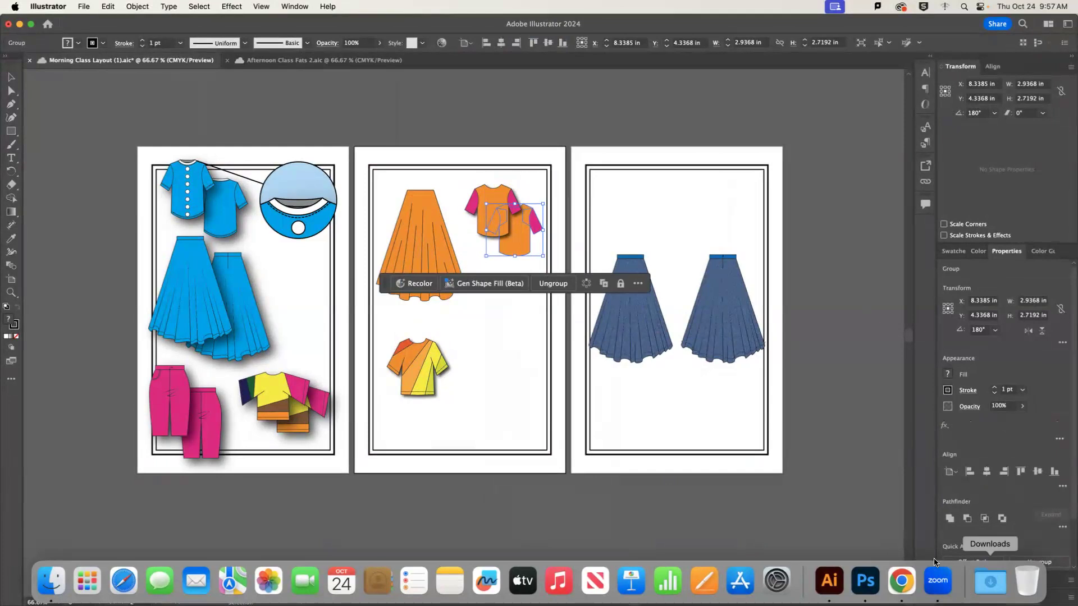
{"action": "scroll", "coordinate": [867, 347], "scroll_direction": "down", "scroll_amount": 15}
{"action": "scroll", "coordinate": [841, 234], "scroll_direction": "up", "scroll_amount": 5}
{"action": "scroll", "coordinate": [841, 233], "scroll_direction": "down", "scroll_amount": 10}
{"action": "scroll", "coordinate": [837, 234], "scroll_direction": "up", "scroll_amount": 6}
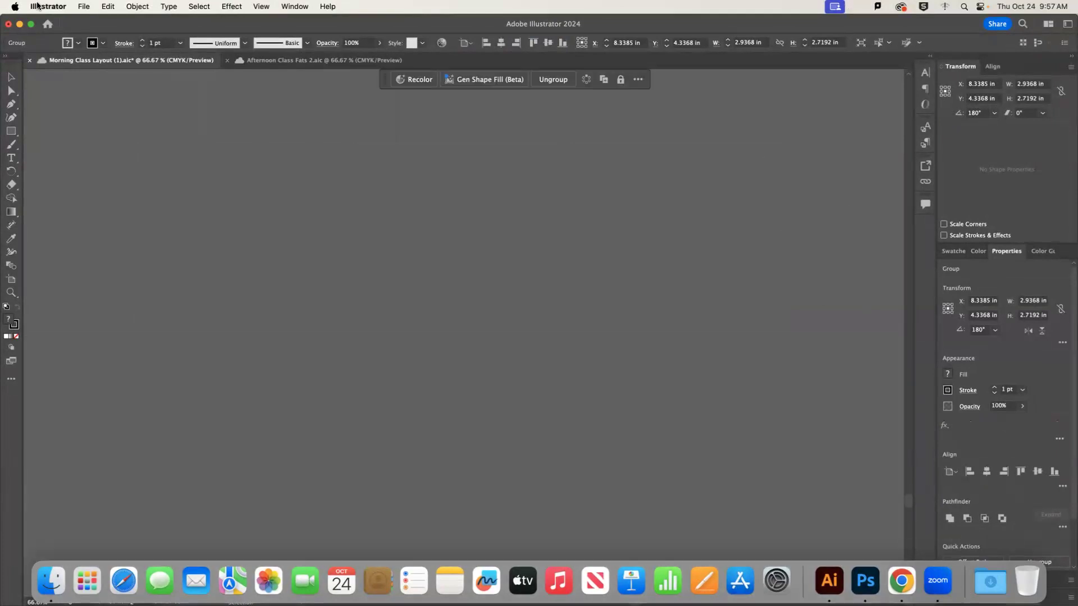
{"action": "left_click", "coordinate": [261, 6]}
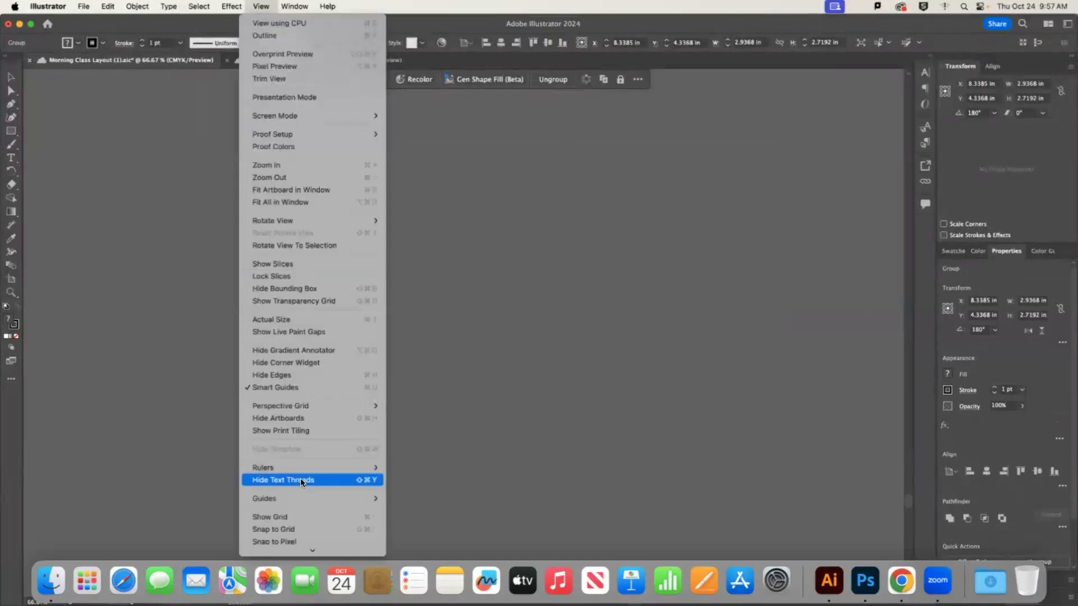
{"action": "left_click", "coordinate": [290, 194]}
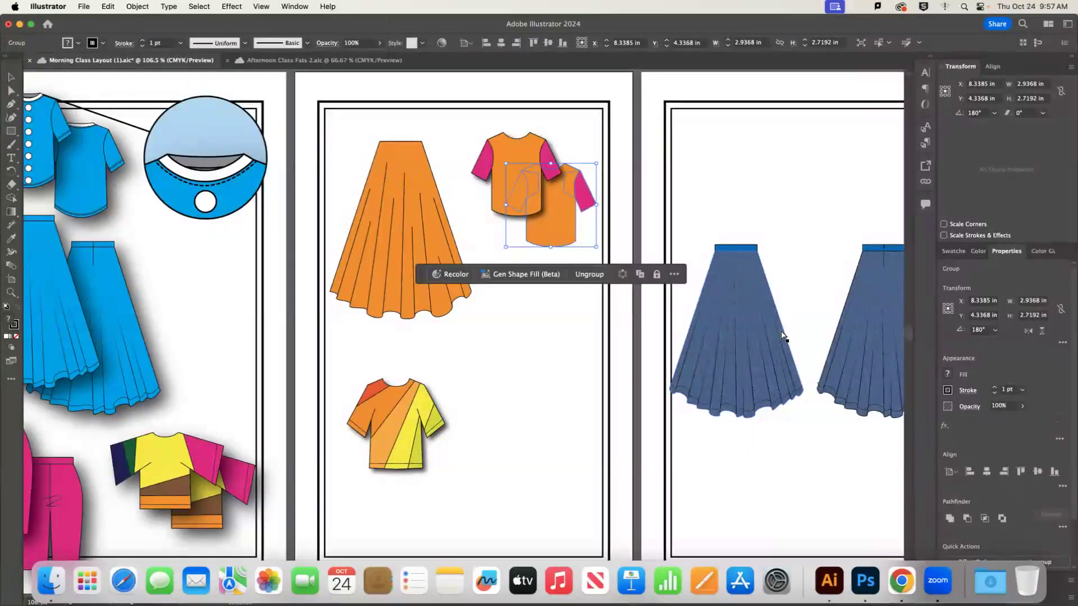
{"action": "key", "text": "super+minus"}
{"action": "key", "text": "super+minus"}
{"action": "scroll", "coordinate": [705, 353], "scroll_direction": "down", "scroll_amount": 5}
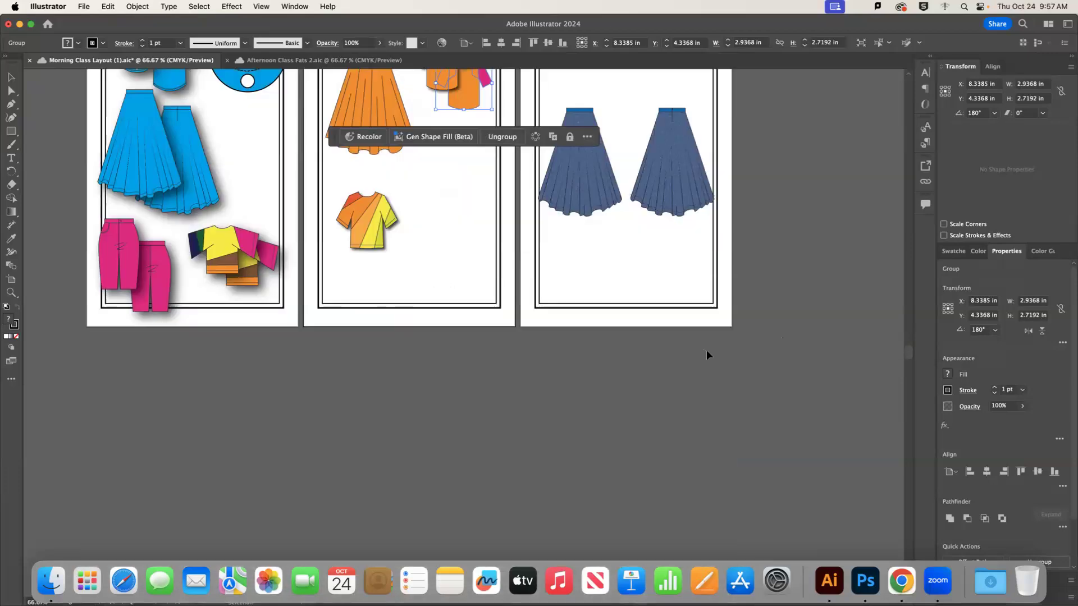
{"action": "scroll", "coordinate": [707, 349], "scroll_direction": "up", "scroll_amount": 4}
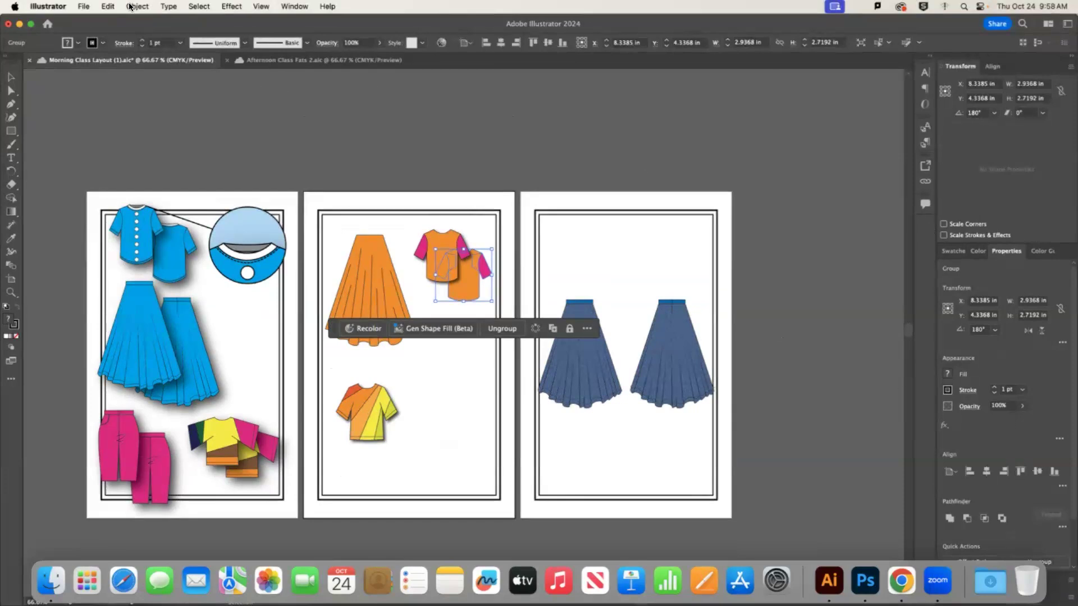
Display the document's layer list and deselect the rear orange top
{"action": "left_click", "coordinate": [289, 8]}
{"action": "scroll", "coordinate": [377, 552], "scroll_direction": "down", "scroll_amount": 5}
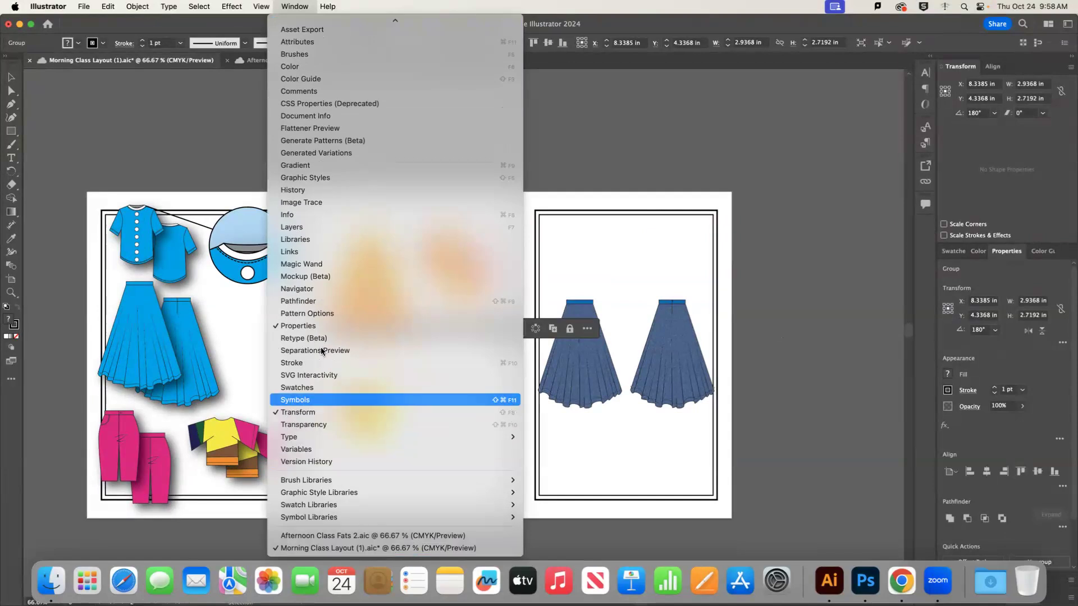
{"action": "left_click", "coordinate": [305, 228]}
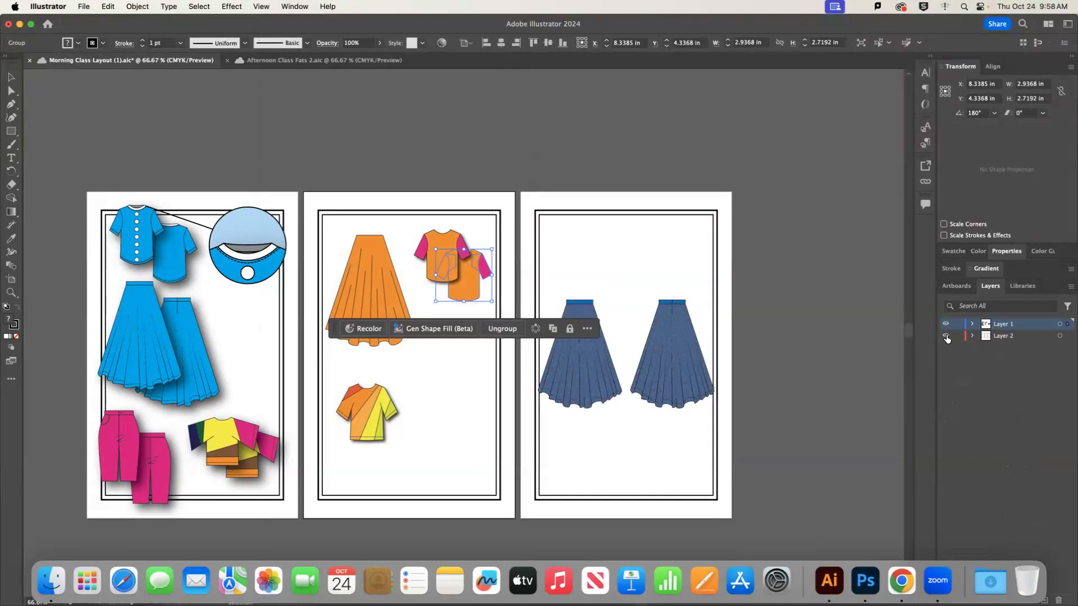
{"action": "left_click", "coordinate": [388, 348]}
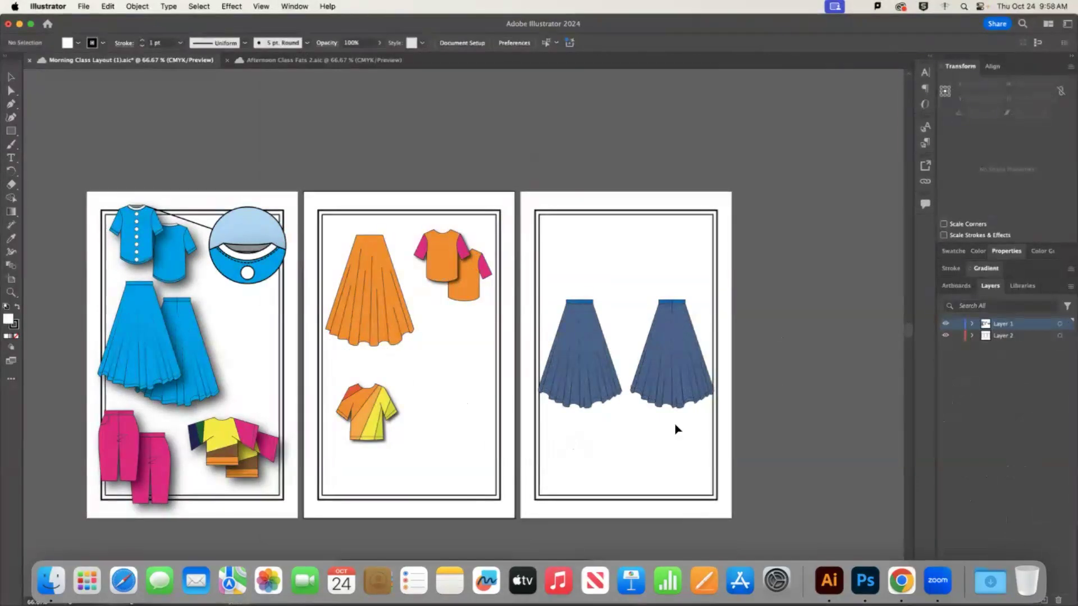
Apply a Multiply drop shadow to the orange skirt with 75% opacity, 0.0972 in X and Y offsets and 0.0694 in blur
{"action": "left_click", "coordinate": [412, 334]}
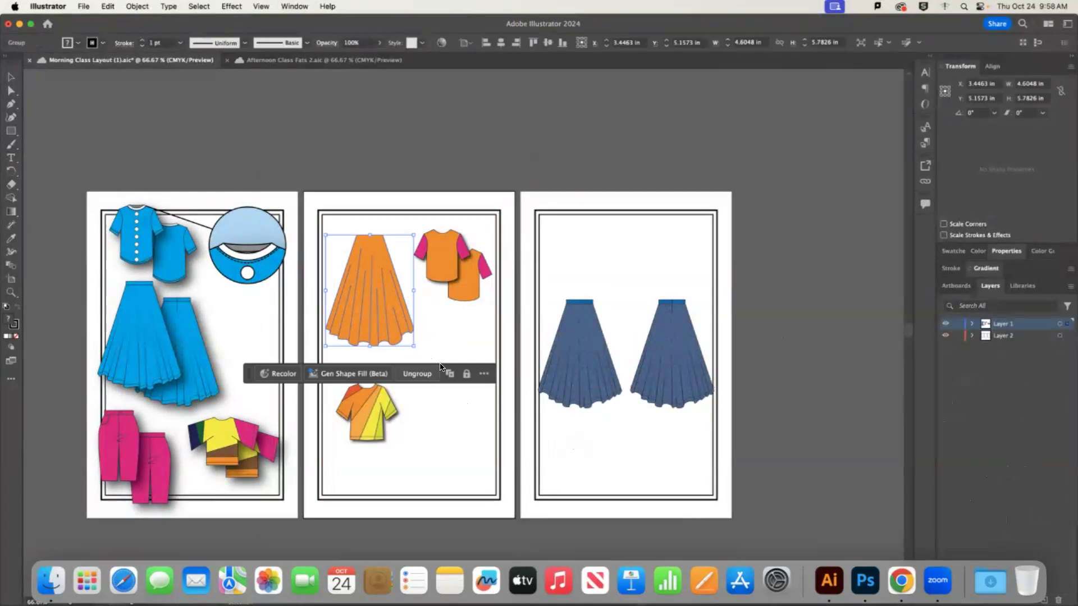
{"action": "right_click", "coordinate": [377, 317]}
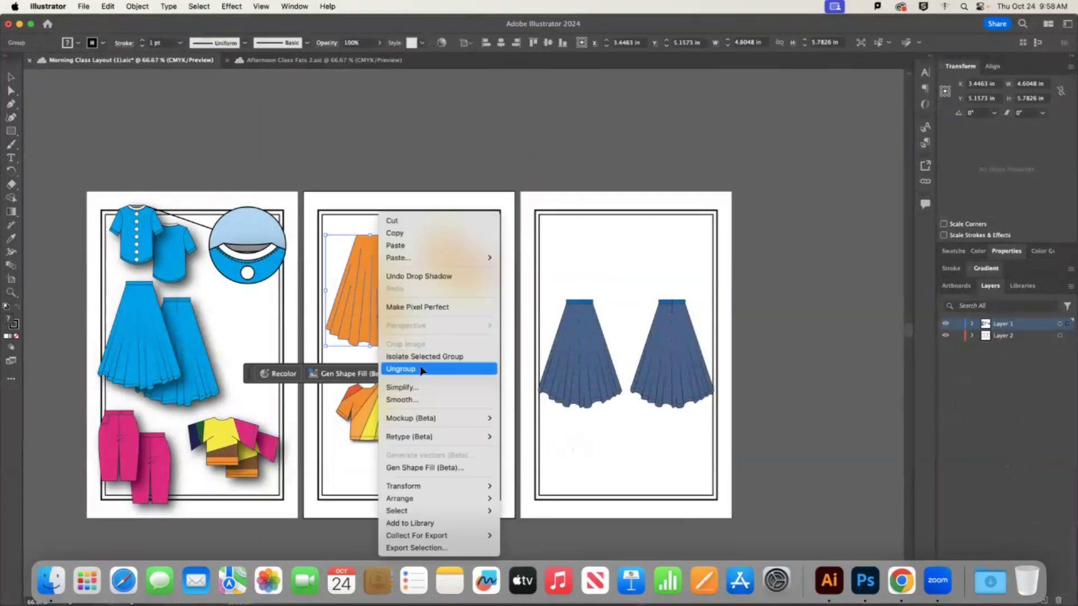
{"action": "left_click", "coordinate": [281, 5]}
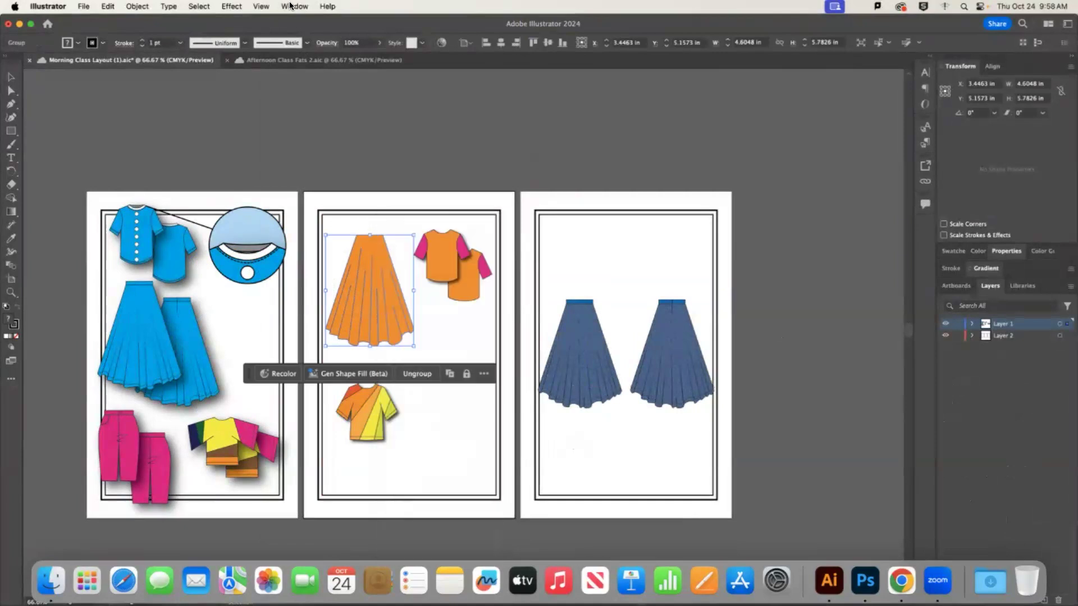
{"action": "left_click", "coordinate": [289, 5]}
{"action": "mouse_move", "coordinate": [221, 5]}
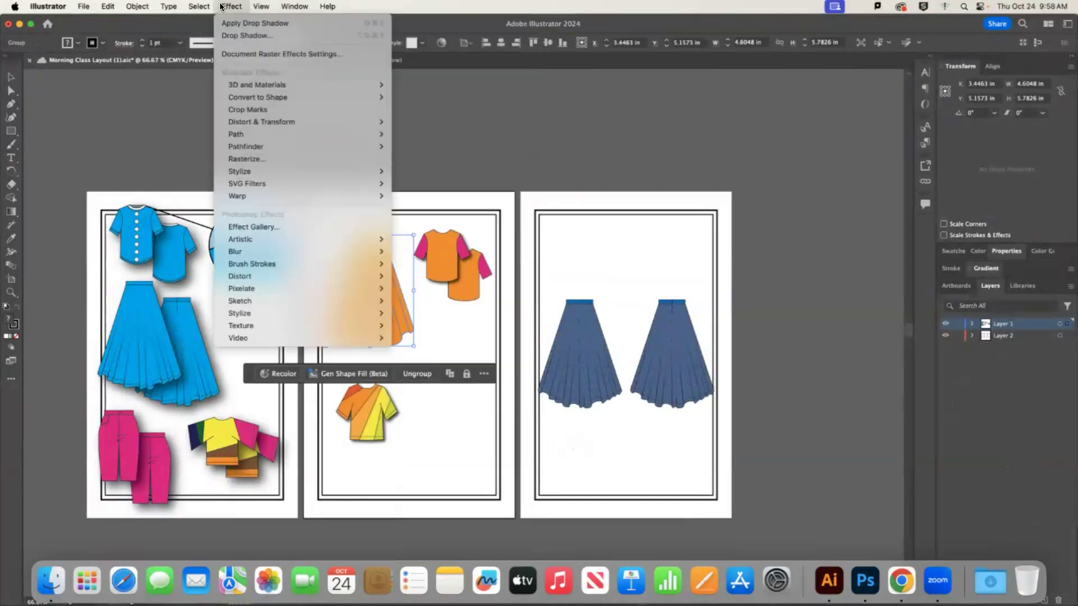
{"action": "mouse_move", "coordinate": [278, 175]}
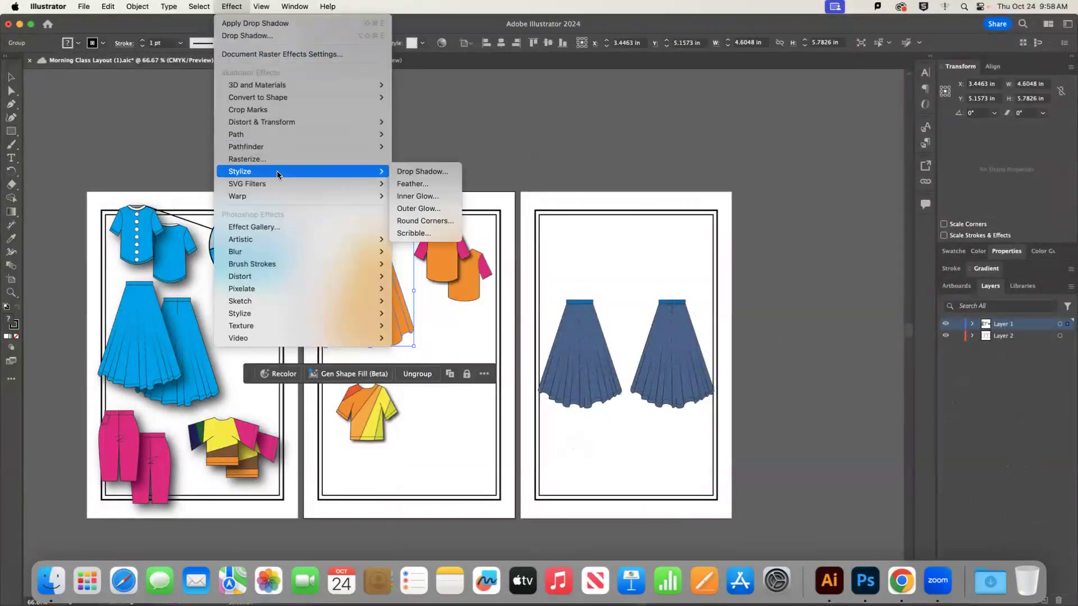
{"action": "left_click", "coordinate": [443, 170]}
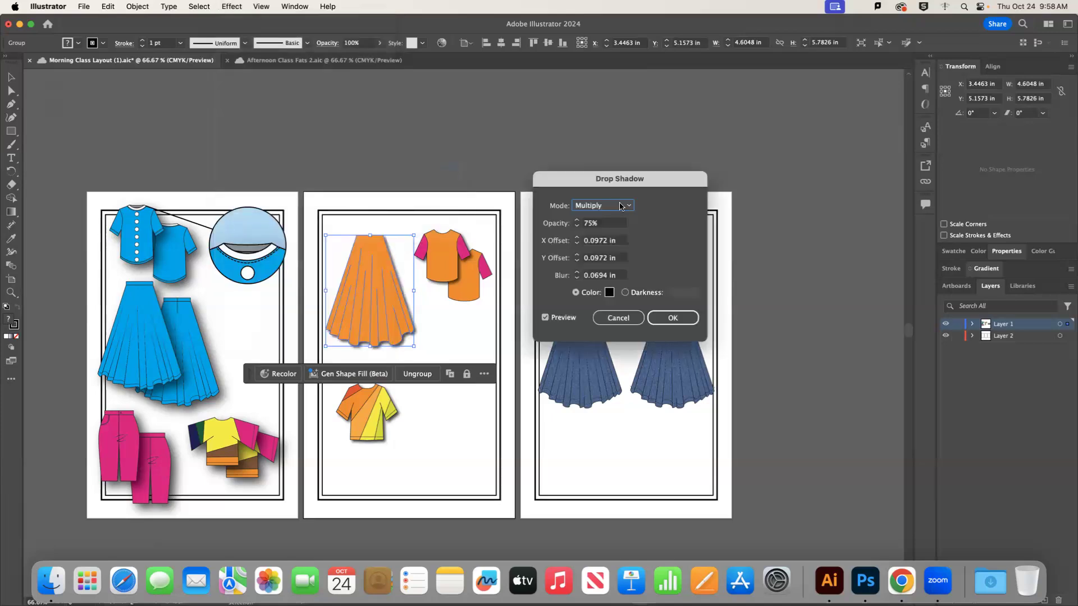
{"action": "left_click", "coordinate": [673, 318]}
{"action": "left_click", "coordinate": [662, 158]}
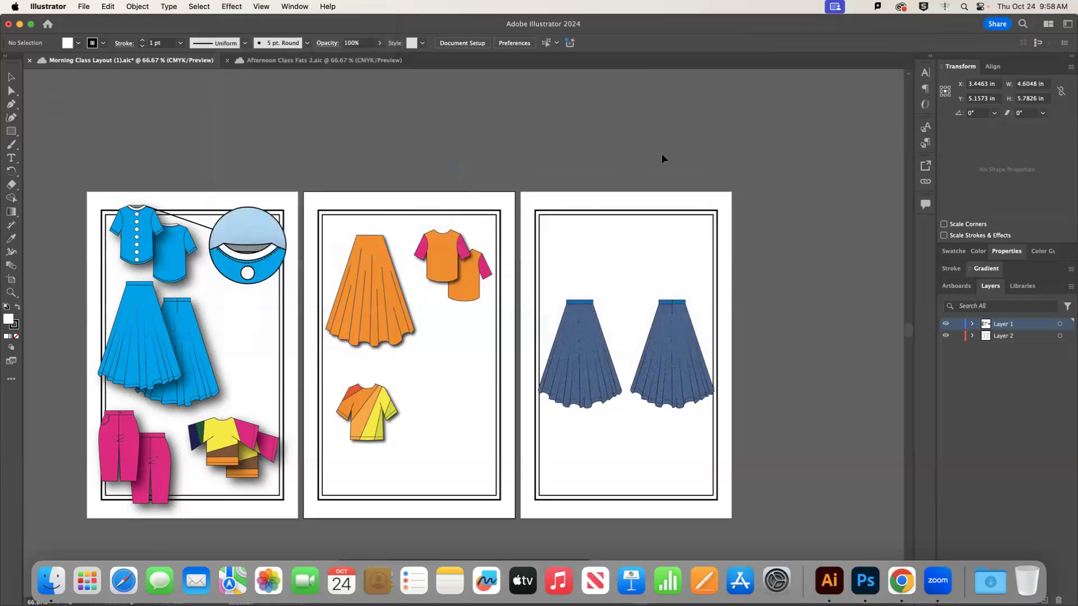
Switch to Chrome, allow its microphone access and search Google for "denim seamless"
{"action": "left_click", "coordinate": [598, 323]}
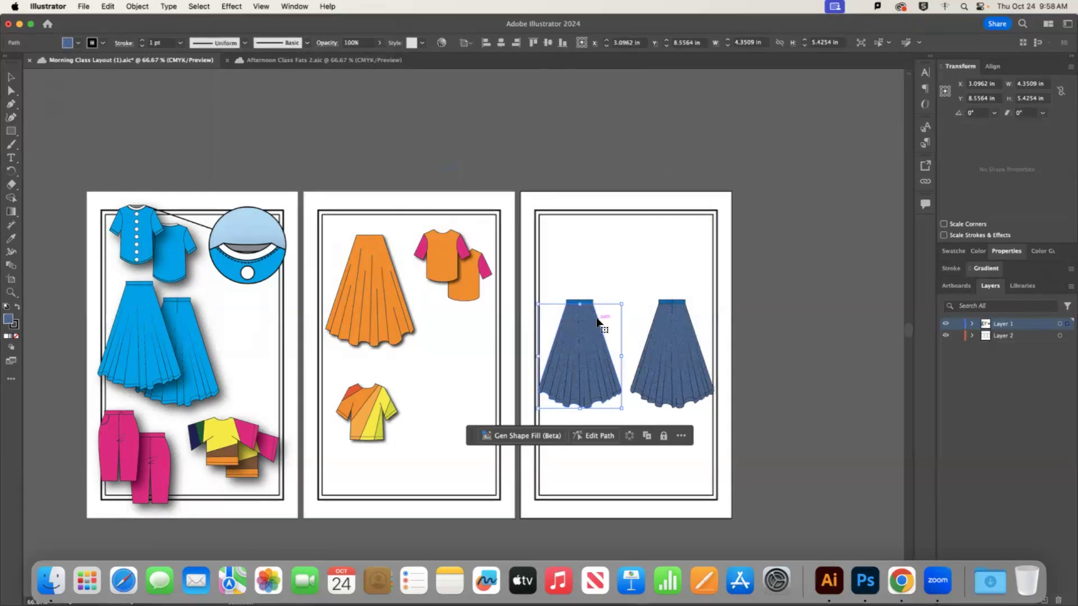
{"action": "left_click", "coordinate": [906, 587]}
{"action": "left_click", "coordinate": [669, 34]}
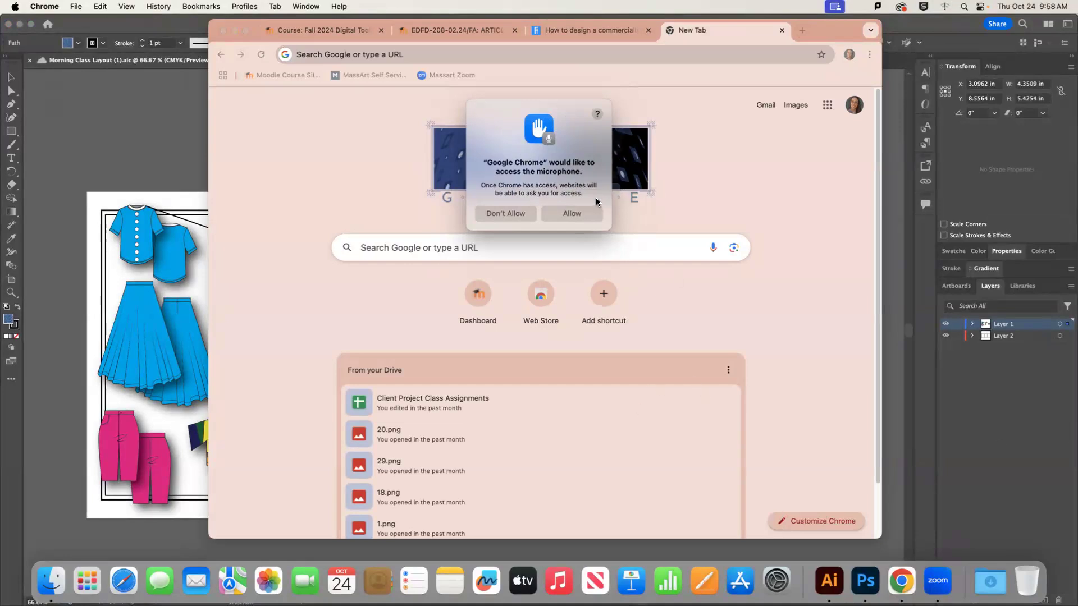
{"action": "left_click", "coordinate": [571, 213]}
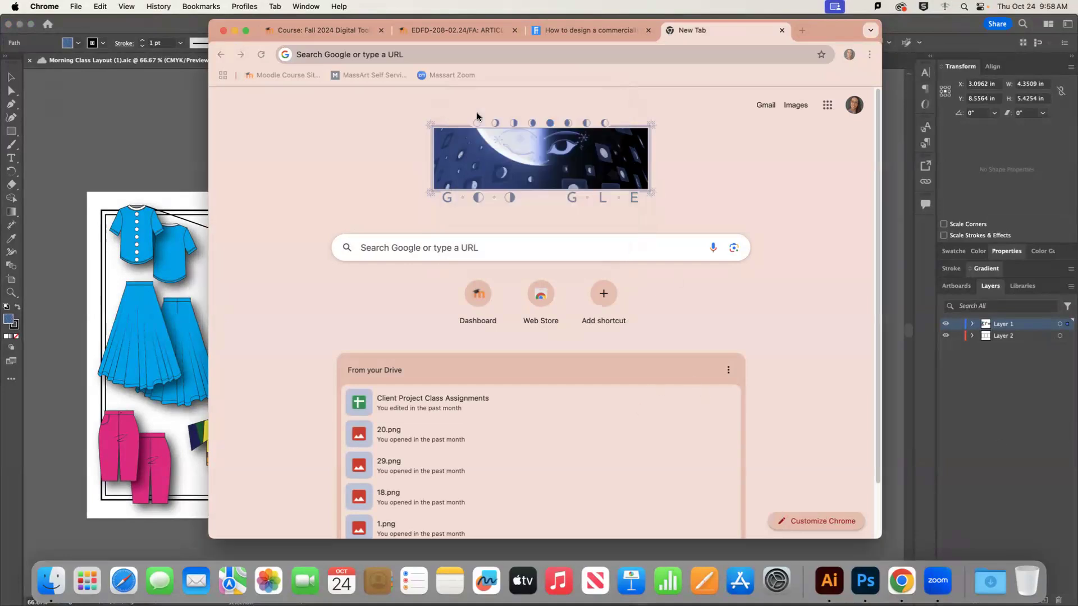
{"action": "type", "text": "de"}
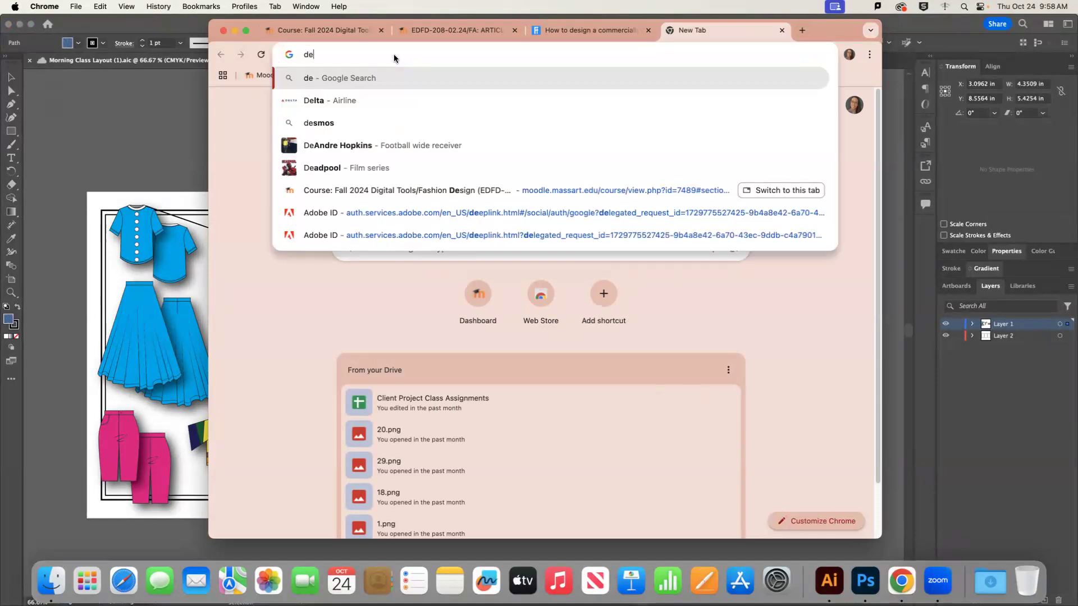
{"action": "type", "text": "nim seam"}
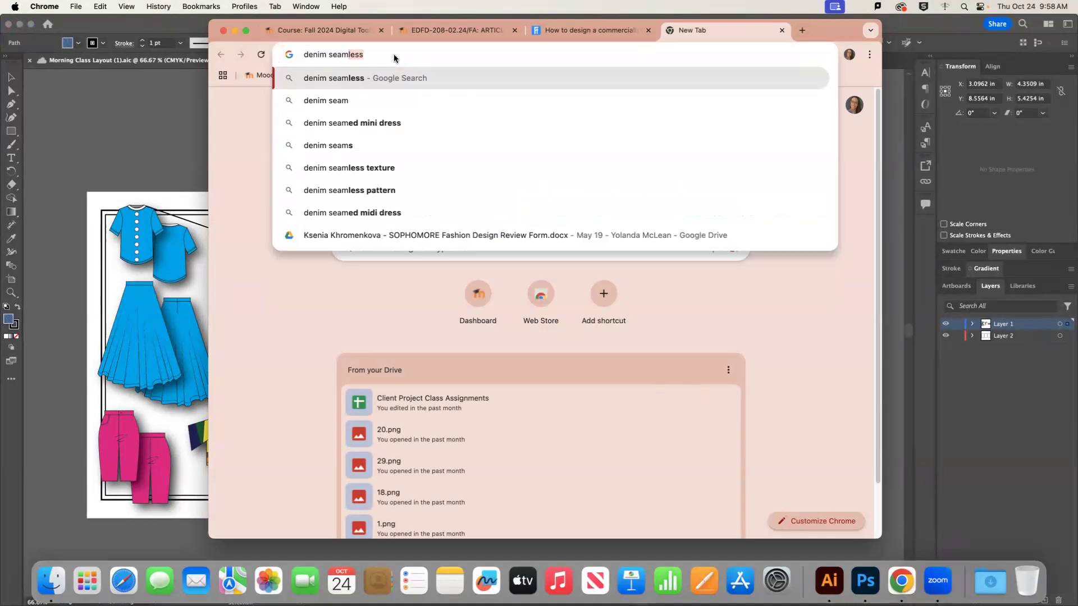
{"action": "key", "text": "BackSpace"}
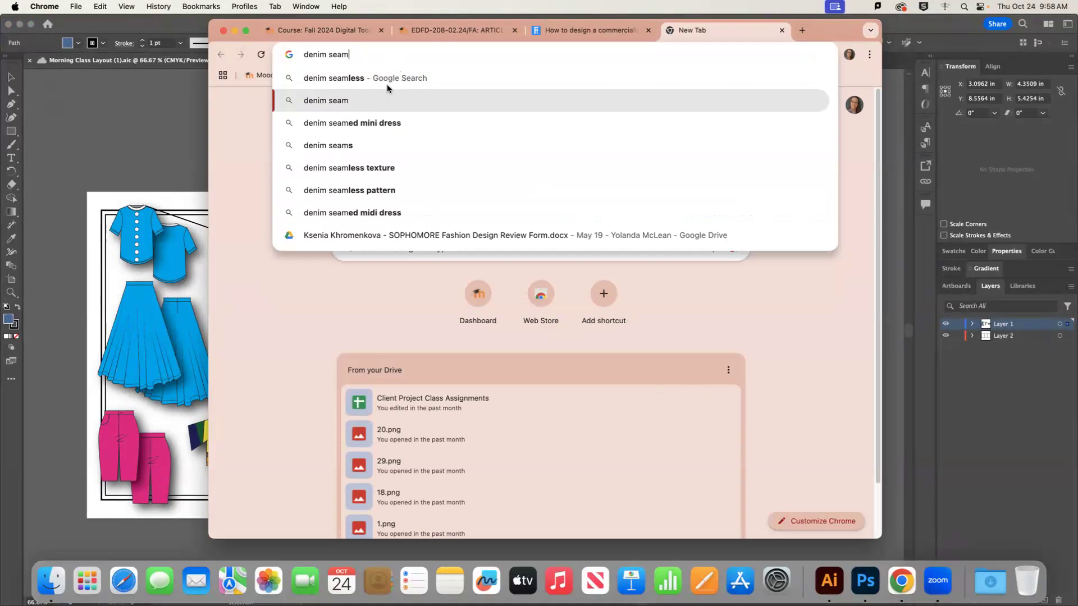
{"action": "left_click", "coordinate": [386, 82]}
Refine the Google search with "denim seamless swatch" and "denim seamless pattern"
{"action": "left_click", "coordinate": [407, 120]}
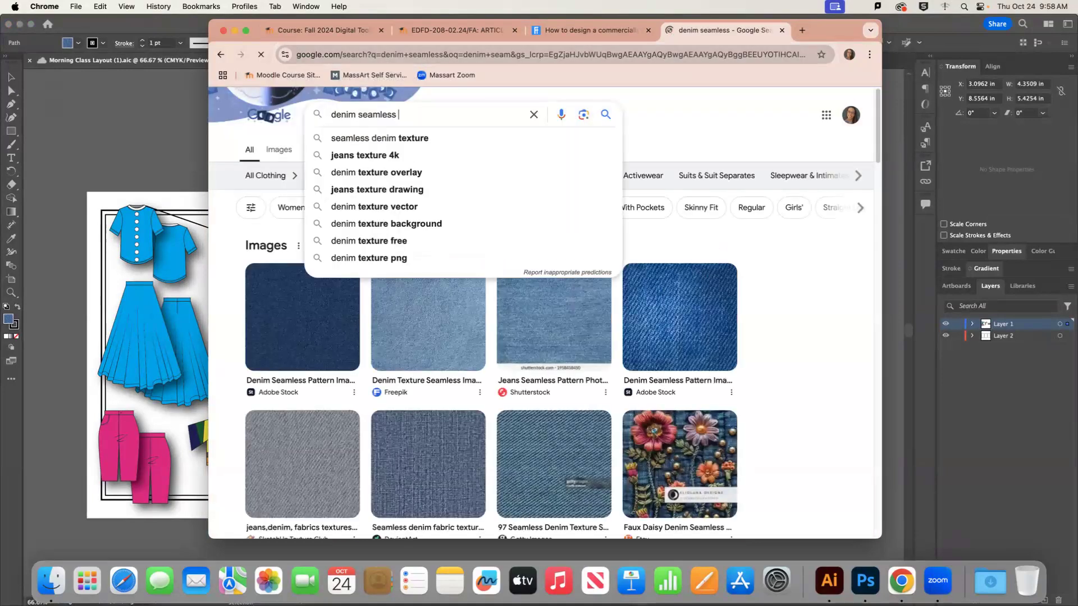
{"action": "type", "text": "swatch"}
{"action": "key", "text": "Return"}
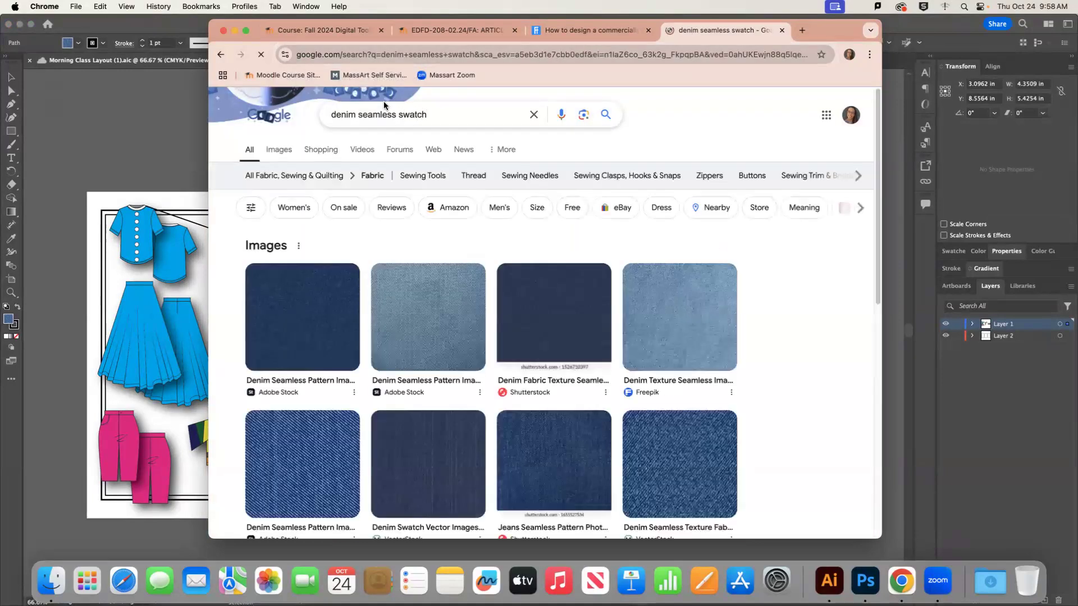
{"action": "left_click", "coordinate": [418, 110]}
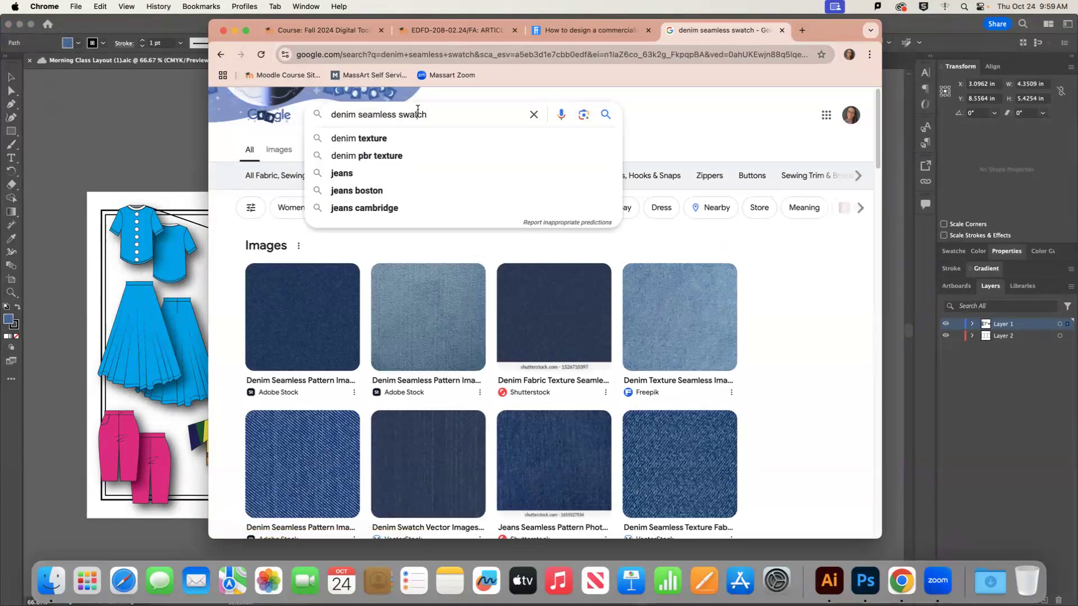
{"action": "double_click", "coordinate": [413, 114]}
{"action": "type", "text": "pattern"}
{"action": "key", "text": "Return"}
{"action": "left_click_drag", "start_coordinate": [544, 337], "coordinate": [548, 339]}
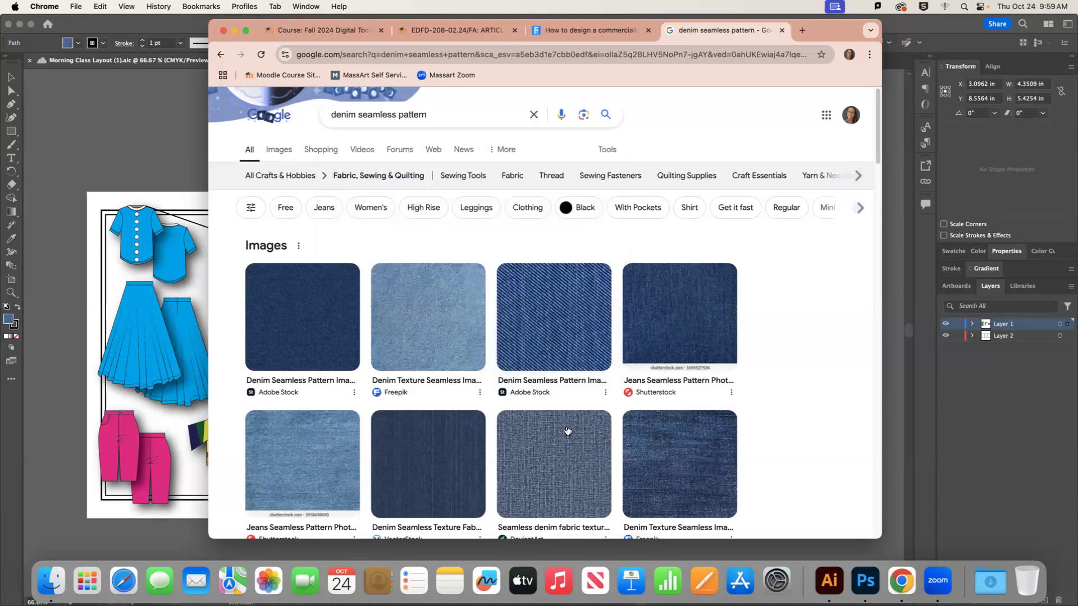
Copy the DeviantArt seamless denim fabric texture from the image results and return to Illustrator
{"action": "left_click", "coordinate": [563, 478]}
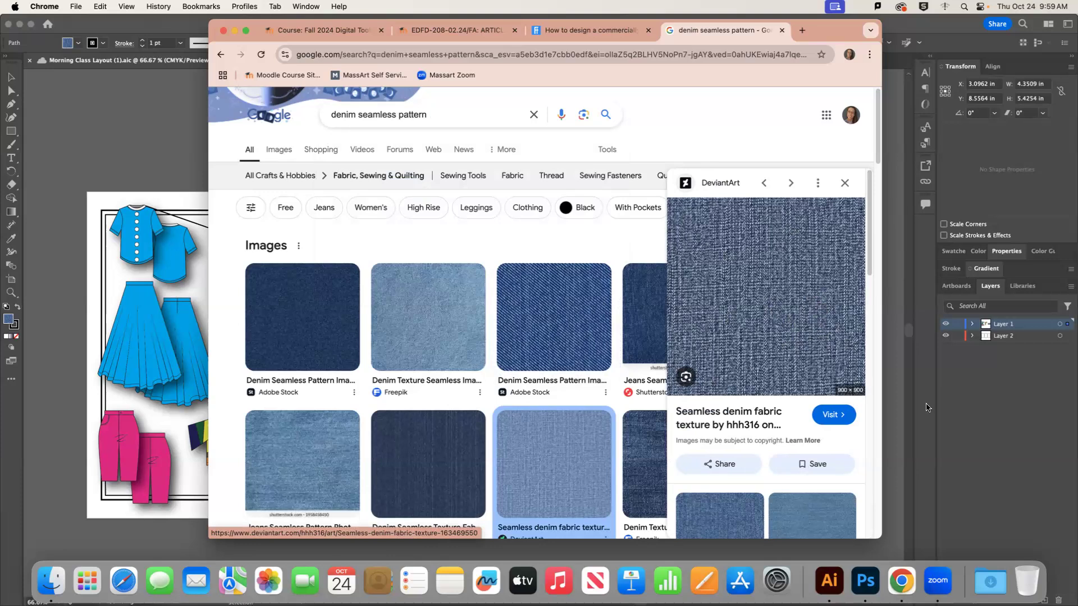
{"action": "right_click", "coordinate": [735, 307]}
{"action": "left_click", "coordinate": [763, 425]}
{"action": "left_click", "coordinate": [963, 474]}
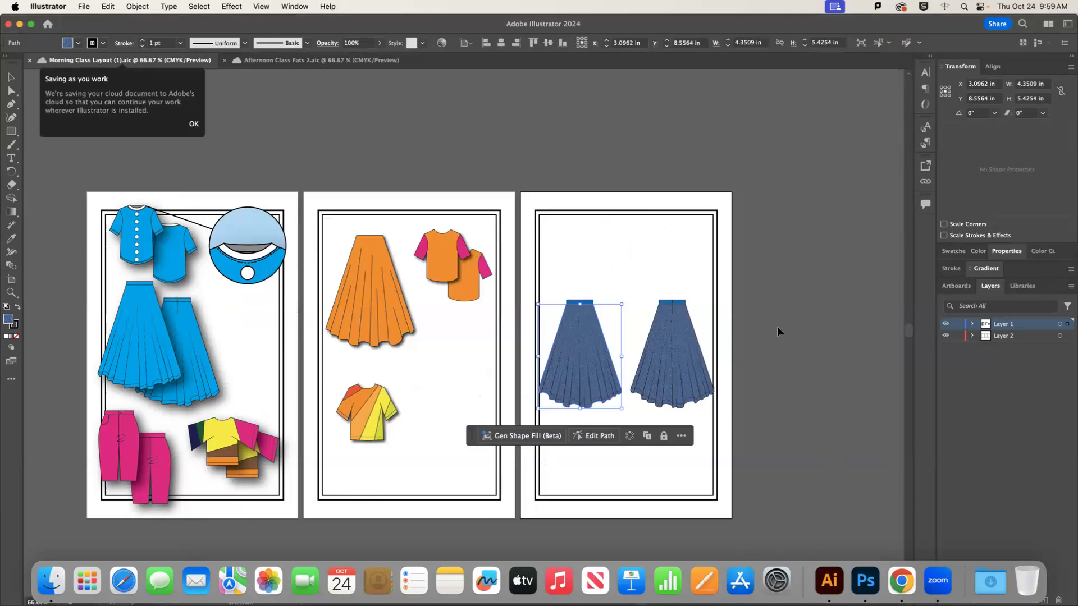
Paste the denim texture above the artboard with the denim skirts and scale it down to about 3 in square
{"action": "scroll", "coordinate": [778, 331], "scroll_direction": "up", "scroll_amount": 5}
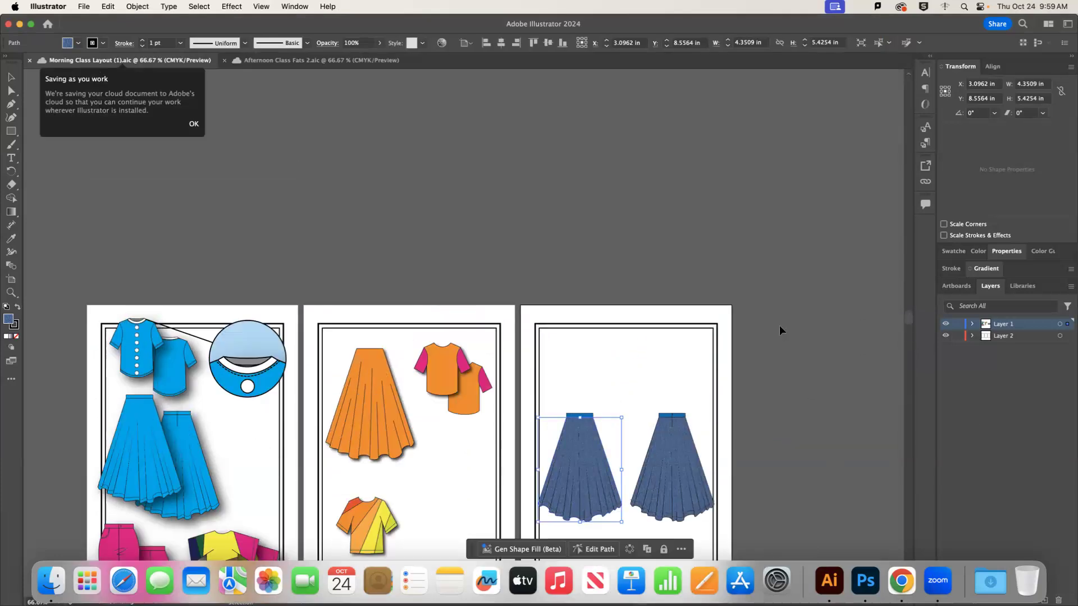
{"action": "scroll", "coordinate": [780, 330], "scroll_direction": "up", "scroll_amount": 2}
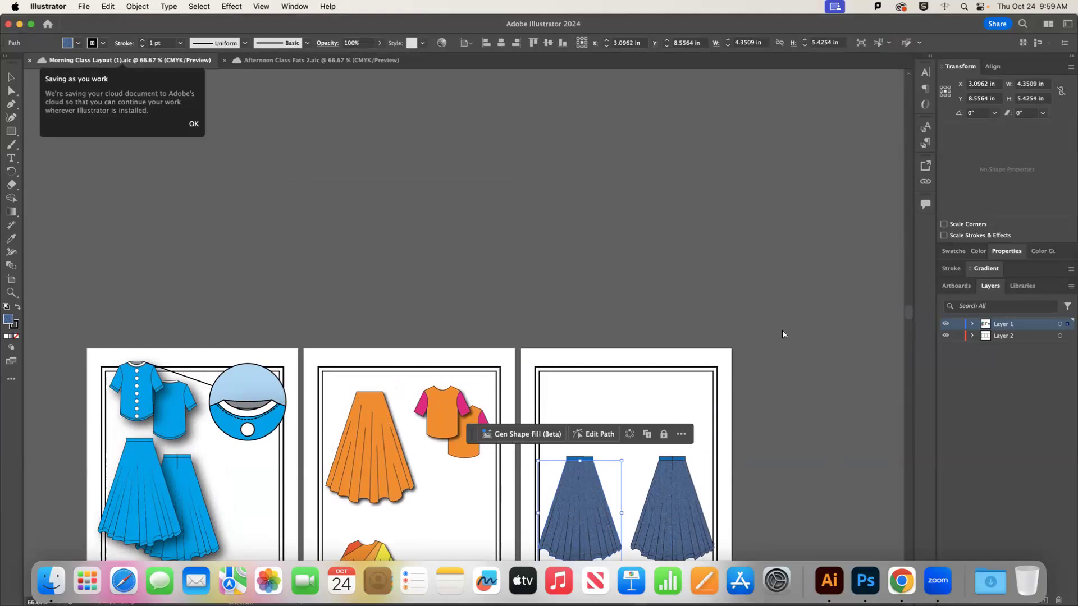
{"action": "key", "text": "super+v"}
{"action": "left_click_drag", "start_coordinate": [568, 286], "coordinate": [776, 170]}
{"action": "left_click_drag", "start_coordinate": [788, 83], "coordinate": [651, 222]}
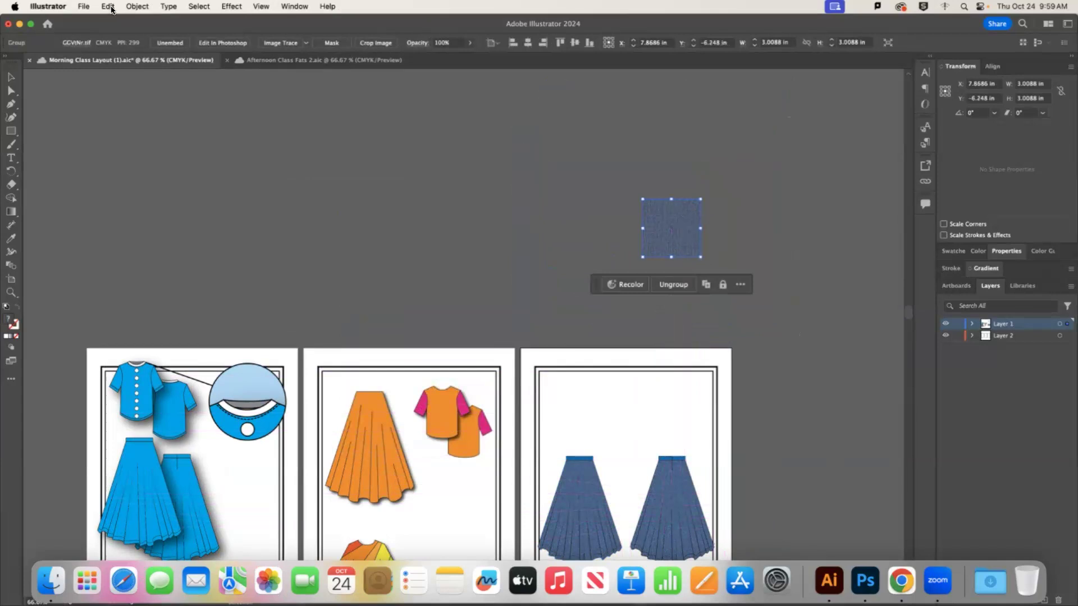
Make a pattern swatch from the denim image using the Grid tile type and finish pattern editing
{"action": "left_click", "coordinate": [137, 6]}
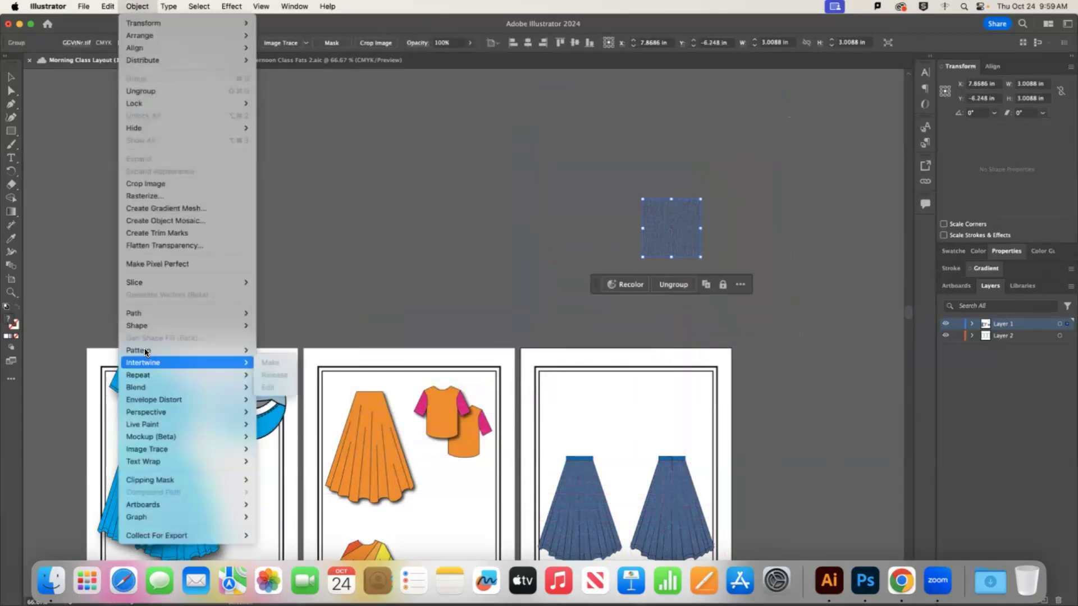
{"action": "left_click", "coordinate": [271, 349]}
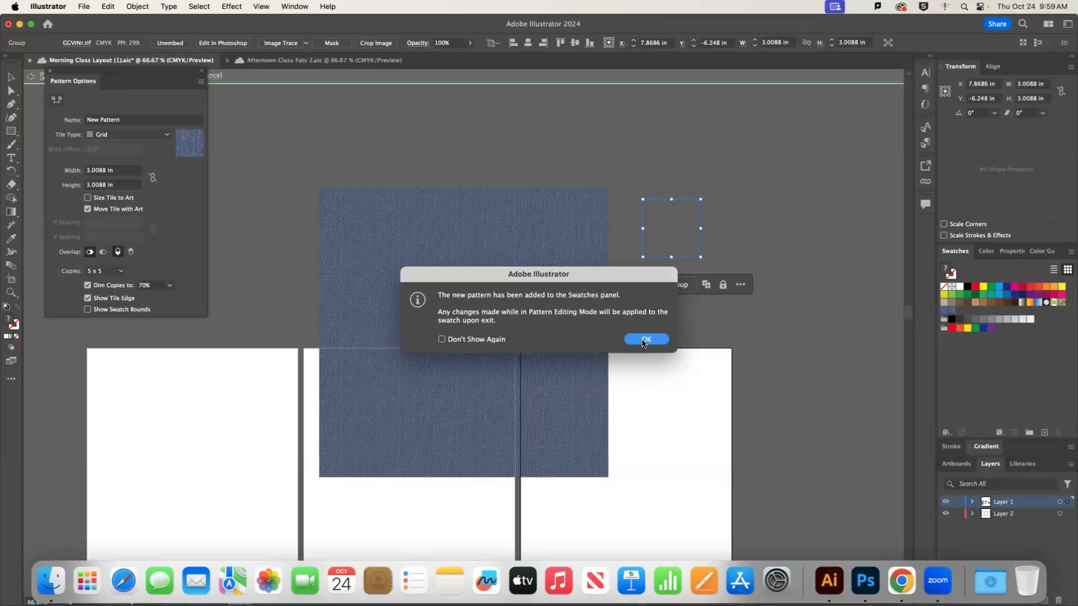
{"action": "left_click", "coordinate": [644, 340]}
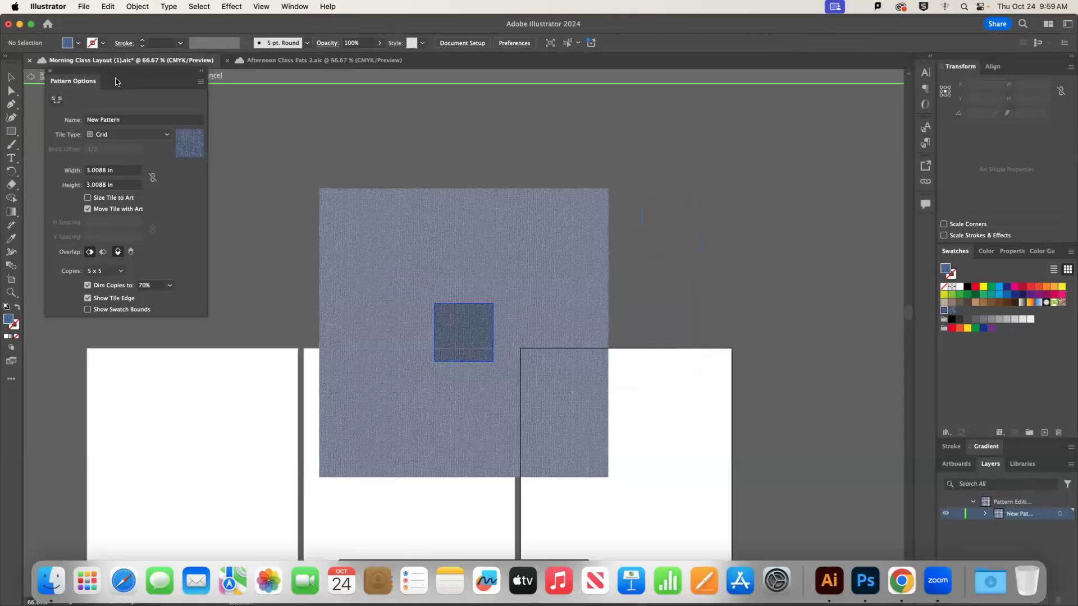
{"action": "left_click_drag", "start_coordinate": [130, 74], "coordinate": [140, 113]}
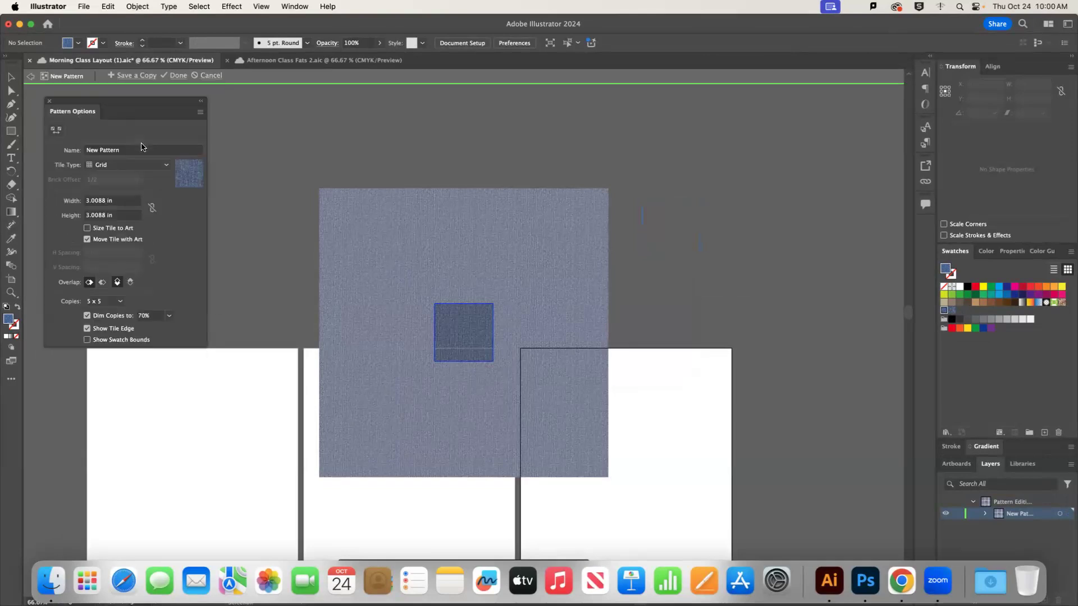
{"action": "left_click", "coordinate": [178, 76]}
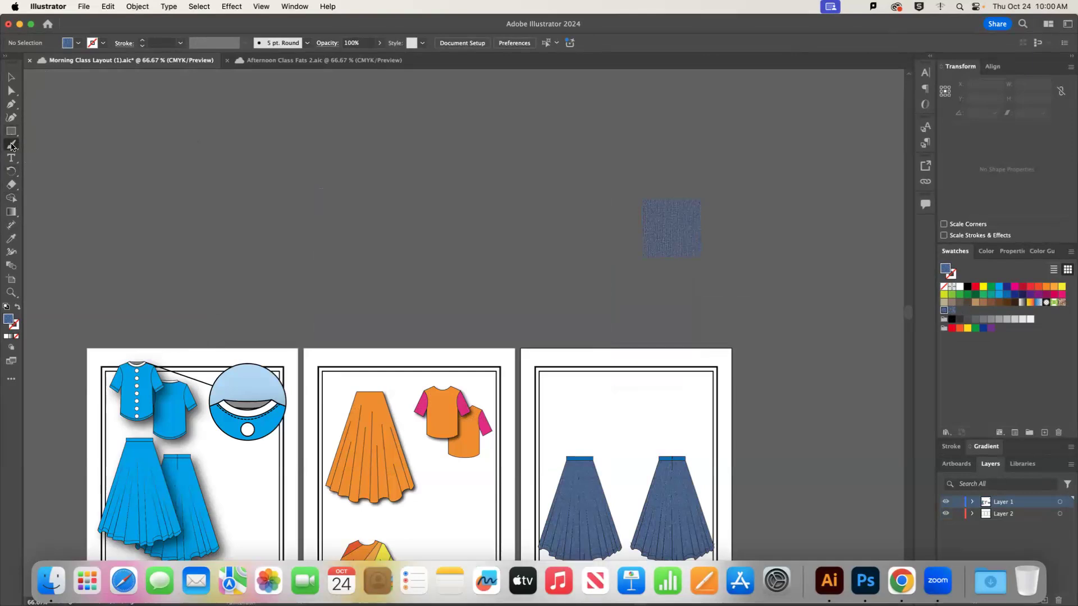
Draw a freeform shape about 17.7 by 10 in above the artboards and fill it with the new denim pattern swatch
{"action": "left_click", "coordinate": [11, 145]}
{"action": "left_click_drag", "start_coordinate": [475, 120], "coordinate": [477, 123]}
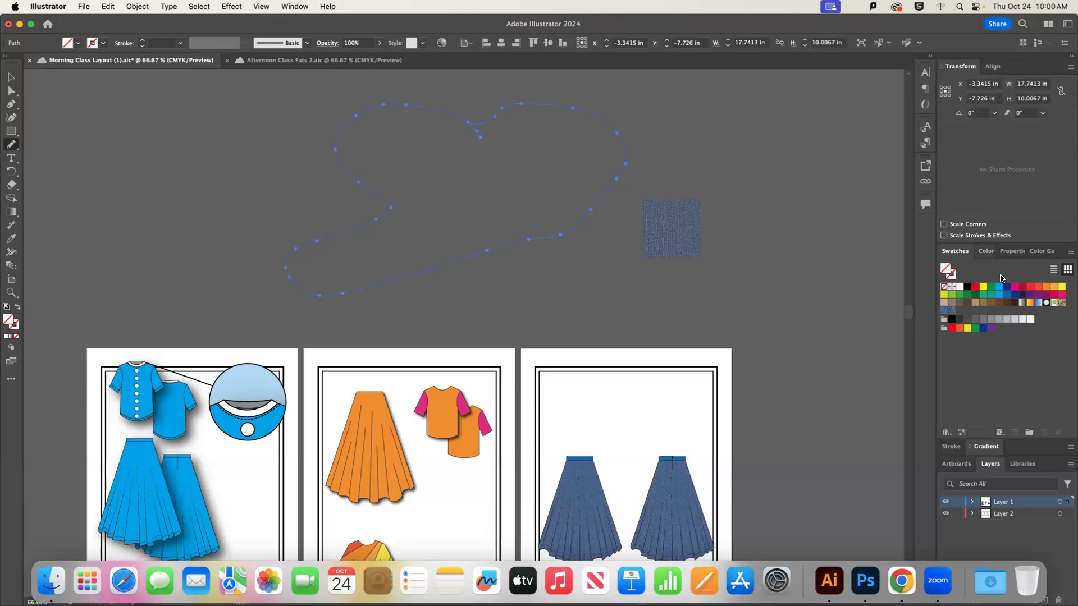
{"action": "left_click", "coordinate": [952, 312]}
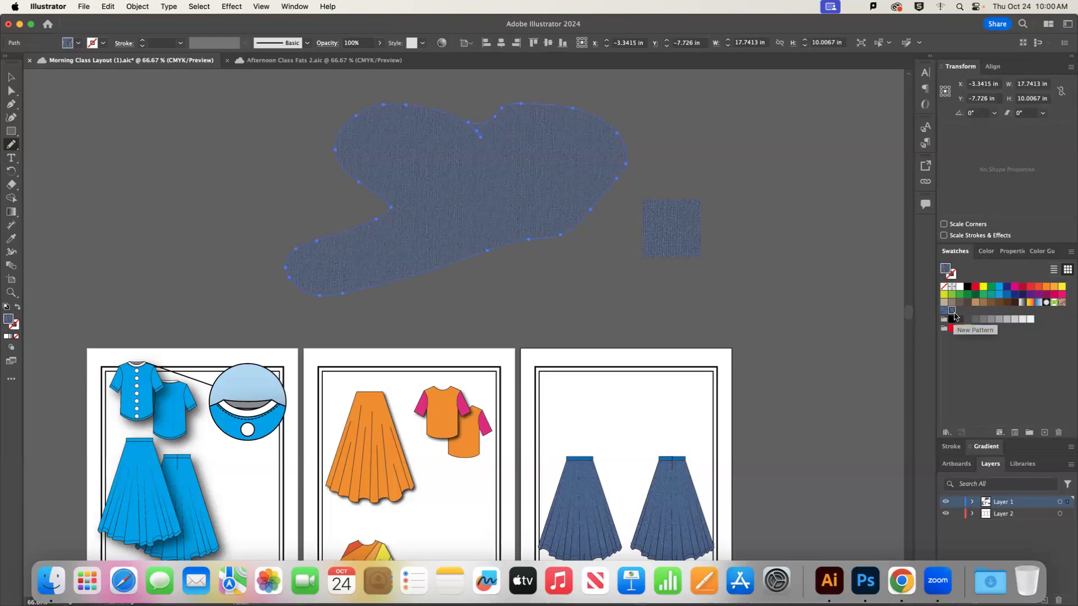
{"action": "left_click", "coordinate": [11, 77]}
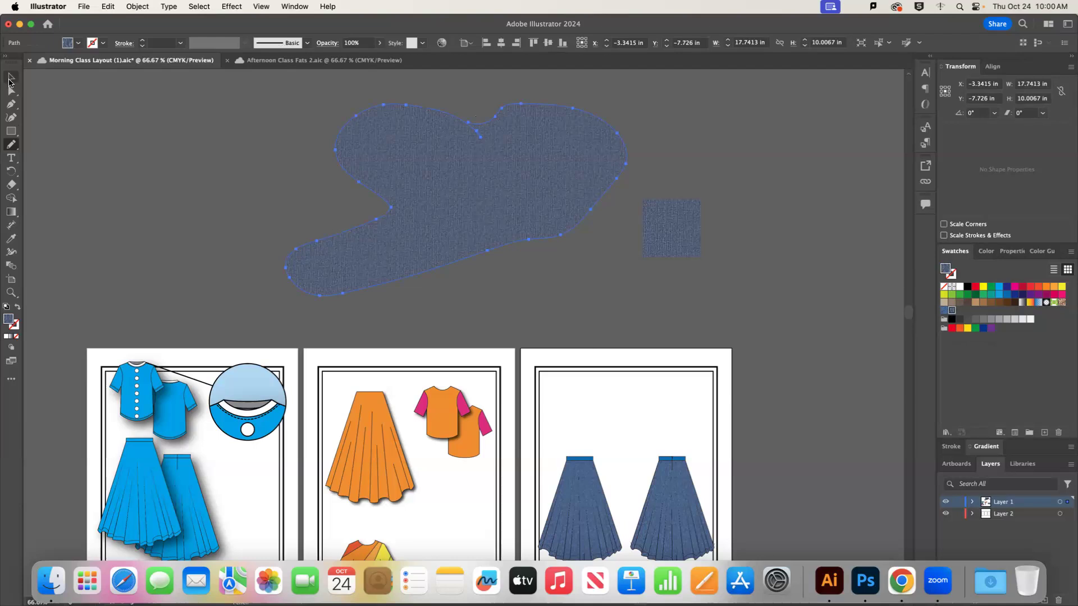
{"action": "key", "text": "super+shift+a"}
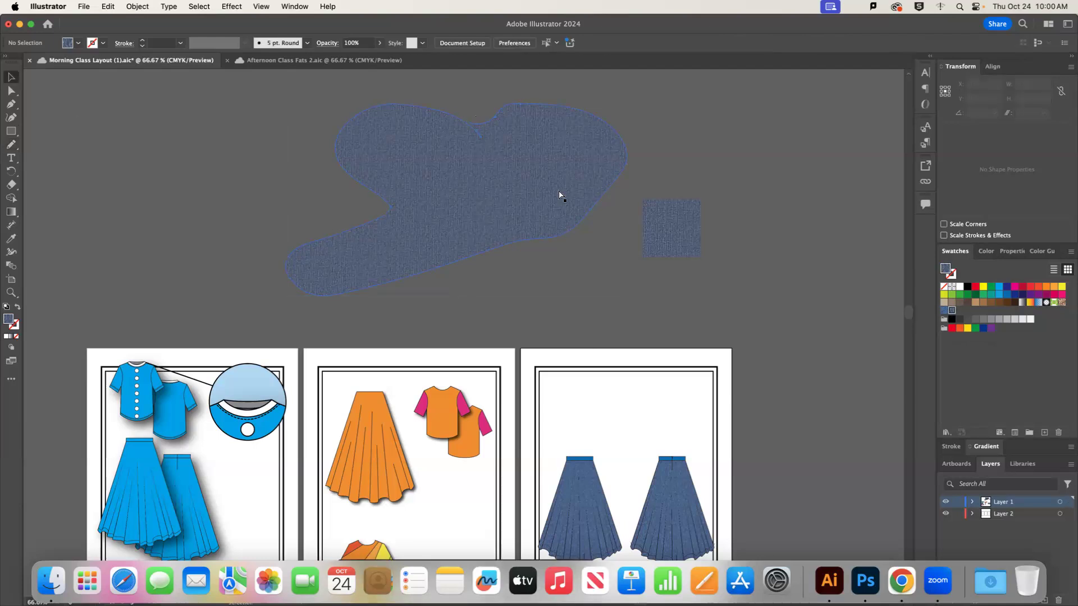
Delete the freeform denim-filled shape above the artboards
{"action": "scroll", "coordinate": [845, 453], "scroll_direction": "down", "scroll_amount": 5}
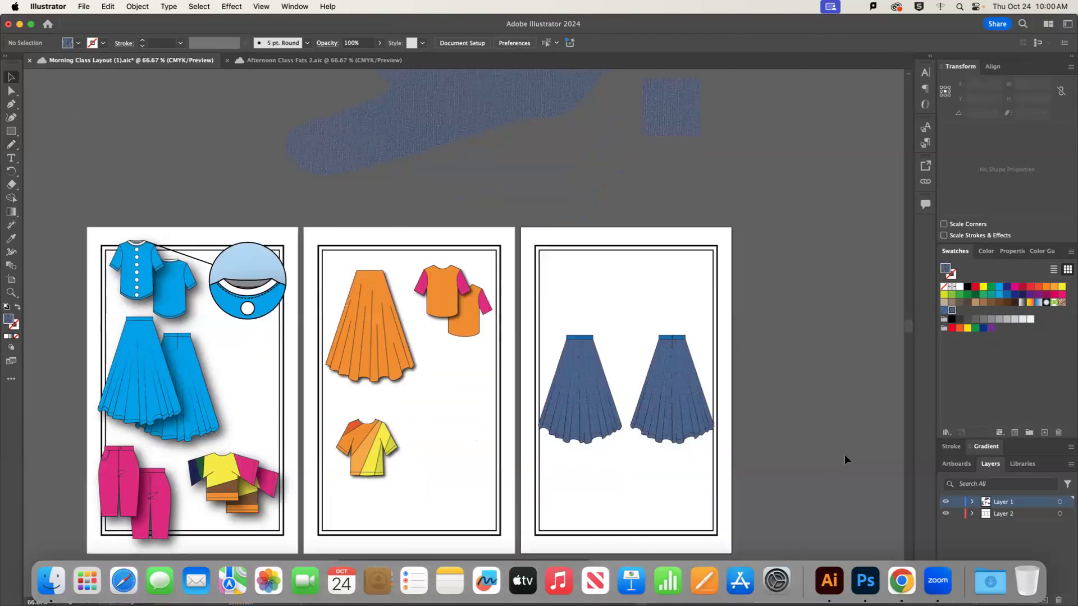
{"action": "left_click", "coordinate": [493, 95]}
{"action": "key", "text": "Delete"}
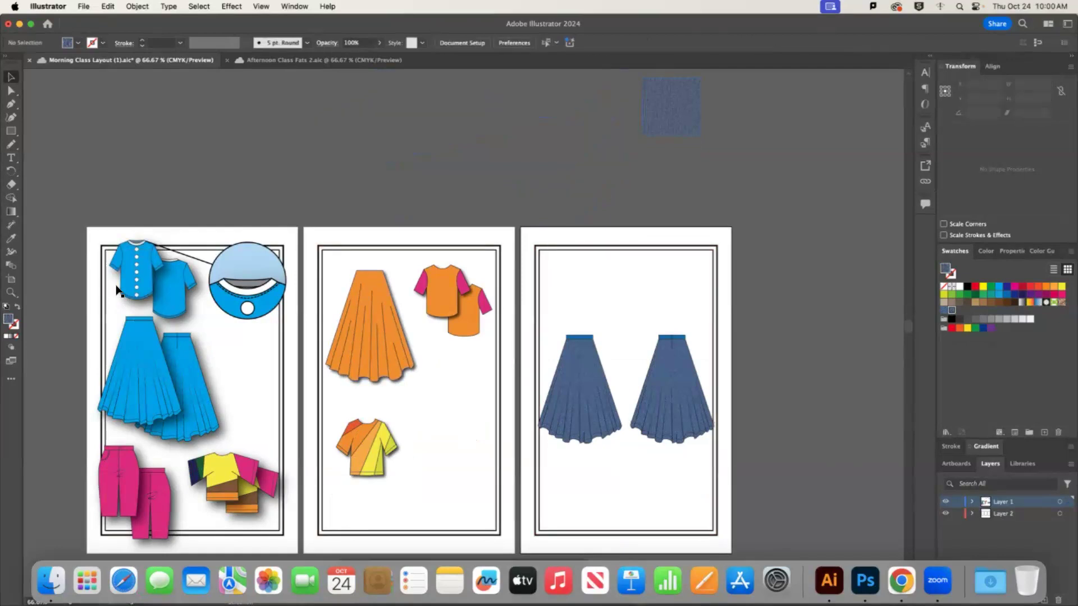
Draw a square about 0.68 in wide beside the blue skirts on the first artboard
{"action": "scroll", "coordinate": [118, 291], "scroll_direction": "down", "scroll_amount": 20}
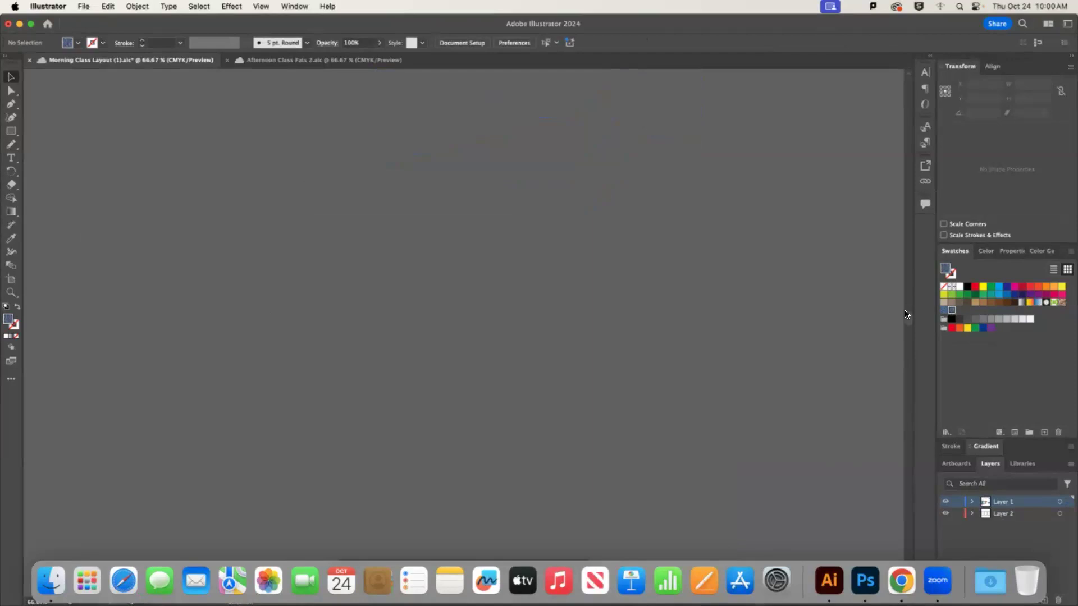
{"action": "left_click_drag", "start_coordinate": [910, 320], "coordinate": [909, 449]}
{"action": "left_click_drag", "start_coordinate": [922, 497], "coordinate": [817, 120]}
{"action": "left_click", "coordinate": [260, 7]}
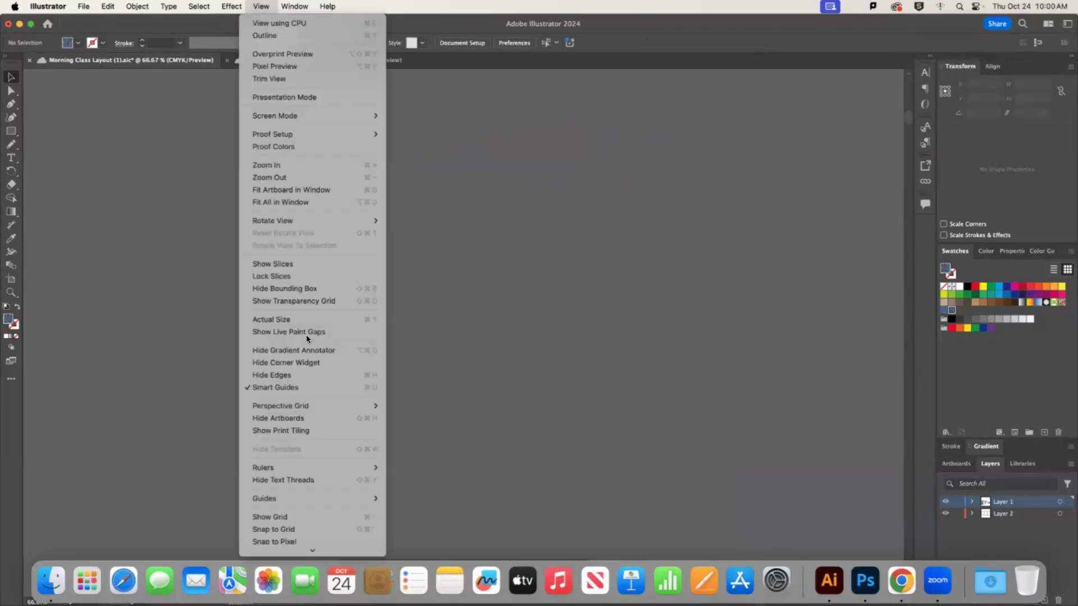
{"action": "left_click", "coordinate": [279, 189]}
{"action": "scroll", "coordinate": [504, 513], "scroll_direction": "down", "scroll_amount": 1}
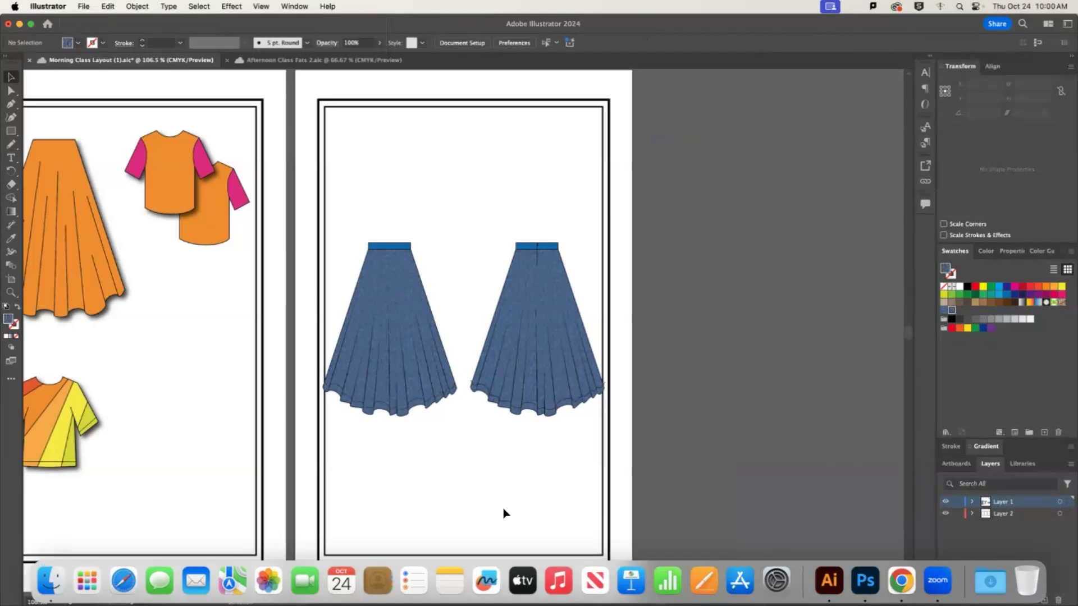
{"action": "scroll", "coordinate": [831, 506], "scroll_direction": "down", "scroll_amount": 4}
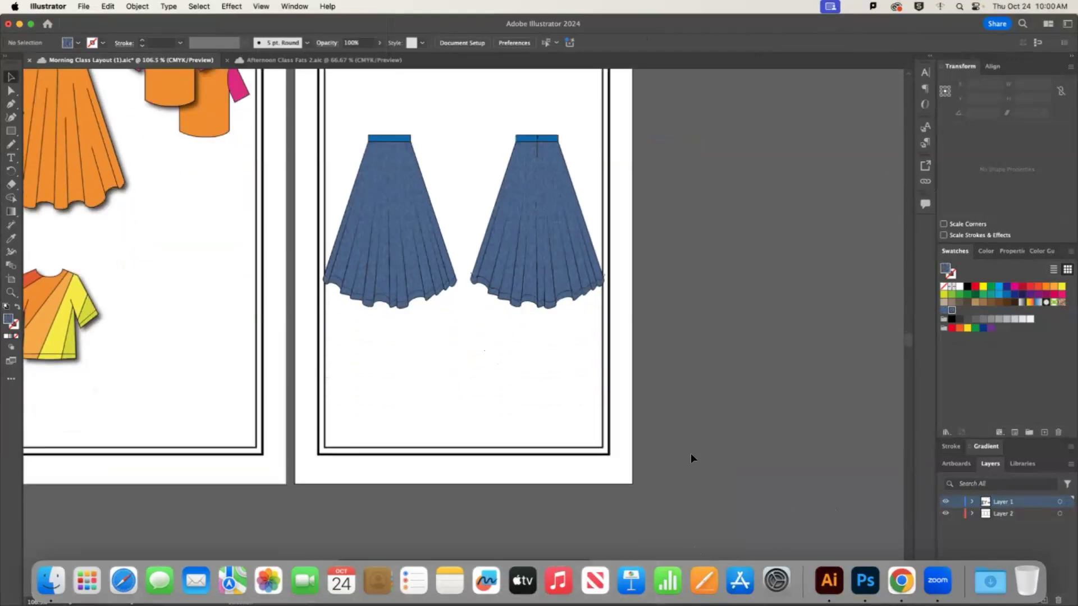
{"action": "scroll", "coordinate": [633, 428], "scroll_direction": "left", "scroll_amount": 15}
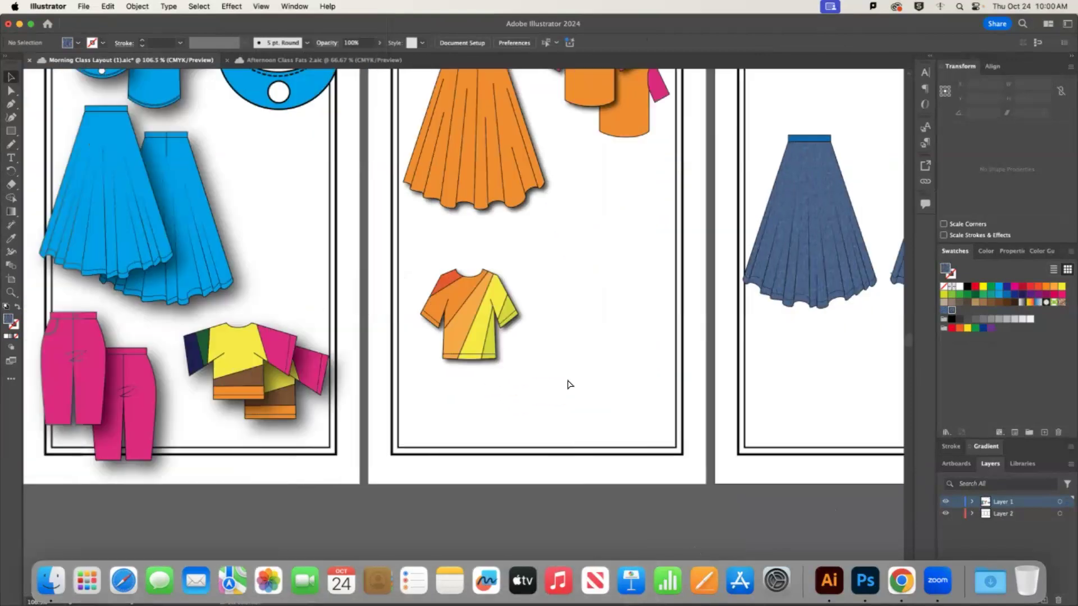
{"action": "scroll", "coordinate": [537, 287], "scroll_direction": "up", "scroll_amount": 3}
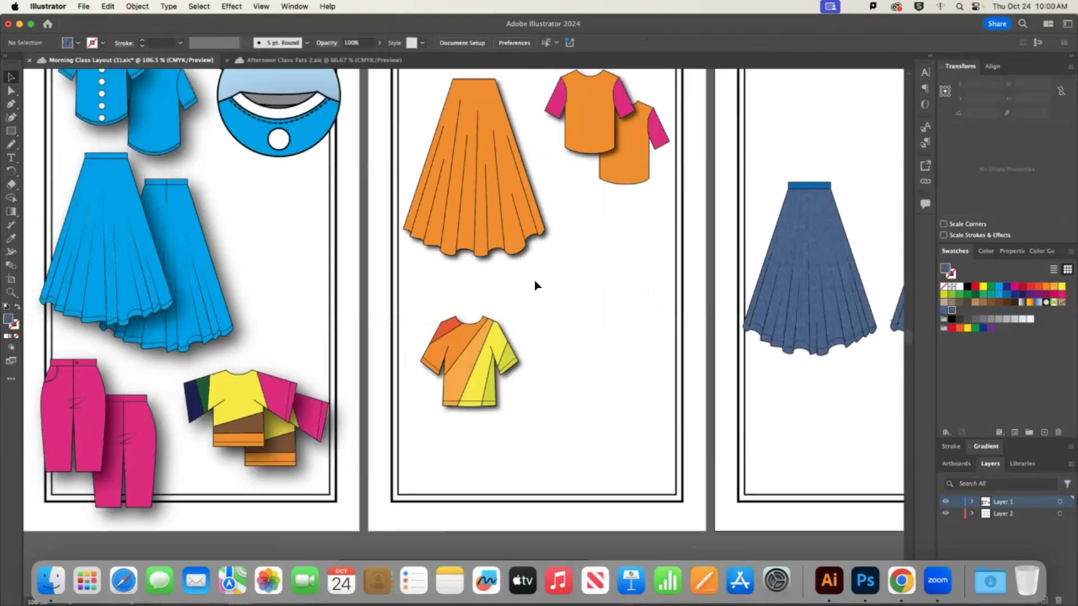
{"action": "left_click", "coordinate": [10, 131]}
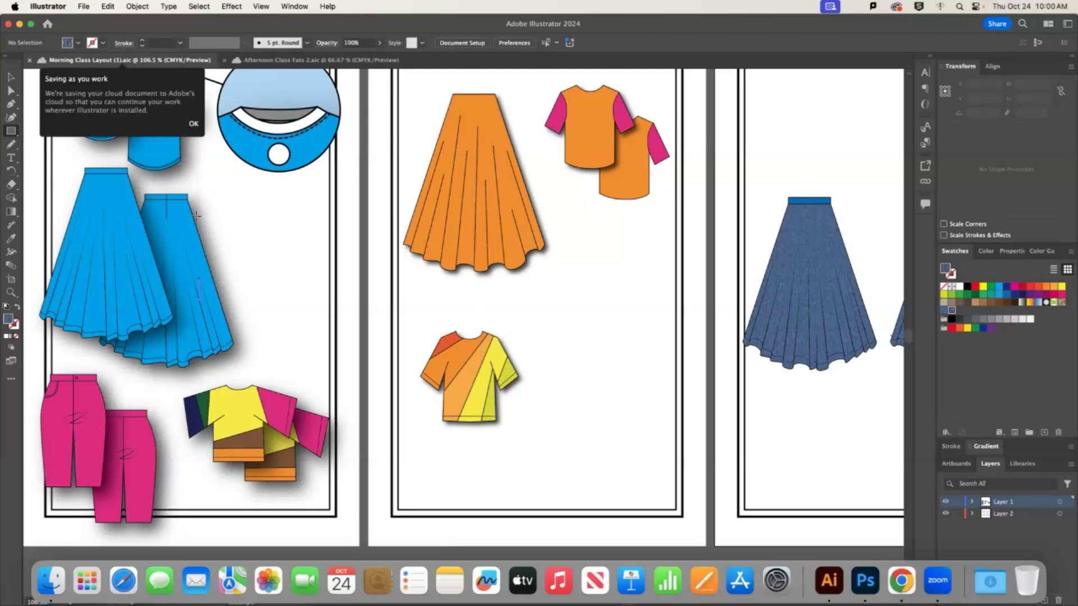
{"action": "left_click_drag", "start_coordinate": [213, 204], "coordinate": [238, 219]}
{"action": "key", "text": "super+z"}
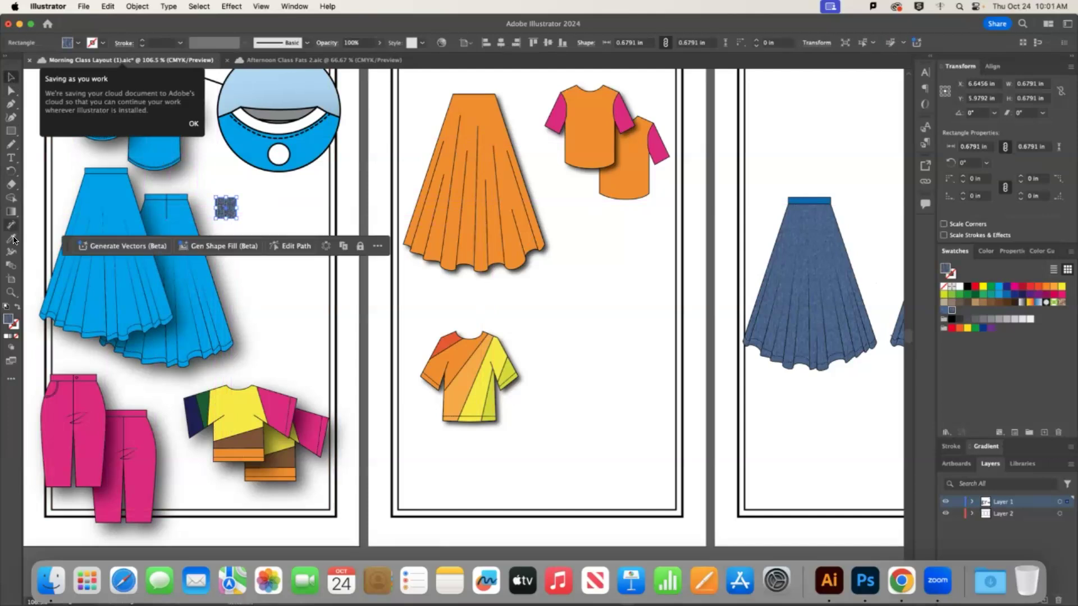
Match the new square's fill and stroke to the blue skirt with the Eyedropper
{"action": "left_click", "coordinate": [11, 238]}
{"action": "left_click", "coordinate": [185, 220]}
{"action": "key", "text": "v"}
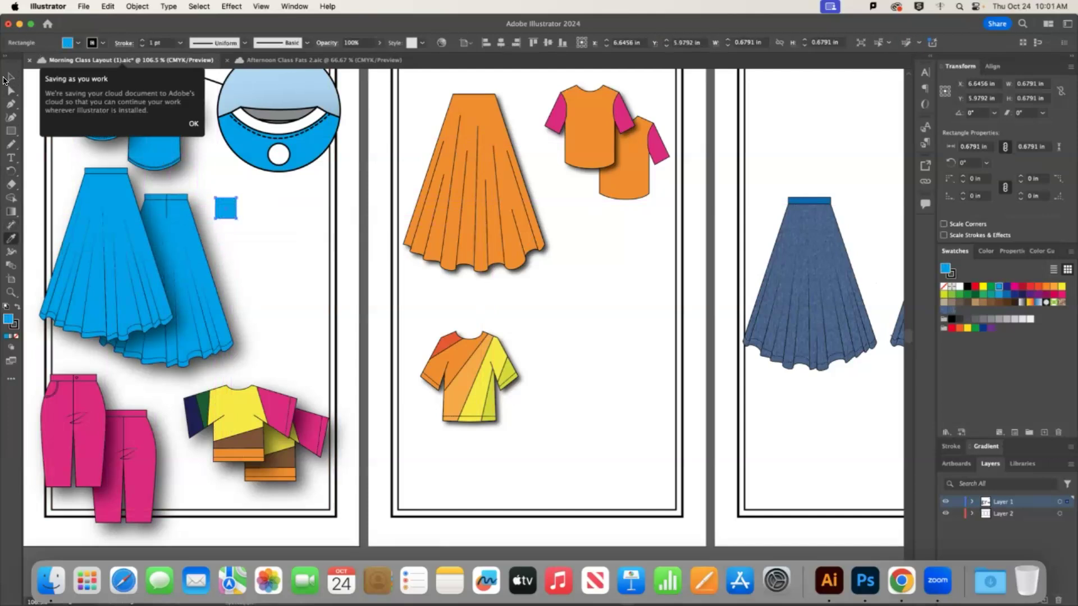
{"action": "left_click", "coordinate": [298, 191]}
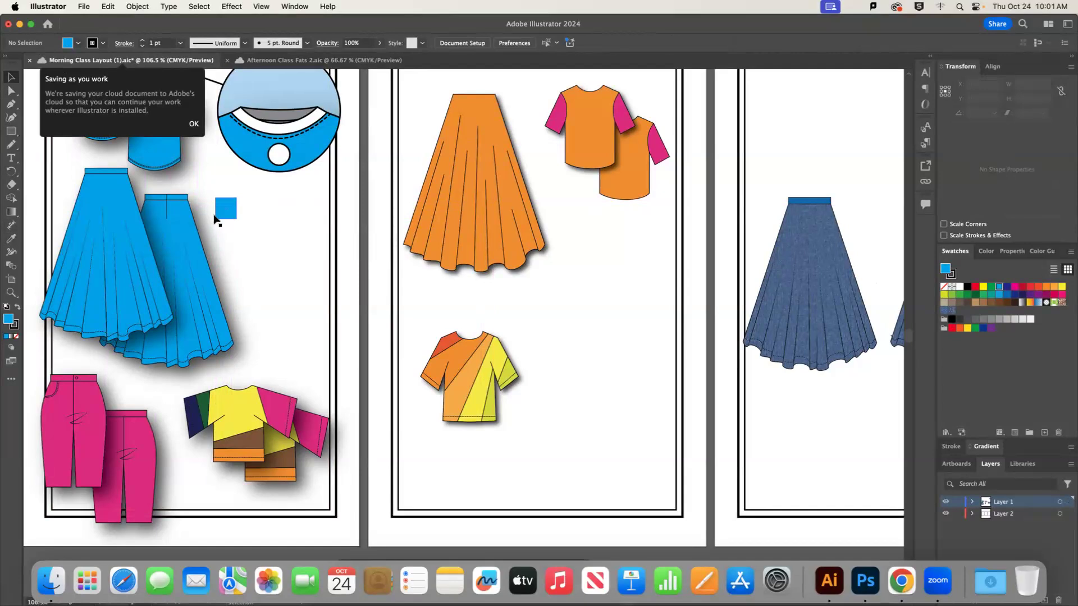
Duplicate the blue square twice to form an evenly spaced row of three beside the blue skirts
{"action": "left_click_drag", "start_coordinate": [227, 215], "coordinate": [275, 216]}
{"action": "left_click", "coordinate": [284, 221]}
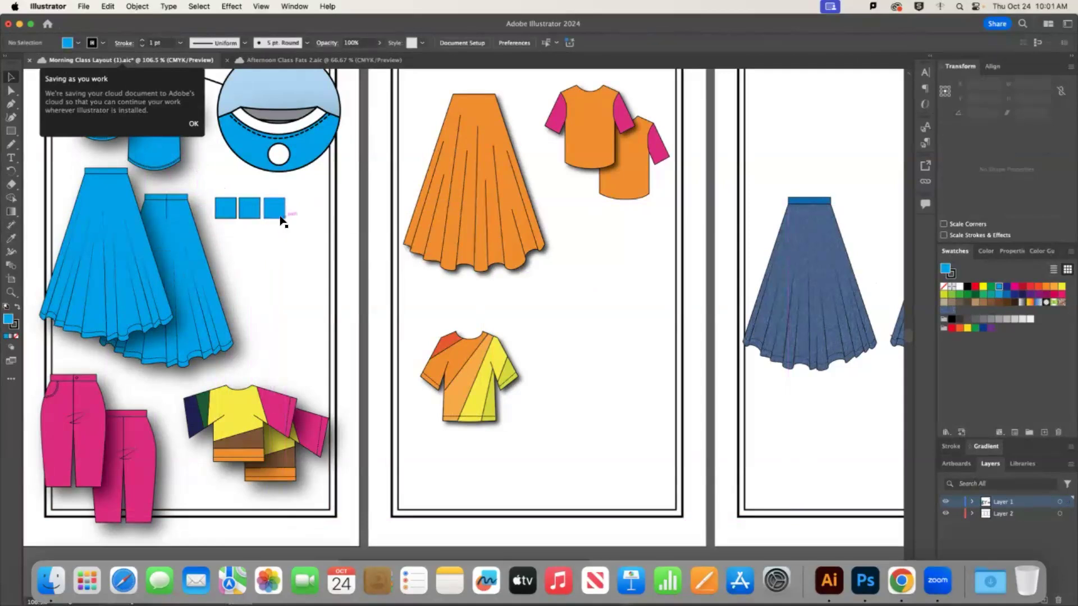
{"action": "left_click", "coordinate": [285, 218]}
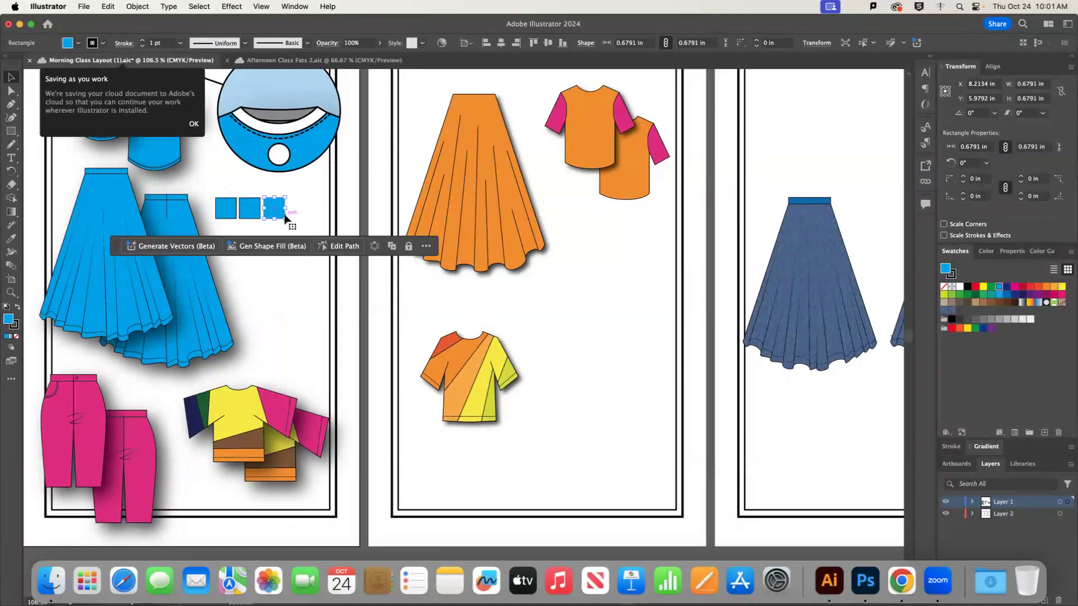
{"action": "left_click", "coordinate": [323, 194]}
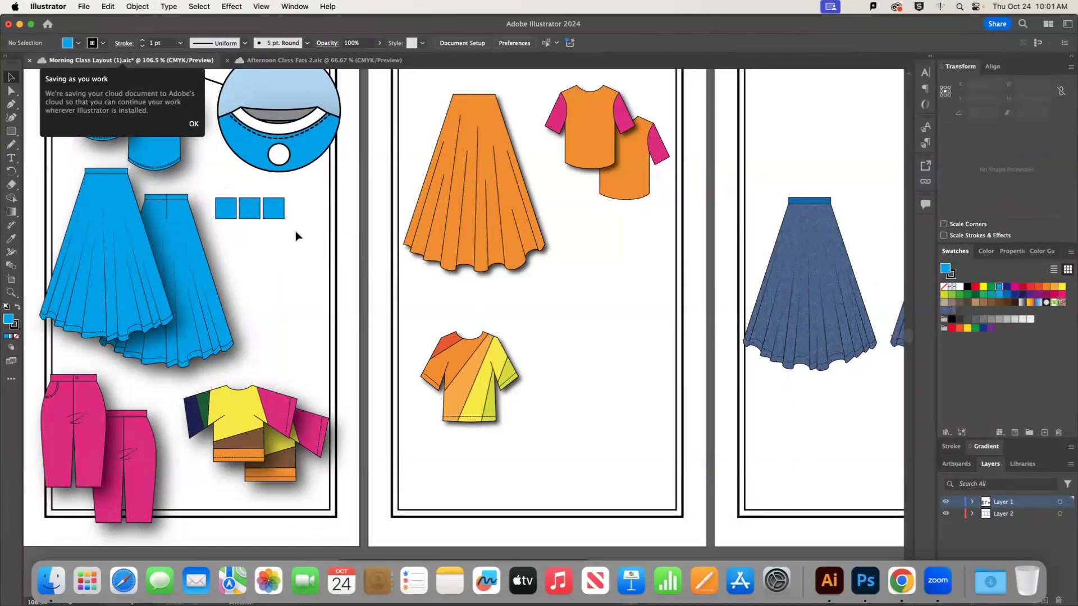
Fill the row's middle square with teal and its third square with green
{"action": "left_click", "coordinate": [252, 212]}
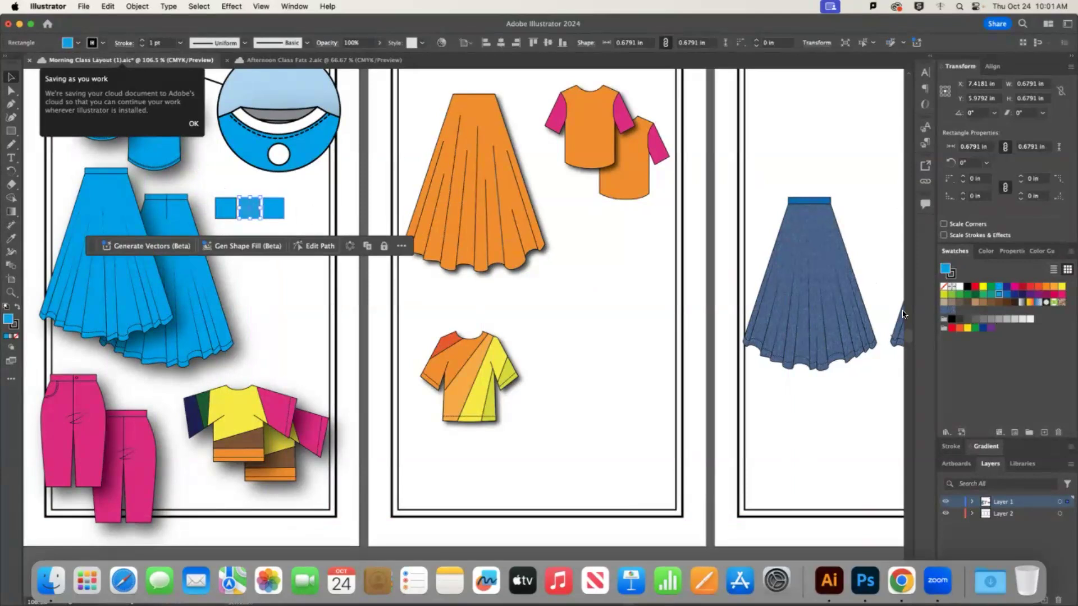
{"action": "left_click", "coordinate": [990, 296]}
{"action": "left_click", "coordinate": [274, 203]}
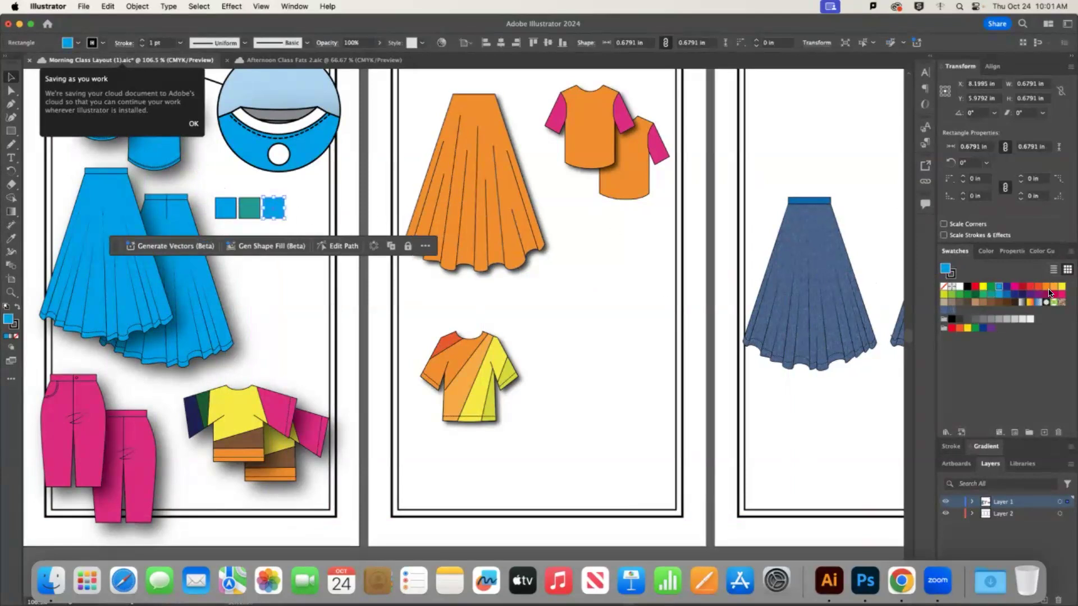
{"action": "left_click", "coordinate": [970, 295]}
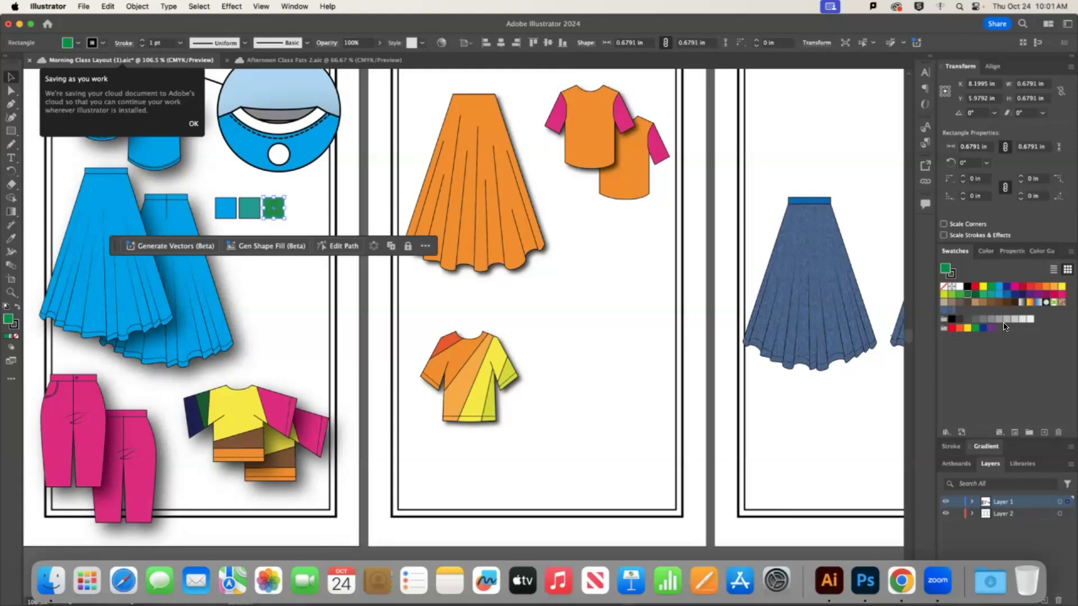
{"action": "left_click", "coordinate": [946, 433]}
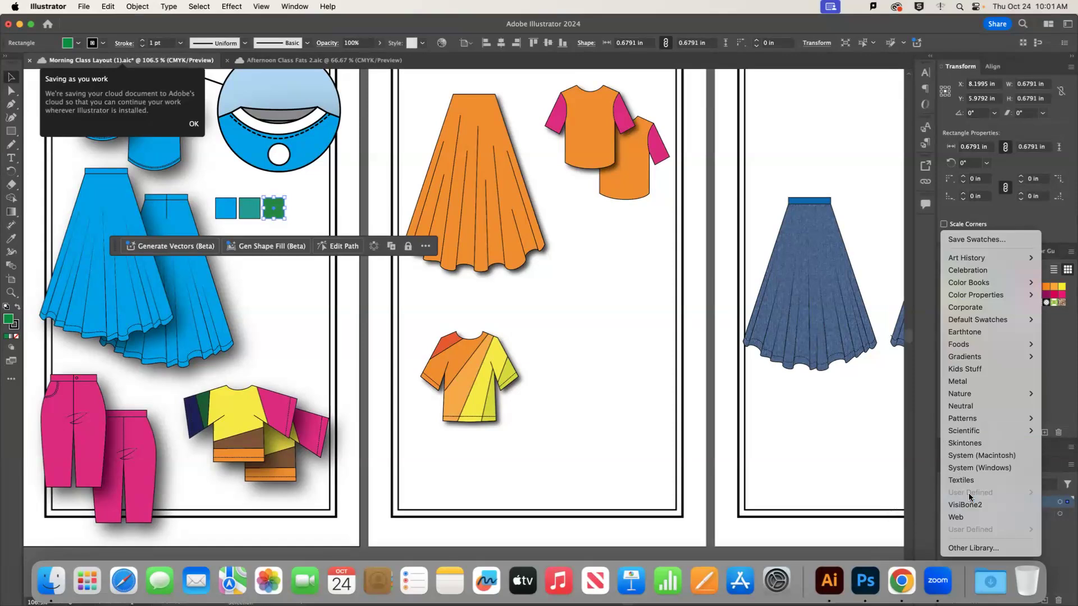
{"action": "left_click", "coordinate": [924, 421]}
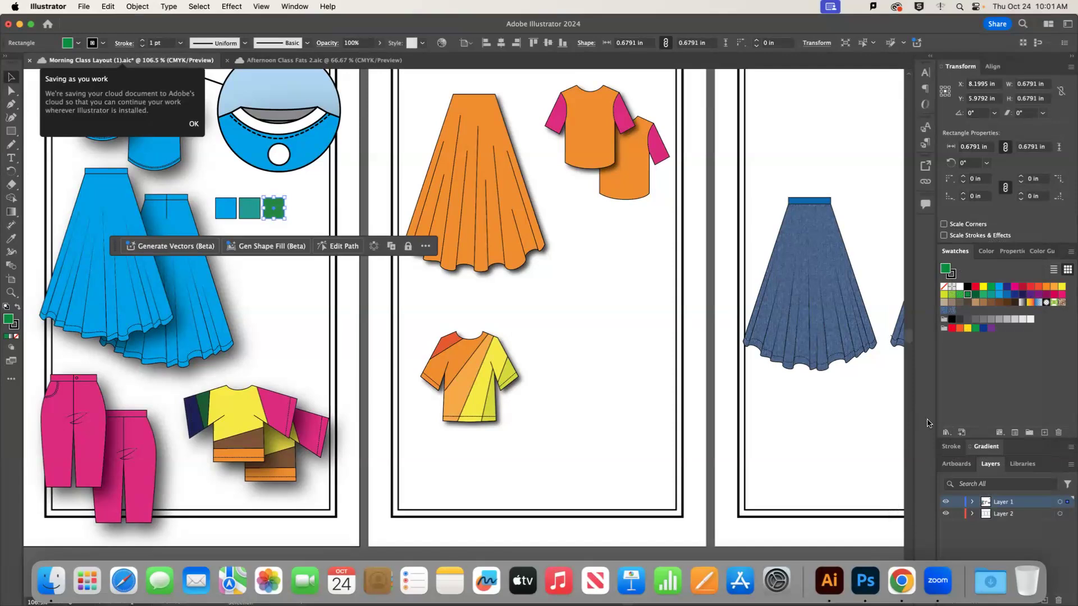
Duplicate the three-square color row above the color-block tops and again beside the pink pants
{"action": "left_click", "coordinate": [293, 332]}
{"action": "left_click_drag", "start_coordinate": [305, 240], "coordinate": [171, 494]}
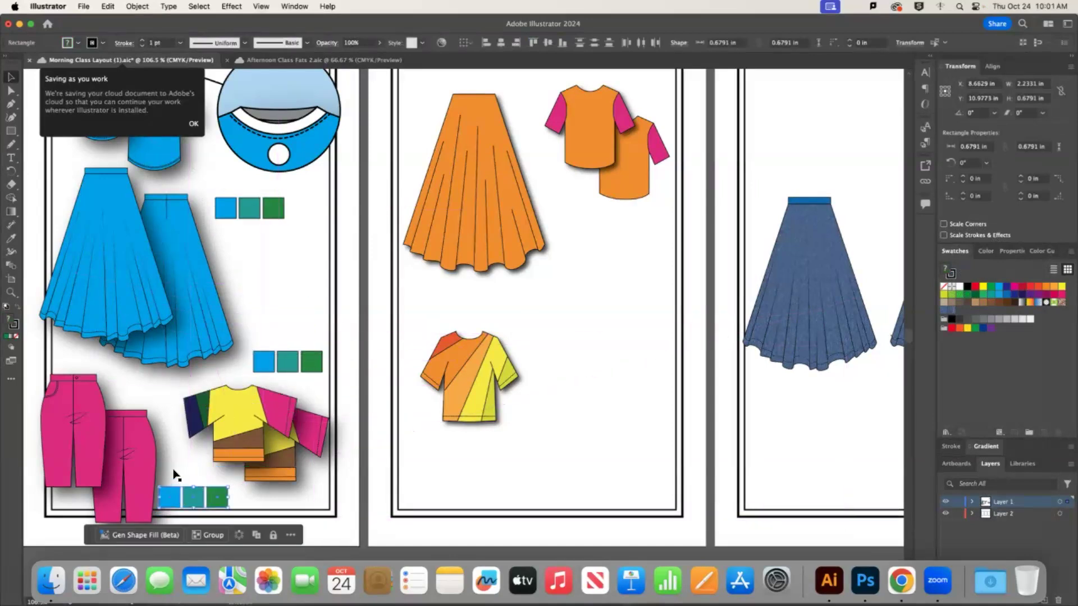
{"action": "left_click", "coordinate": [175, 477]}
Recolor the first square beside the pink pants with the Eyedropper to match the pants' pink
{"action": "left_click", "coordinate": [177, 503]}
{"action": "key", "text": "i"}
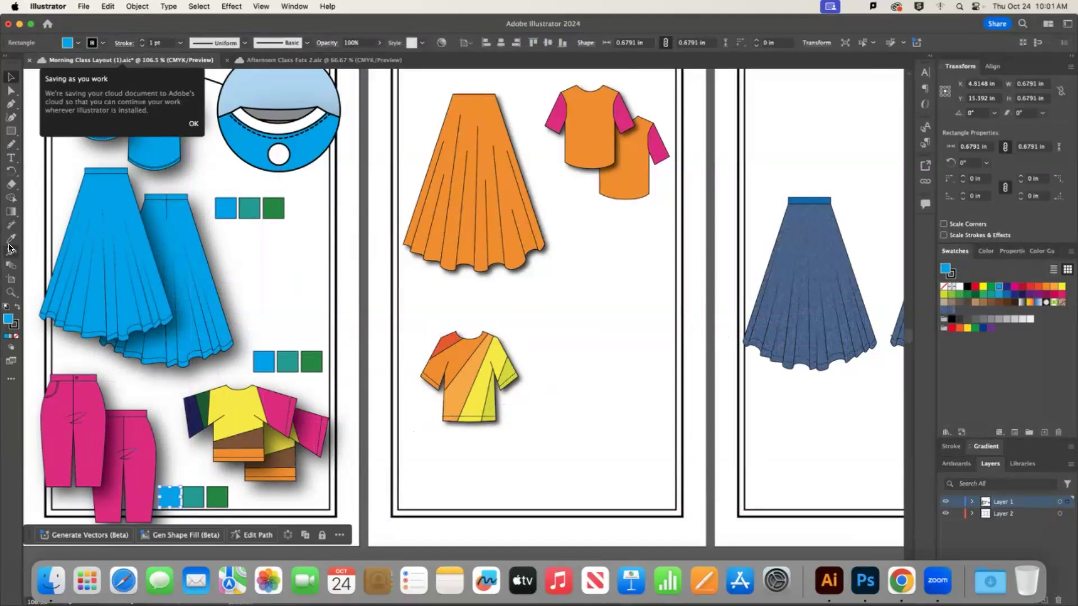
{"action": "left_click", "coordinate": [123, 443]}
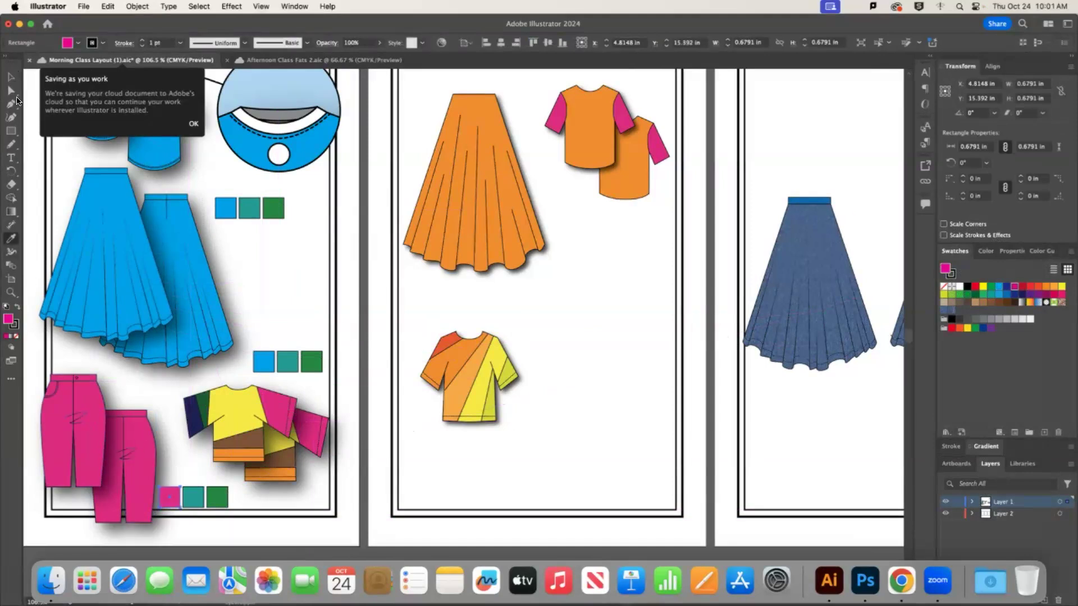
{"action": "key", "text": "v"}
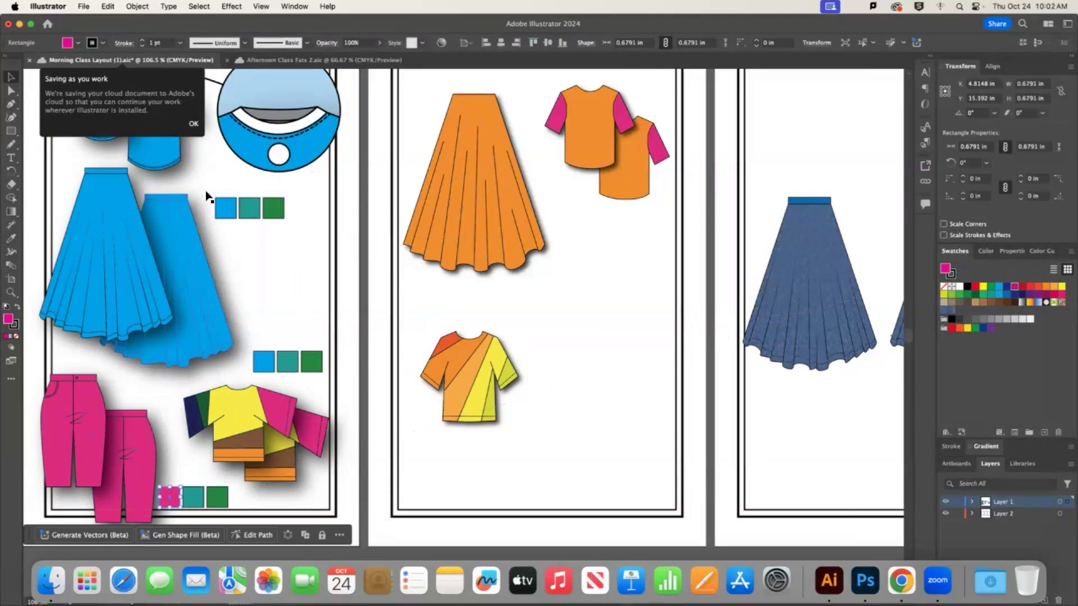
Duplicate the blue, teal and green square row below the orange tops with pink sleeves on the middle artboard
{"action": "left_click", "coordinate": [280, 209]}
{"action": "left_click_drag", "start_coordinate": [282, 209], "coordinate": [646, 219]}
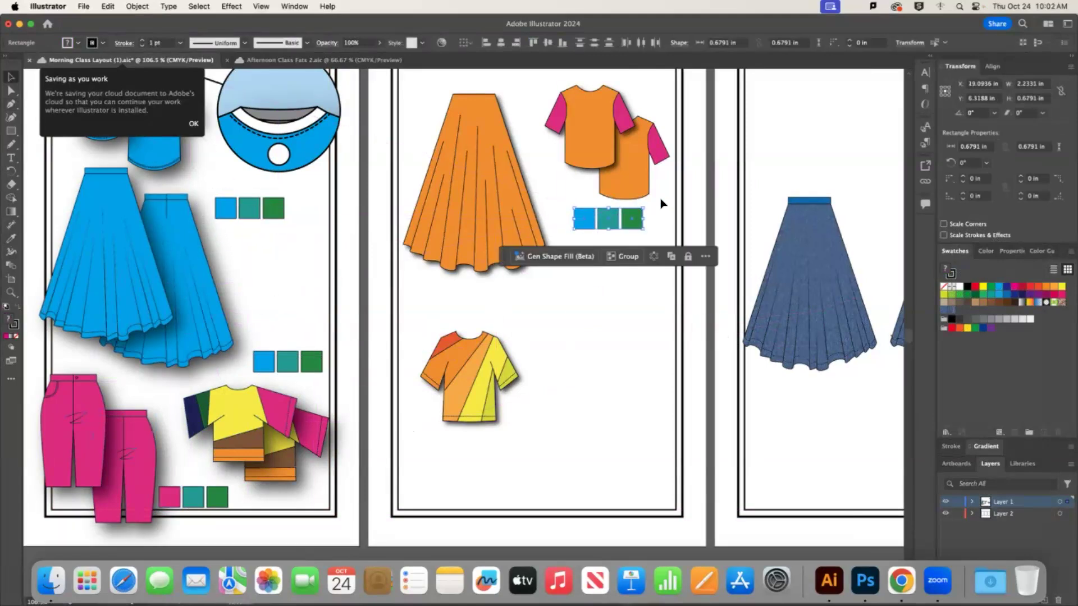
{"action": "left_click", "coordinate": [585, 219]}
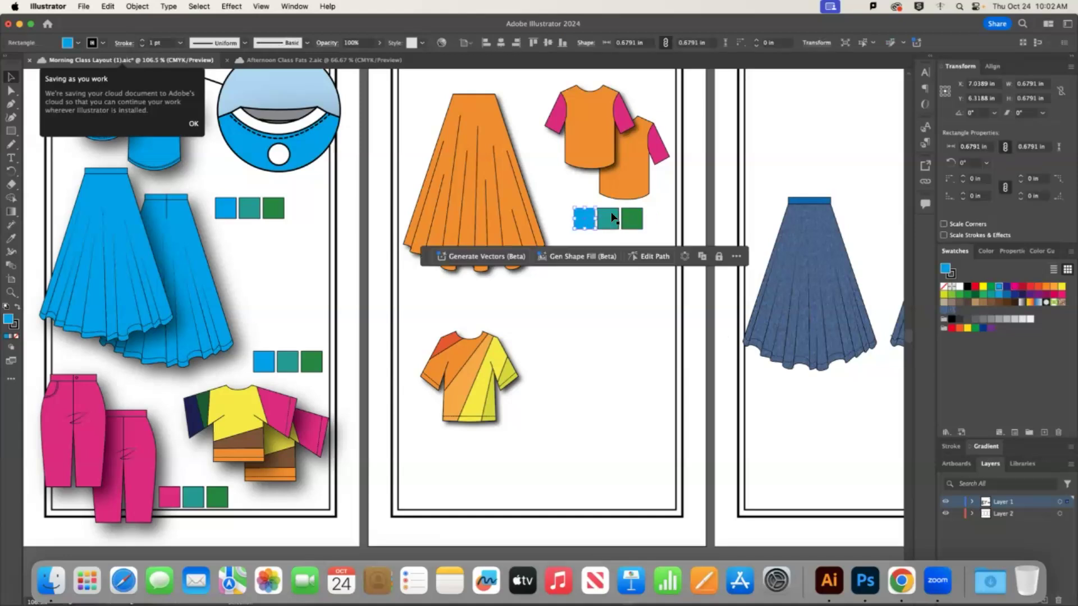
{"action": "key", "text": "super+equal"}
{"action": "key", "text": "super+equal"}
{"action": "key", "text": "super+equal"}
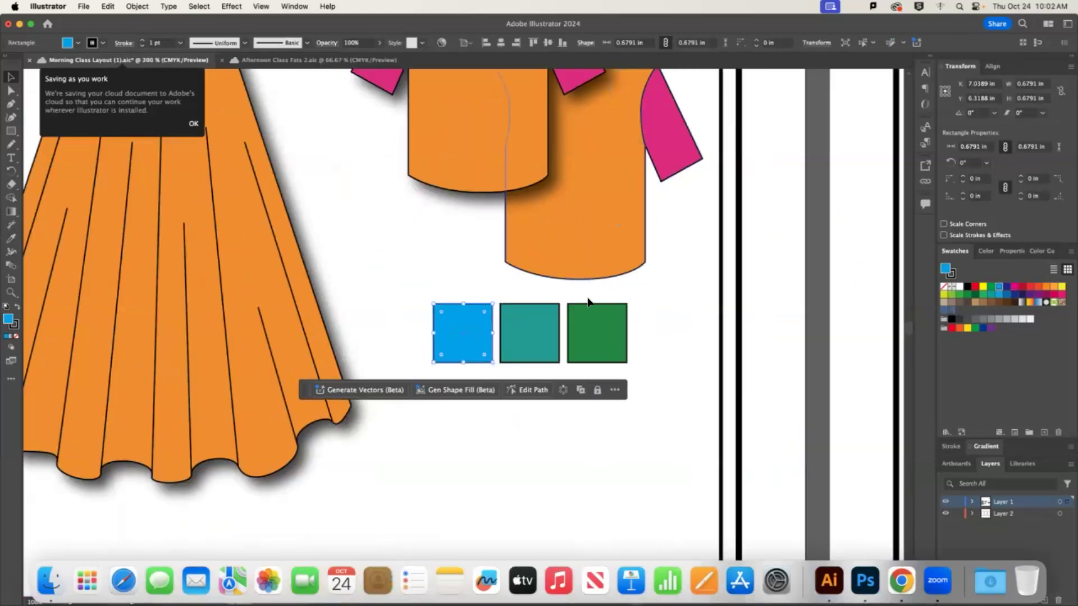
Try overlaying copies about 0.37 in wide on the lower corners of the three squares below the orange tops, and delete them
{"action": "left_click", "coordinate": [548, 325], "text": "shift"}
{"action": "left_click", "coordinate": [608, 325], "text": "shift"}
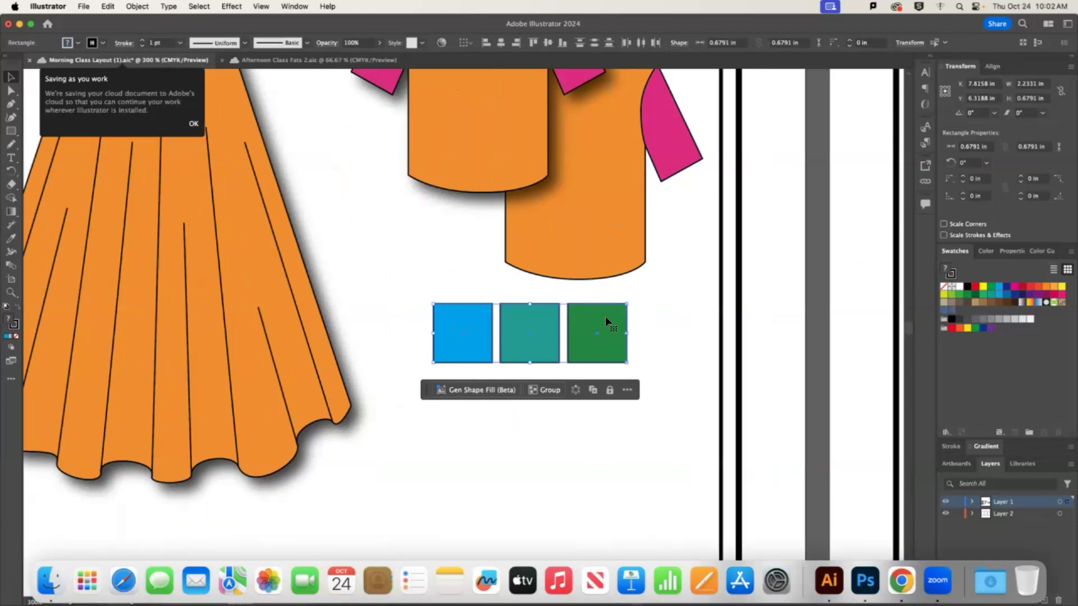
{"action": "left_click_drag", "start_coordinate": [602, 315], "coordinate": [617, 355]}
{"action": "left_click_drag", "start_coordinate": [644, 406], "coordinate": [622, 385]}
{"action": "left_click", "coordinate": [622, 385]}
{"action": "left_click_drag", "start_coordinate": [544, 364], "coordinate": [619, 365]}
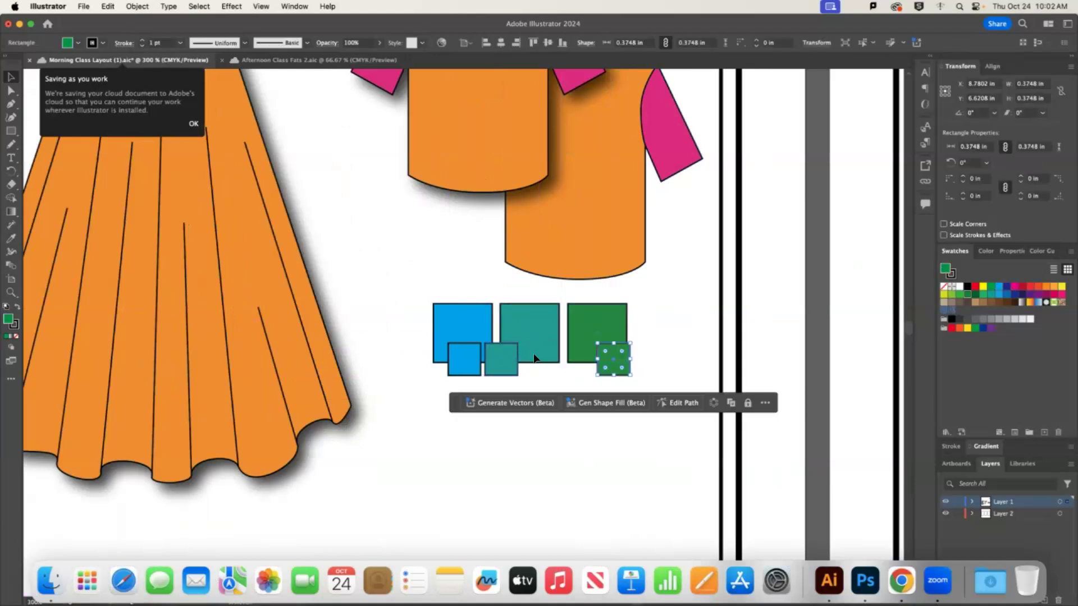
{"action": "left_click_drag", "start_coordinate": [502, 359], "coordinate": [550, 354]}
{"action": "left_click_drag", "start_coordinate": [481, 358], "coordinate": [501, 358]}
{"action": "left_click", "coordinate": [549, 354], "text": "shift"}
{"action": "left_click", "coordinate": [624, 354], "text": "shift"}
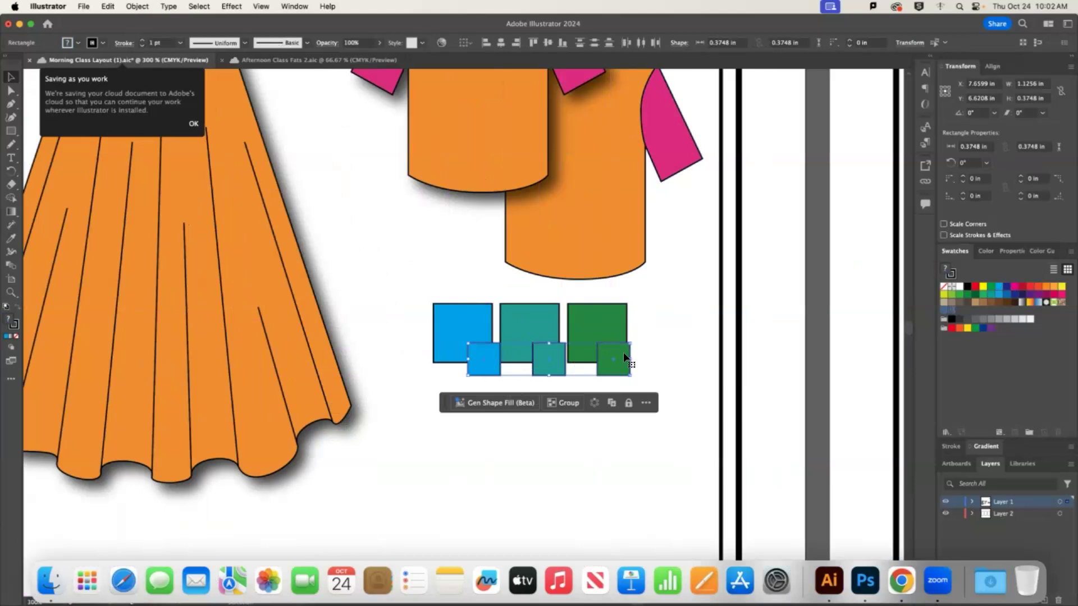
{"action": "key", "text": "Delete"}
Draw a triangle across the blue square's lower-right corner with the Pen tool and sample the sleeve's pink for its fill
{"action": "left_click", "coordinate": [10, 104]}
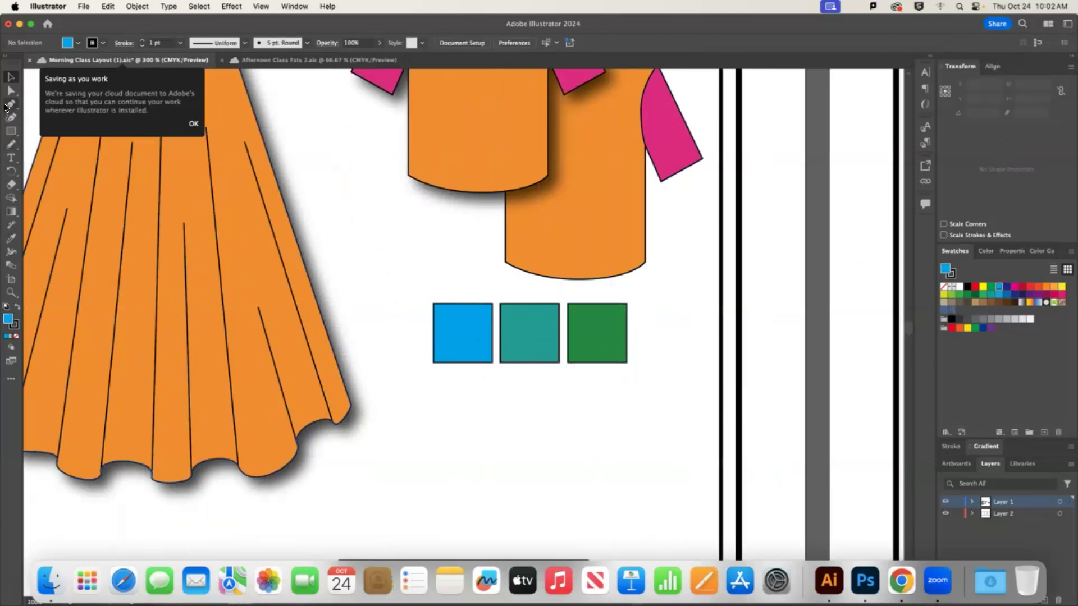
{"action": "left_click", "coordinate": [442, 363]}
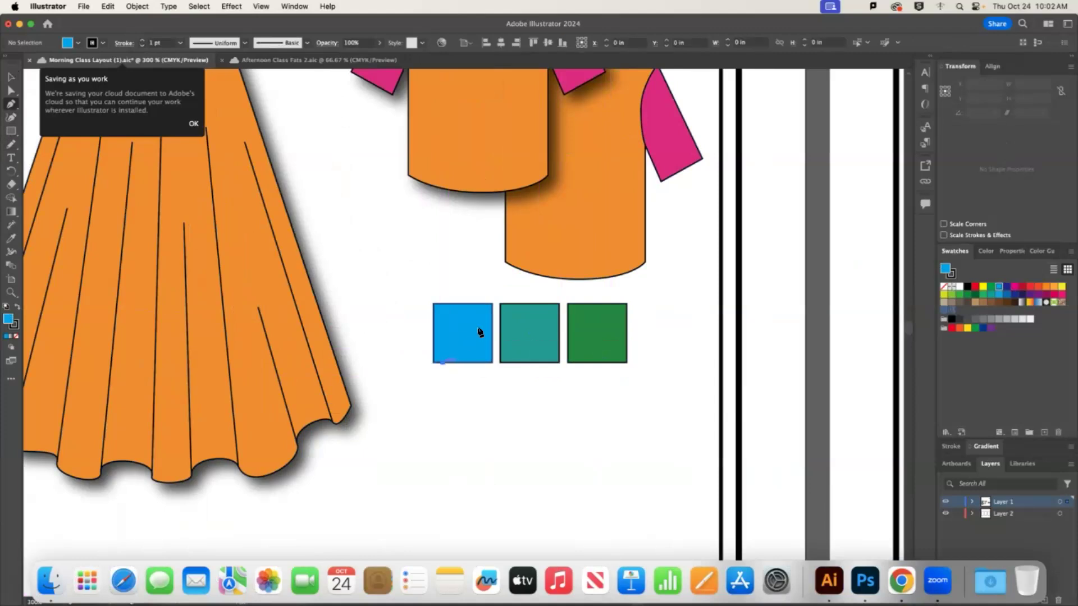
{"action": "left_click", "coordinate": [492, 322]}
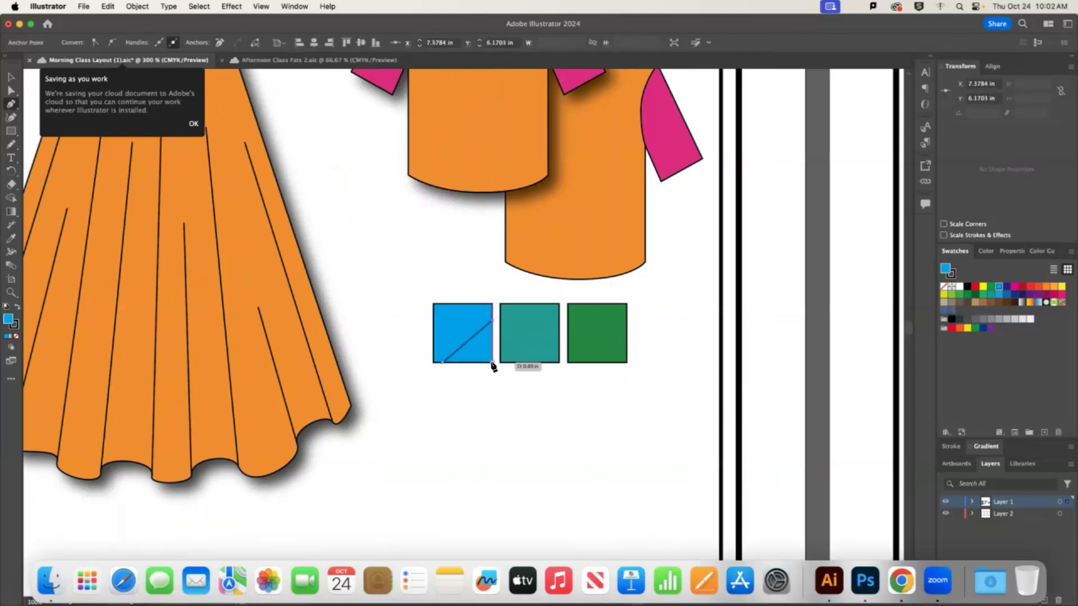
{"action": "left_click", "coordinate": [443, 364]}
{"action": "left_click", "coordinate": [10, 238]}
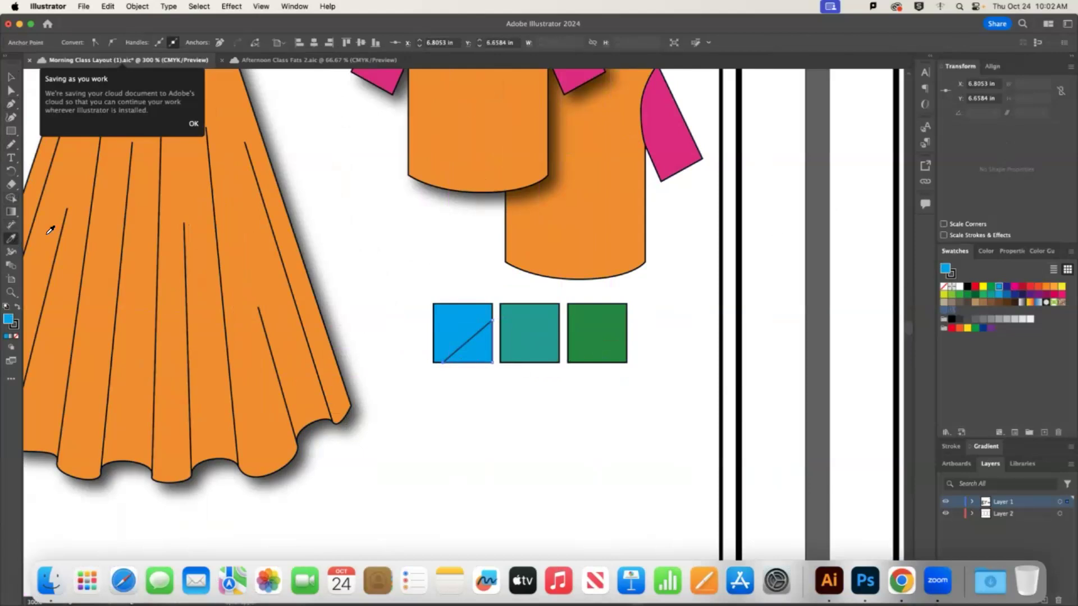
{"action": "left_click", "coordinate": [685, 145]}
{"action": "left_click", "coordinate": [11, 76]}
Recolor the blue square behind the pink triangle with the orange sampled from the top
{"action": "left_click", "coordinate": [452, 316]}
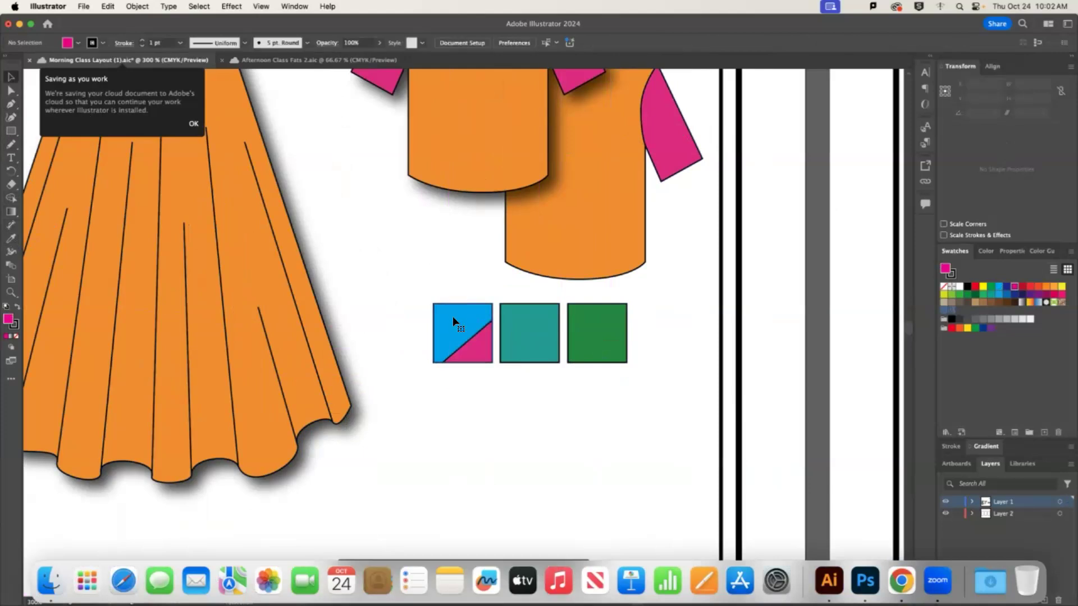
{"action": "left_click", "coordinate": [11, 238]}
{"action": "left_click", "coordinate": [450, 104]}
{"action": "left_click", "coordinate": [7, 76]}
{"action": "left_click", "coordinate": [423, 205]}
Duplicate the pink triangle onto the same corner of the teal and green squares
{"action": "left_click", "coordinate": [474, 349]}
{"action": "left_click_drag", "start_coordinate": [470, 350], "coordinate": [612, 350]}
{"action": "left_click", "coordinate": [686, 333]}
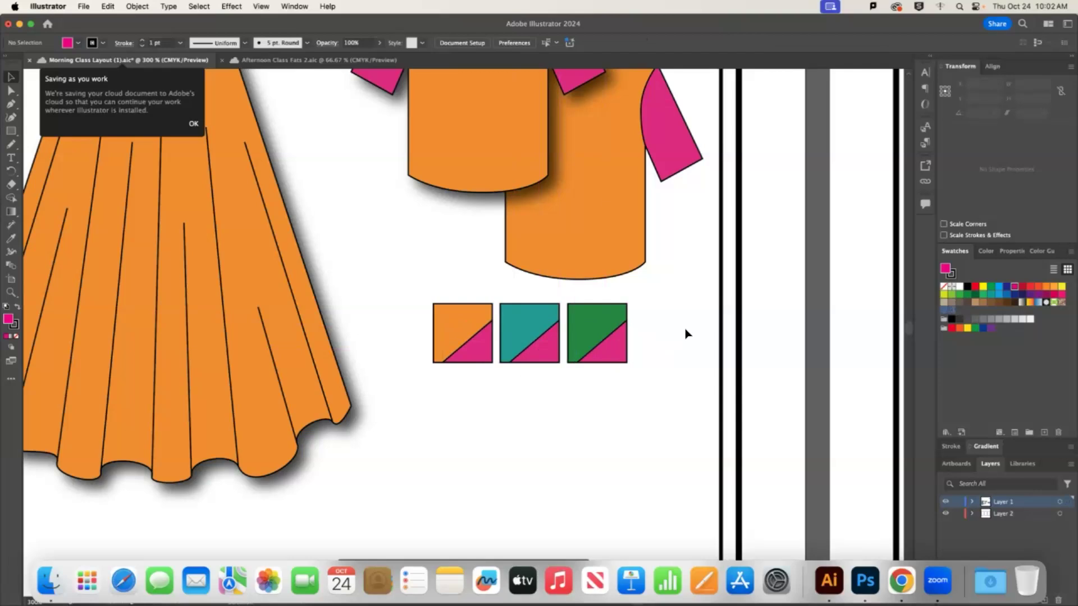
{"action": "key", "text": "super+minus"}
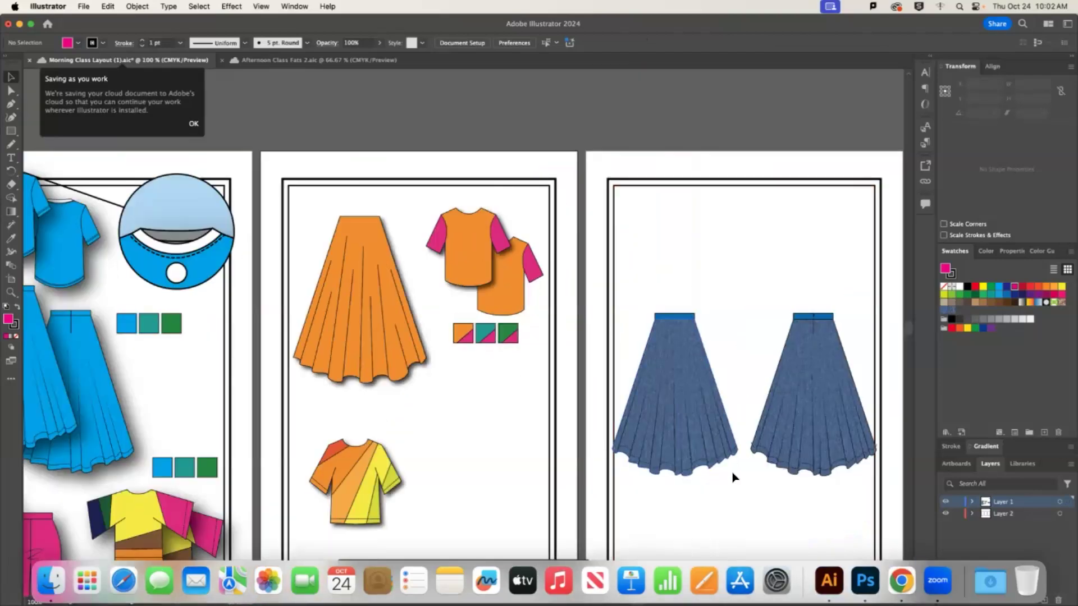
{"action": "scroll", "coordinate": [858, 389], "scroll_direction": "down", "scroll_amount": 3}
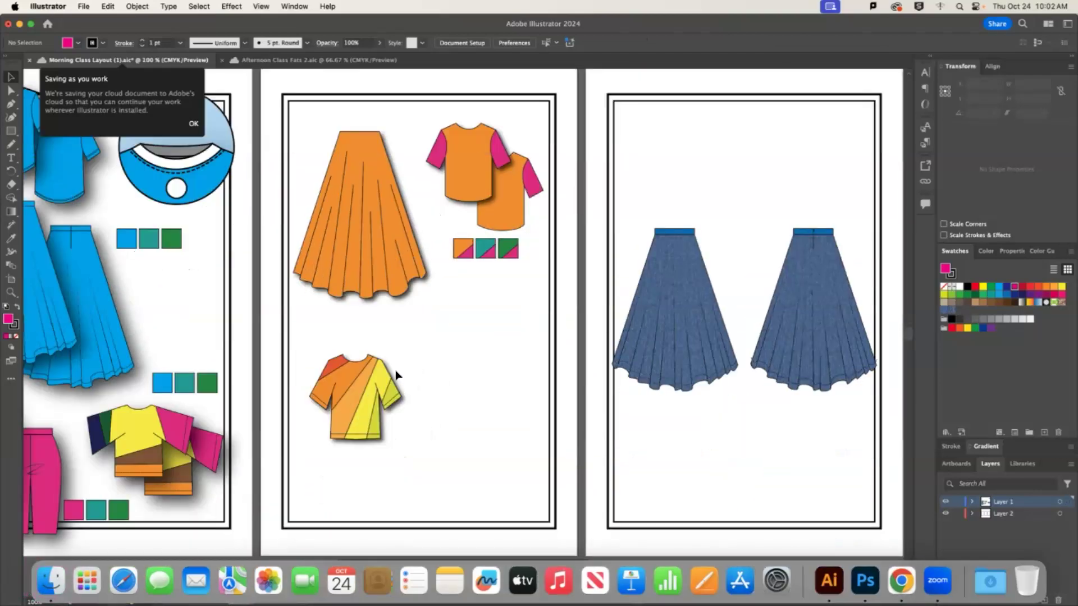
{"action": "left_click_drag", "start_coordinate": [145, 366], "coordinate": [231, 393]}
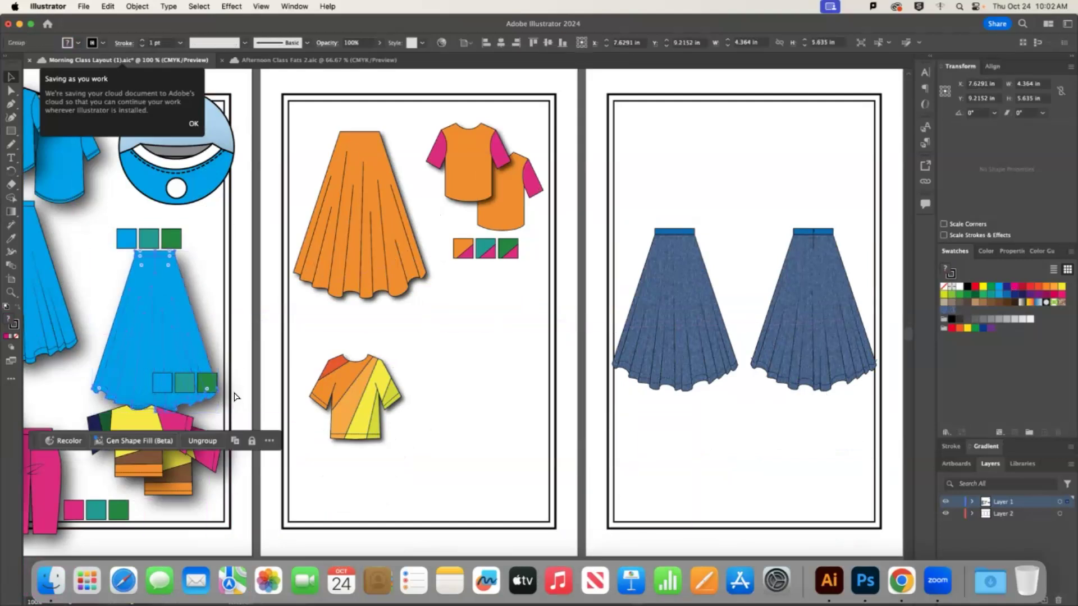
{"action": "key", "text": "super+z"}
{"action": "left_click", "coordinate": [157, 343]}
{"action": "left_click_drag", "start_coordinate": [119, 348], "coordinate": [191, 380]}
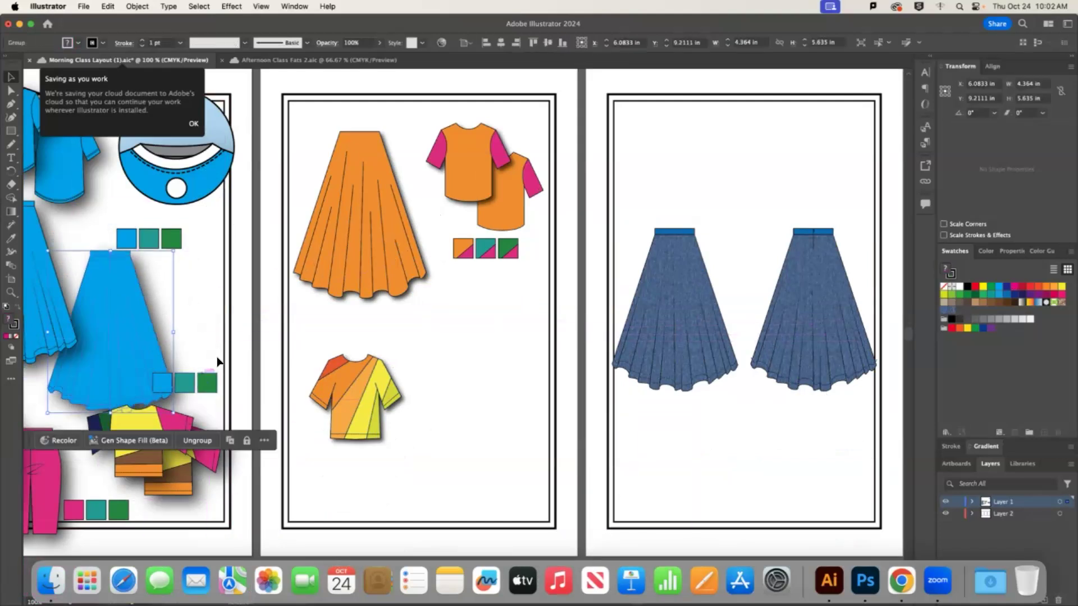
{"action": "key", "text": "super+z"}
Duplicate the row of blue, teal and green squares from the blue skirts onto the denim skirt artboard, below the two skirts
{"action": "left_click", "coordinate": [192, 265]}
{"action": "left_click", "coordinate": [125, 232]}
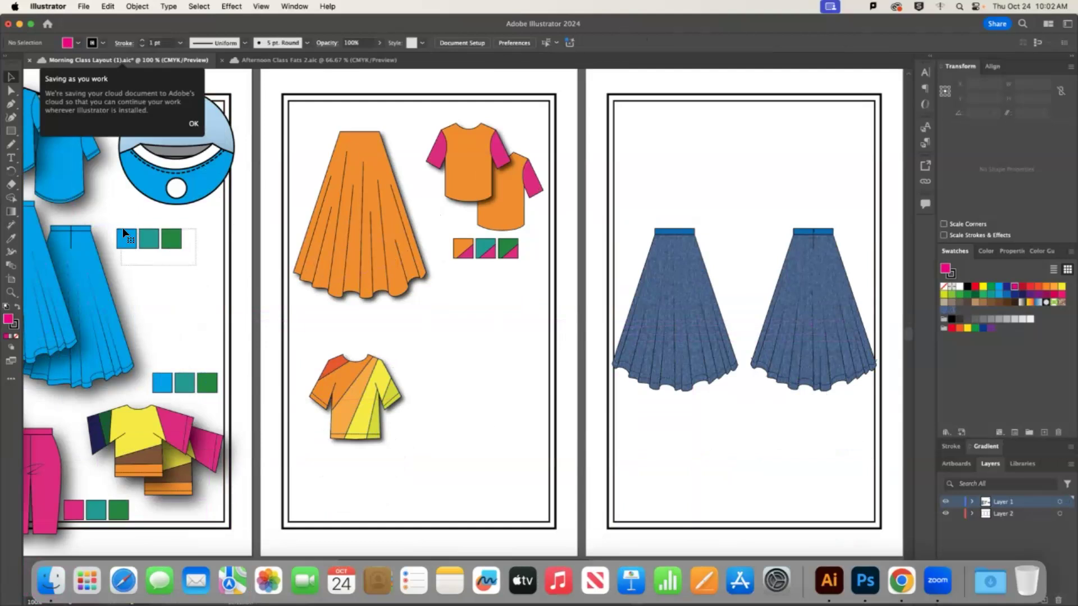
{"action": "left_click_drag", "start_coordinate": [500, 335], "coordinate": [727, 430]}
{"action": "left_click", "coordinate": [724, 197]}
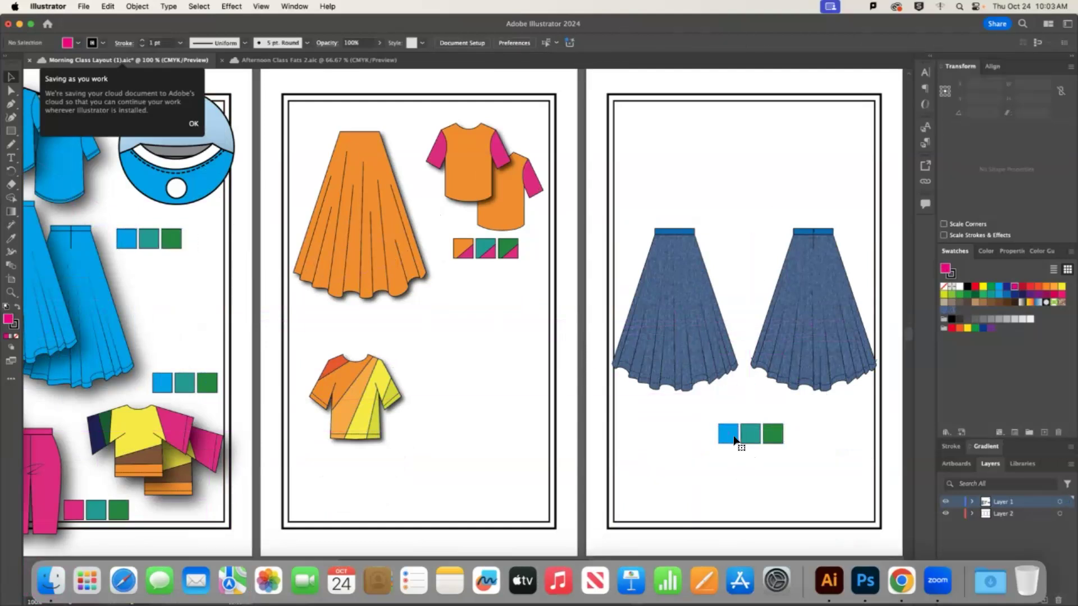
Fill all three squares below the denim skirts with the denim pattern swatch
{"action": "left_click", "coordinate": [732, 436]}
{"action": "left_click", "coordinate": [744, 434], "text": "shift"}
{"action": "left_click", "coordinate": [779, 433], "text": "shift"}
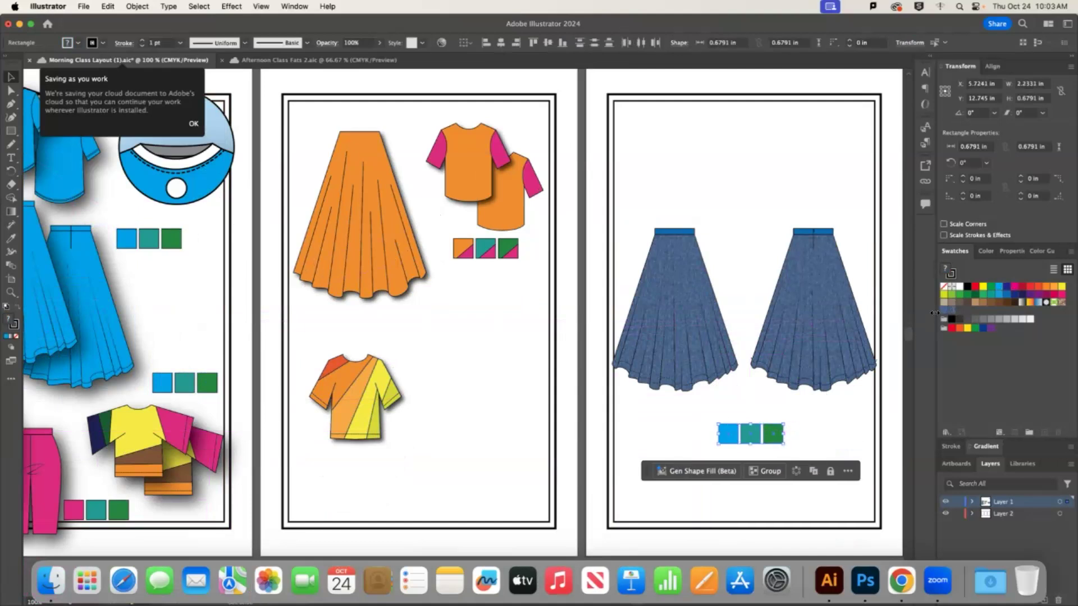
{"action": "left_click", "coordinate": [944, 315]}
{"action": "left_click", "coordinate": [829, 430]}
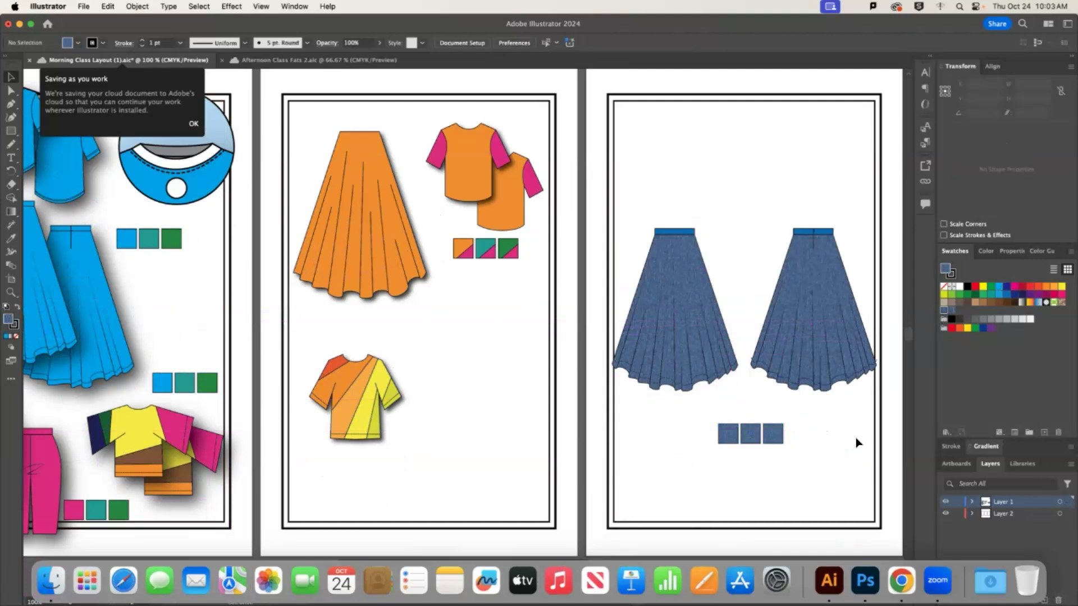
{"action": "key", "text": "super+equal"}
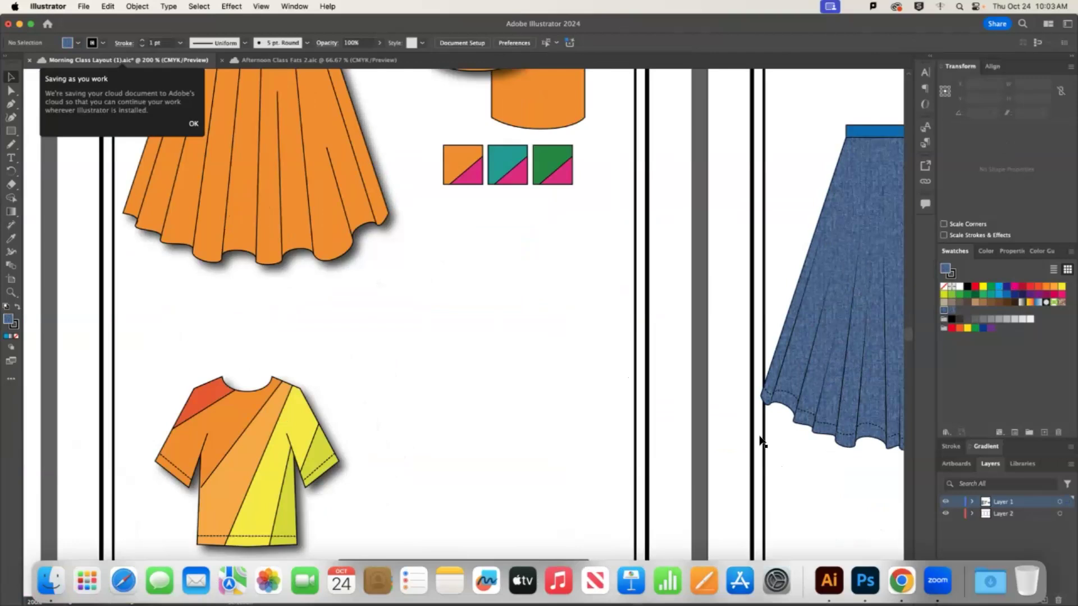
{"action": "scroll", "coordinate": [760, 438], "scroll_direction": "down", "scroll_amount": 2}
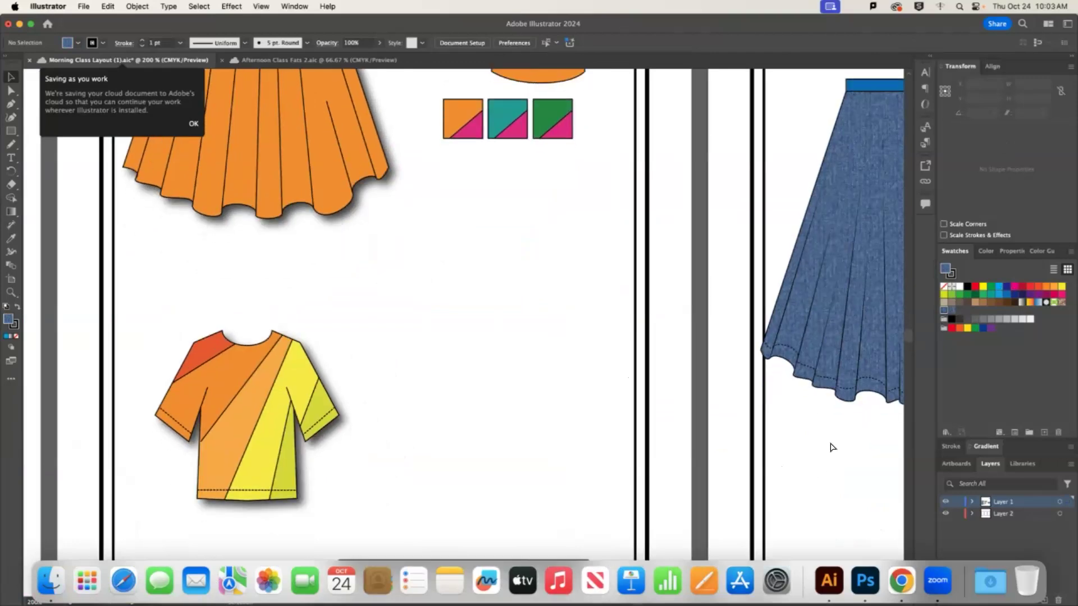
{"action": "scroll", "coordinate": [830, 452], "scroll_direction": "right", "scroll_amount": 5}
{"action": "scroll", "coordinate": [829, 457], "scroll_direction": "right", "scroll_amount": 3}
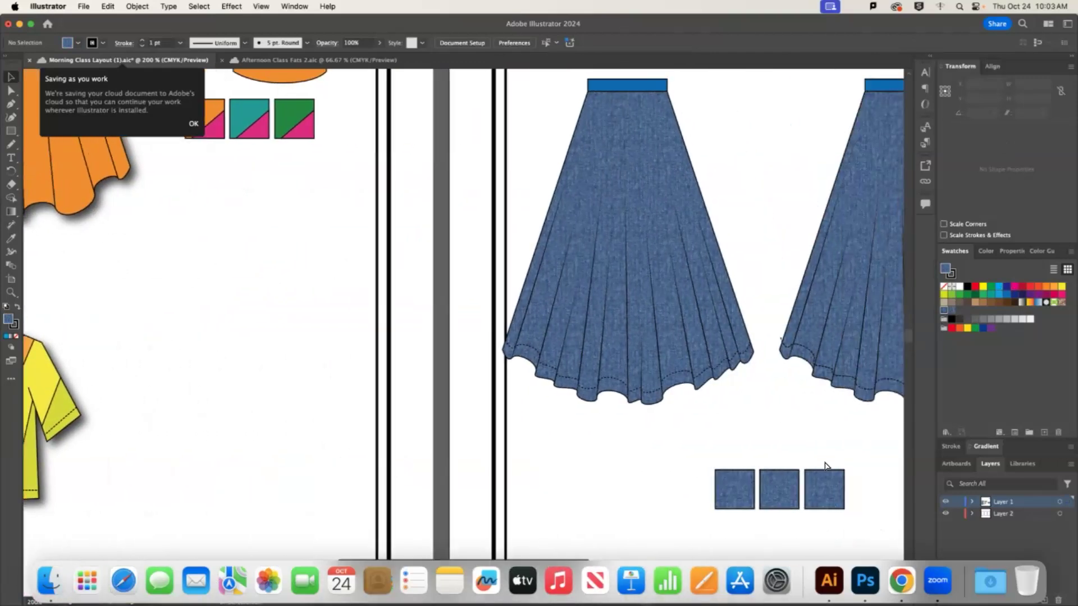
{"action": "right_click", "coordinate": [959, 568]}
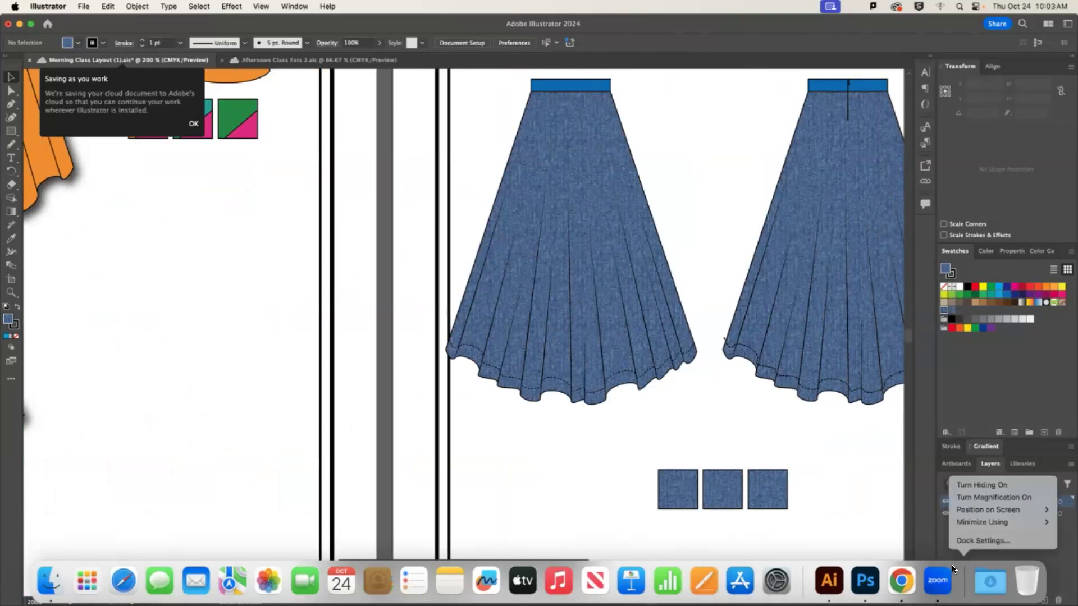
{"action": "mouse_move", "coordinate": [970, 523]}
{"action": "left_click", "coordinate": [938, 532]}
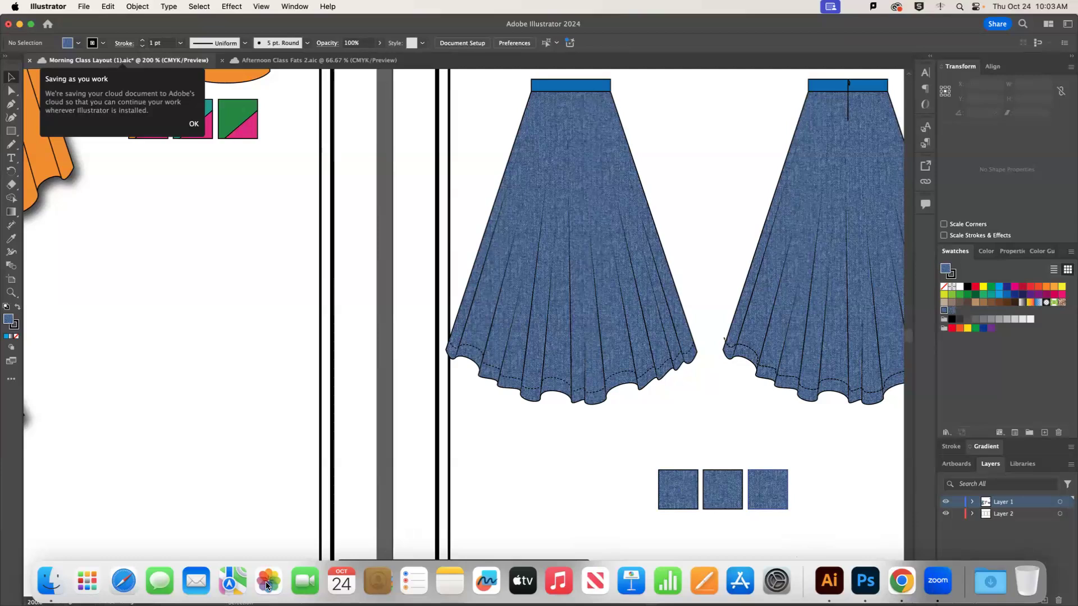
Place copies of the middle and right denim squares just below the row of three
{"action": "scroll", "coordinate": [835, 470], "scroll_direction": "down", "scroll_amount": 5}
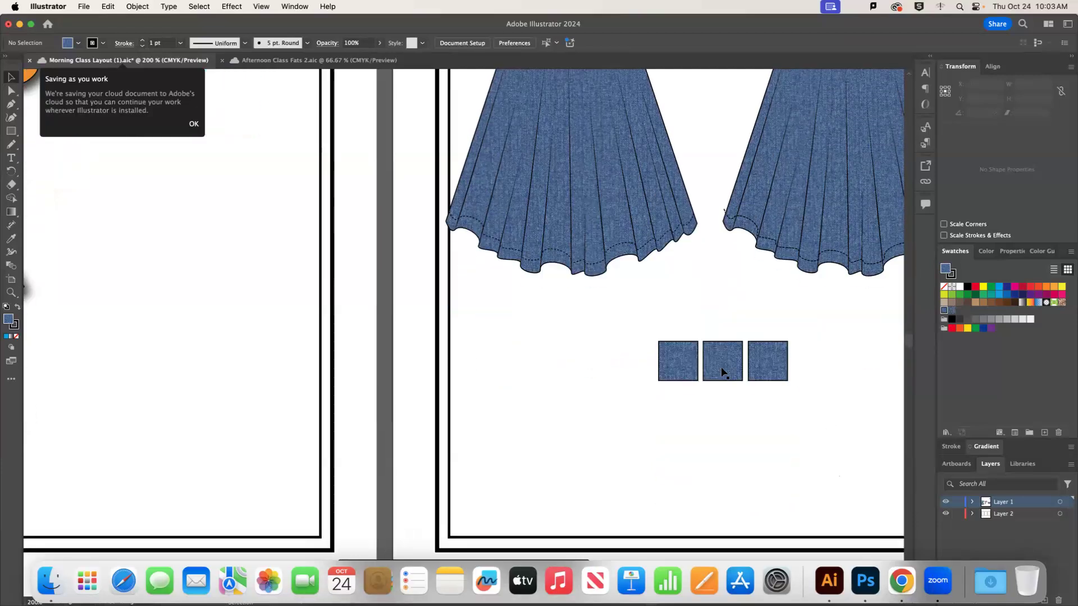
{"action": "left_click", "coordinate": [684, 361]}
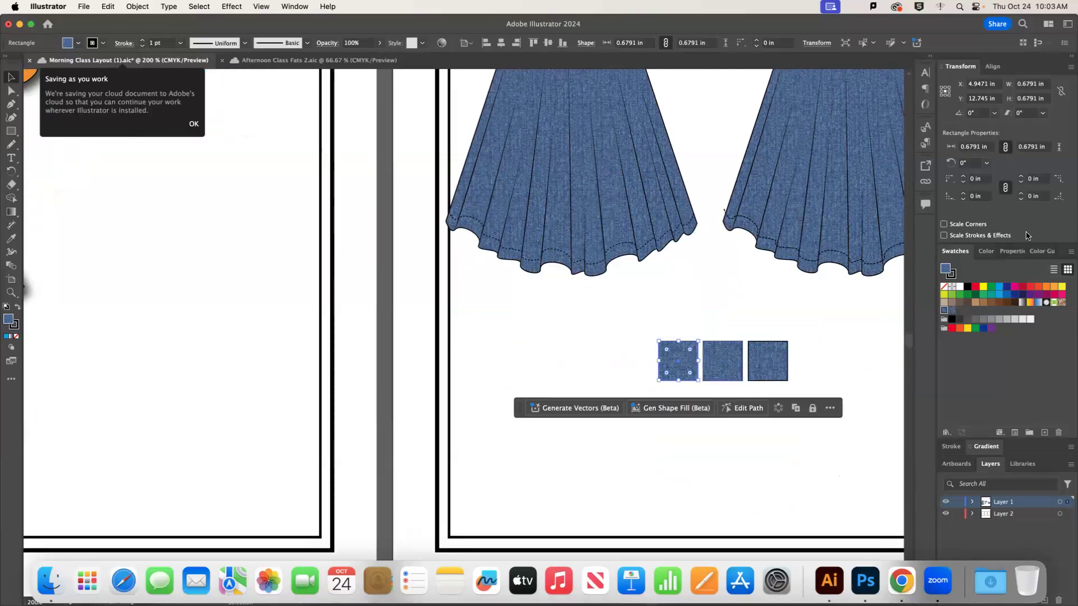
{"action": "left_click", "coordinate": [808, 320]}
{"action": "left_click_drag", "start_coordinate": [732, 370], "coordinate": [739, 431]}
{"action": "left_click_drag", "start_coordinate": [772, 363], "coordinate": [808, 423]}
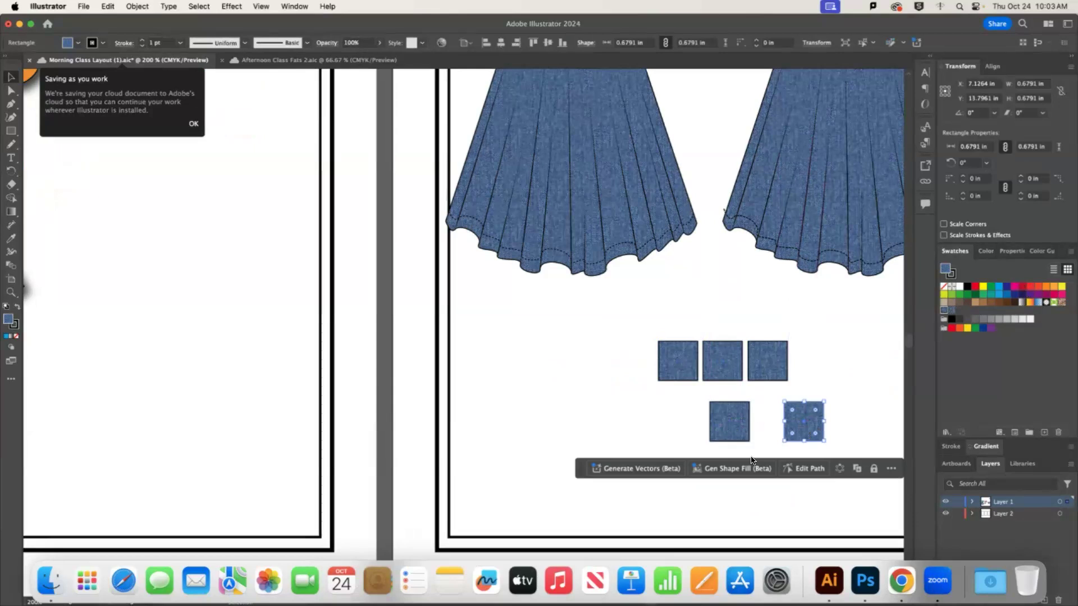
Fill the two lower copies with purple and pink, placing purple over the middle denim square and pink partly over the right one
{"action": "left_click", "coordinate": [739, 431]}
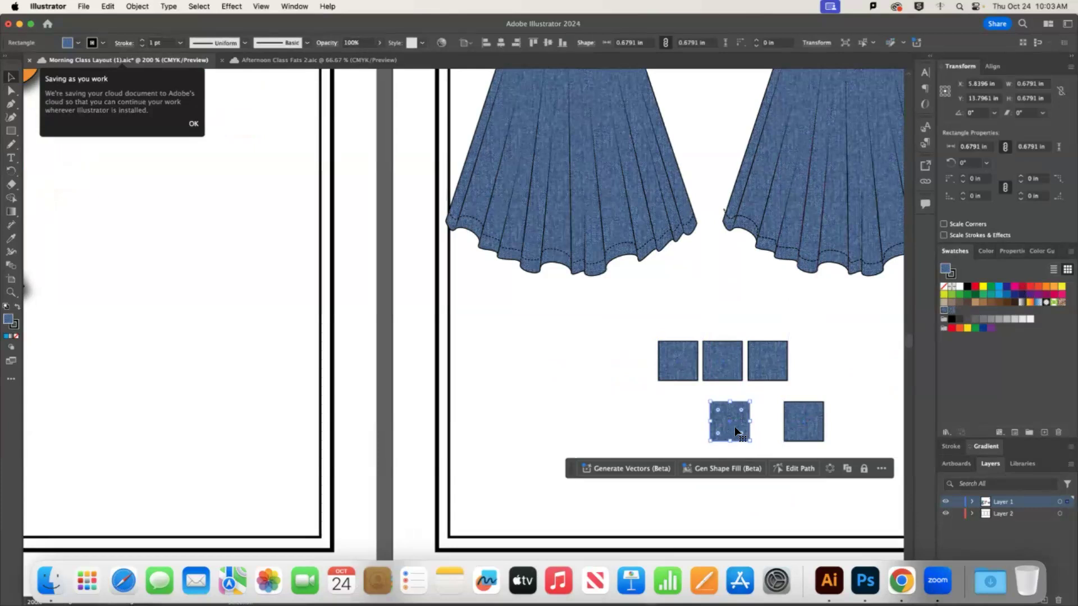
{"action": "left_click", "coordinate": [1038, 299]}
{"action": "left_click", "coordinate": [818, 420]}
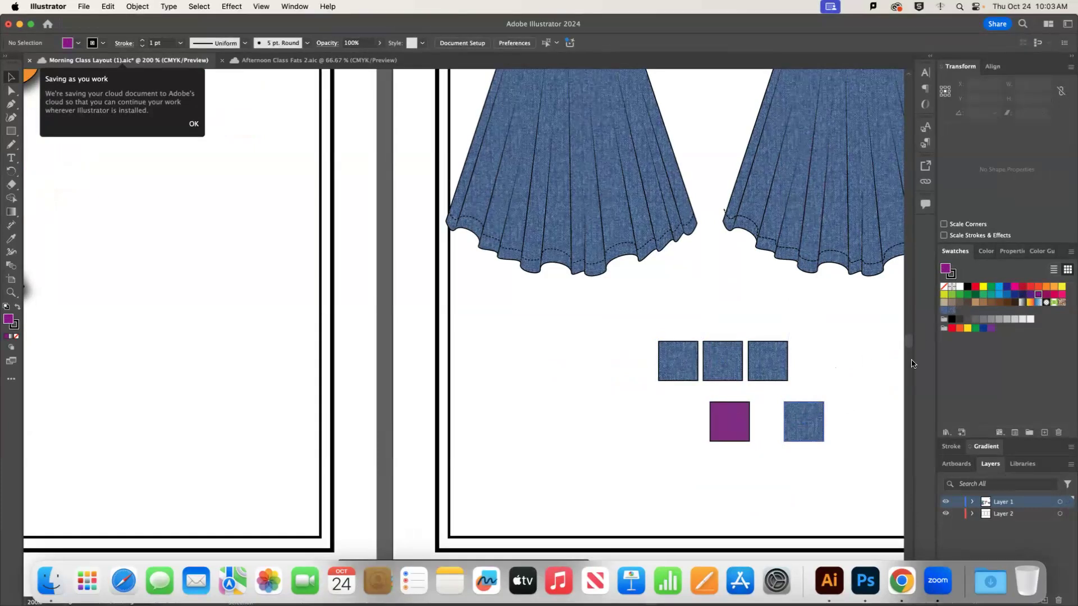
{"action": "left_click", "coordinate": [1061, 298]}
{"action": "left_click", "coordinate": [833, 359]}
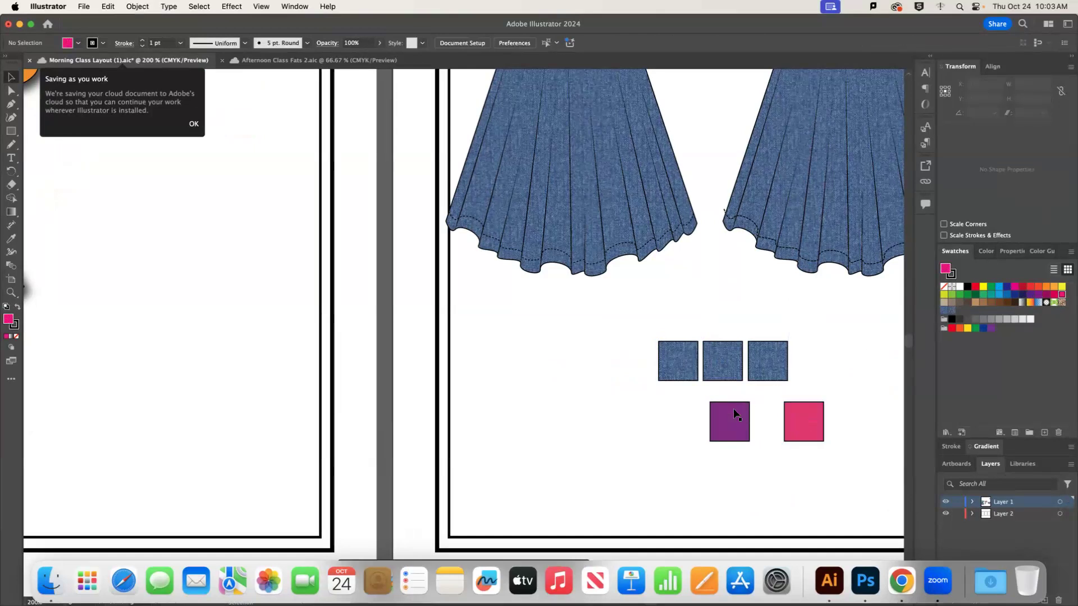
{"action": "left_click_drag", "start_coordinate": [740, 422], "coordinate": [733, 361]}
{"action": "left_click_drag", "start_coordinate": [819, 426], "coordinate": [800, 376]}
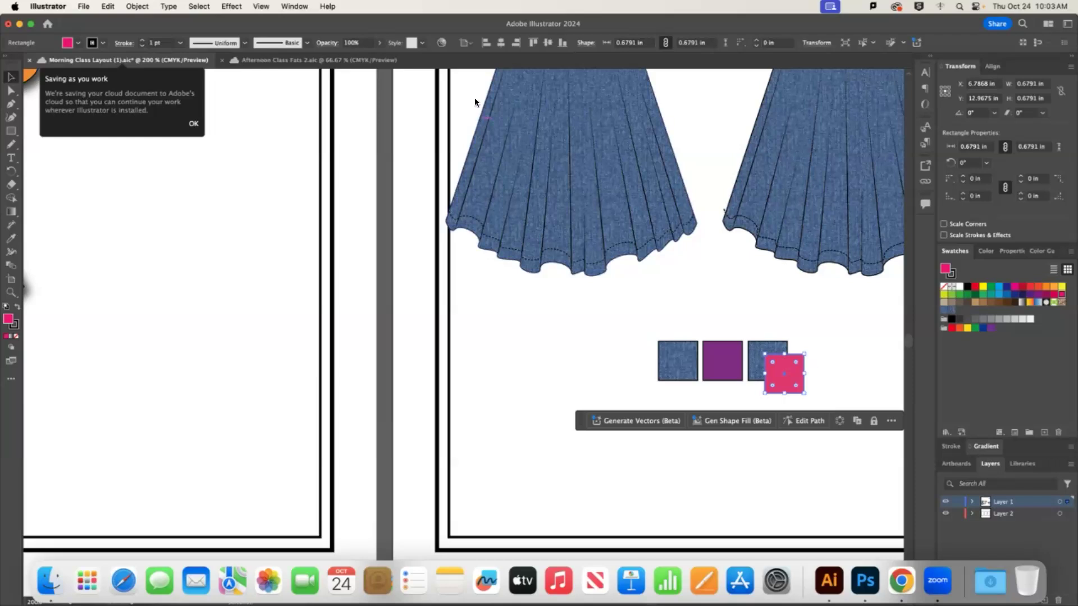
Set the pink square's blend mode to Color and align it exactly over the right denim square
{"action": "left_click", "coordinate": [328, 43]}
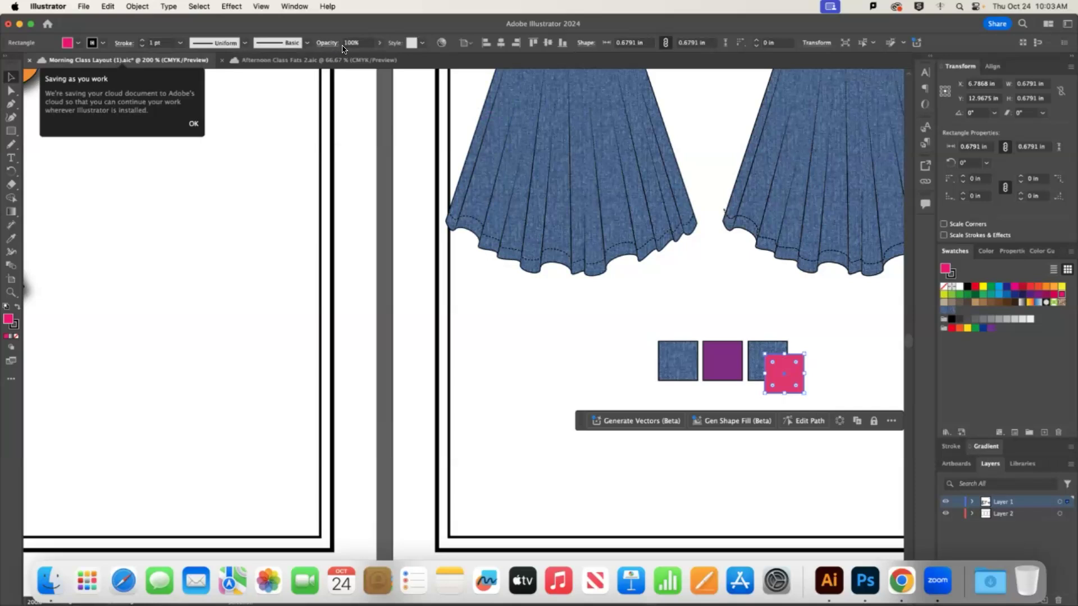
{"action": "left_click", "coordinate": [290, 8]}
{"action": "left_click", "coordinate": [293, 7]}
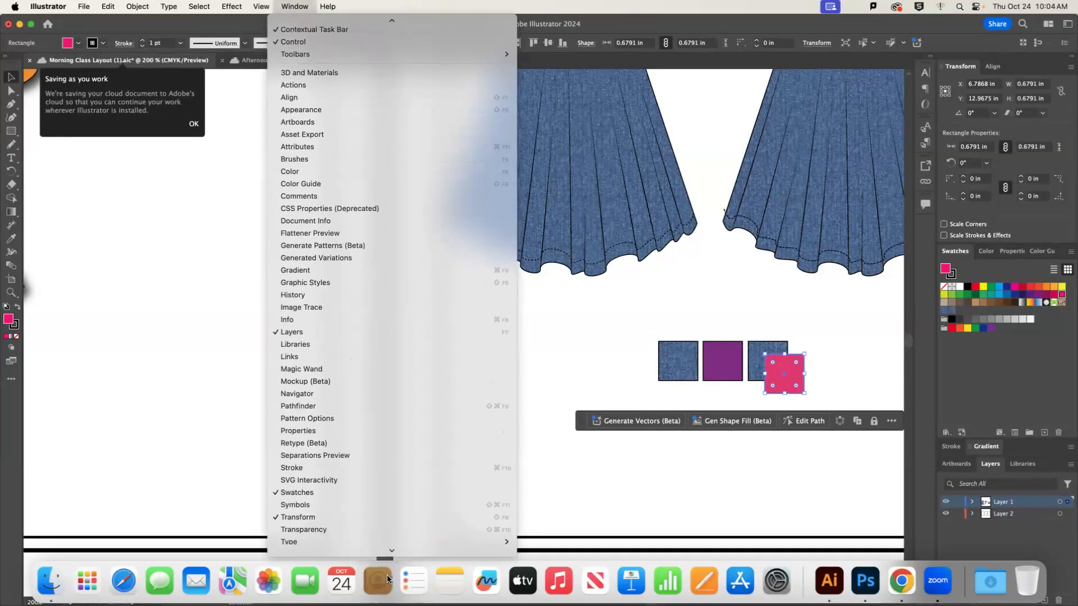
{"action": "left_click", "coordinate": [317, 440]}
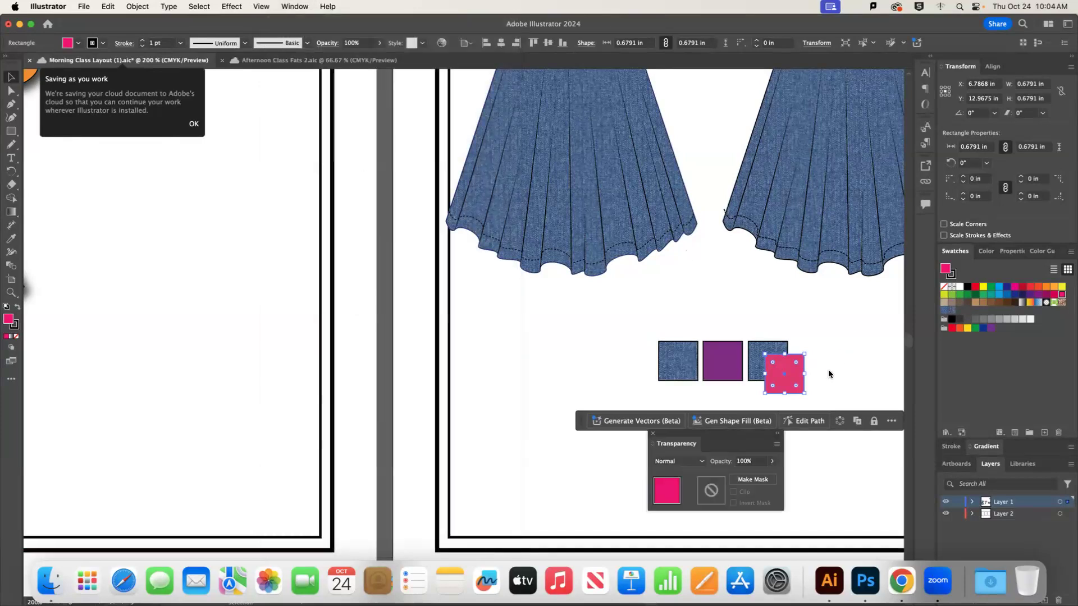
{"action": "left_click", "coordinate": [326, 44]}
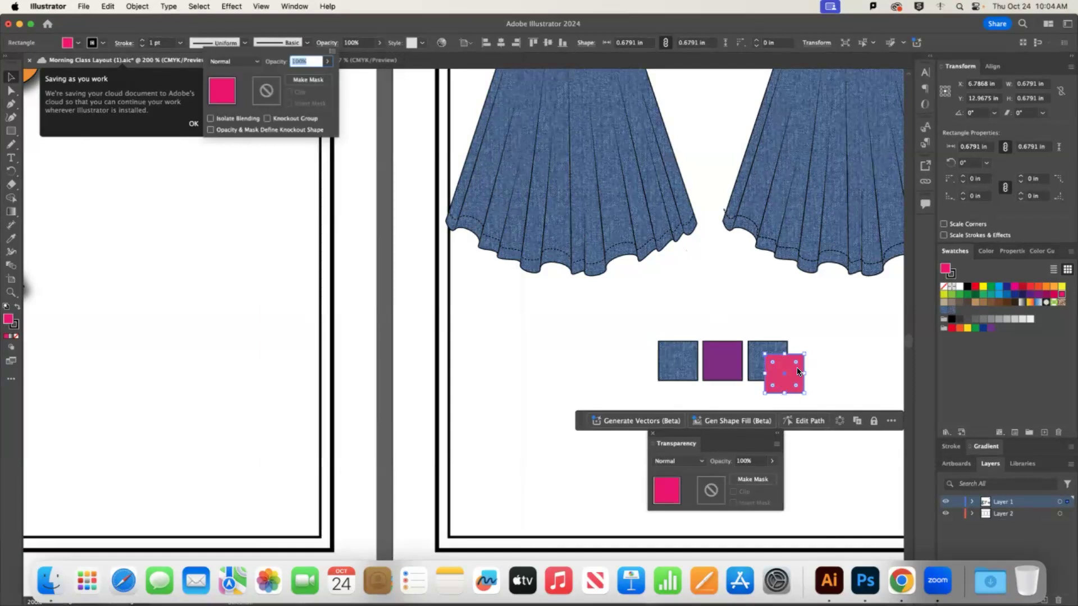
{"action": "left_click", "coordinate": [692, 464]}
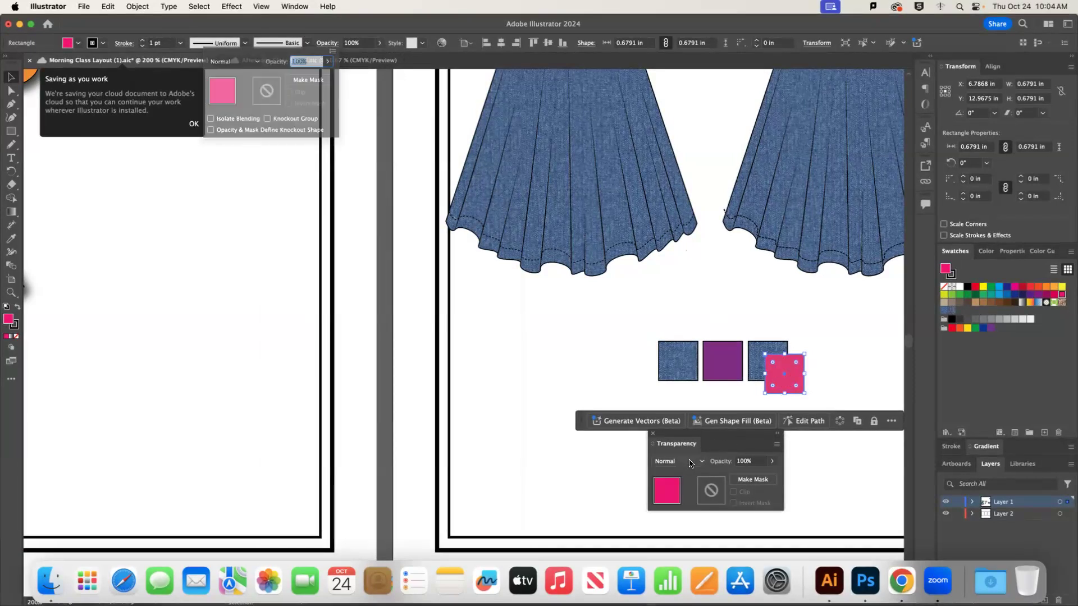
{"action": "left_click", "coordinate": [693, 462]}
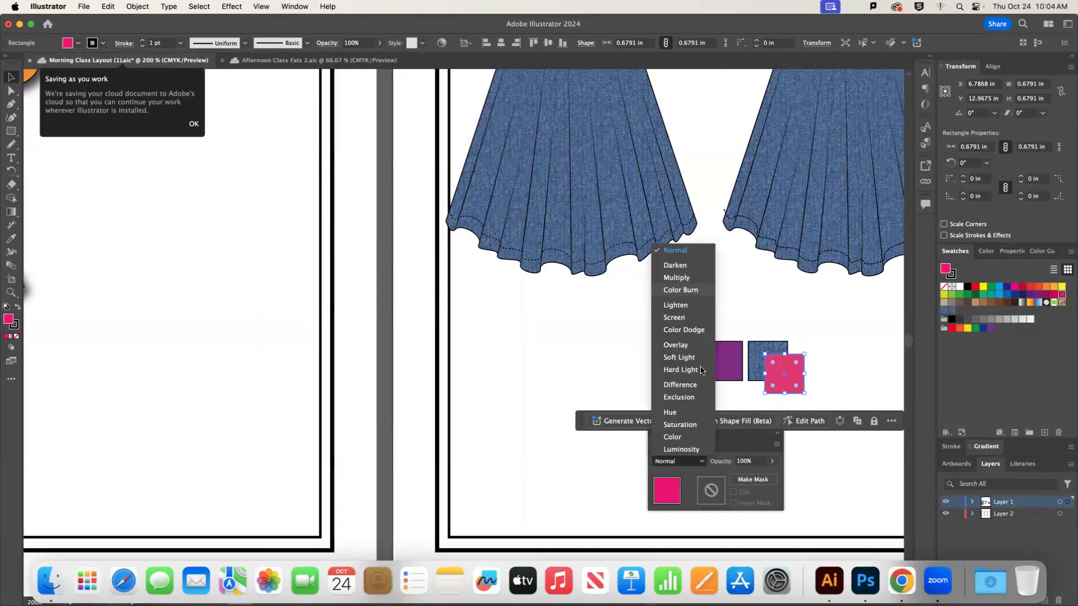
{"action": "left_click", "coordinate": [674, 437]}
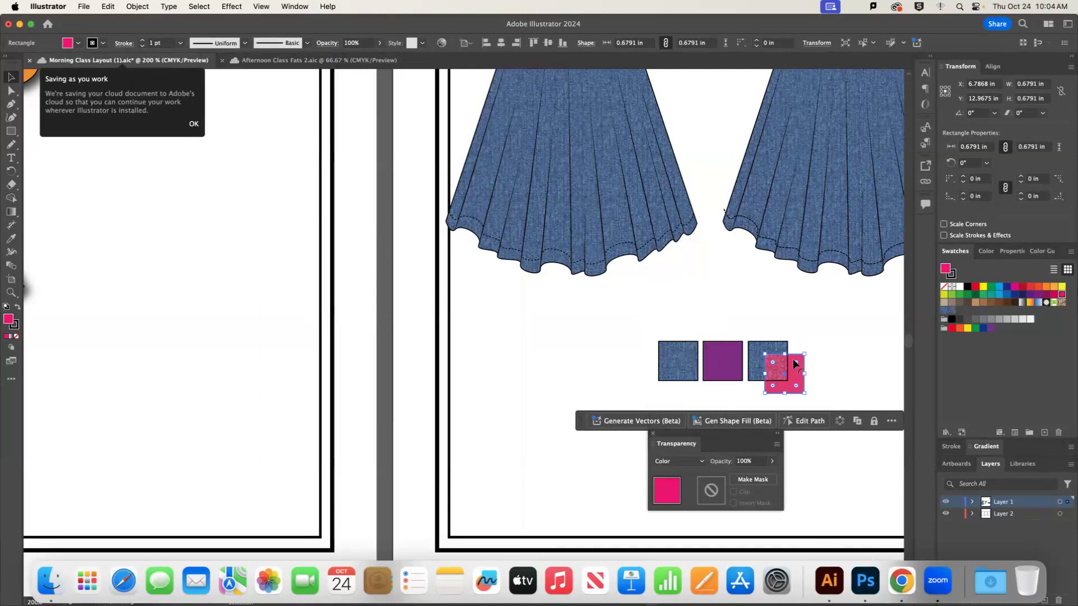
{"action": "mouse_move", "coordinate": [788, 369]}
{"action": "left_mouse_down"}
{"action": "mouse_move", "coordinate": [777, 363]}
{"action": "mouse_move", "coordinate": [777, 376]}
{"action": "left_mouse_up"}
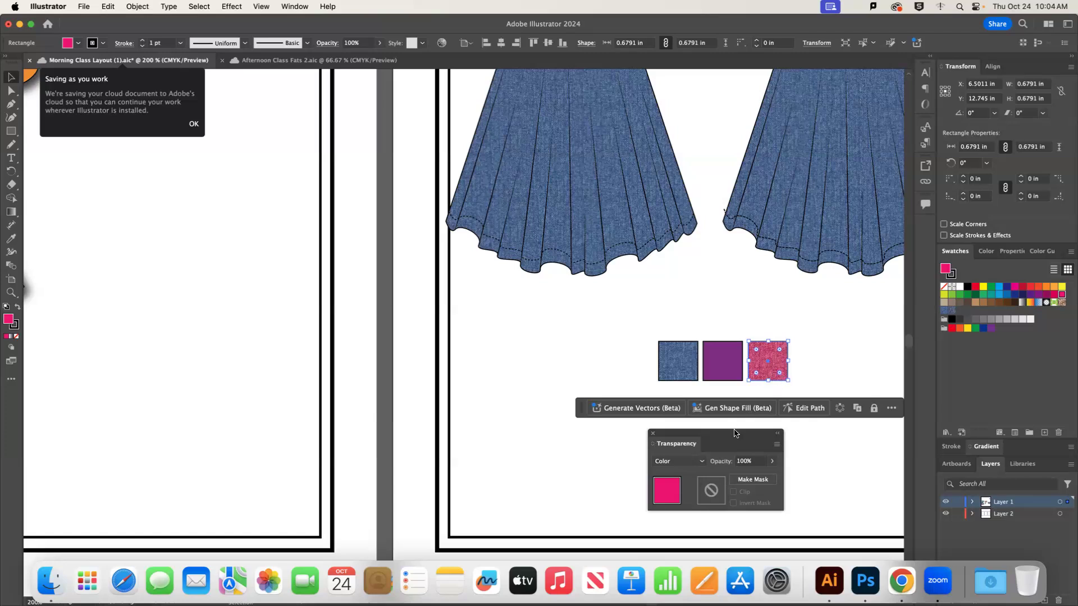
Try the Multiply and Color Burn blend modes on the pink square, and return it to Color
{"action": "left_click", "coordinate": [697, 463]}
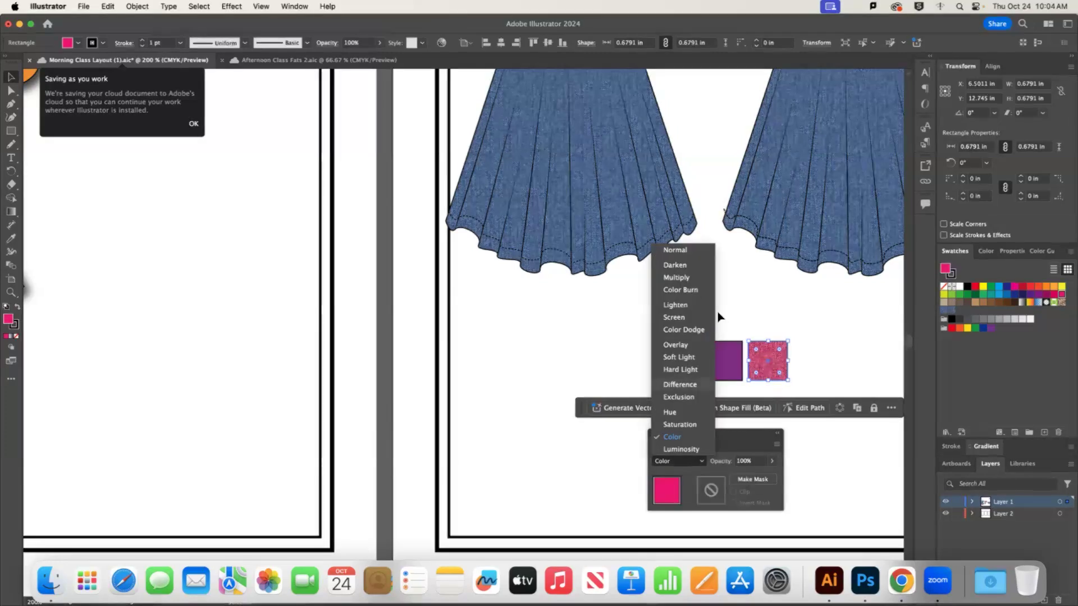
{"action": "left_click", "coordinate": [699, 277]}
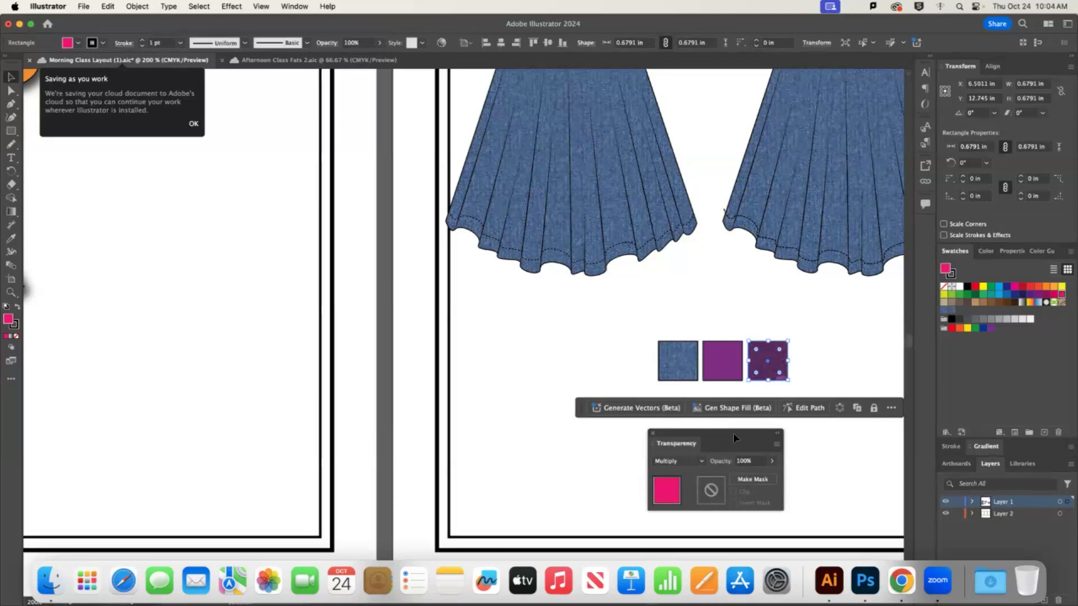
{"action": "left_click", "coordinate": [692, 469]}
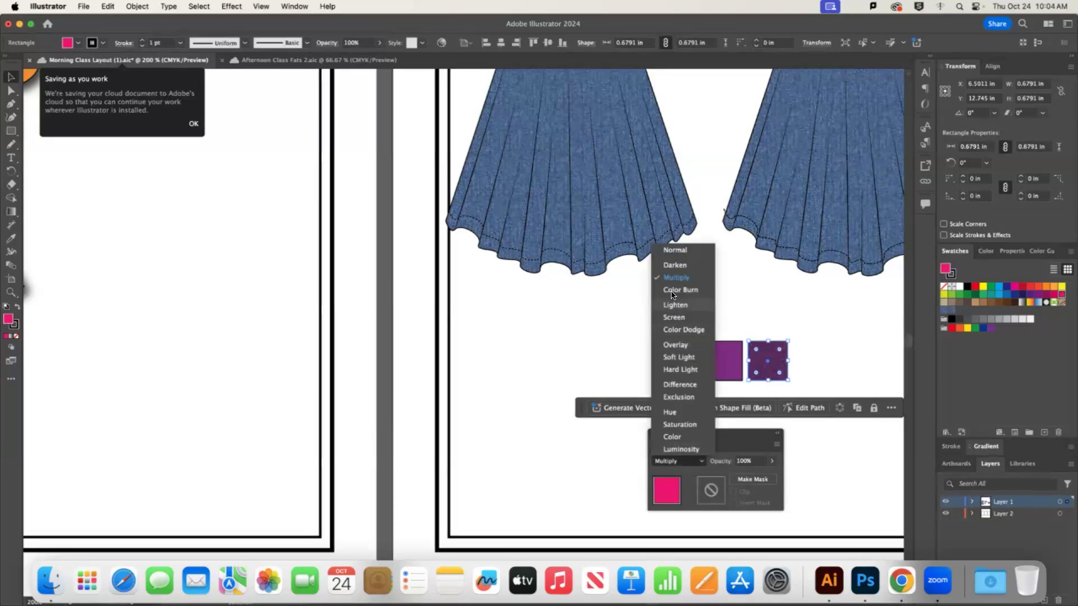
{"action": "left_click", "coordinate": [693, 293]}
{"action": "left_click", "coordinate": [695, 469]}
{"action": "left_click", "coordinate": [702, 439]}
Set the blend mode of the purple square over the middle denim square to Color
{"action": "left_click", "coordinate": [727, 364]}
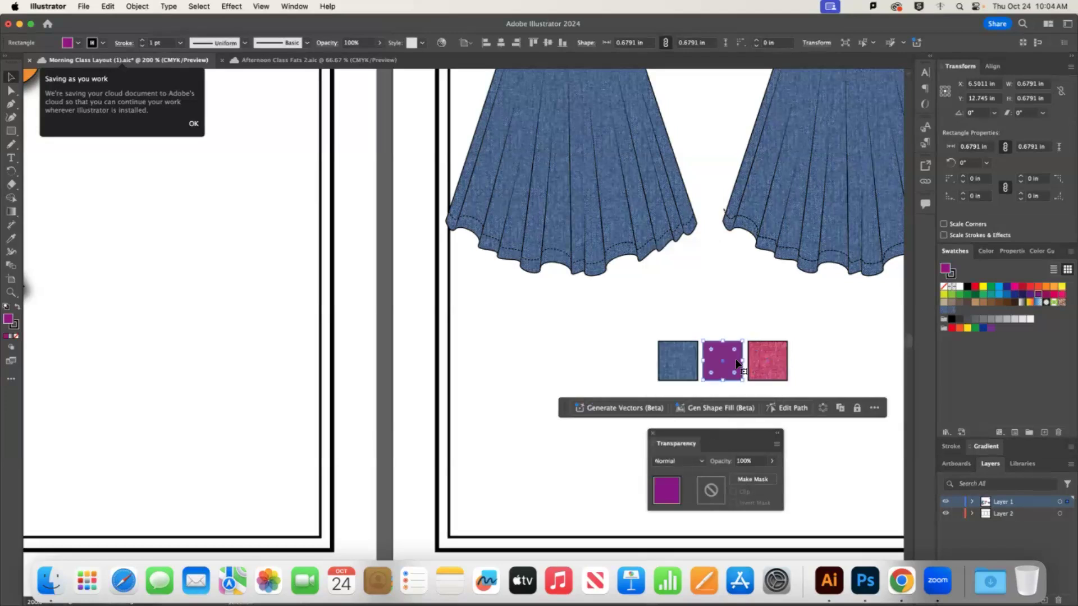
{"action": "left_click", "coordinate": [691, 464]}
{"action": "left_click", "coordinate": [705, 438]}
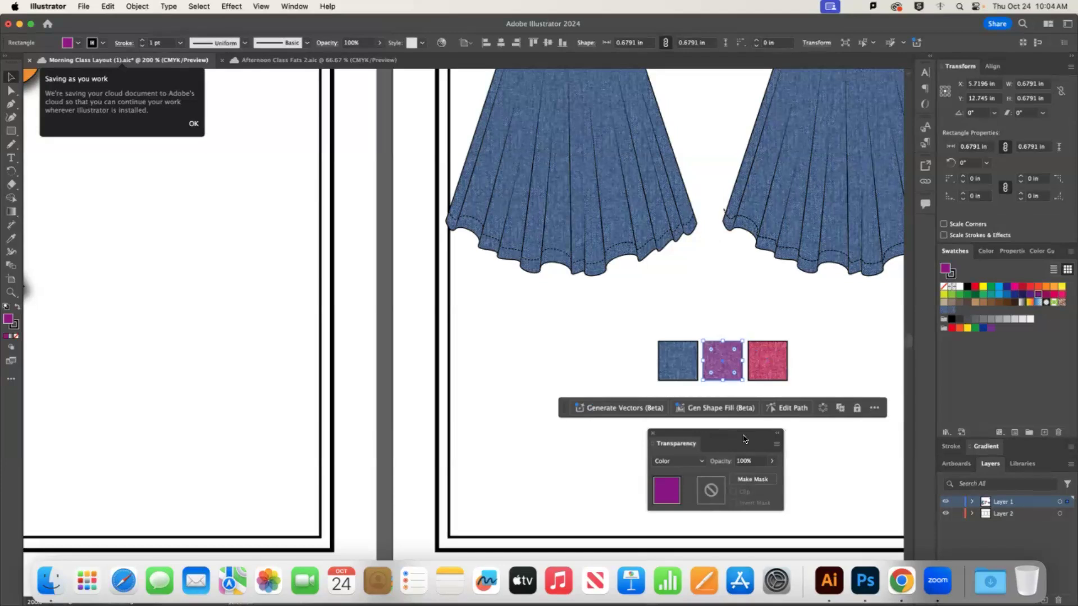
{"action": "left_click", "coordinate": [830, 297]}
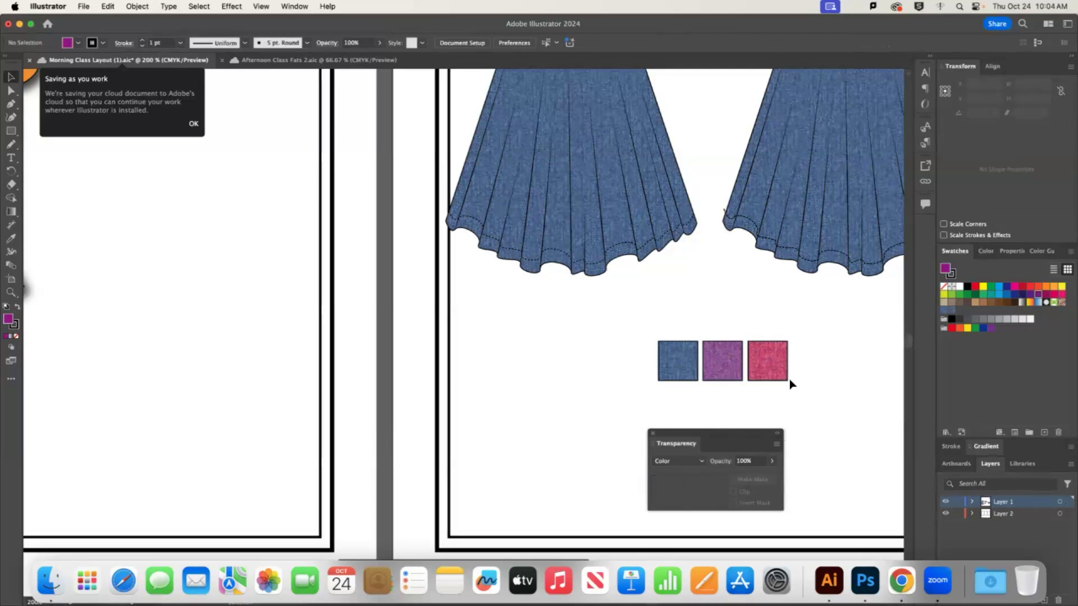
{"action": "key", "text": "super+minus"}
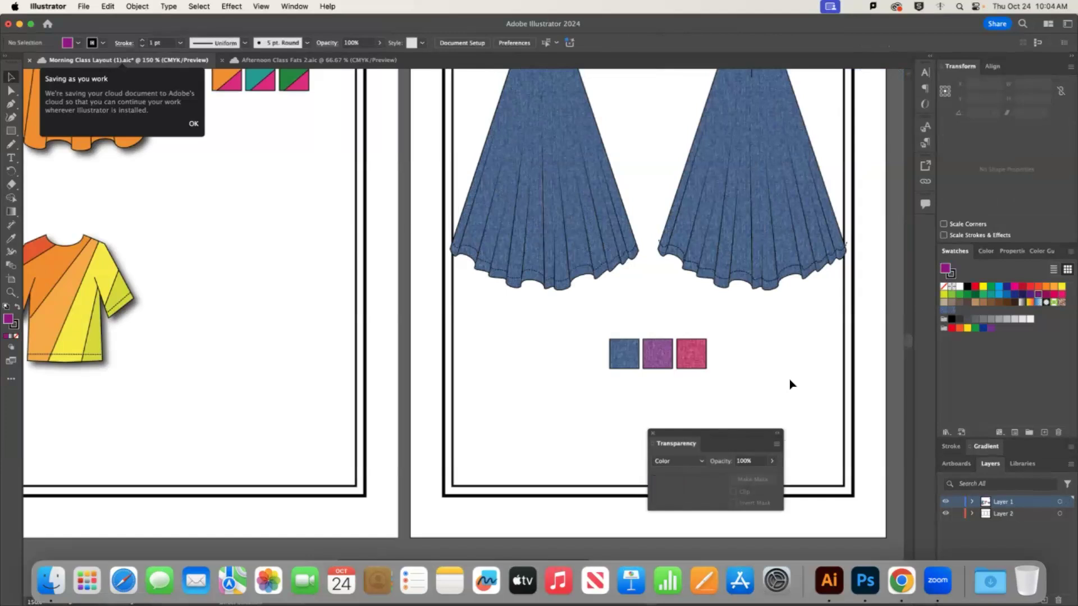
{"action": "key", "text": "super+minus"}
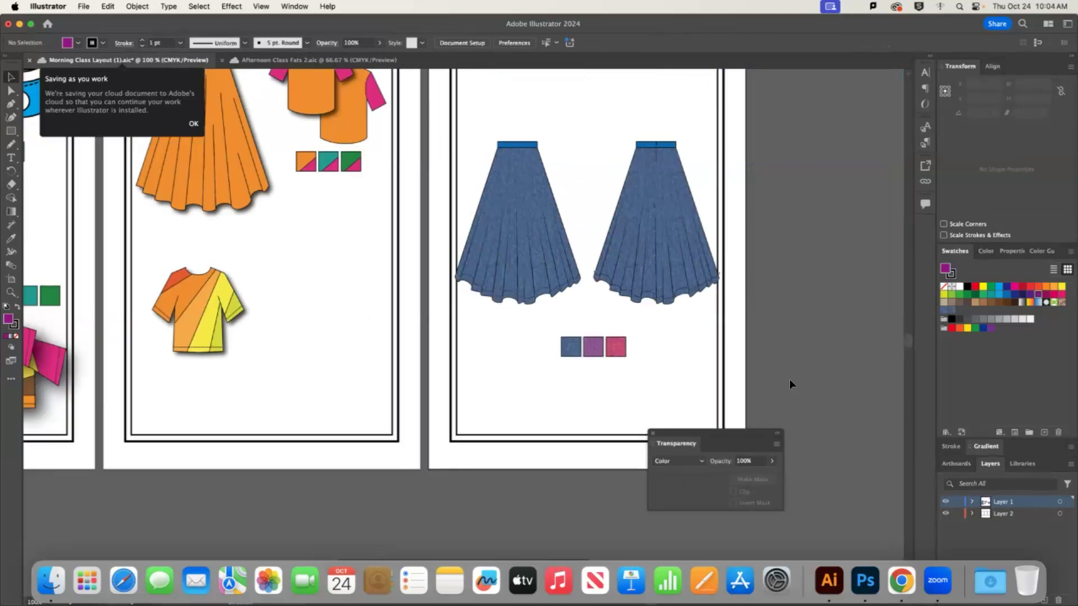
Copy the pink tint square from the right denim colorway onto the edge of the large denim tile above the artboards
{"action": "scroll", "coordinate": [854, 333], "scroll_direction": "down", "scroll_amount": 2}
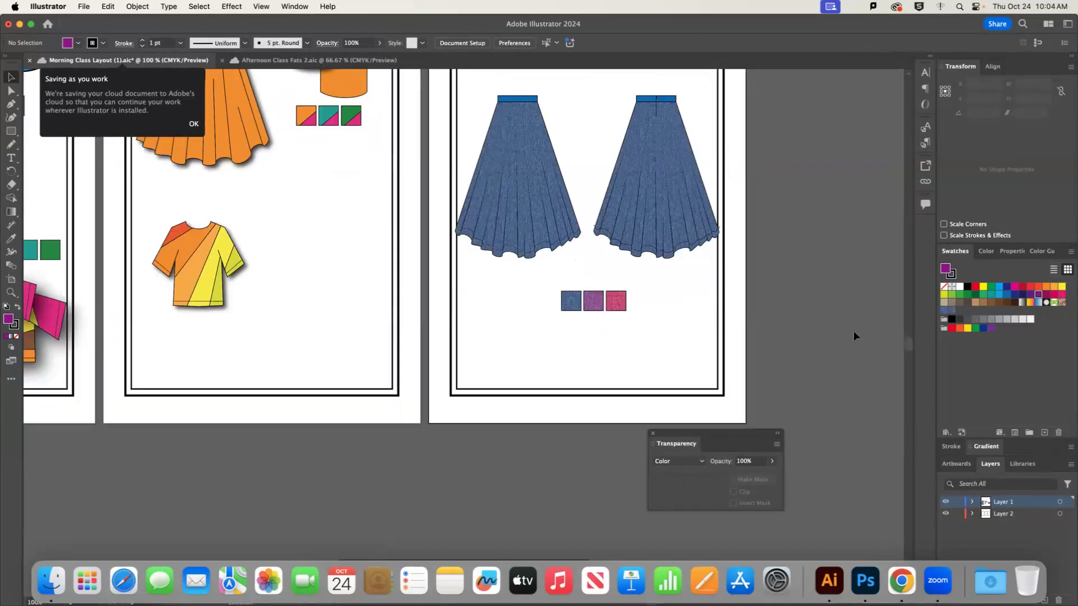
{"action": "scroll", "coordinate": [854, 332], "scroll_direction": "up", "scroll_amount": 12}
{"action": "scroll", "coordinate": [853, 332], "scroll_direction": "up", "scroll_amount": 4}
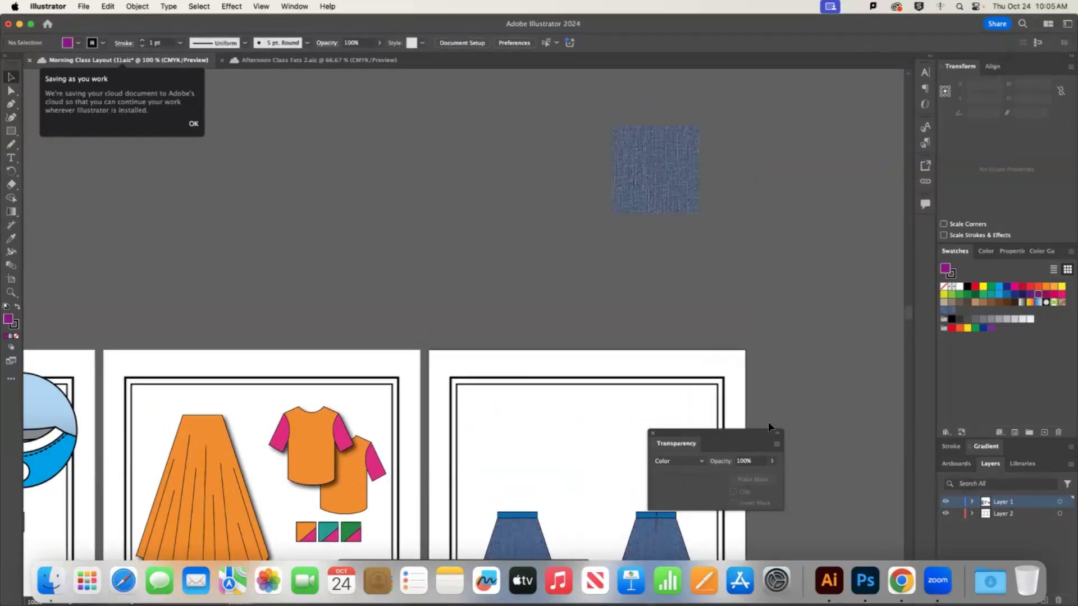
{"action": "scroll", "coordinate": [655, 334], "scroll_direction": "down", "scroll_amount": 8}
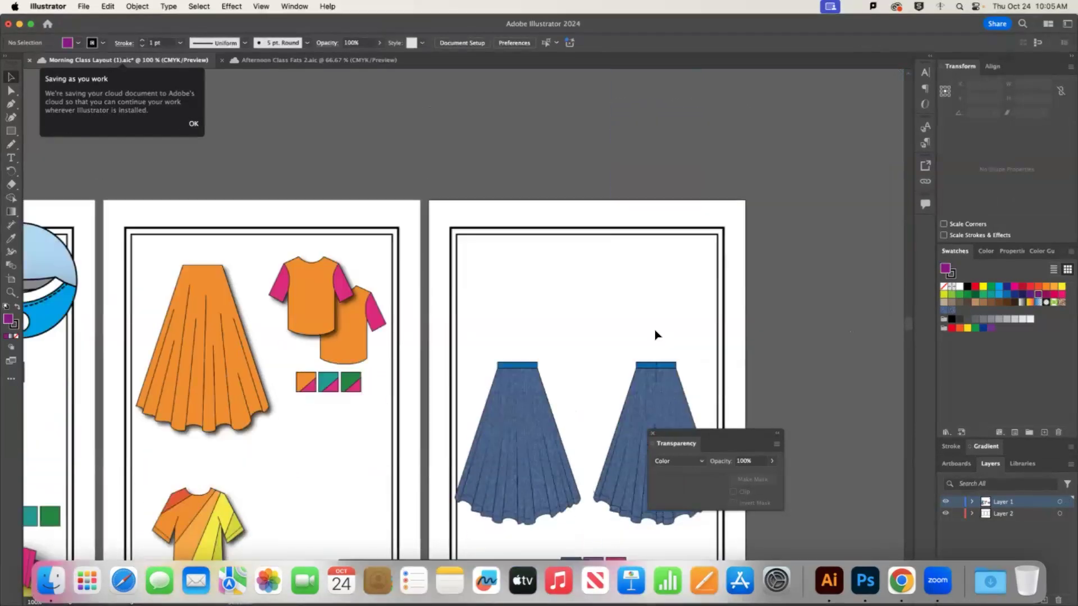
{"action": "left_click_drag", "start_coordinate": [717, 189], "coordinate": [752, 103]}
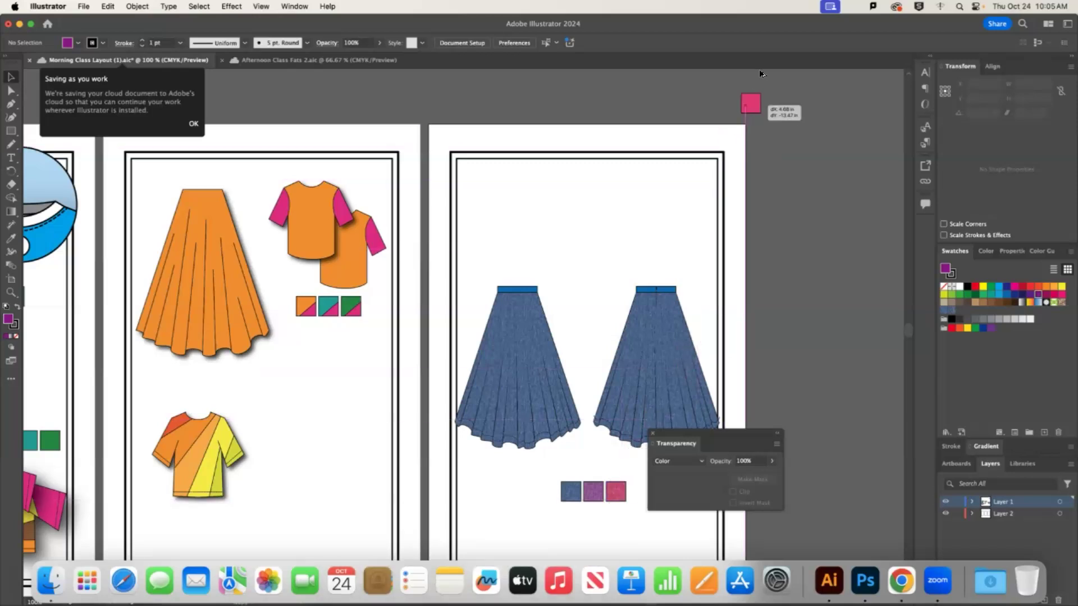
{"action": "scroll", "coordinate": [800, 167], "scroll_direction": "up", "scroll_amount": 11}
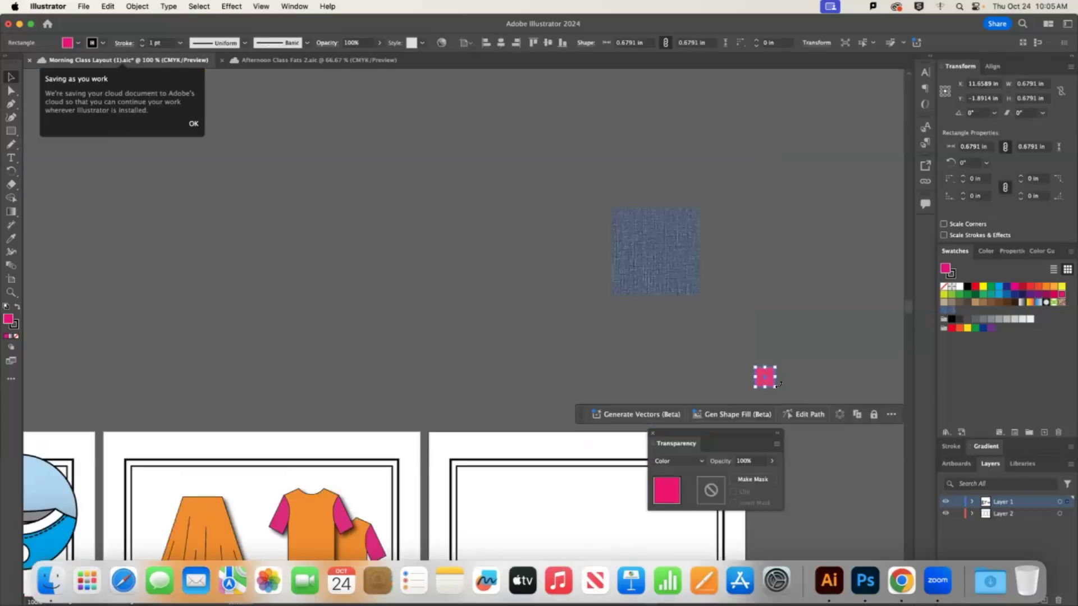
{"action": "left_click_drag", "start_coordinate": [778, 384], "coordinate": [704, 276]}
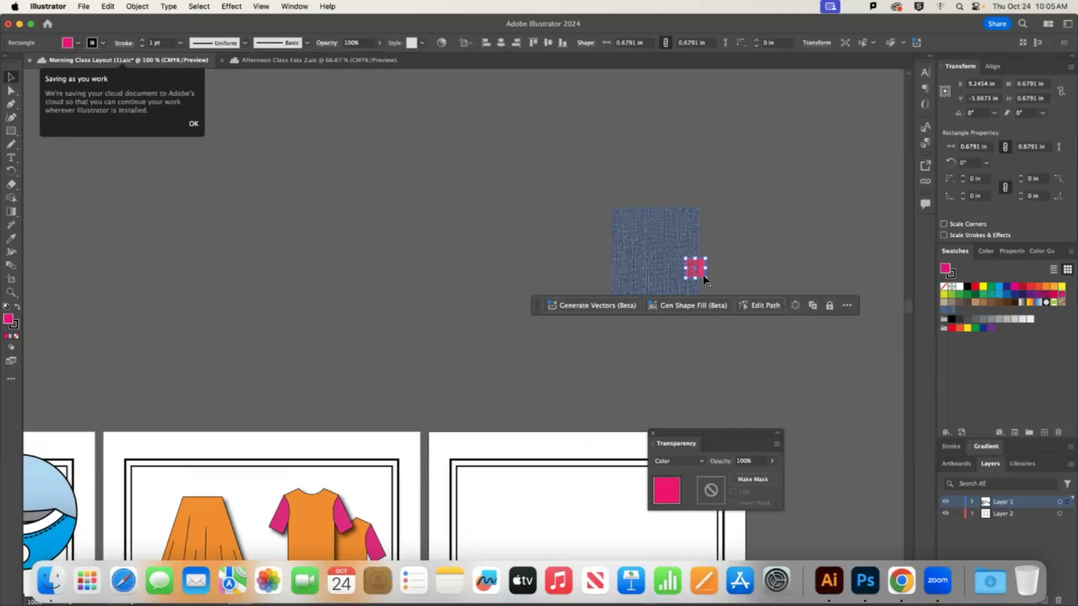
Remove the pink square's stroke, enlarge it to cover the large denim tile exactly, and select it together with the tile
{"action": "left_click", "coordinate": [950, 275]}
{"action": "left_click", "coordinate": [944, 286]}
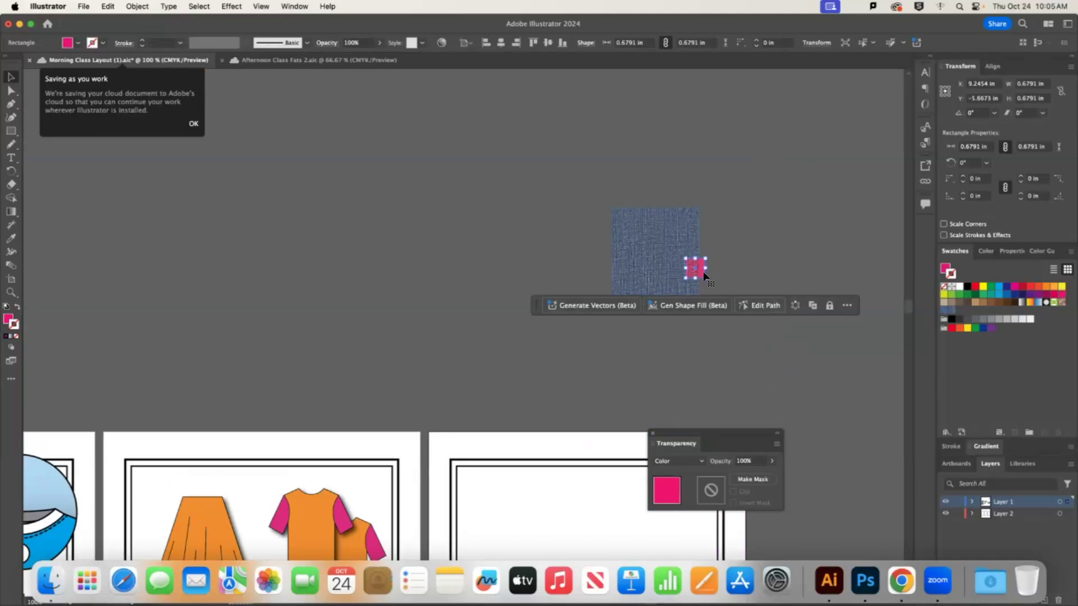
{"action": "left_click_drag", "start_coordinate": [703, 271], "coordinate": [669, 249]}
{"action": "left_click", "coordinate": [746, 237]}
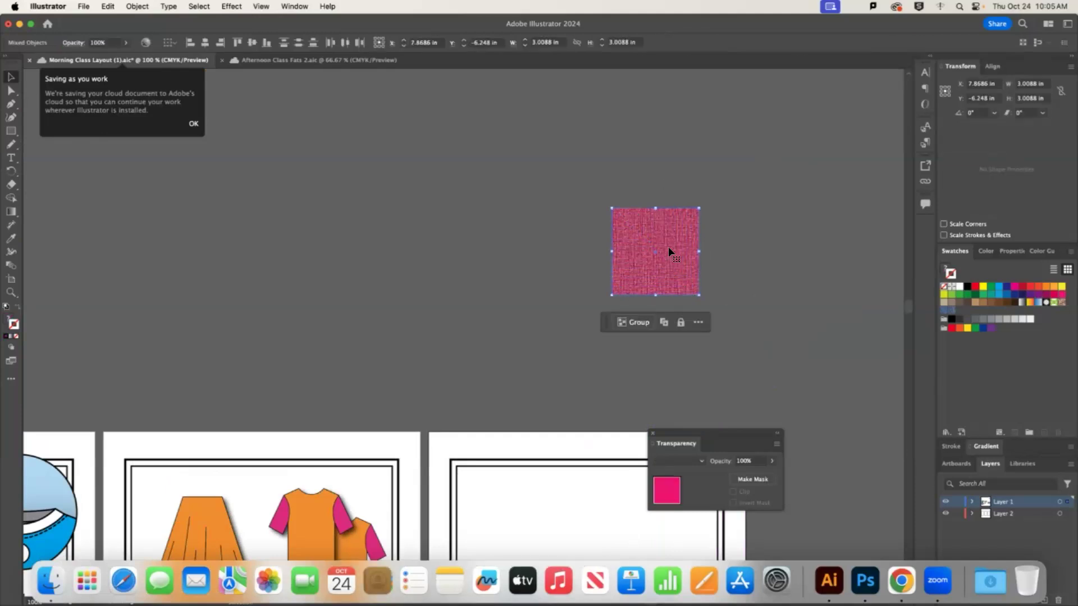
{"action": "left_click", "coordinate": [290, 7]}
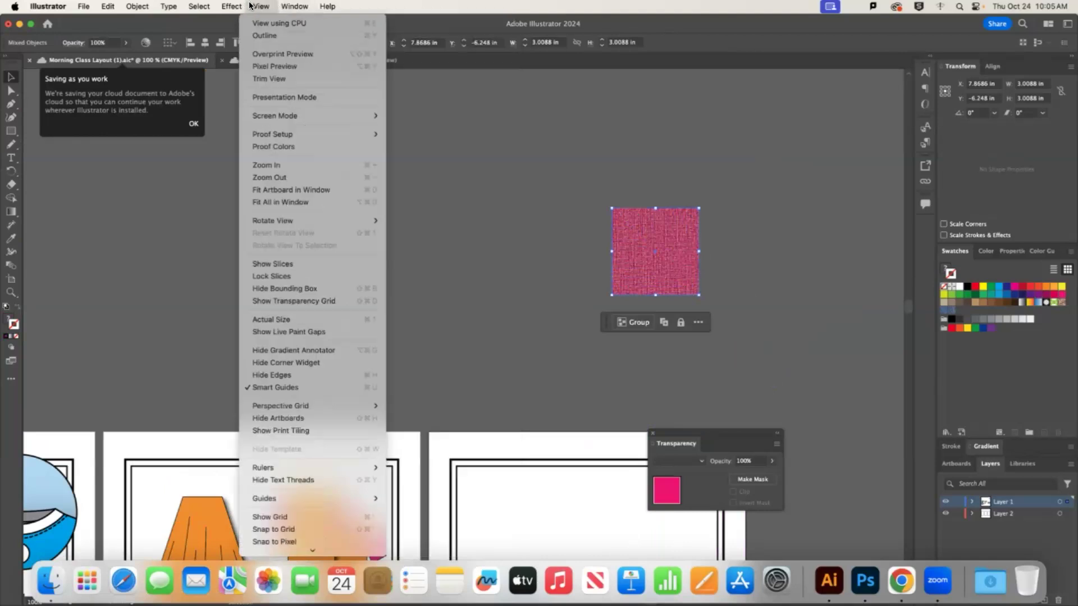
{"action": "mouse_move", "coordinate": [261, 6]}
{"action": "left_click", "coordinate": [613, 267]}
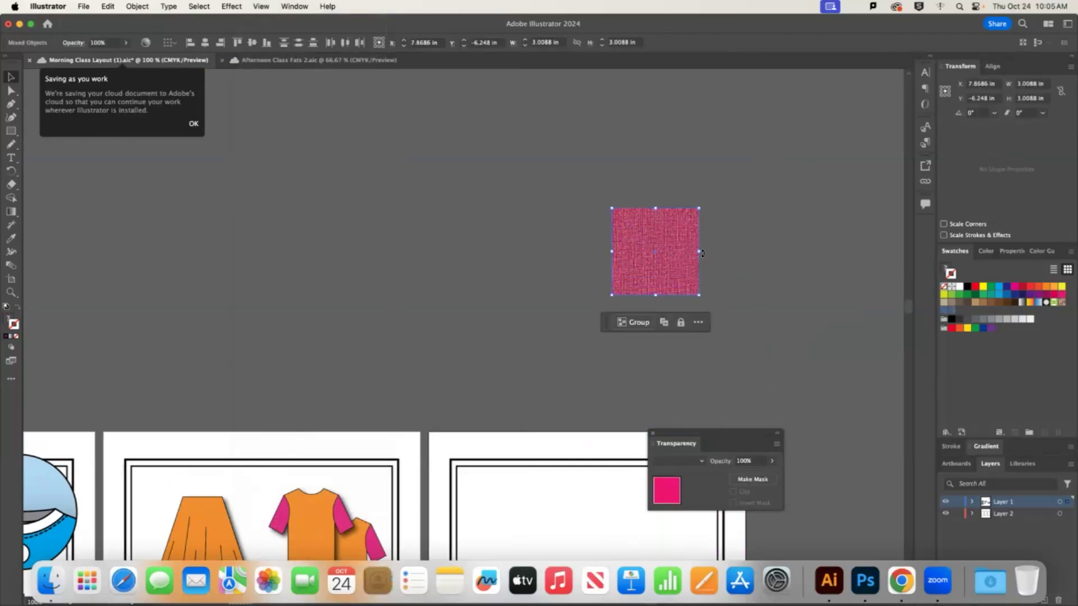
Make a pattern swatch from the pink-tinted denim tile using the Grid tile type, and finish pattern editing
{"action": "left_click", "coordinate": [135, 6]}
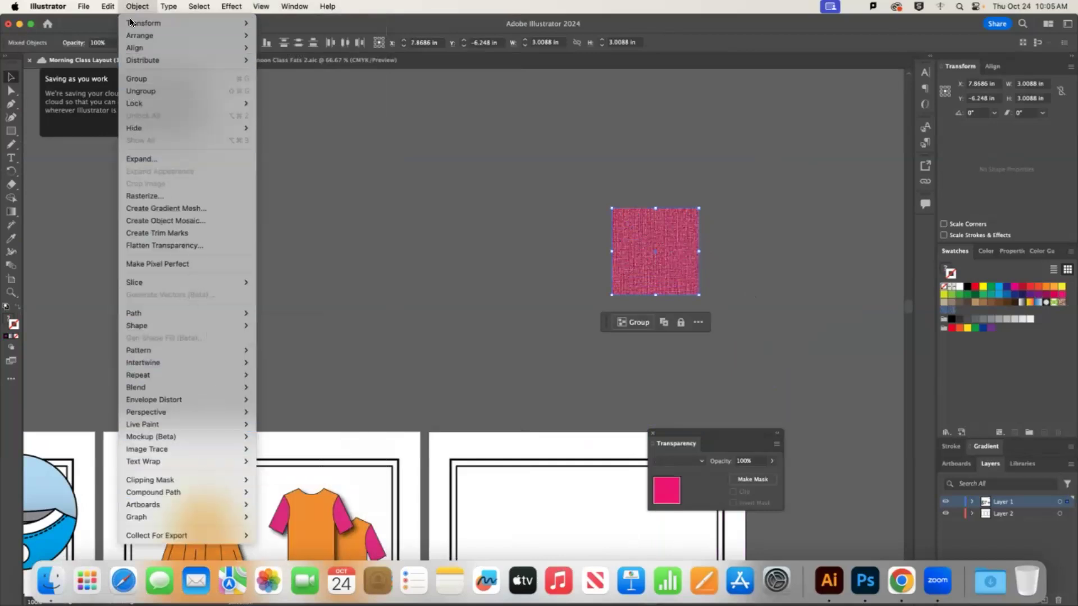
{"action": "mouse_move", "coordinate": [203, 351]}
{"action": "left_click", "coordinate": [310, 351]}
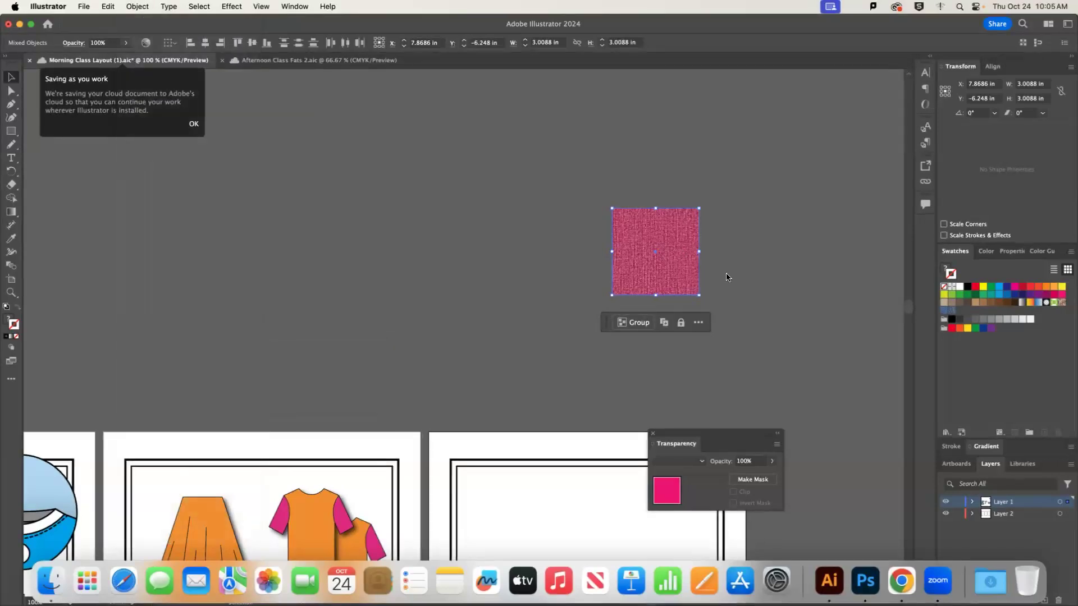
{"action": "key", "text": "Return"}
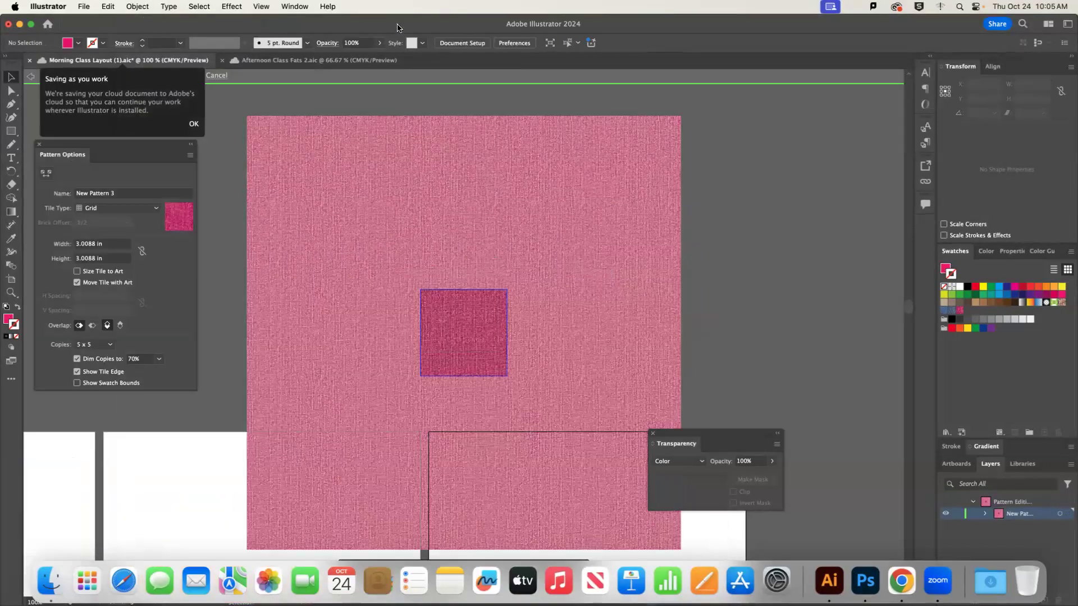
{"action": "left_click", "coordinate": [193, 124]}
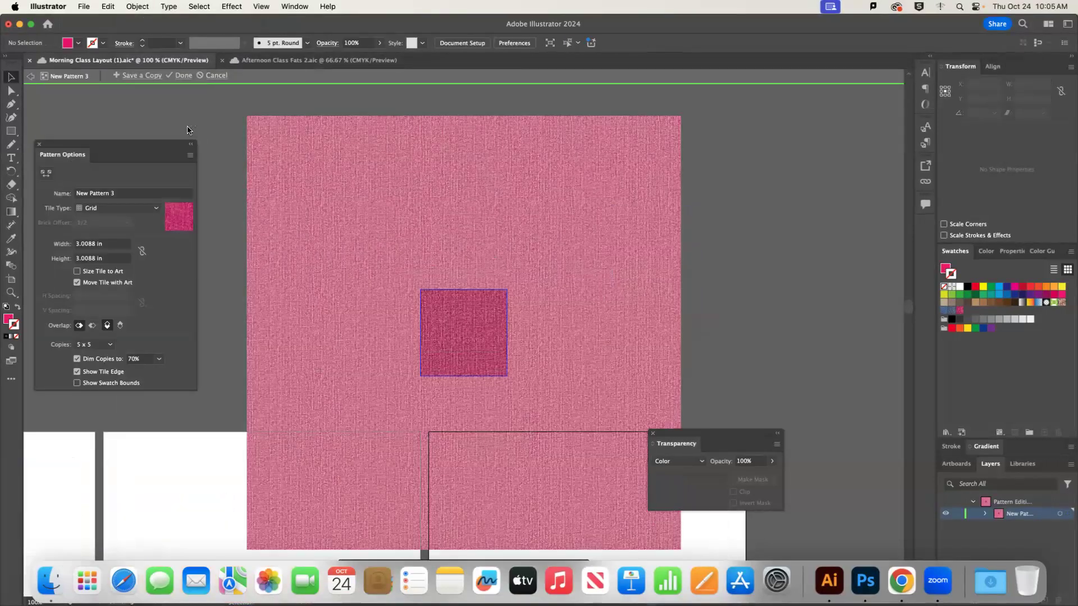
{"action": "left_click", "coordinate": [184, 76]}
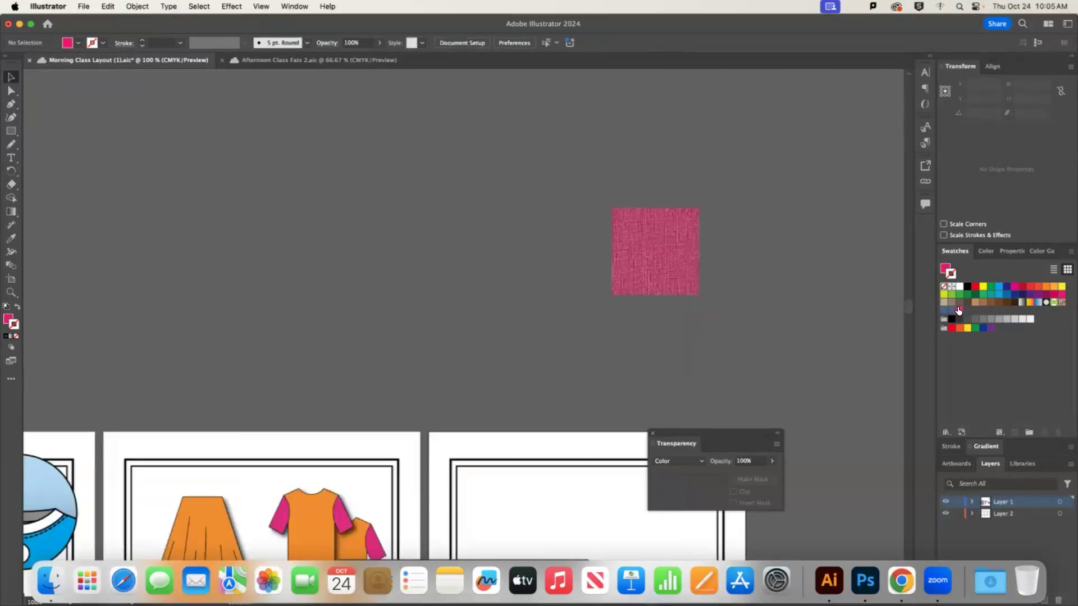
Show the Properties and Appearance options, and move Appearance beside the upper part of the denim skirt artboard
{"action": "scroll", "coordinate": [733, 402], "scroll_direction": "down", "scroll_amount": 5}
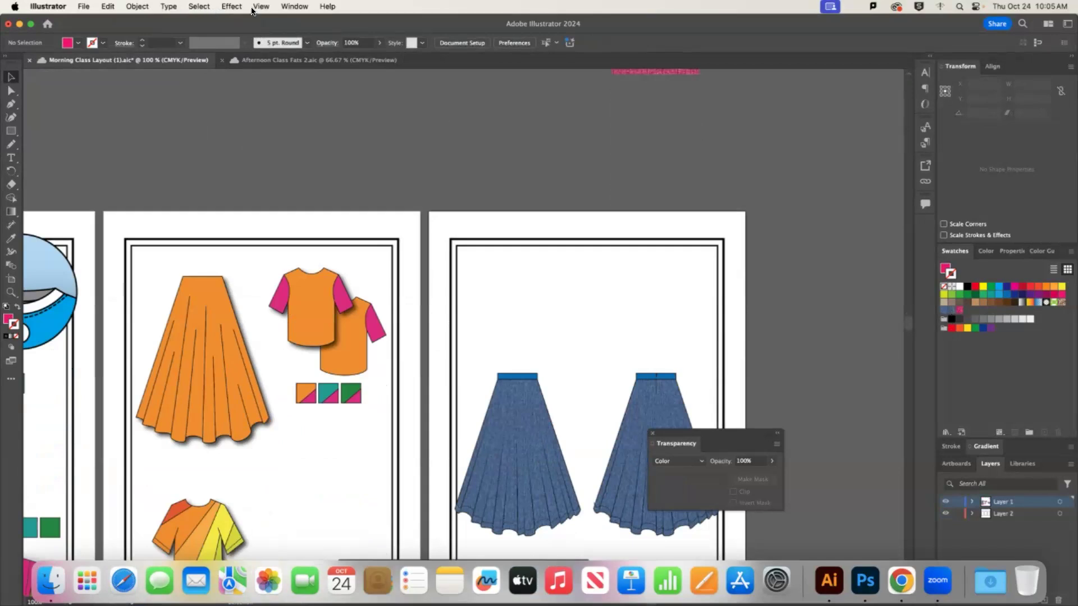
{"action": "left_click", "coordinate": [295, 7]}
{"action": "mouse_move", "coordinate": [394, 553]}
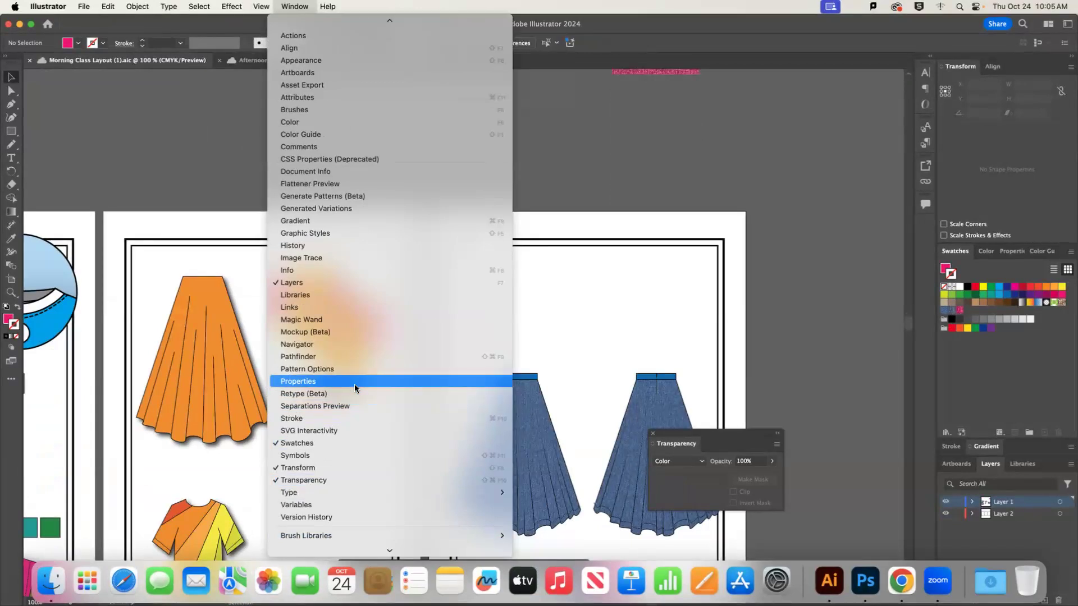
{"action": "left_click", "coordinate": [355, 384]}
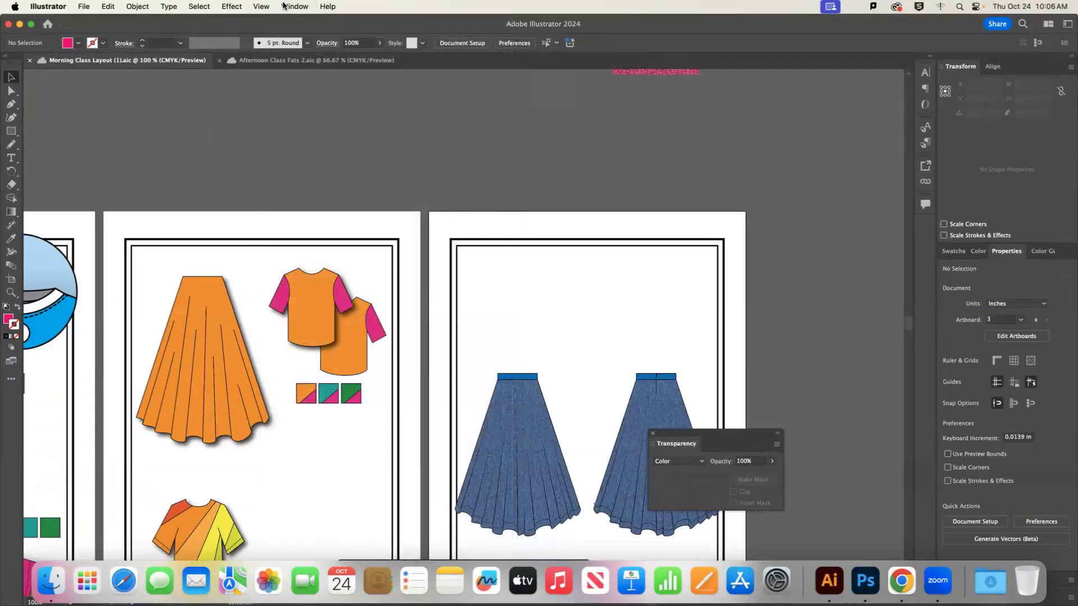
{"action": "left_click", "coordinate": [295, 7]}
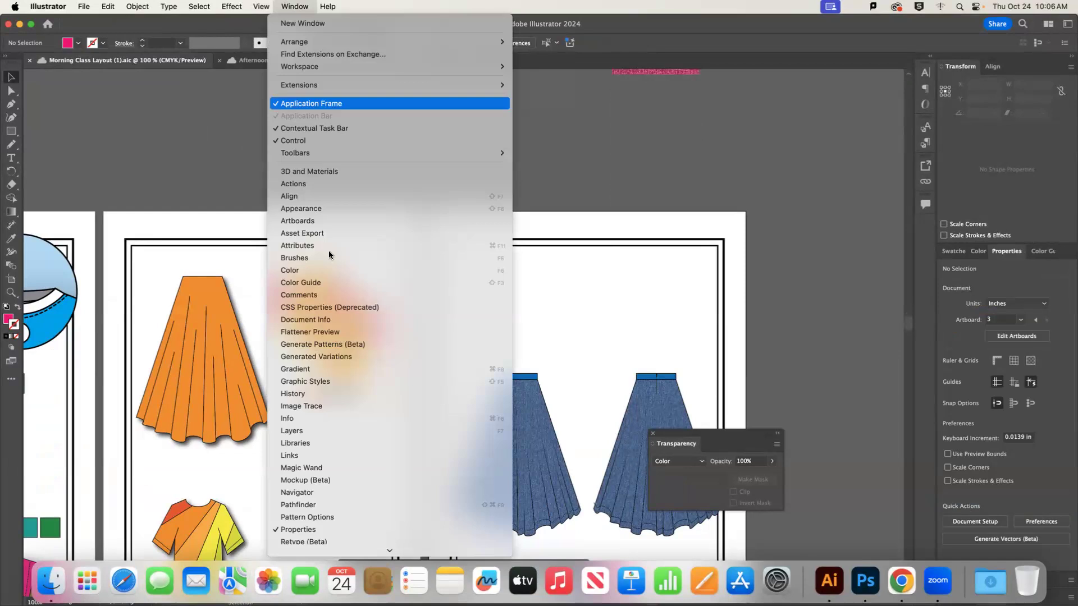
{"action": "left_click", "coordinate": [323, 211]}
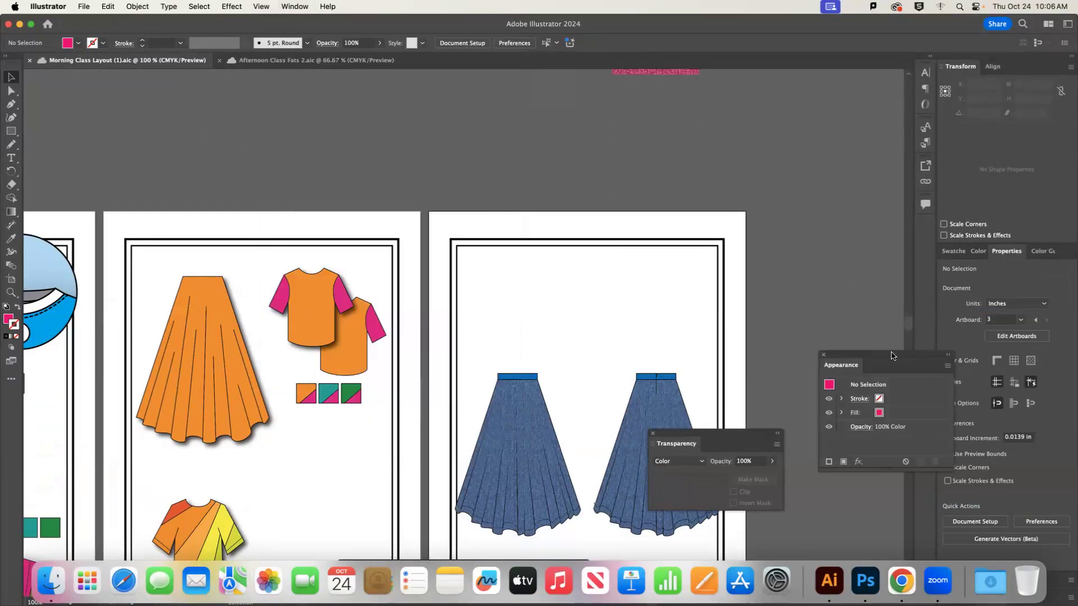
{"action": "left_click_drag", "start_coordinate": [892, 355], "coordinate": [813, 162]}
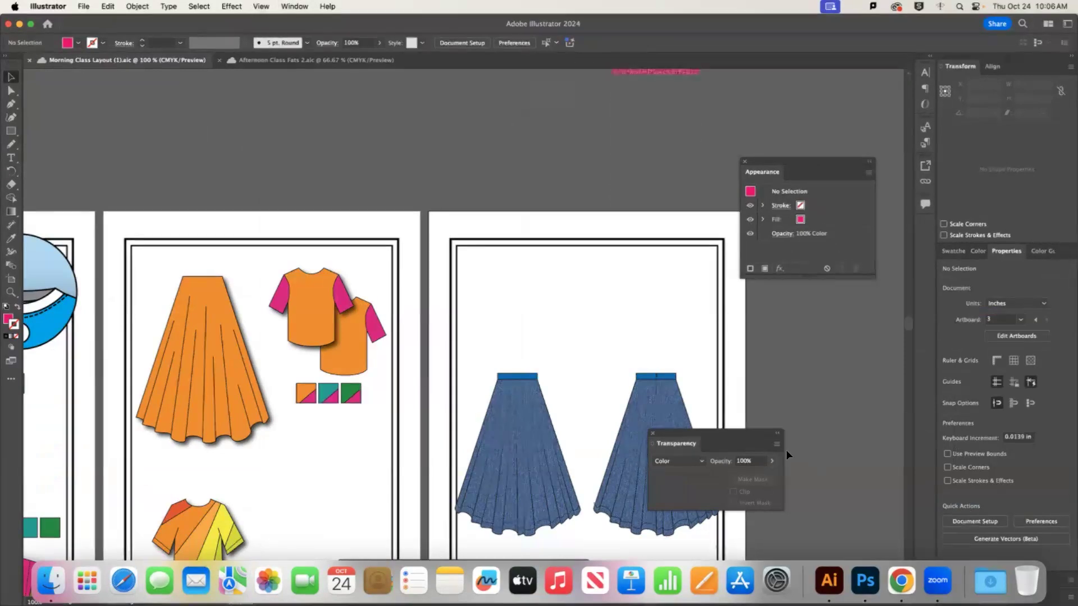
Copy the plain denim colorway square, enlarge it to about 3.73 by 3.92 in, and place it above the denim skirts
{"action": "scroll", "coordinate": [786, 449], "scroll_direction": "down", "scroll_amount": 3}
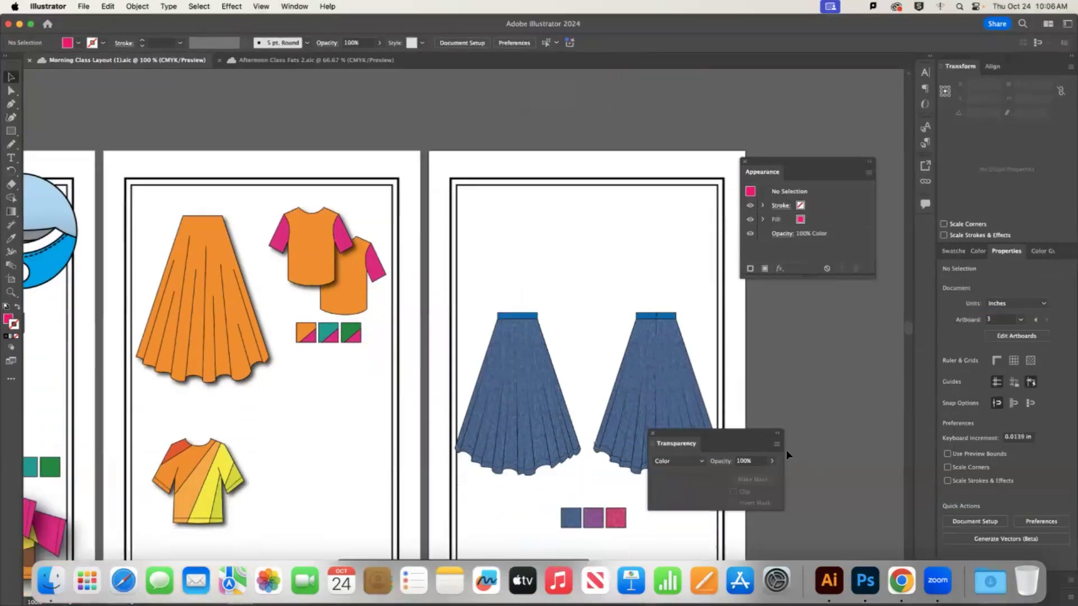
{"action": "left_click", "coordinate": [574, 511]}
{"action": "left_click_drag", "start_coordinate": [574, 511], "coordinate": [629, 101]}
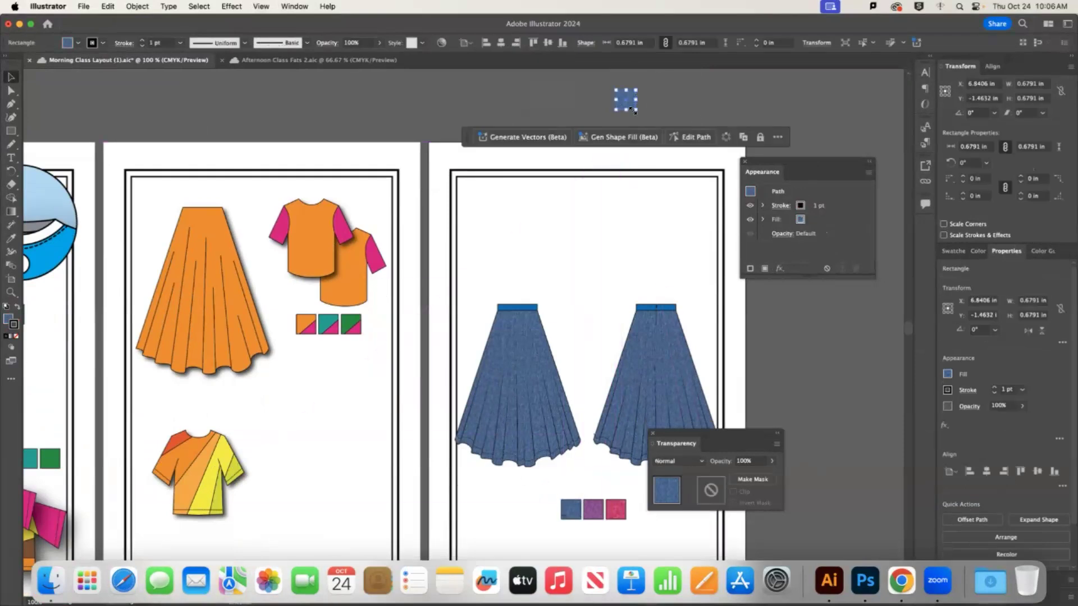
{"action": "left_click_drag", "start_coordinate": [635, 112], "coordinate": [722, 188]}
{"action": "left_click_drag", "start_coordinate": [694, 110], "coordinate": [647, 173]}
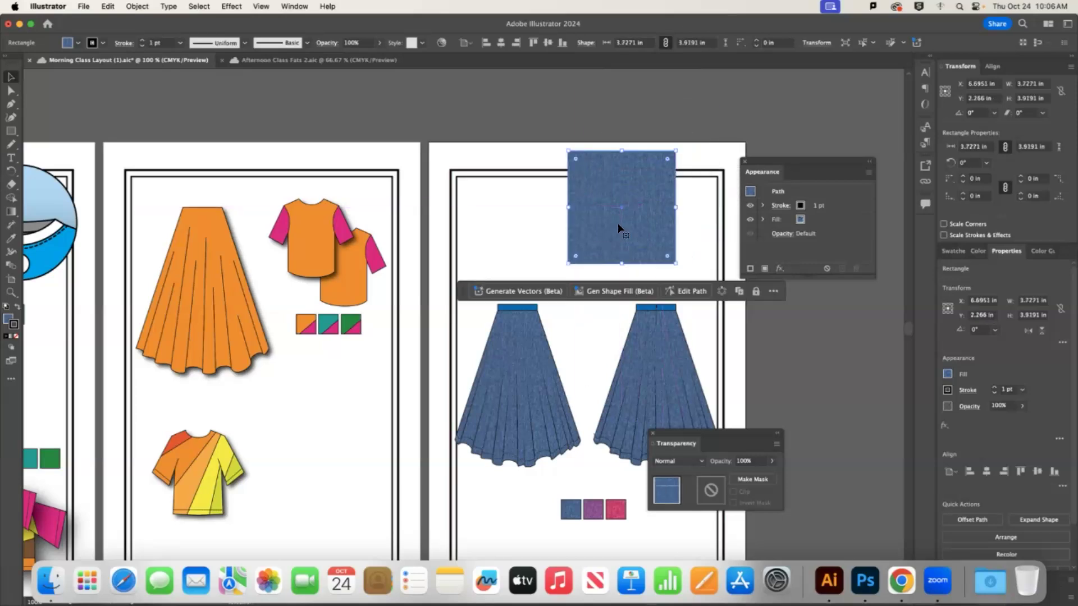
Set the black stroke weight of the enlarged denim square to 34 pt and deselect it
{"action": "left_click", "coordinate": [781, 207]}
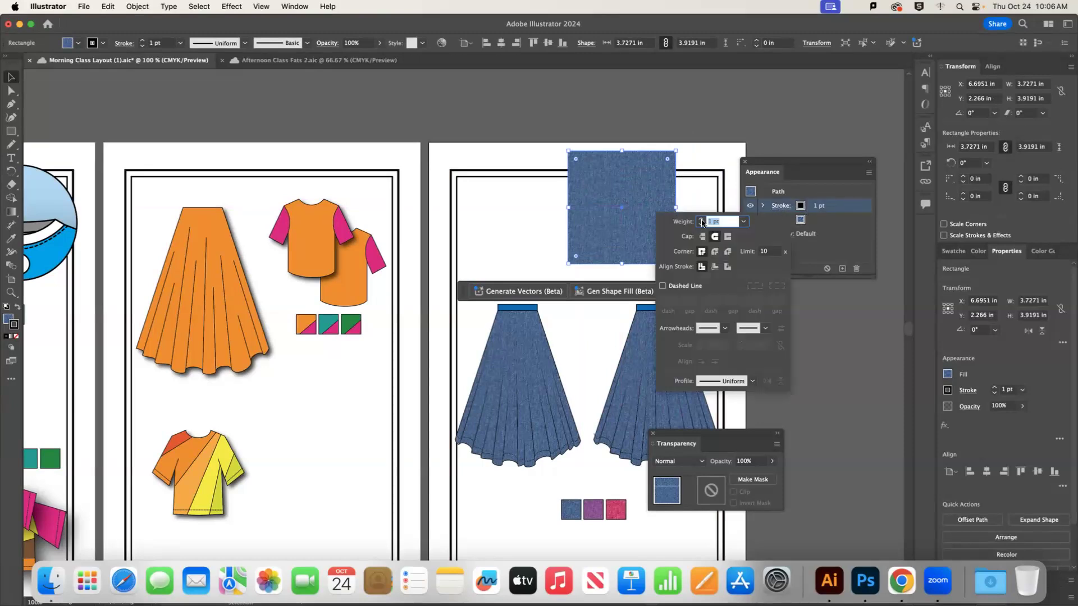
{"action": "type", "text": "20"}
{"action": "key", "text": "Return"}
{"action": "left_click_drag", "start_coordinate": [702, 221], "coordinate": [702, 221]}
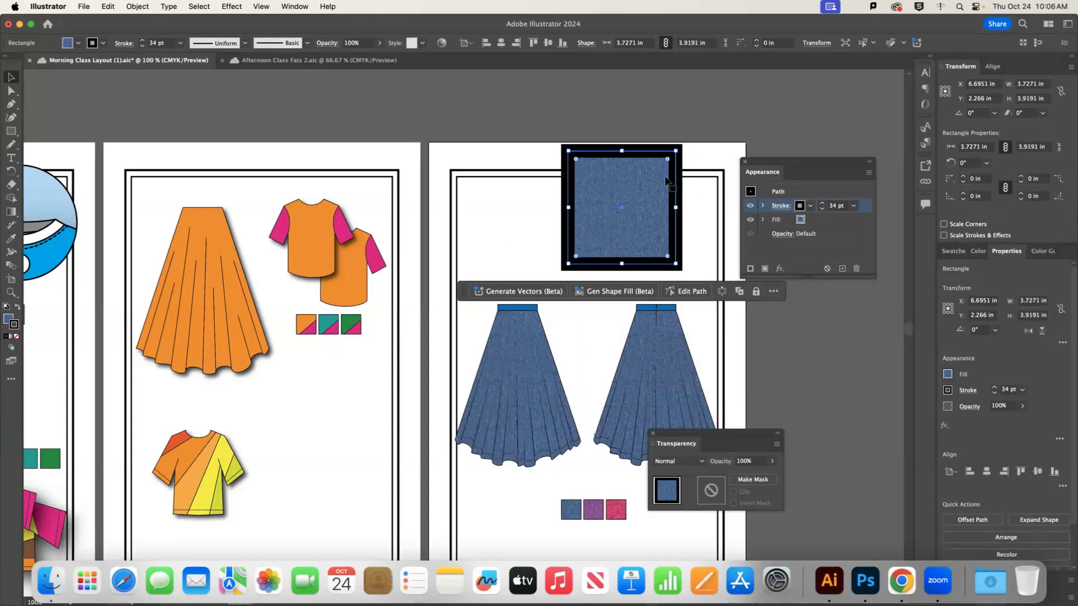
{"action": "left_click", "coordinate": [897, 226]}
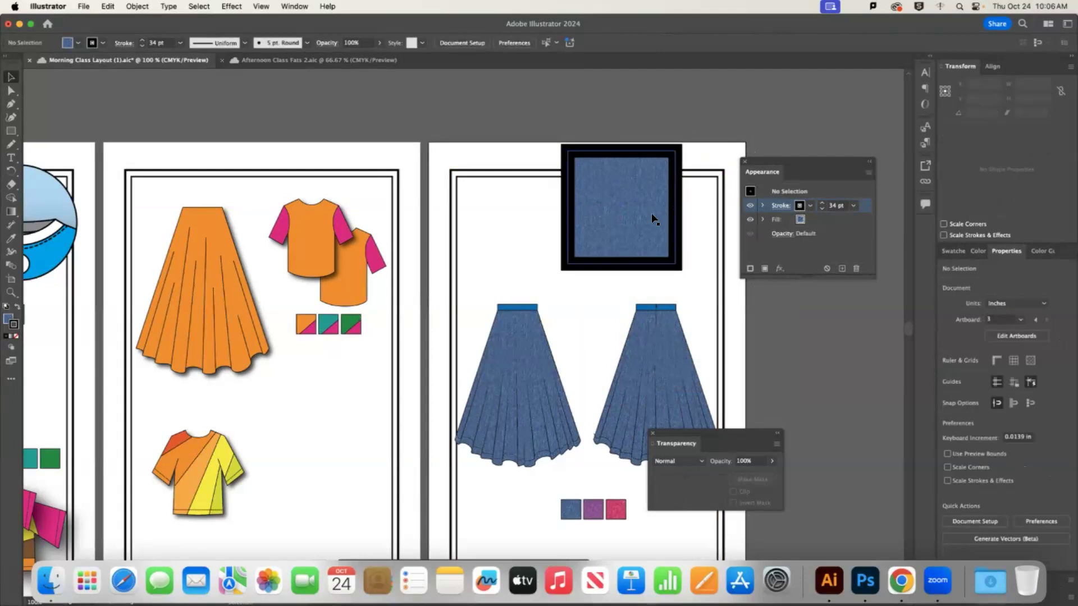
Add a second stroke above the black one on the enlarged denim square and color it red
{"action": "left_click", "coordinate": [660, 264]}
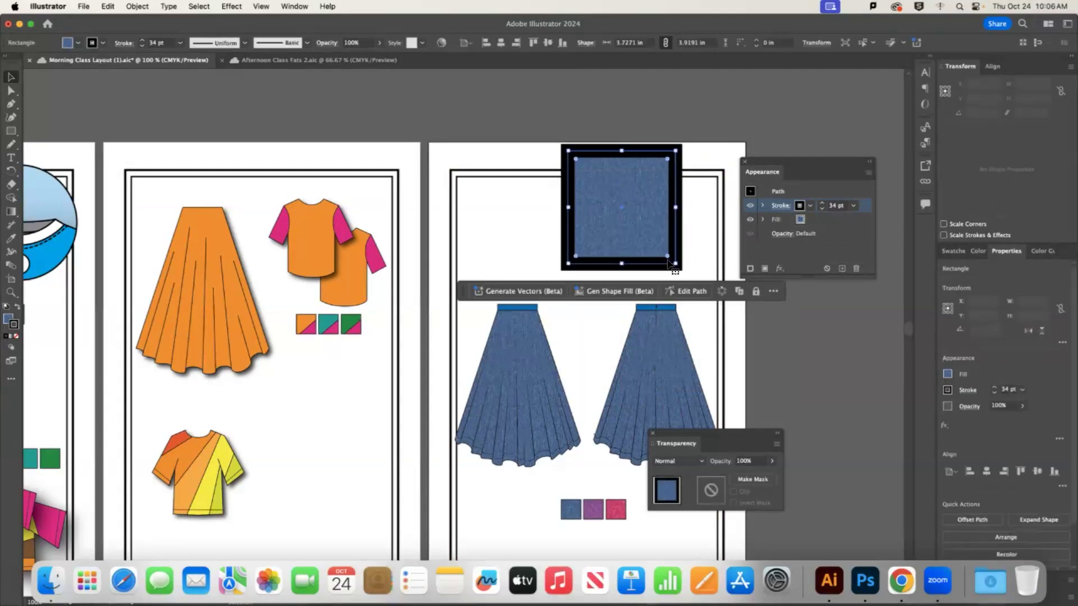
{"action": "left_click", "coordinate": [751, 269]}
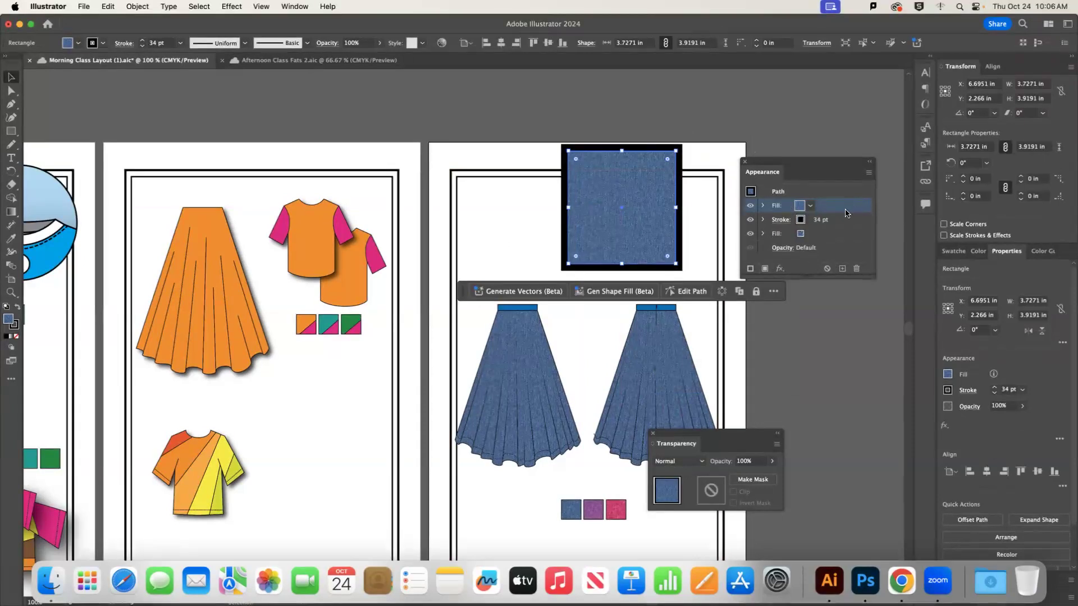
{"action": "left_click", "coordinate": [857, 269]}
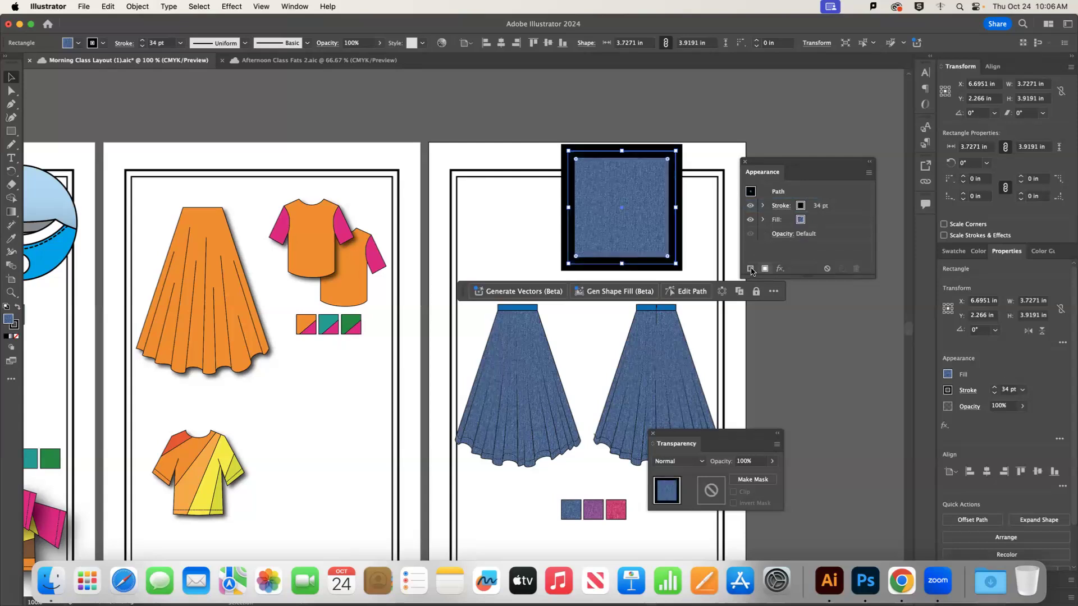
{"action": "left_click", "coordinate": [751, 269]}
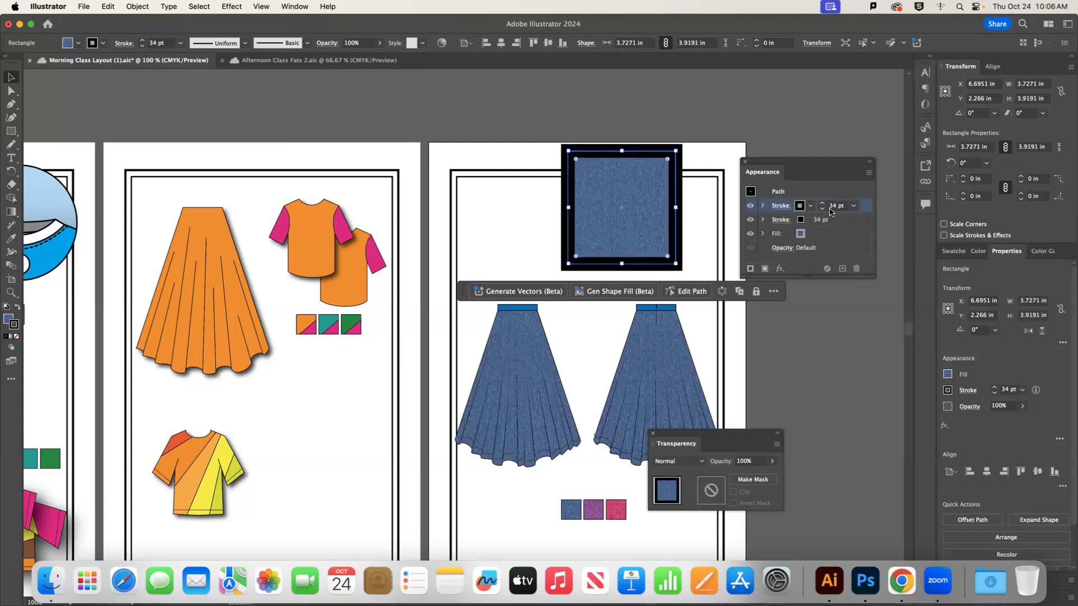
{"action": "left_click", "coordinate": [810, 207]}
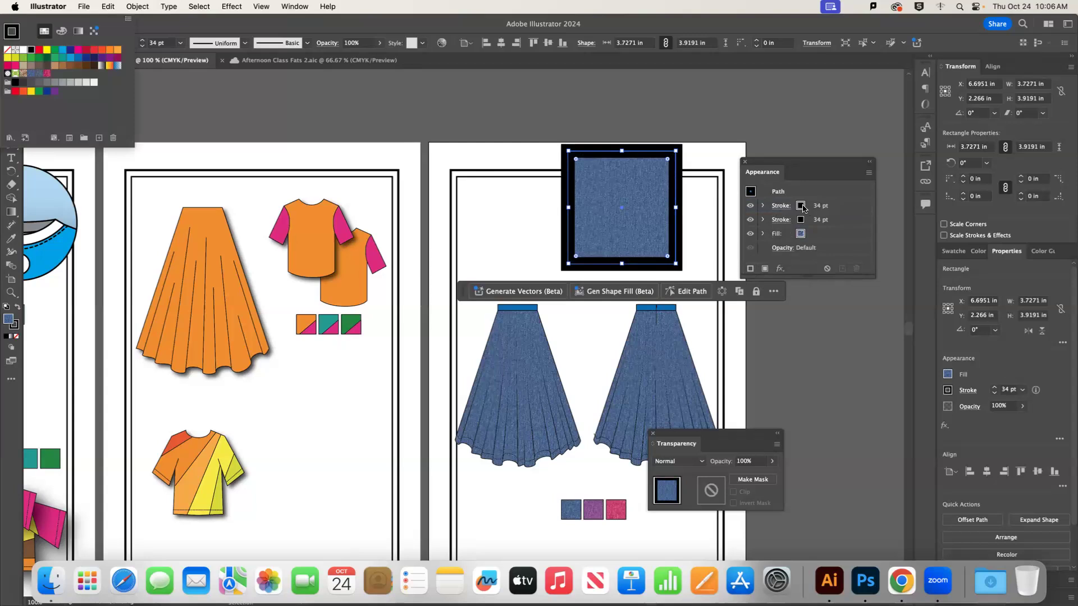
{"action": "left_click", "coordinate": [801, 207]}
{"action": "left_click", "coordinate": [801, 207]}
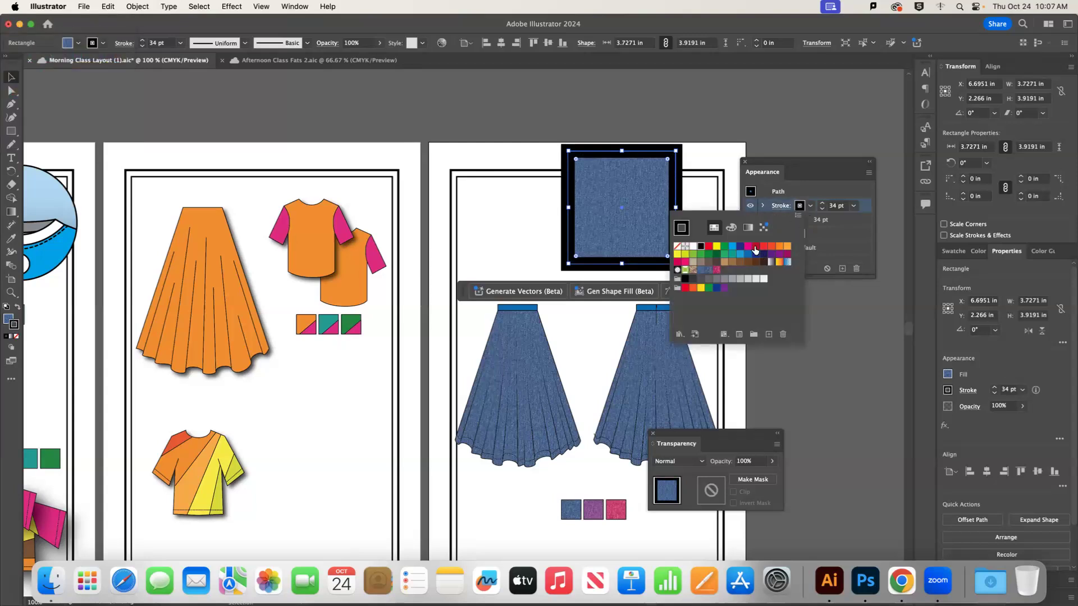
{"action": "left_click", "coordinate": [710, 247]}
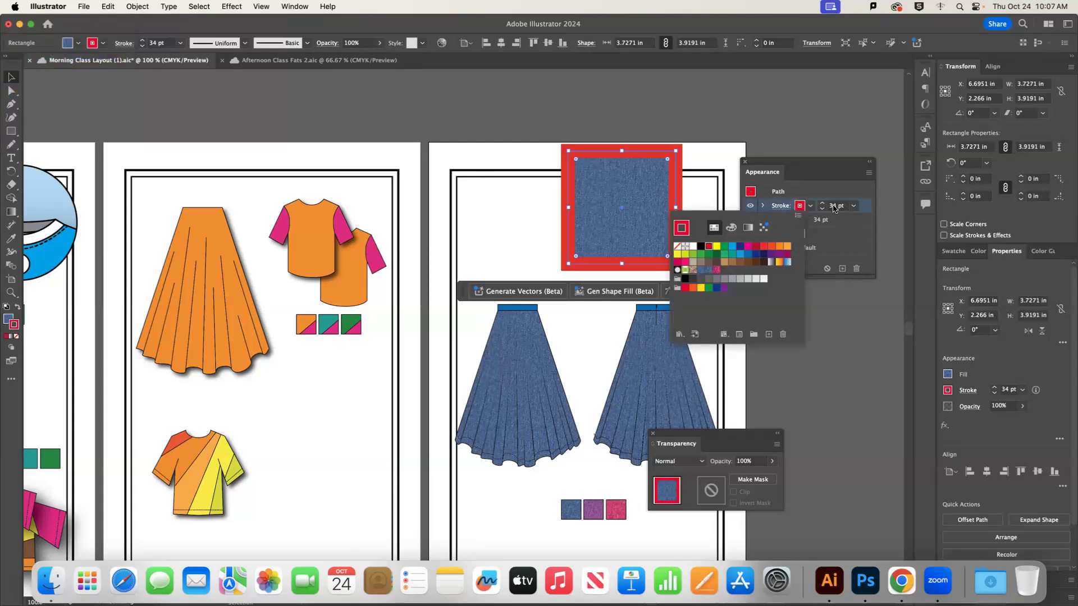
Reduce the red stroke on the enlarged denim square to 10 pt and deselect the square
{"action": "left_click", "coordinate": [822, 212]}
{"action": "left_click_drag", "start_coordinate": [822, 212], "coordinate": [823, 212]}
{"action": "left_click", "coordinate": [766, 103]}
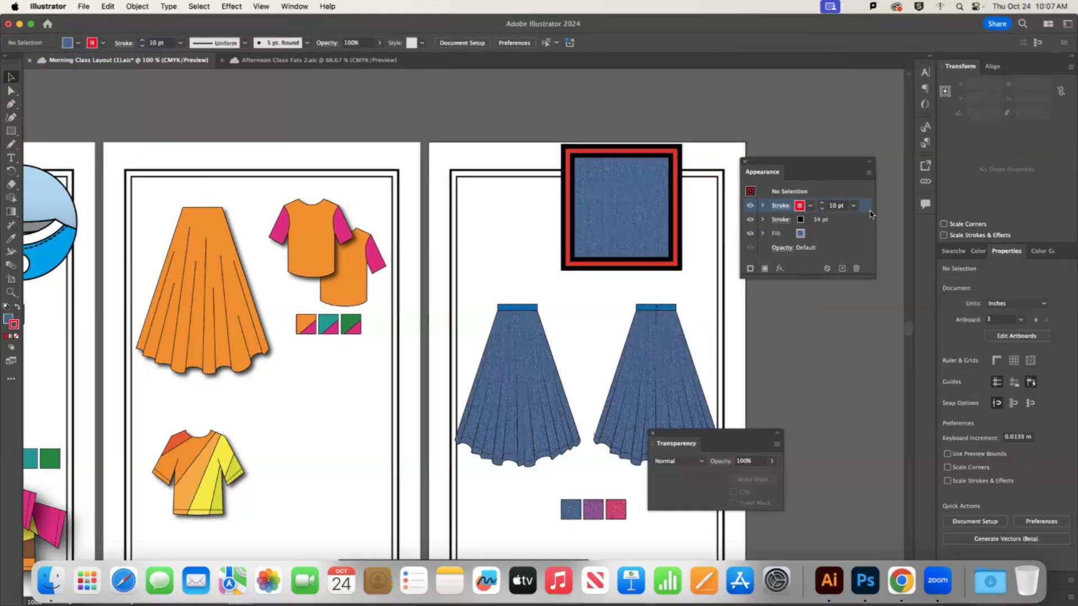
{"action": "left_click", "coordinate": [856, 269]}
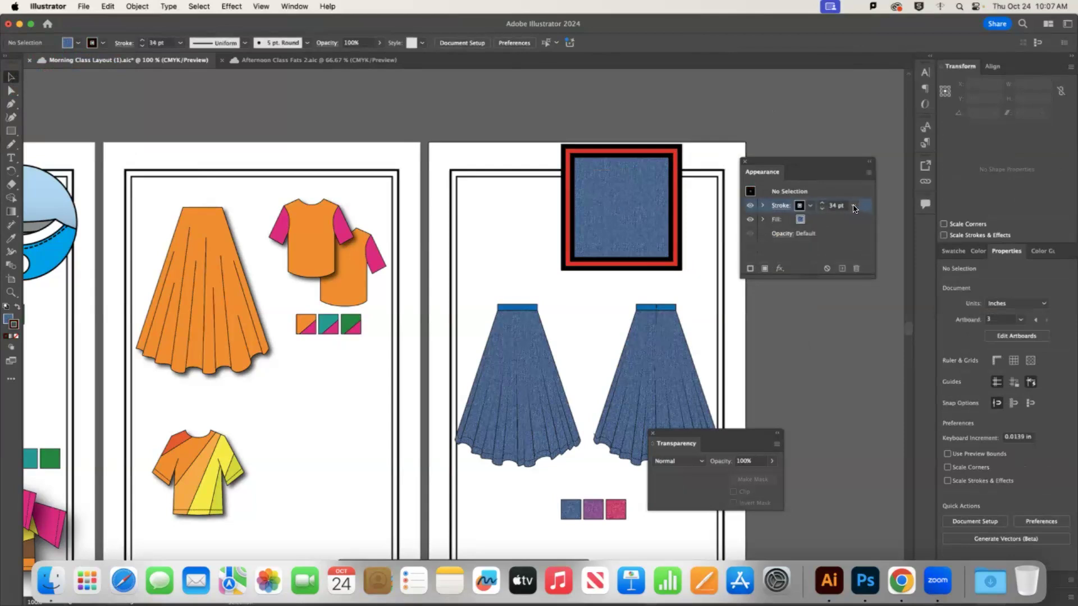
{"action": "left_click", "coordinate": [854, 209]}
{"action": "left_click", "coordinate": [859, 254]}
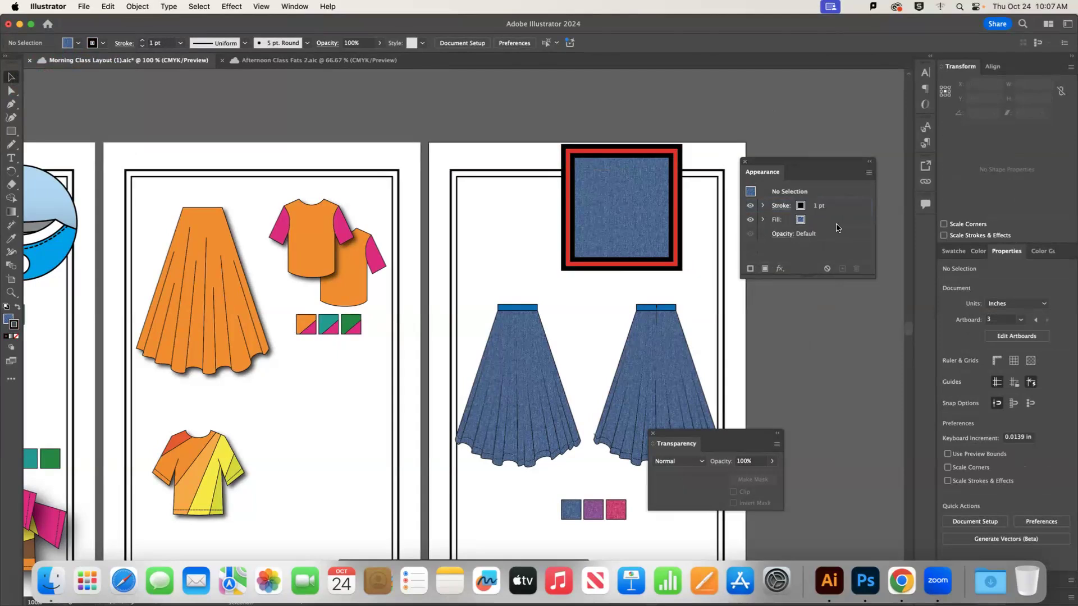
{"action": "left_click", "coordinate": [837, 224]}
Remove the red stroke from the enlarged denim square and set its black stroke to 1 pt
{"action": "left_click", "coordinate": [672, 209]}
{"action": "left_click", "coordinate": [830, 210]}
{"action": "left_click", "coordinate": [844, 207]}
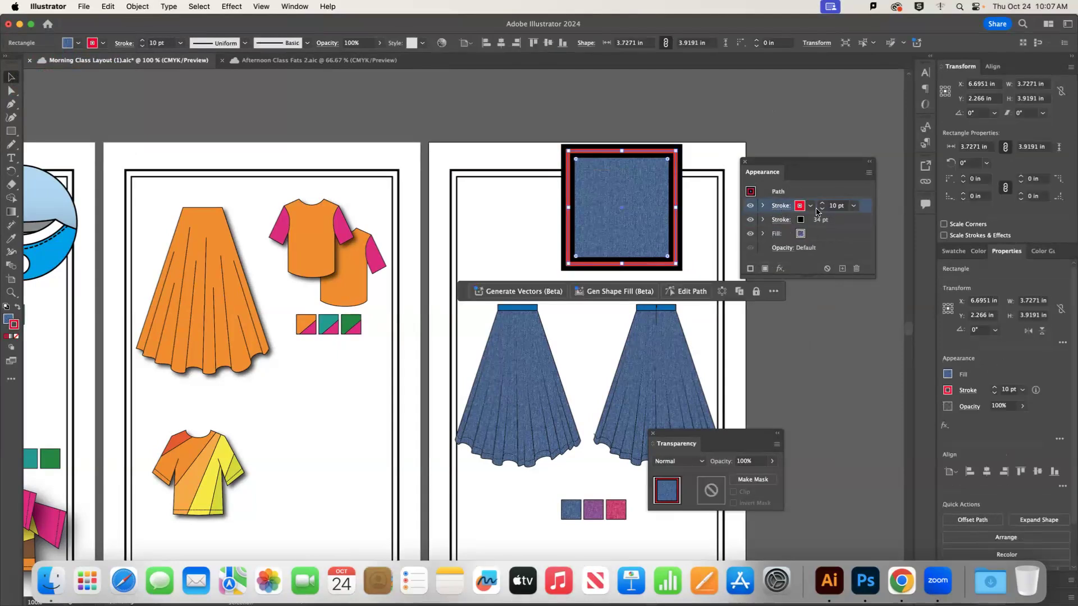
{"action": "left_click", "coordinate": [856, 268]}
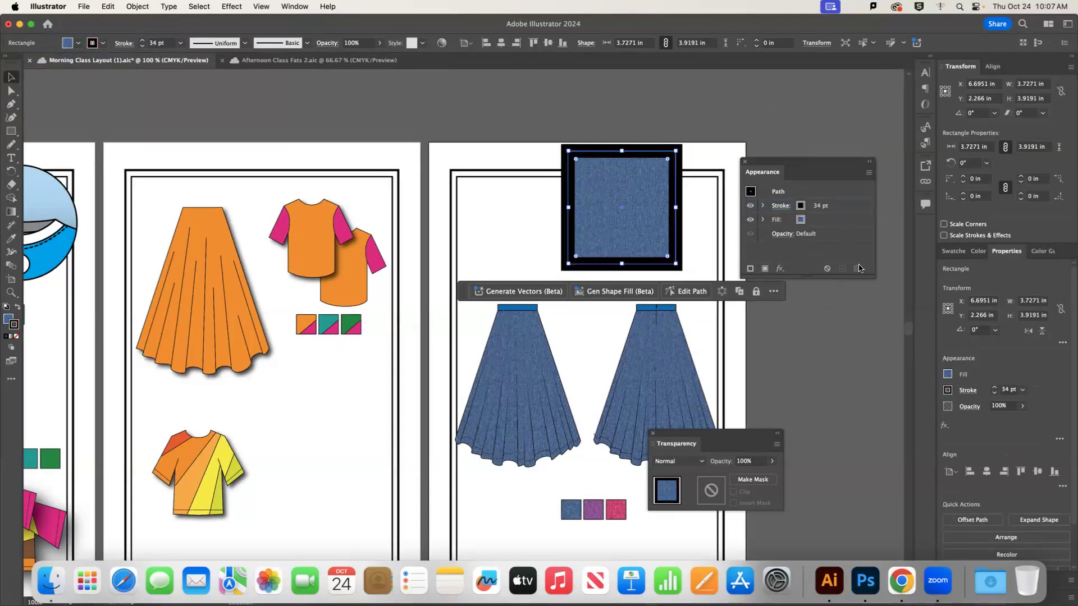
{"action": "left_click", "coordinate": [848, 210]}
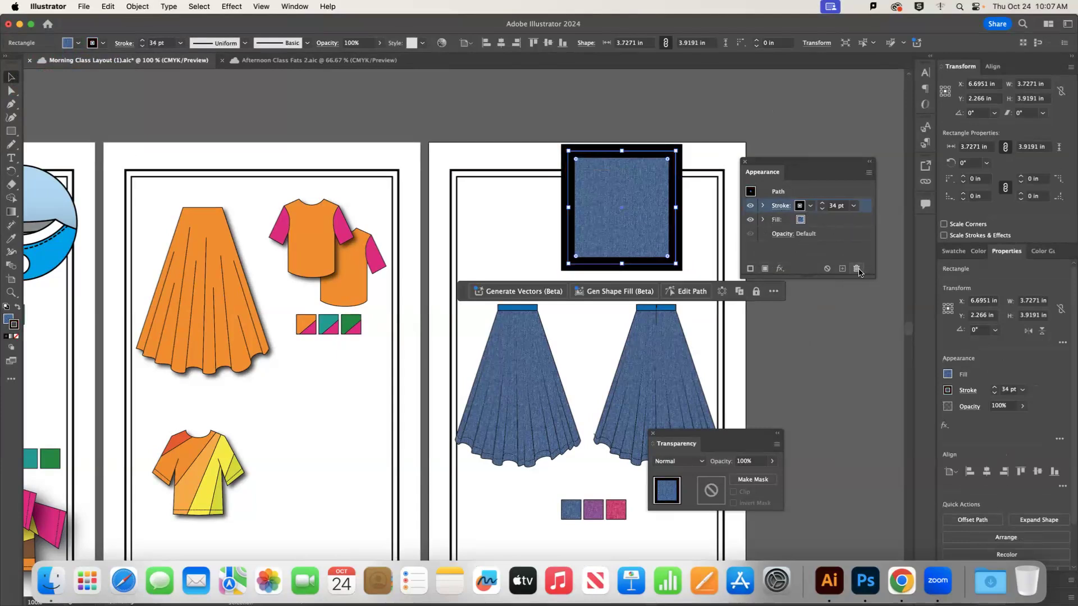
{"action": "left_click", "coordinate": [854, 206]}
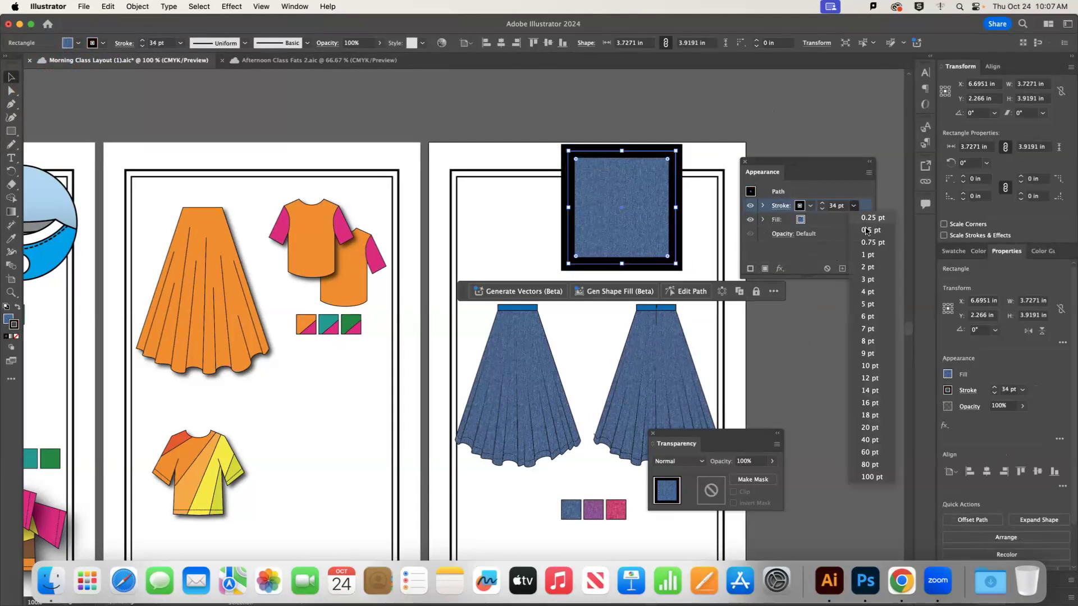
{"action": "left_click", "coordinate": [868, 257]}
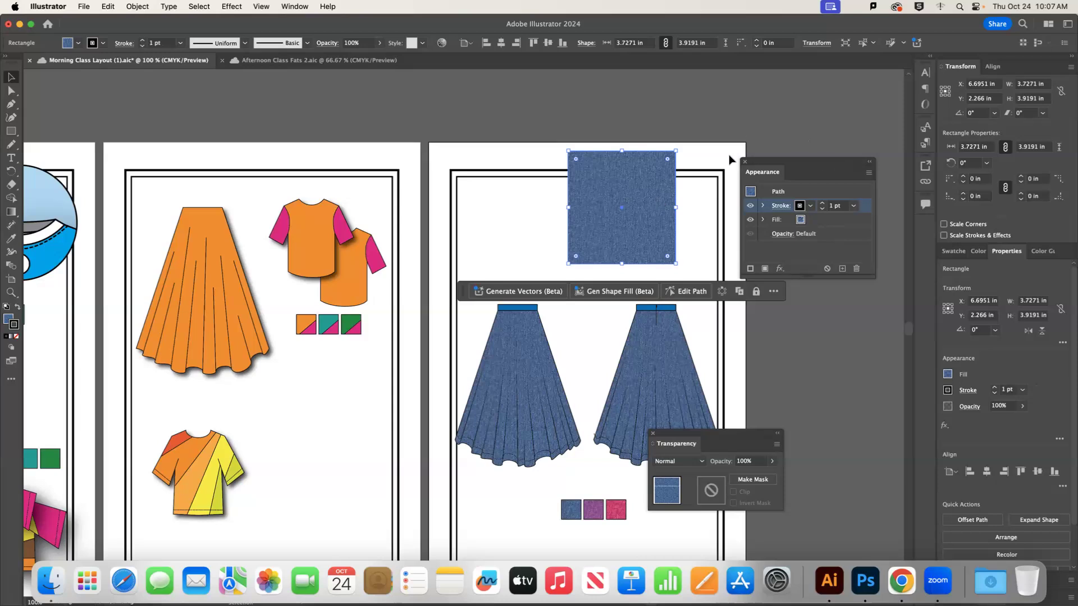
Add a second fill above the denim fill on the enlarged square, keep it below the stroke, and color it purple
{"action": "left_click", "coordinate": [765, 269]}
{"action": "left_click_drag", "start_coordinate": [842, 207], "coordinate": [842, 229]}
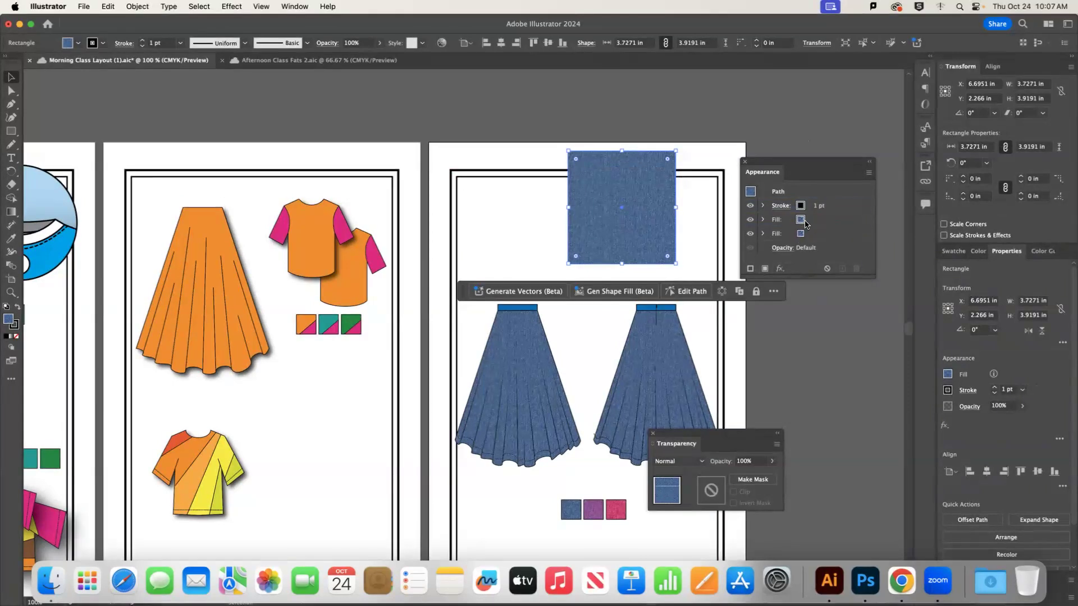
{"action": "left_click", "coordinate": [805, 223]}
{"action": "left_click", "coordinate": [809, 221]}
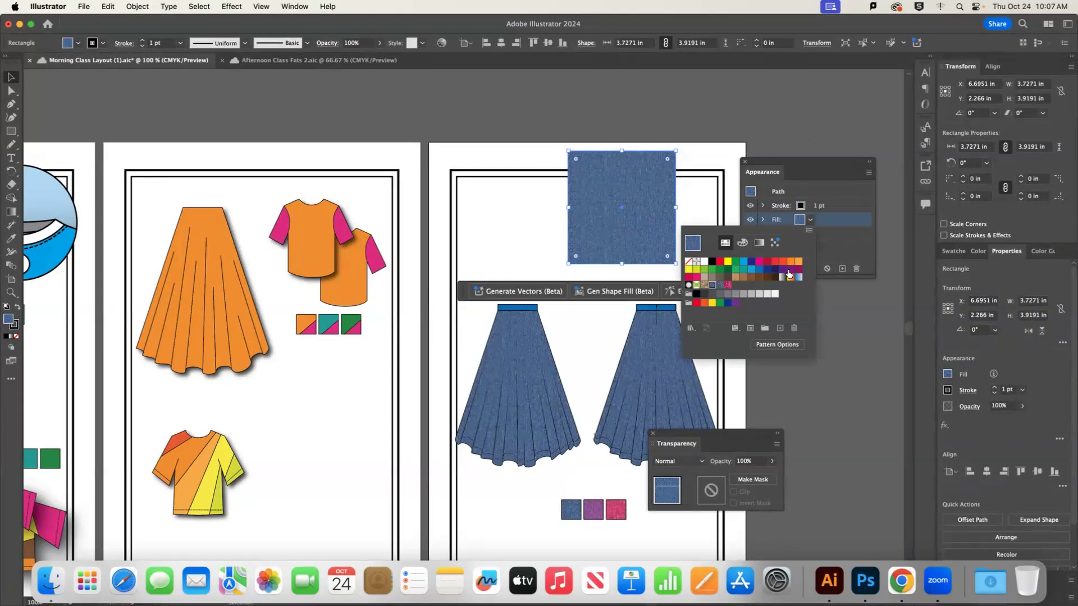
{"action": "left_click", "coordinate": [789, 274]}
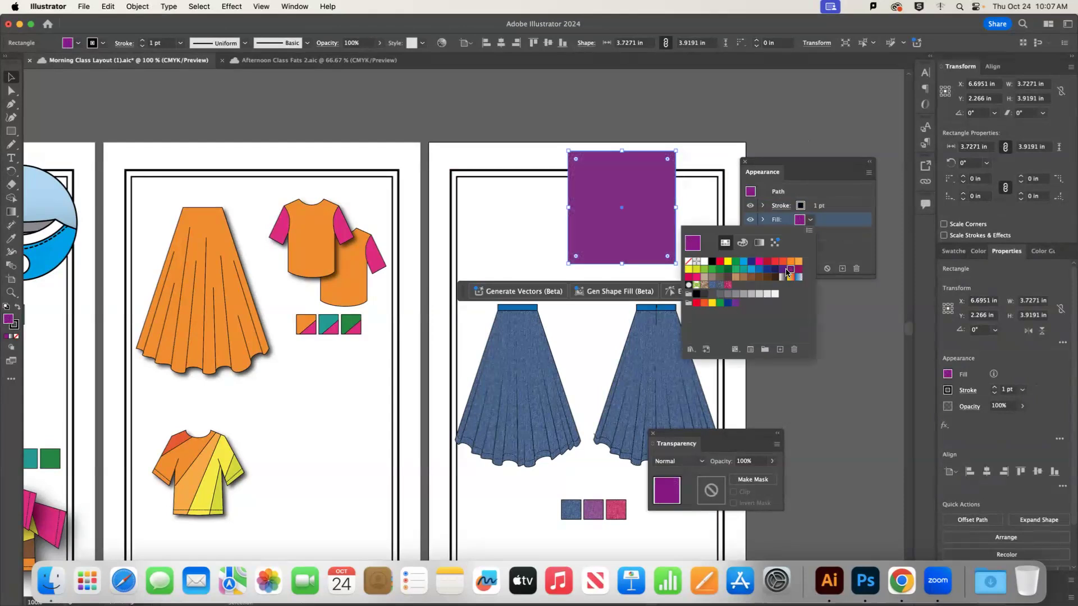
Set the blending mode of the square's purple fill to Color so it tints the denim beneath
{"action": "left_click", "coordinate": [764, 224]}
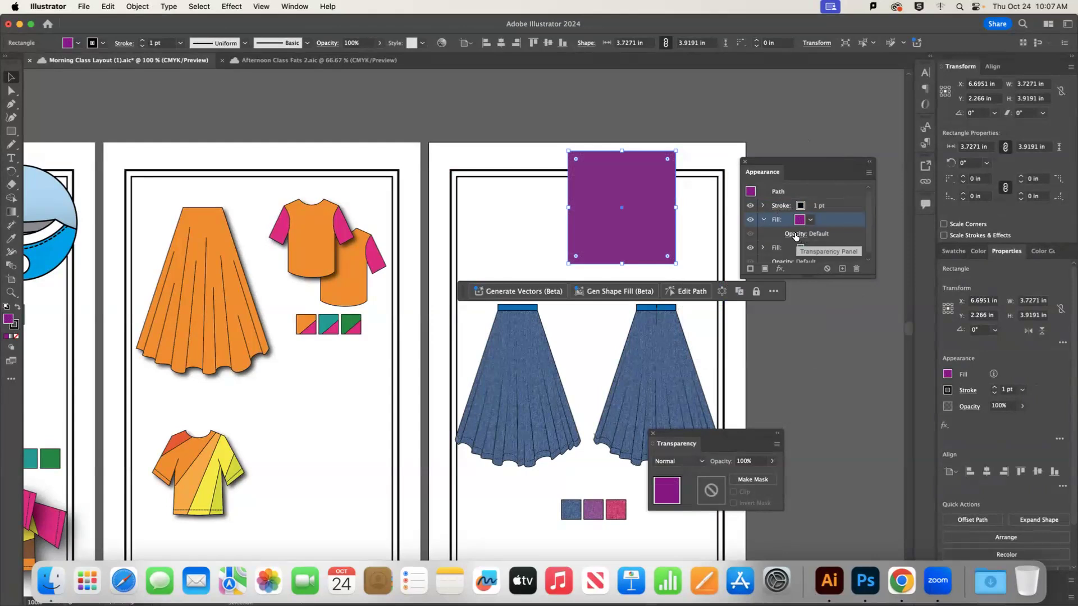
{"action": "left_click", "coordinate": [799, 239]}
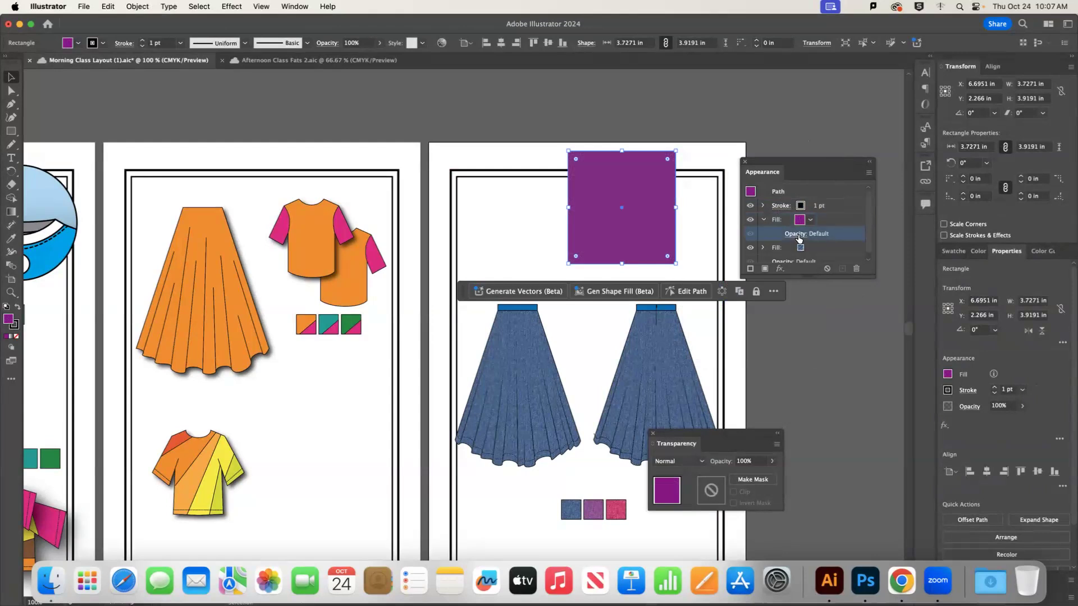
{"action": "left_click", "coordinate": [725, 258]}
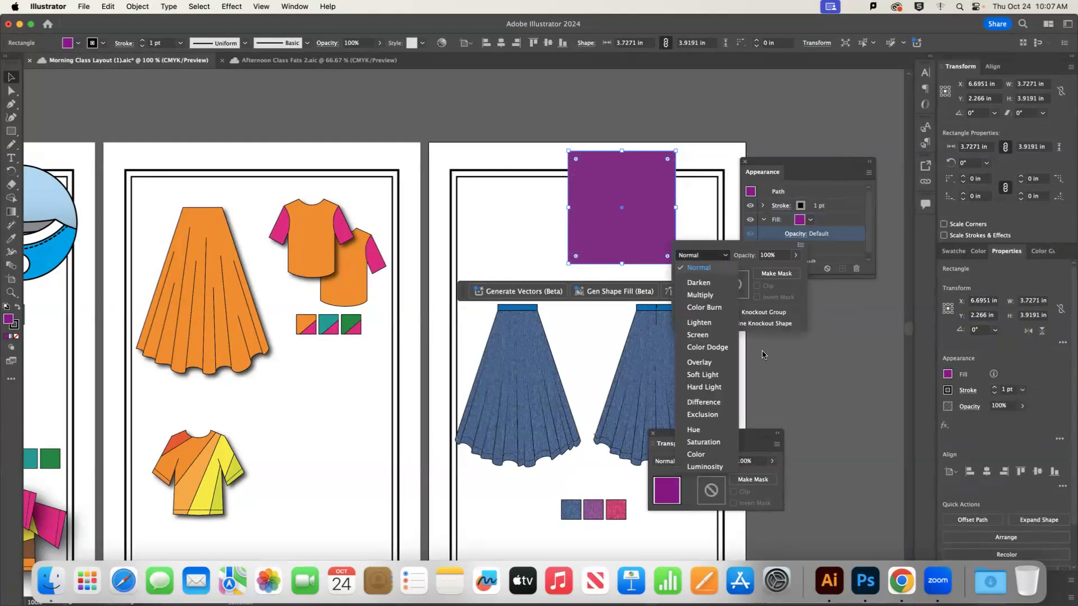
{"action": "left_click", "coordinate": [713, 457]}
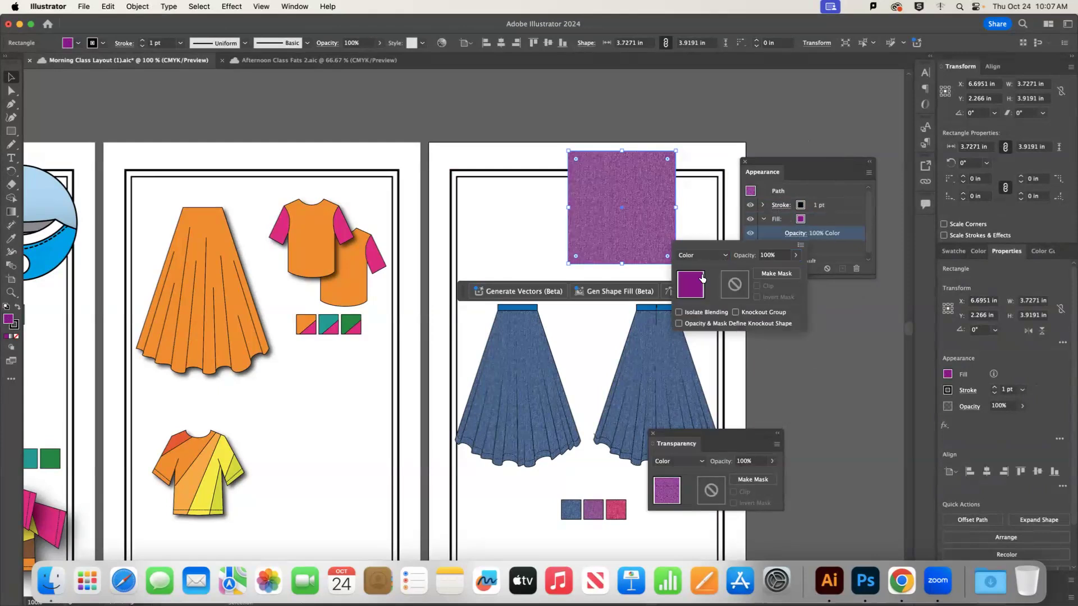
{"action": "left_click", "coordinate": [842, 168]}
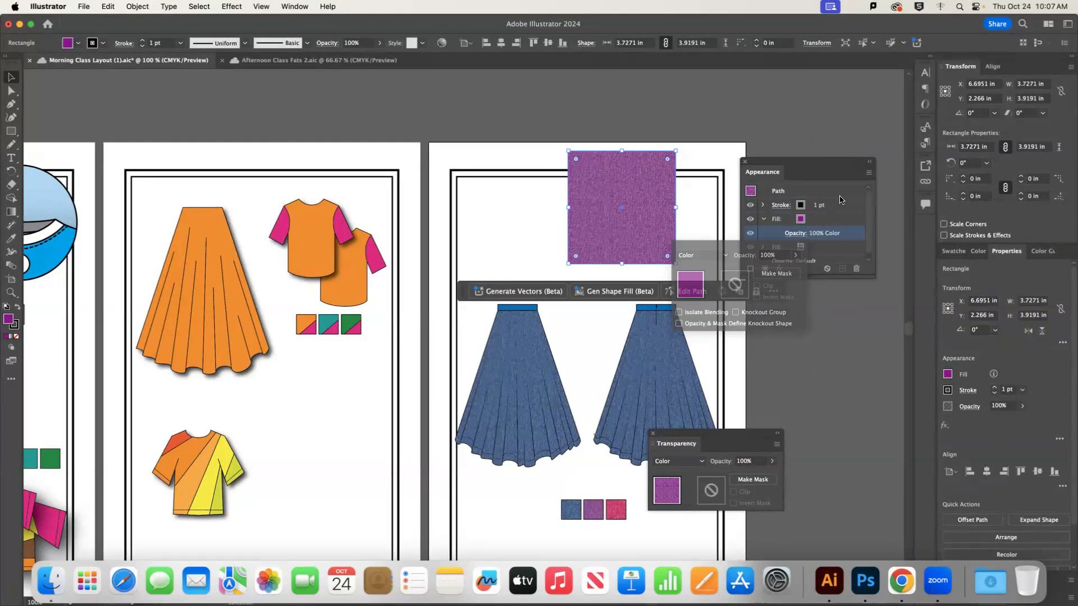
{"action": "left_click", "coordinate": [794, 236]}
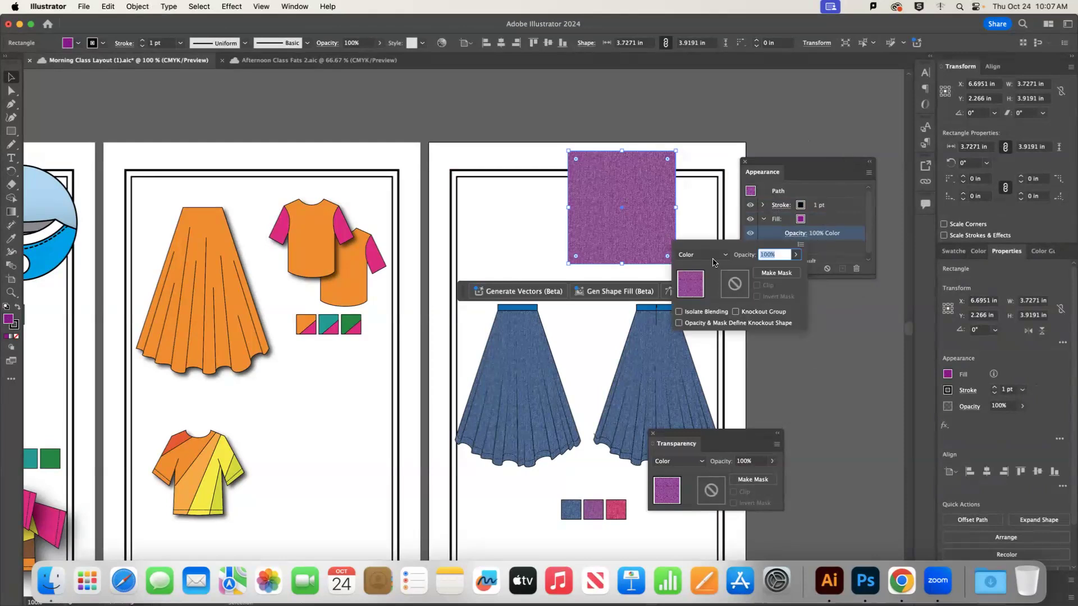
{"action": "left_click", "coordinate": [723, 257]}
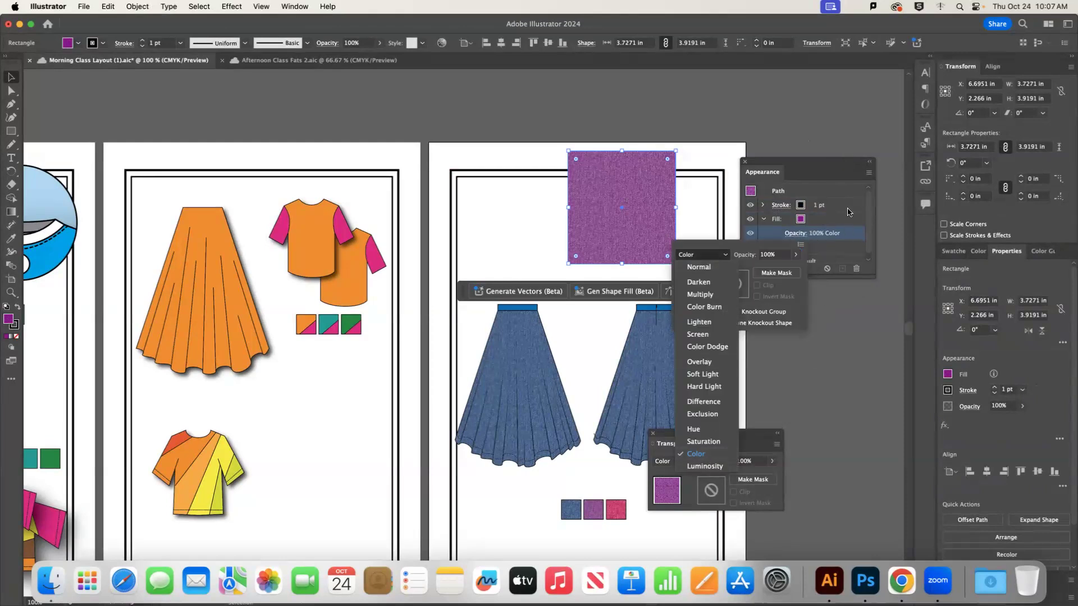
{"action": "left_click", "coordinate": [830, 222]}
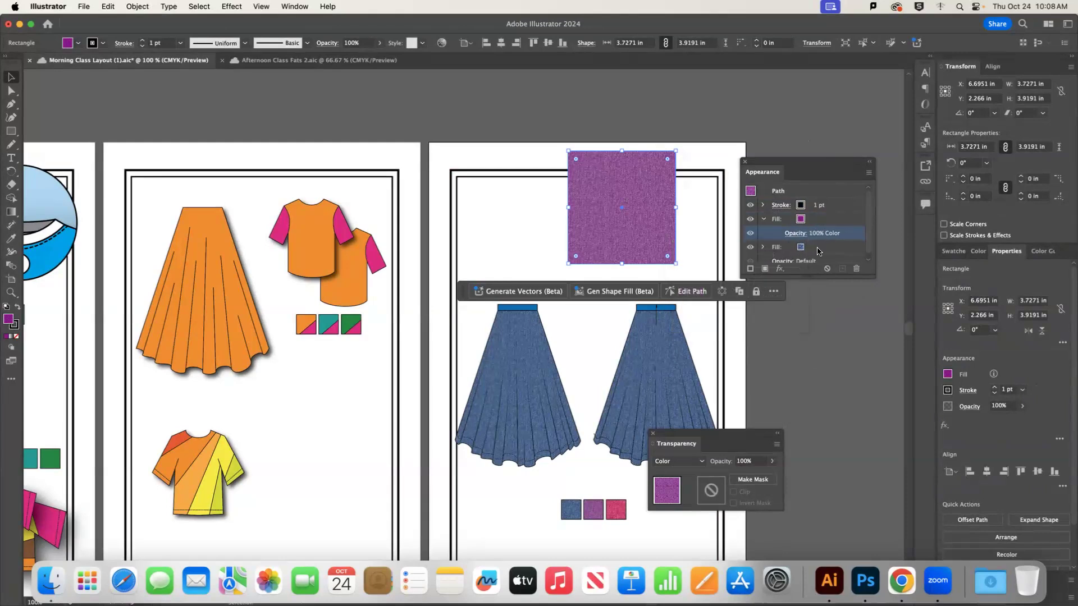
Add a second fill to the body of the front denim skirt and color it orange
{"action": "left_click", "coordinate": [639, 197]}
{"action": "left_click", "coordinate": [538, 328]}
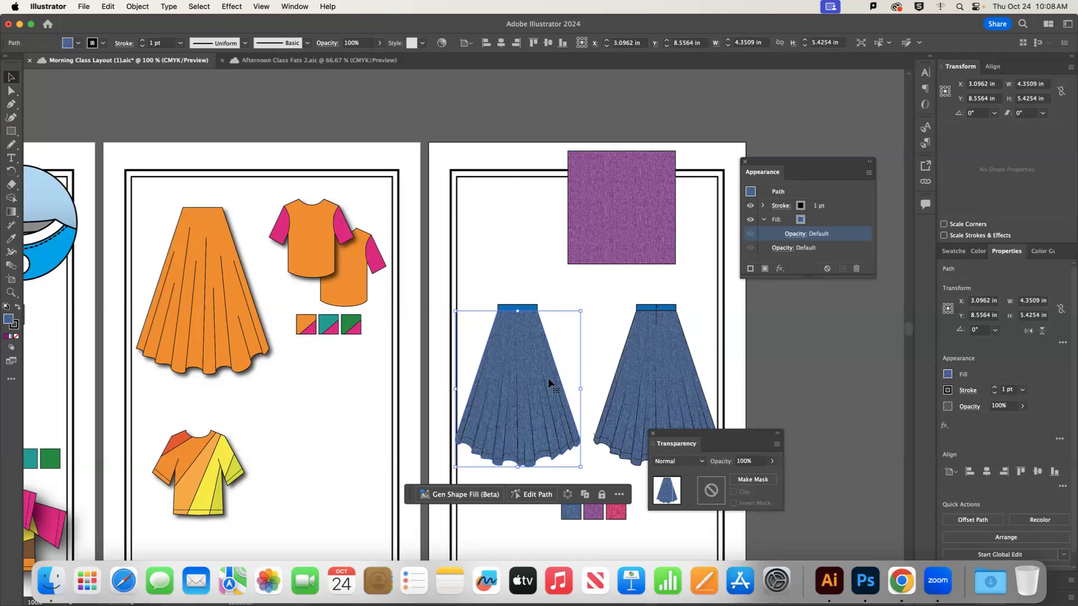
{"action": "left_click", "coordinate": [765, 269]}
{"action": "left_click", "coordinate": [810, 205]}
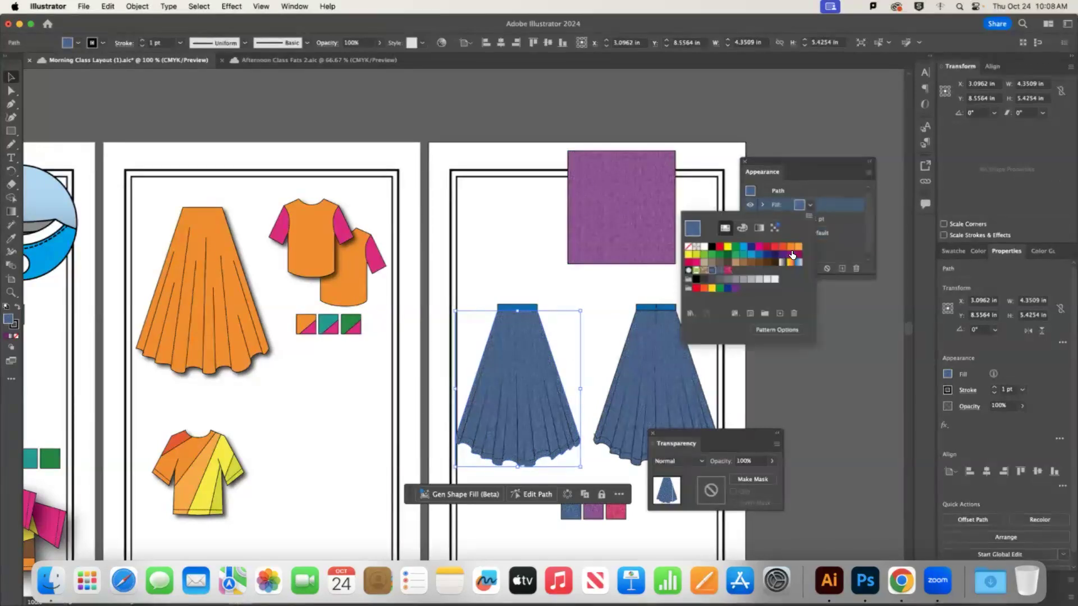
{"action": "left_click", "coordinate": [792, 248]}
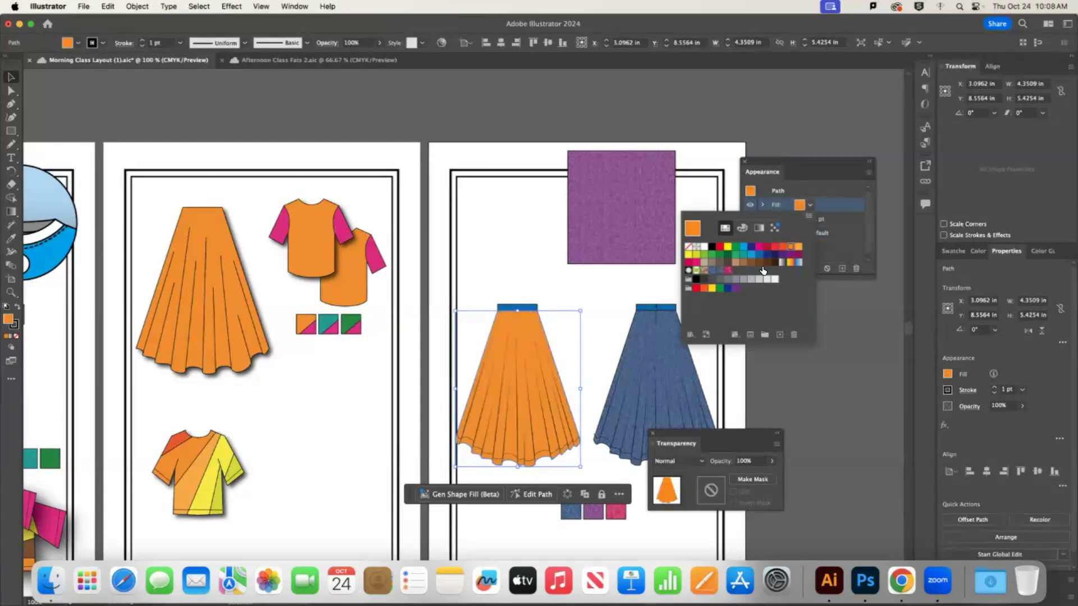
{"action": "left_click", "coordinate": [823, 175]}
Set the blending mode of the front skirt's orange fill to Color and deselect the skirt
{"action": "left_click", "coordinate": [763, 205]}
{"action": "left_click", "coordinate": [797, 222]}
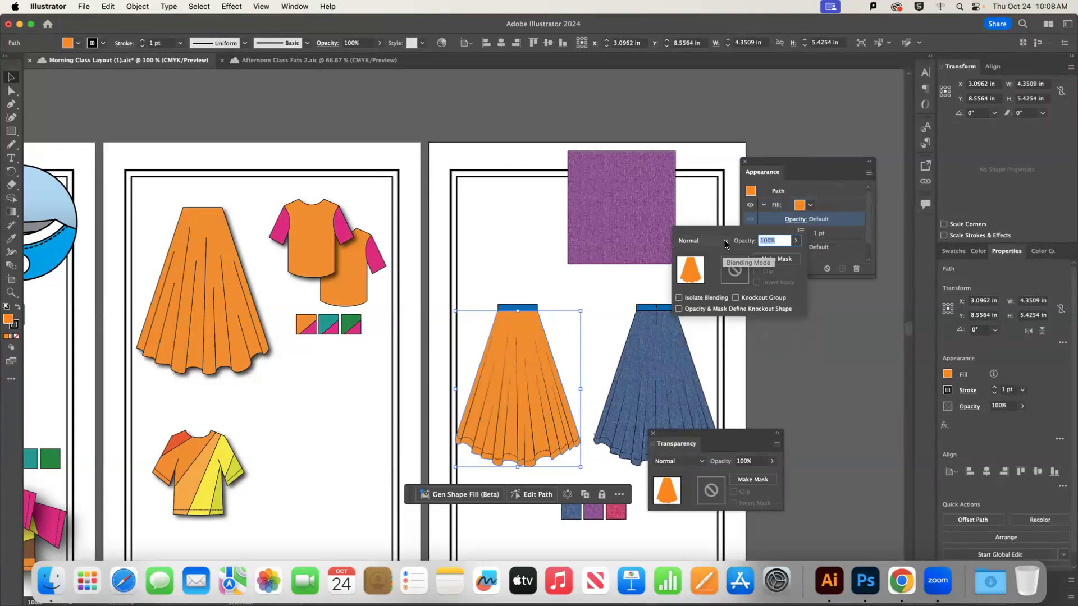
{"action": "left_click", "coordinate": [724, 241]}
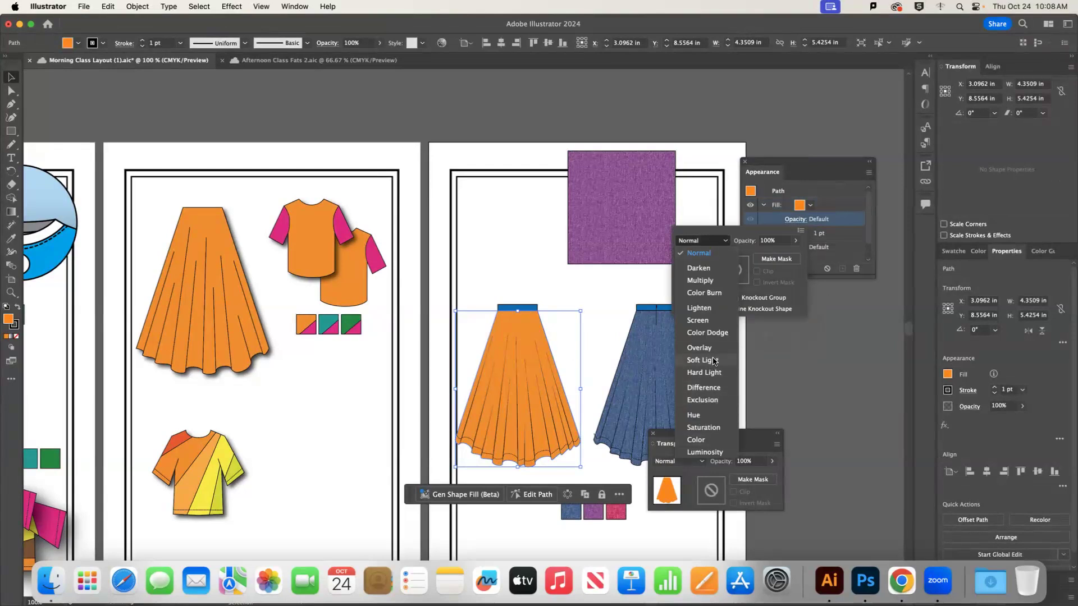
{"action": "left_click", "coordinate": [712, 446]}
{"action": "left_click", "coordinate": [825, 356]}
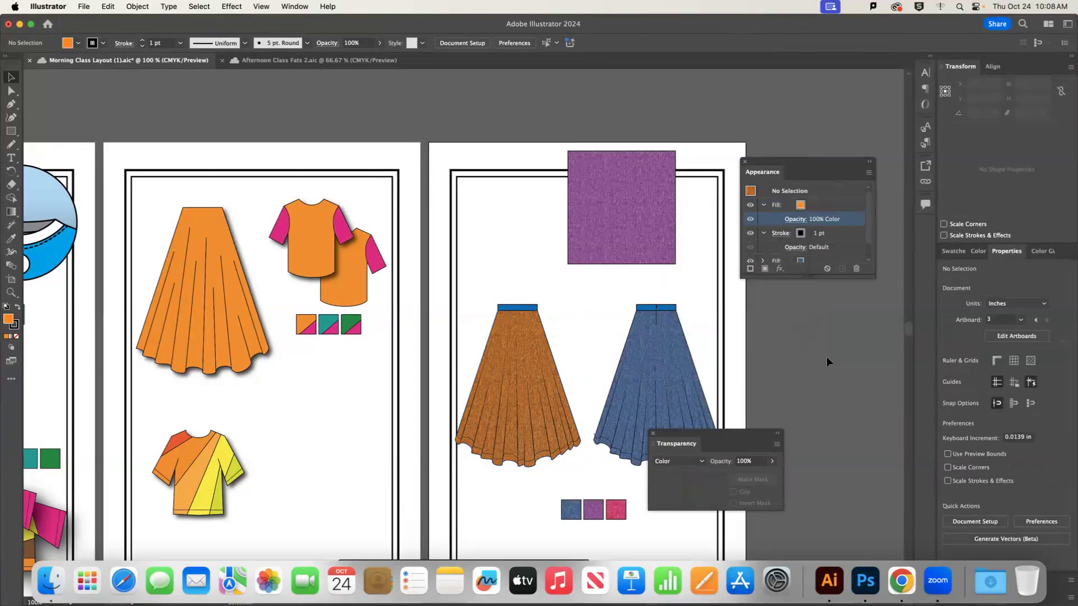
Undo the Color blending and the orange fill on the front denim skirt and deselect it
{"action": "key", "text": "super+z"}
{"action": "key", "text": "super+z"}
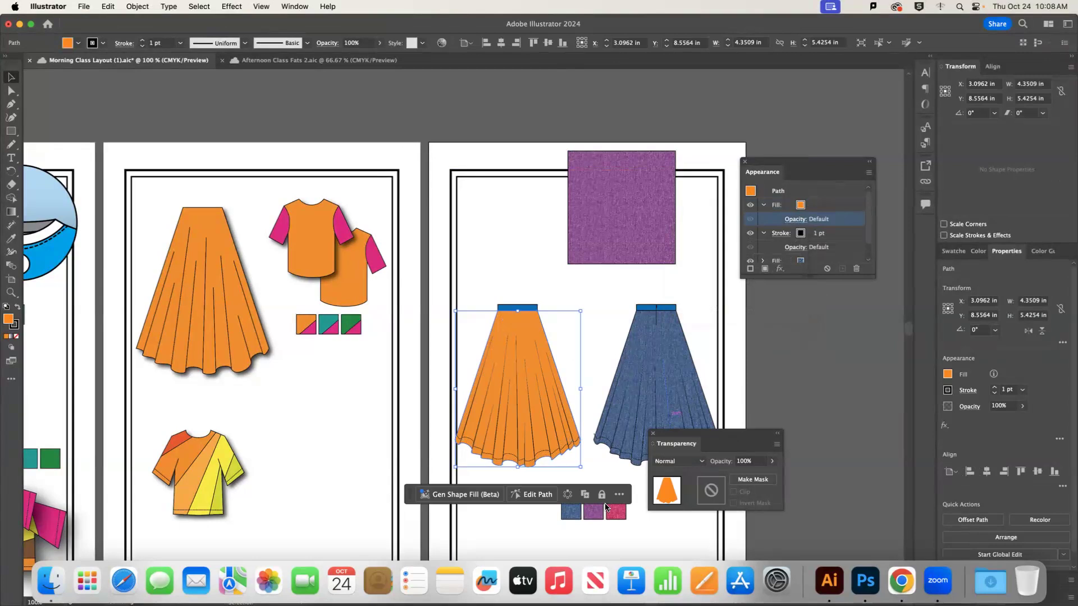
{"action": "key", "text": "super+z"}
{"action": "left_click", "coordinate": [805, 317]}
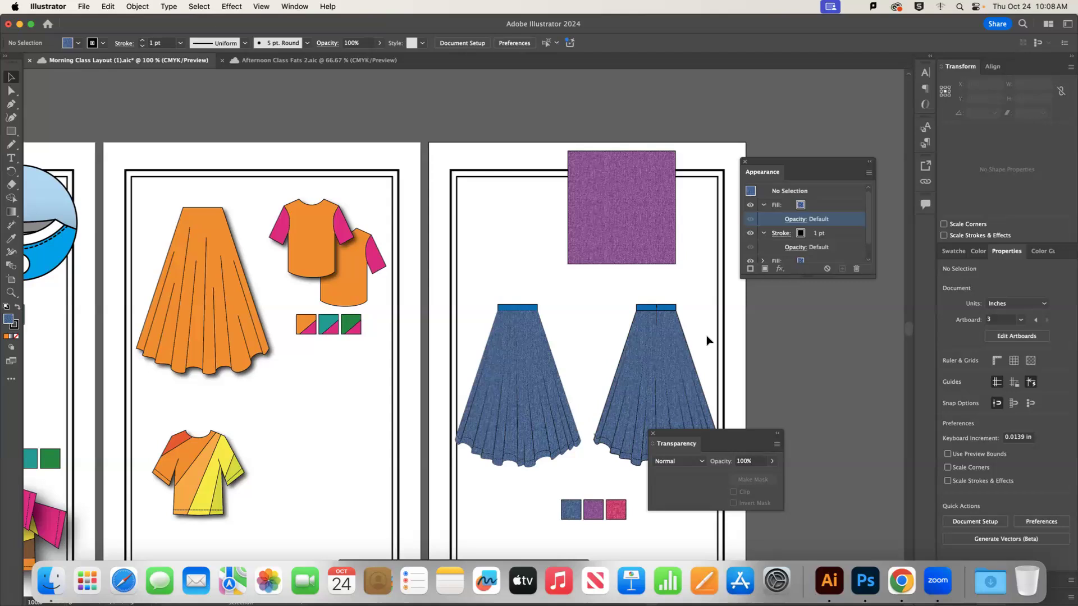
Draw a narrow vertical ellipse about 0.82 by 3.45 in on the empty canvas beside the denim skirt artboard
{"action": "scroll", "coordinate": [806, 365], "scroll_direction": "up", "scroll_amount": 1}
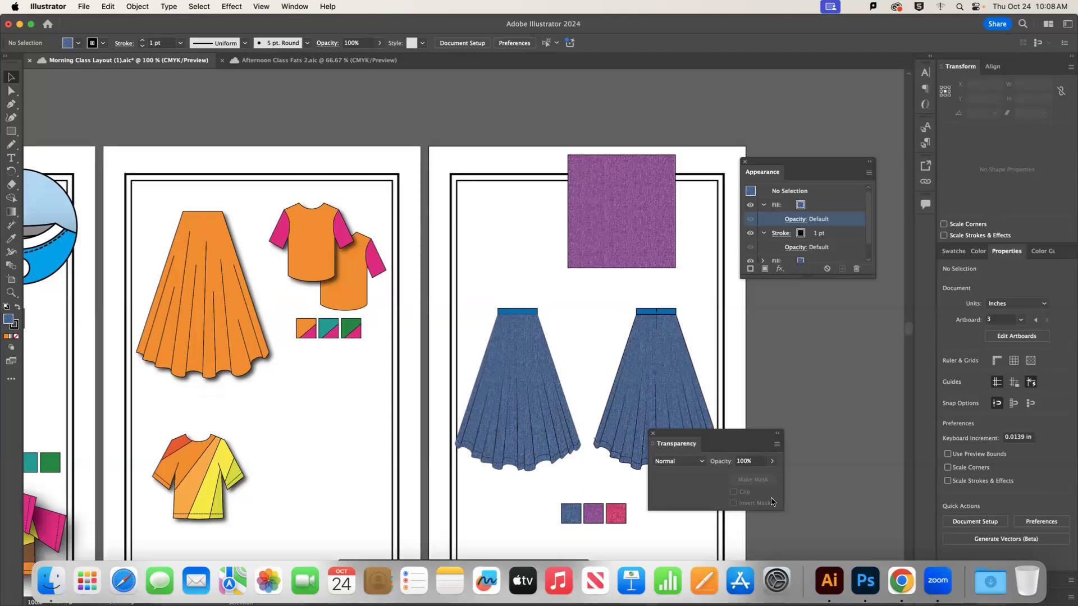
{"action": "scroll", "coordinate": [786, 499], "scroll_direction": "down", "scroll_amount": 1}
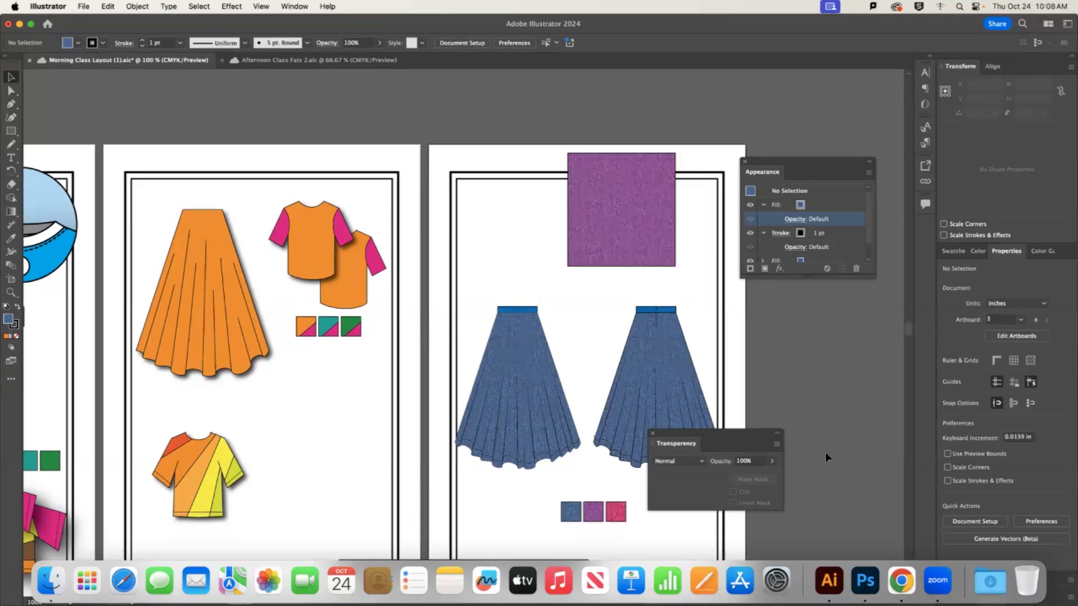
{"action": "left_click", "coordinate": [579, 224]}
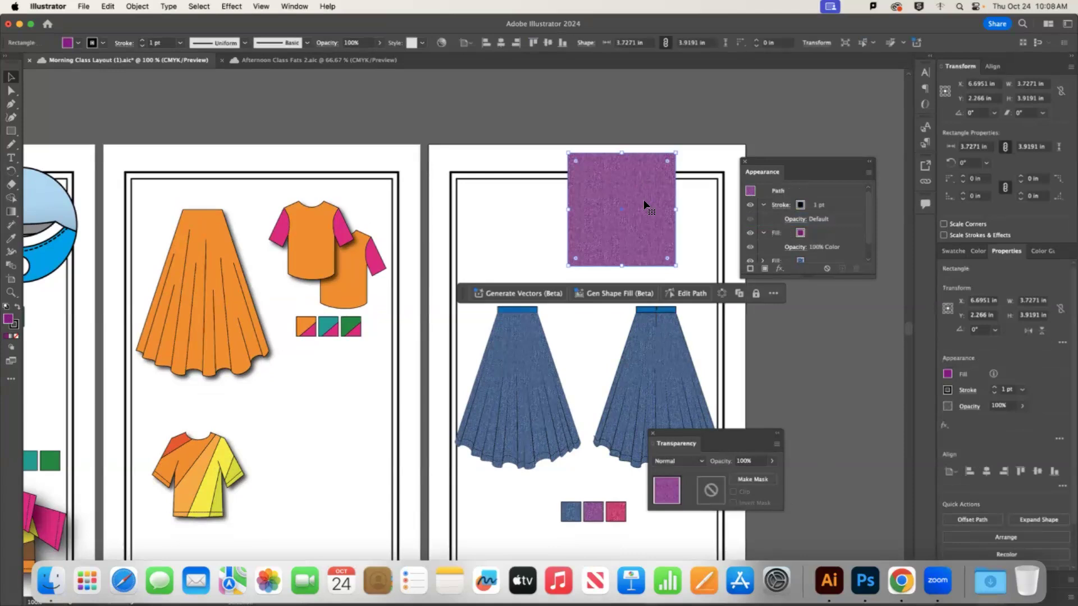
{"action": "left_click", "coordinate": [133, 127]}
{"action": "left_click_drag", "start_coordinate": [16, 133], "coordinate": [53, 143]}
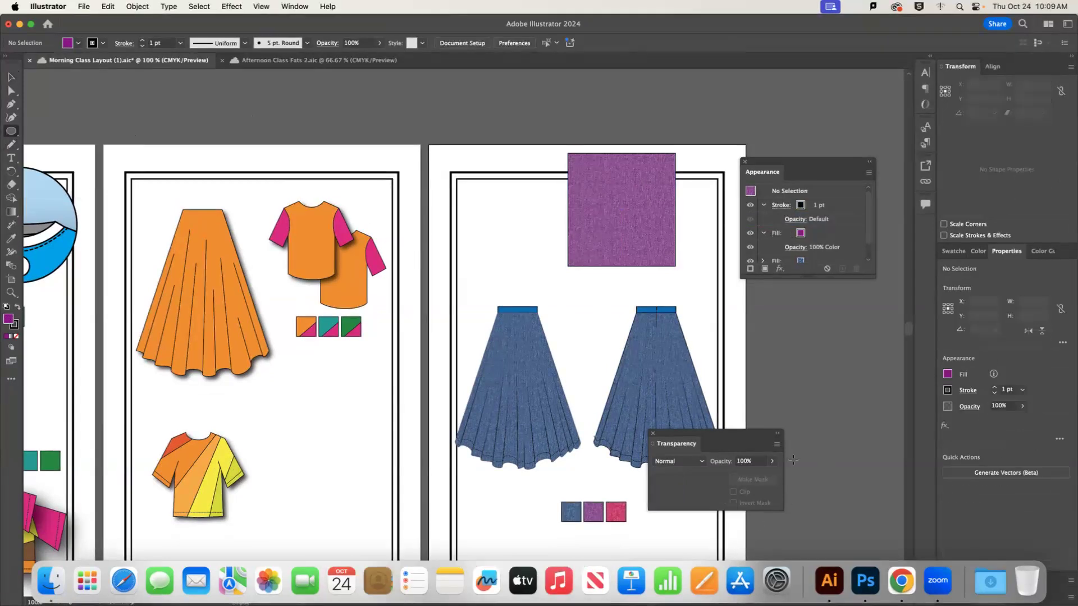
{"action": "scroll", "coordinate": [795, 460], "scroll_direction": "up", "scroll_amount": 1}
{"action": "scroll", "coordinate": [796, 459], "scroll_direction": "down", "scroll_amount": 1}
{"action": "scroll", "coordinate": [798, 459], "scroll_direction": "right", "scroll_amount": 1}
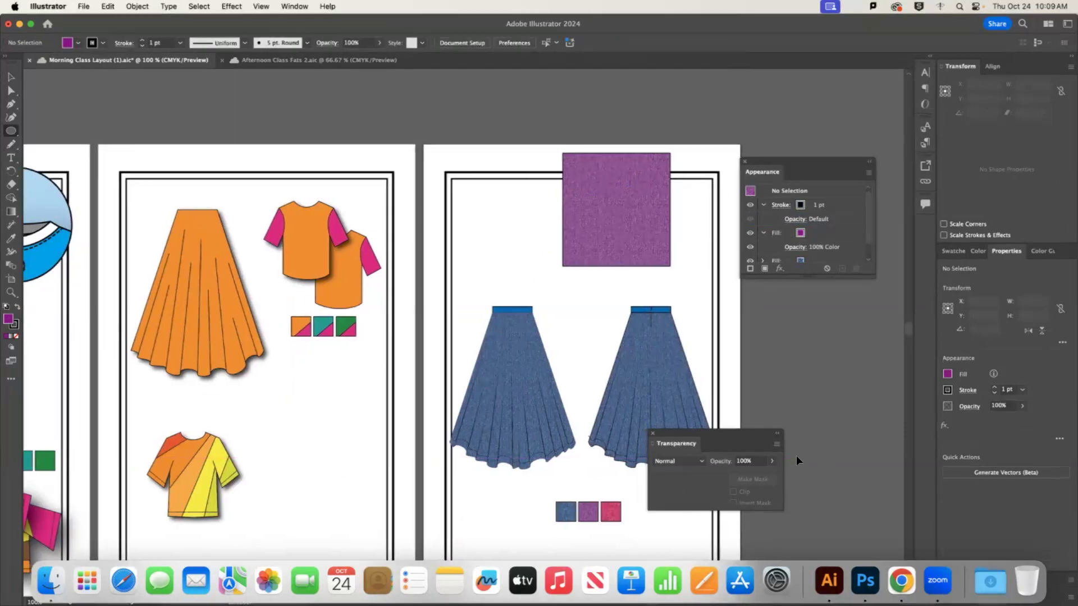
{"action": "scroll", "coordinate": [796, 456], "scroll_direction": "right", "scroll_amount": 10}
{"action": "mouse_move", "coordinate": [574, 202]}
{"action": "left_mouse_down"}
{"action": "mouse_move", "coordinate": [682, 306]}
{"action": "mouse_move", "coordinate": [587, 306]}
{"action": "mouse_move", "coordinate": [598, 300]}
{"action": "left_mouse_up"}
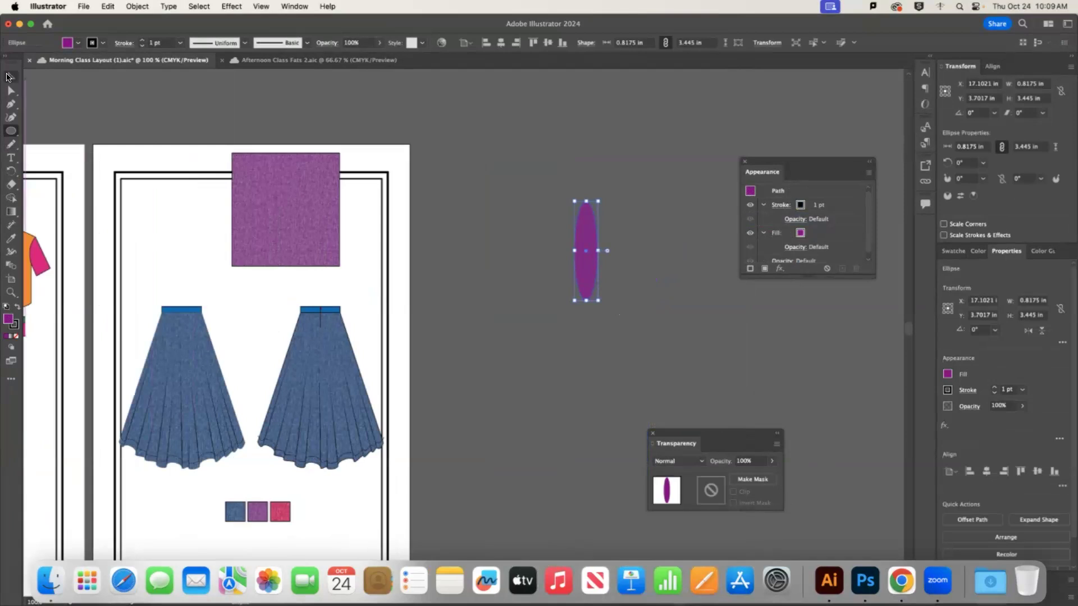
Duplicate the purple ellipse into a V-shaped cluster of five overlapping ellipses and deselect them
{"action": "left_click", "coordinate": [10, 76]}
{"action": "left_click", "coordinate": [642, 166]}
{"action": "left_click", "coordinate": [581, 217]}
{"action": "left_click_drag", "start_coordinate": [583, 223], "coordinate": [649, 229], "text": "alt"}
{"action": "left_click", "coordinate": [668, 160]}
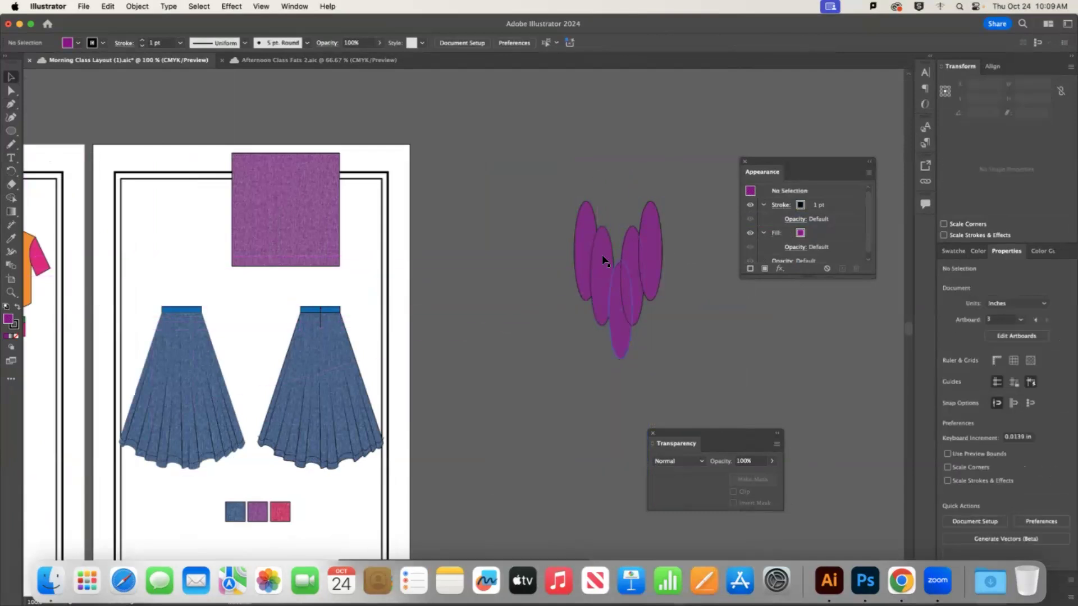
Select all five purple ellipses and make a new pattern from them, accepting the pattern notice
{"action": "key", "text": "super+a"}
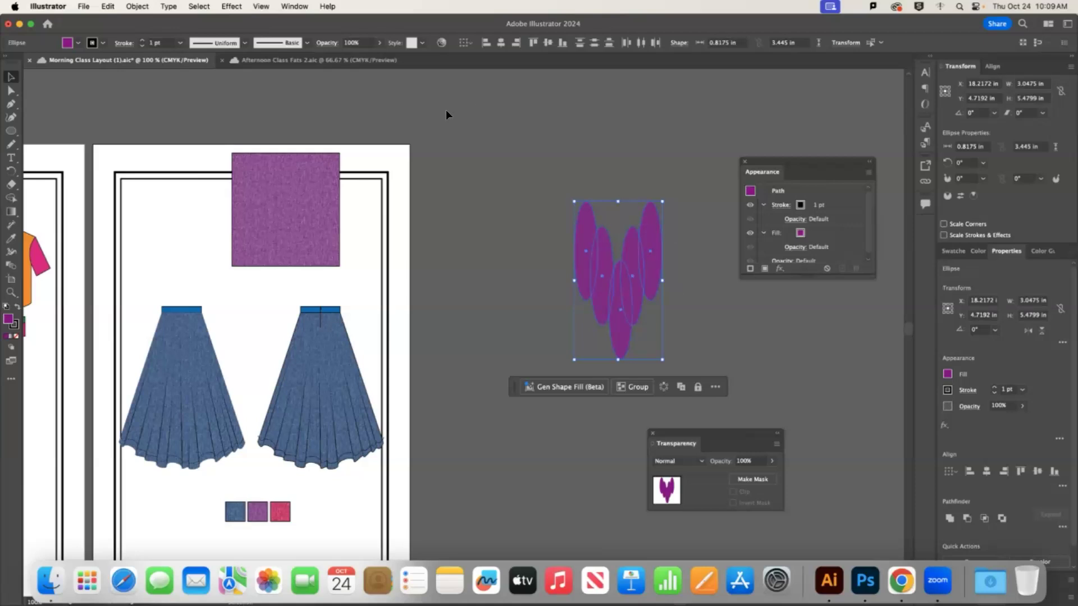
{"action": "left_click", "coordinate": [137, 6]}
{"action": "mouse_move", "coordinate": [219, 359]}
{"action": "left_click", "coordinate": [303, 352]}
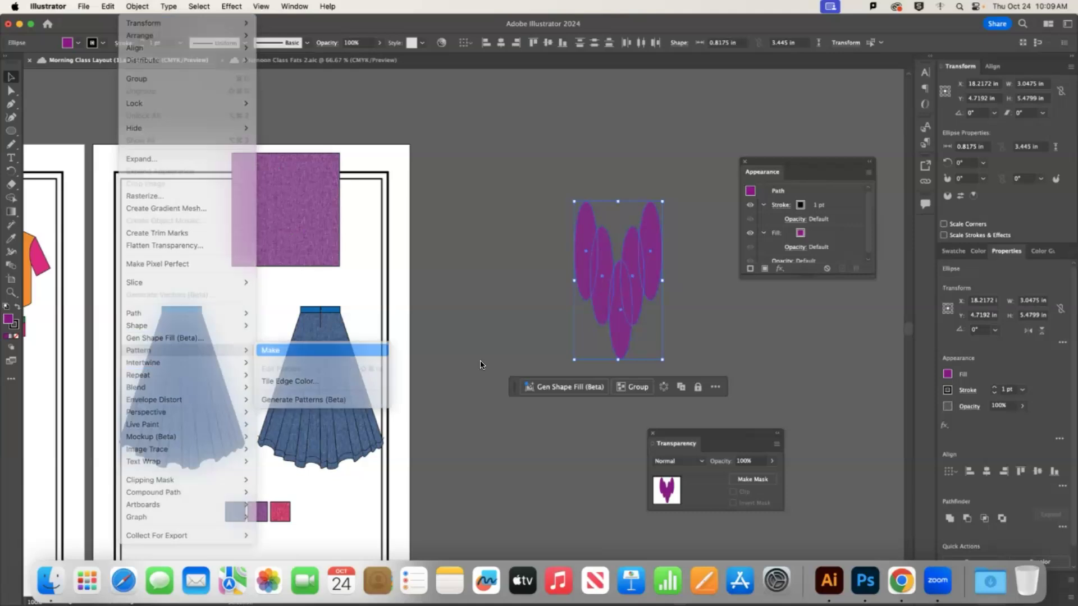
{"action": "left_click", "coordinate": [647, 339]}
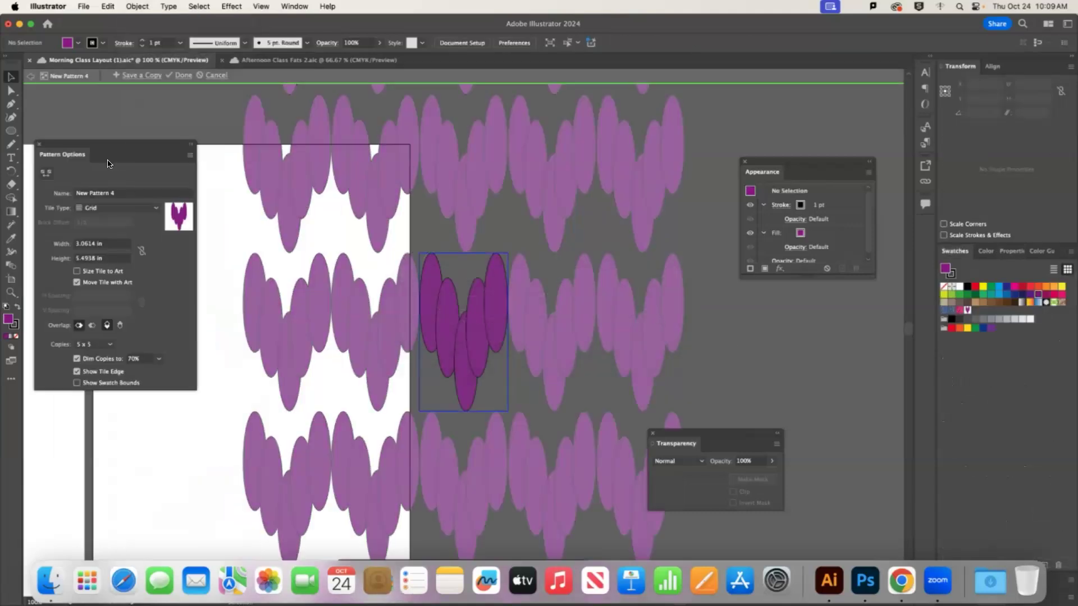
Try the Brick by Row and Brick by Column tile types and set the pattern to Brick by Row
{"action": "left_click", "coordinate": [130, 209]}
{"action": "left_click", "coordinate": [134, 232]}
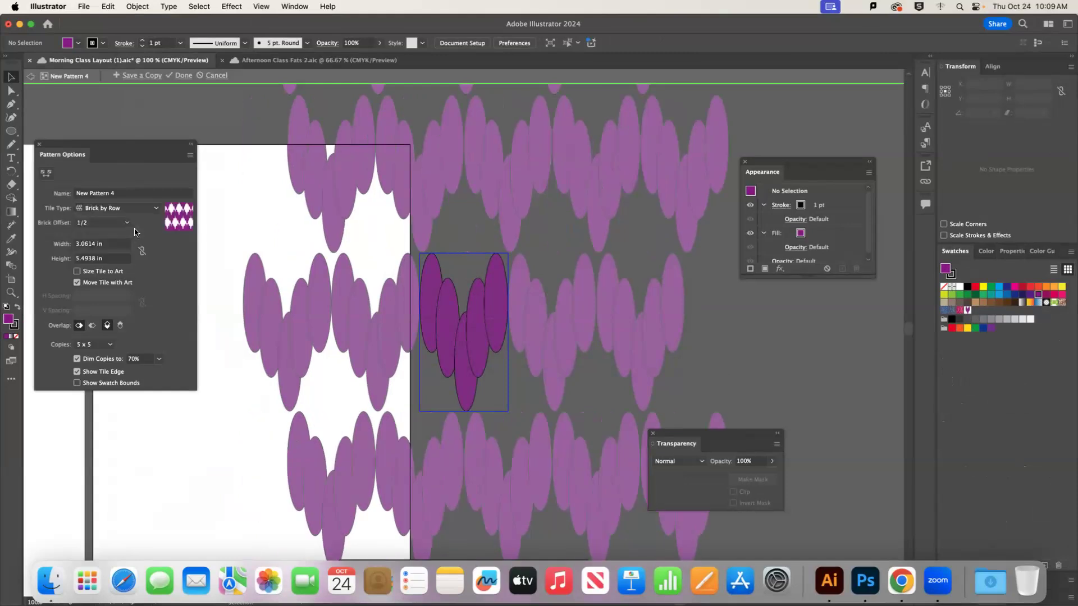
{"action": "left_click", "coordinate": [127, 208]}
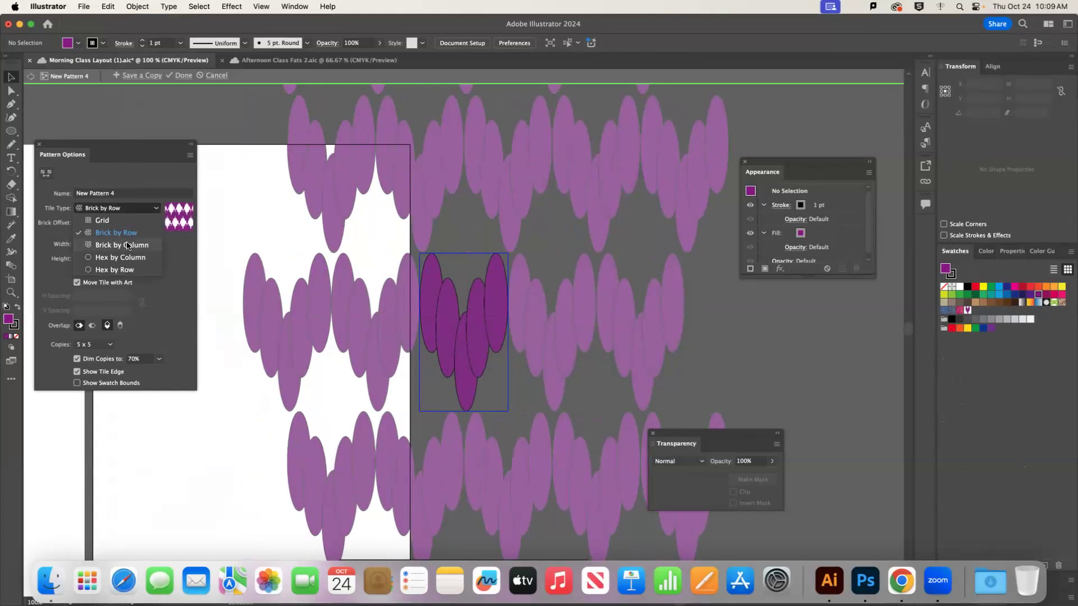
{"action": "left_click", "coordinate": [133, 244]}
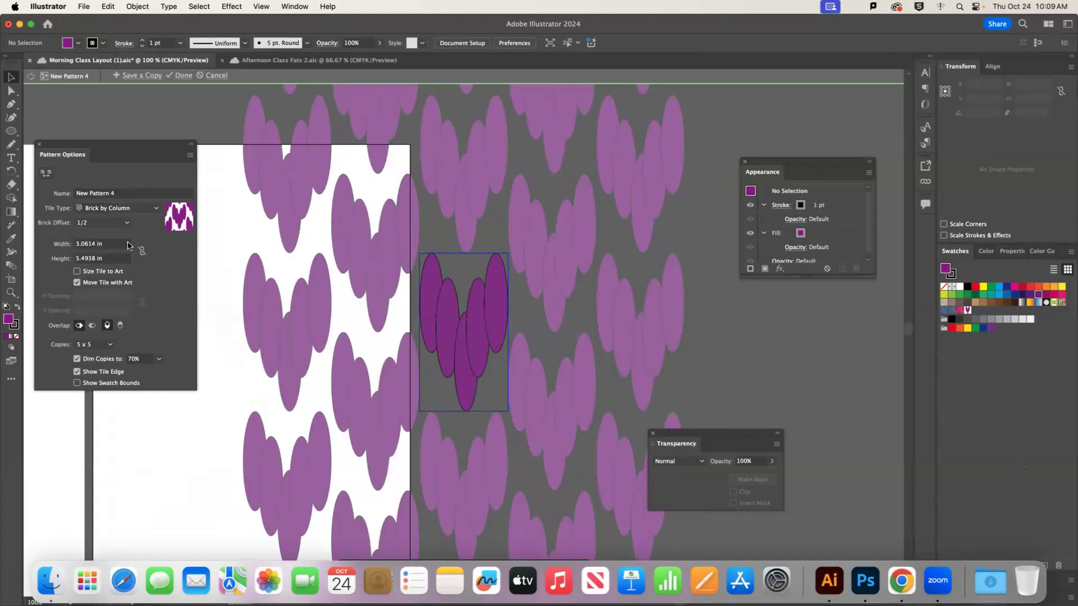
{"action": "left_click", "coordinate": [129, 208]}
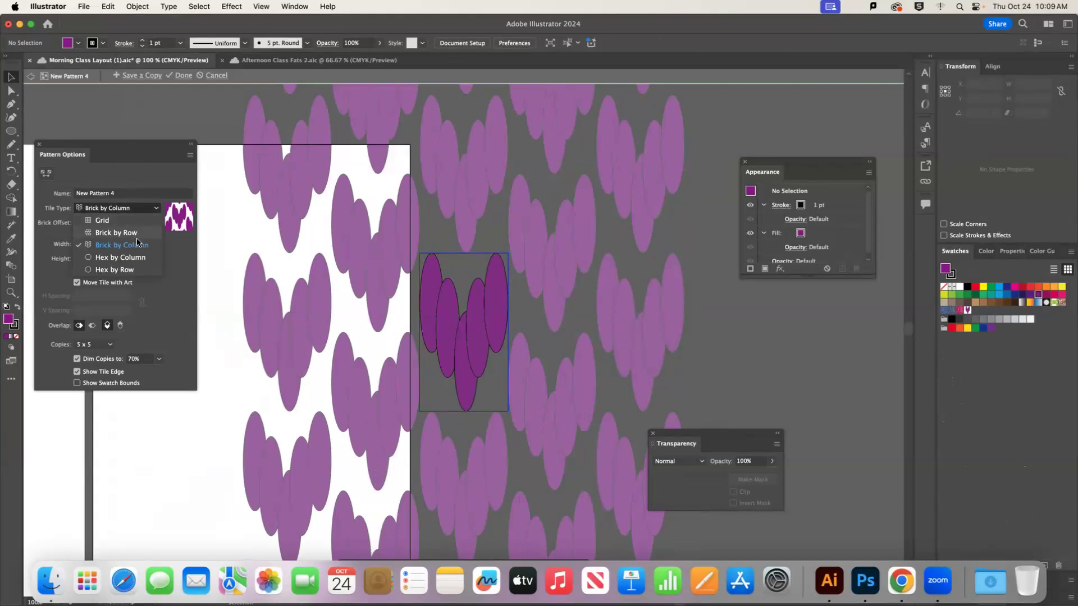
{"action": "left_click", "coordinate": [124, 233]}
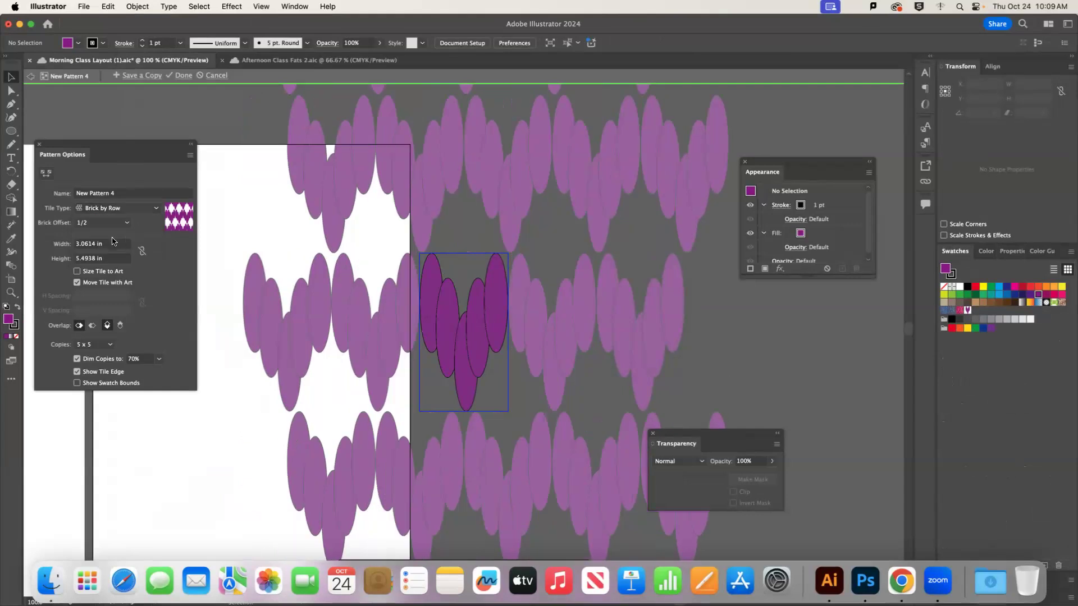
Try a wider pattern tile, and then narrow its width to 2.375 in
{"action": "double_click", "coordinate": [106, 244]}
{"action": "type", "text": "4"}
{"action": "key", "text": "Return"}
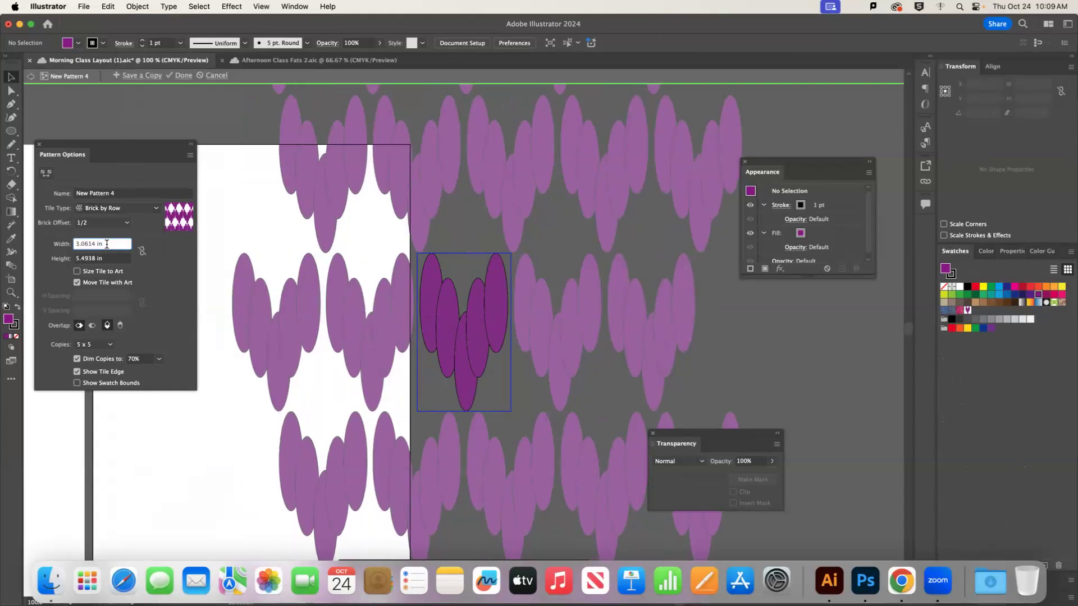
{"action": "type", "text": "2.375"}
{"action": "key", "text": "Return"}
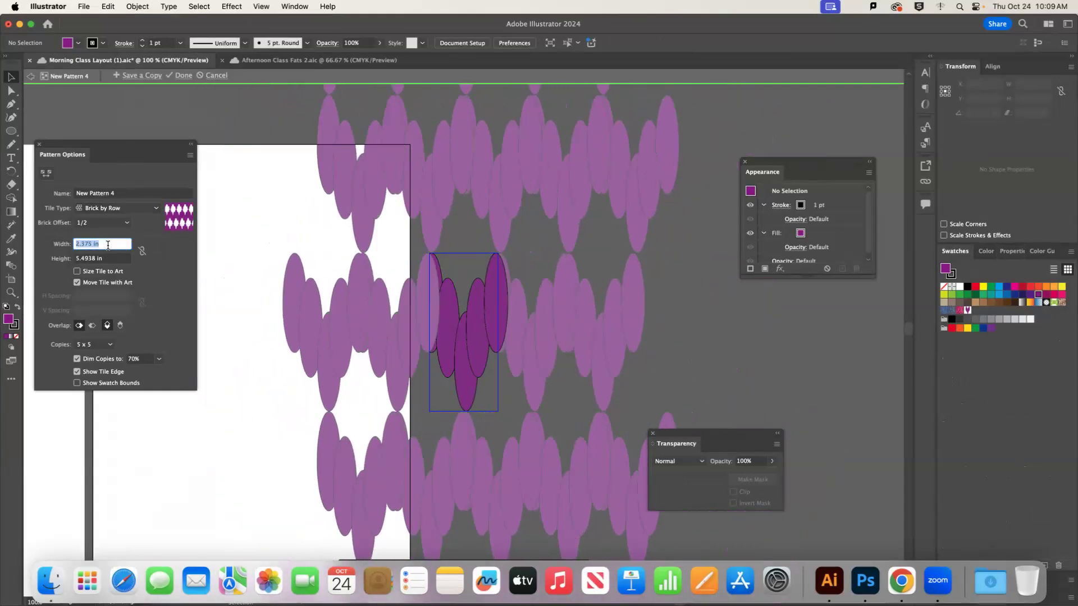
Adjust the pattern tile's height, trying 4.625 in and 6 in and settling on 6.25 in
{"action": "double_click", "coordinate": [114, 259]}
{"action": "type", "text": "4.375"}
{"action": "key", "text": "Return"}
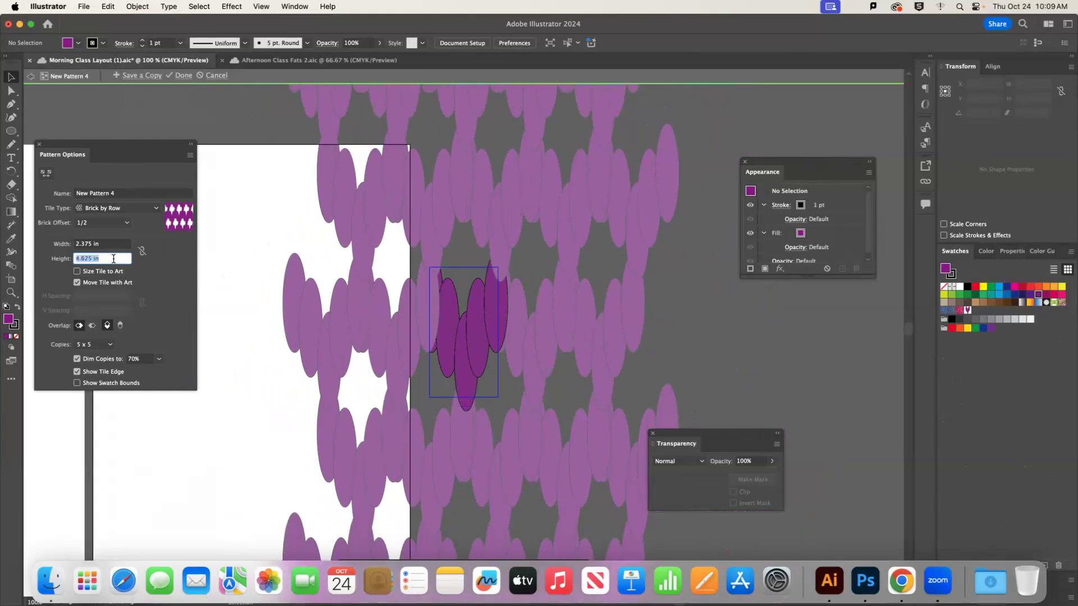
{"action": "type", "text": "6"}
{"action": "key", "text": "Return"}
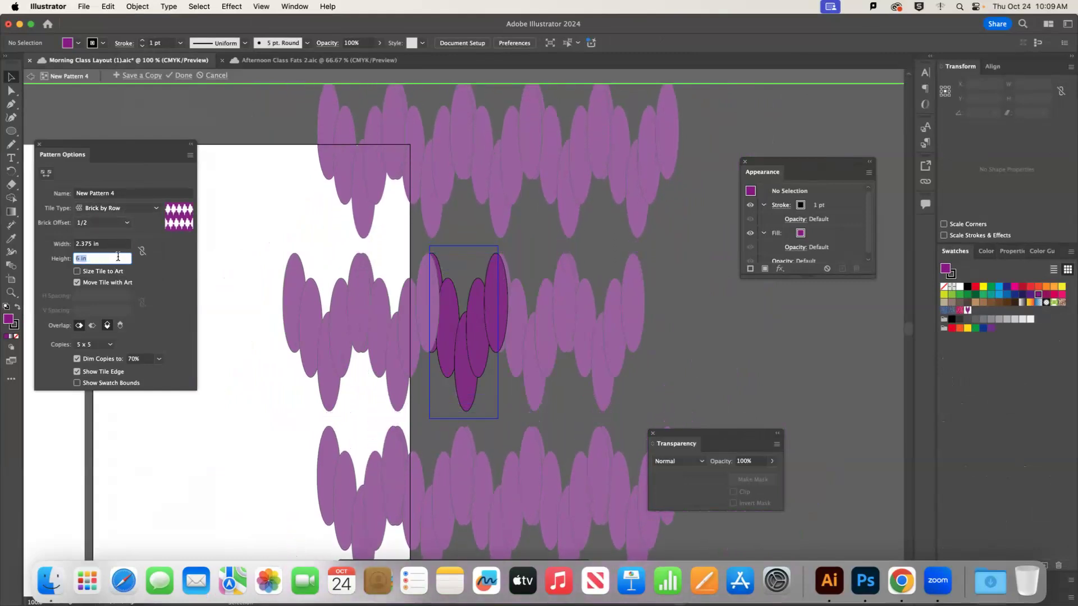
{"action": "type", "text": "6.25"}
{"action": "key", "text": "Return"}
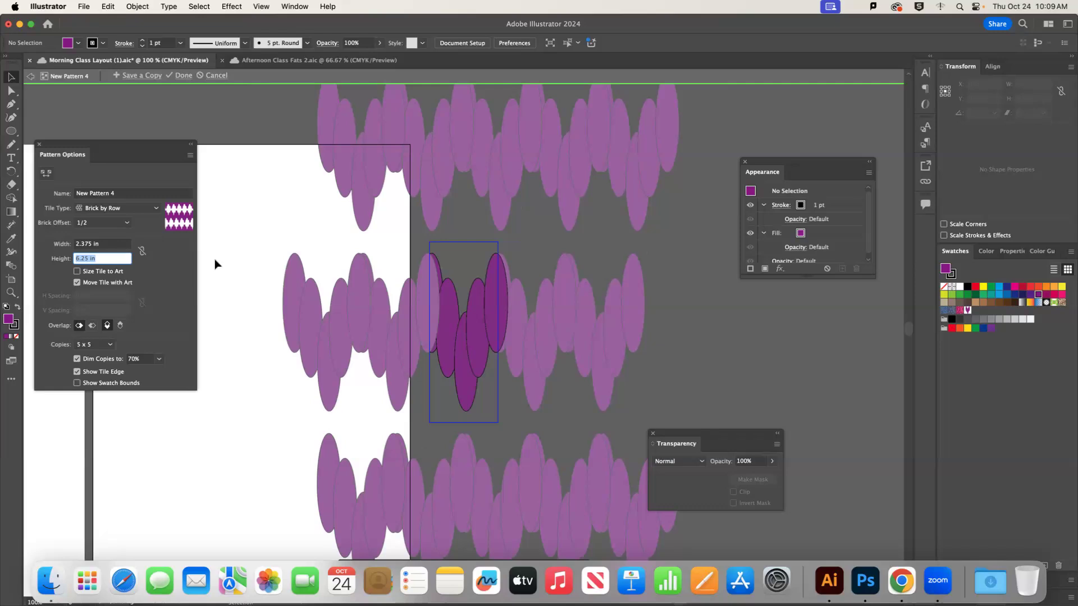
Set the pattern tile's width to 3 in and finish editing the pattern
{"action": "left_click", "coordinate": [112, 243]}
{"action": "type", "text": "3.125"}
{"action": "key", "text": "Return"}
{"action": "type", "text": "3"}
{"action": "key", "text": "Return"}
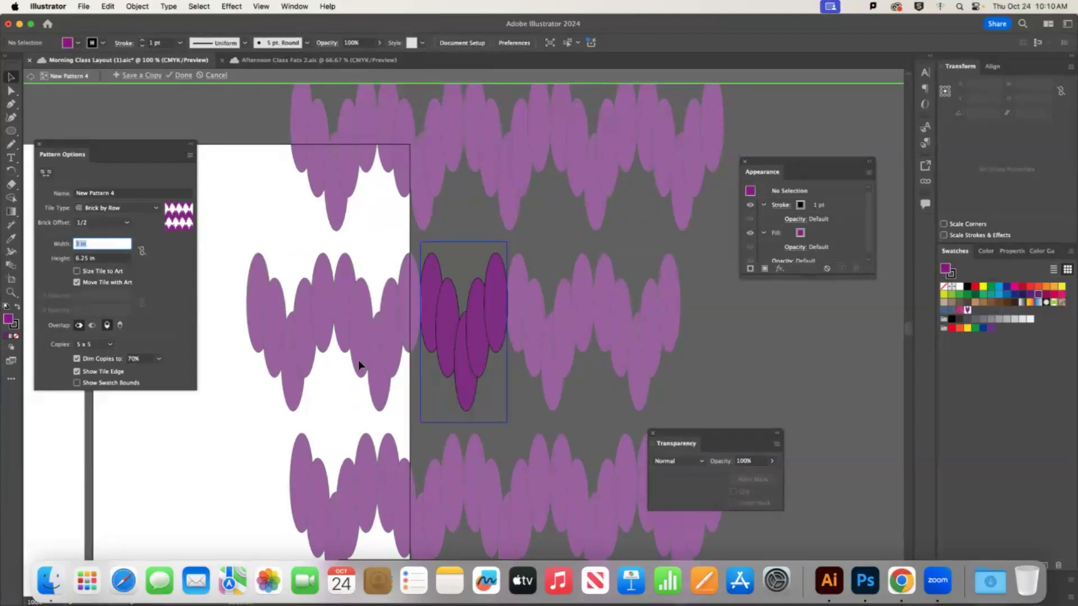
{"action": "left_click", "coordinate": [181, 76]}
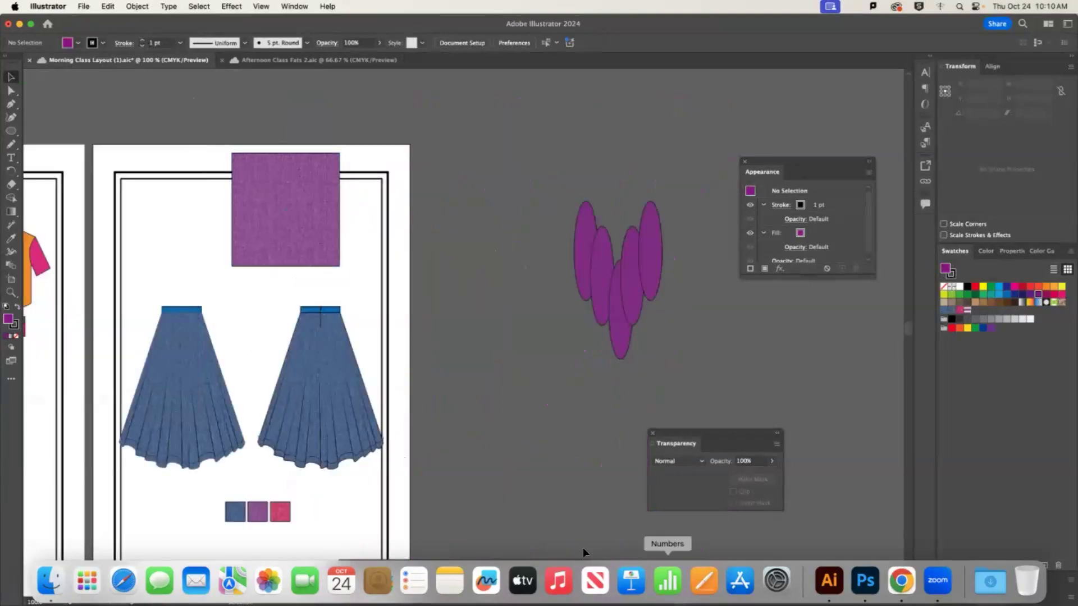
Isolate the front orange T-shirt, paste a copy of its body exactly over the original and fill the copy with the new ellipse pattern
{"action": "scroll", "coordinate": [577, 536], "scroll_direction": "down", "scroll_amount": 1}
{"action": "scroll", "coordinate": [577, 537], "scroll_direction": "down", "scroll_amount": 4}
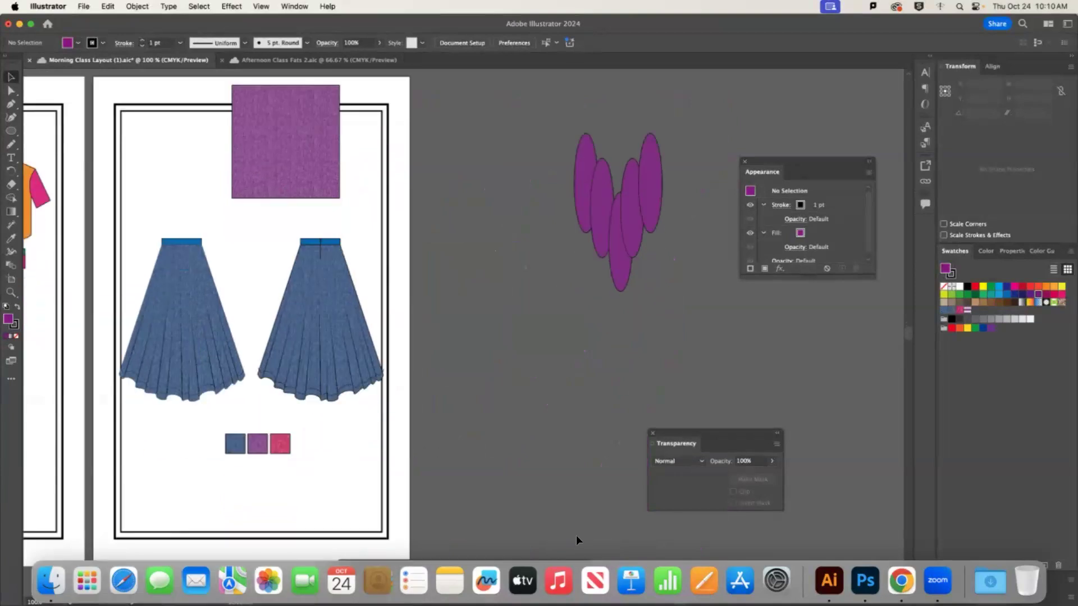
{"action": "scroll", "coordinate": [419, 505], "scroll_direction": "left", "scroll_amount": 10}
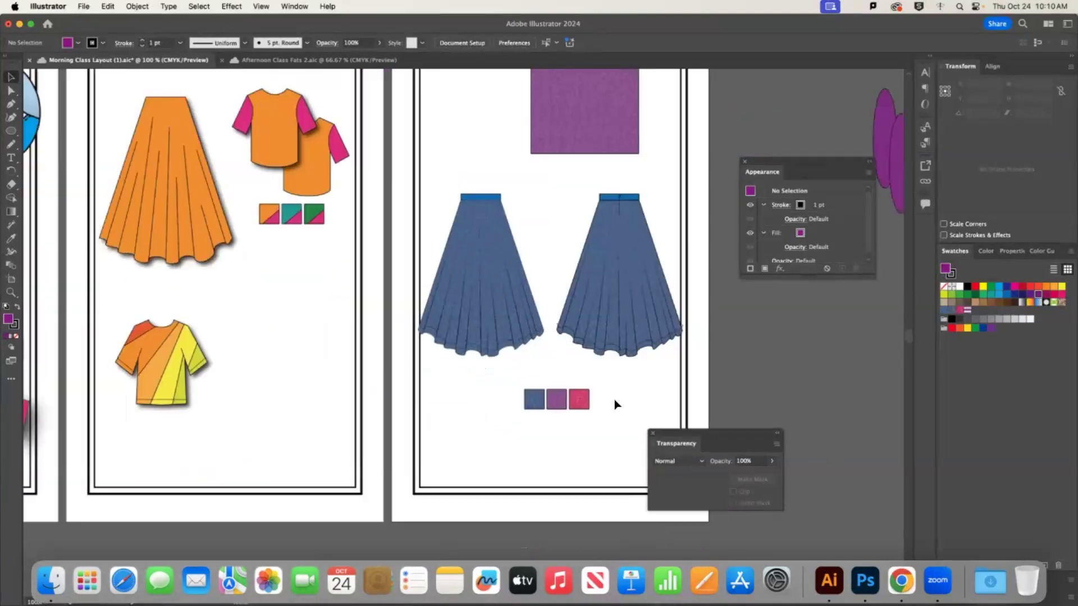
{"action": "scroll", "coordinate": [491, 447], "scroll_direction": "up", "scroll_amount": 2}
{"action": "double_click", "coordinate": [402, 215]}
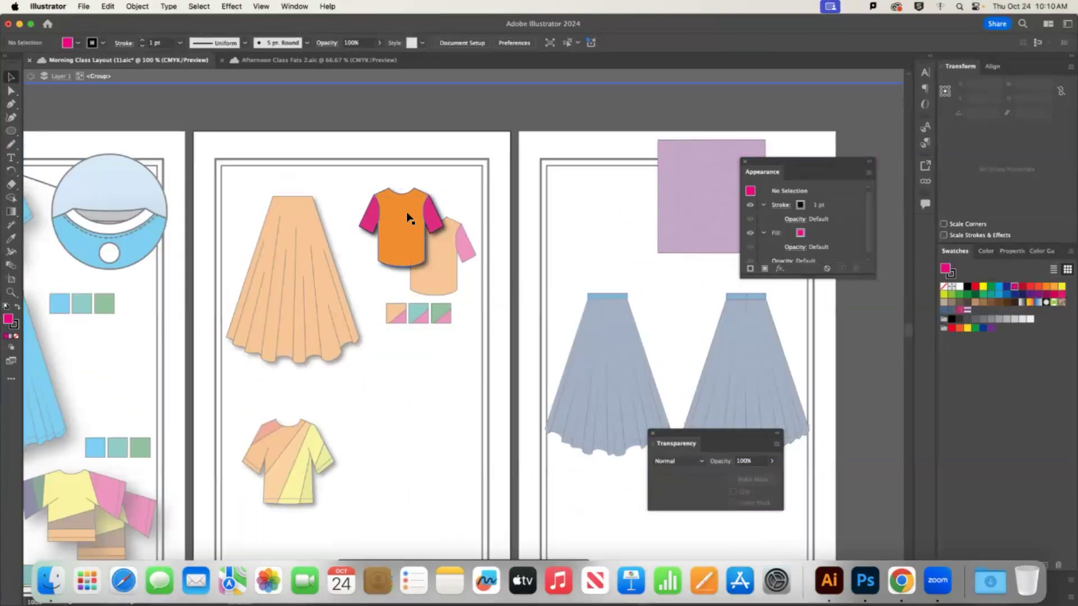
{"action": "left_click", "coordinate": [406, 217]}
{"action": "key", "text": "ctrl+c"}
{"action": "key", "text": "ctrl+v"}
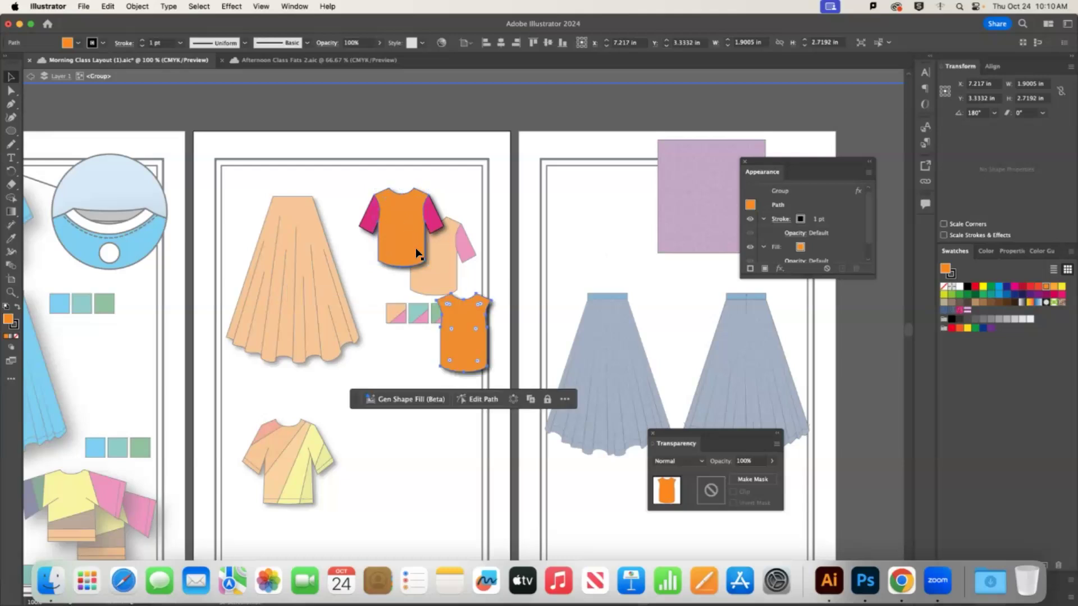
{"action": "left_click_drag", "start_coordinate": [466, 337], "coordinate": [402, 246]}
{"action": "left_click", "coordinate": [968, 313]}
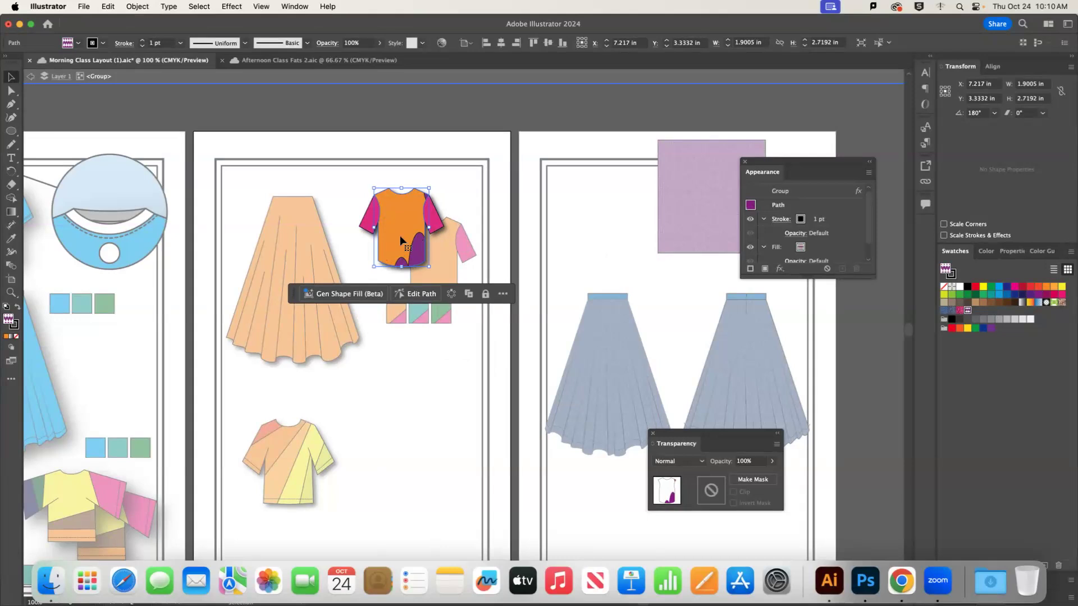
Try scaling only the pattern inside the T-shirt body to 99%, with Transform Objects off, and cancel the scaling
{"action": "right_click", "coordinate": [399, 234]}
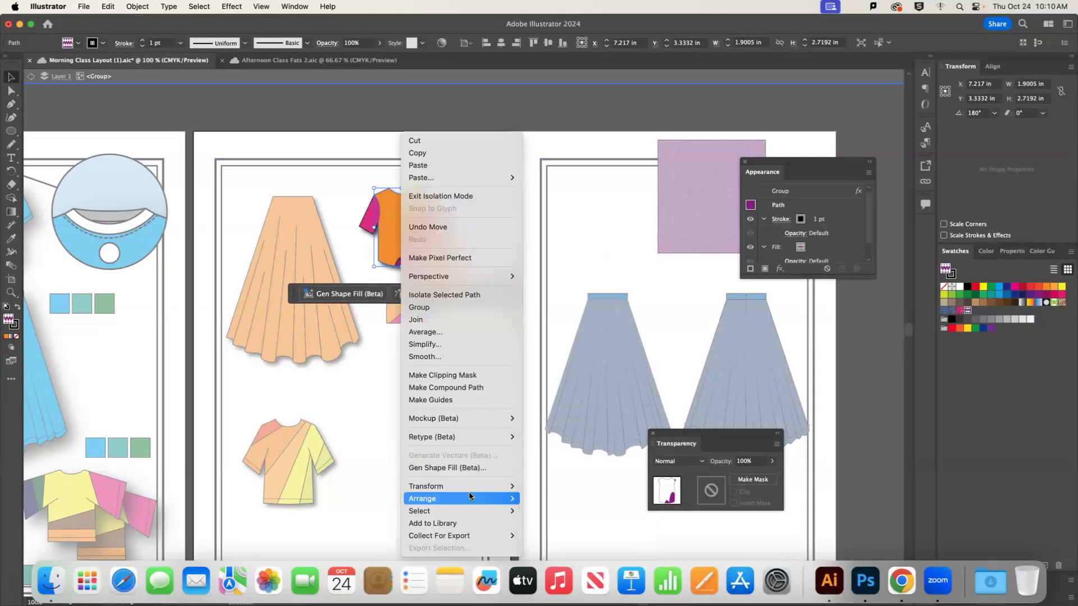
{"action": "mouse_move", "coordinate": [485, 487]}
{"action": "left_click", "coordinate": [551, 499]}
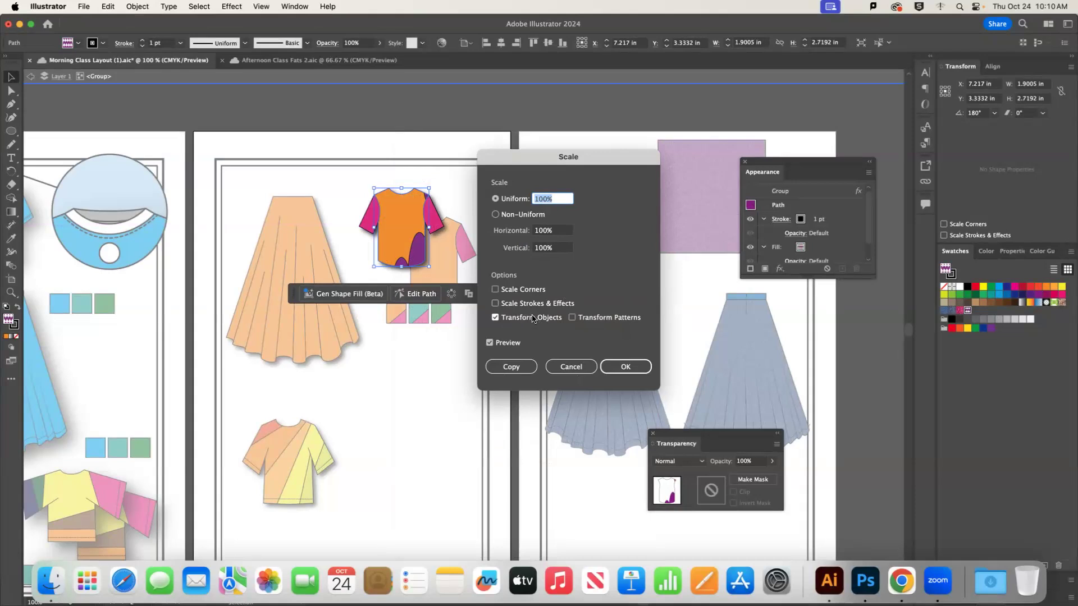
{"action": "left_click", "coordinate": [569, 198]}
{"action": "scroll", "coordinate": [570, 200], "scroll_direction": "down", "scroll_amount": 10}
{"action": "scroll", "coordinate": [565, 197], "scroll_direction": "up", "scroll_amount": 20}
{"action": "scroll", "coordinate": [564, 196], "scroll_direction": "down", "scroll_amount": 20}
{"action": "scroll", "coordinate": [564, 197], "scroll_direction": "down", "scroll_amount": 8}
{"action": "left_click", "coordinate": [517, 318]}
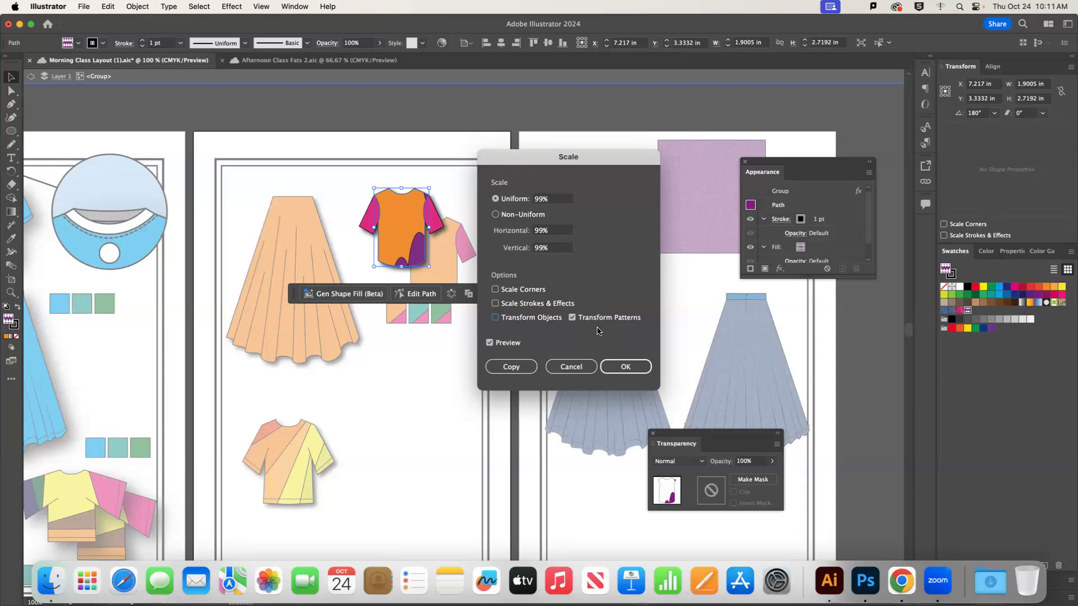
{"action": "left_click", "coordinate": [571, 367]}
{"action": "right_click", "coordinate": [394, 223]}
{"action": "left_click", "coordinate": [379, 175]}
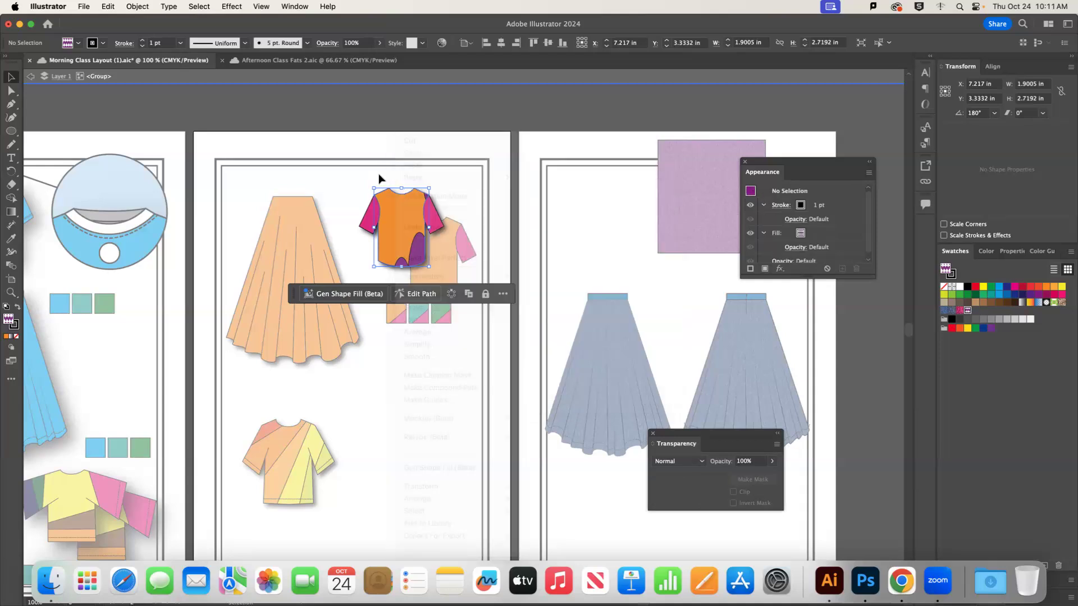
Try uniform pattern-only scaling of 125%, 95% and smaller values on the T-shirt body's fill, and cancel it
{"action": "right_click", "coordinate": [430, 247]}
{"action": "mouse_move", "coordinate": [473, 497]}
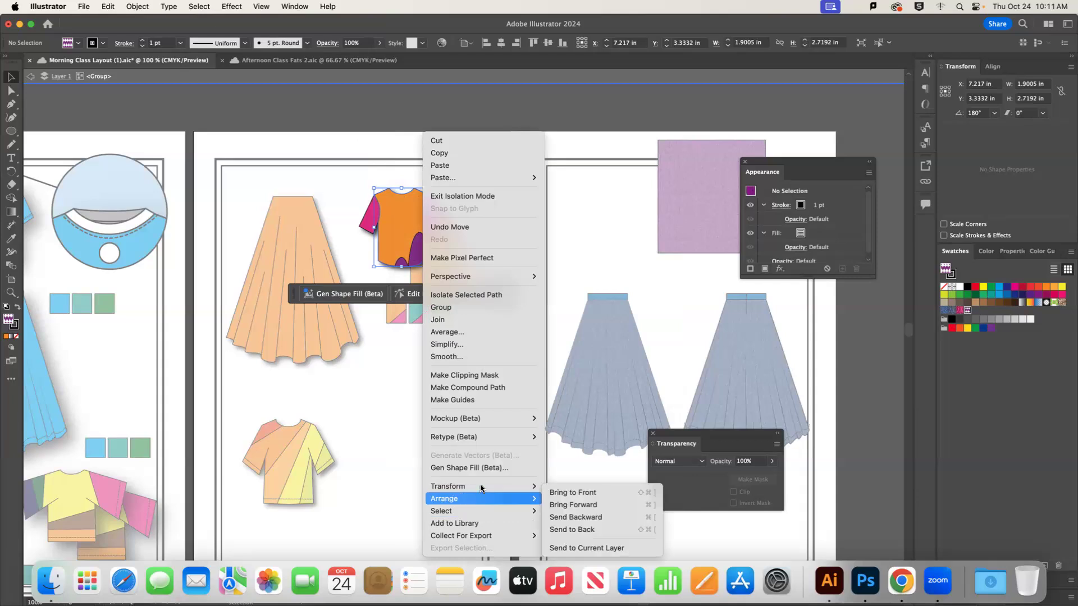
{"action": "left_click", "coordinate": [615, 500]}
{"action": "left_click", "coordinate": [514, 320]}
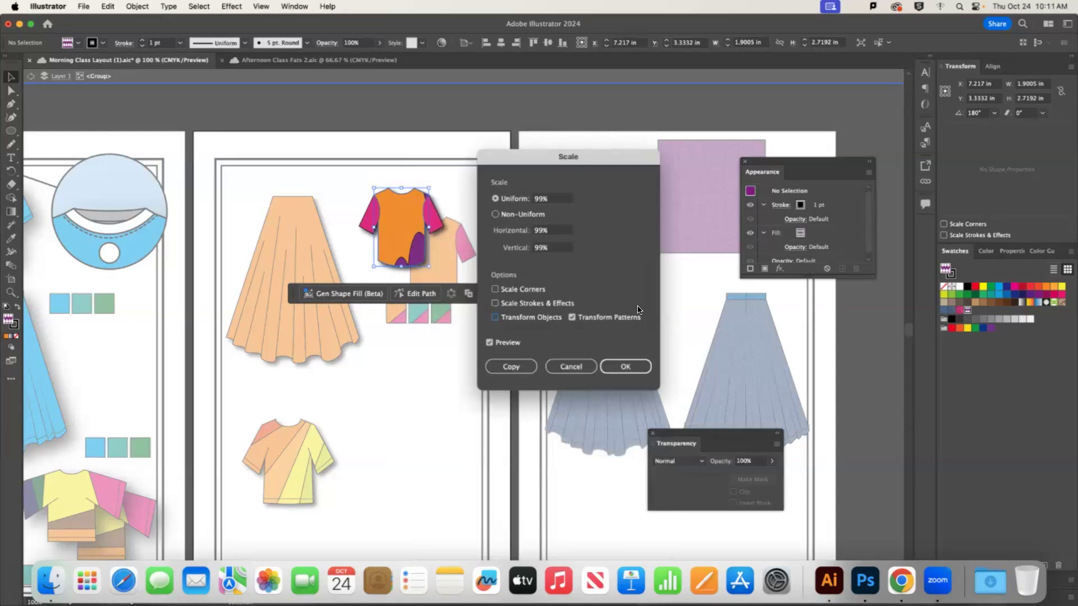
{"action": "double_click", "coordinate": [553, 198]}
{"action": "type", "text": "125"}
{"action": "key", "text": "Tab"}
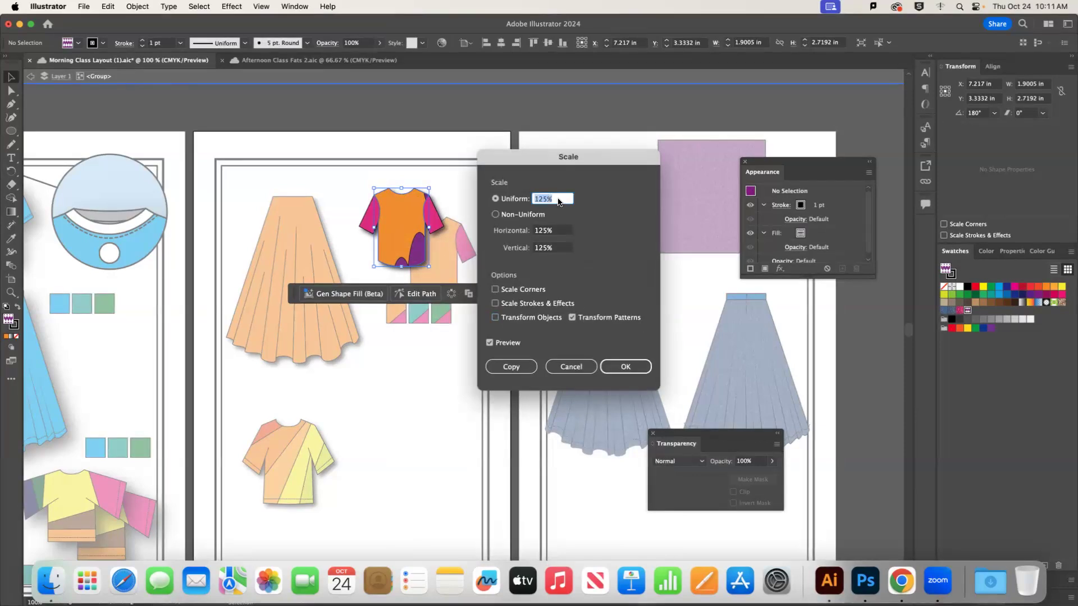
{"action": "type", "text": "95"}
{"action": "key", "text": "Tab"}
{"action": "left_click", "coordinate": [489, 343]}
{"action": "type", "text": "74"}
{"action": "key", "text": "Tab"}
{"action": "type", "text": "69"}
{"action": "key", "text": "Tab"}
{"action": "left_click", "coordinate": [571, 367]}
Reselect the T-shirt body, try shrinking only its pattern to 76% and smaller, and cancel the scaling
{"action": "left_click", "coordinate": [407, 243]}
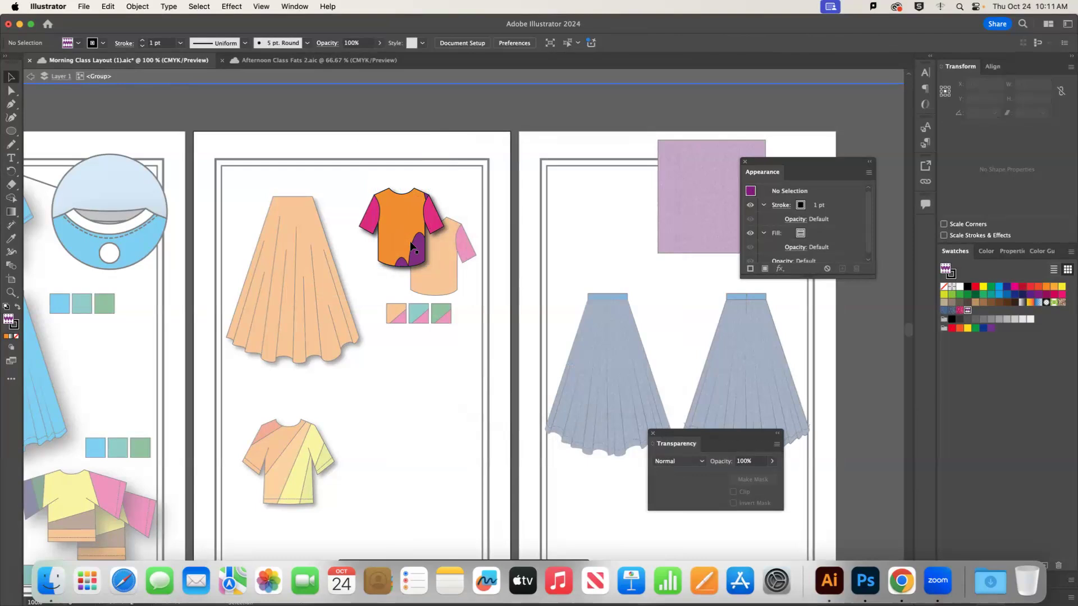
{"action": "right_click", "coordinate": [409, 228]}
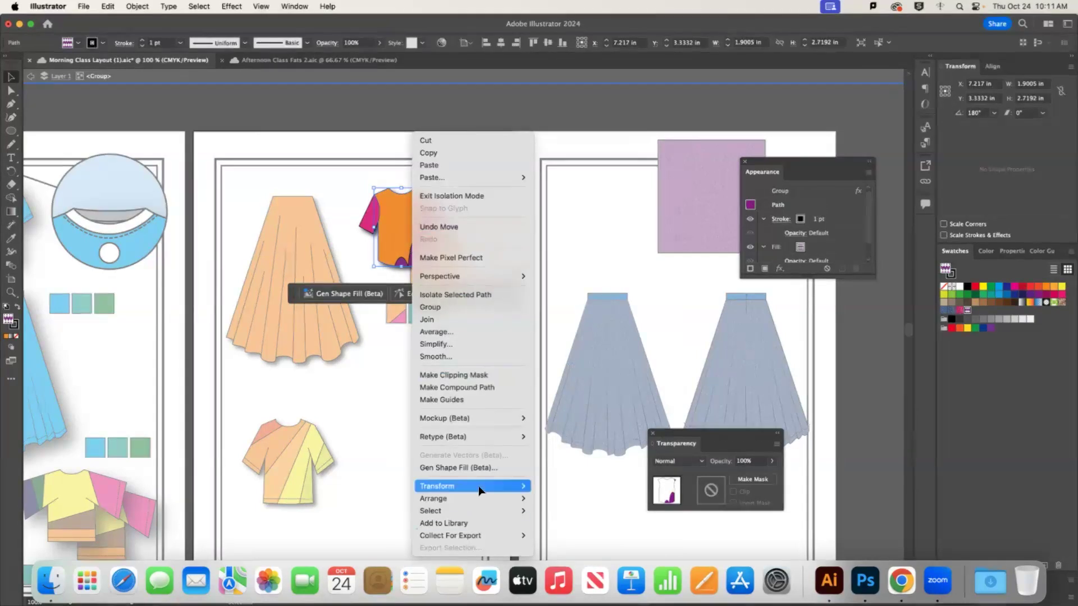
{"action": "mouse_move", "coordinate": [481, 487]}
{"action": "left_click", "coordinate": [561, 499]}
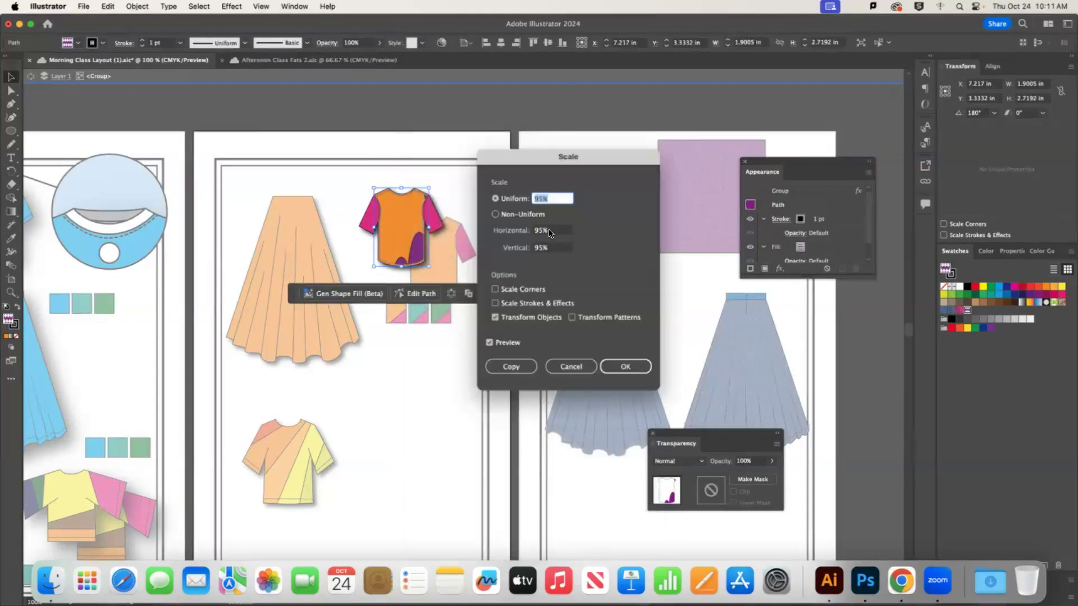
{"action": "left_click", "coordinate": [532, 317]}
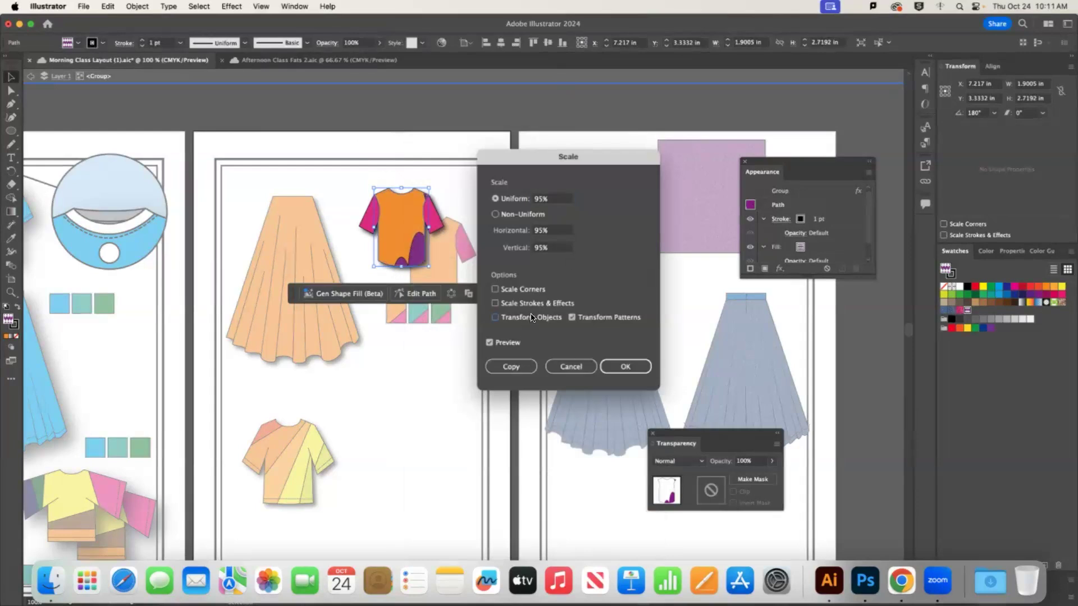
{"action": "double_click", "coordinate": [553, 200]}
{"action": "type", "text": "70"}
{"action": "key", "text": "Tab"}
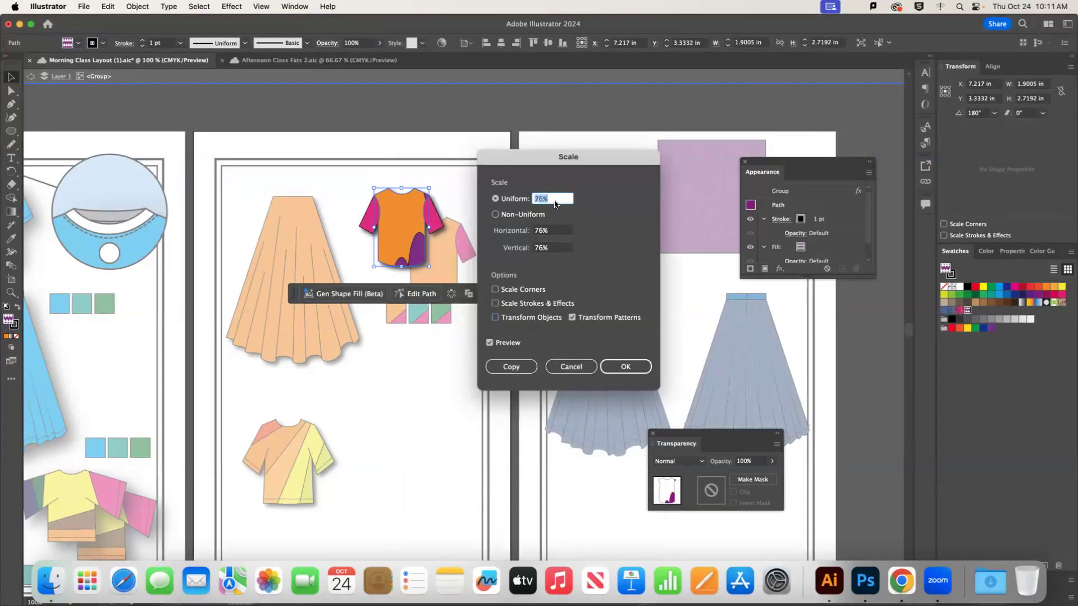
{"action": "left_click", "coordinate": [505, 343]}
{"action": "type", "text": "59"}
{"action": "key", "text": "Tab"}
{"action": "left_click", "coordinate": [583, 365]}
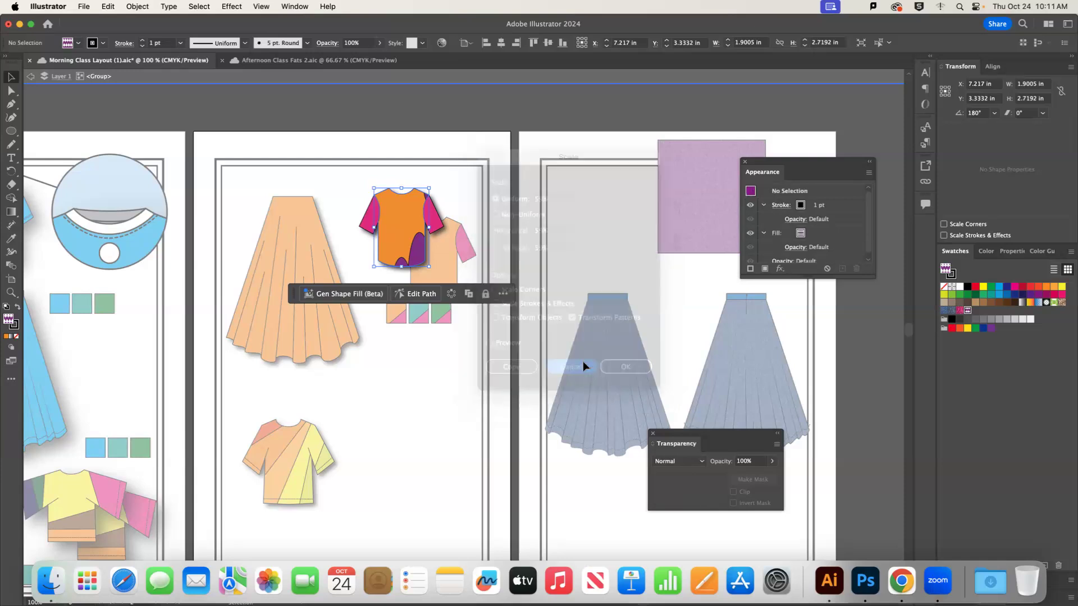
Deselect the T-shirt body and exit isolation mode
{"action": "left_click", "coordinate": [487, 191]}
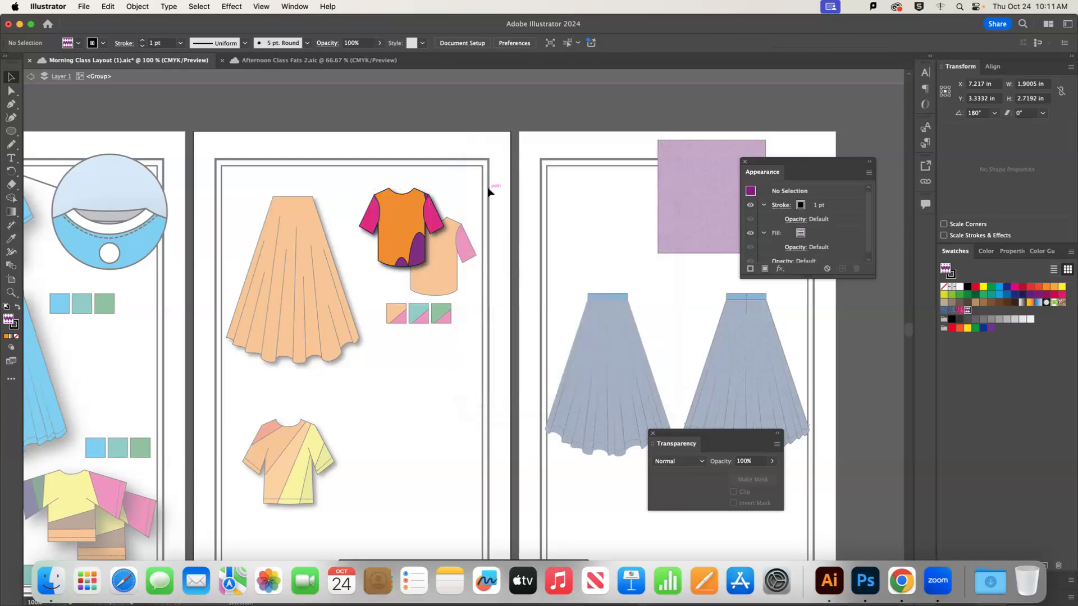
{"action": "double_click", "coordinate": [482, 192]}
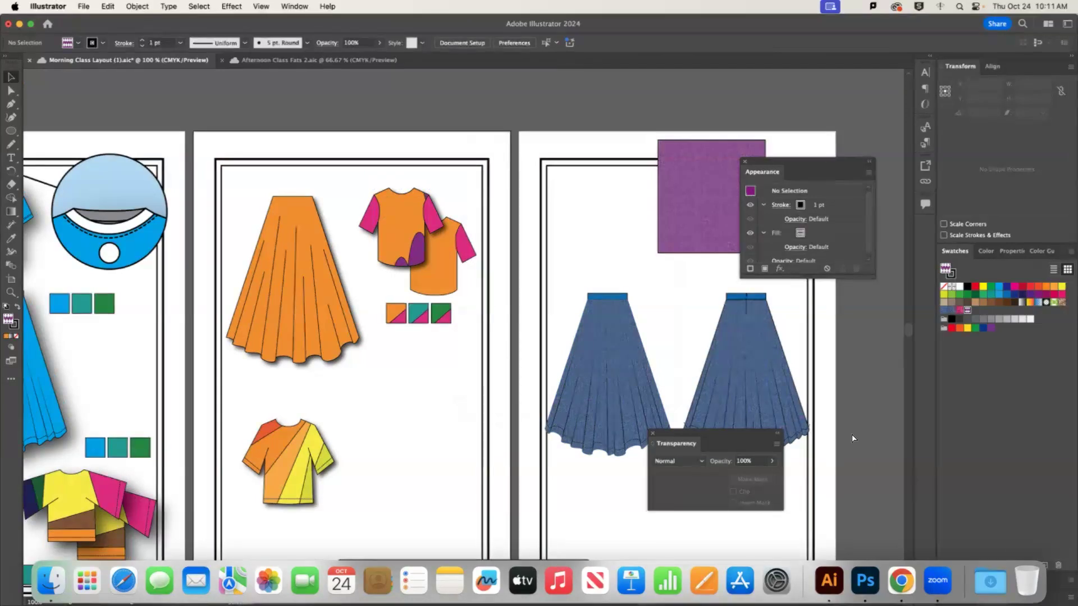
Scale the purple ellipse motif down to about 0.96 by 1.72 in and move it above the second artboard
{"action": "key", "text": "super+minus"}
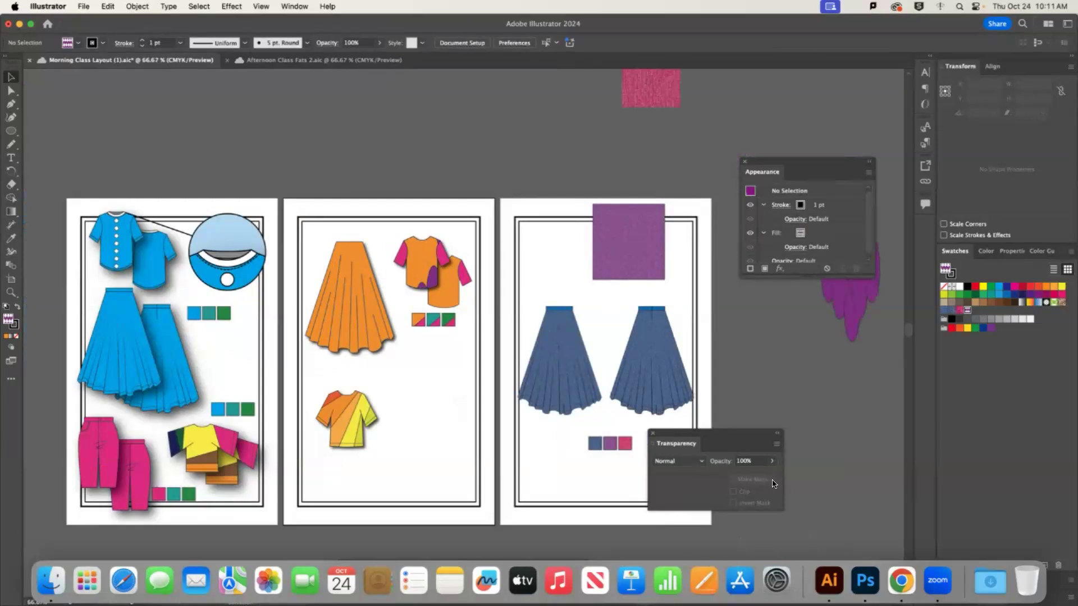
{"action": "left_click_drag", "start_coordinate": [809, 162], "coordinate": [711, 88]}
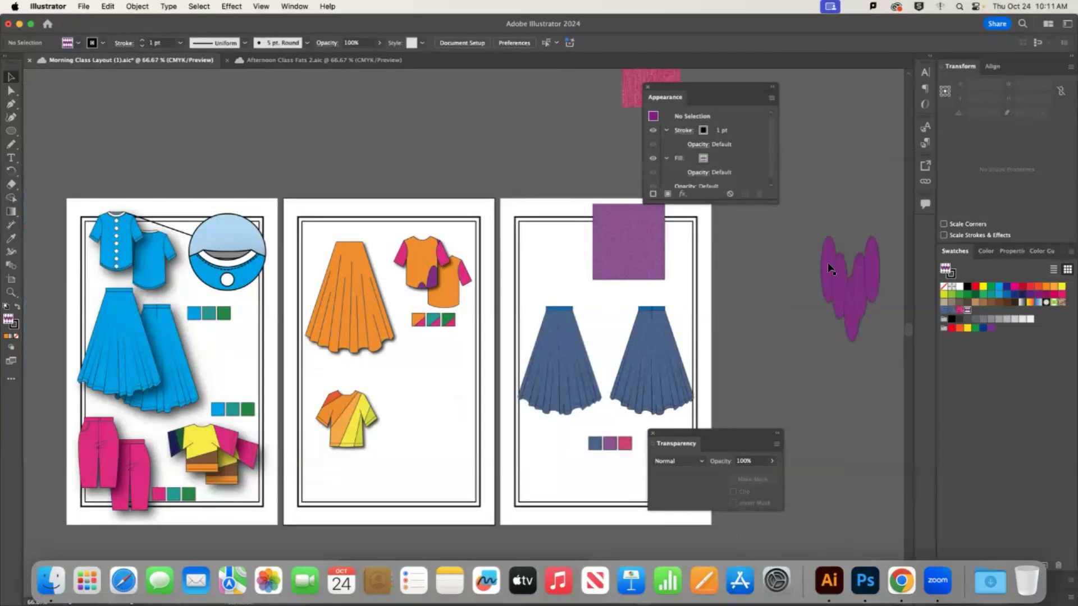
{"action": "left_click_drag", "start_coordinate": [888, 355], "coordinate": [812, 232]}
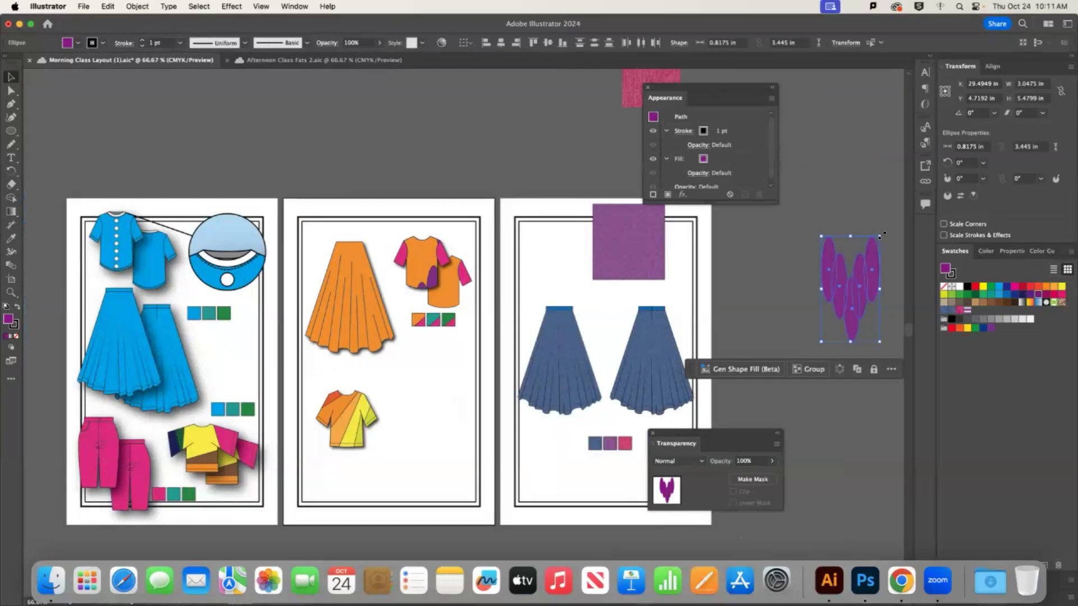
{"action": "left_click_drag", "start_coordinate": [881, 234], "coordinate": [840, 308]}
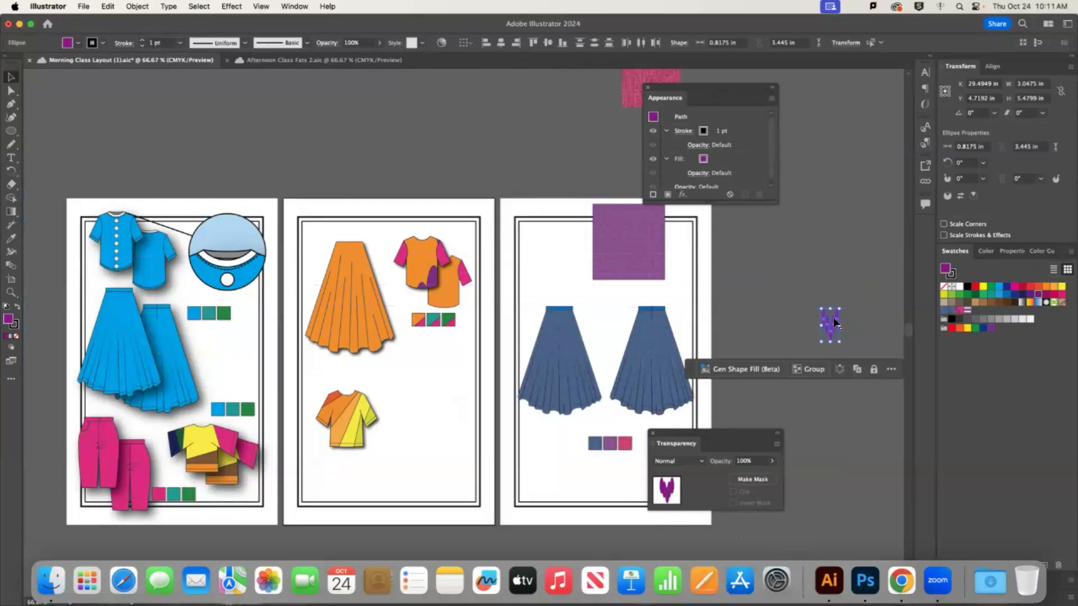
{"action": "left_click_drag", "start_coordinate": [465, 296], "coordinate": [502, 107]}
Make a pattern swatch from the small purple motif with the default grid tiling and finish pattern editing
{"action": "left_click", "coordinate": [137, 6]}
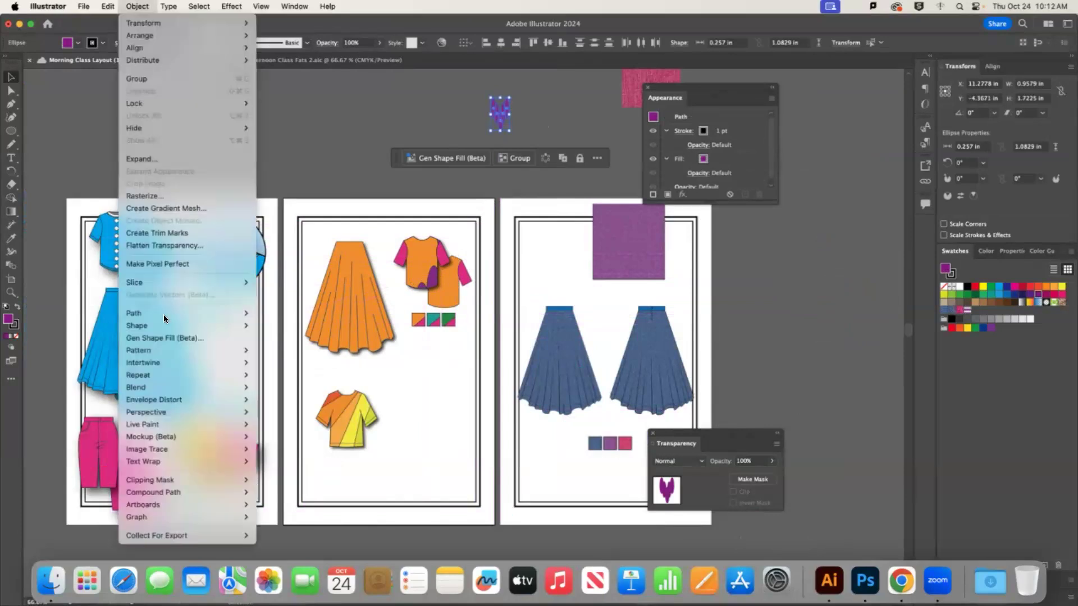
{"action": "mouse_move", "coordinate": [214, 351]}
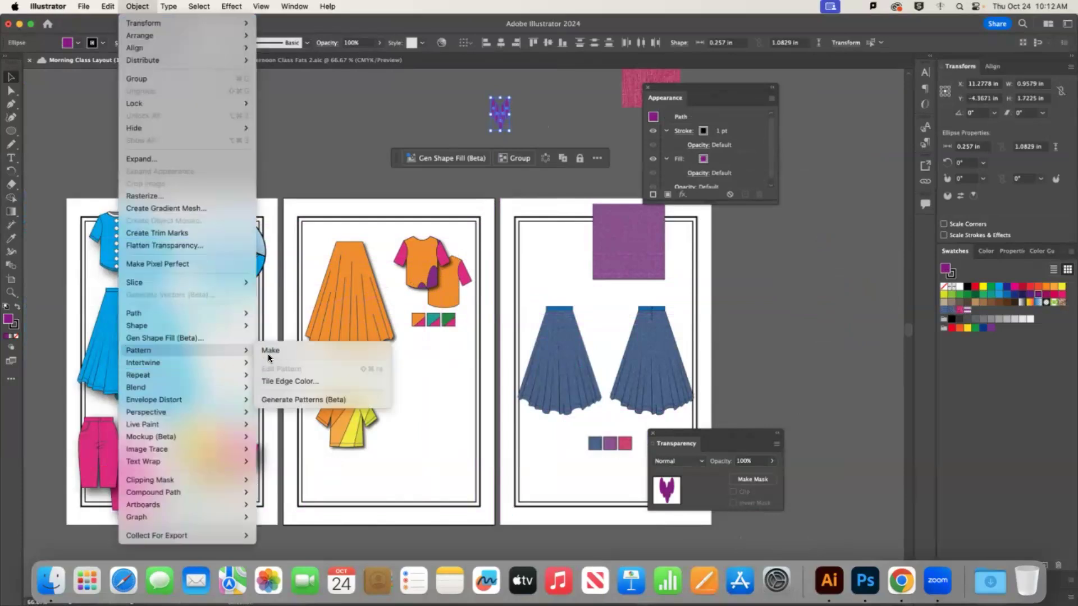
{"action": "left_click", "coordinate": [270, 351]}
{"action": "left_click", "coordinate": [647, 339]}
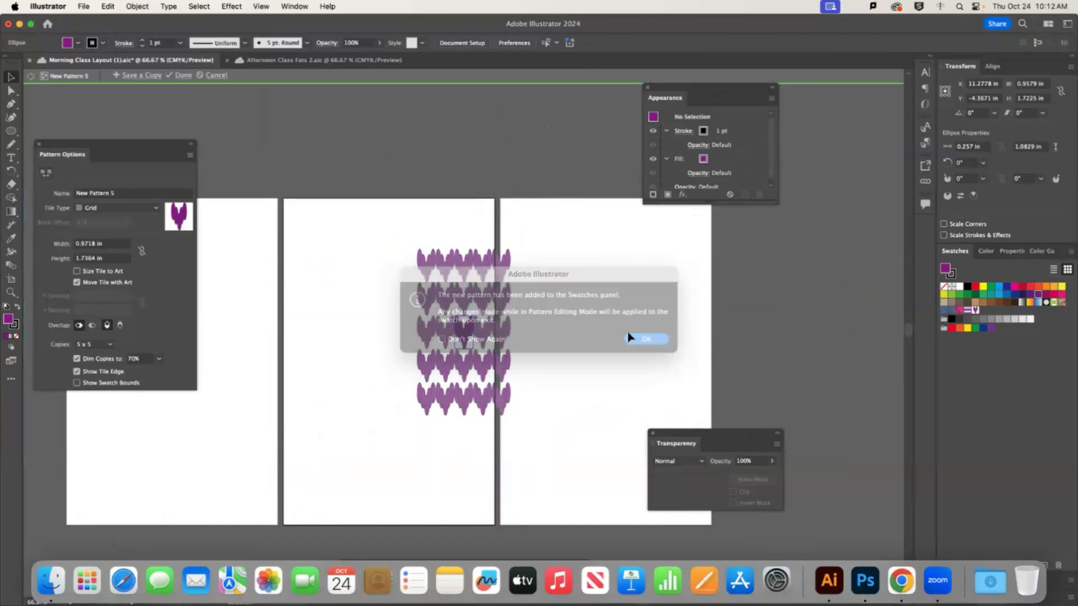
{"action": "left_click", "coordinate": [181, 75]}
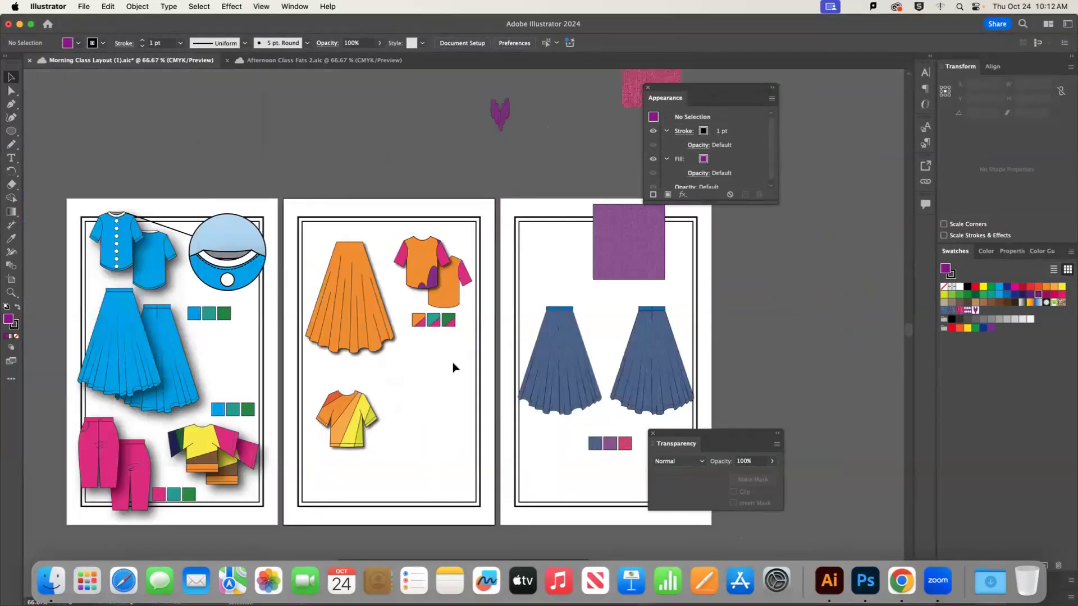
Try applying the new motif pattern to the whole front T-shirt group on the second artboard, and undo it
{"action": "left_click", "coordinate": [420, 263]}
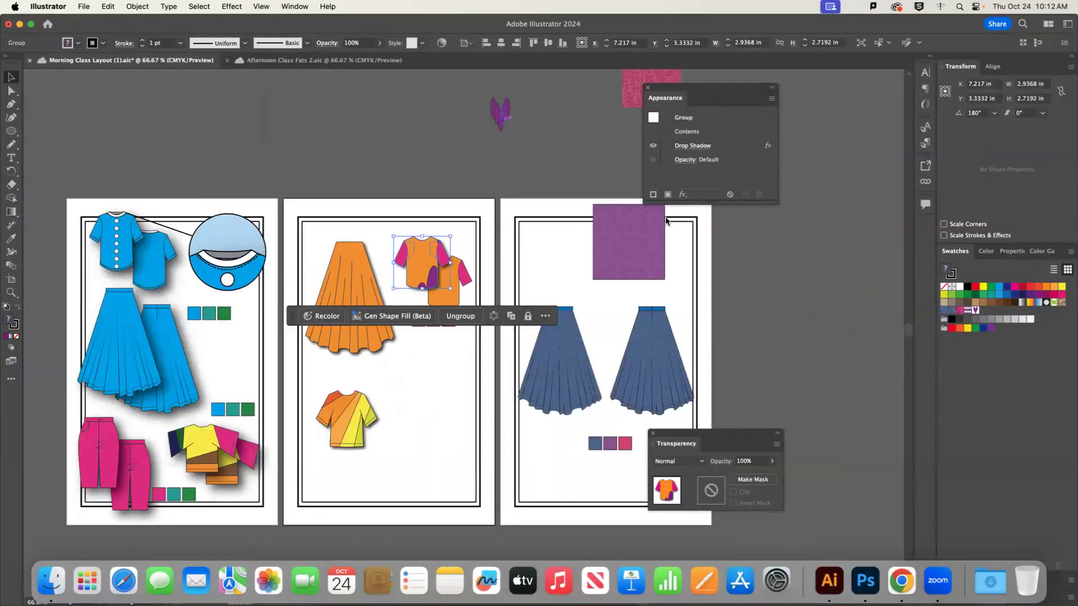
{"action": "left_click", "coordinate": [976, 310]}
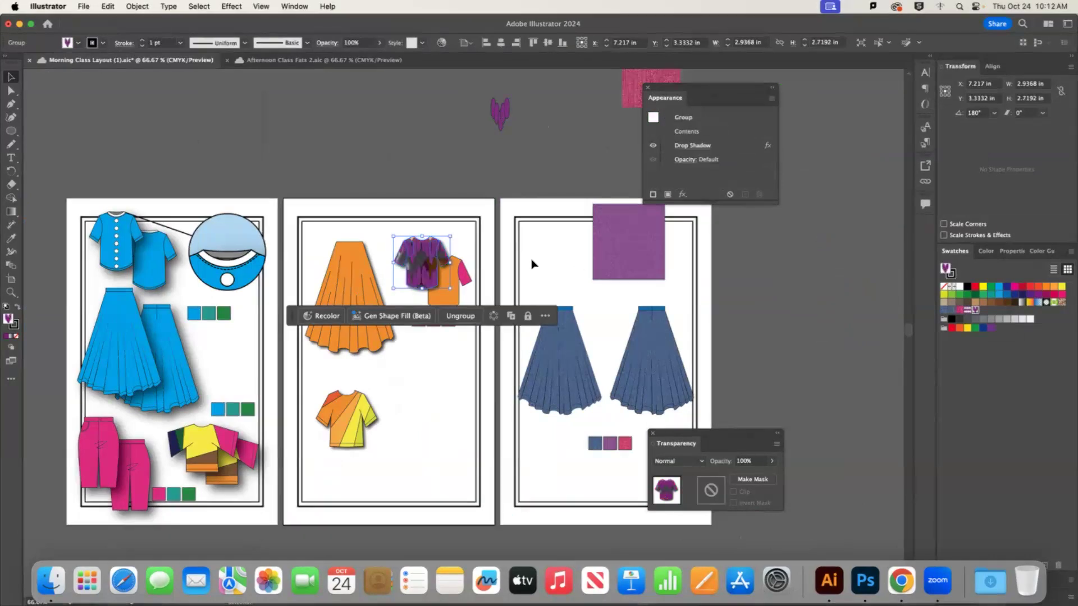
{"action": "key", "text": "super+z"}
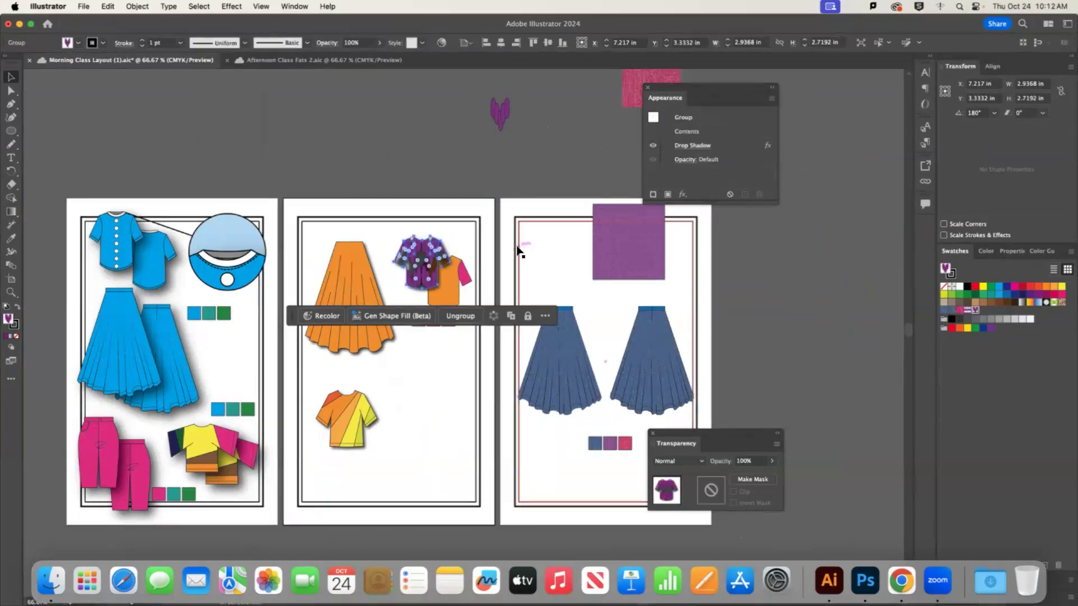
Isolate the front T-shirt group, fill only its orange body with the new motif pattern, and exit isolation mode
{"action": "double_click", "coordinate": [420, 263]}
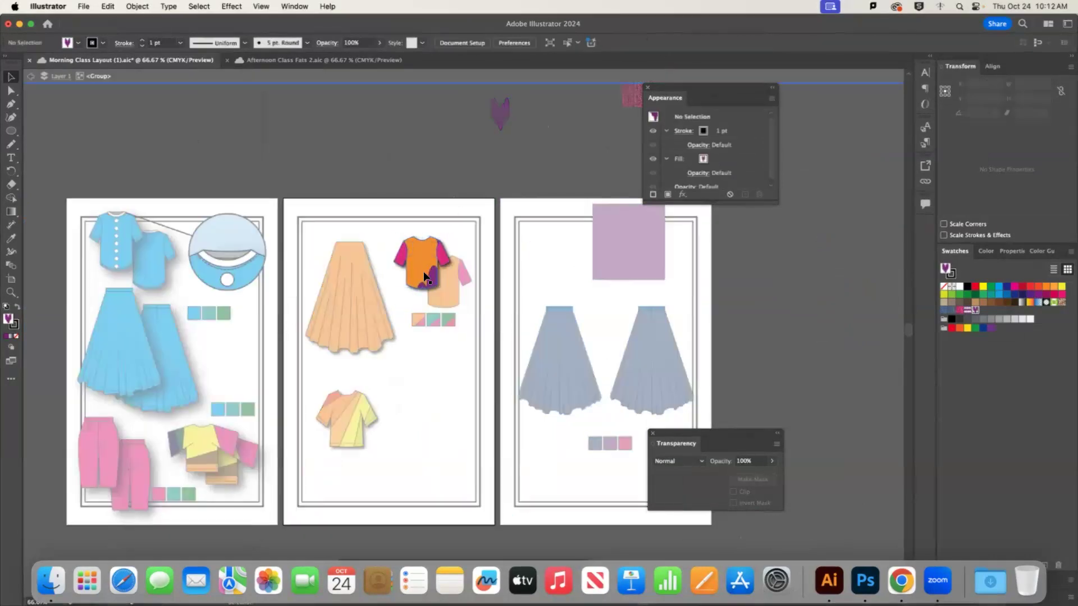
{"action": "left_click", "coordinate": [976, 310]}
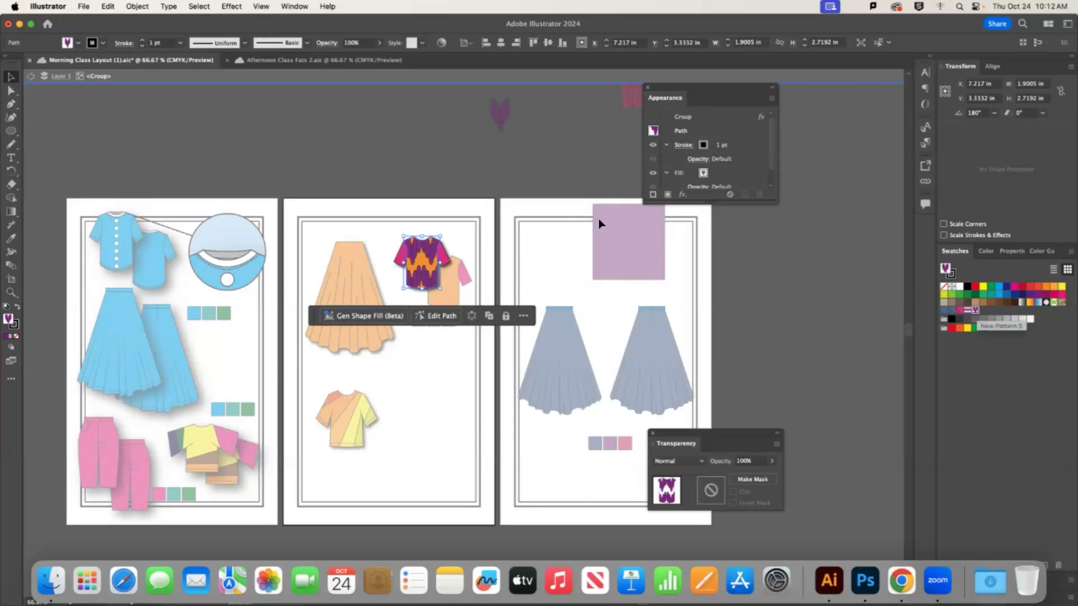
{"action": "left_click", "coordinate": [541, 227]}
{"action": "double_click", "coordinate": [541, 228]}
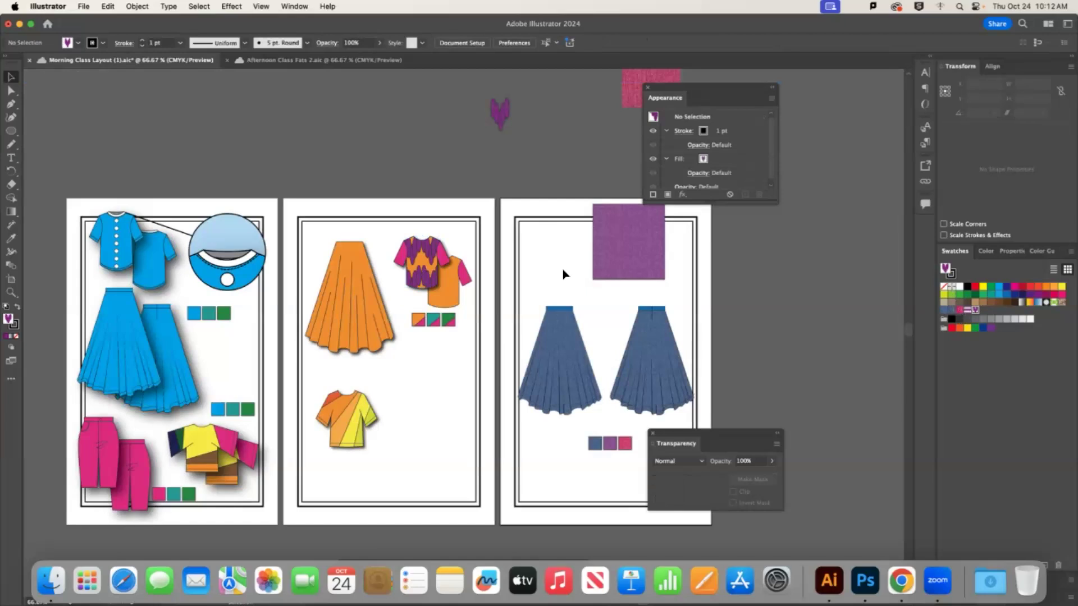
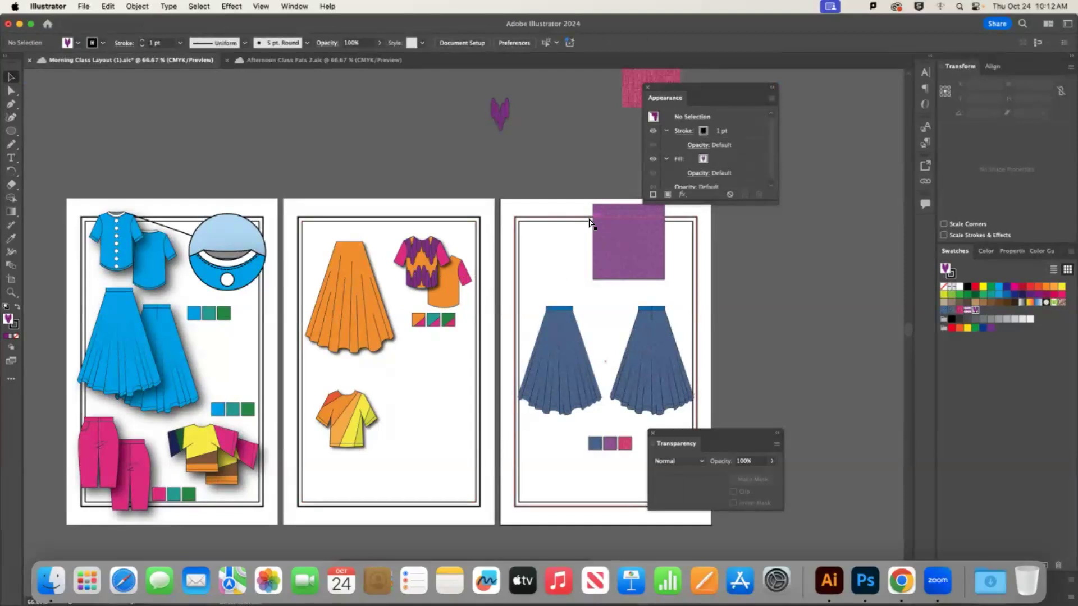
Dock the floating Appearance and Transparency panels as icons so the artboards are unobstructed
{"action": "key", "text": "super+minus"}
{"action": "left_click_drag", "start_coordinate": [708, 90], "coordinate": [925, 227]}
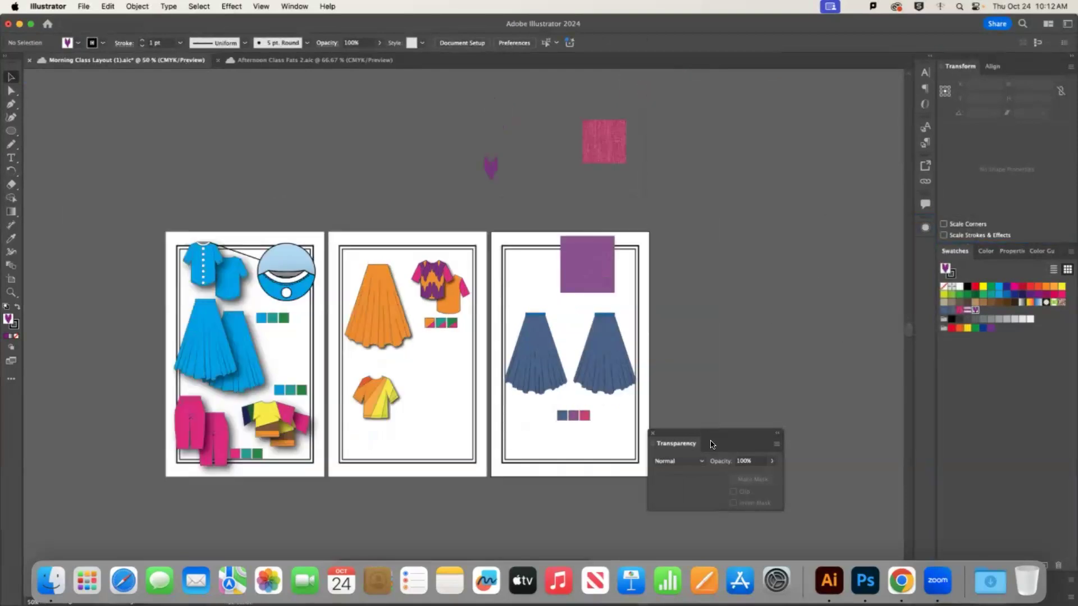
{"action": "left_click_drag", "start_coordinate": [713, 437], "coordinate": [911, 243]}
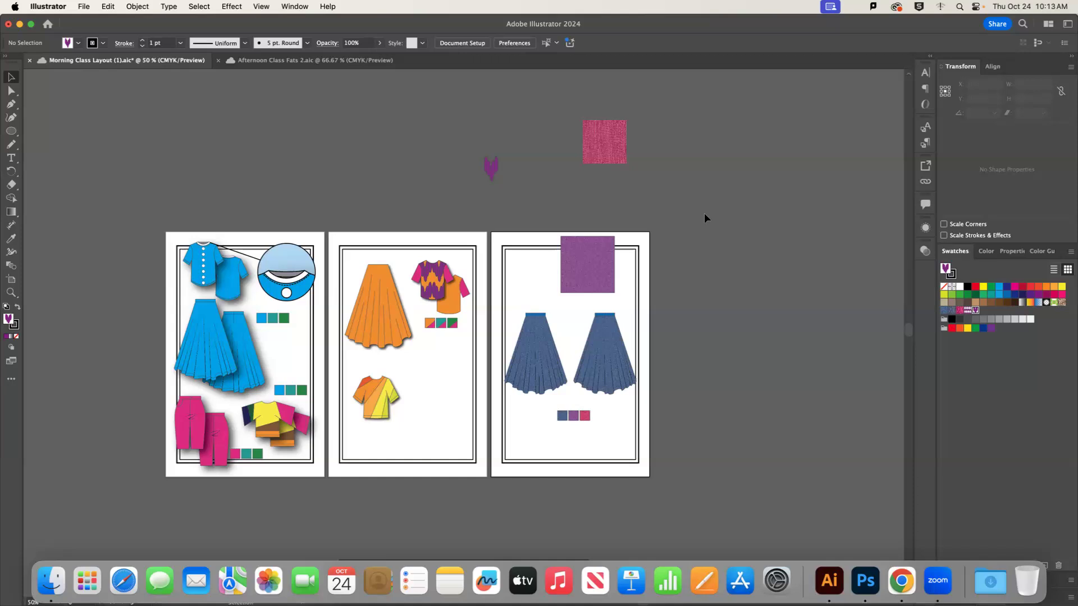
Switch to Chrome, search Google for "FABRIC SWATCH", and show the image results
{"action": "left_click", "coordinate": [900, 580]}
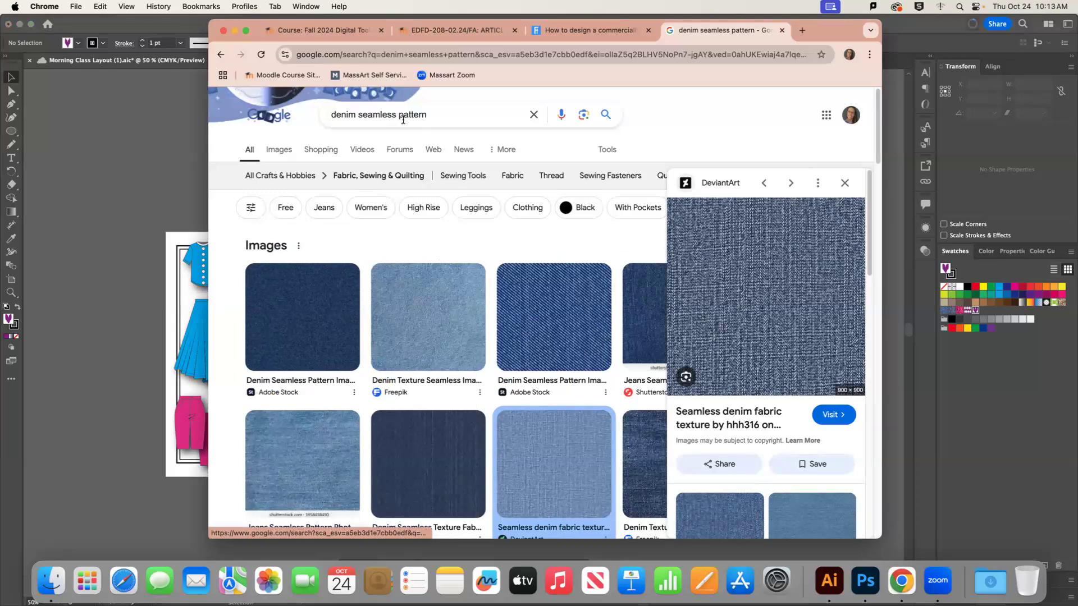
{"action": "left_click_drag", "start_coordinate": [430, 115], "coordinate": [309, 116]}
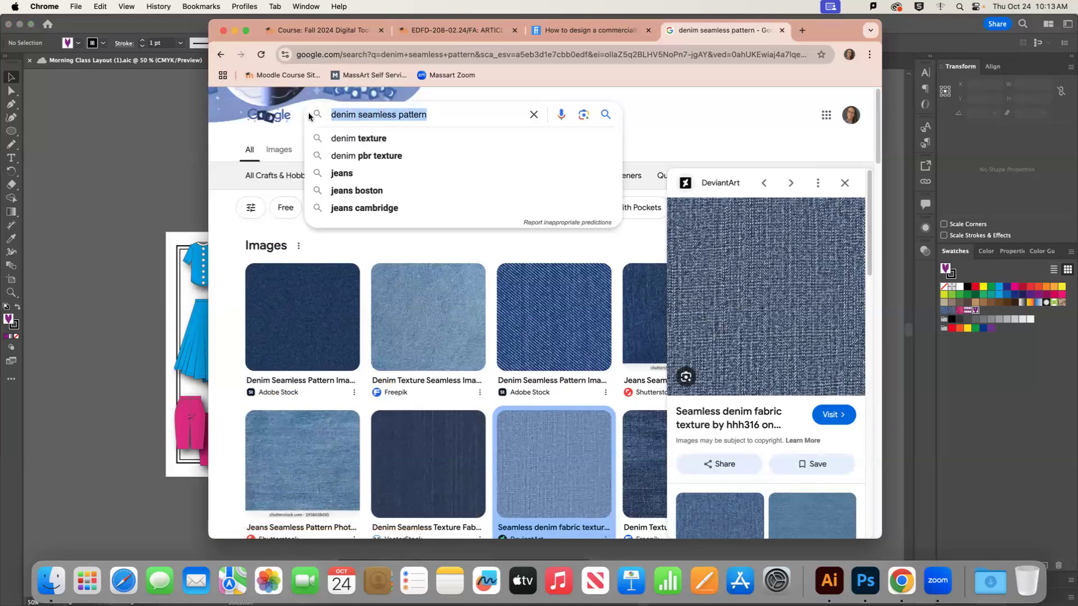
{"action": "type", "text": "FAS"}
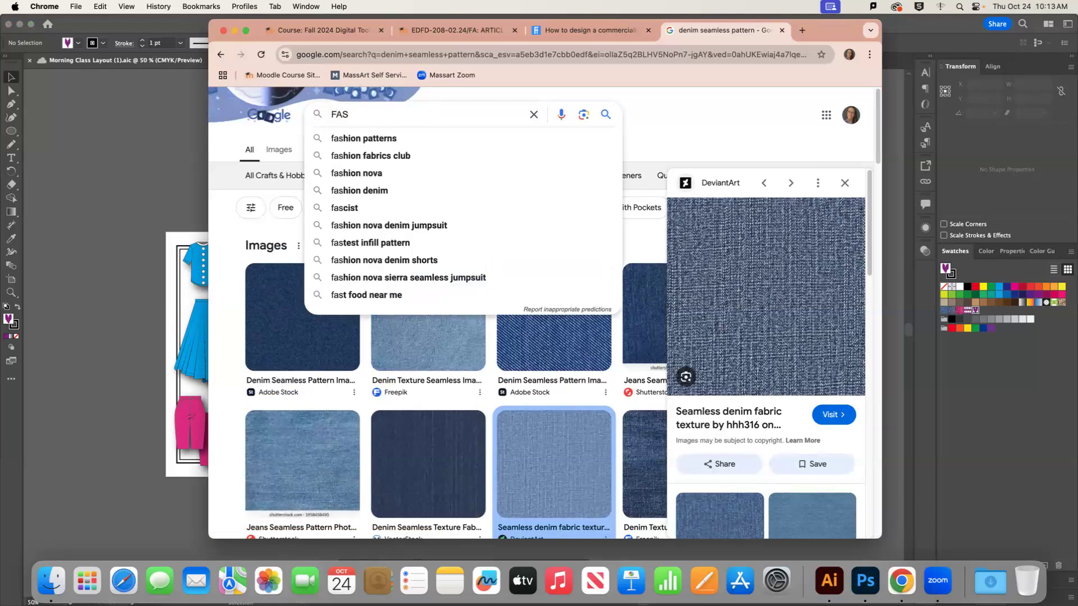
{"action": "key", "text": "BackSpace"}
{"action": "type", "text": "BRI"}
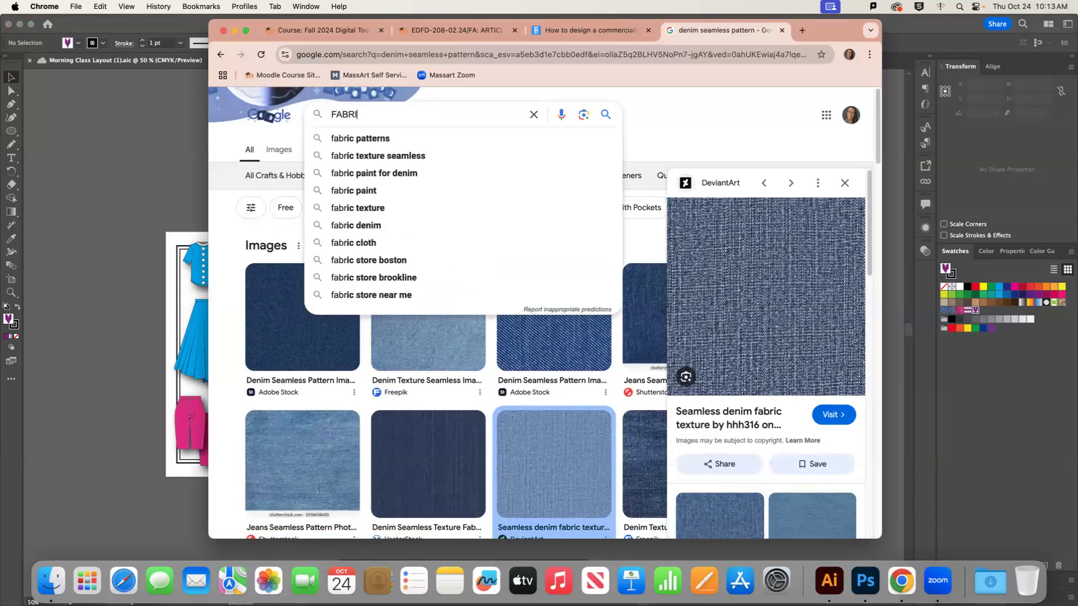
{"action": "type", "text": "C SWATCH"}
{"action": "key", "text": "Return"}
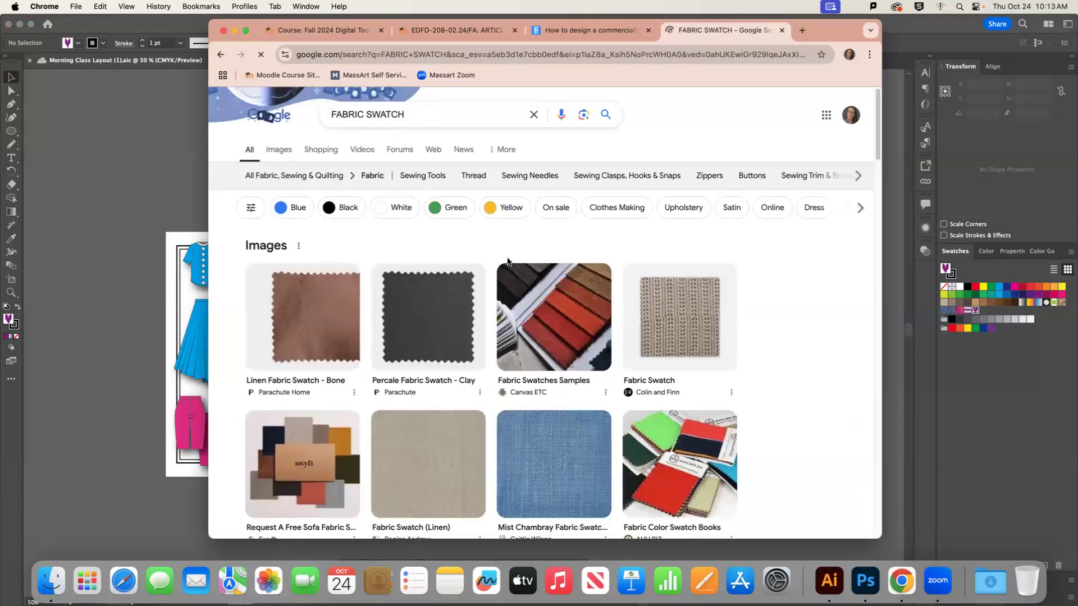
{"action": "scroll", "coordinate": [526, 273], "scroll_direction": "down", "scroll_amount": 5}
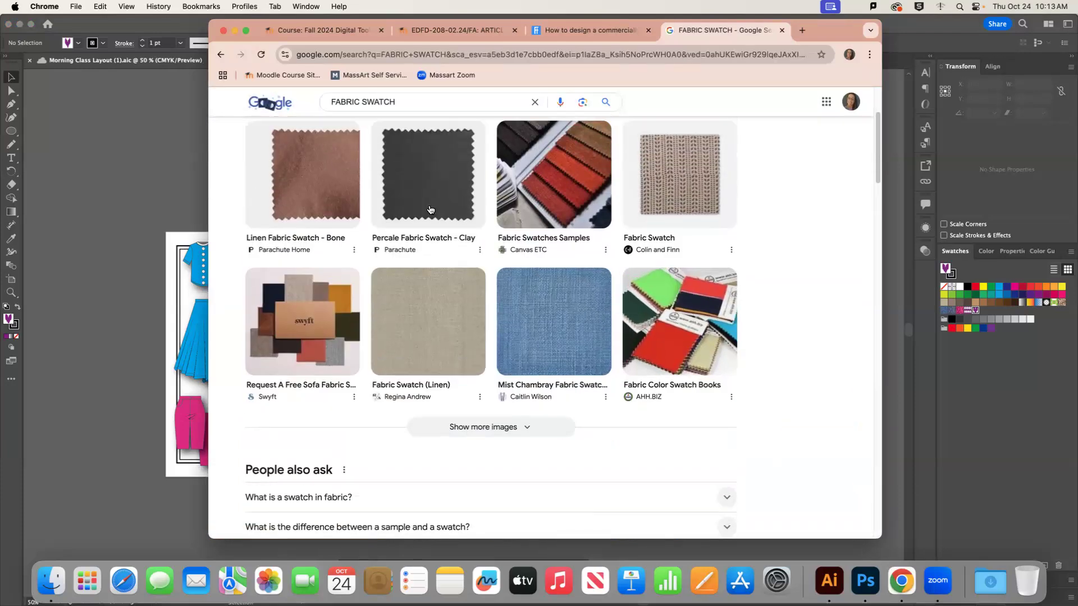
{"action": "scroll", "coordinate": [302, 152], "scroll_direction": "up", "scroll_amount": 3}
{"action": "scroll", "coordinate": [302, 153], "scroll_direction": "up", "scroll_amount": 2}
{"action": "left_click", "coordinate": [272, 150]}
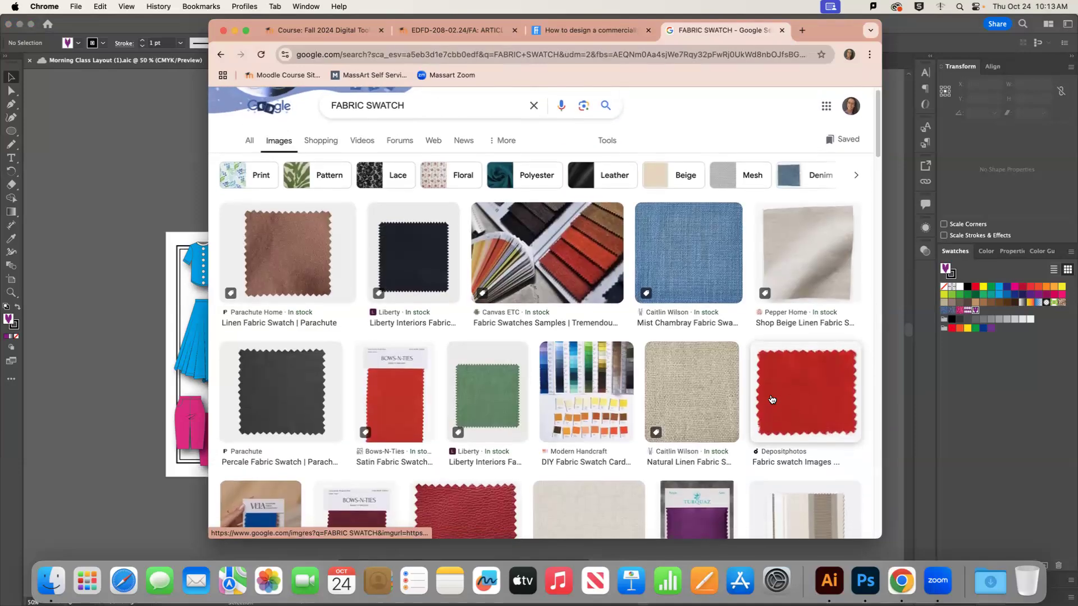
Preview the green Liberty fabric swatch and the beige Pepper Home linen swatch in the image results
{"action": "scroll", "coordinate": [773, 398], "scroll_direction": "down", "scroll_amount": 2}
{"action": "scroll", "coordinate": [773, 398], "scroll_direction": "down", "scroll_amount": 1}
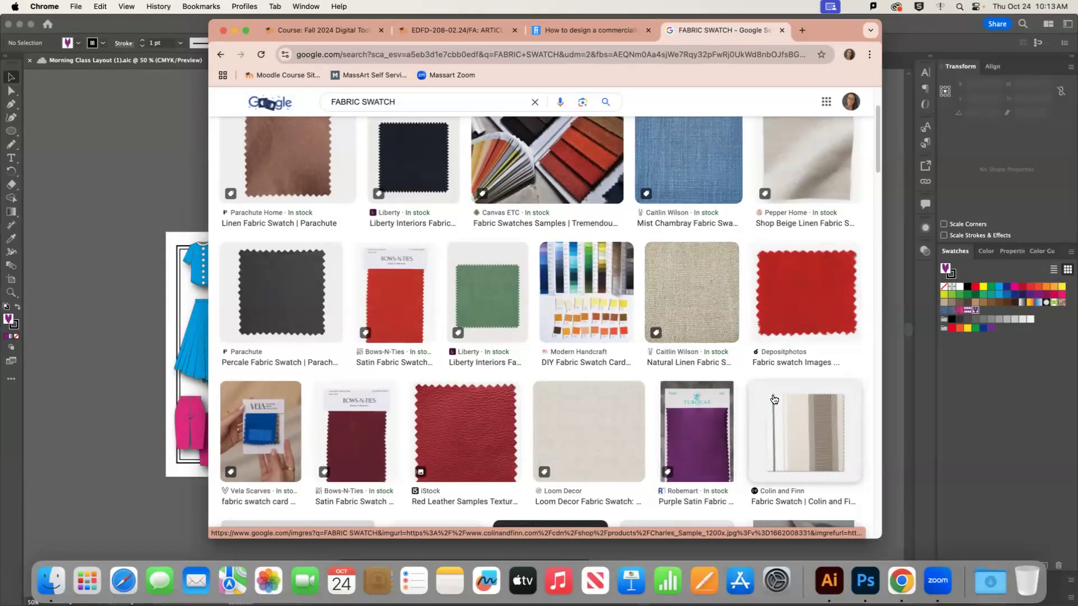
{"action": "left_click", "coordinate": [487, 309]}
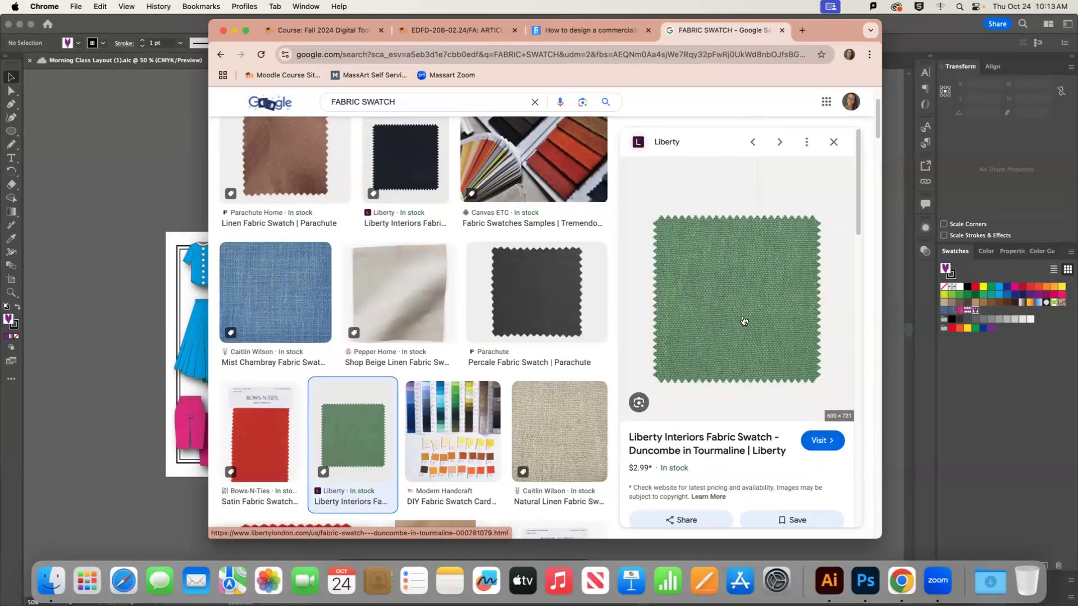
{"action": "left_click", "coordinate": [415, 331]}
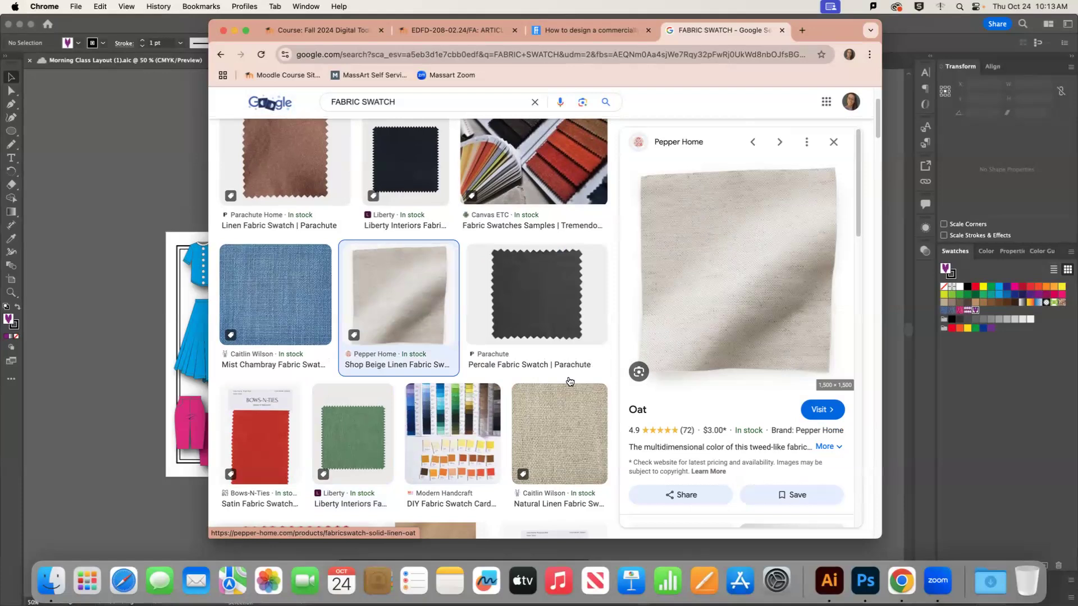
Browse the fabric swatch image results to compare fabric types, colors and prints
{"action": "scroll", "coordinate": [449, 404], "scroll_direction": "down", "scroll_amount": 2}
{"action": "scroll", "coordinate": [451, 403], "scroll_direction": "down", "scroll_amount": 5}
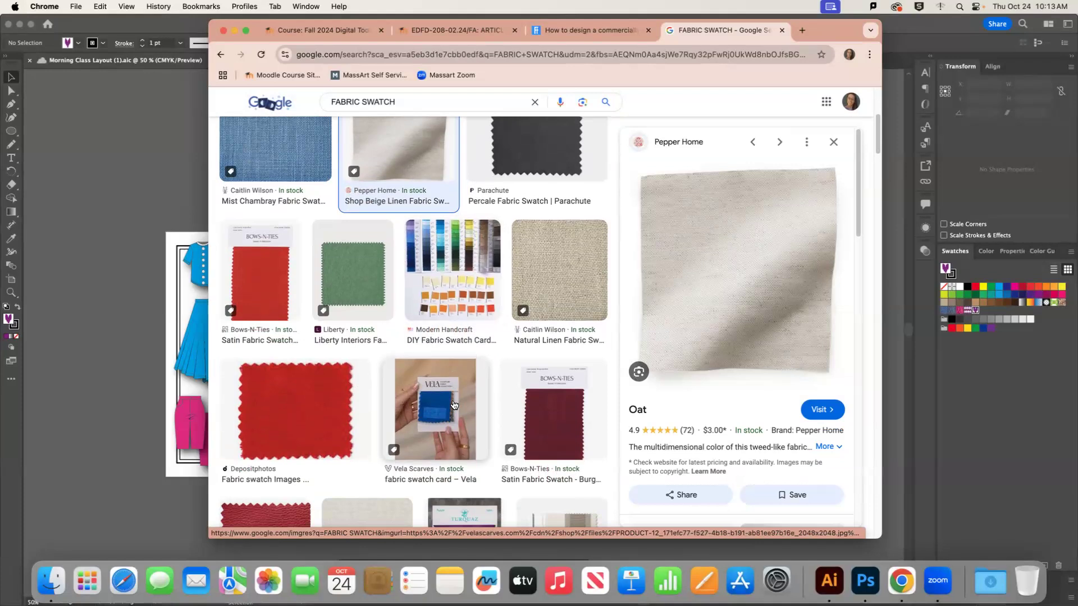
{"action": "scroll", "coordinate": [453, 407], "scroll_direction": "up", "scroll_amount": 3}
{"action": "scroll", "coordinate": [452, 408], "scroll_direction": "up", "scroll_amount": 4}
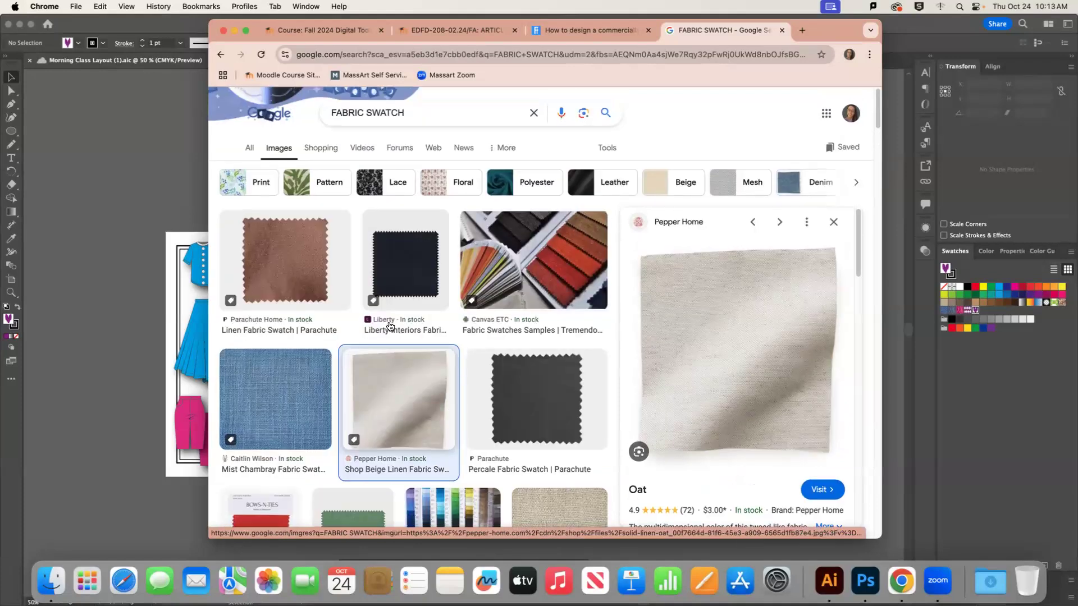
{"action": "scroll", "coordinate": [359, 303], "scroll_direction": "down", "scroll_amount": 2}
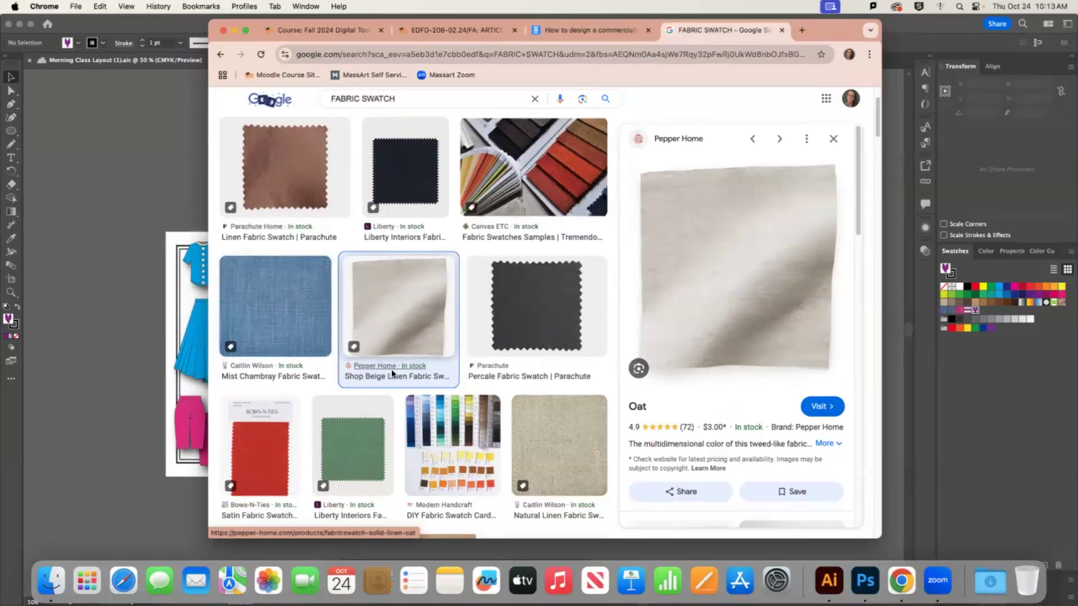
{"action": "scroll", "coordinate": [392, 370], "scroll_direction": "down", "scroll_amount": 6}
{"action": "scroll", "coordinate": [441, 391], "scroll_direction": "down", "scroll_amount": 4}
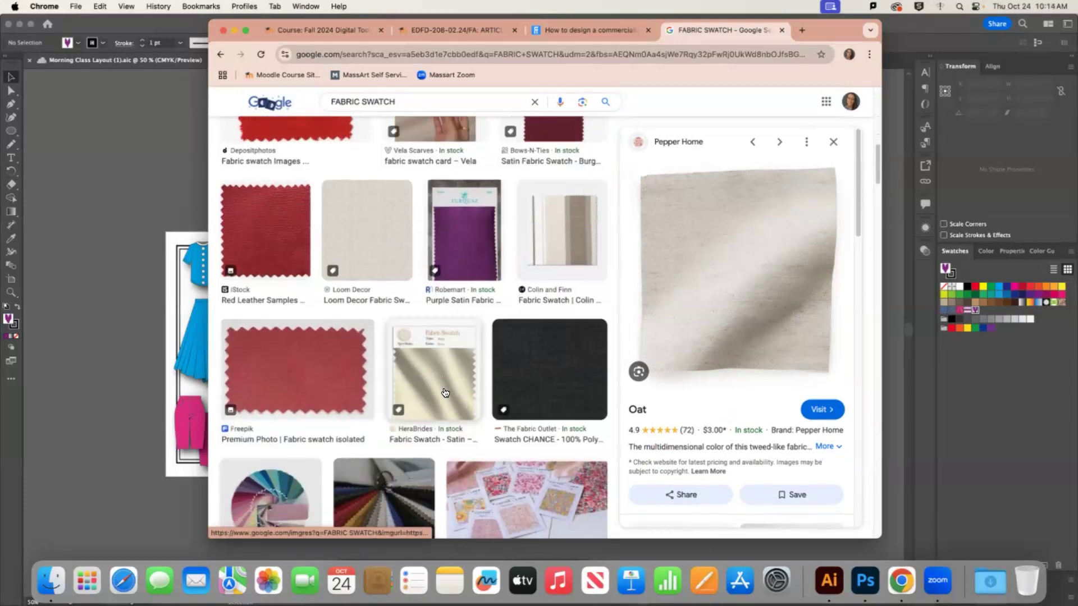
{"action": "scroll", "coordinate": [443, 386], "scroll_direction": "down", "scroll_amount": 8}
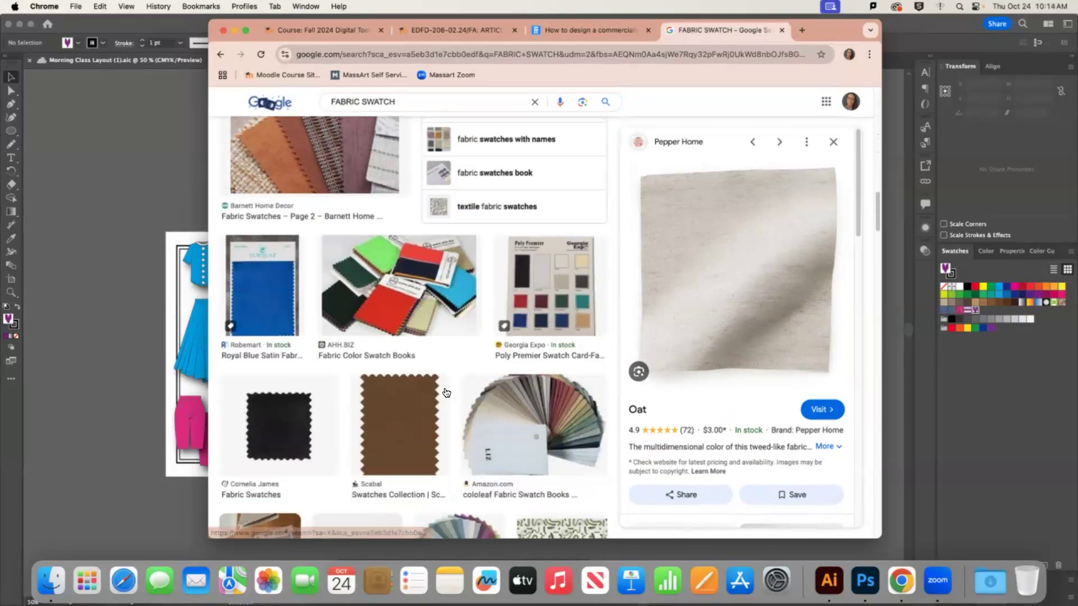
{"action": "scroll", "coordinate": [450, 393], "scroll_direction": "down", "scroll_amount": 4}
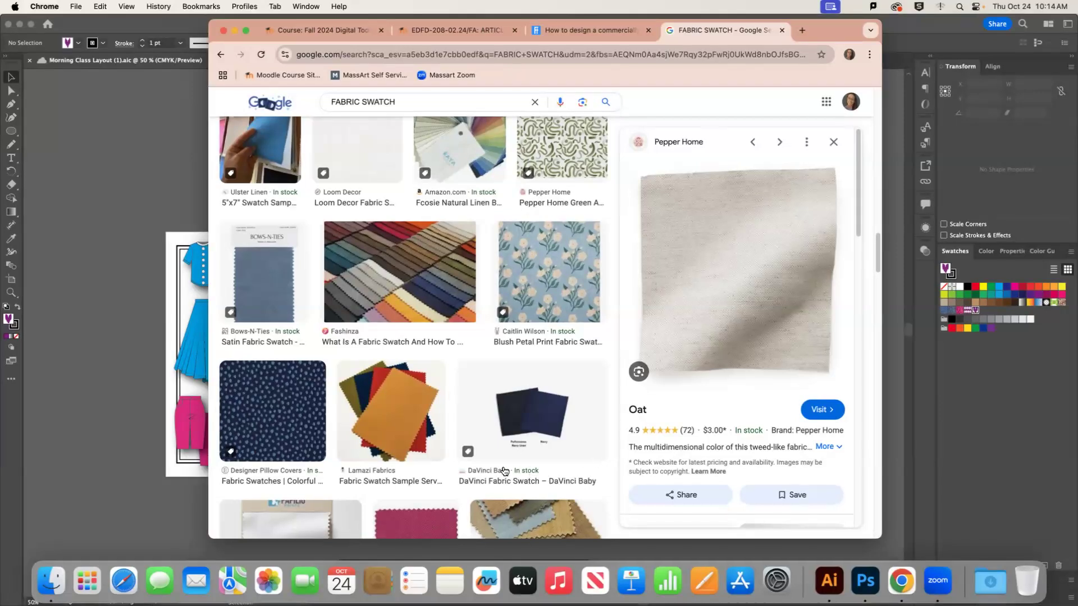
{"action": "scroll", "coordinate": [492, 471], "scroll_direction": "up", "scroll_amount": 2}
{"action": "scroll", "coordinate": [493, 470], "scroll_direction": "down", "scroll_amount": 6}
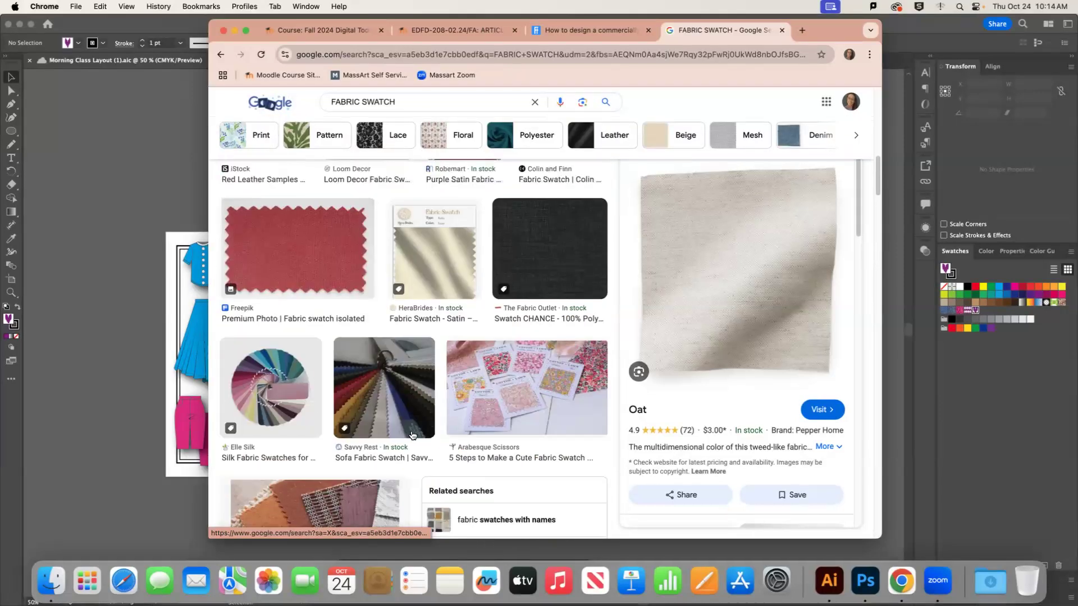
{"action": "scroll", "coordinate": [324, 300], "scroll_direction": "up", "scroll_amount": 5}
Copy the enlarged Parachute Home "Linen Fabric Swatch - Bone" image and paste it into the Illustrator layout
{"action": "left_click_drag", "start_coordinate": [290, 267], "coordinate": [291, 268]}
{"action": "left_click", "coordinate": [256, 267]}
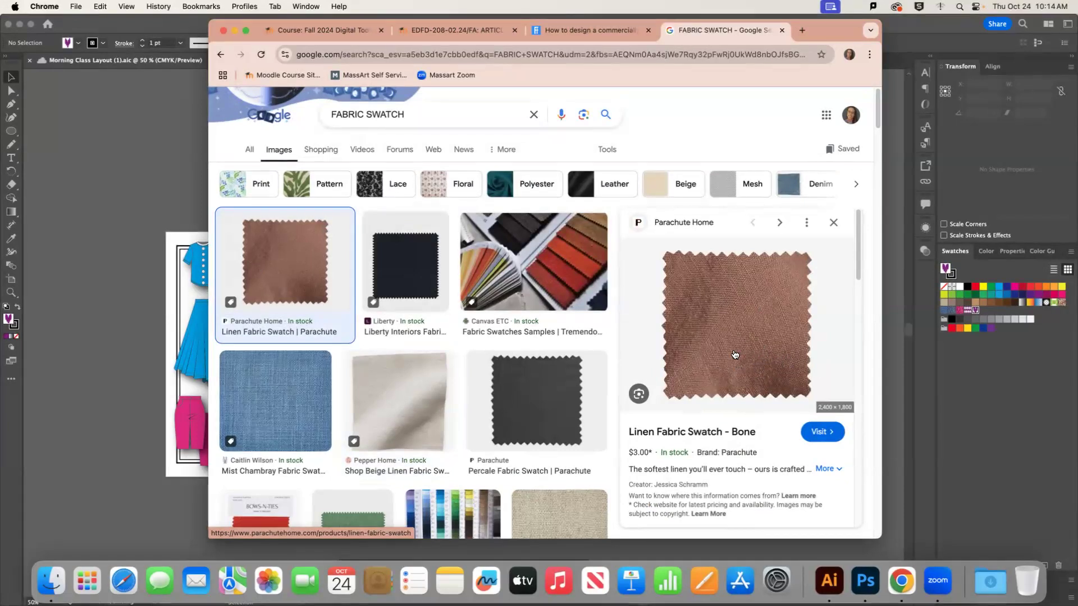
{"action": "right_click", "coordinate": [714, 345]}
{"action": "left_click", "coordinate": [770, 473]}
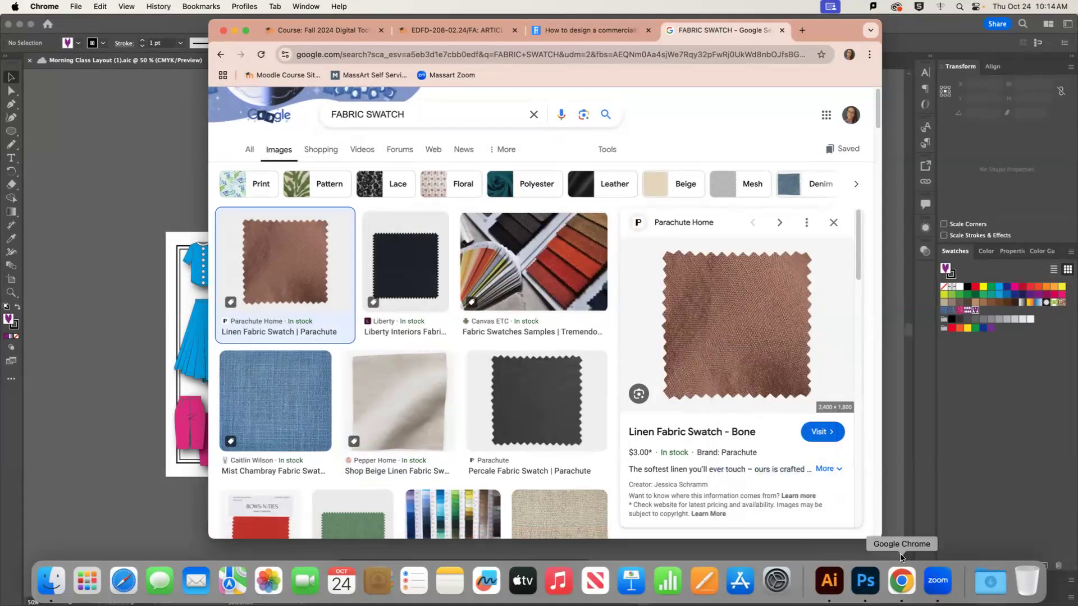
{"action": "left_click", "coordinate": [957, 449]}
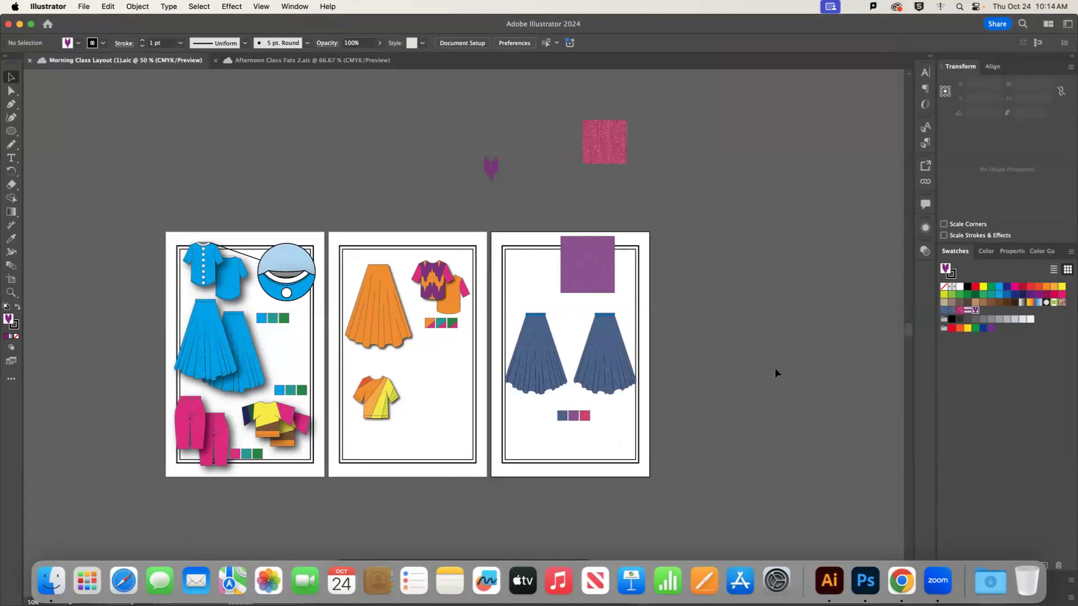
{"action": "key", "text": "super+v"}
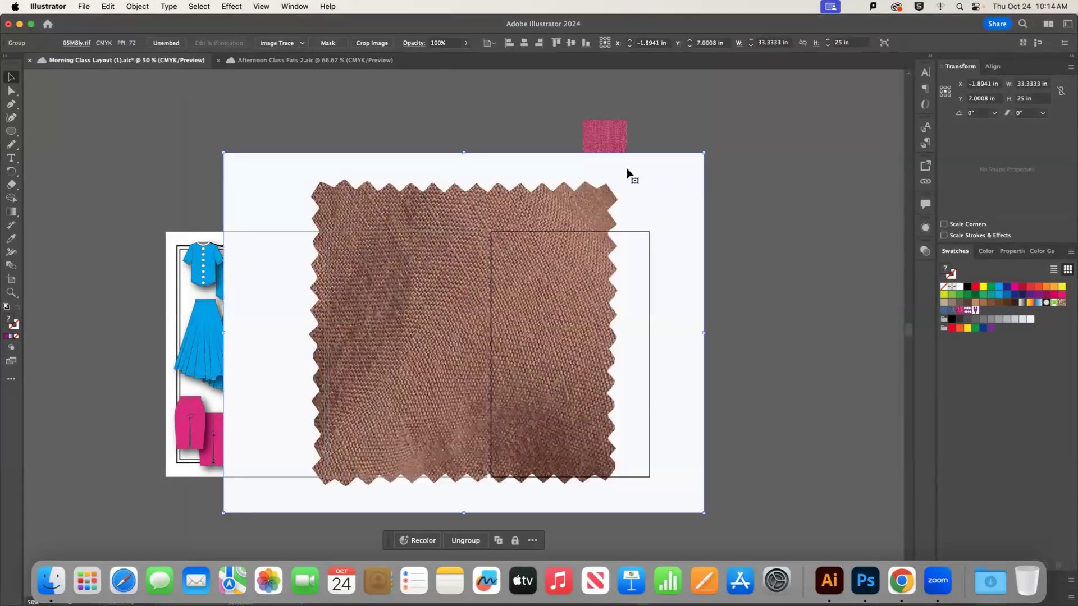
Crop the brown fabric image inside its zigzag edges to about 18.8 by 18.4 in
{"action": "left_click", "coordinate": [372, 43]}
{"action": "left_click_drag", "start_coordinate": [700, 155], "coordinate": [599, 203]}
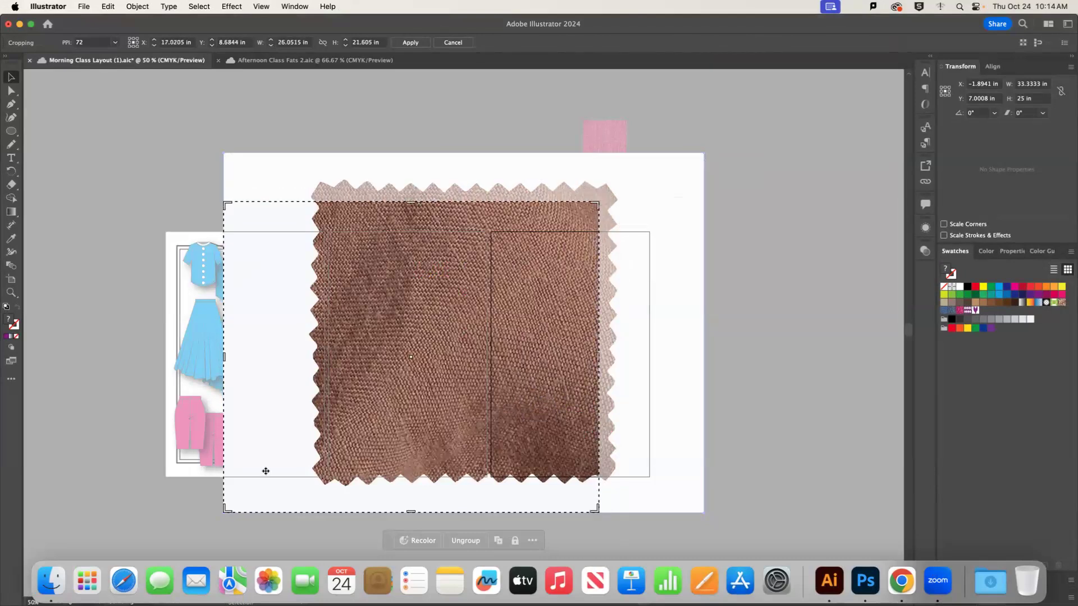
{"action": "left_click_drag", "start_coordinate": [227, 510], "coordinate": [330, 465]}
{"action": "key", "text": "Return"}
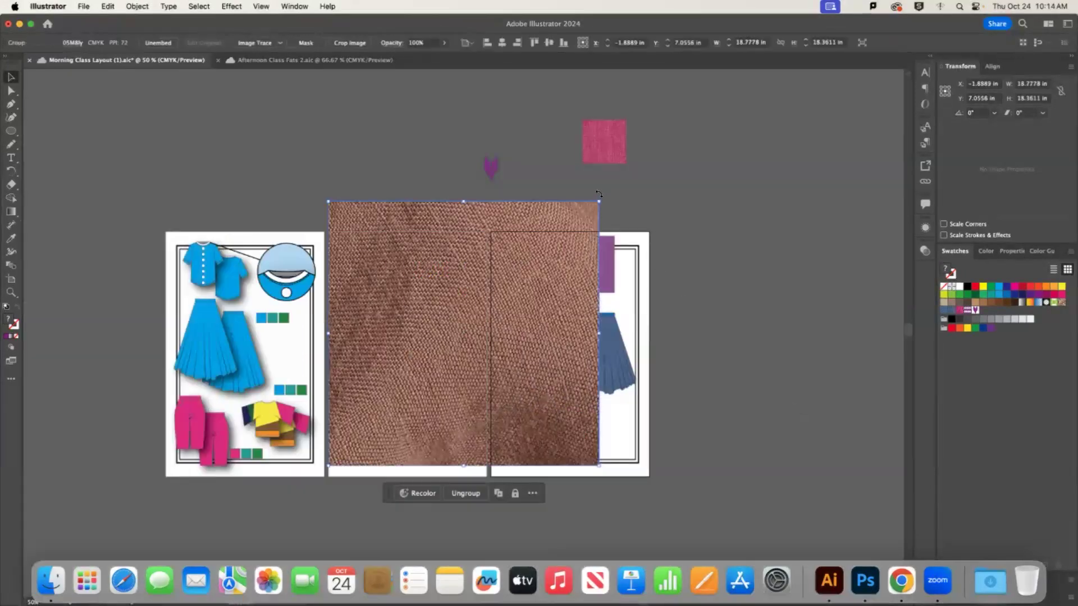
Shrink the cropped fabric to about 4.73 by 4.62 in beside the artboards and make a pattern from it
{"action": "left_click_drag", "start_coordinate": [554, 241], "coordinate": [397, 399]}
{"action": "left_click_drag", "start_coordinate": [377, 428], "coordinate": [729, 264]}
{"action": "left_click", "coordinate": [137, 6]}
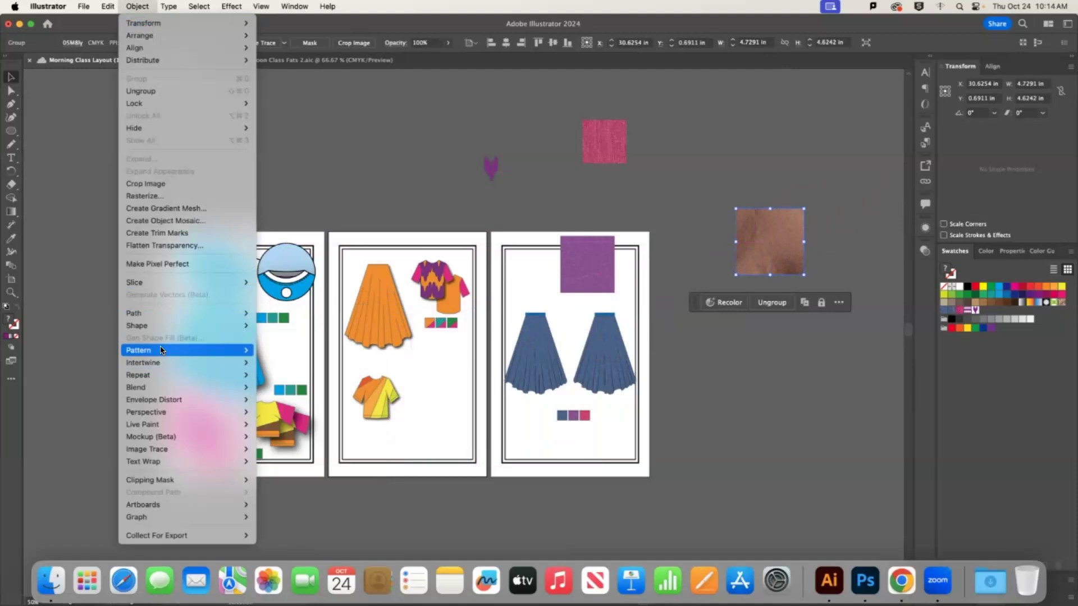
{"action": "mouse_move", "coordinate": [179, 350]}
{"action": "left_click", "coordinate": [308, 349]}
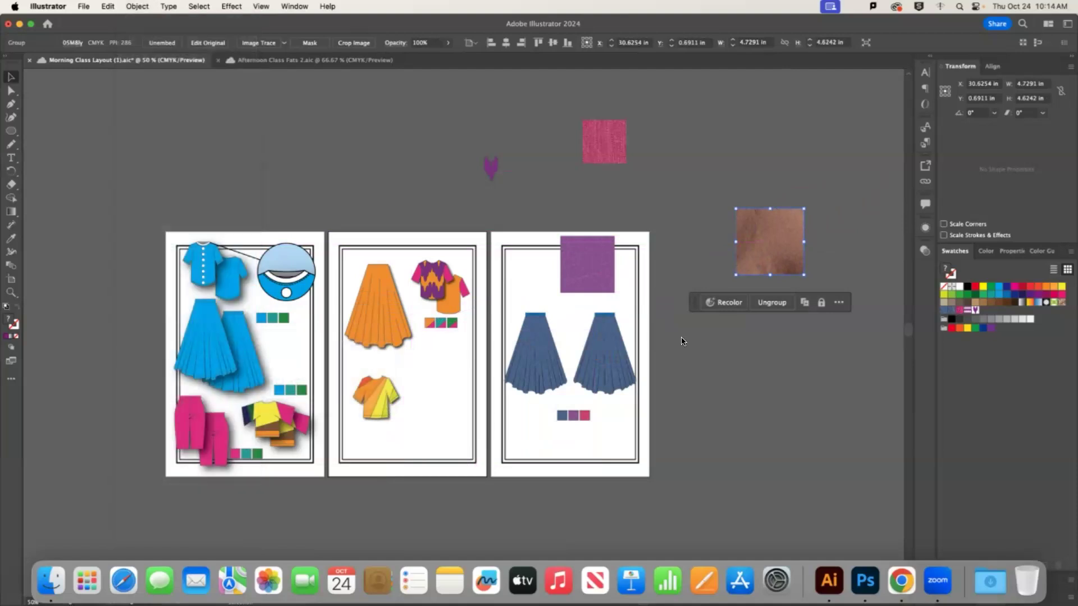
{"action": "left_click", "coordinate": [646, 340]}
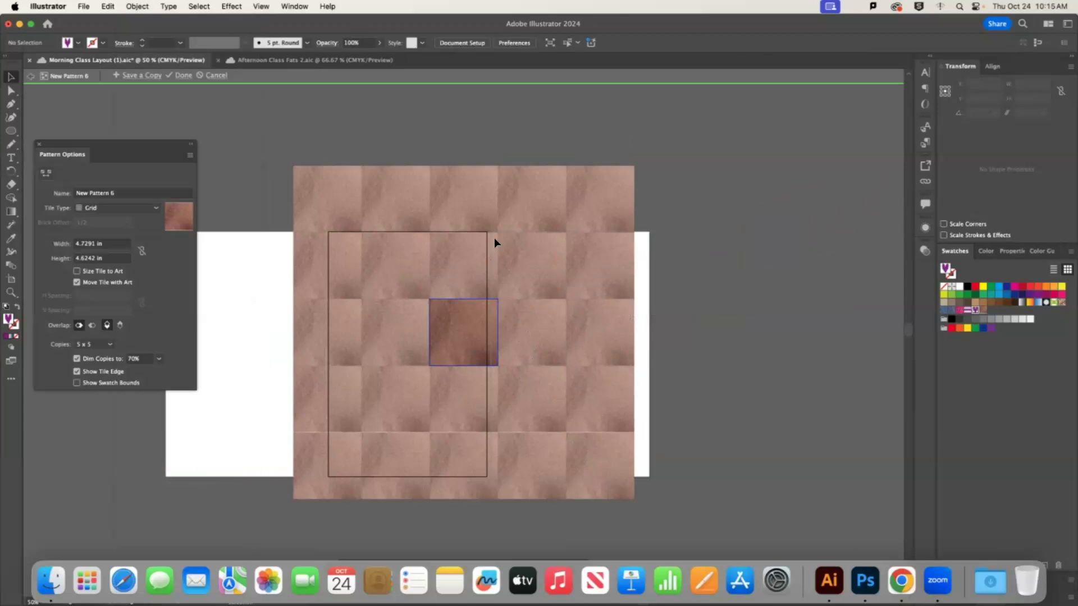
Switch to Photoshop, create a 2400 x 1800 px document from the Clipboard preset, and paste the fabric image into it
{"action": "left_click", "coordinate": [865, 581]}
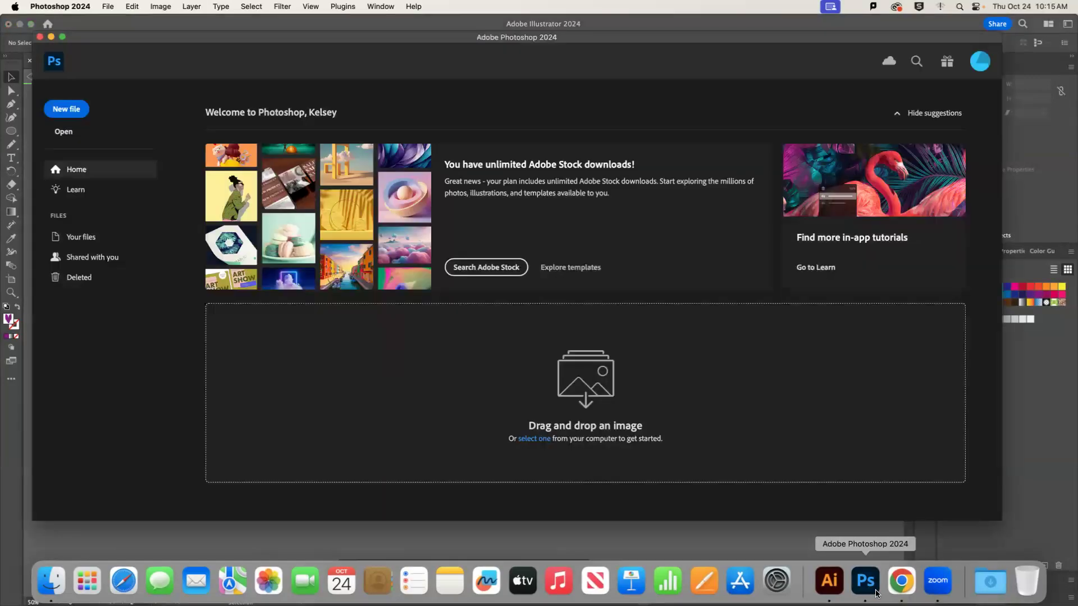
{"action": "left_click", "coordinate": [85, 109]}
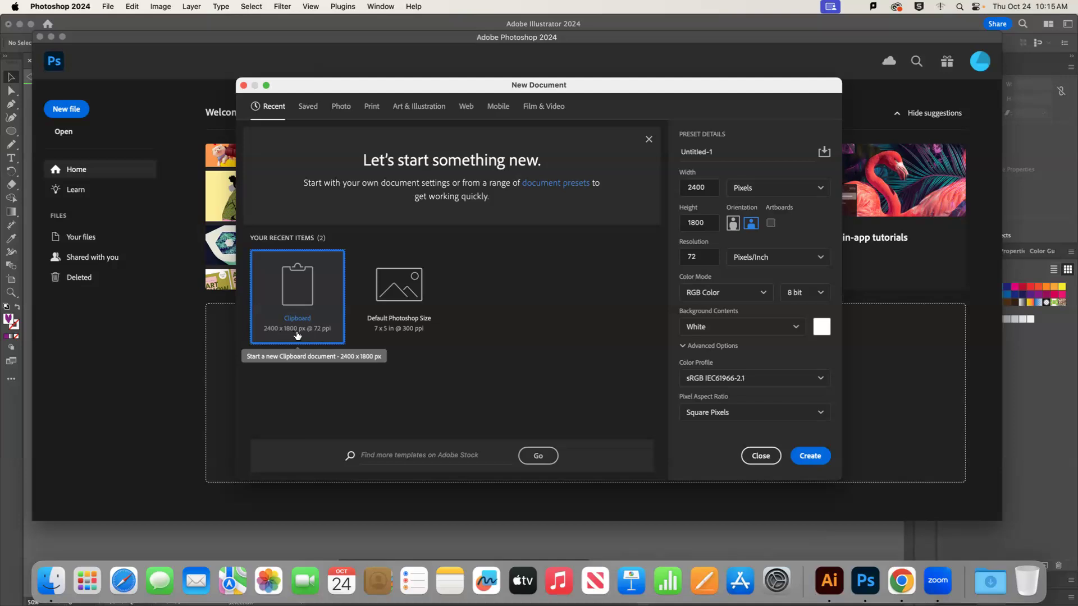
{"action": "double_click", "coordinate": [300, 289]}
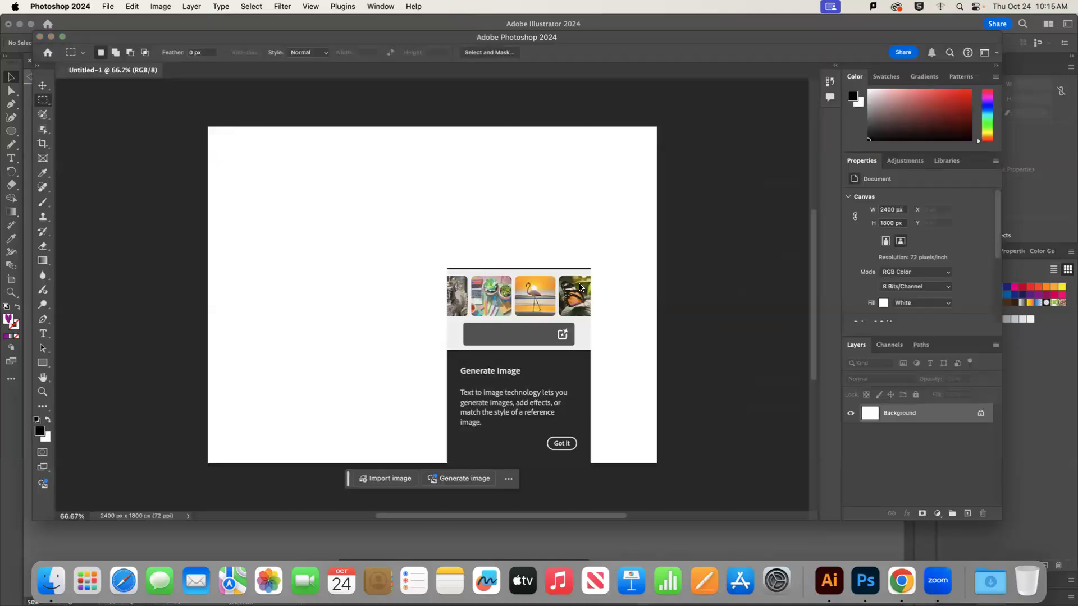
{"action": "key", "text": "cmd+v"}
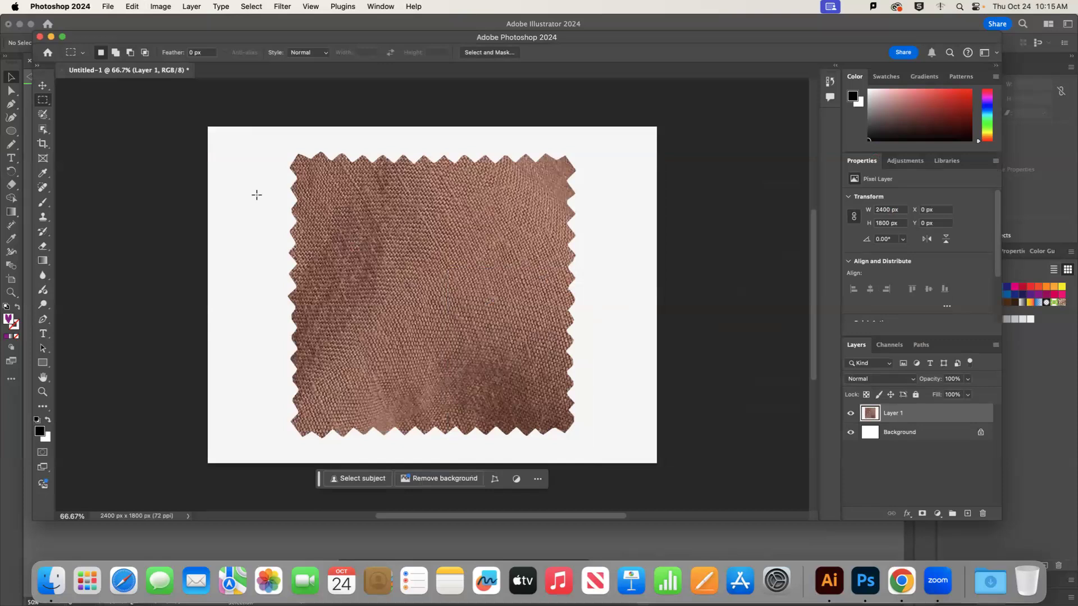
Crop the canvas to the fabric inside the zigzag edges, about 1344 x 1348 px
{"action": "left_click", "coordinate": [45, 144]}
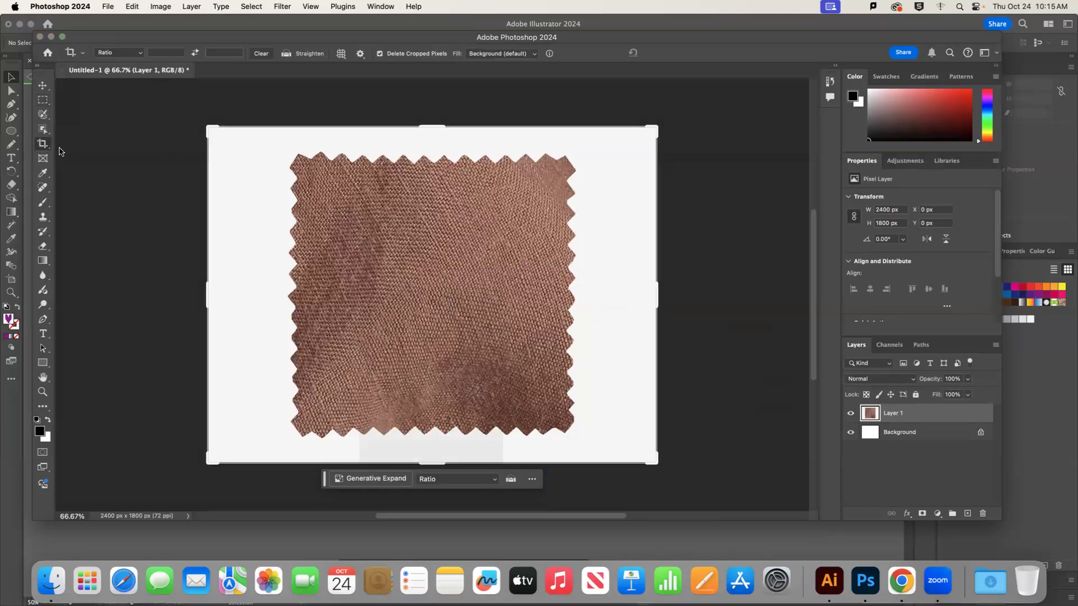
{"action": "left_click_drag", "start_coordinate": [655, 127], "coordinate": [612, 154]}
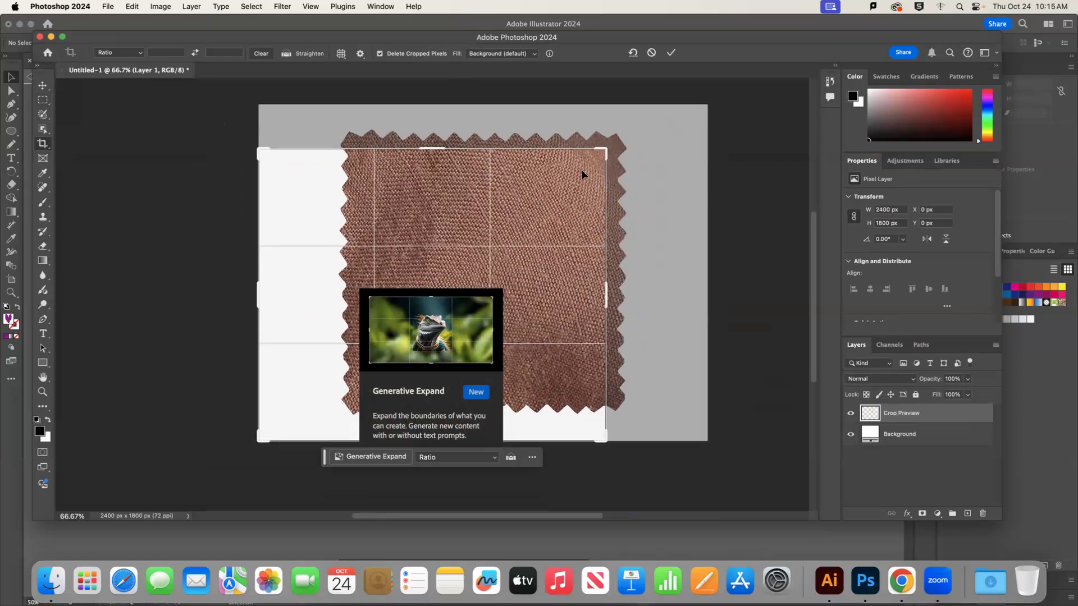
{"action": "left_click_drag", "start_coordinate": [263, 442], "coordinate": [354, 401]}
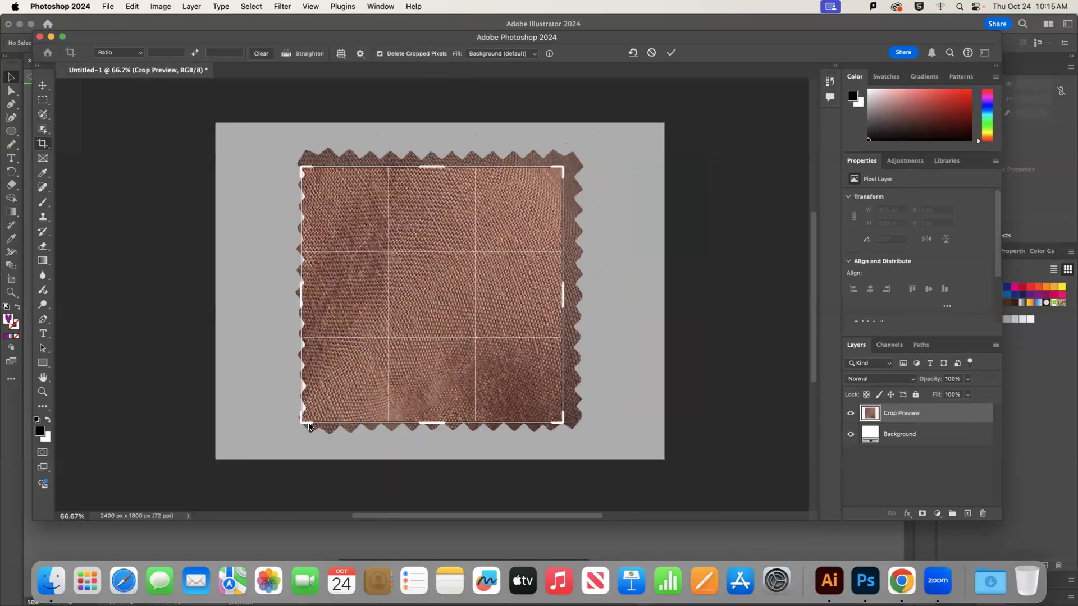
{"action": "key", "text": "Return"}
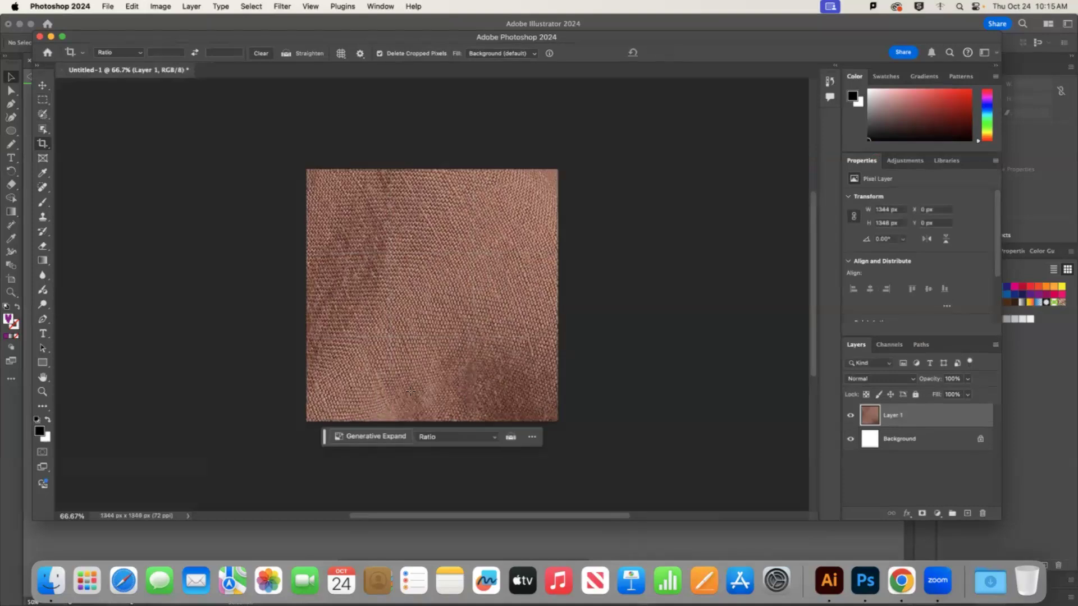
Try a tighter crop around the upper-right part of the fabric and undo it
{"action": "left_click", "coordinate": [42, 143]}
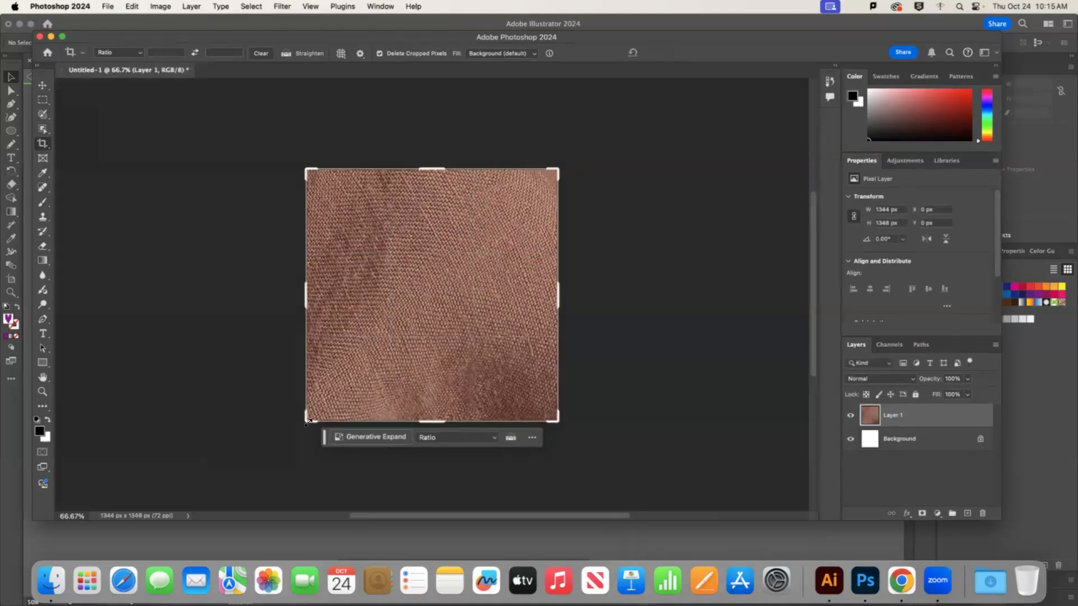
{"action": "left_click_drag", "start_coordinate": [307, 421], "coordinate": [453, 279]}
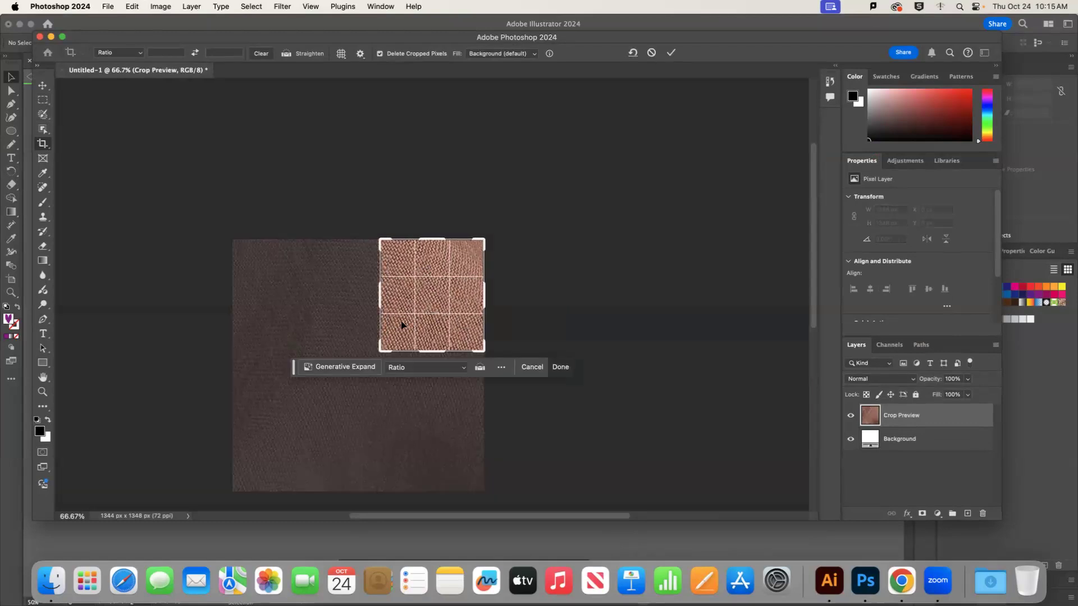
{"action": "key", "text": "super+z"}
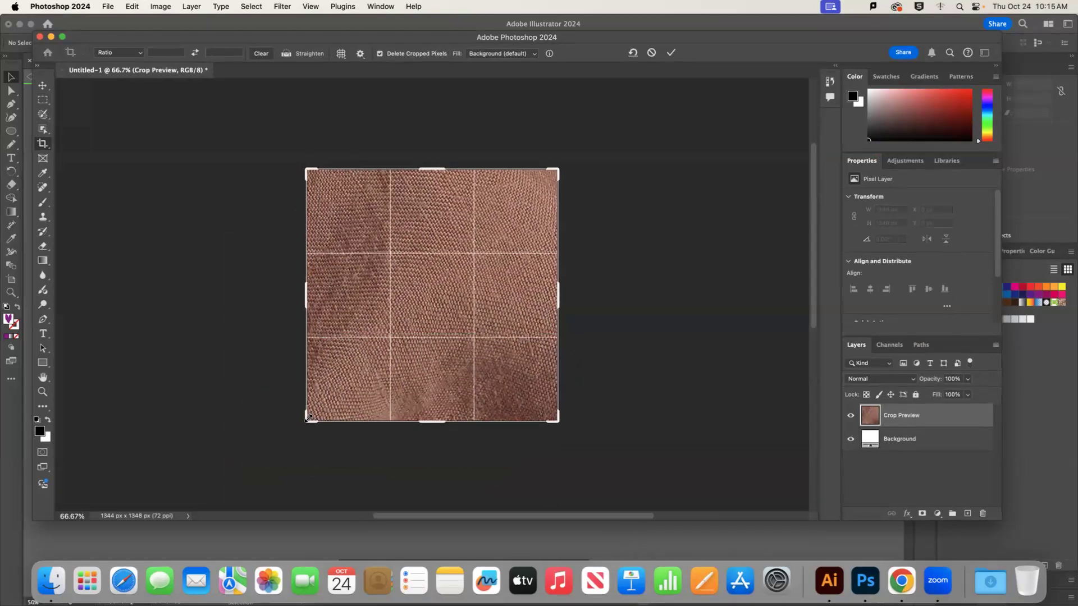
{"action": "left_click", "coordinate": [308, 418]}
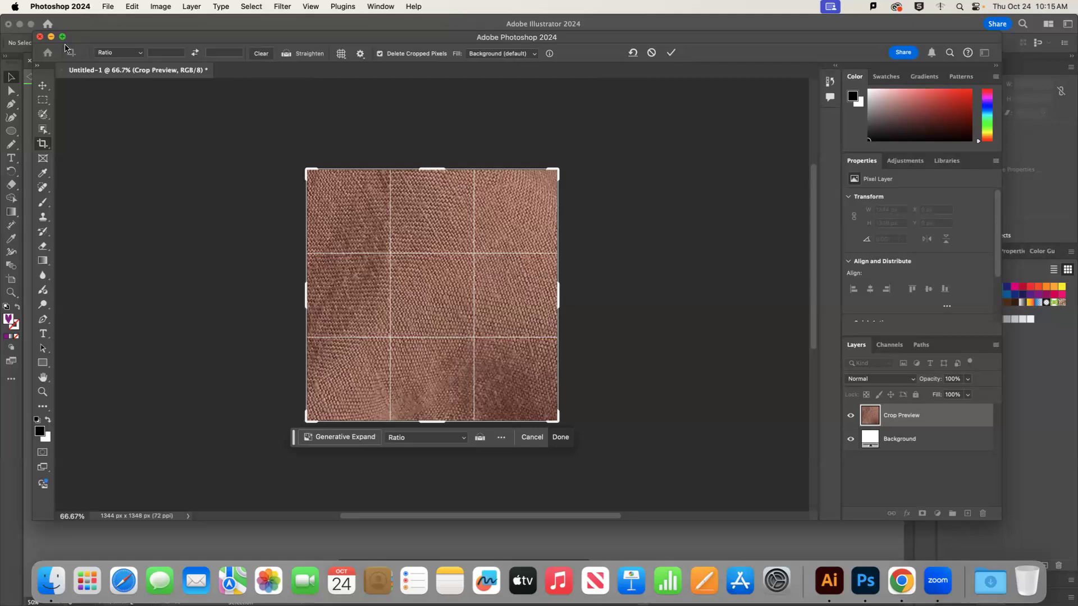
Enlarge the Photoshop window to fill the screen and switch to the Move tool
{"action": "double_click", "coordinate": [215, 38]}
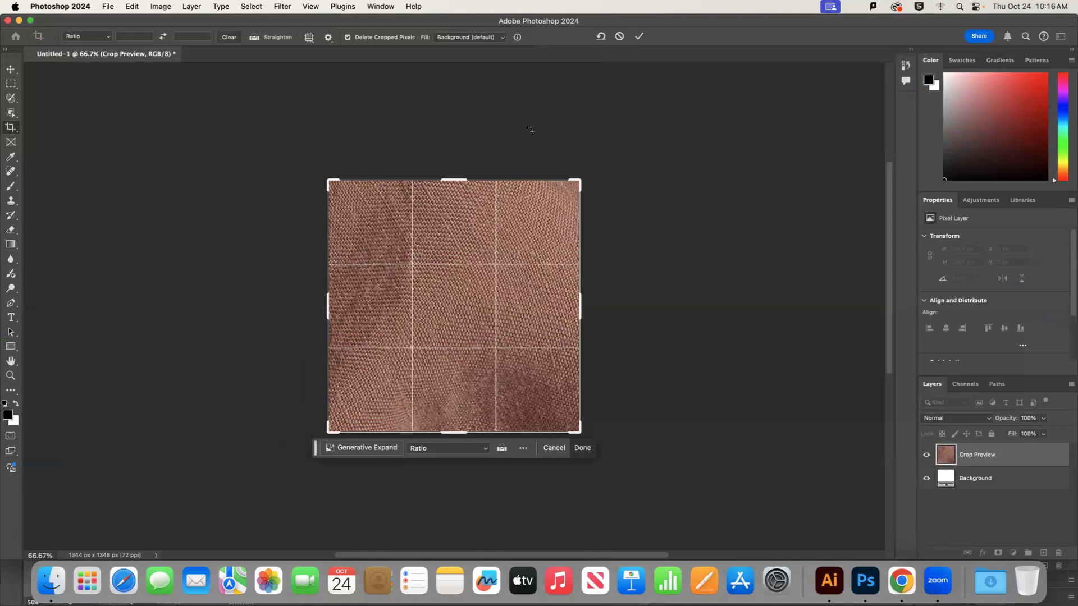
{"action": "left_click", "coordinate": [10, 69]}
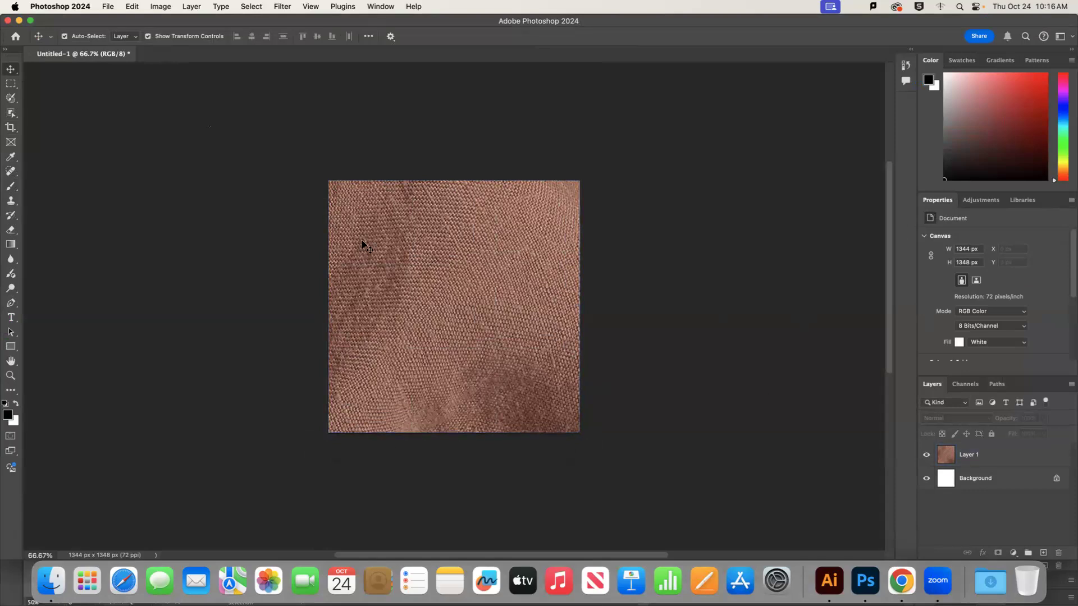
Try shifting the fabric layer about 569 px left and 543 px down, and undo the move
{"action": "left_click", "coordinate": [483, 211]}
{"action": "left_click_drag", "start_coordinate": [505, 227], "coordinate": [398, 328]}
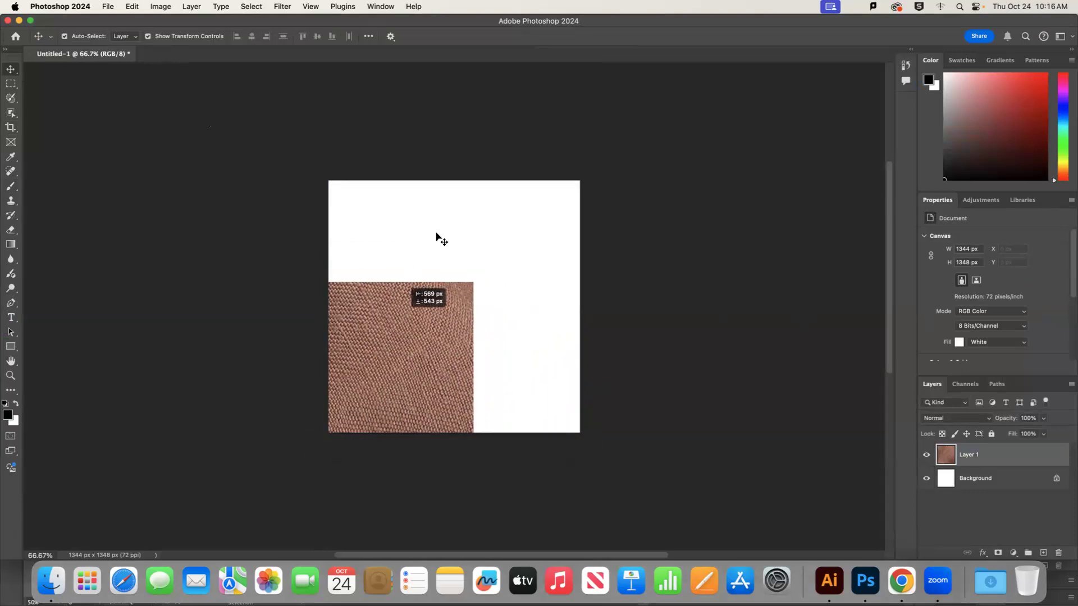
{"action": "key", "text": "super+z"}
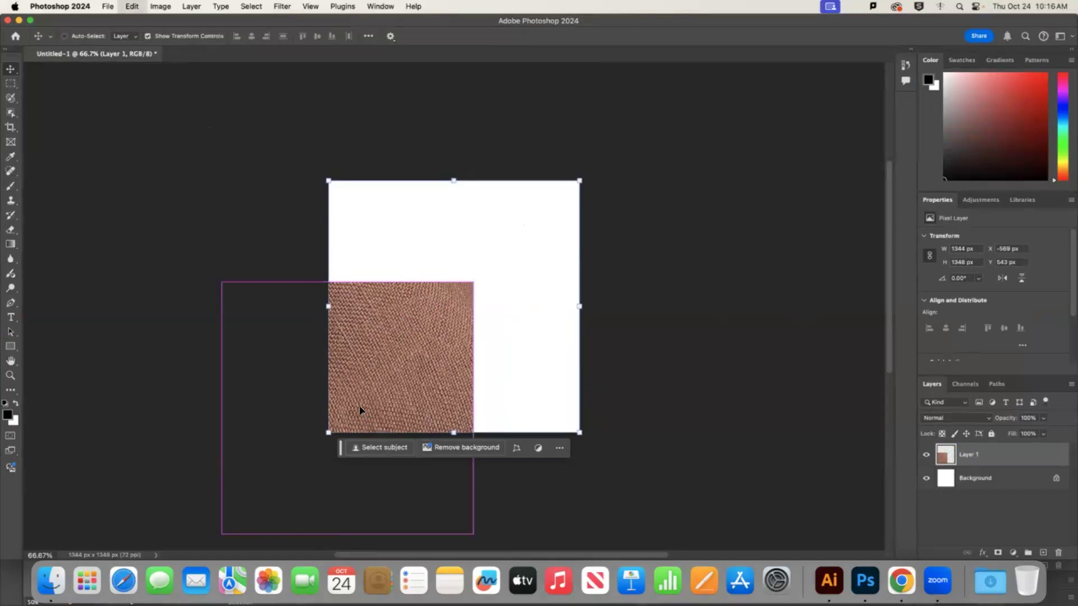
{"action": "left_click", "coordinate": [330, 7]}
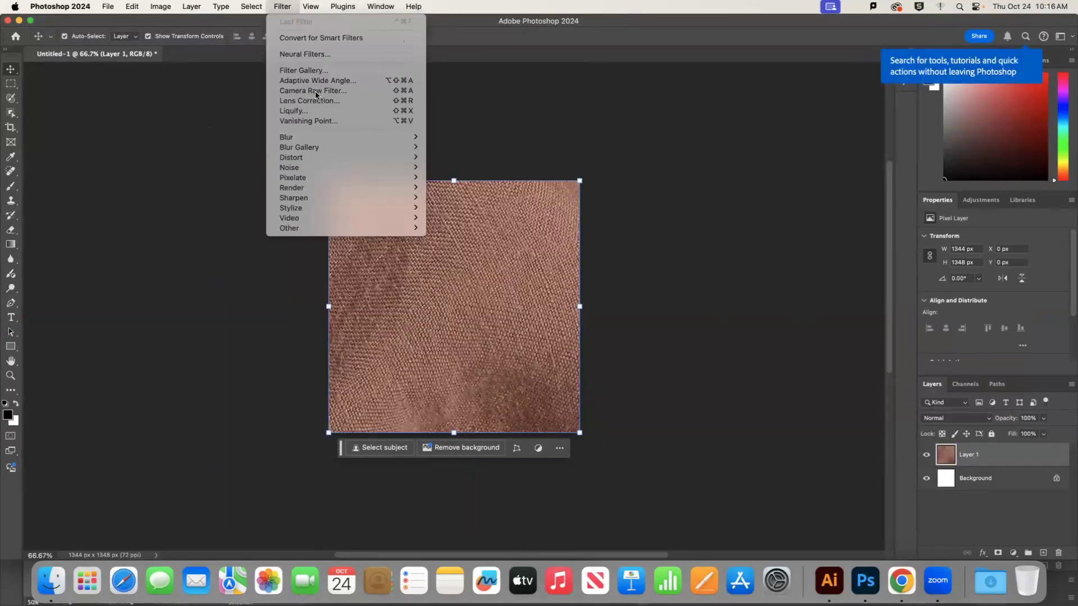
{"action": "mouse_move", "coordinate": [377, 231]}
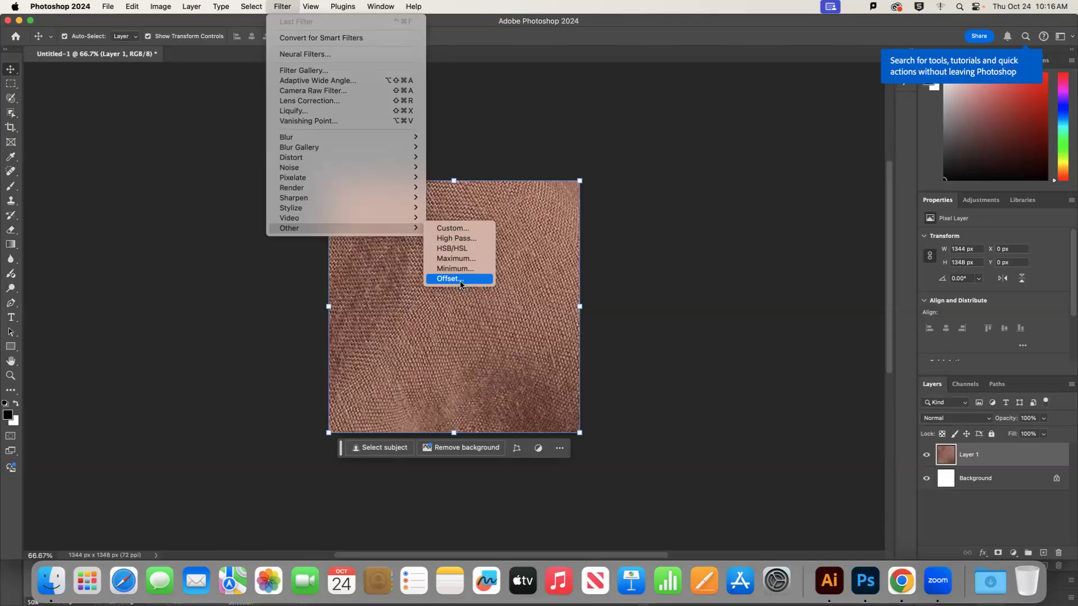
{"action": "left_click", "coordinate": [451, 196]}
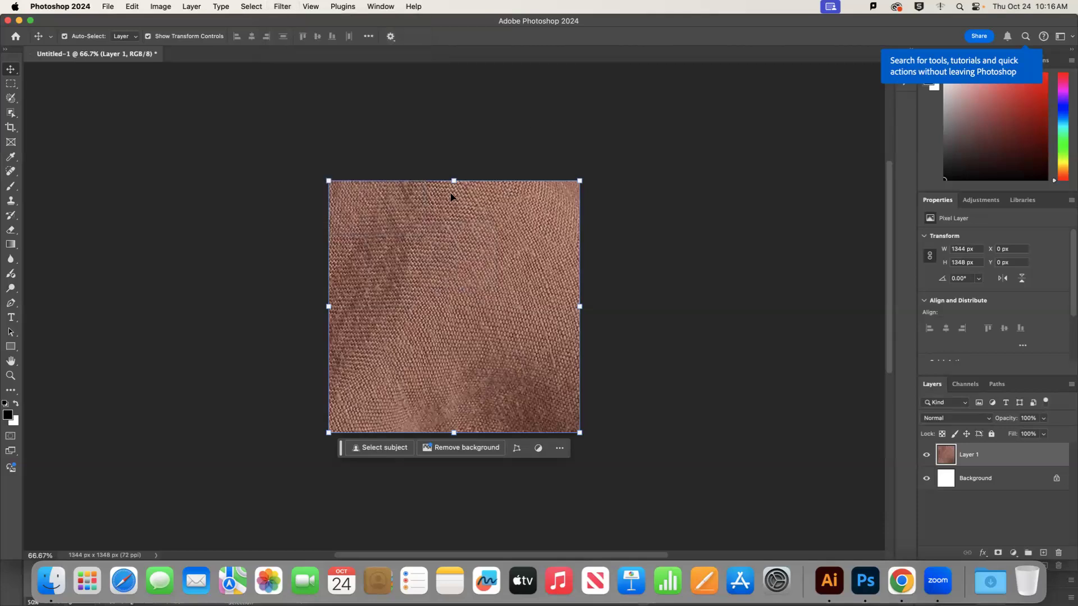
Check the image's width and height in pixels in the Image Size settings without resizing it
{"action": "left_click", "coordinate": [127, 6]}
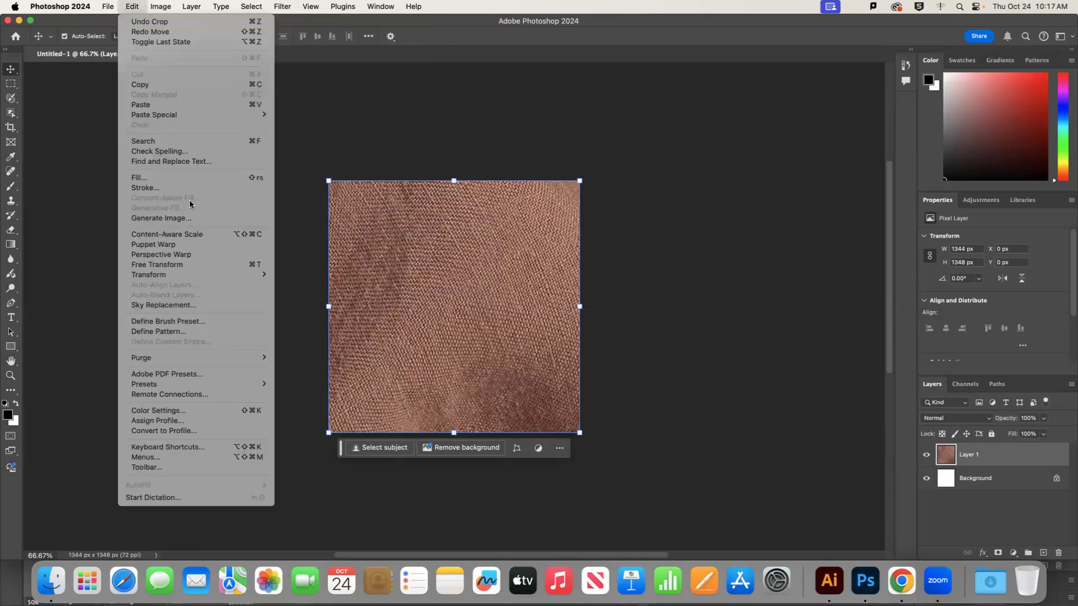
{"action": "left_click", "coordinate": [160, 6]}
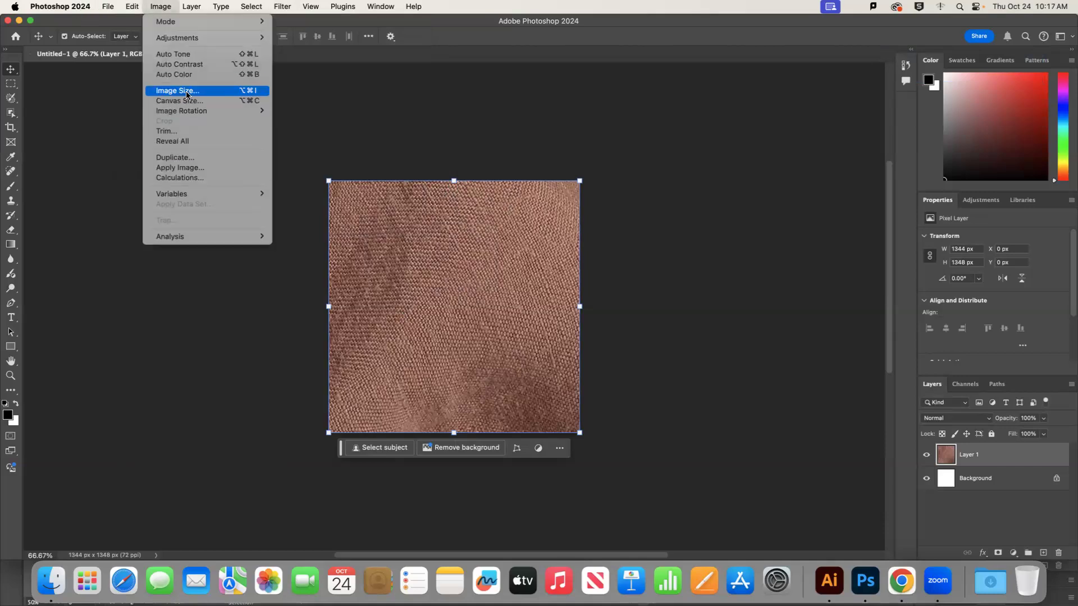
{"action": "left_click", "coordinate": [183, 92]}
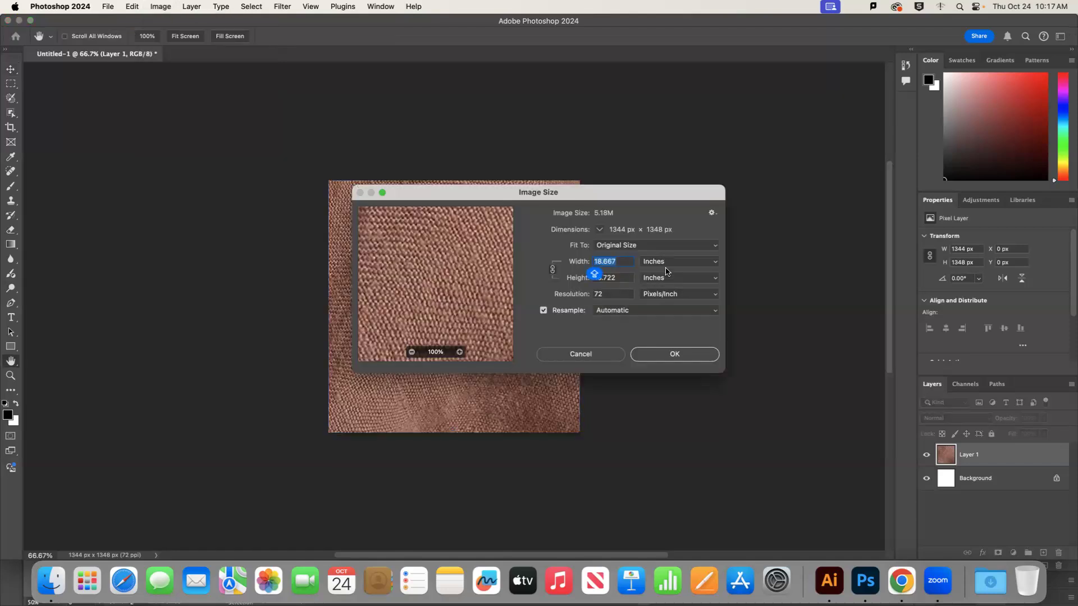
{"action": "left_click", "coordinate": [661, 261]}
{"action": "left_click", "coordinate": [656, 248]}
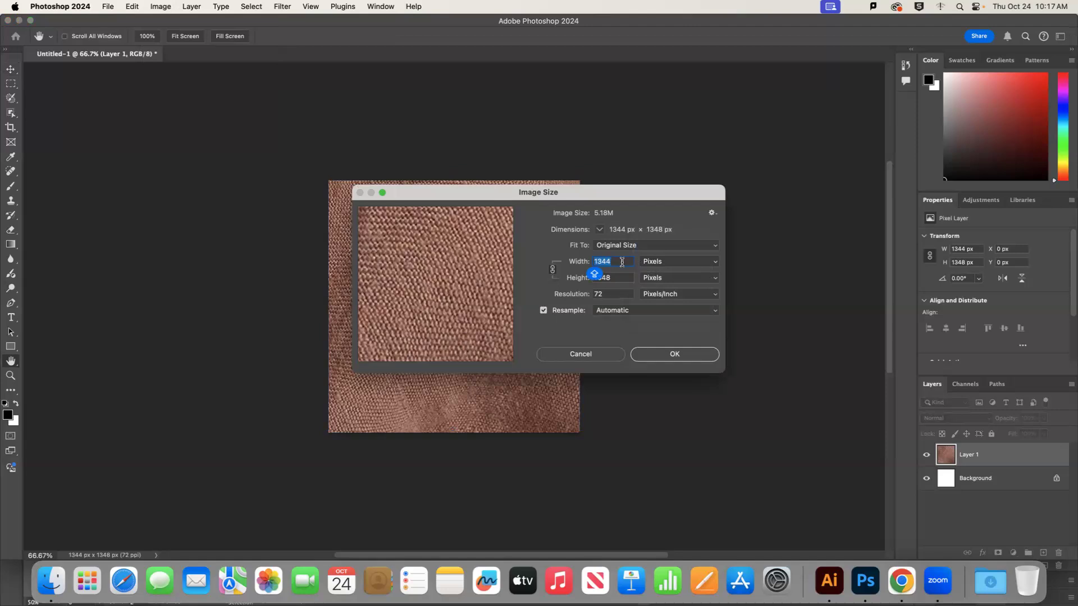
{"action": "left_click", "coordinate": [578, 354]}
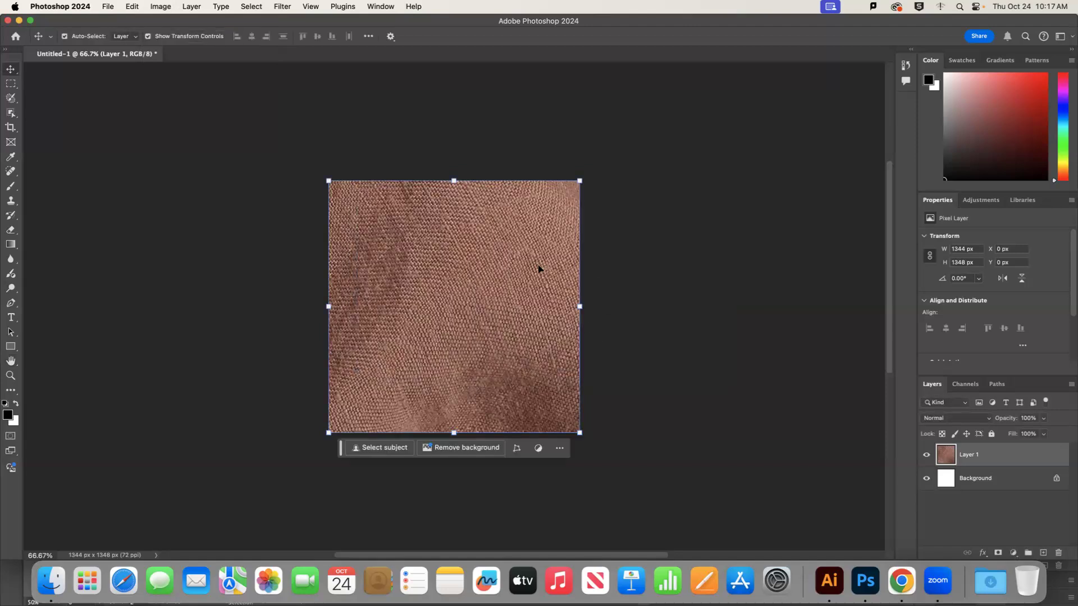
Open the Offset filter for the fabric layer and move its dialog clear of the image
{"action": "left_click", "coordinate": [134, 5]}
{"action": "left_click", "coordinate": [138, 9]}
{"action": "left_click", "coordinate": [303, 8]}
{"action": "mouse_move", "coordinate": [283, 7]}
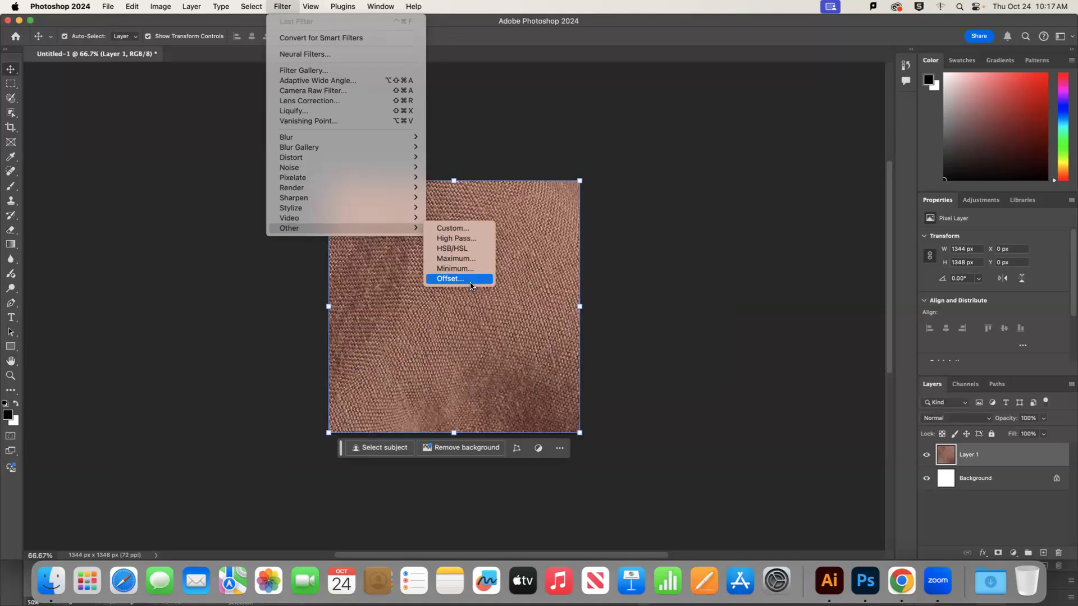
{"action": "left_click", "coordinate": [471, 281]}
{"action": "left_click_drag", "start_coordinate": [578, 145], "coordinate": [770, 134]}
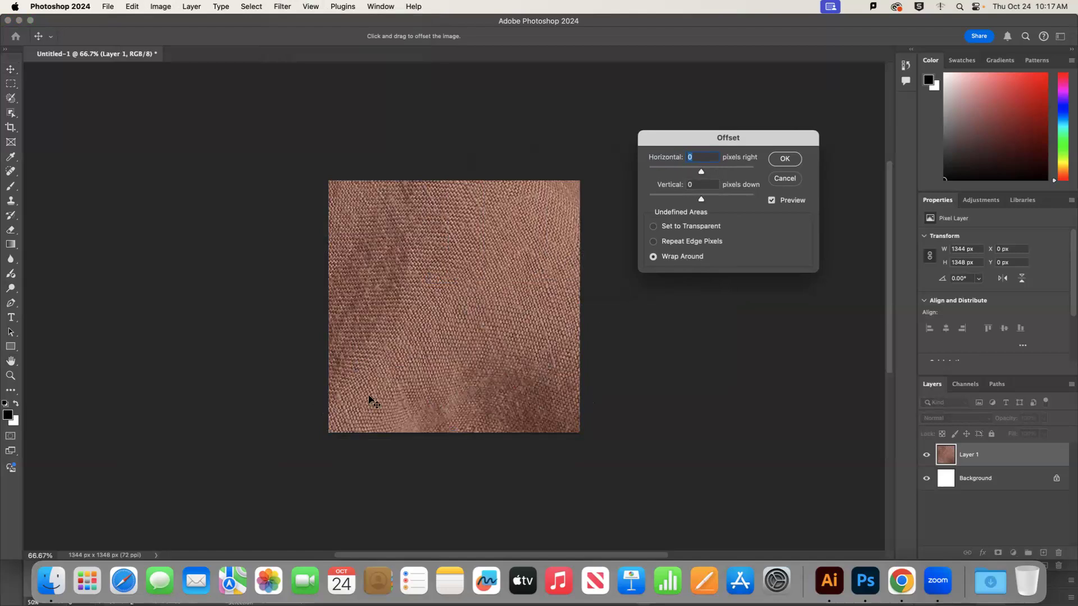
Set the fabric layer's horizontal offset to +643 pixels, preview Set to Transparent, and restore Wrap Around for the undefined areas
{"action": "left_click_drag", "start_coordinate": [705, 171], "coordinate": [711, 172]}
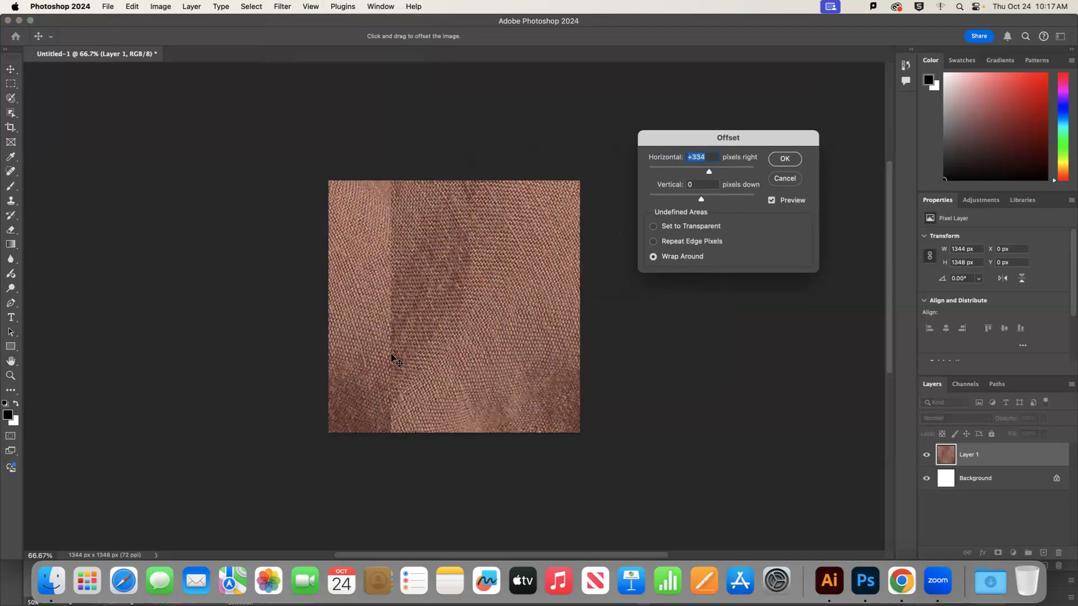
{"action": "left_click", "coordinate": [716, 171]}
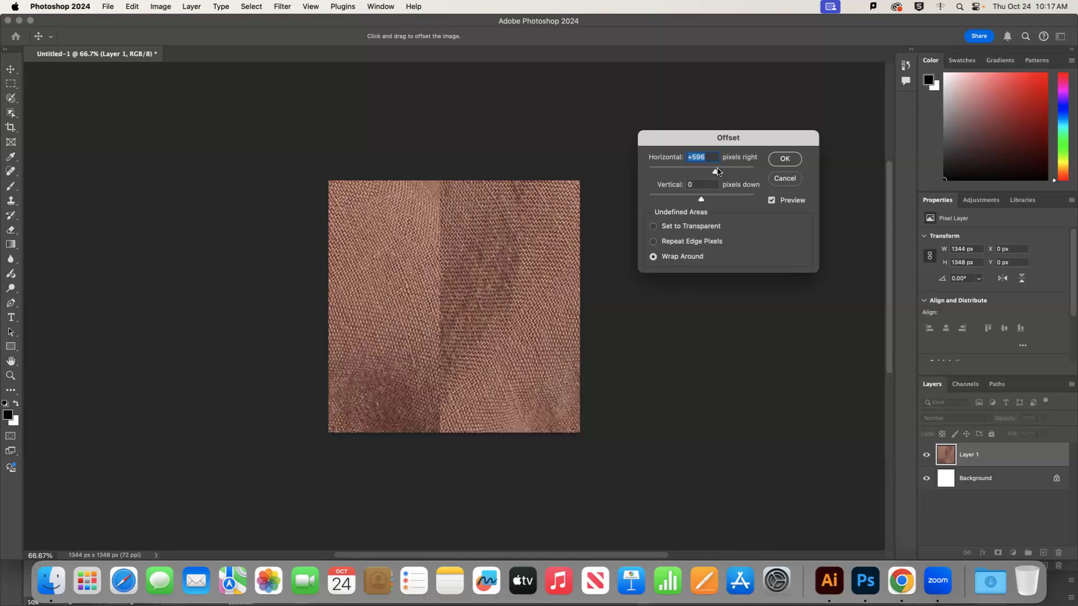
{"action": "left_click", "coordinate": [719, 171]}
{"action": "left_click", "coordinate": [717, 173]}
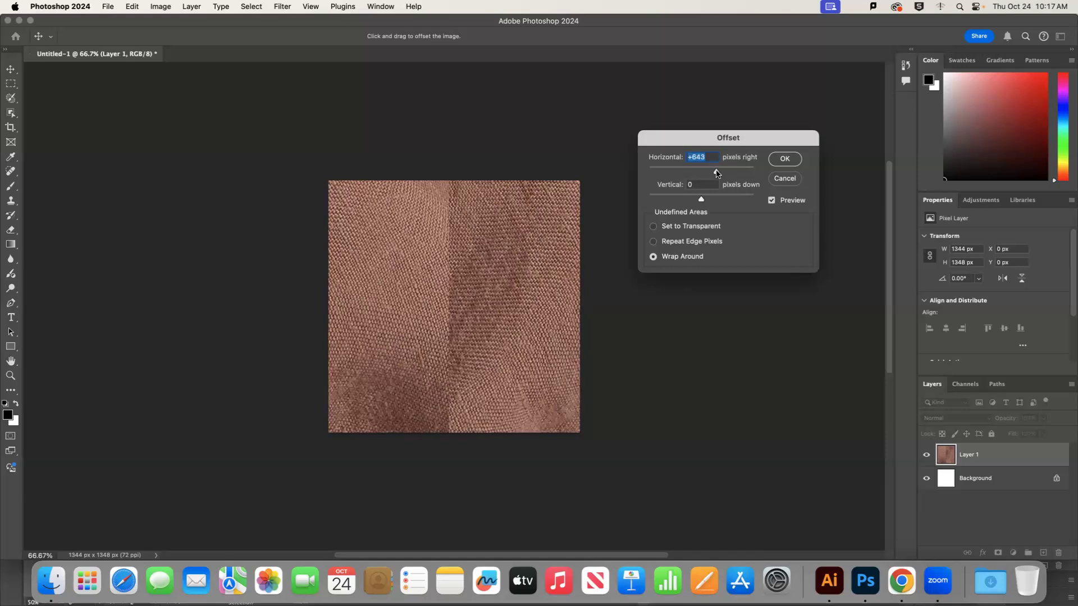
{"action": "left_click_drag", "start_coordinate": [717, 171], "coordinate": [716, 172]}
{"action": "left_click", "coordinate": [673, 228]}
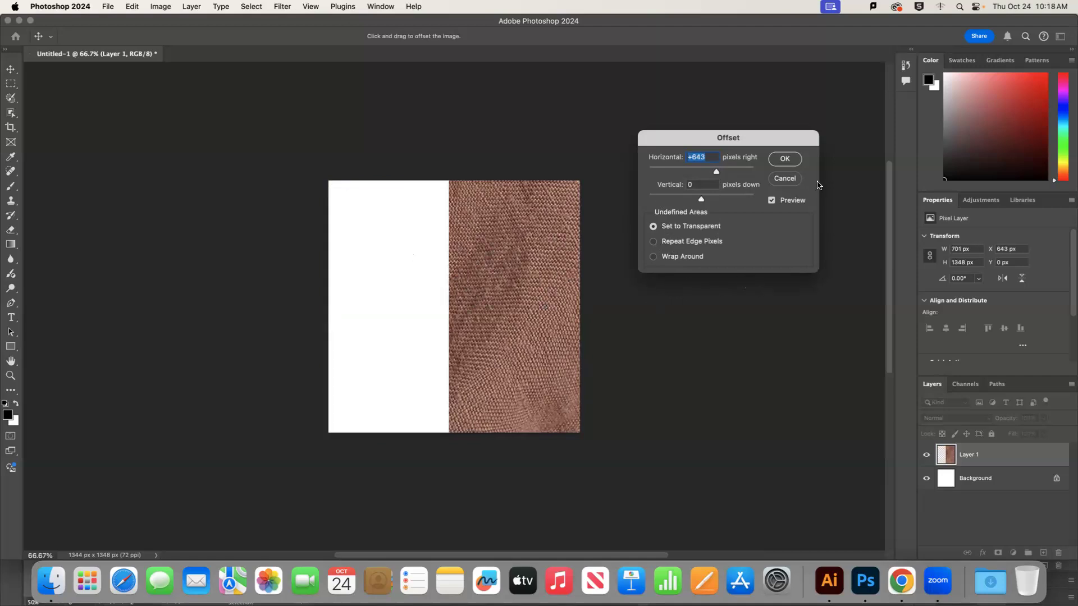
{"action": "left_click", "coordinate": [672, 260]}
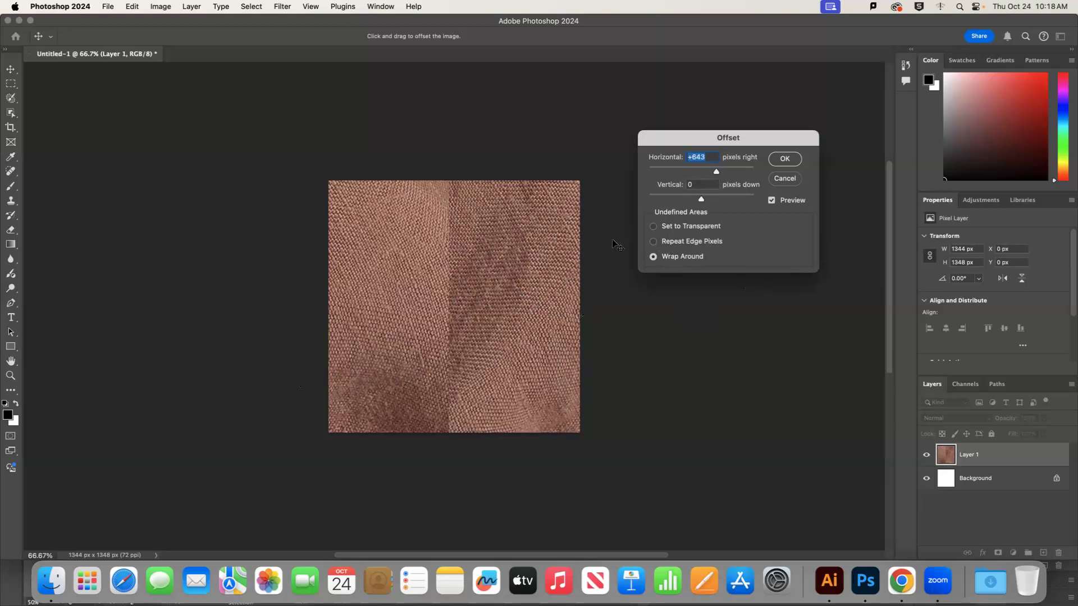
Set the vertical offset to +669 pixels, compare the result with Set to Transparent, and return to Wrap Around
{"action": "left_click", "coordinate": [686, 187]}
{"action": "left_click_drag", "start_coordinate": [700, 200], "coordinate": [717, 203]}
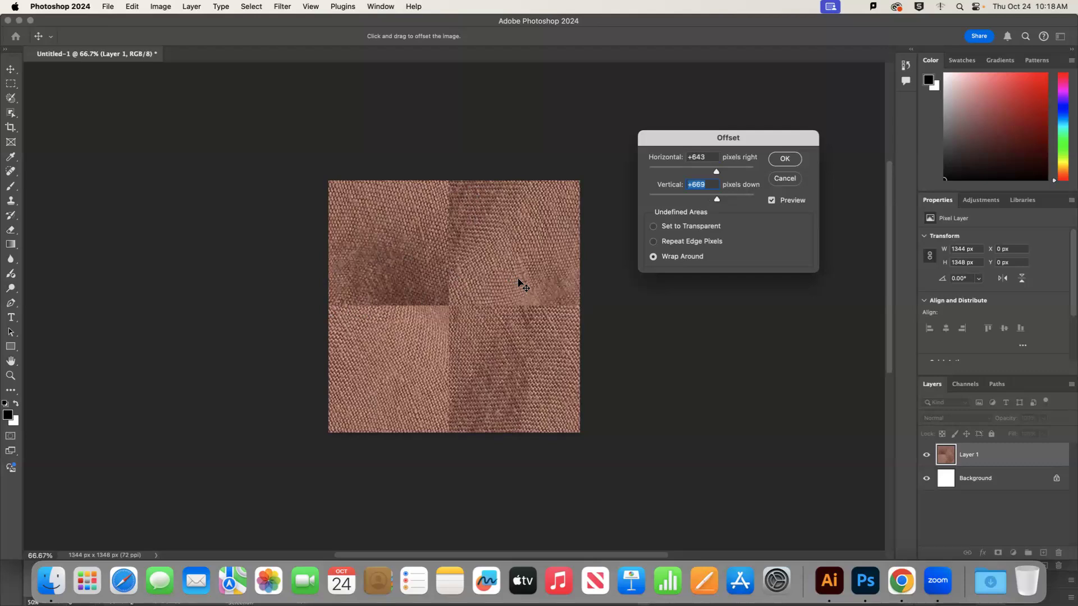
{"action": "left_click", "coordinate": [680, 229]}
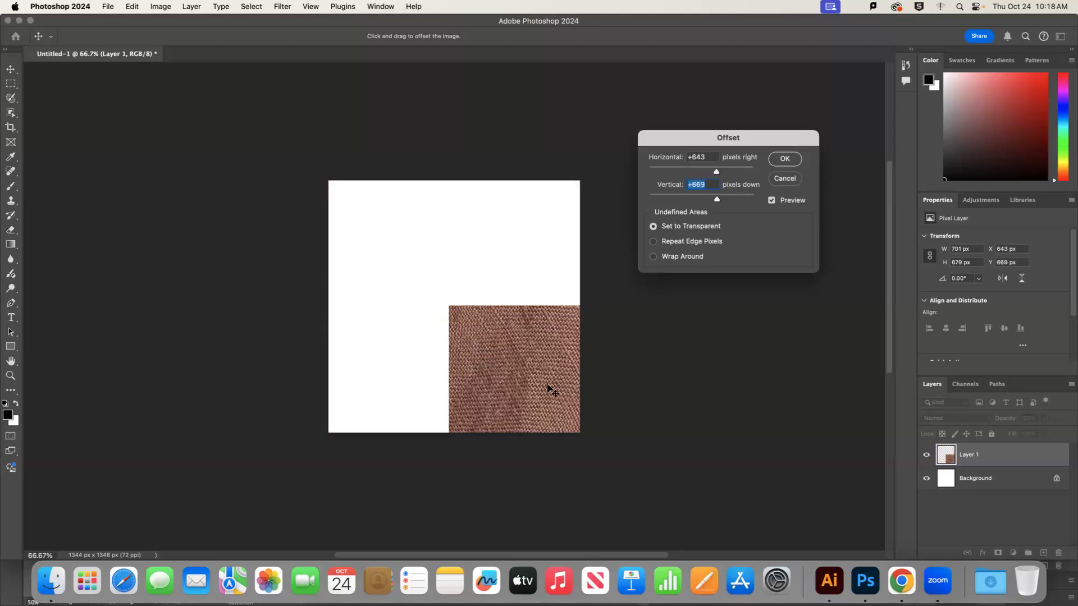
{"action": "left_click", "coordinate": [682, 258]}
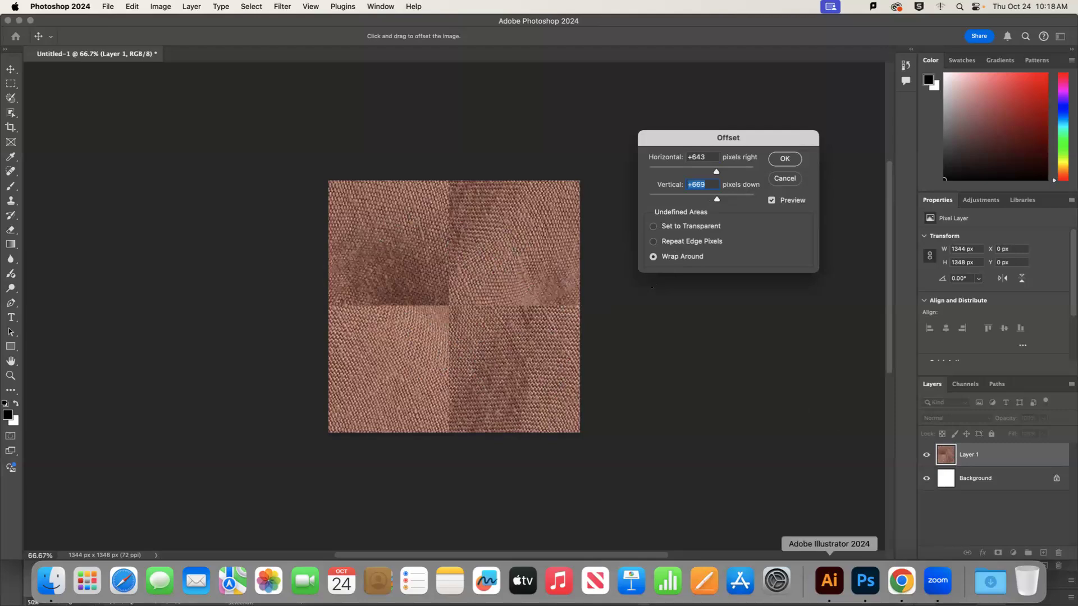
Compare with the tiled pattern in Illustrator and the original swatch in Chrome, and apply the offset in Photoshop
{"action": "left_click", "coordinate": [829, 580]}
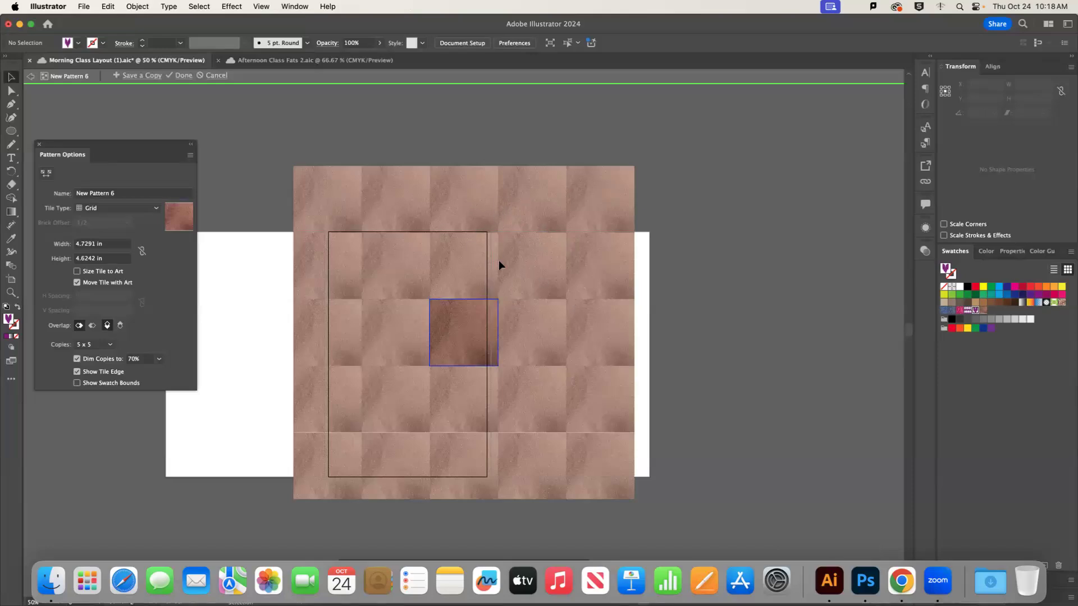
{"action": "left_click", "coordinate": [901, 581]}
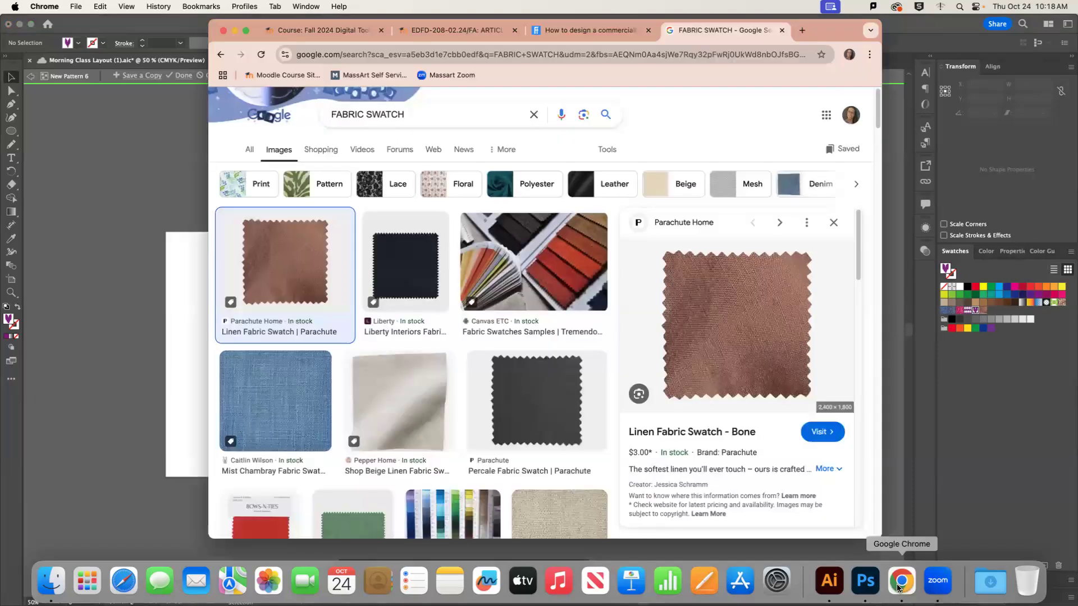
{"action": "left_click", "coordinate": [859, 578]}
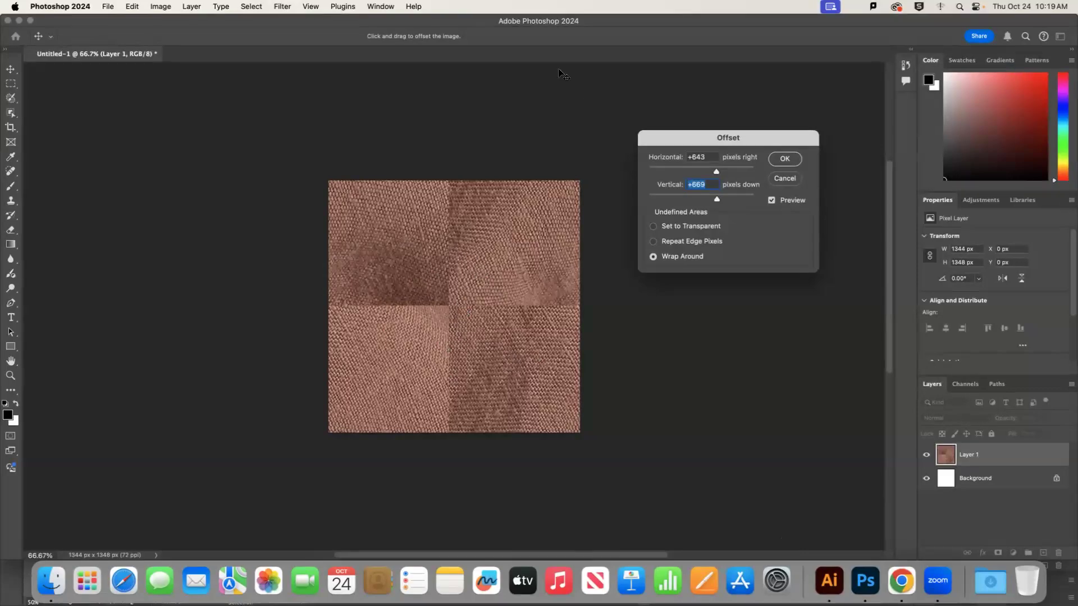
{"action": "left_click", "coordinate": [785, 160]}
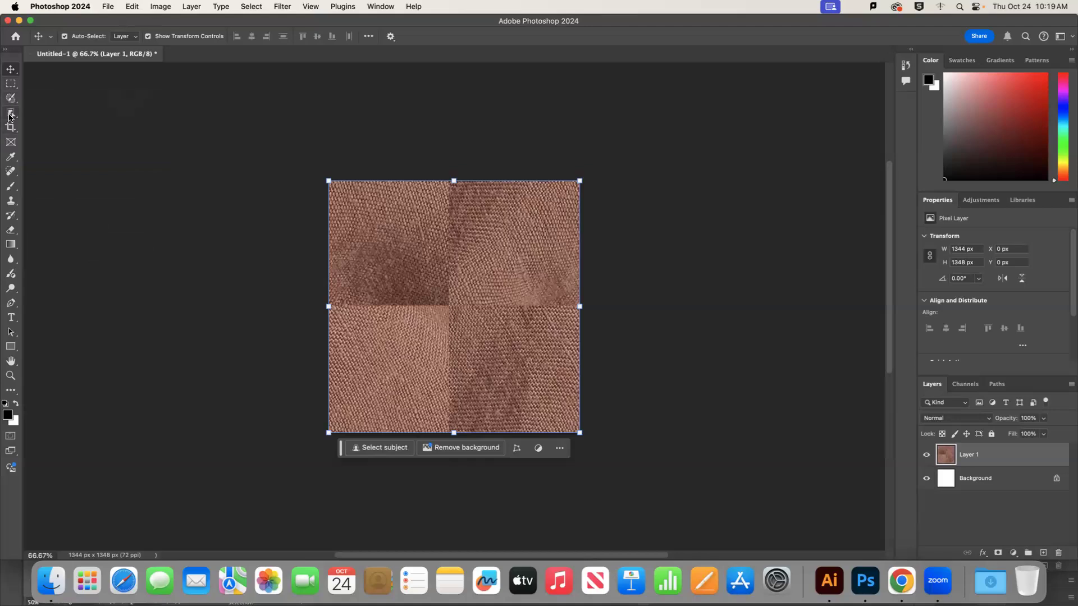
{"action": "left_click", "coordinate": [9, 115]}
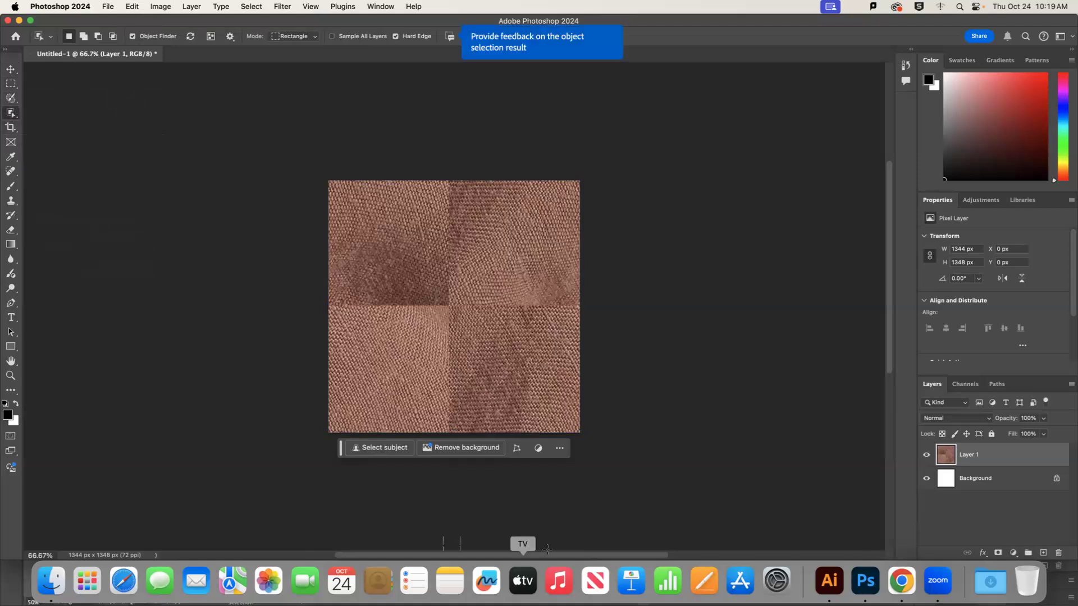
{"action": "left_click", "coordinate": [11, 68]}
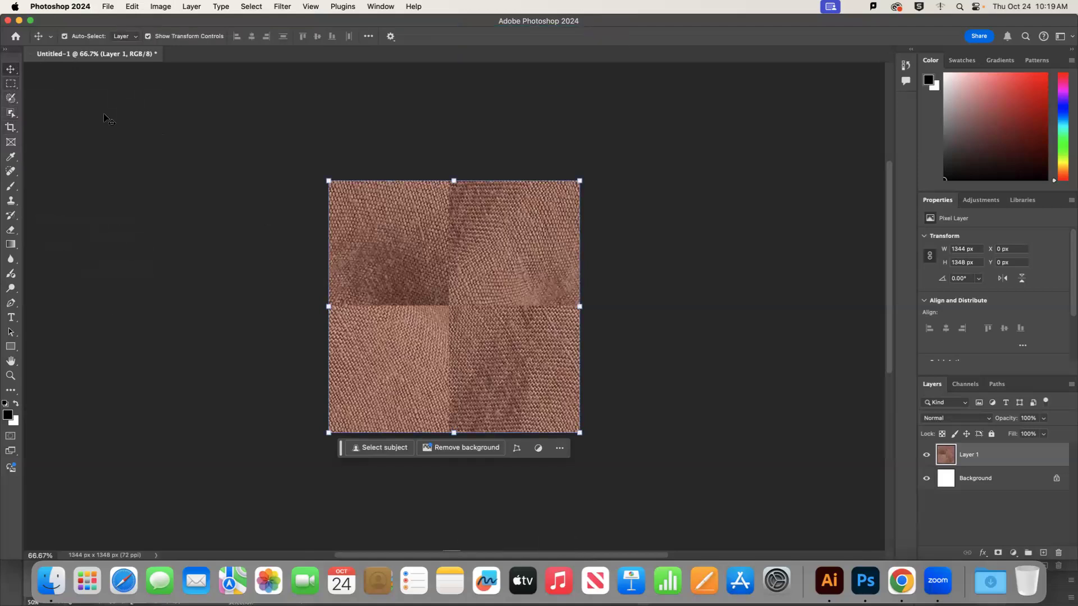
Switch to Chrome and search Google Images for "MODEL ON BACKDROP"
{"action": "left_click", "coordinate": [901, 581]}
{"action": "left_click_drag", "start_coordinate": [416, 119], "coordinate": [284, 98]}
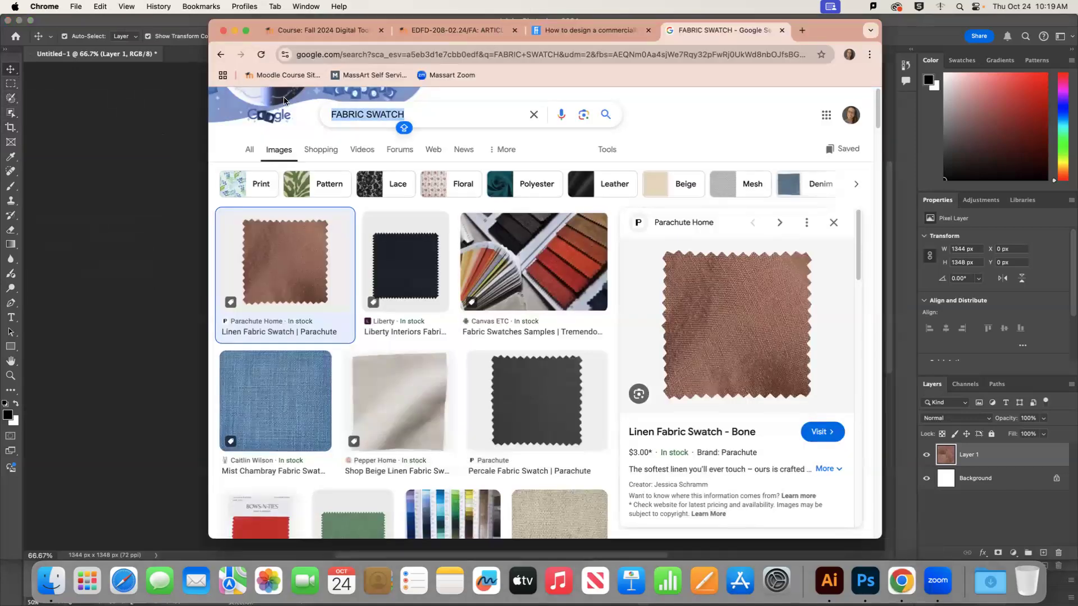
{"action": "type", "text": "MODE"}
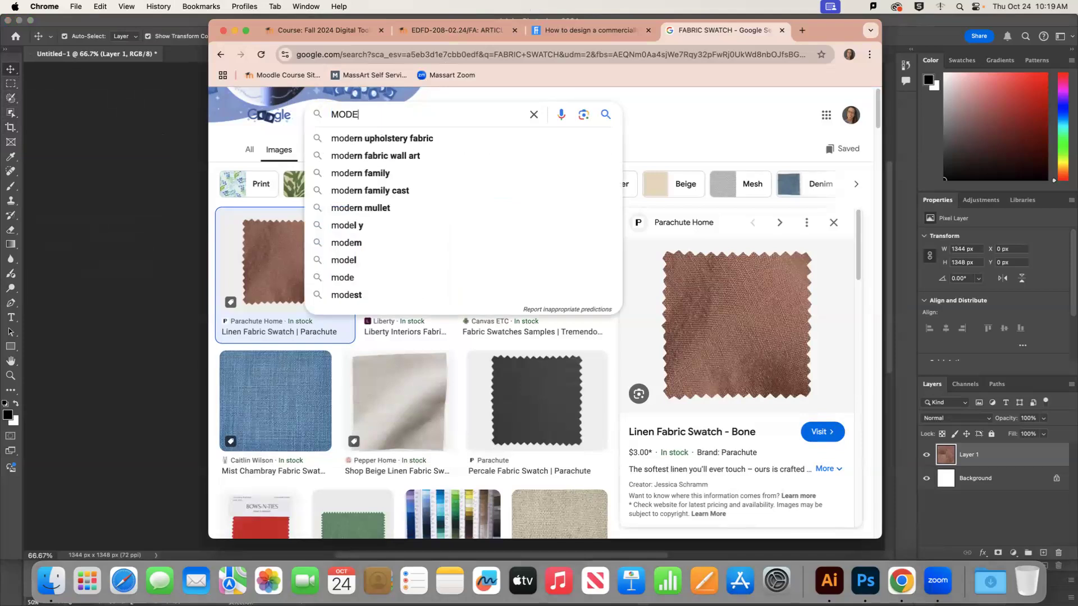
{"action": "type", "text": "L ON BACKD"}
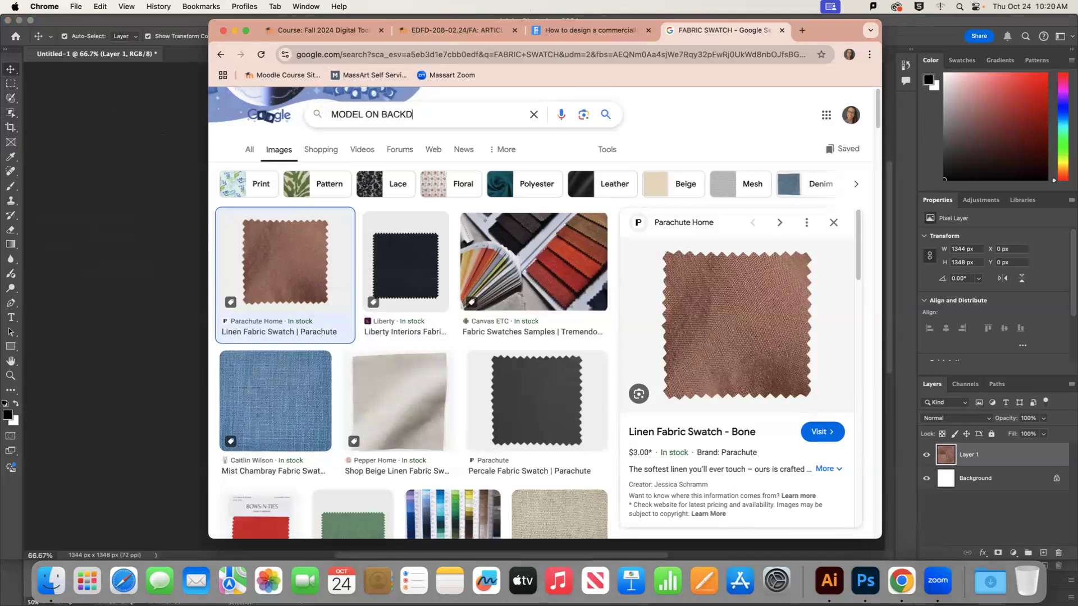
{"action": "type", "text": "ROP"}
{"action": "key", "text": "Return"}
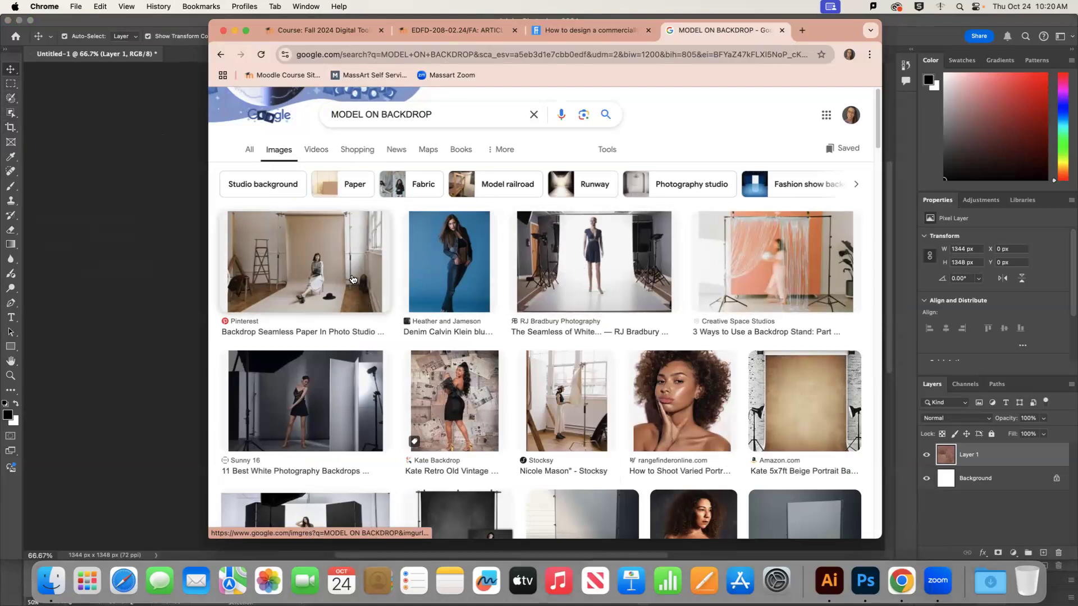
Preview the white studio photo and copy the Pinterest image of the model sitting in front of a beige backdrop
{"action": "left_click", "coordinate": [569, 249]}
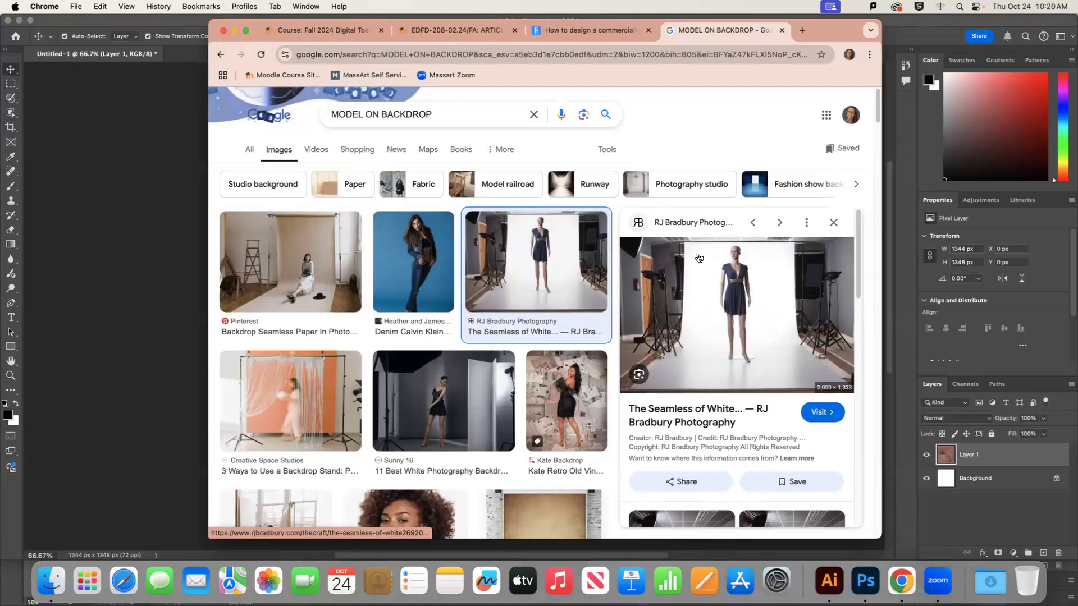
{"action": "left_click", "coordinate": [329, 296]}
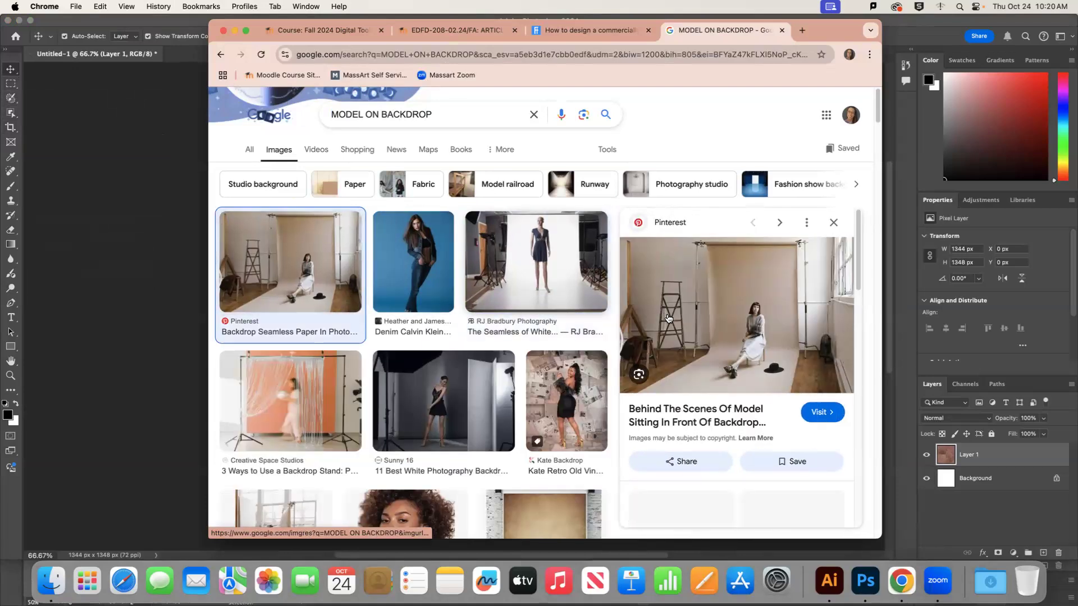
{"action": "right_click", "coordinate": [746, 300]}
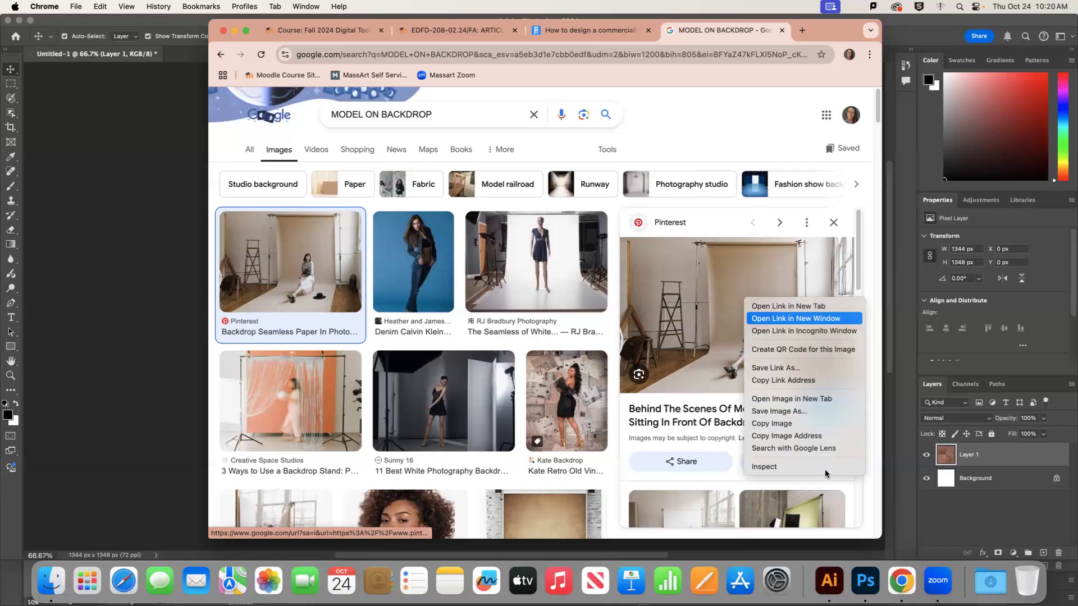
{"action": "left_click", "coordinate": [786, 424]}
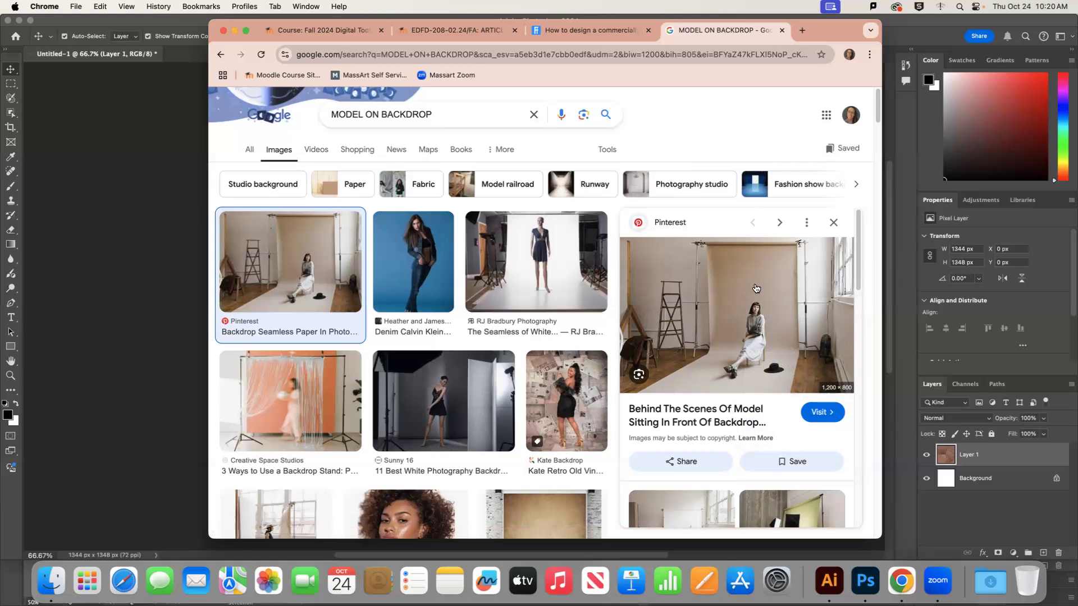
Browse further results and copy the Buy Backdrops image of the model in denim seated before a stone-wall backdrop
{"action": "scroll", "coordinate": [471, 428], "scroll_direction": "down", "scroll_amount": 5}
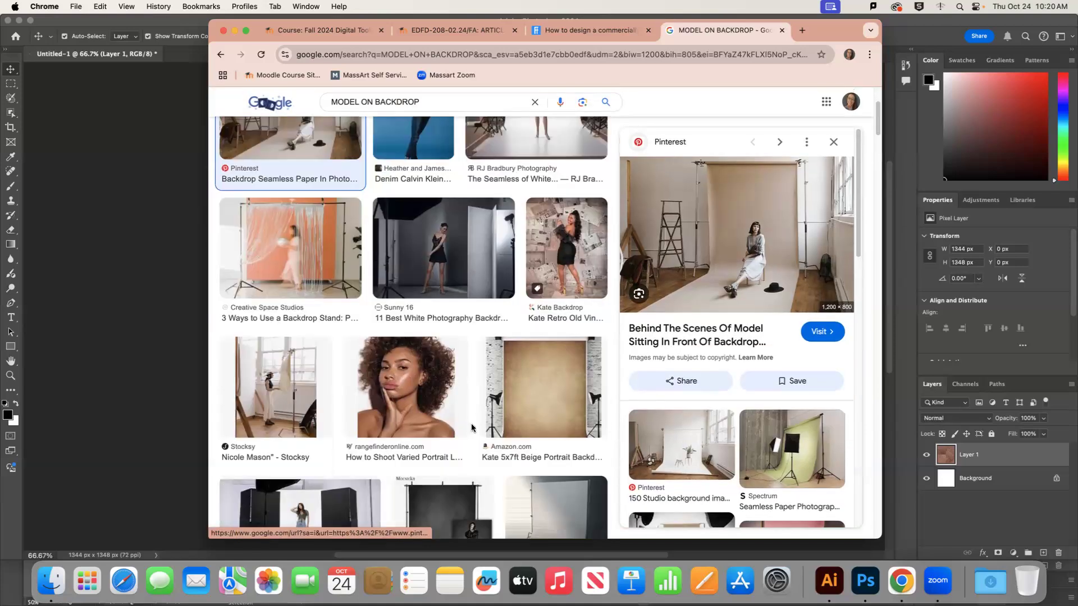
{"action": "left_click", "coordinate": [296, 397]}
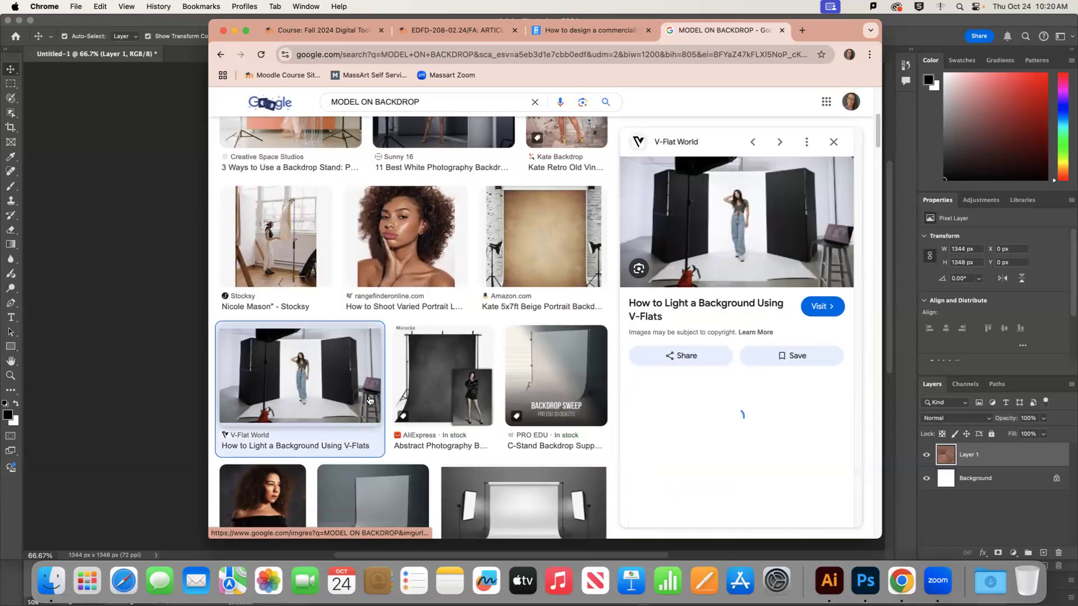
{"action": "scroll", "coordinate": [384, 387], "scroll_direction": "down", "scroll_amount": 10}
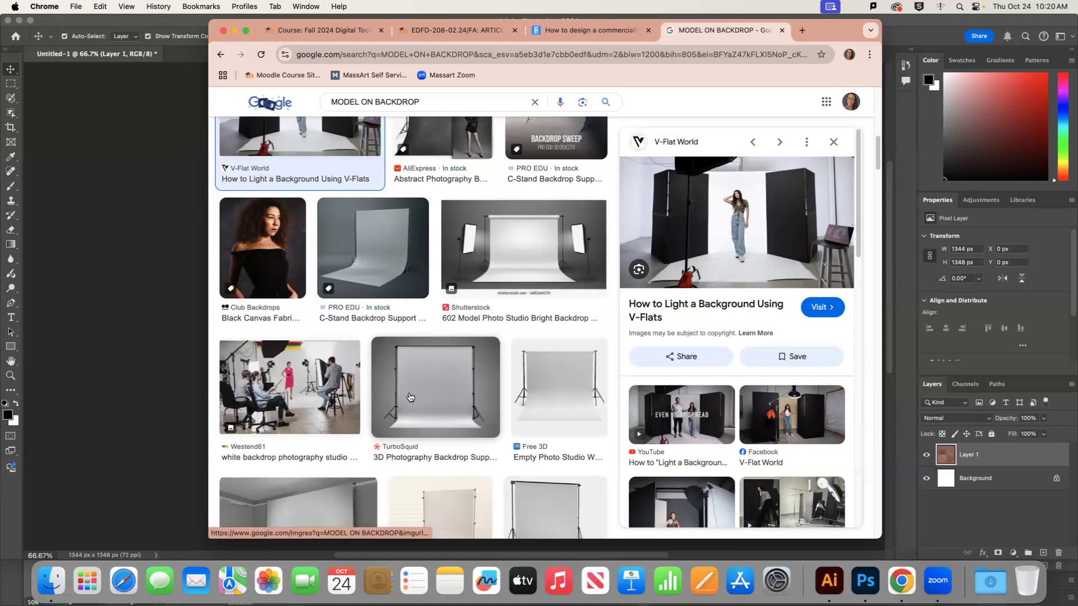
{"action": "scroll", "coordinate": [458, 293], "scroll_direction": "down", "scroll_amount": 7}
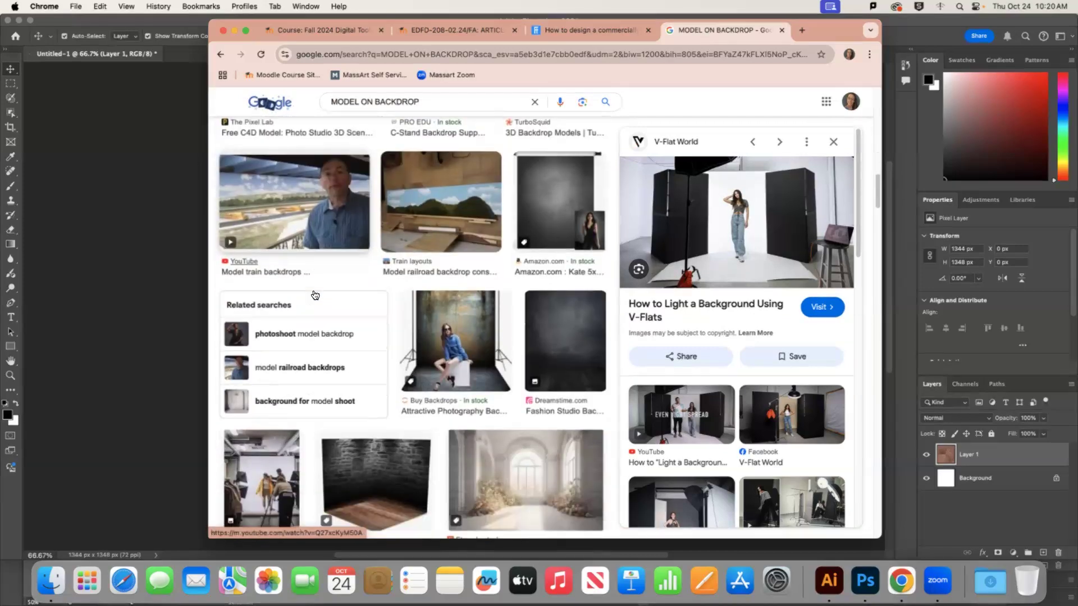
{"action": "left_click", "coordinate": [449, 298]}
{"action": "right_click", "coordinate": [745, 286]}
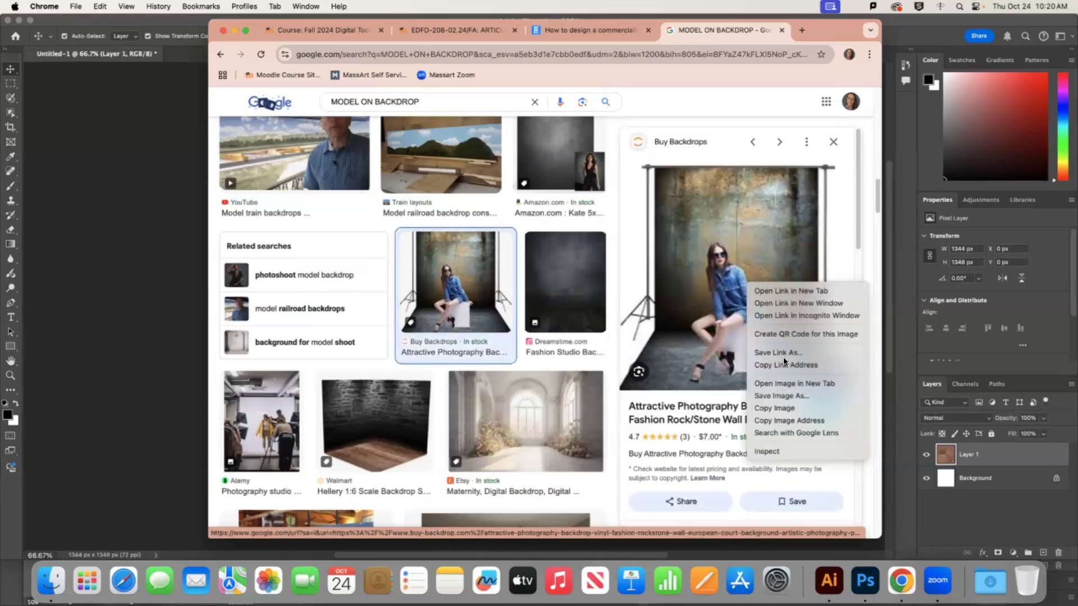
{"action": "left_click", "coordinate": [789, 409]}
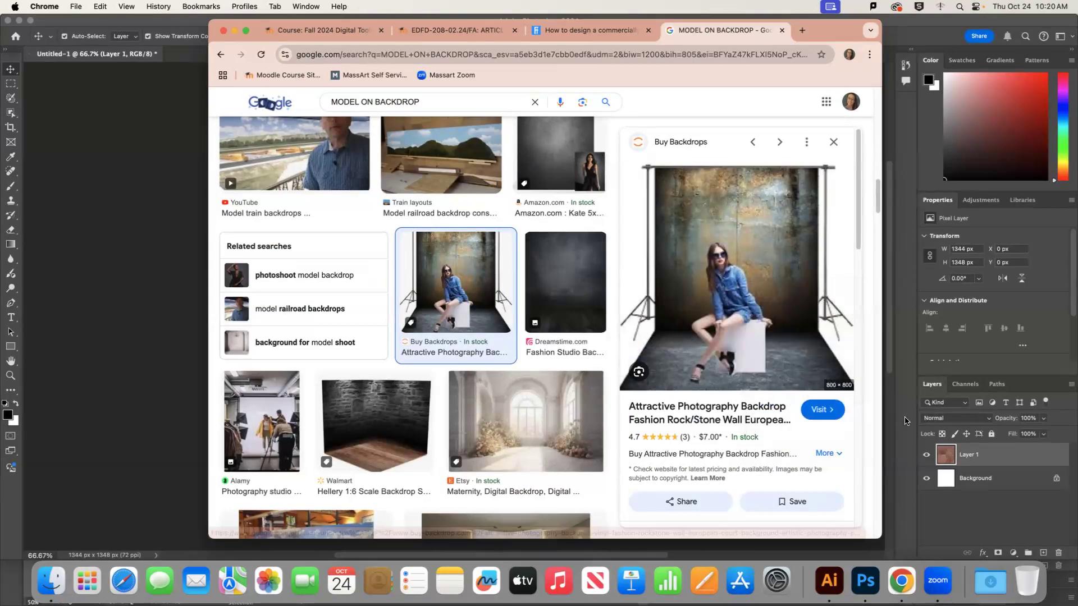
Paste the copied model photo into a new 225 x 225 pixel Photoshop document, inspect it, and close it without saving
{"action": "key", "text": "super+Tab"}
{"action": "left_click", "coordinate": [108, 6]}
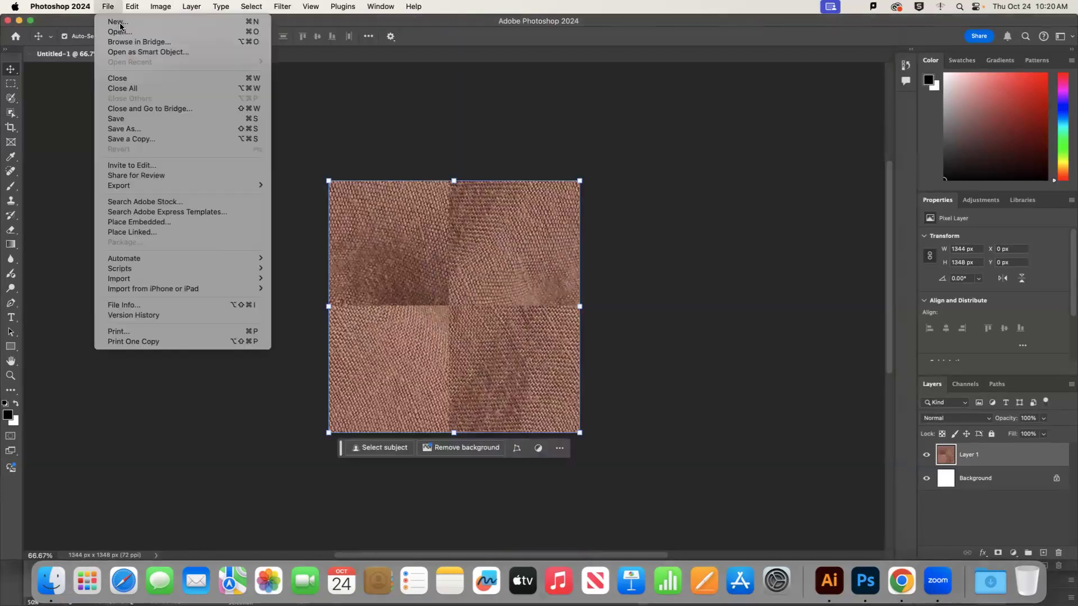
{"action": "key", "text": "super+n"}
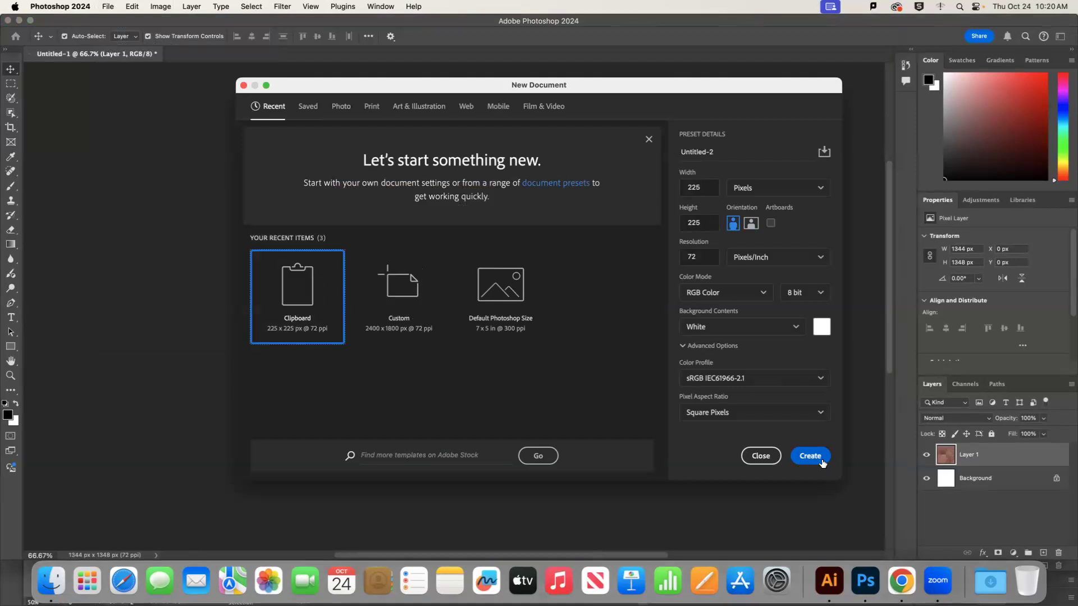
{"action": "left_click", "coordinate": [811, 456]}
{"action": "key", "text": "super+v"}
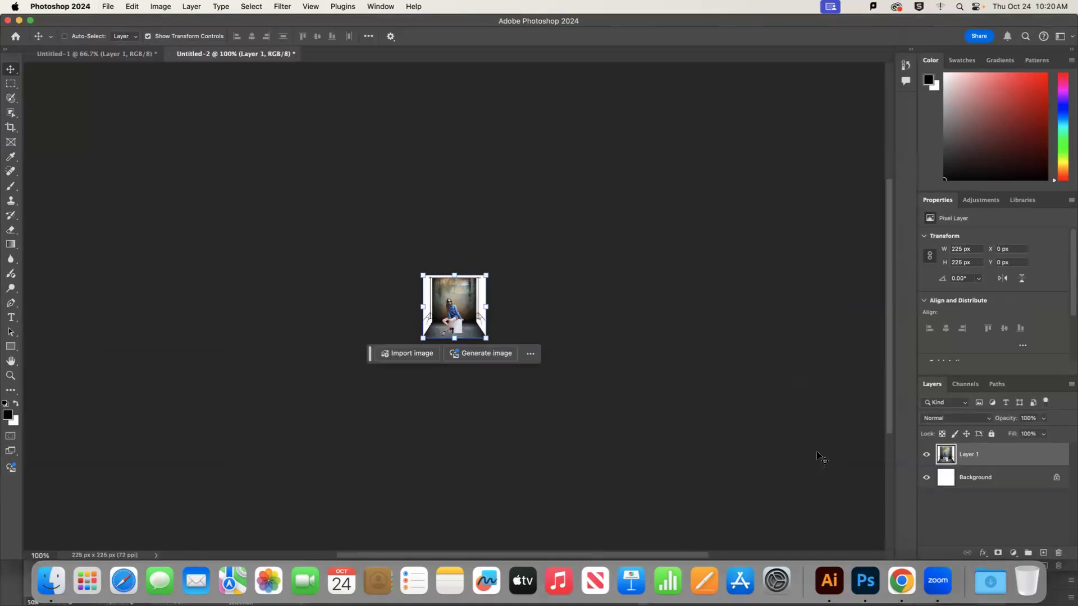
{"action": "key", "text": "super+equal"}
{"action": "key", "text": "super+equal"}
{"action": "key", "text": "super+equal"}
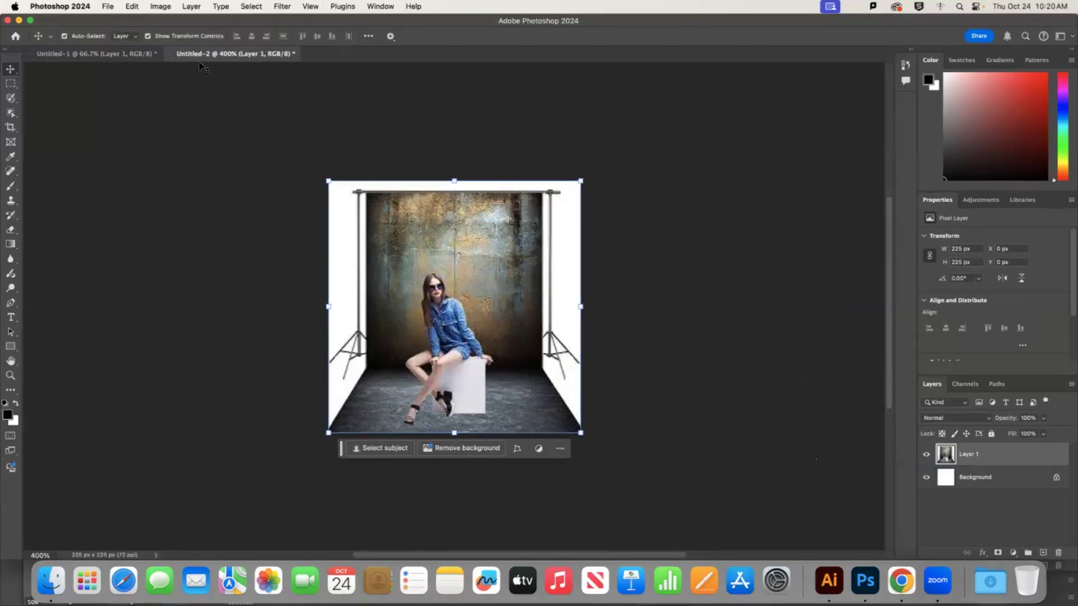
{"action": "left_click", "coordinate": [171, 55]}
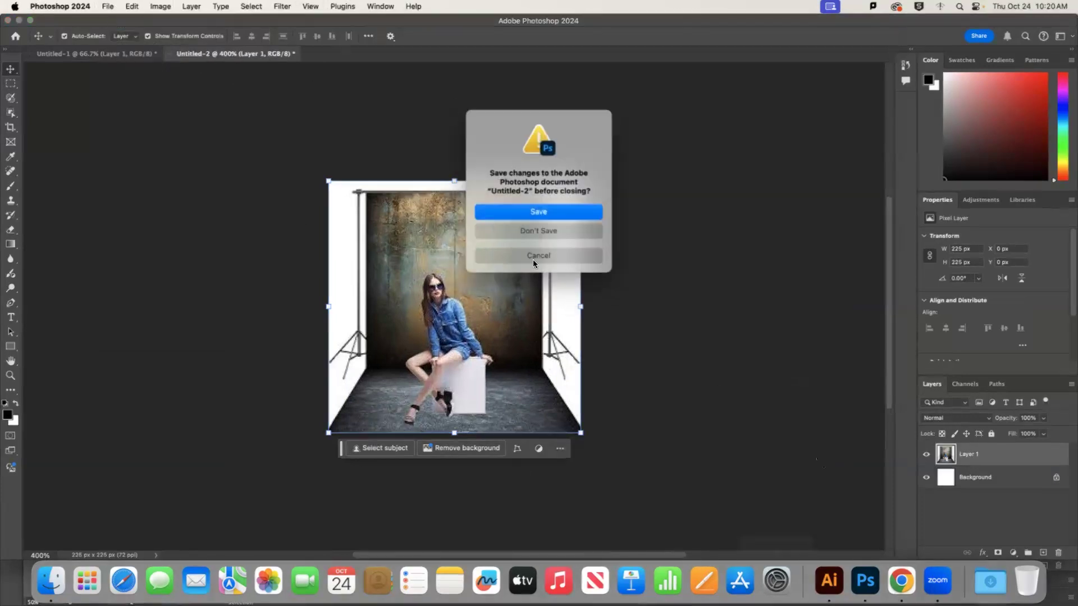
{"action": "left_click", "coordinate": [528, 230]}
Switch to Chrome and preview the Creative Pad Media image comparing muslin and paper backdrops in the image results
{"action": "left_click", "coordinate": [901, 581]}
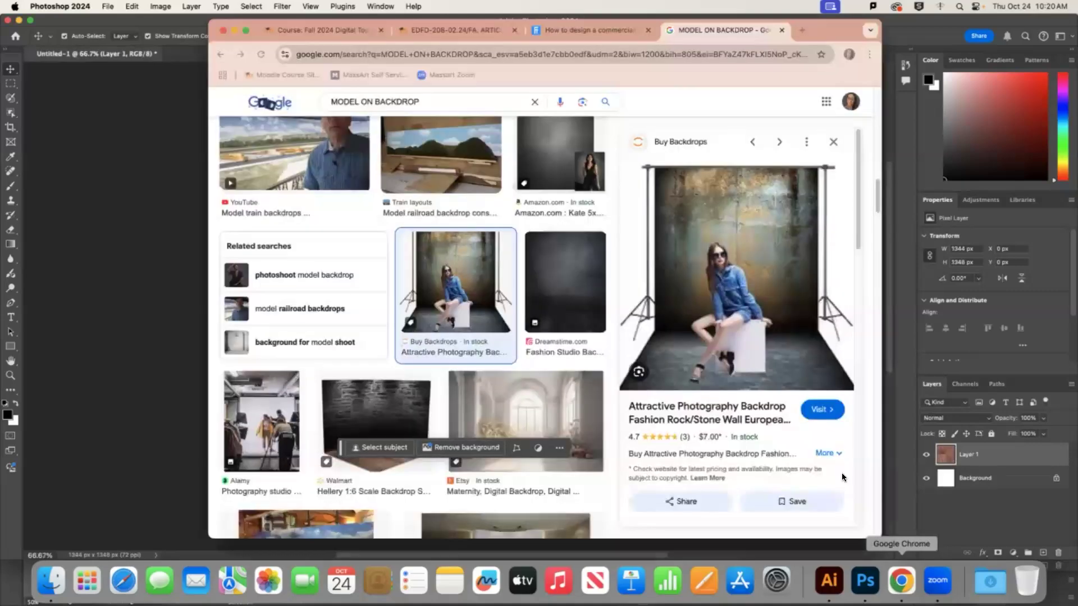
{"action": "scroll", "coordinate": [537, 456], "scroll_direction": "down", "scroll_amount": 5}
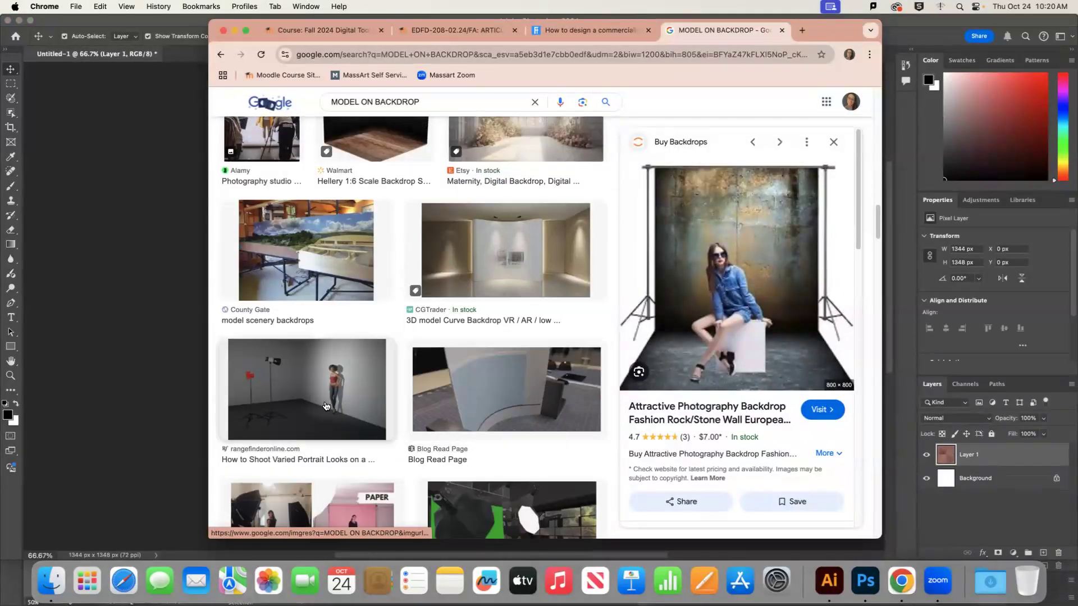
{"action": "scroll", "coordinate": [333, 419], "scroll_direction": "down", "scroll_amount": 2}
{"action": "left_click", "coordinate": [333, 420]}
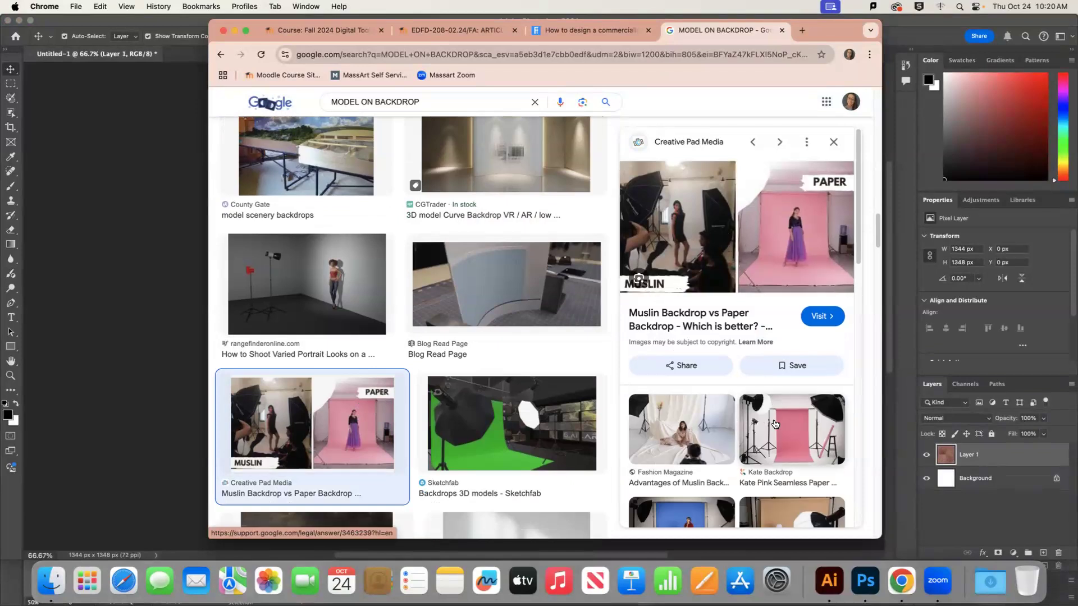
{"action": "scroll", "coordinate": [809, 172], "scroll_direction": "down", "scroll_amount": 2}
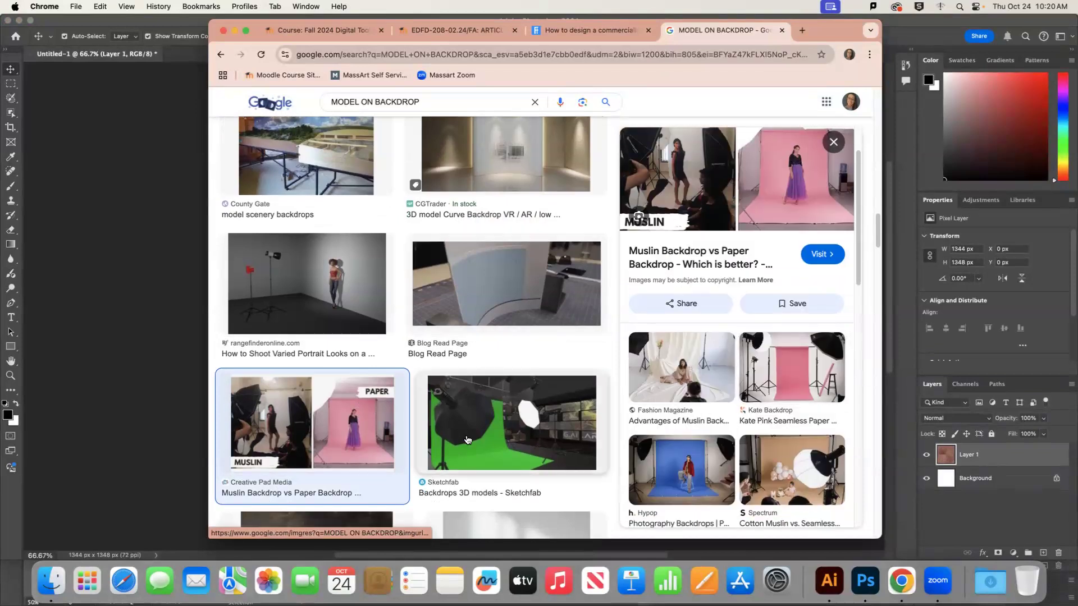
Find the Sunny 16 white photography backdrop result and copy its image of the model in a grey dress and hat
{"action": "scroll", "coordinate": [337, 348], "scroll_direction": "down", "scroll_amount": 8}
{"action": "left_click", "coordinate": [300, 375]}
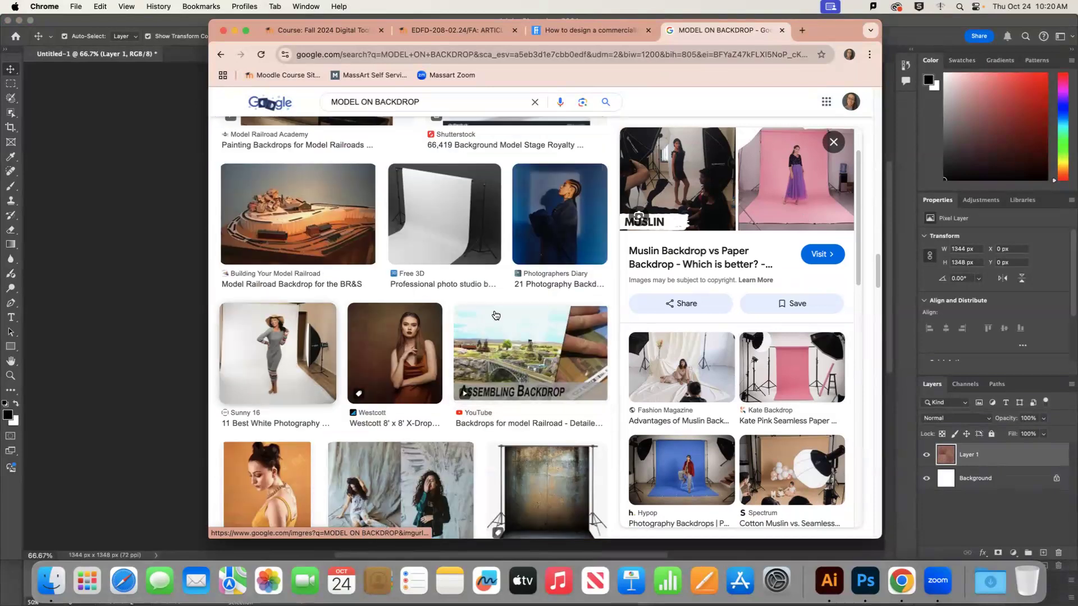
{"action": "right_click", "coordinate": [748, 242]}
{"action": "left_click", "coordinate": [773, 363]}
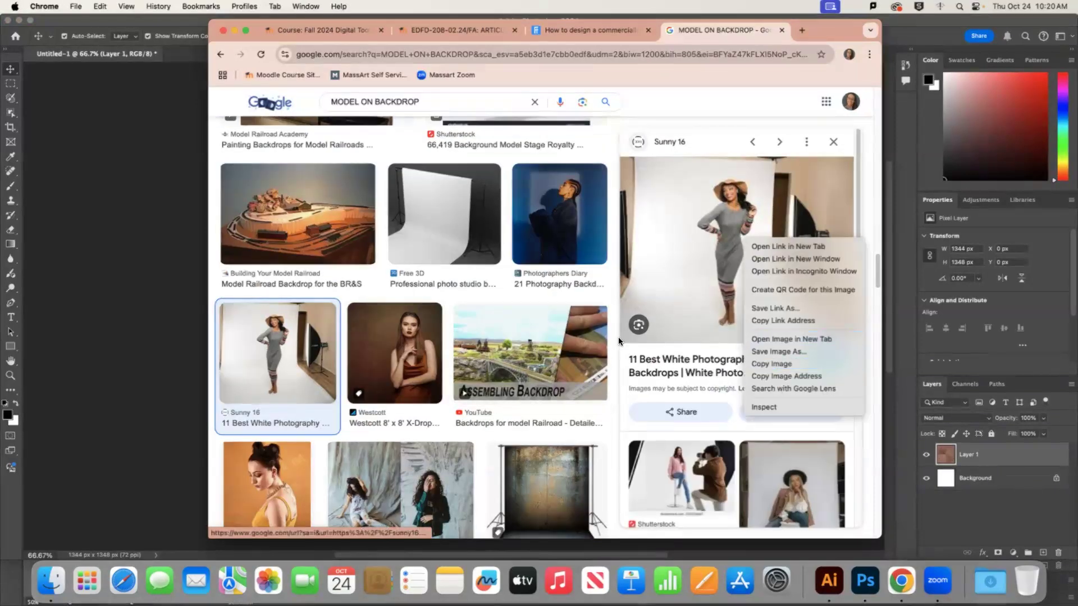
Switch to Photoshop, create a new 1373 x 1098 pixel document at 72 ppi, and paste the copied model photo into it
{"action": "left_click", "coordinate": [177, 298]}
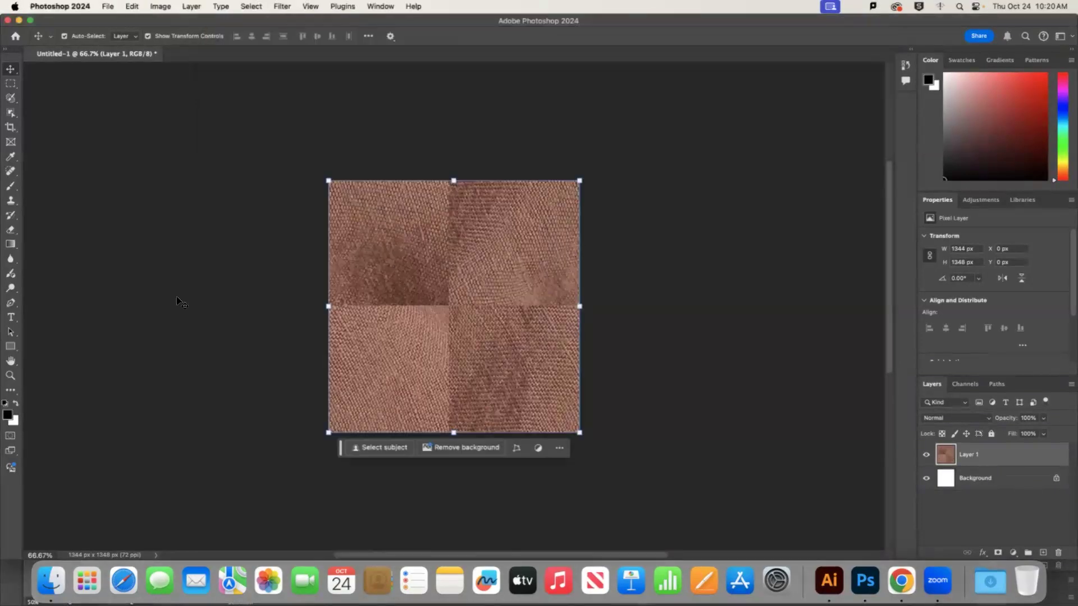
{"action": "left_click", "coordinate": [109, 6]}
{"action": "left_click", "coordinate": [132, 20]}
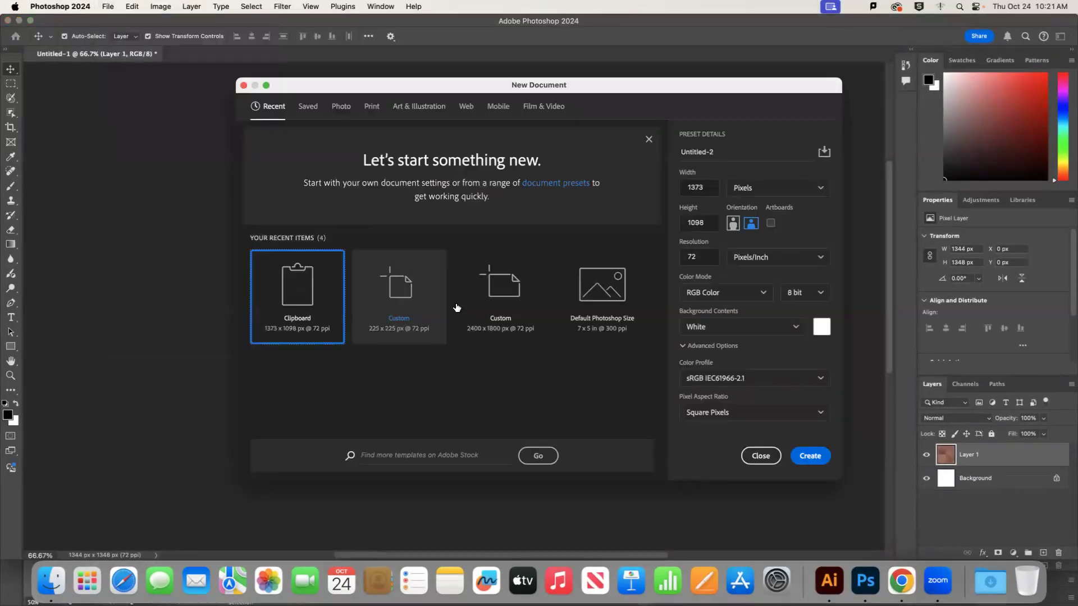
{"action": "left_click", "coordinate": [809, 456]}
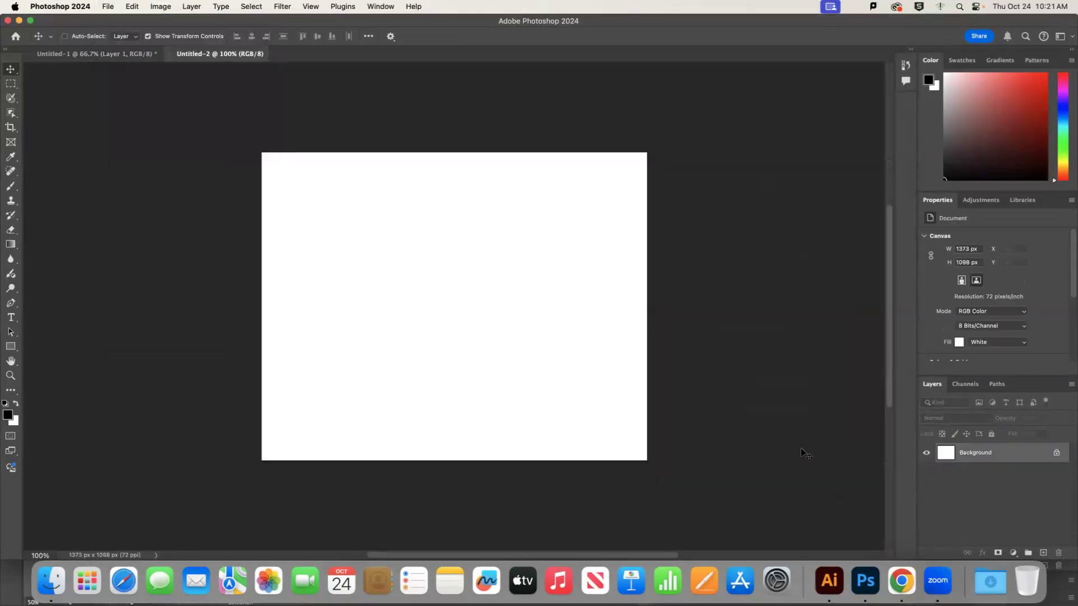
{"action": "key", "text": "super+v"}
With the Polygonal Lasso, select the studio area left of the model, from the white backdrop outward past the canvas edge
{"action": "left_click", "coordinate": [7, 84]}
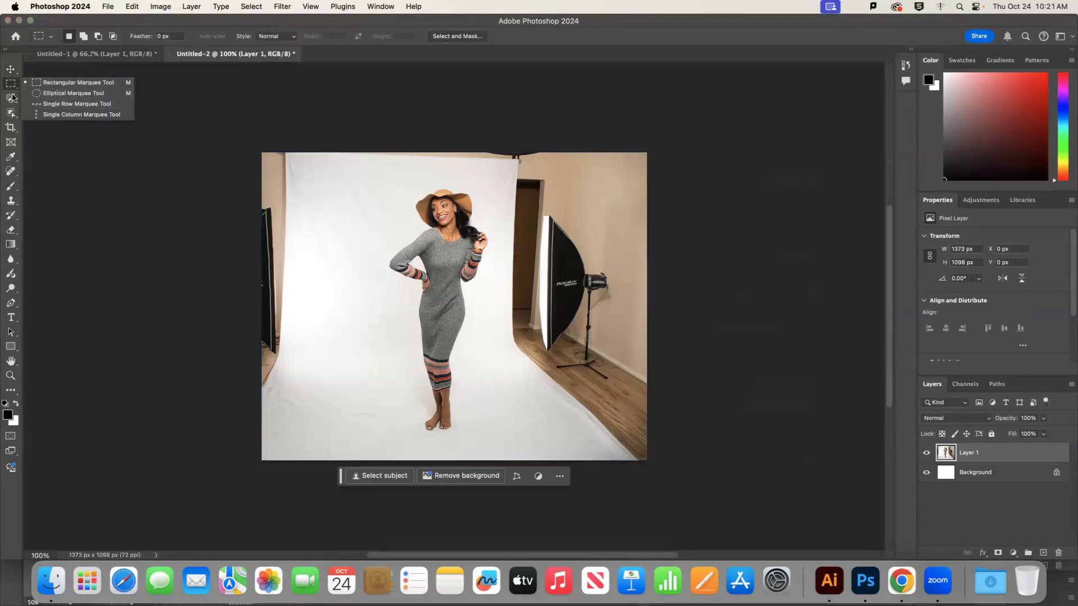
{"action": "left_click", "coordinate": [11, 98]}
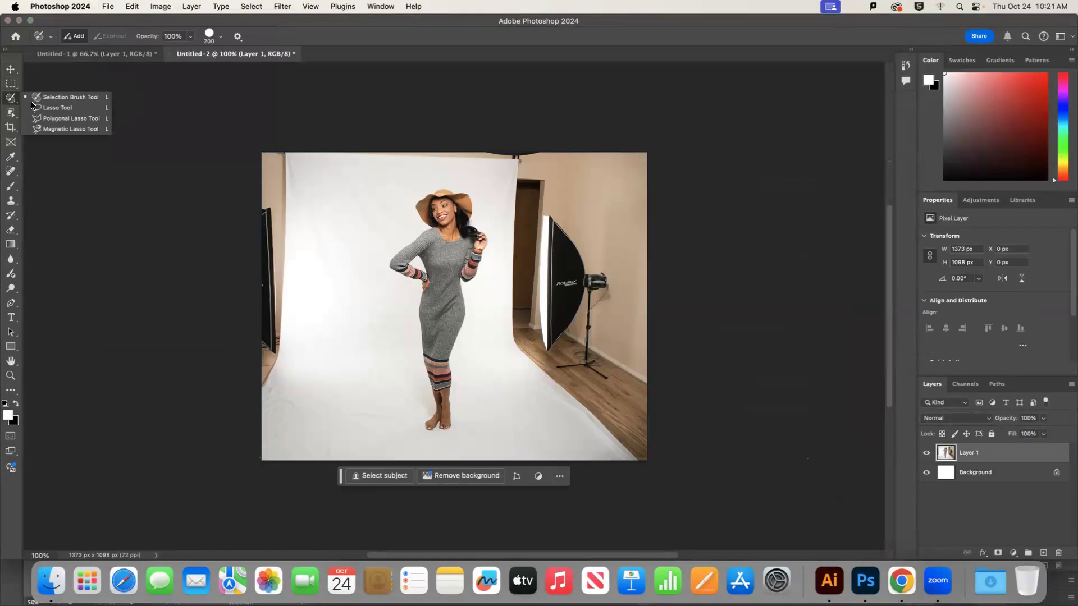
{"action": "left_click", "coordinate": [67, 118]}
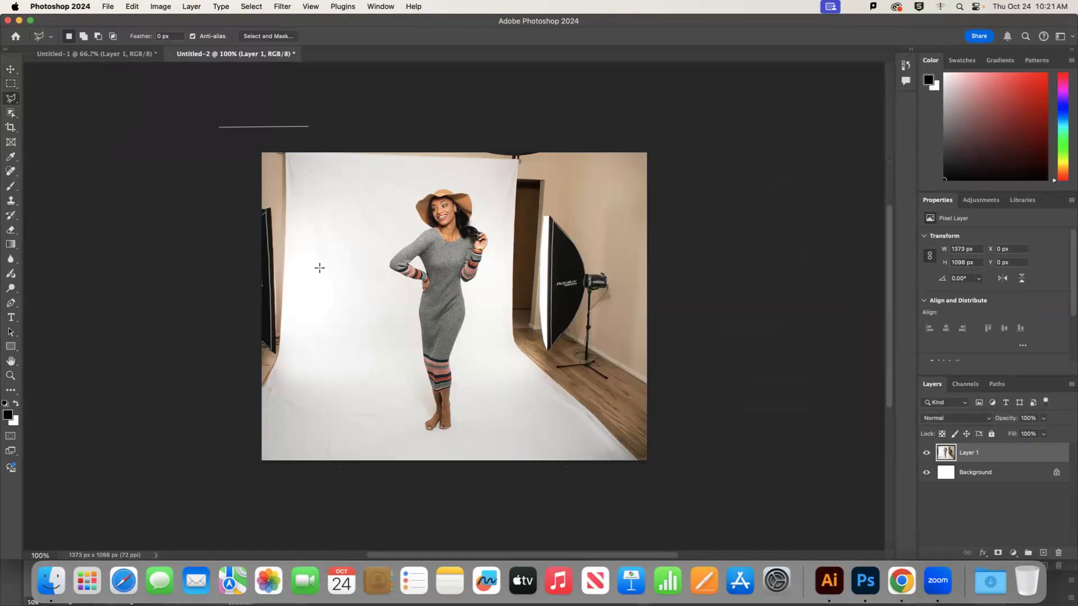
{"action": "left_click", "coordinate": [262, 322]}
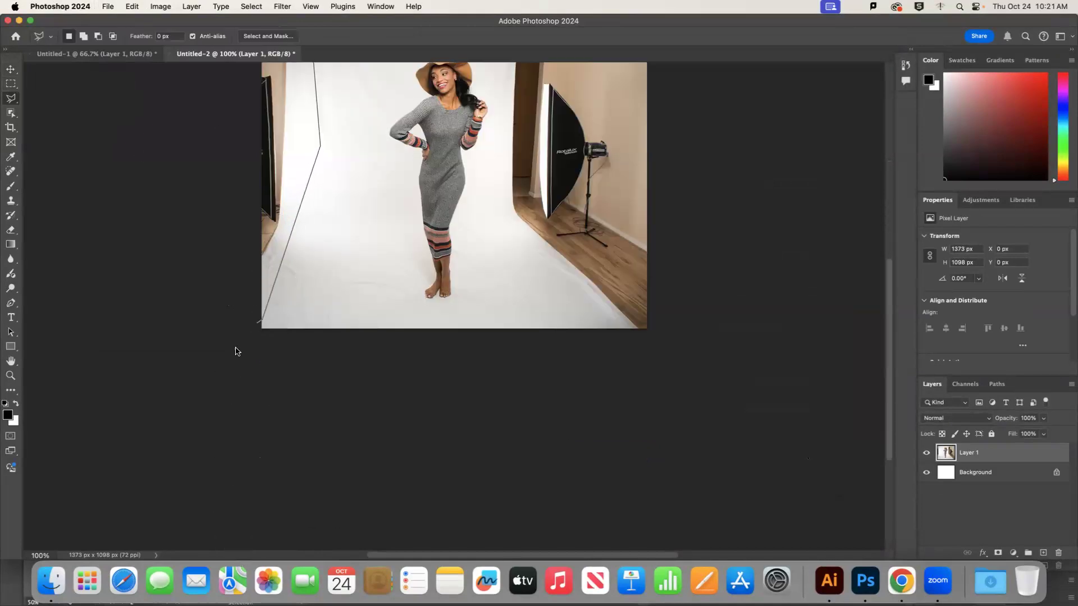
{"action": "left_click", "coordinate": [189, 438]}
{"action": "left_click", "coordinate": [219, 231]}
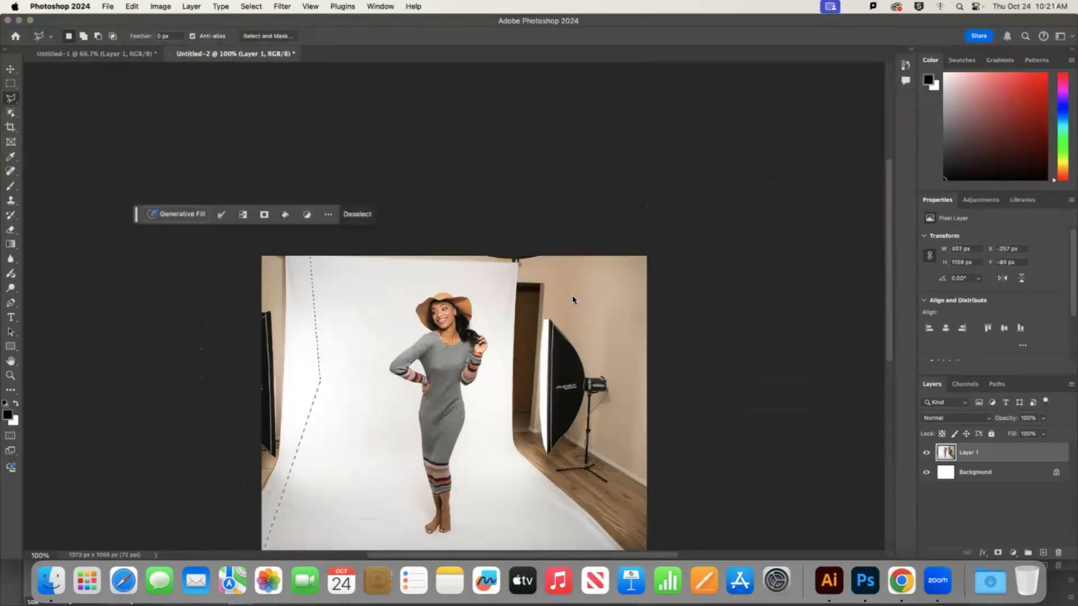
Add the studio area right of the model, including the softbox and wooden floor, to the polygonal selection
{"action": "left_click", "coordinate": [515, 237]}
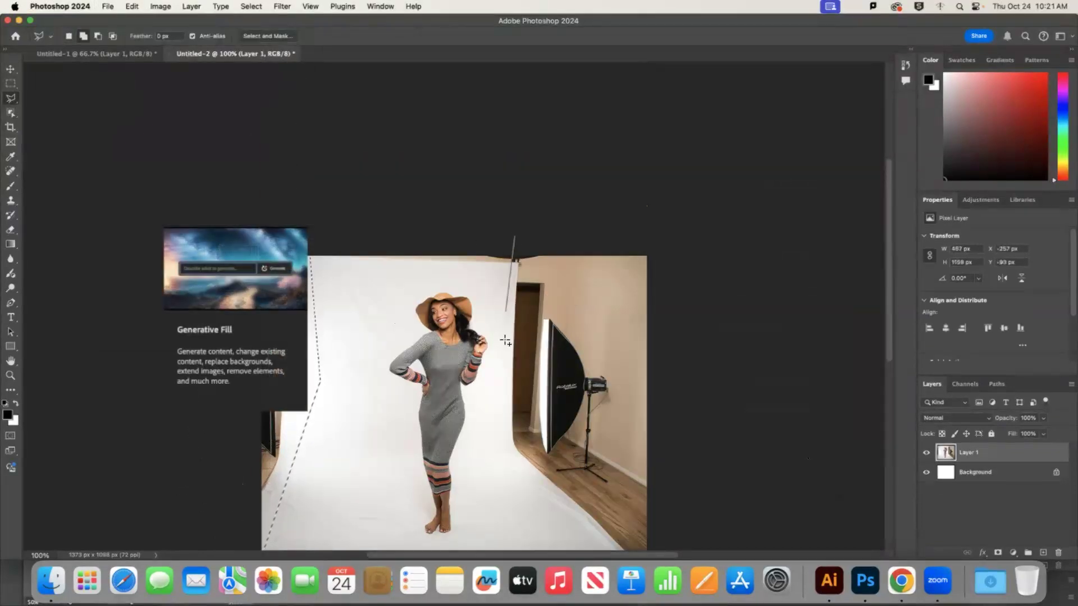
{"action": "left_click", "coordinate": [500, 453]}
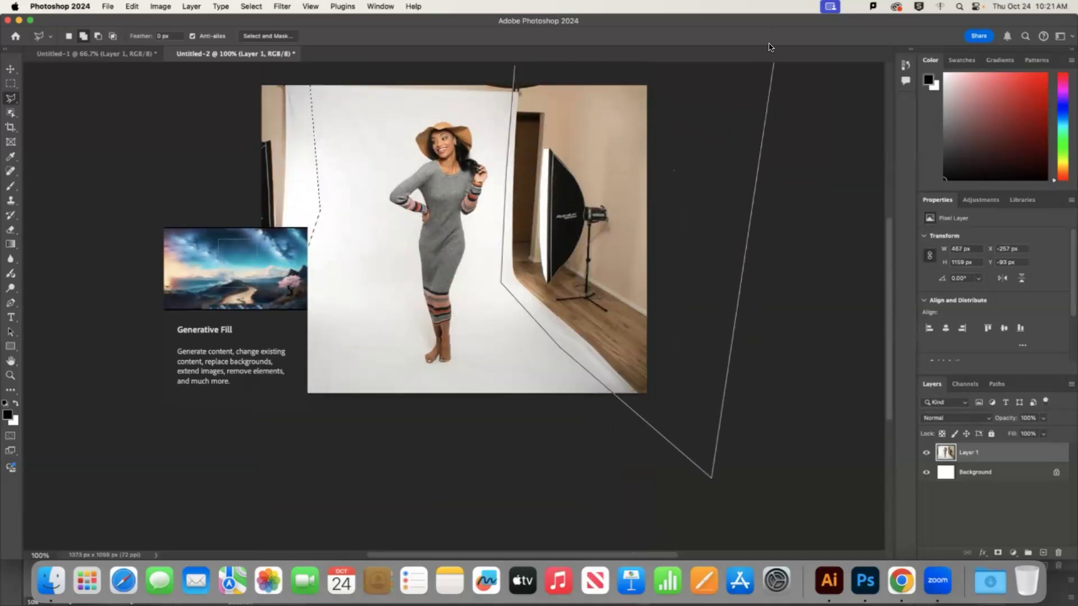
{"action": "left_click", "coordinate": [704, 244]}
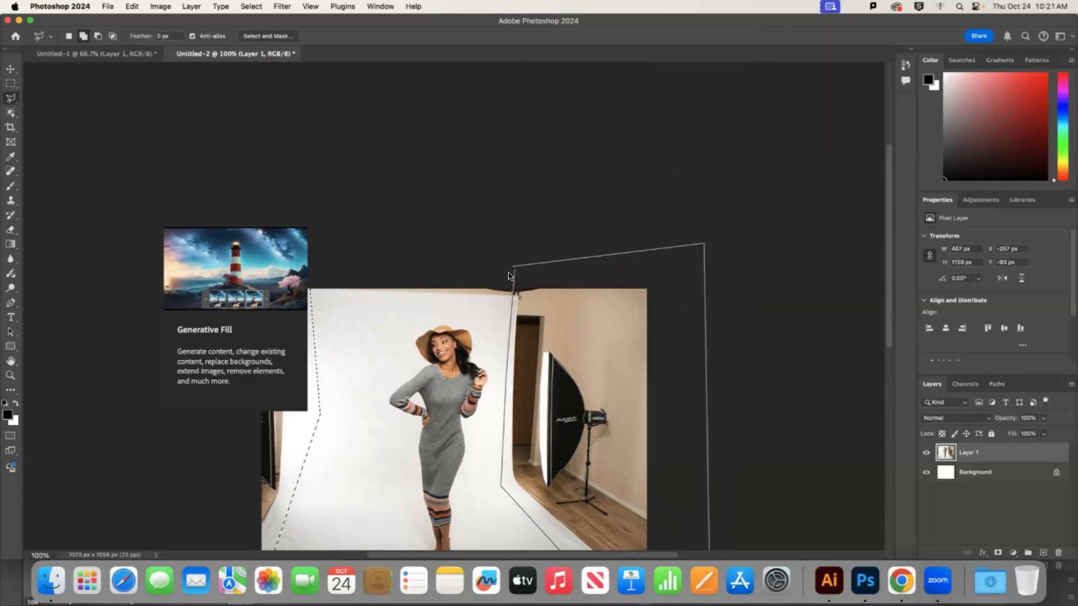
{"action": "left_click", "coordinate": [516, 270]}
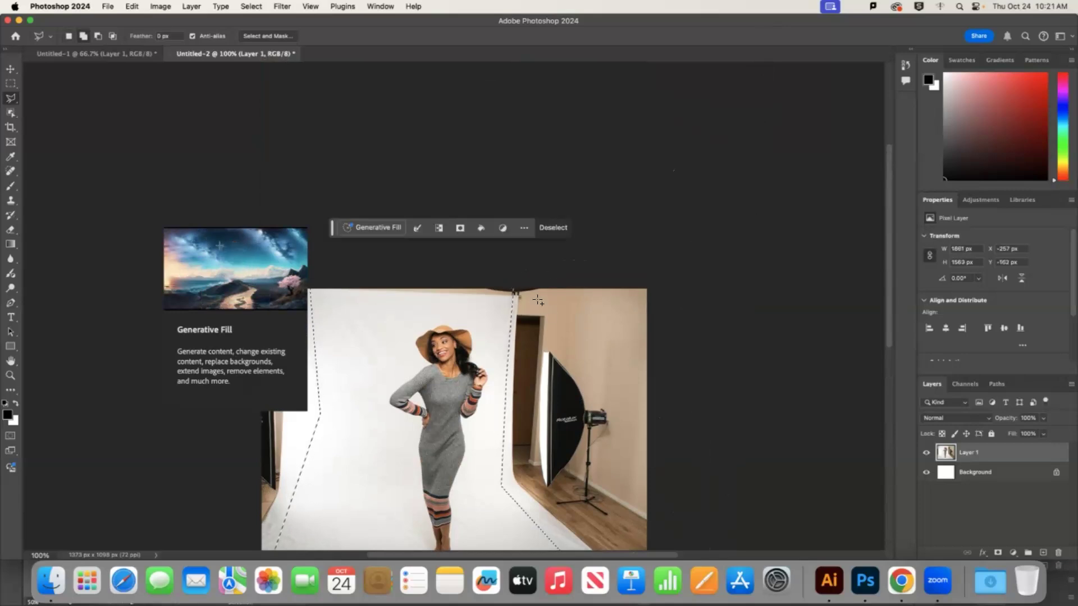
Add the strip along the photo's upper edge above the model's hat to the selection, joining both side areas
{"action": "left_click", "coordinate": [547, 265]}
{"action": "left_click", "coordinate": [530, 314]}
{"action": "left_click", "coordinate": [308, 308]}
{"action": "left_click", "coordinate": [308, 221]}
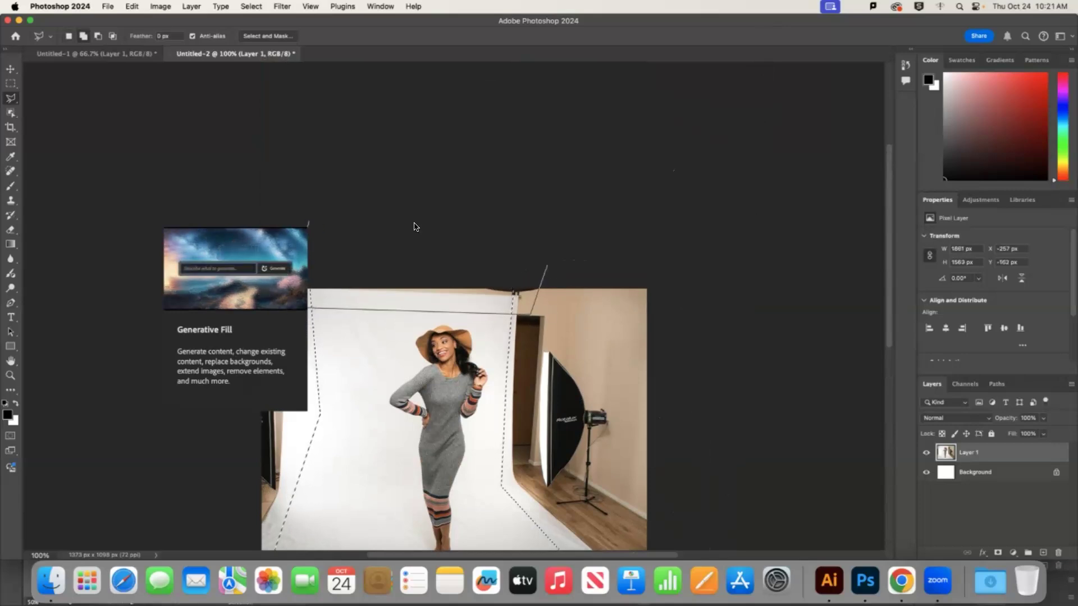
{"action": "left_click", "coordinate": [549, 264]}
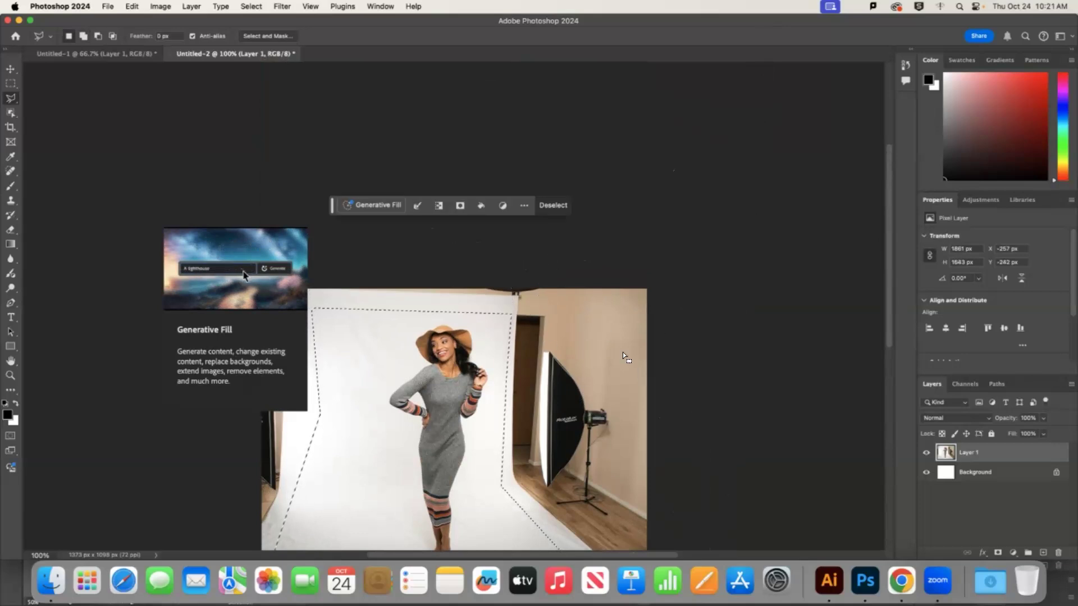
Move the contextual task bar off the photo so the whole image and selection are unobstructed
{"action": "key", "text": "super+minus"}
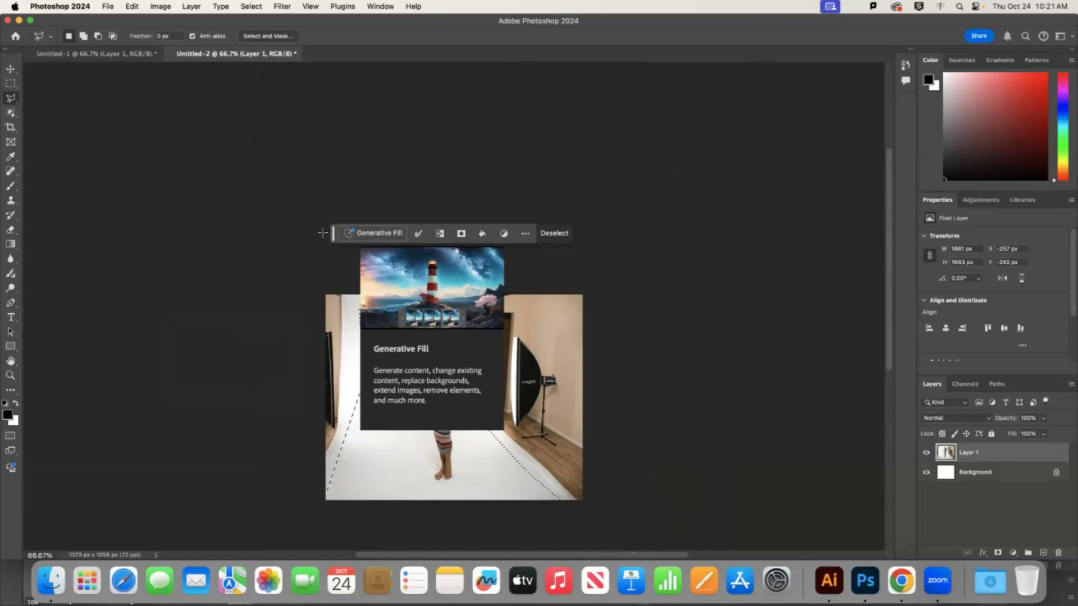
{"action": "left_click_drag", "start_coordinate": [323, 232], "coordinate": [838, 447]}
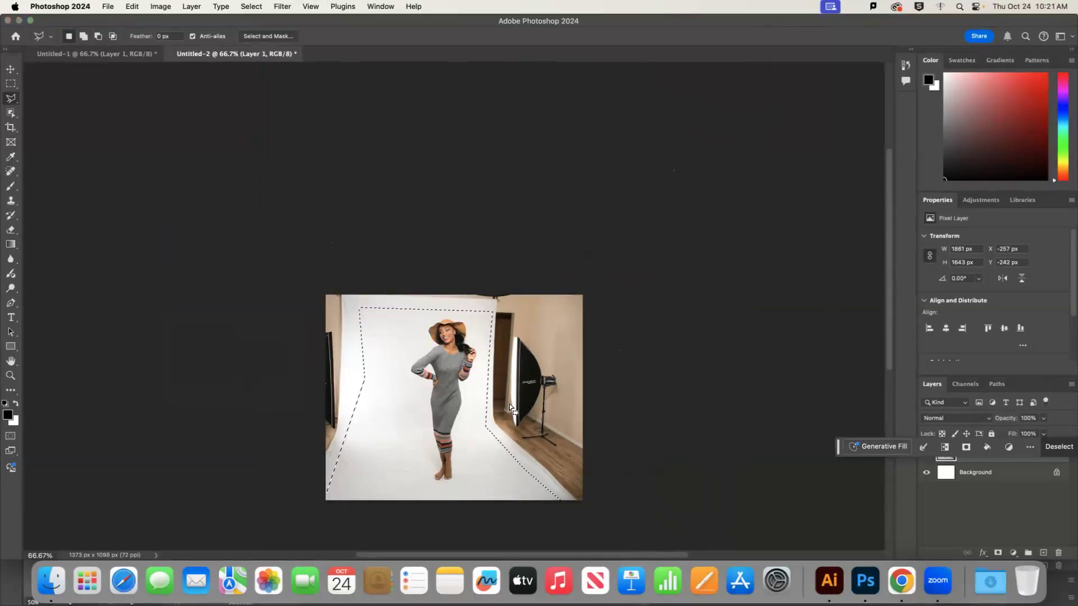
{"action": "key", "text": "super+equal"}
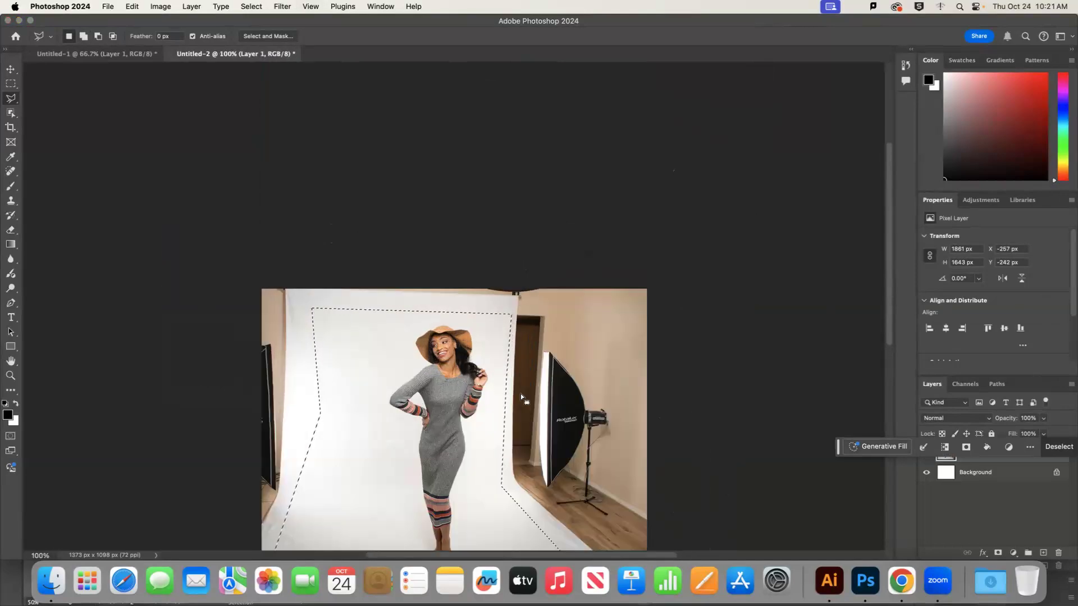
{"action": "scroll", "coordinate": [649, 422], "scroll_direction": "down", "scroll_amount": 3}
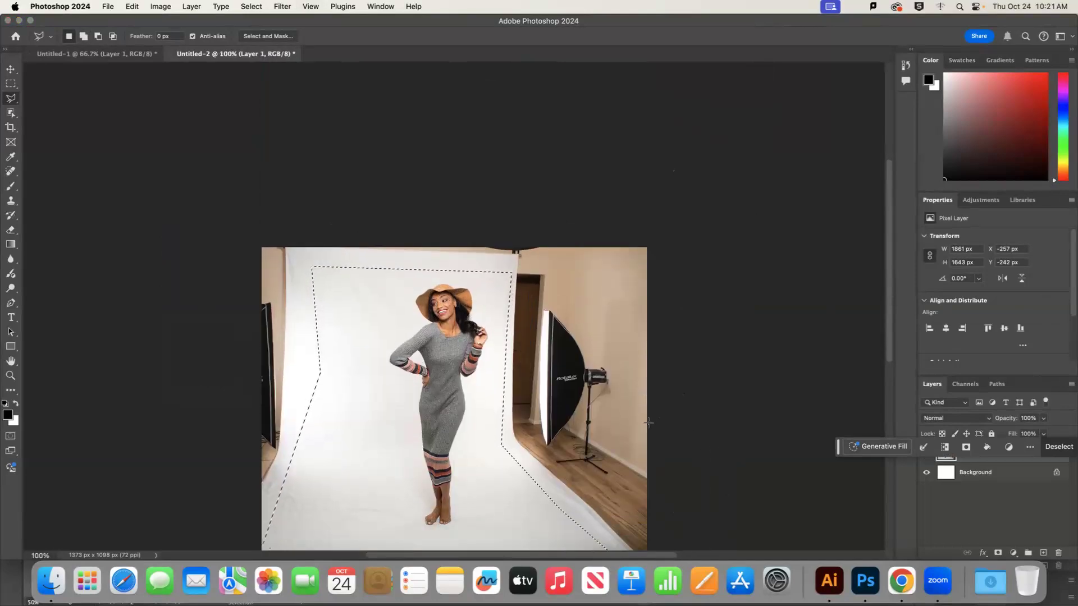
{"action": "scroll", "coordinate": [631, 423], "scroll_direction": "down", "scroll_amount": 2}
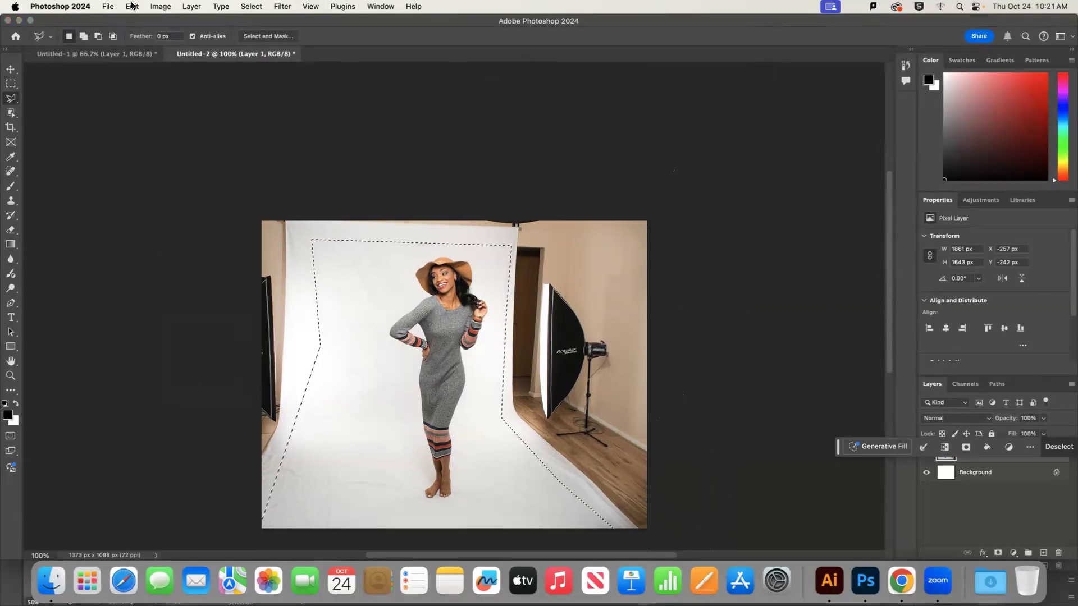
{"action": "left_click", "coordinate": [108, 6]}
{"action": "mouse_move", "coordinate": [129, 17]}
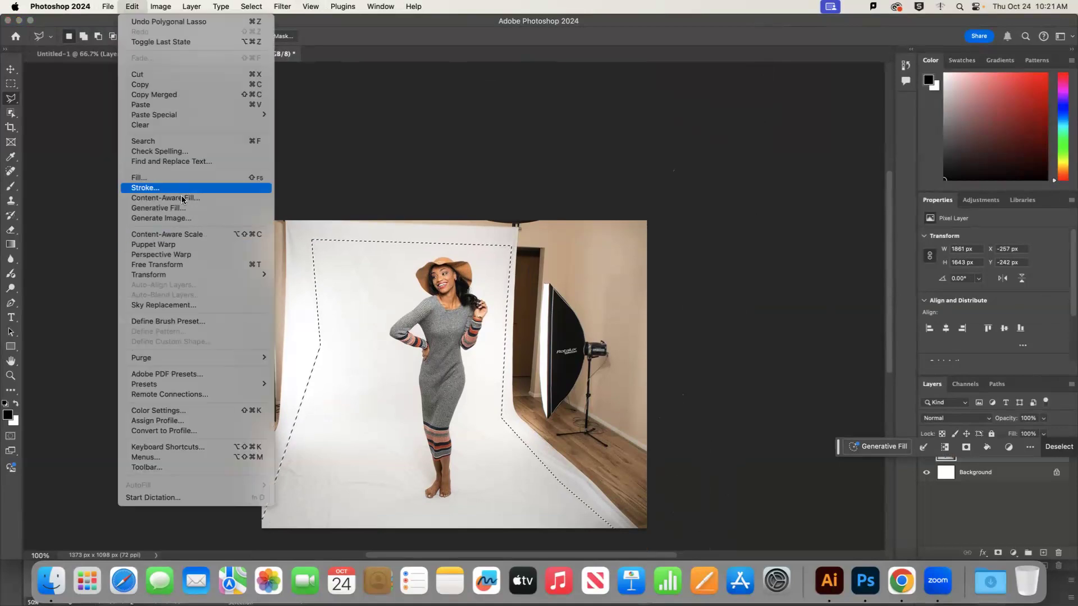
{"action": "left_click", "coordinate": [177, 199]}
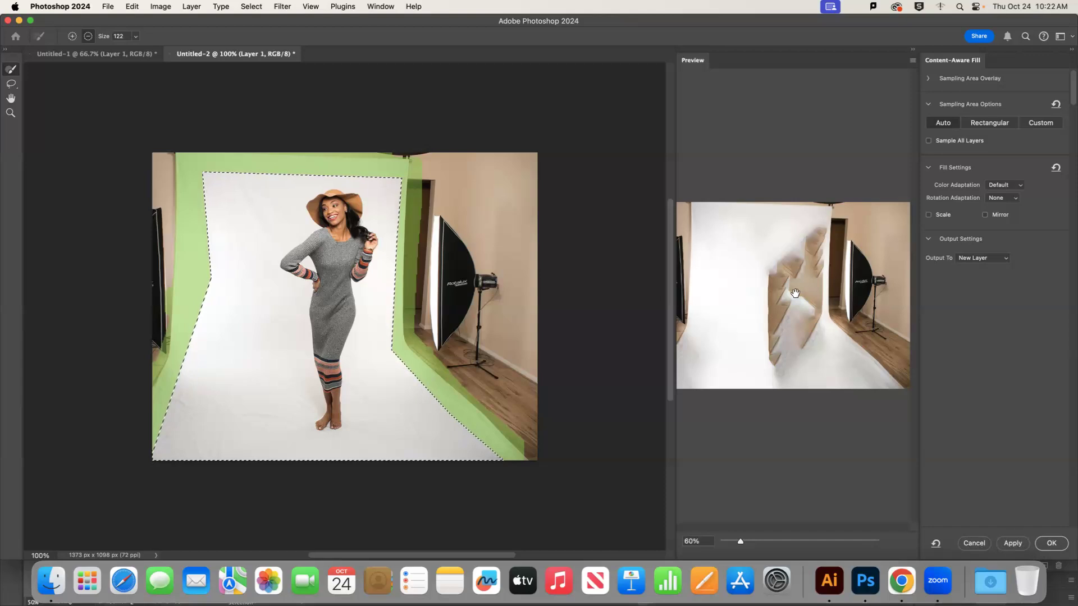
{"action": "left_click", "coordinate": [977, 545]}
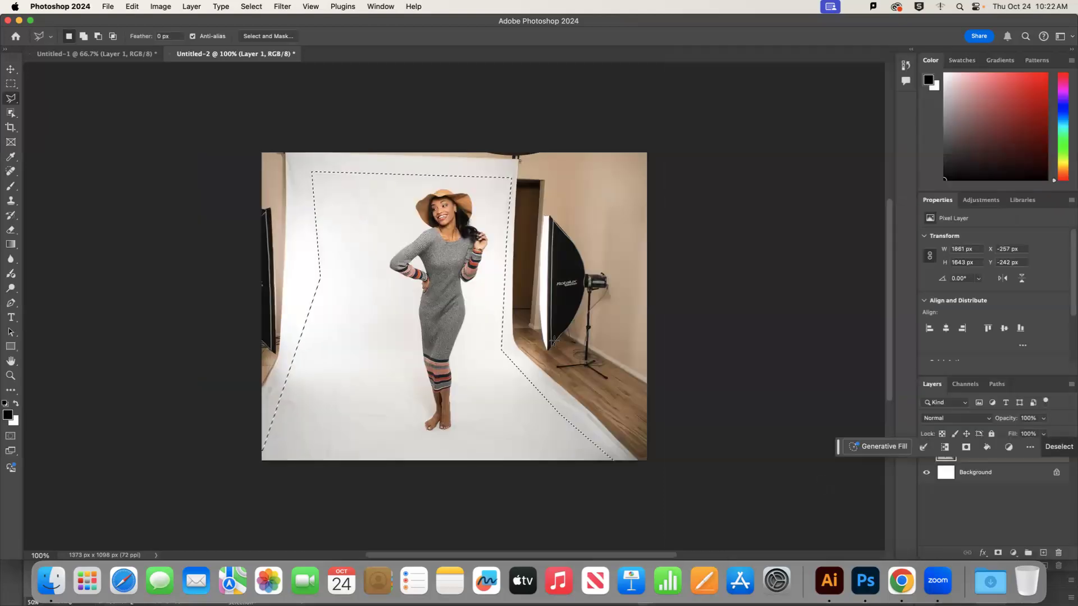
Invert the selection to the area around the model and try Content-Aware Fill on it, leaving without applying
{"action": "key", "text": "shift+super+i"}
{"action": "left_click", "coordinate": [135, 7]}
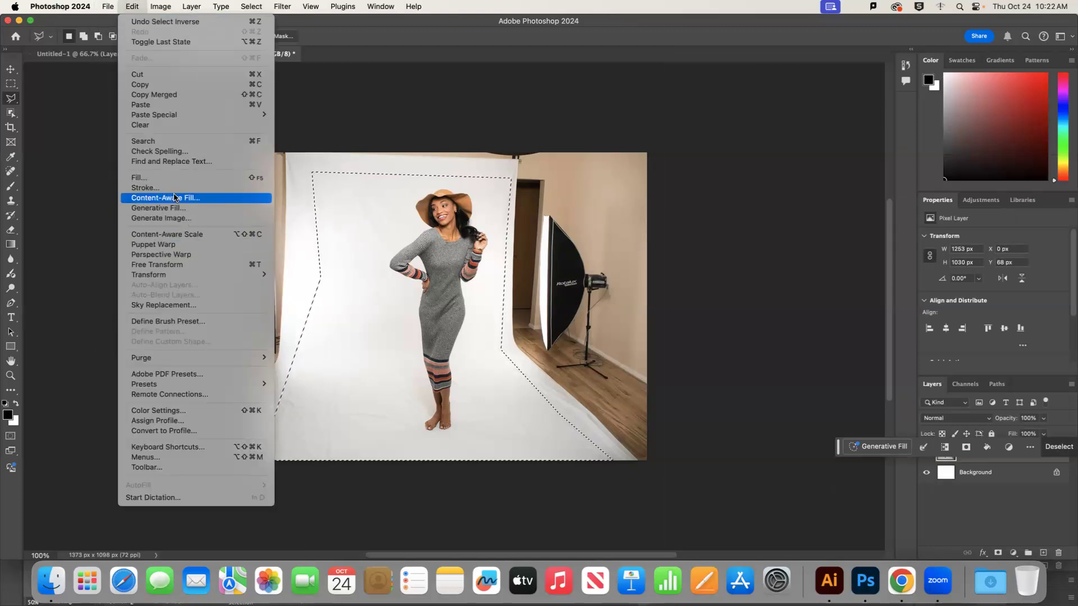
{"action": "left_click", "coordinate": [194, 305]}
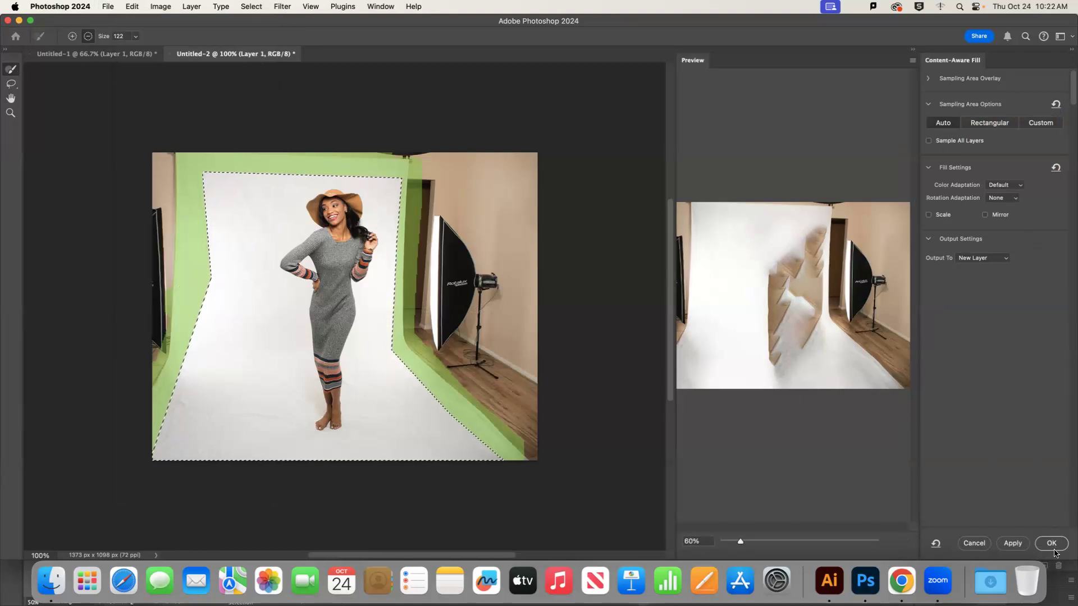
{"action": "left_click", "coordinate": [987, 546]}
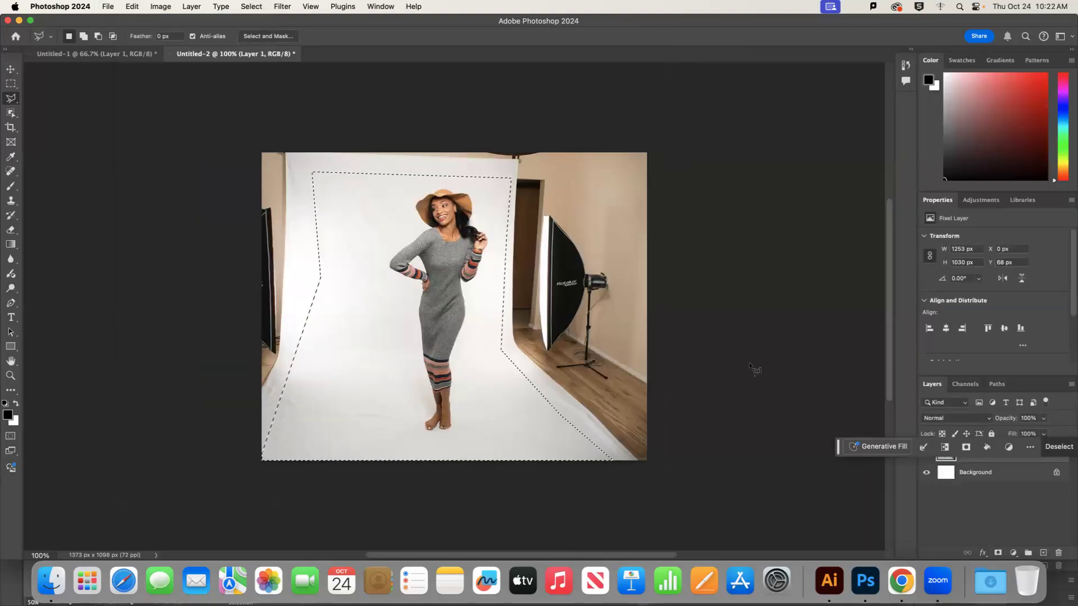
Invert the selection back to the studio surroundings and replace them using Content-Aware Fill with Auto sampling, output to a new layer
{"action": "key", "text": "shift+super+i"}
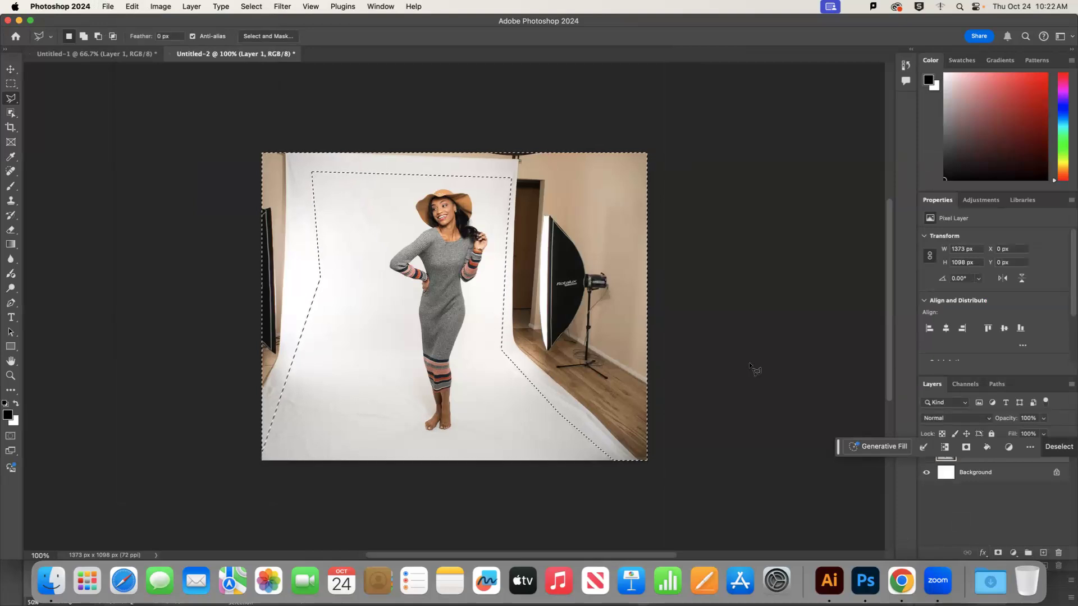
{"action": "left_click", "coordinate": [132, 6]}
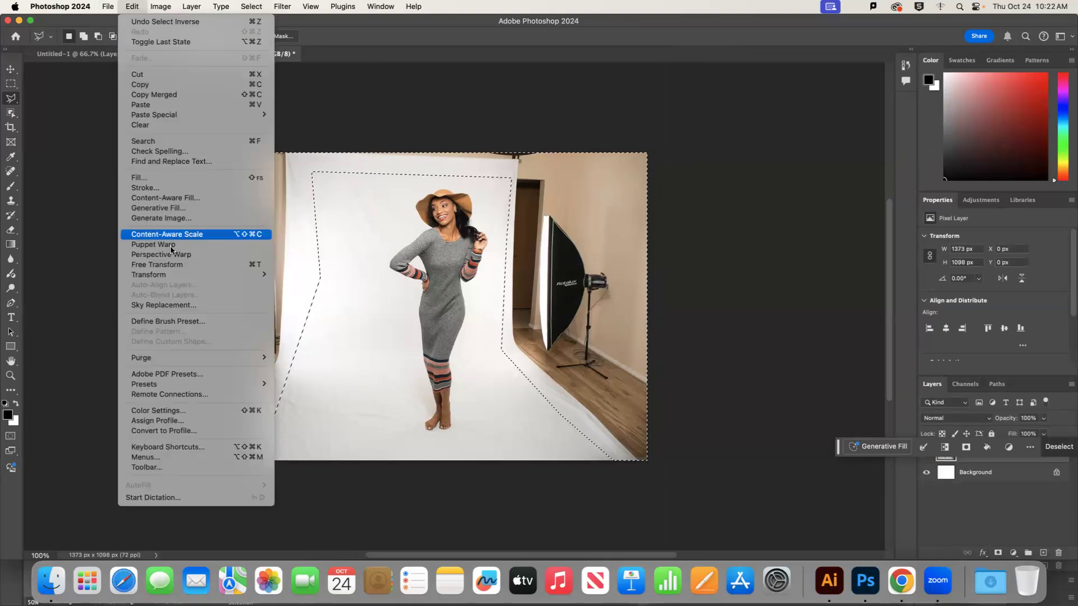
{"action": "left_click", "coordinate": [169, 199]}
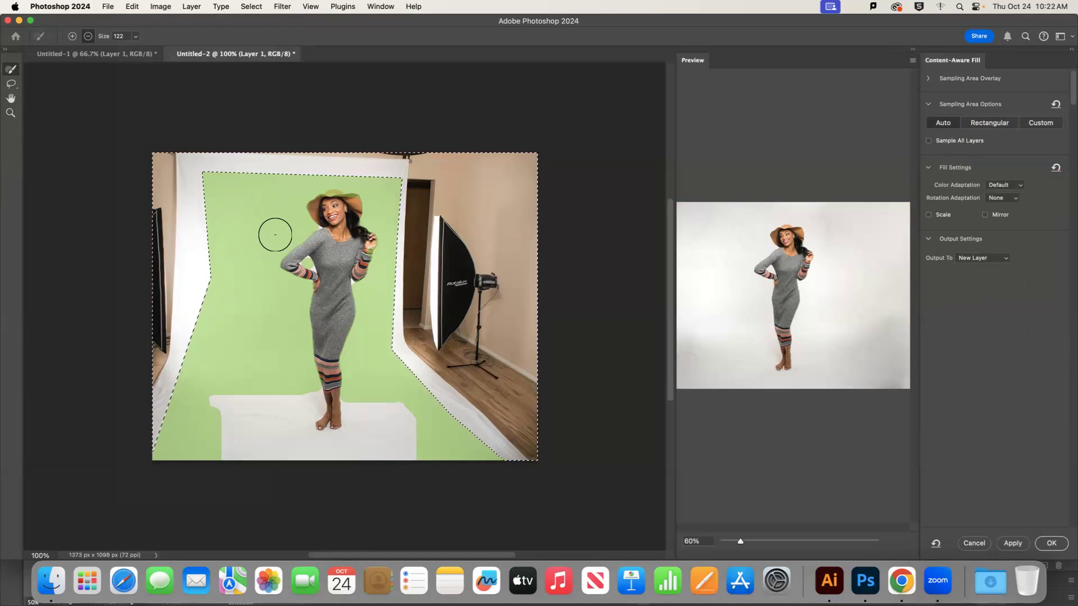
{"action": "left_click", "coordinate": [1052, 546]}
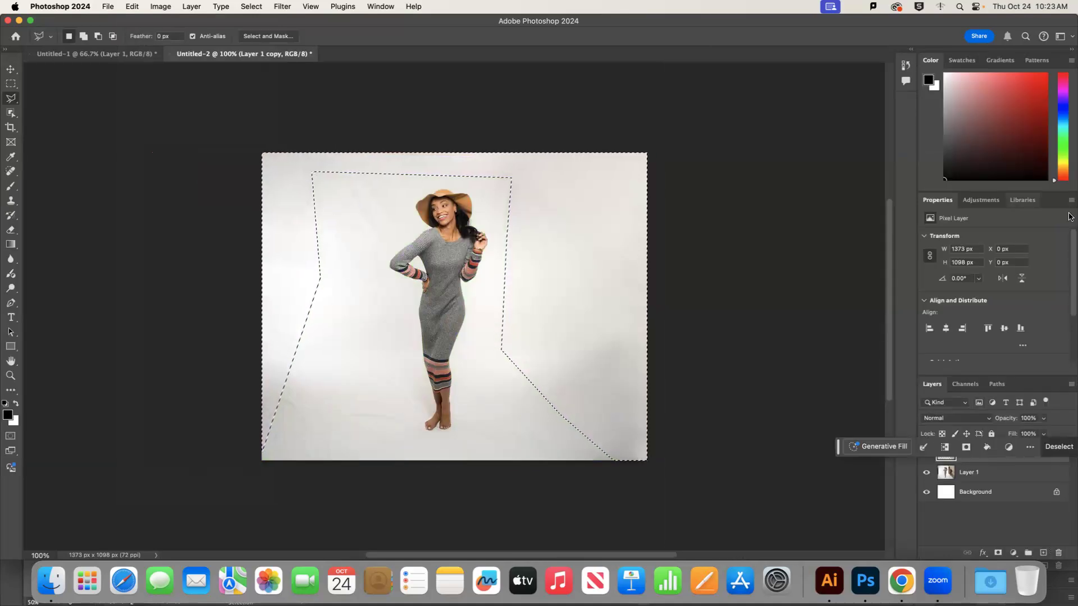
Compare the photo before and after the backdrop fill, clear the selection, and toggle the filled layer's visibility
{"action": "key", "text": "super+z"}
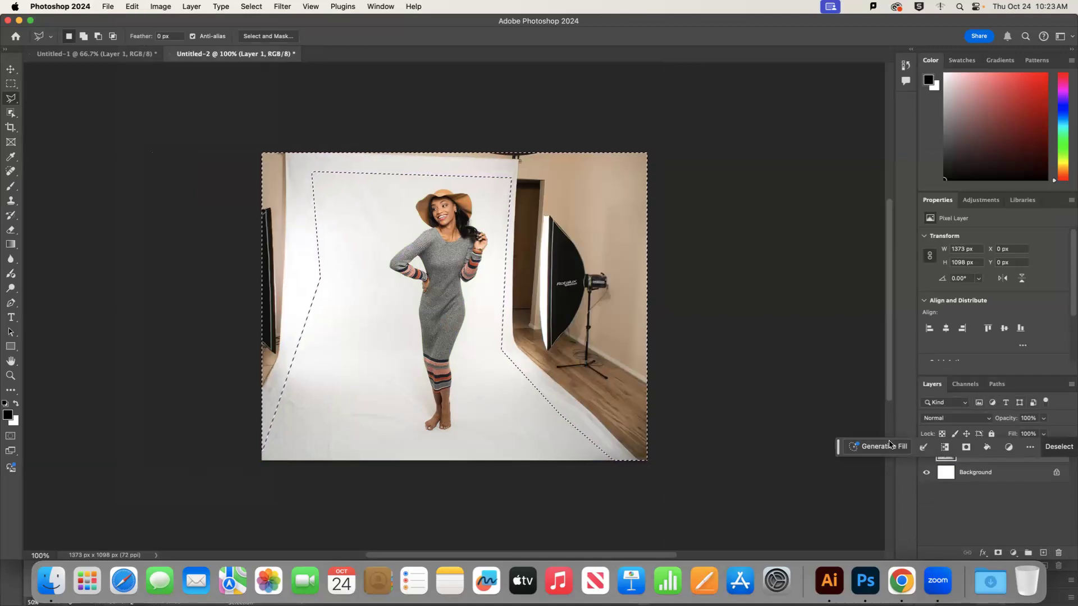
{"action": "key", "text": "super+shift+z"}
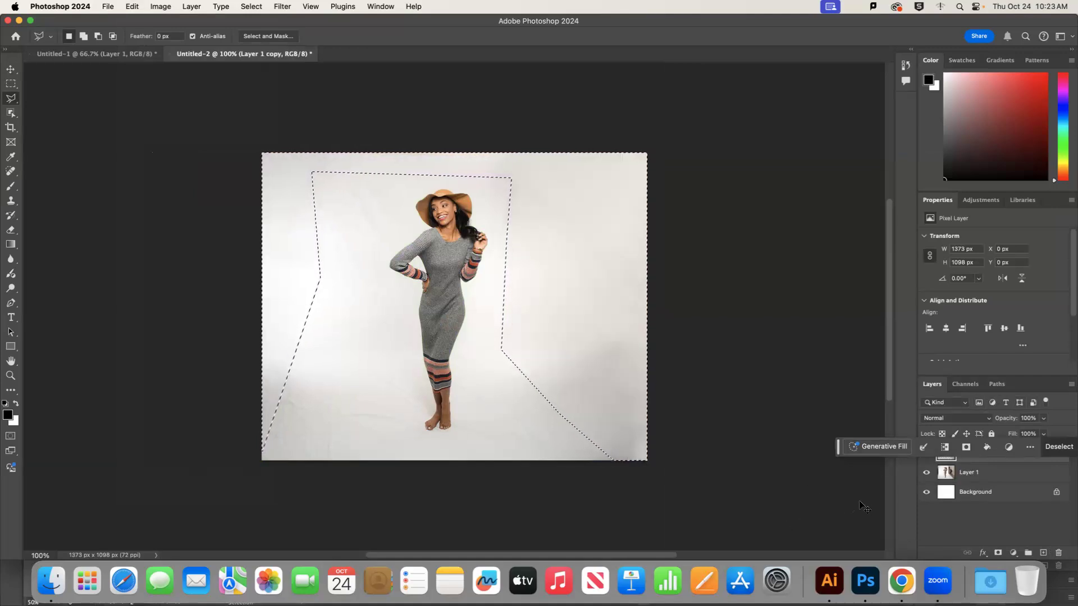
{"action": "key", "text": "super+d"}
{"action": "left_click", "coordinate": [927, 453]}
{"action": "left_click", "coordinate": [927, 453]}
{"action": "left_click", "coordinate": [927, 453]}
{"action": "left_click", "coordinate": [927, 453]}
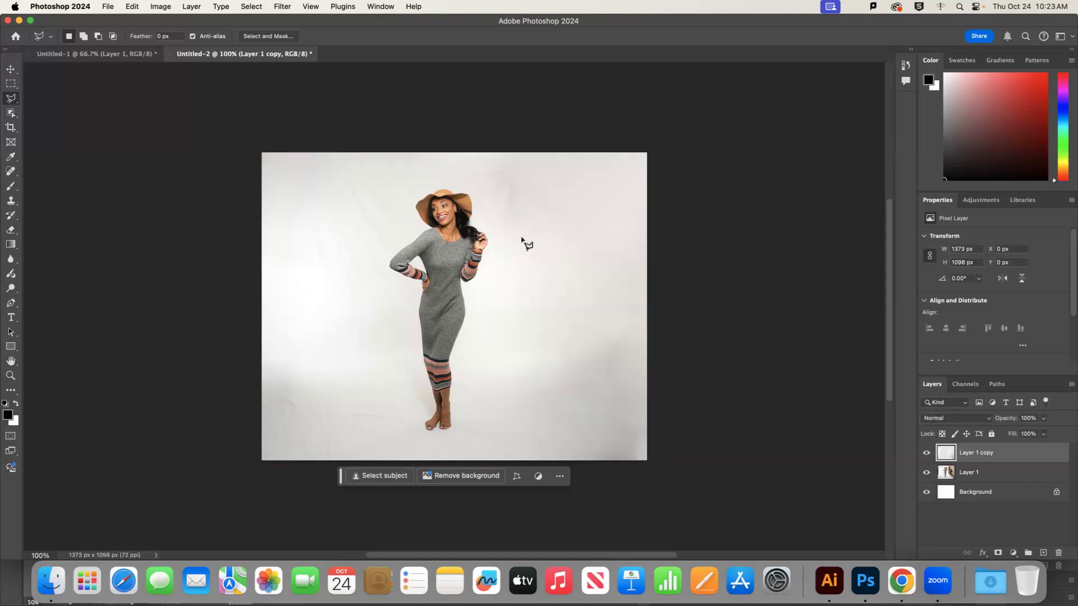
In the fabric swatch document, outline a cross-shaped area along both center seams with the Polygonal Lasso, tapering to the edges
{"action": "left_click", "coordinate": [96, 54]}
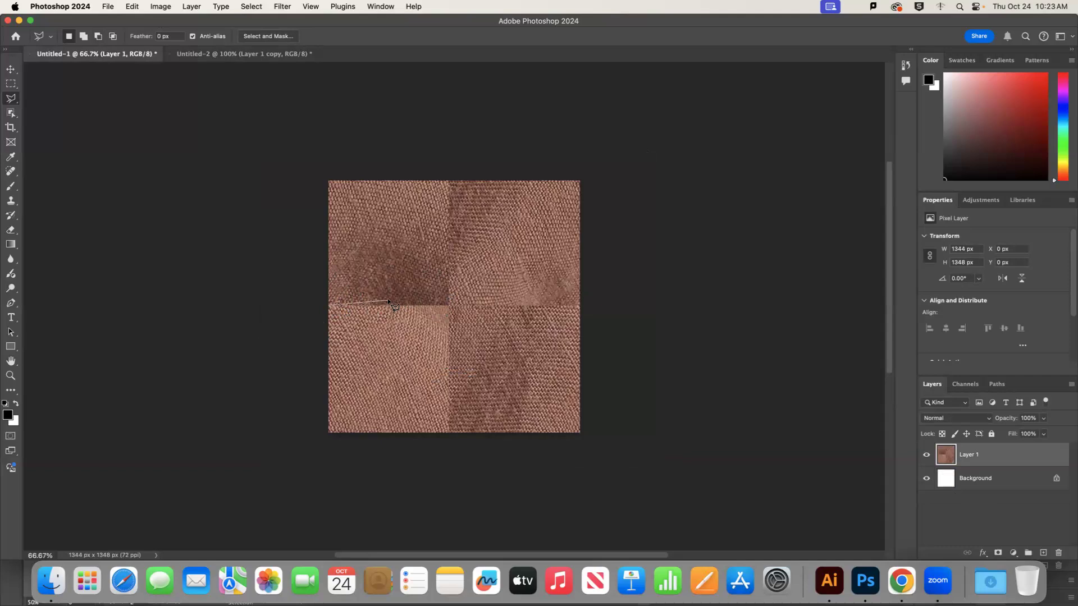
{"action": "left_click", "coordinate": [425, 269]}
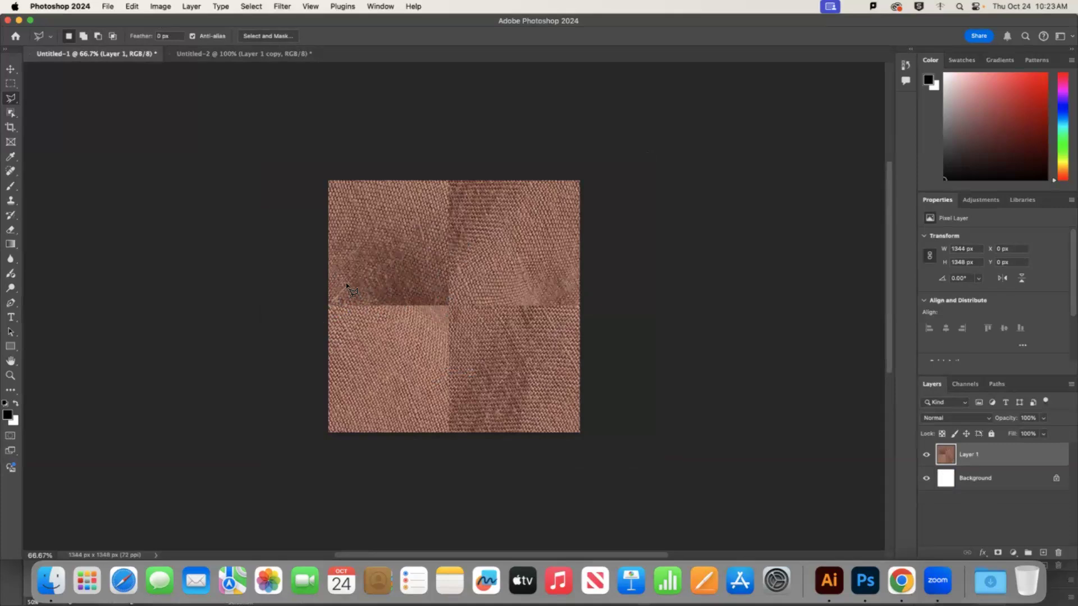
{"action": "left_click", "coordinate": [348, 282]}
{"action": "left_click", "coordinate": [423, 282]}
{"action": "left_click", "coordinate": [466, 200]}
{"action": "left_click", "coordinate": [470, 332]}
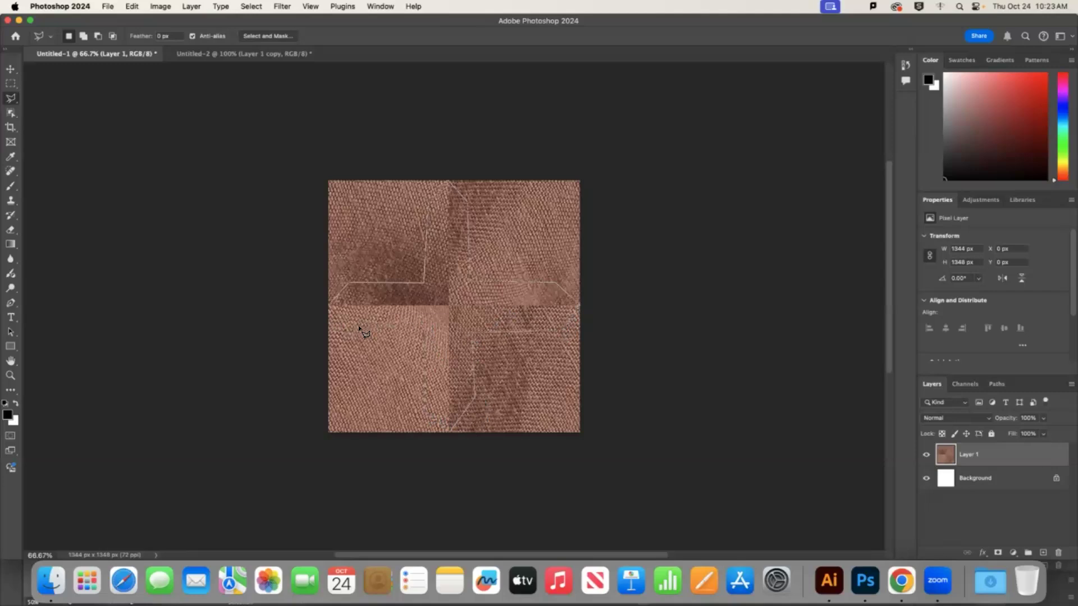
{"action": "left_click", "coordinate": [333, 310]}
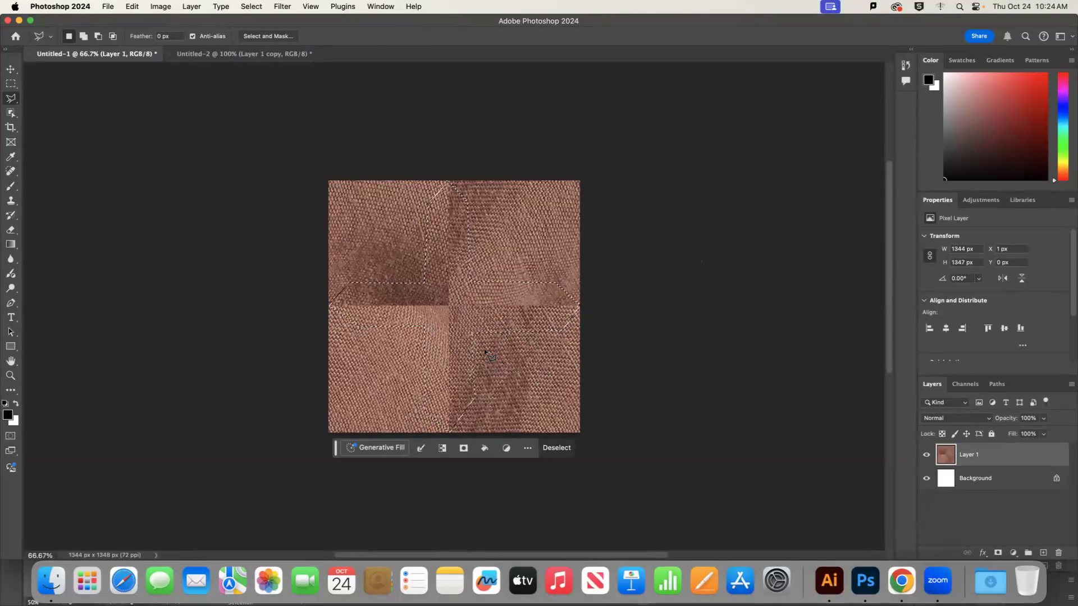
Switch to Chrome, search for "knights templar", view the Military Orders image as a cross-shape reference, and return to Photoshop
{"action": "left_click", "coordinate": [909, 574]}
{"action": "left_click", "coordinate": [805, 30]}
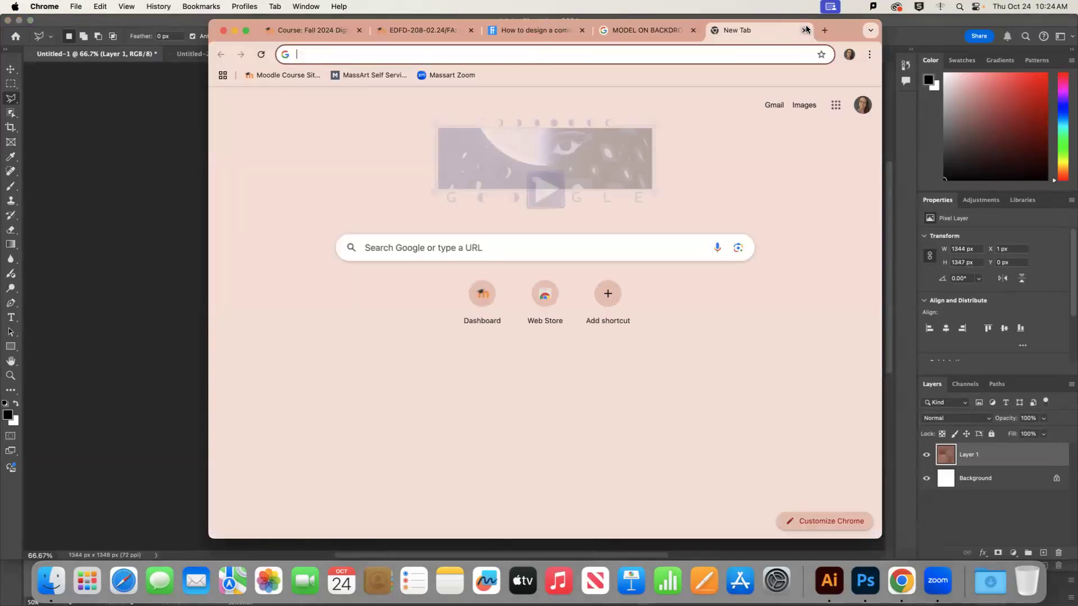
{"action": "type", "text": "knights templar"}
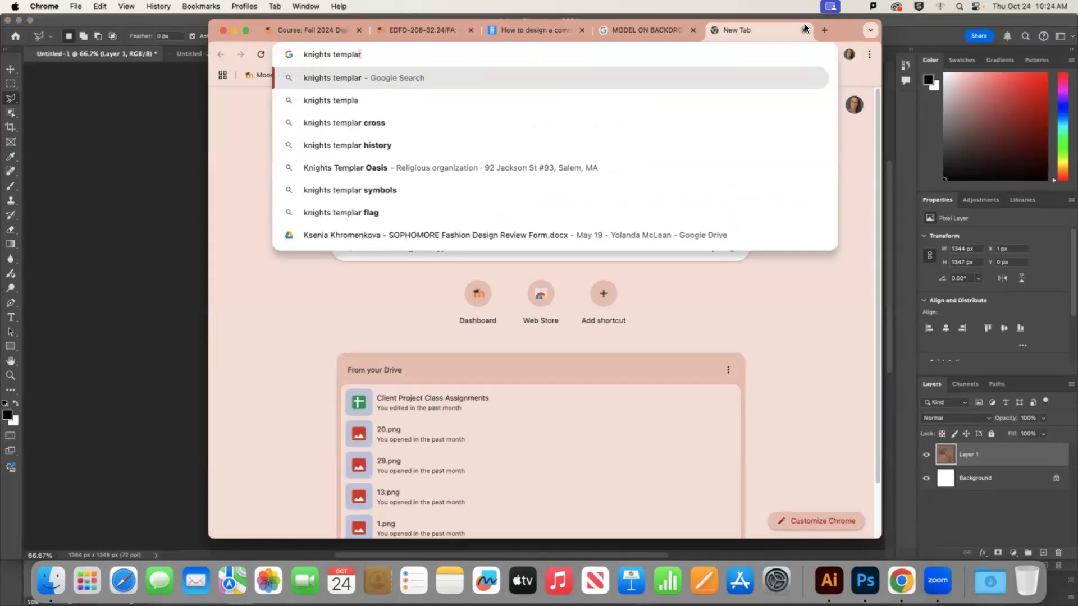
{"action": "key", "text": "Return"}
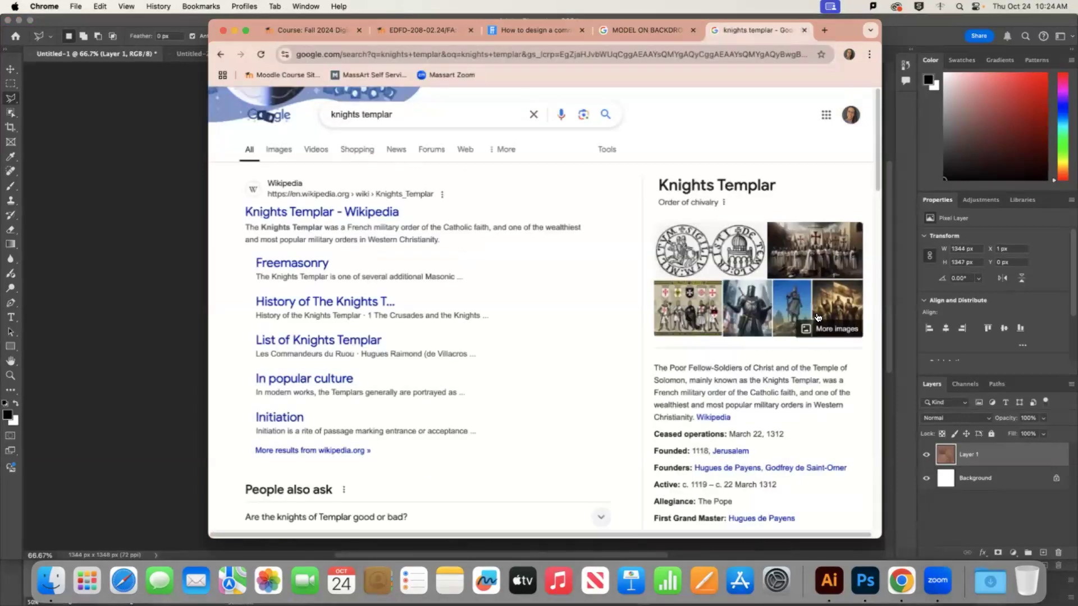
{"action": "left_click", "coordinate": [703, 300]}
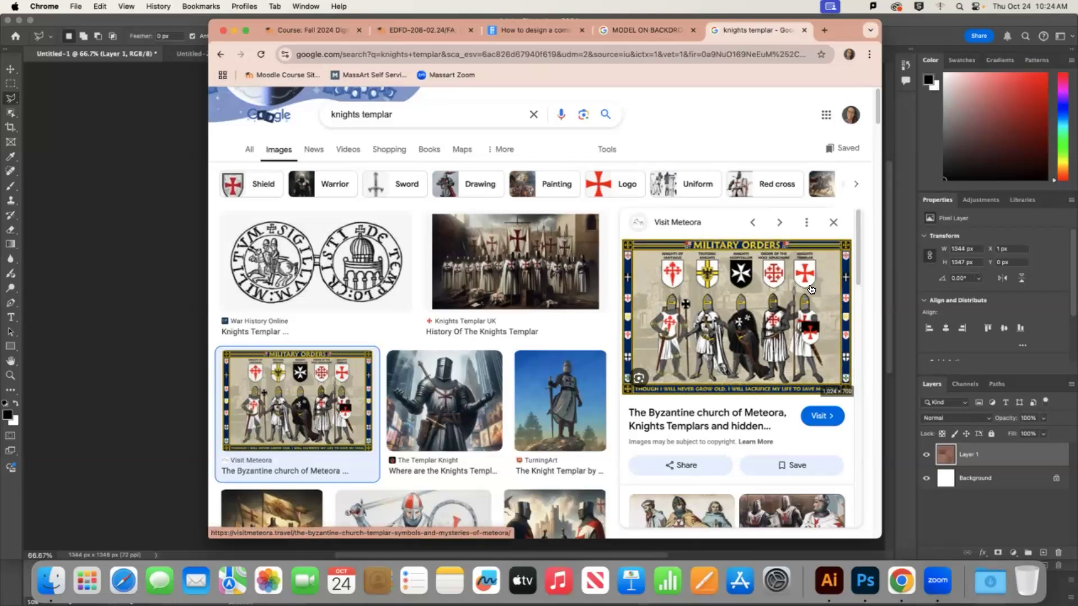
{"action": "left_click", "coordinate": [142, 301]}
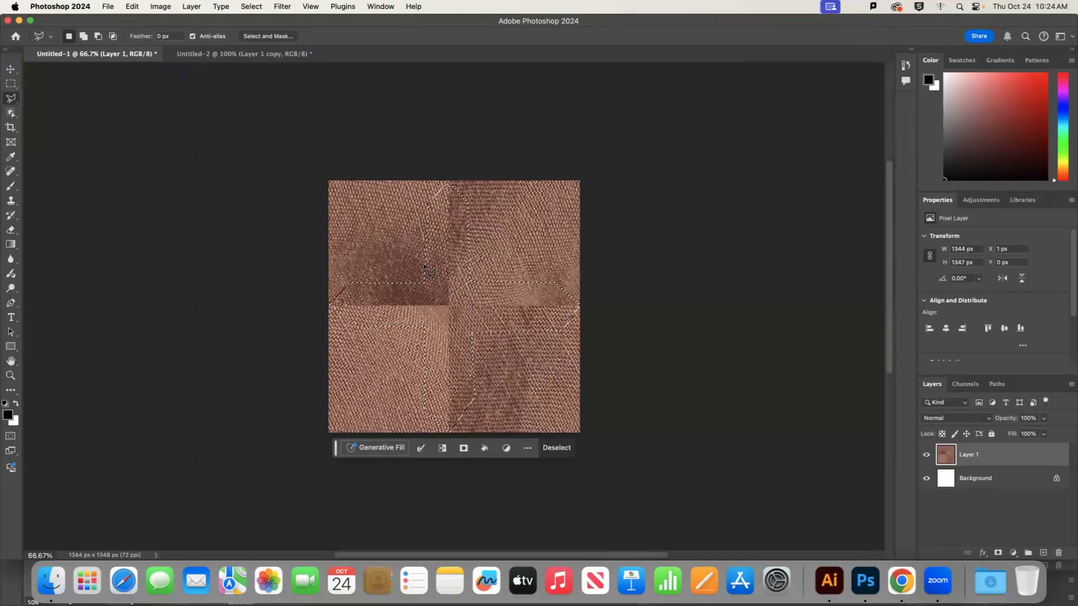
Fill the cross-shaped seam selection using Content-Aware Fill with Auto sampling, output to a new layer, and clear the selection
{"action": "left_click", "coordinate": [130, 6]}
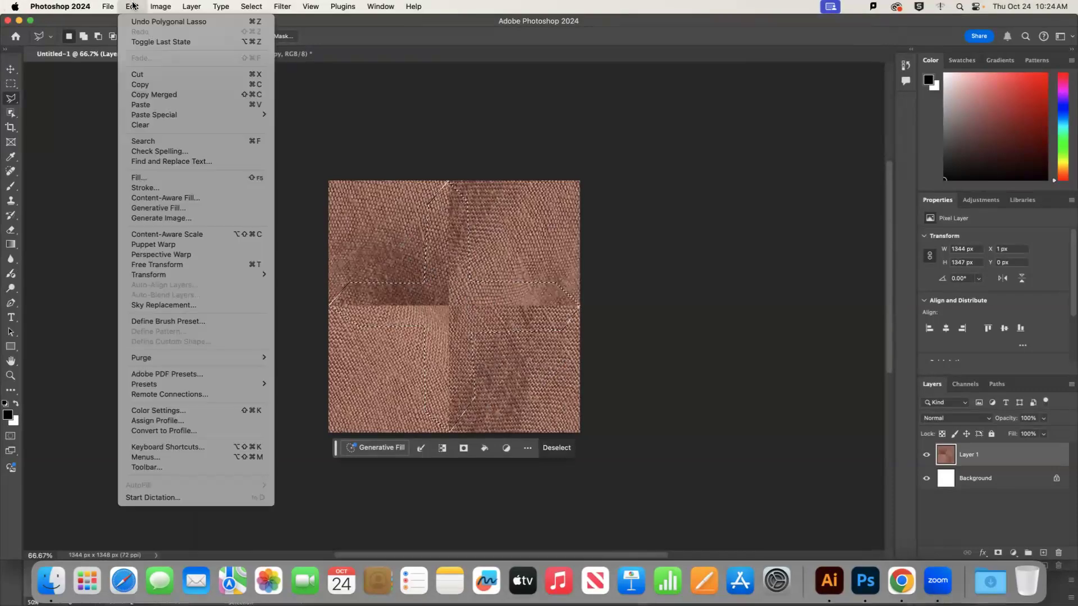
{"action": "left_click", "coordinate": [161, 198]}
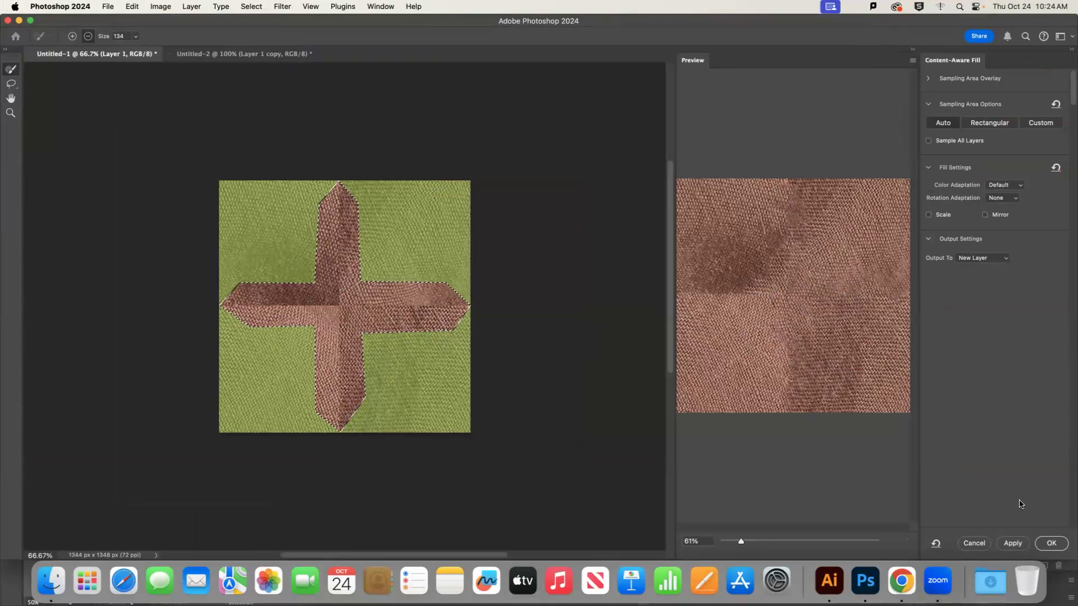
{"action": "left_click", "coordinate": [1063, 549]}
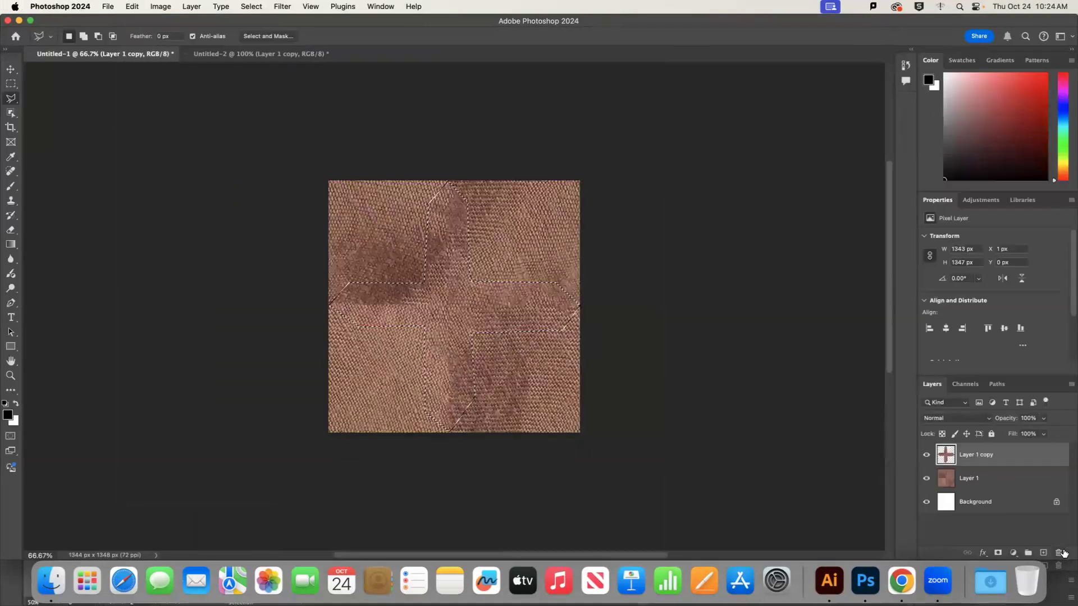
{"action": "key", "text": "super+d"}
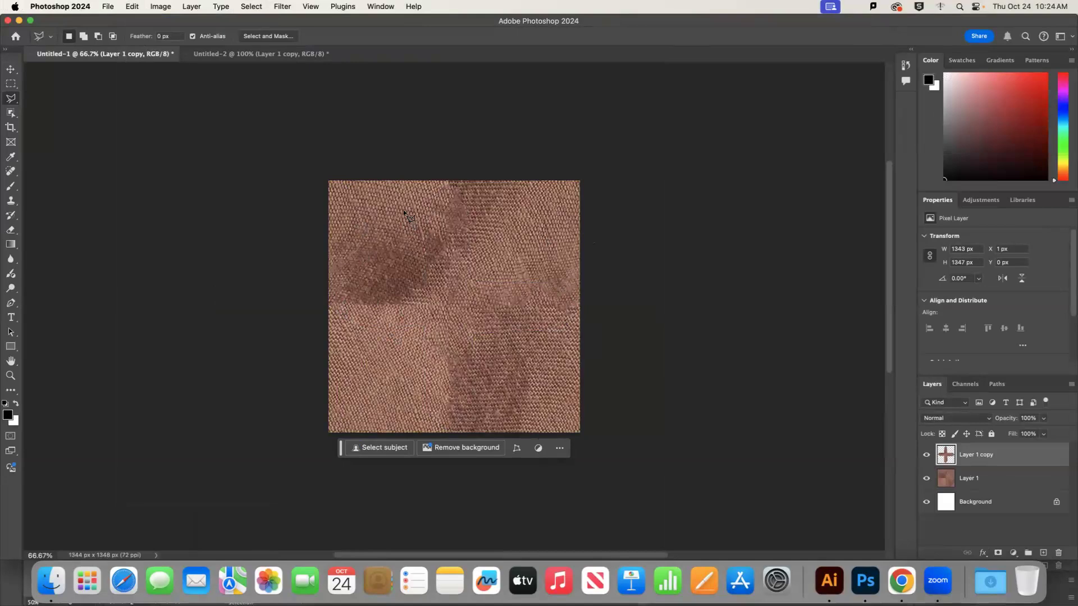
{"action": "left_click_drag", "start_coordinate": [416, 213], "coordinate": [348, 254]}
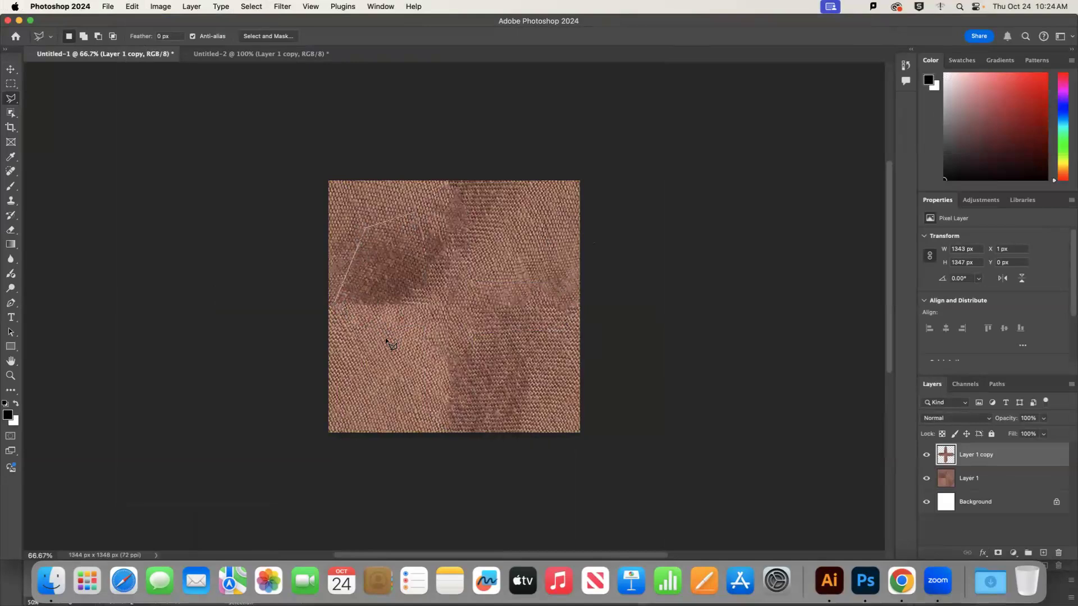
{"action": "left_click", "coordinate": [487, 208]}
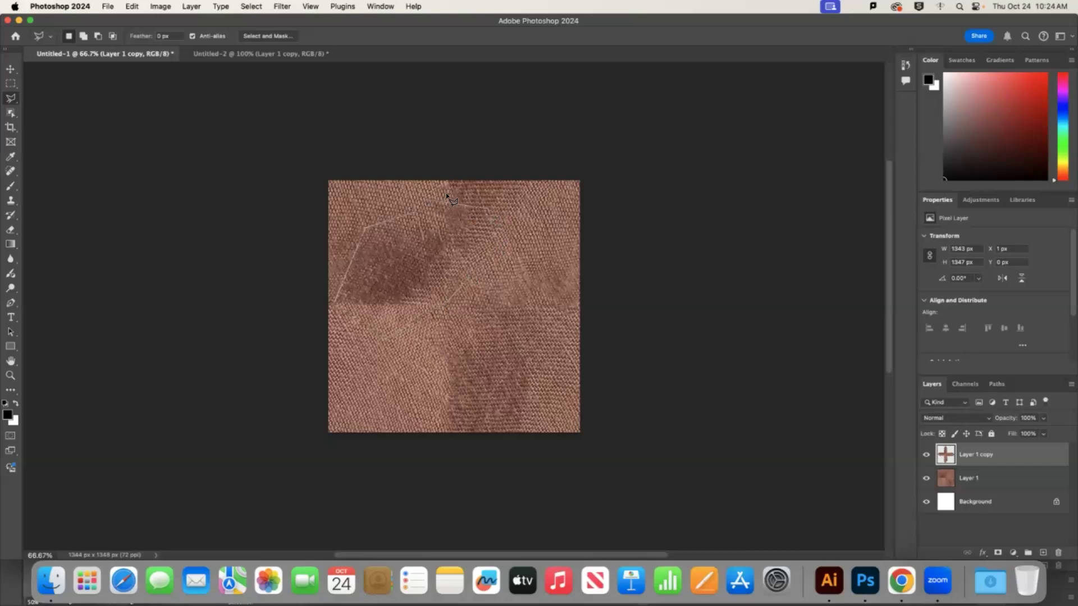
{"action": "double_click", "coordinate": [416, 211]}
{"action": "left_click", "coordinate": [132, 6]}
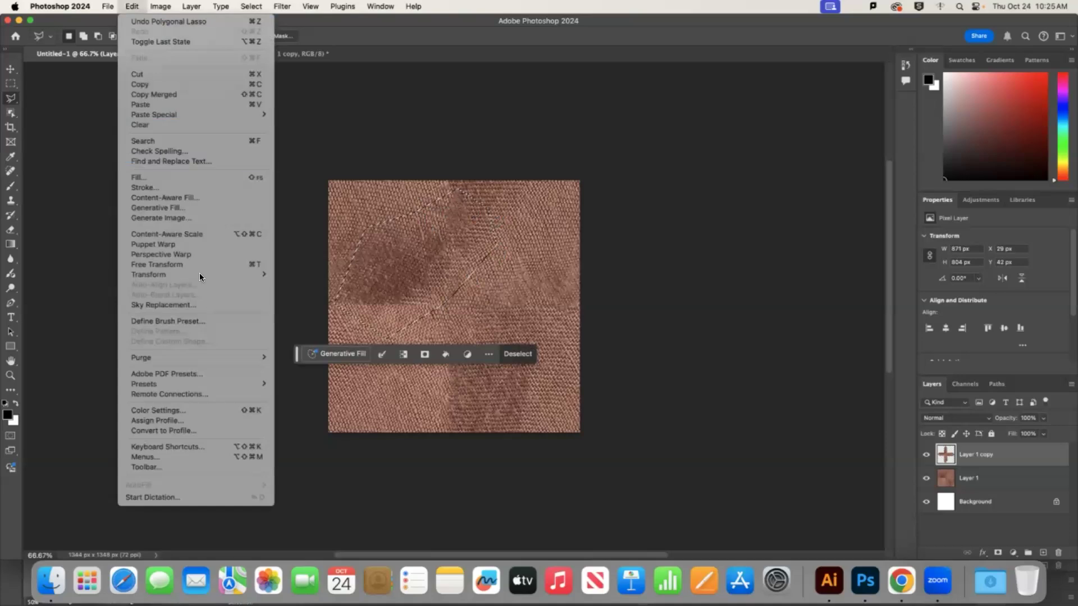
{"action": "left_click", "coordinate": [201, 199]}
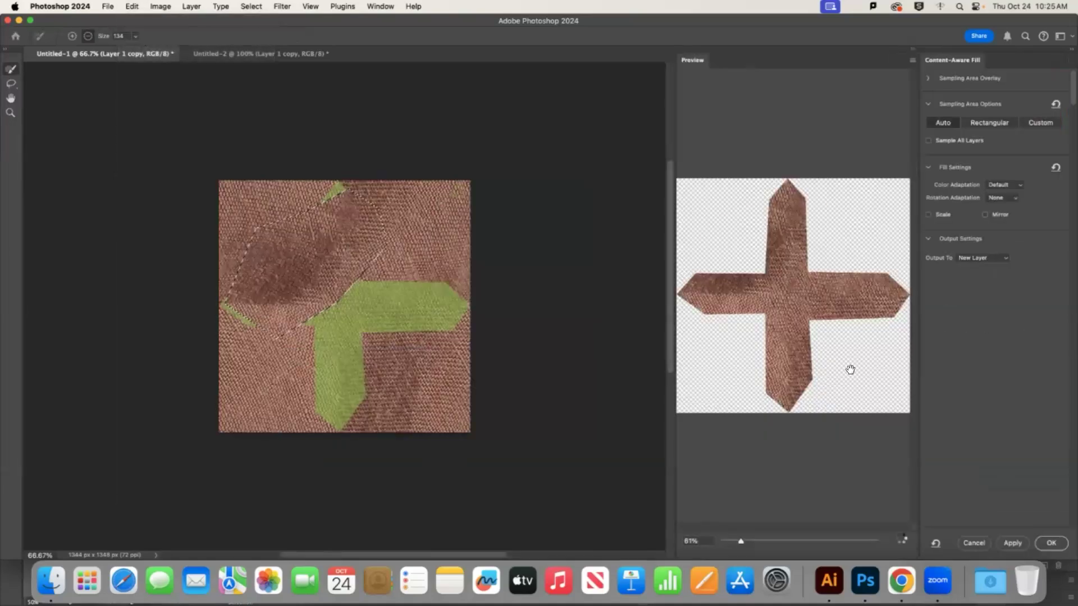
{"action": "left_click", "coordinate": [976, 543]}
{"action": "key", "text": "super+d"}
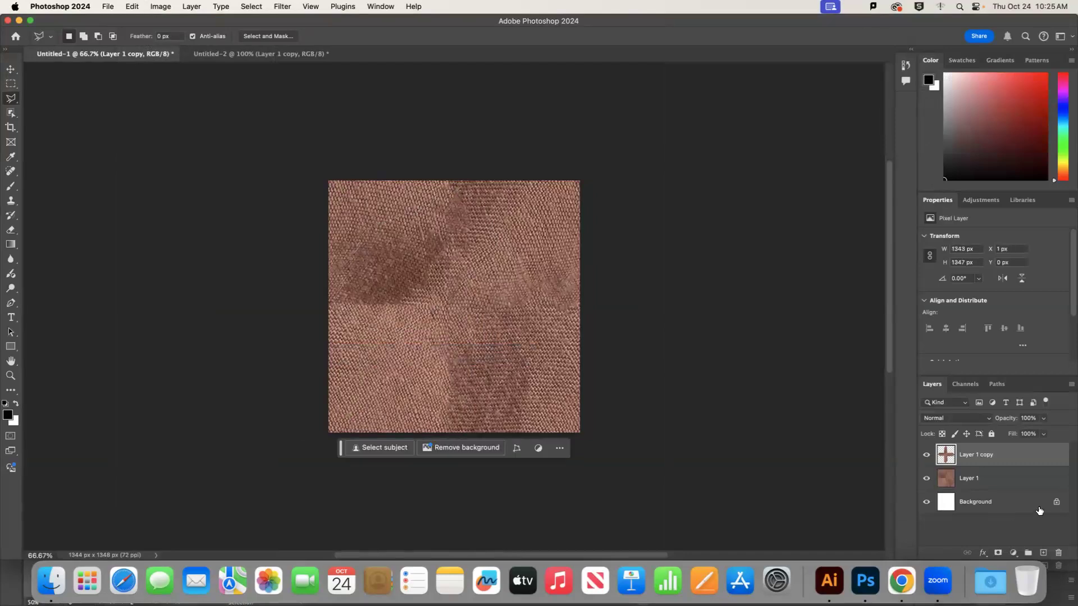
Merge the cross-shaped fill layer with the fabric layer Layer 1
{"action": "left_click", "coordinate": [995, 480], "text": "shift"}
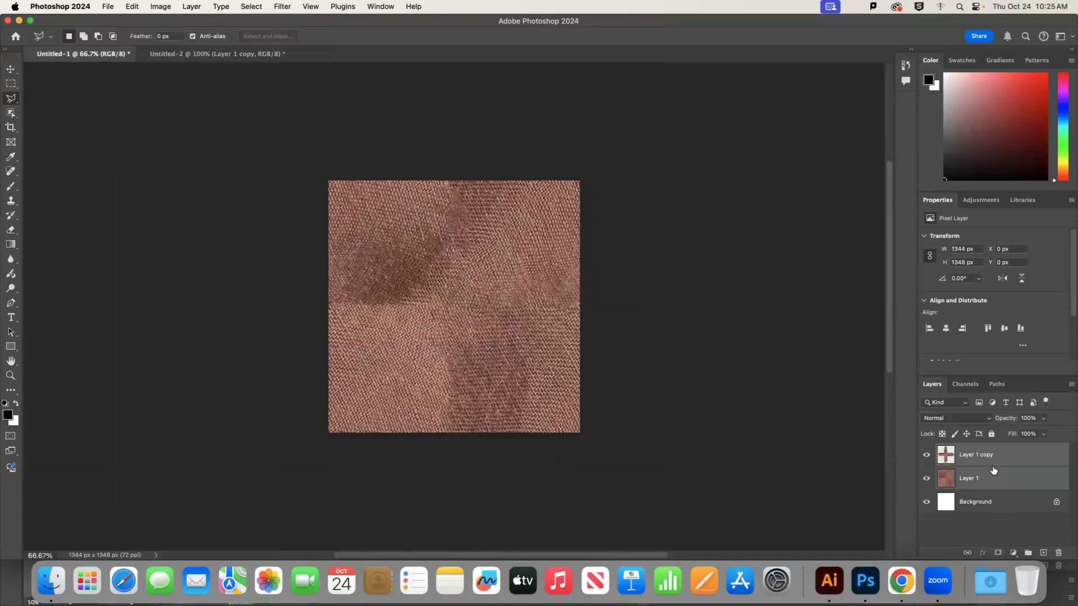
{"action": "left_click", "coordinate": [1071, 385]}
{"action": "left_click", "coordinate": [1004, 336]}
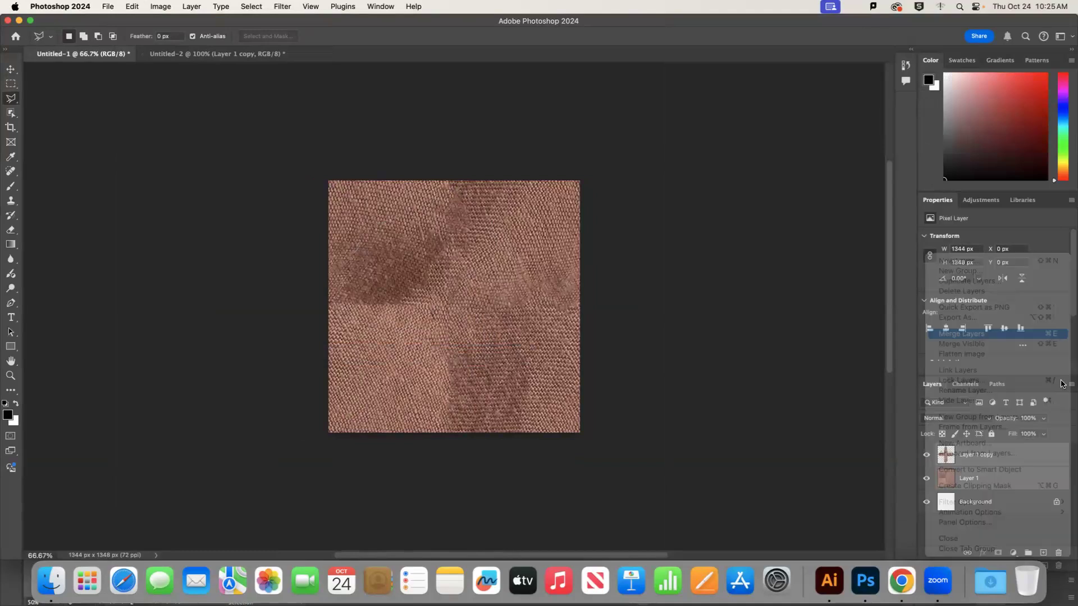
{"action": "left_click", "coordinate": [1072, 386]}
{"action": "left_click", "coordinate": [1071, 388]}
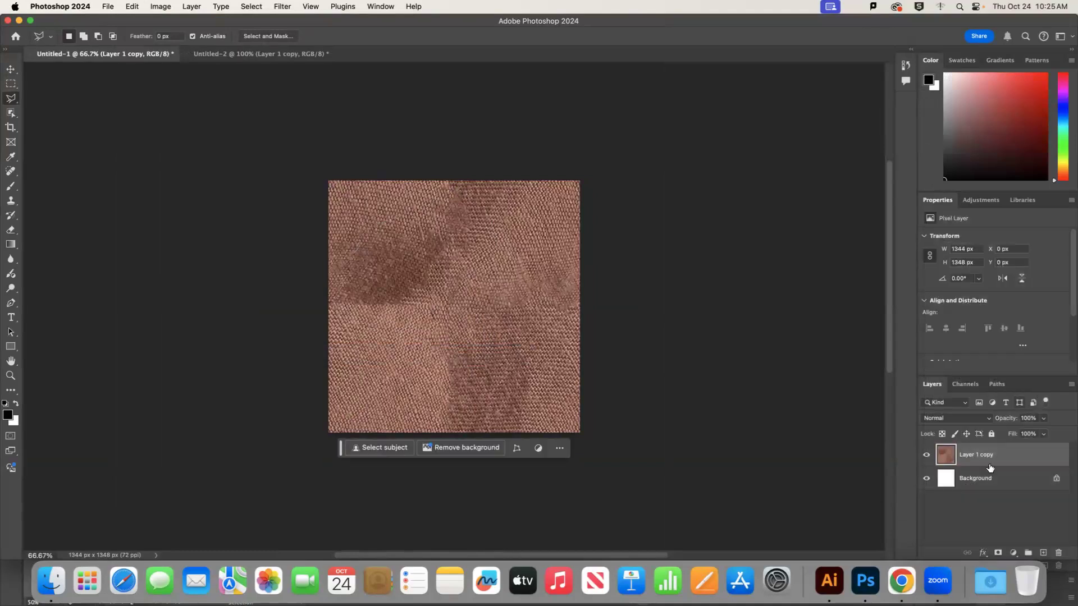
Outline the dark patch in the swatch's upper-left quarter with the Polygonal Lasso, extending slightly past the center seams
{"action": "left_click", "coordinate": [336, 252]}
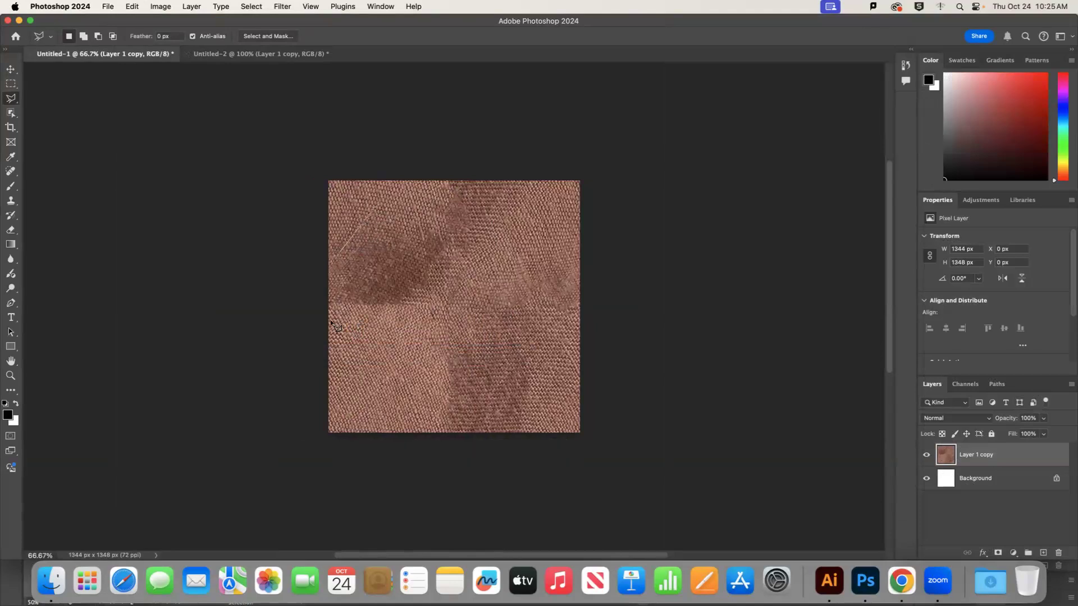
{"action": "left_click", "coordinate": [338, 306]}
{"action": "left_click", "coordinate": [400, 336]}
{"action": "left_click", "coordinate": [487, 263]}
{"action": "left_click", "coordinate": [495, 219]}
{"action": "left_click", "coordinate": [449, 185]}
{"action": "left_click", "coordinate": [373, 203]}
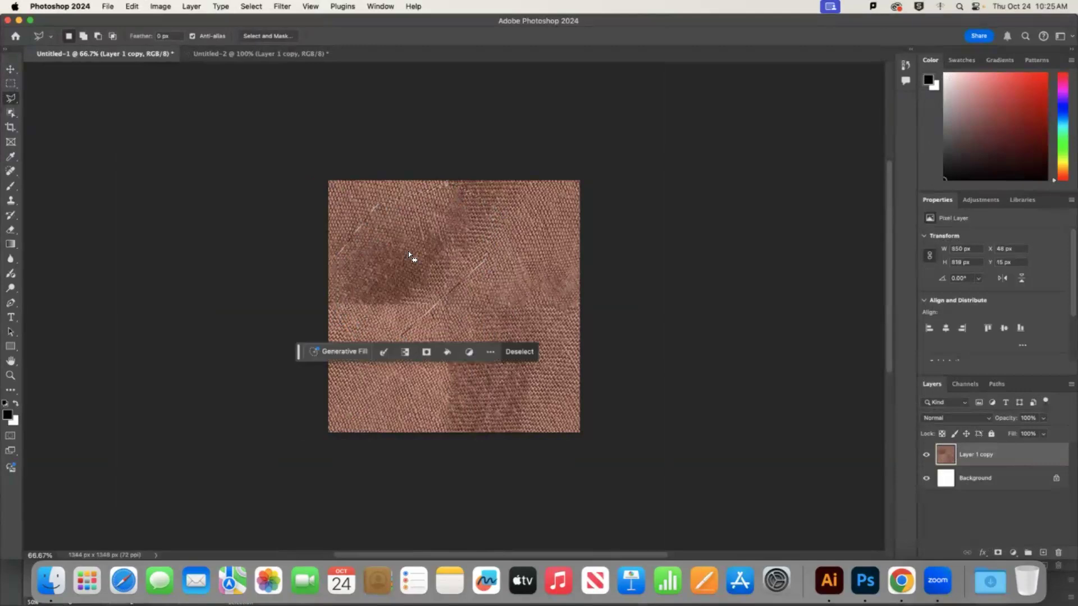
Replace the selected dark patch using Content-Aware Fill with output set to Current Layer, and clear the selection
{"action": "left_click", "coordinate": [130, 7]}
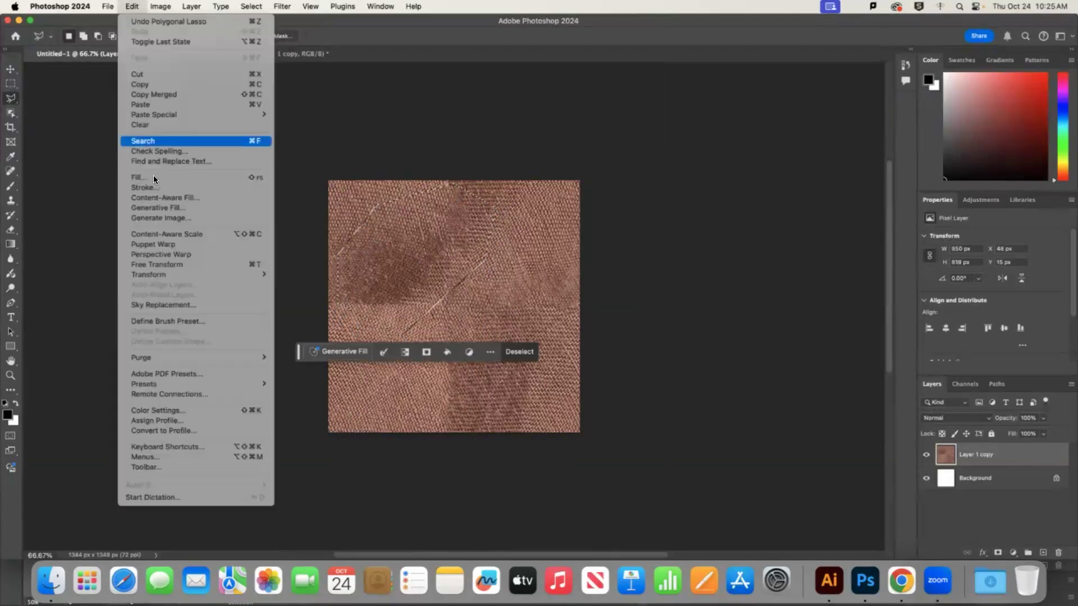
{"action": "left_click", "coordinate": [179, 197]}
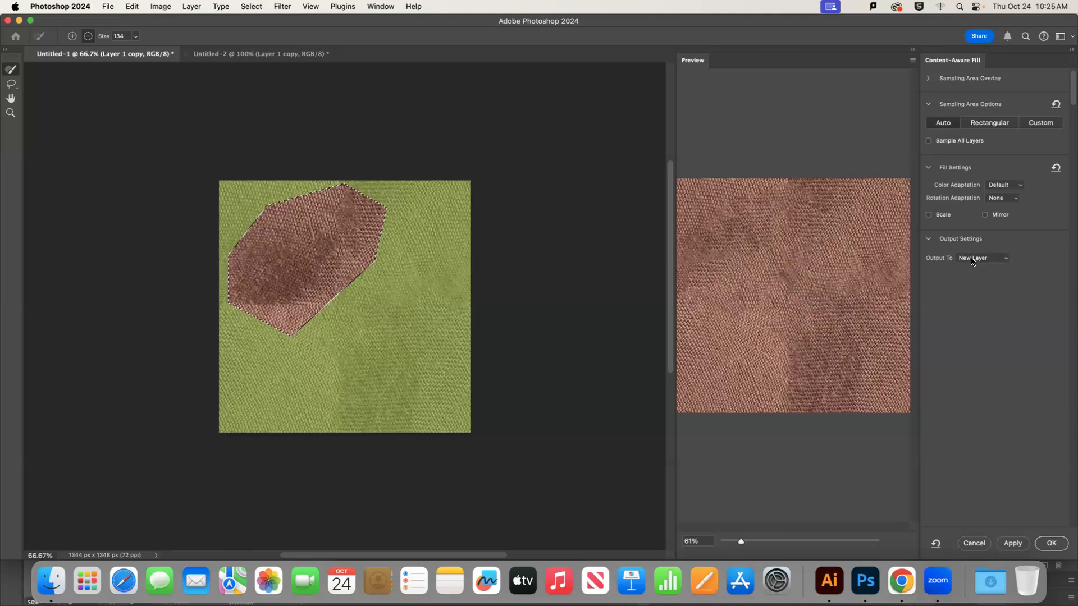
{"action": "left_click", "coordinate": [999, 259]}
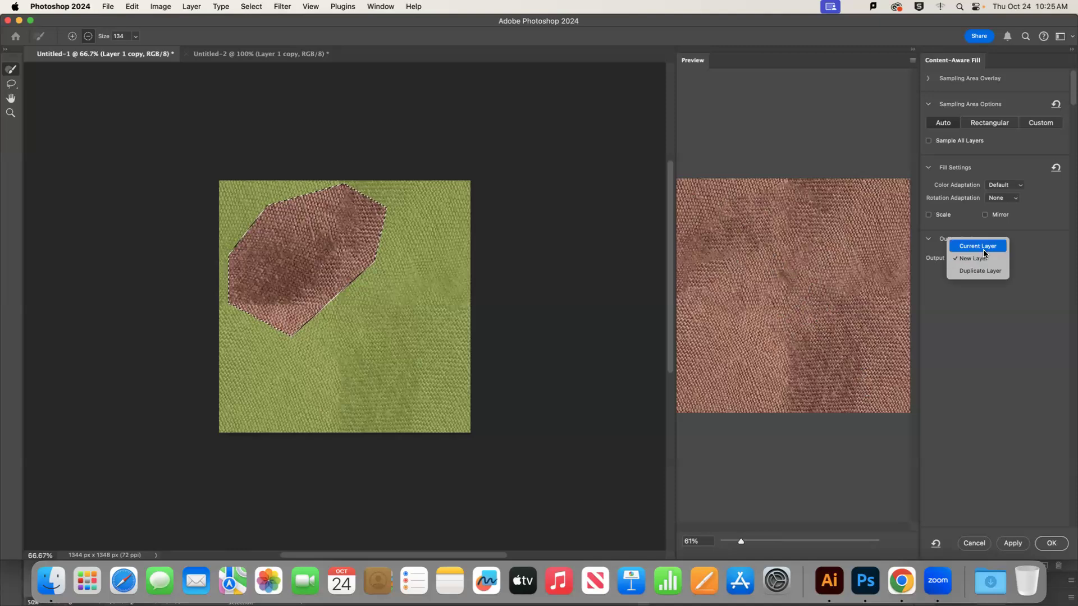
{"action": "left_click", "coordinate": [985, 248]}
{"action": "left_click", "coordinate": [1051, 544]}
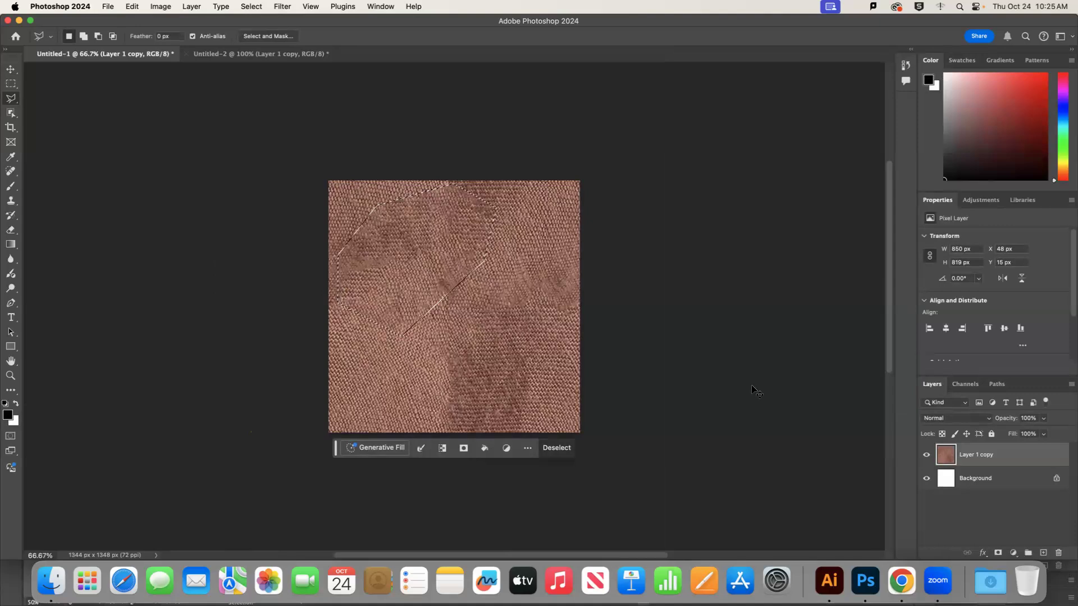
{"action": "left_click", "coordinate": [492, 393]}
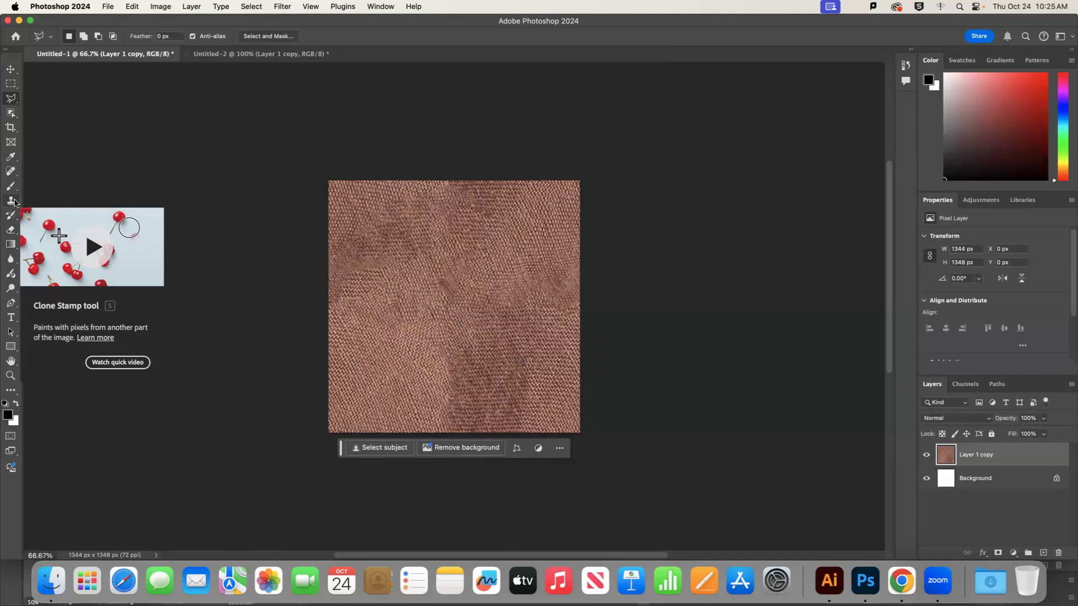
Return to the model photo document, make Layer 1 active, and choose the Clone Stamp Tool
{"action": "left_click", "coordinate": [268, 55]}
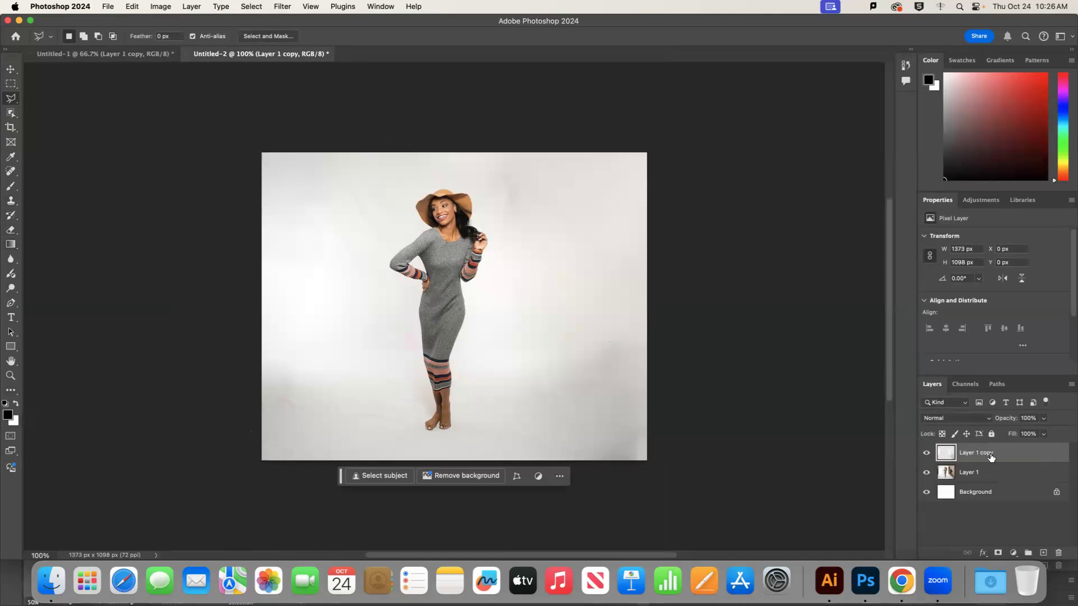
{"action": "left_click", "coordinate": [980, 475]}
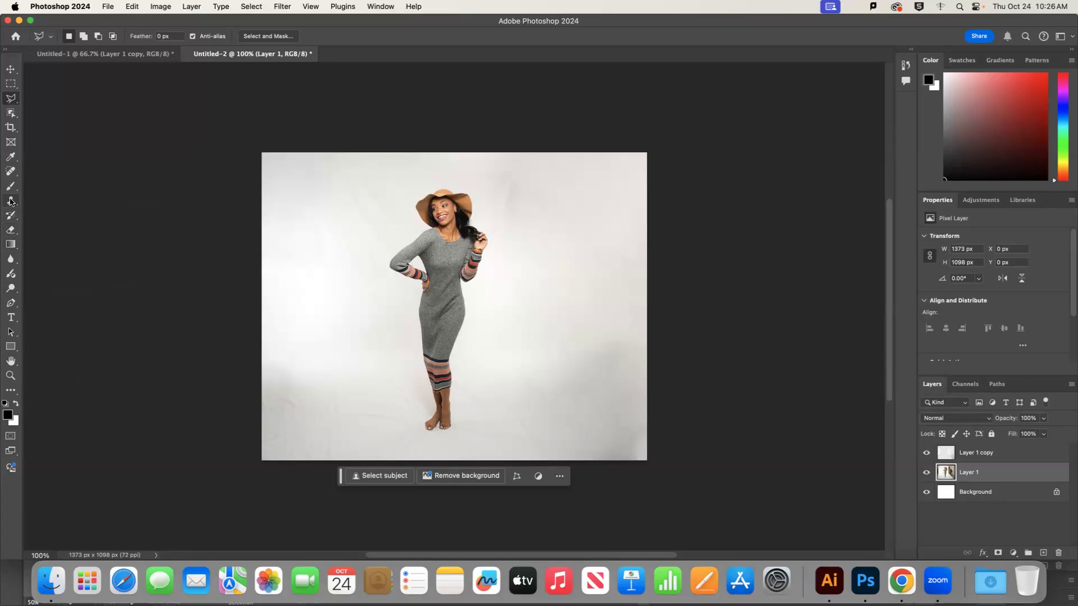
{"action": "left_click", "coordinate": [10, 202]}
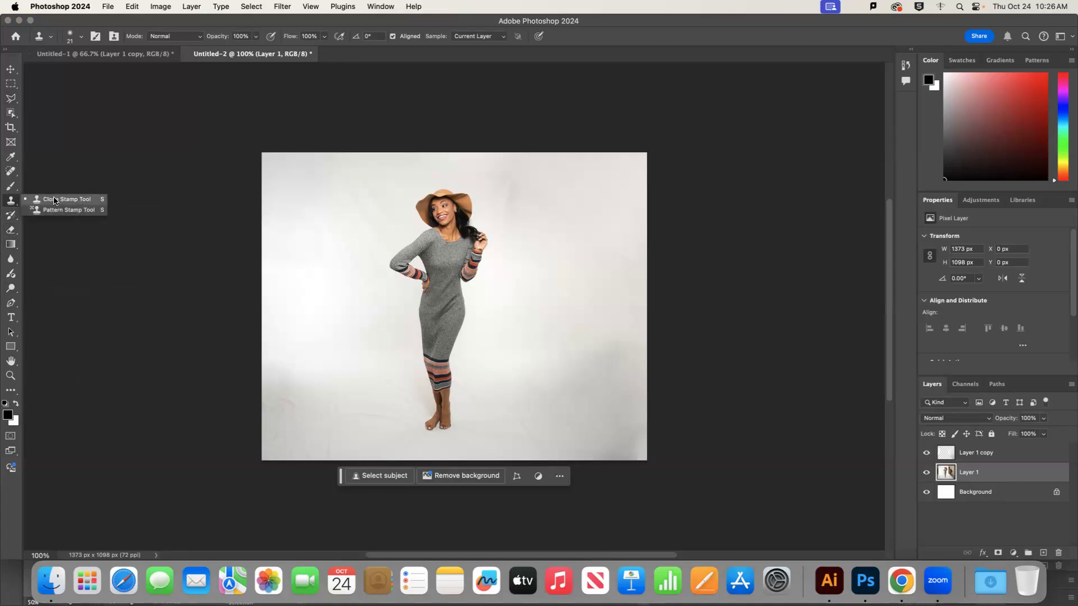
{"action": "left_click", "coordinate": [54, 201]}
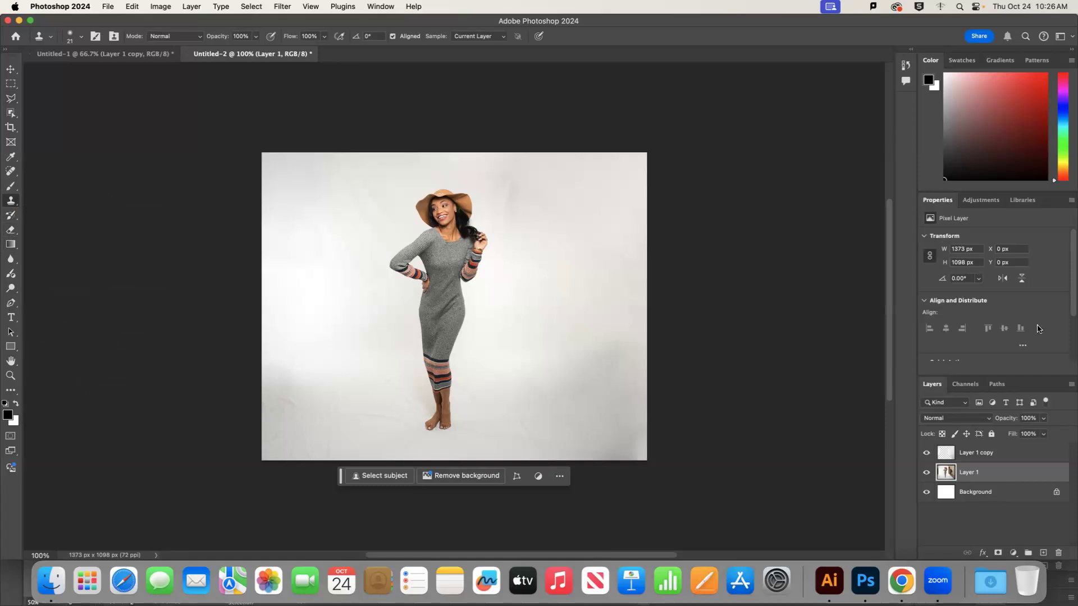
Merge Layer 1 copy and Layer 1 of the model photo into a single layer
{"action": "left_click", "coordinate": [992, 454], "text": "shift"}
{"action": "left_click", "coordinate": [1072, 384]}
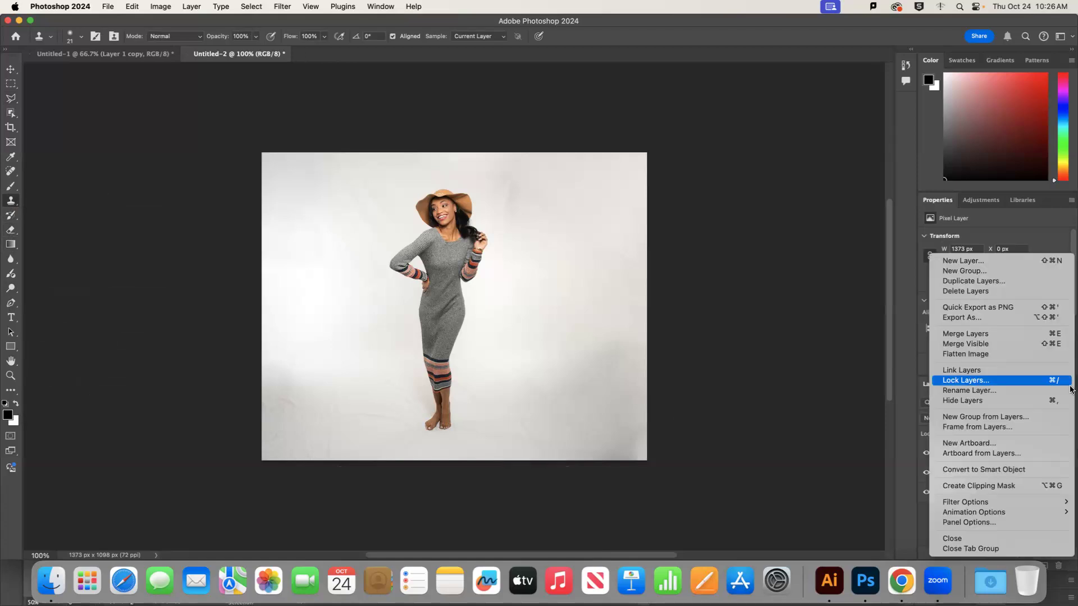
{"action": "left_click", "coordinate": [1025, 336]}
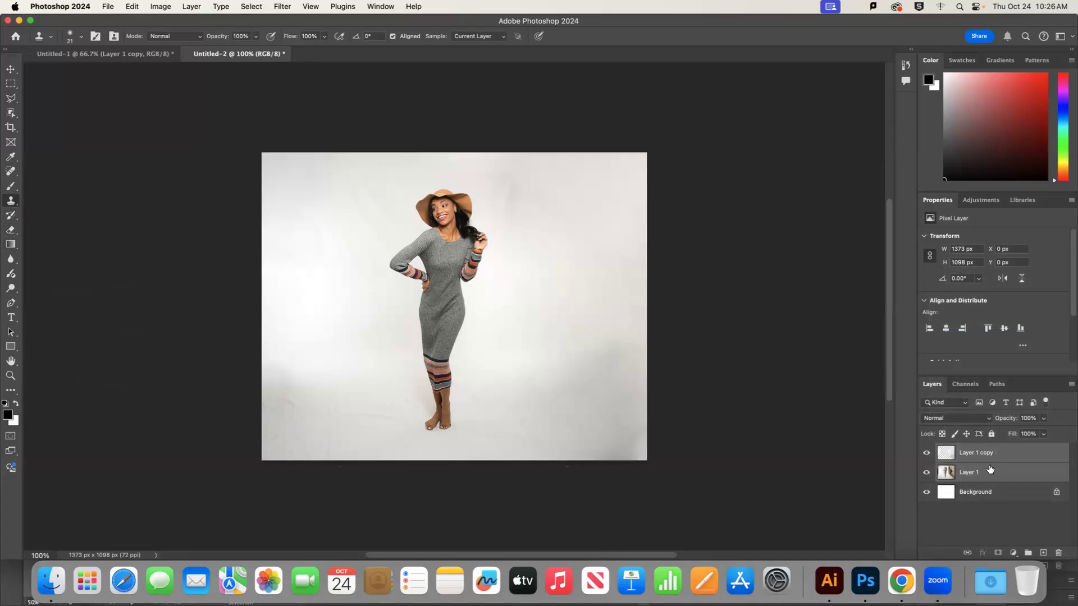
Clone part of the model's hat, hair, upper body and raised arm onto the empty backdrop beside her
{"action": "left_click", "coordinate": [585, 244]}
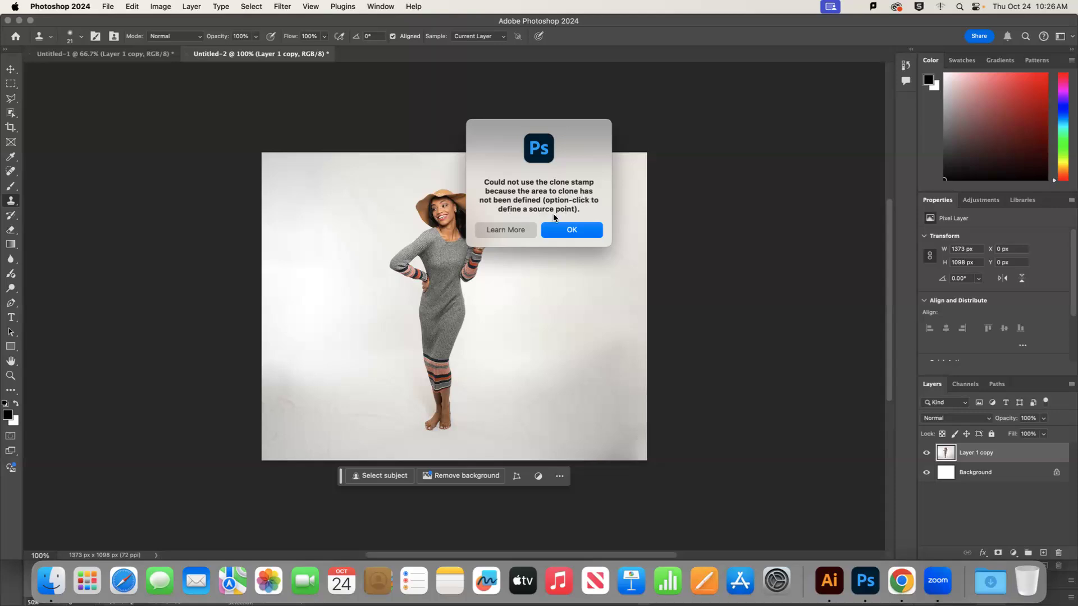
{"action": "left_click", "coordinate": [571, 230]}
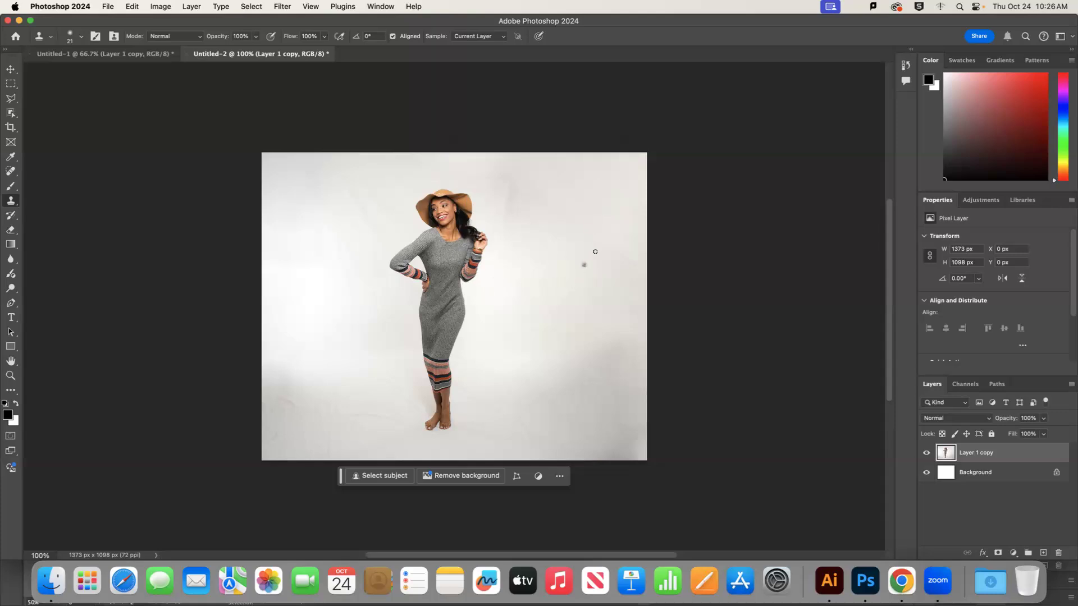
{"action": "mouse_move", "coordinate": [587, 274]}
{"action": "left_mouse_down"}
{"action": "mouse_move", "coordinate": [602, 252]}
{"action": "mouse_move", "coordinate": [590, 272]}
{"action": "mouse_move", "coordinate": [597, 241]}
{"action": "mouse_move", "coordinate": [581, 271]}
{"action": "mouse_move", "coordinate": [599, 242]}
{"action": "mouse_move", "coordinate": [588, 216]}
{"action": "mouse_move", "coordinate": [603, 210]}
{"action": "mouse_move", "coordinate": [565, 278]}
{"action": "mouse_move", "coordinate": [590, 212]}
{"action": "mouse_move", "coordinate": [583, 224]}
{"action": "mouse_move", "coordinate": [582, 195]}
{"action": "left_mouse_up"}
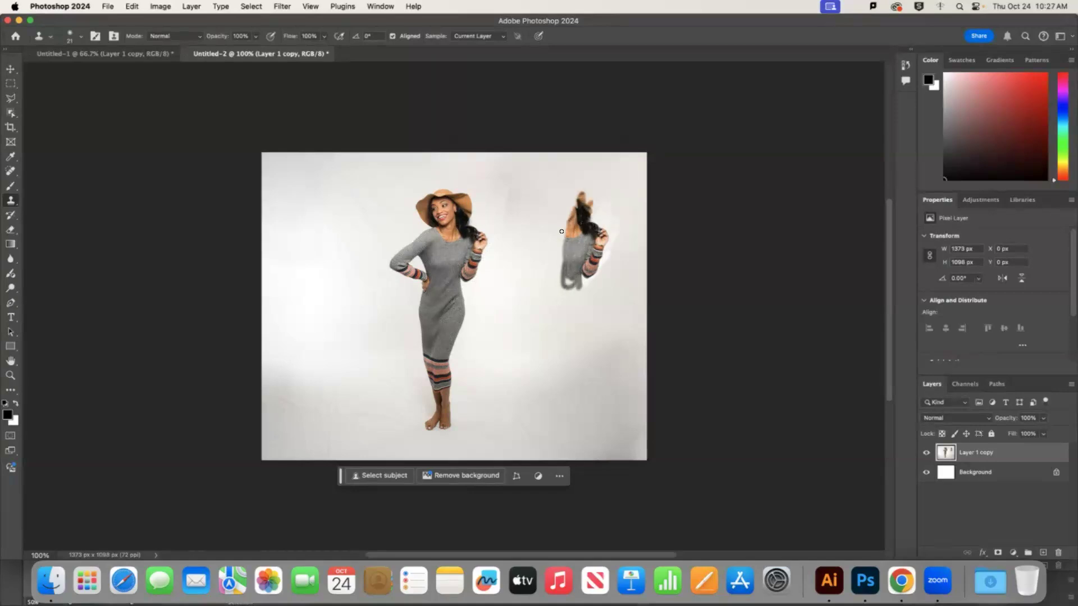
Try to clone skin sampled from the model's chin over her mouth, and undo it
{"action": "scroll", "coordinate": [470, 237], "scroll_direction": "up", "scroll_amount": 5}
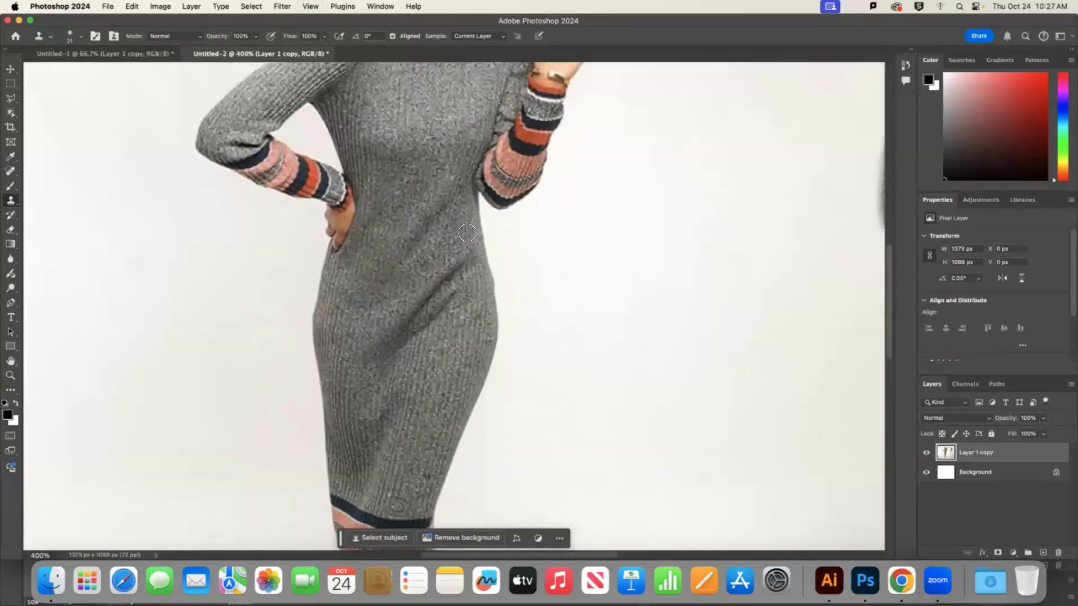
{"action": "scroll", "coordinate": [475, 230], "scroll_direction": "up", "scroll_amount": 5}
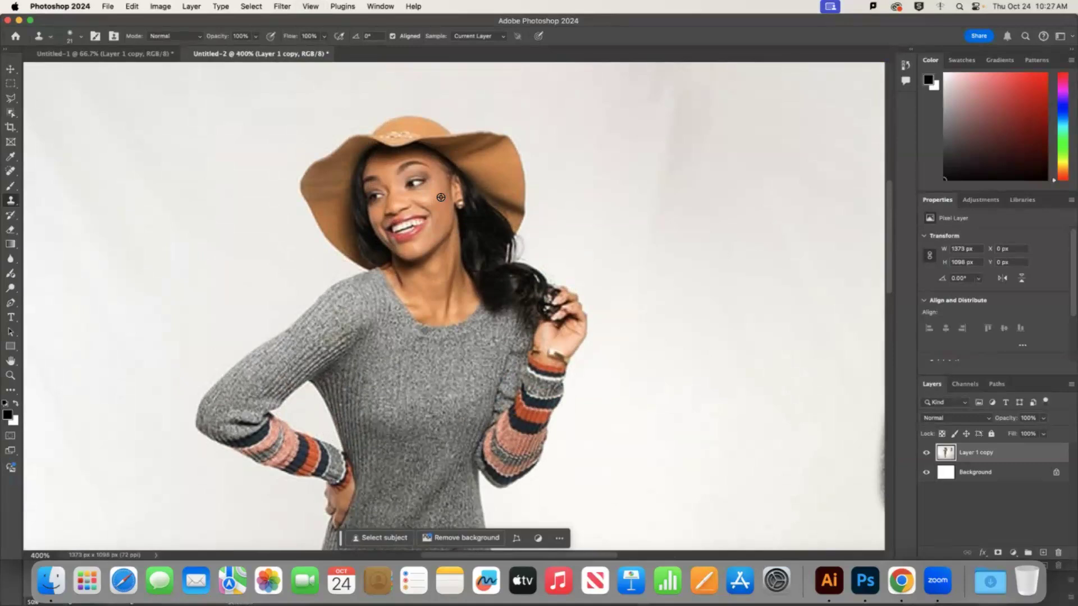
{"action": "left_click", "coordinate": [426, 240], "text": "alt"}
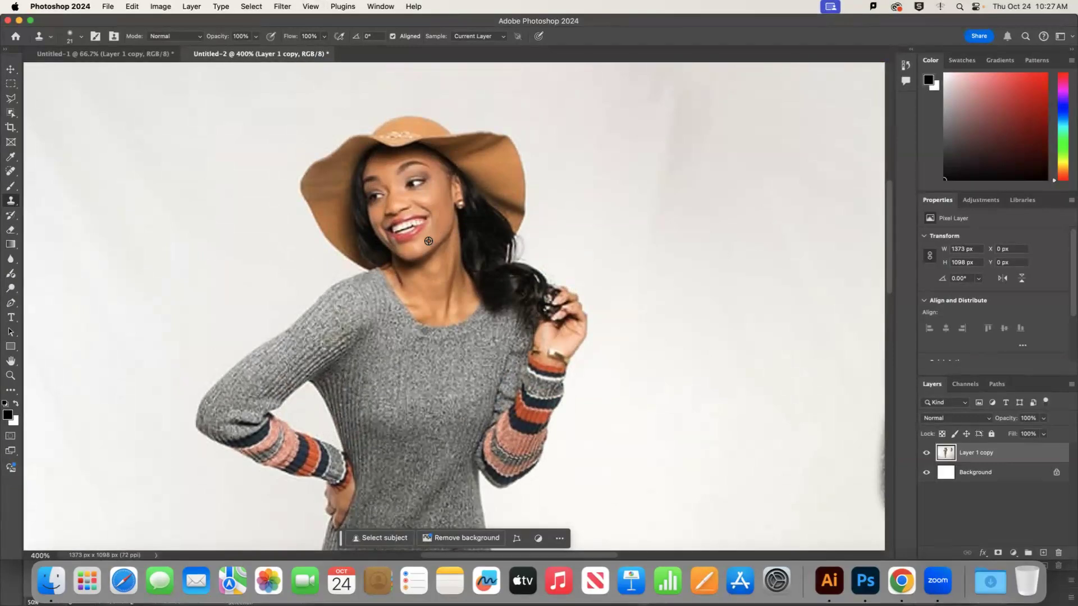
{"action": "left_click", "coordinate": [430, 221]}
{"action": "left_click_drag", "start_coordinate": [428, 218], "coordinate": [431, 227]}
{"action": "key", "text": "super+z"}
Set the Clone Stamp size to 14 px and clone sampled cheek skin over the model's eye and nose area
{"action": "right_click", "coordinate": [621, 234]}
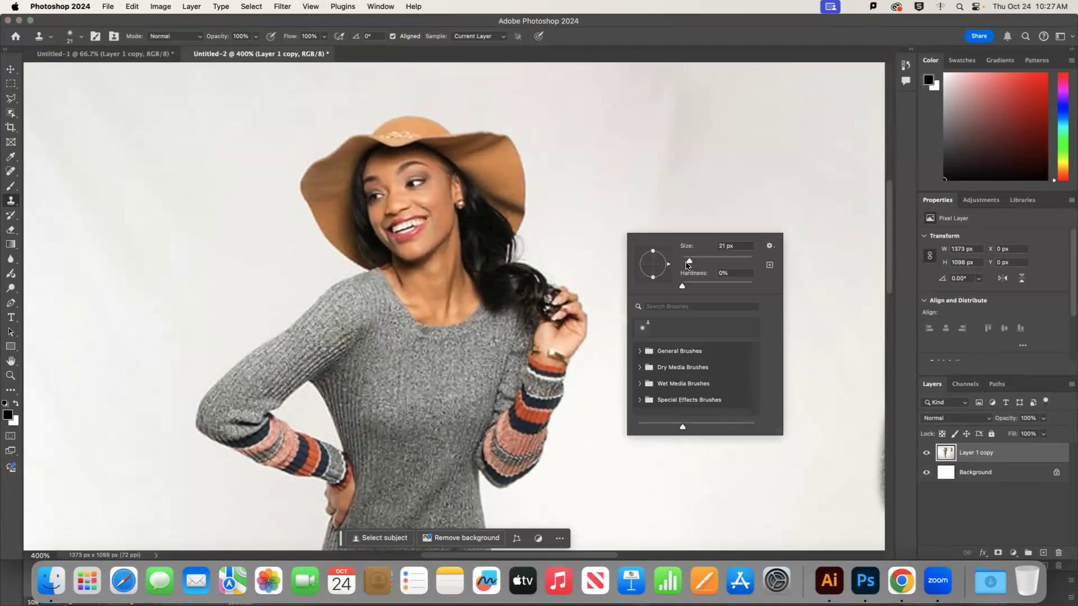
{"action": "left_click", "coordinate": [686, 262]}
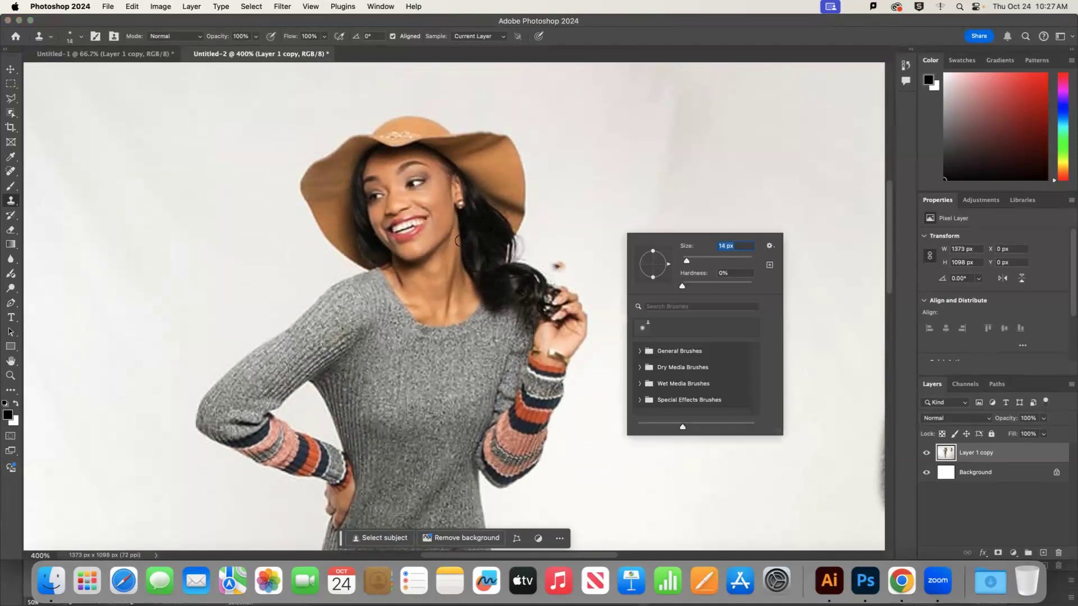
{"action": "left_click", "coordinate": [428, 190], "text": "alt"}
{"action": "mouse_move", "coordinate": [420, 173]}
{"action": "left_mouse_down"}
{"action": "mouse_move", "coordinate": [412, 183]}
{"action": "mouse_move", "coordinate": [431, 194]}
{"action": "left_mouse_up"}
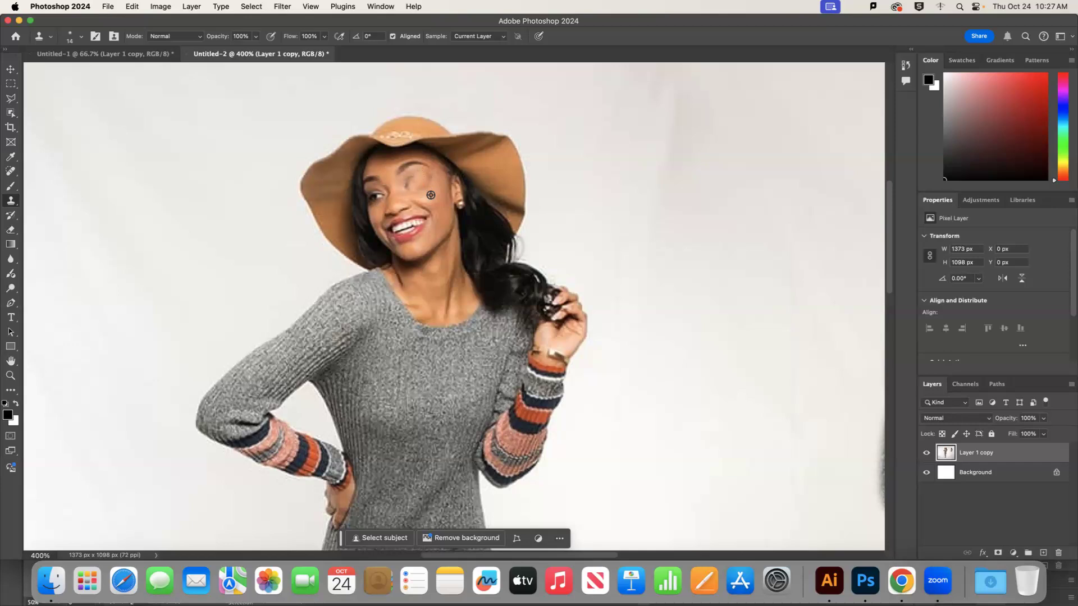
{"action": "left_click", "coordinate": [430, 195], "text": "alt"}
{"action": "left_click_drag", "start_coordinate": [411, 191], "coordinate": [407, 185]}
{"action": "key", "text": "super+minus"}
Switch to the fabric swatch document and set the Clone Stamp size to 75 px
{"action": "left_click", "coordinate": [96, 53]}
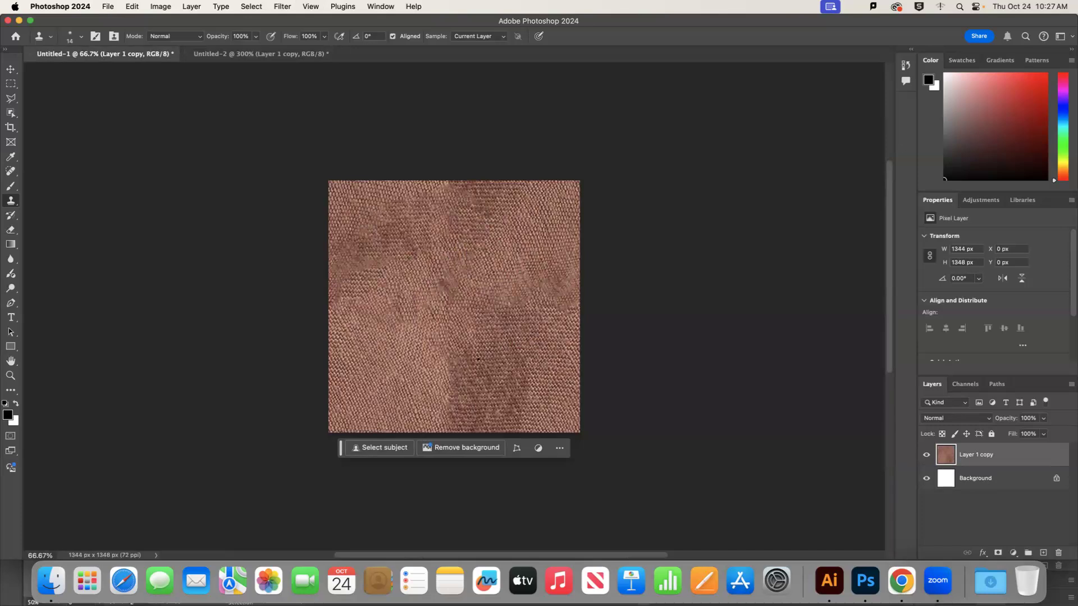
{"action": "left_click", "coordinate": [82, 38]}
{"action": "left_click", "coordinate": [90, 71]}
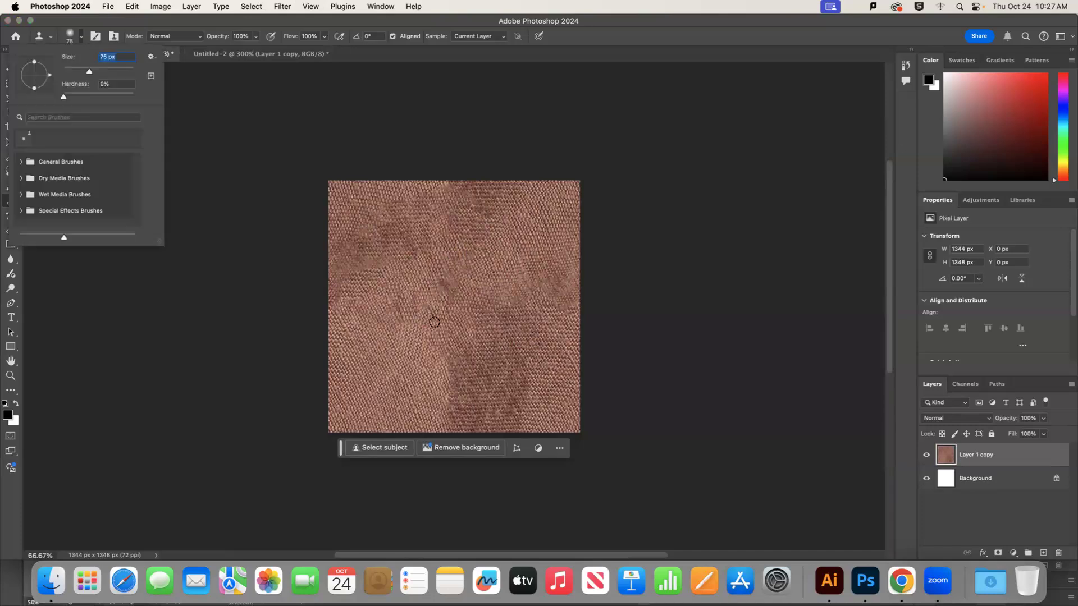
Try cloning the lighter upper-right fabric over the upper part of the dark patch in the swatch's lower-right quarter
{"action": "left_click", "coordinate": [523, 236]}
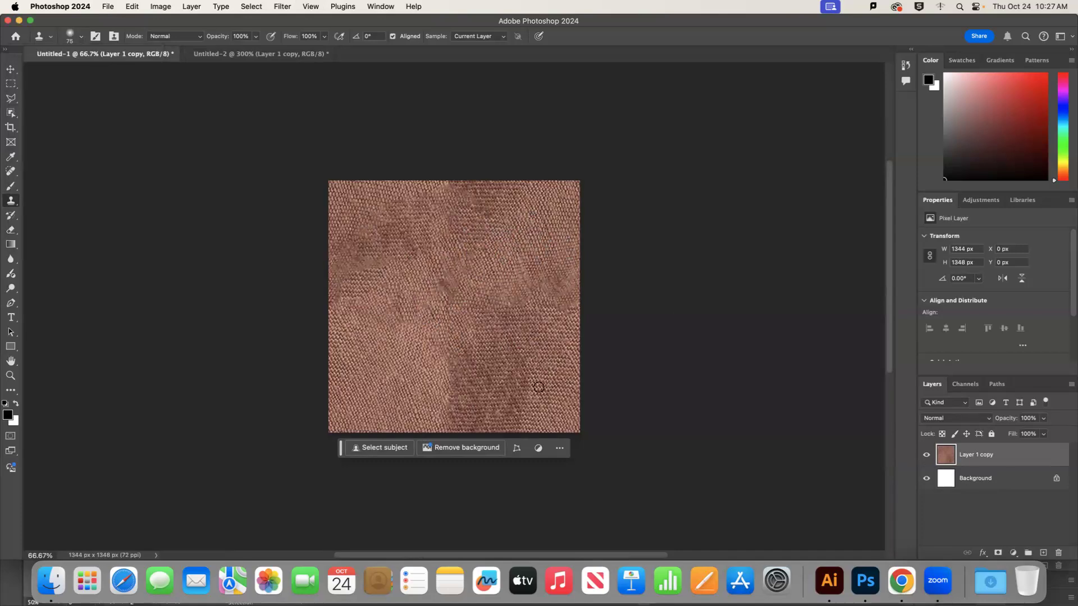
{"action": "mouse_move", "coordinate": [471, 355]}
{"action": "left_mouse_down"}
{"action": "mouse_move", "coordinate": [508, 350]}
{"action": "mouse_move", "coordinate": [485, 361]}
{"action": "mouse_move", "coordinate": [472, 353]}
{"action": "mouse_move", "coordinate": [459, 370]}
{"action": "mouse_move", "coordinate": [462, 360]}
{"action": "mouse_move", "coordinate": [447, 360]}
{"action": "mouse_move", "coordinate": [482, 347]}
{"action": "left_mouse_up"}
{"action": "left_click", "coordinate": [529, 230], "text": "alt"}
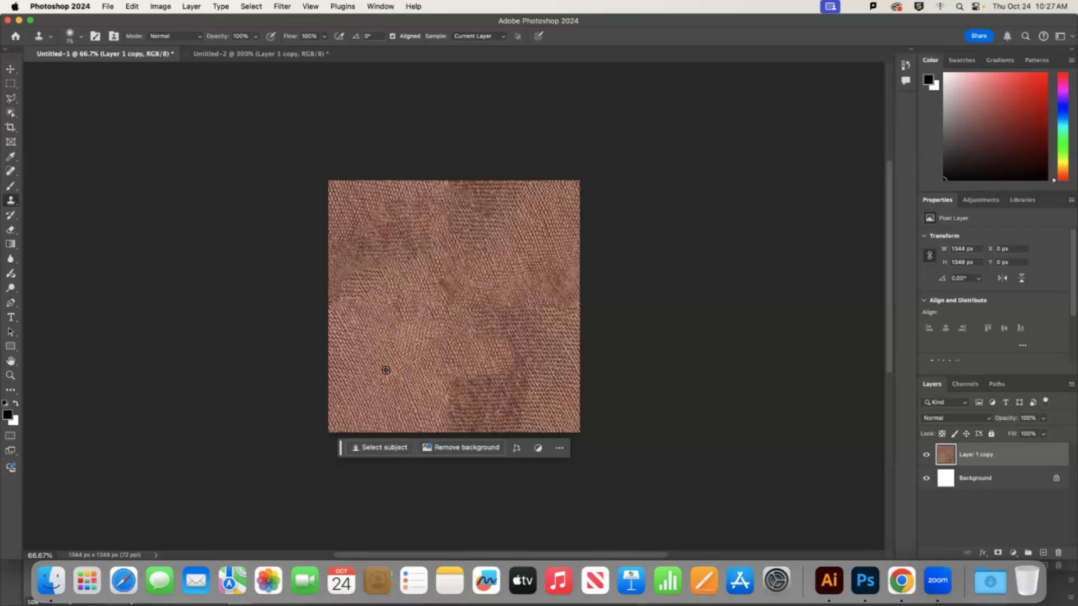
Set the Clone Stamp size to 127 px and try cloning more light fabric over the lower-right dark patch
{"action": "left_click", "coordinate": [79, 37]}
{"action": "left_click", "coordinate": [102, 72]}
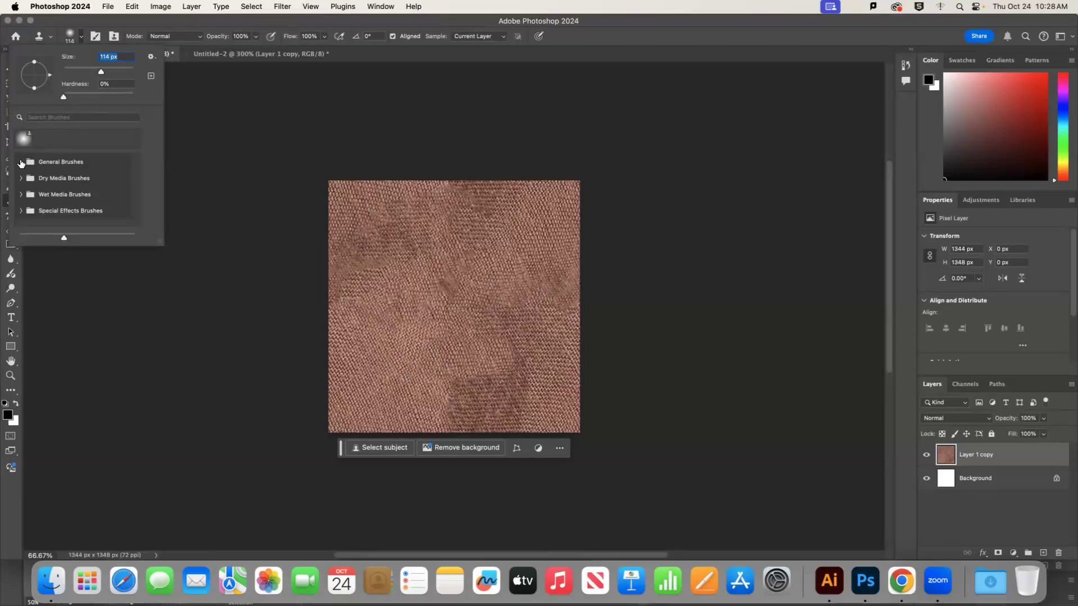
{"action": "left_click", "coordinate": [22, 163]}
{"action": "left_click_drag", "start_coordinate": [101, 71], "coordinate": [103, 71]}
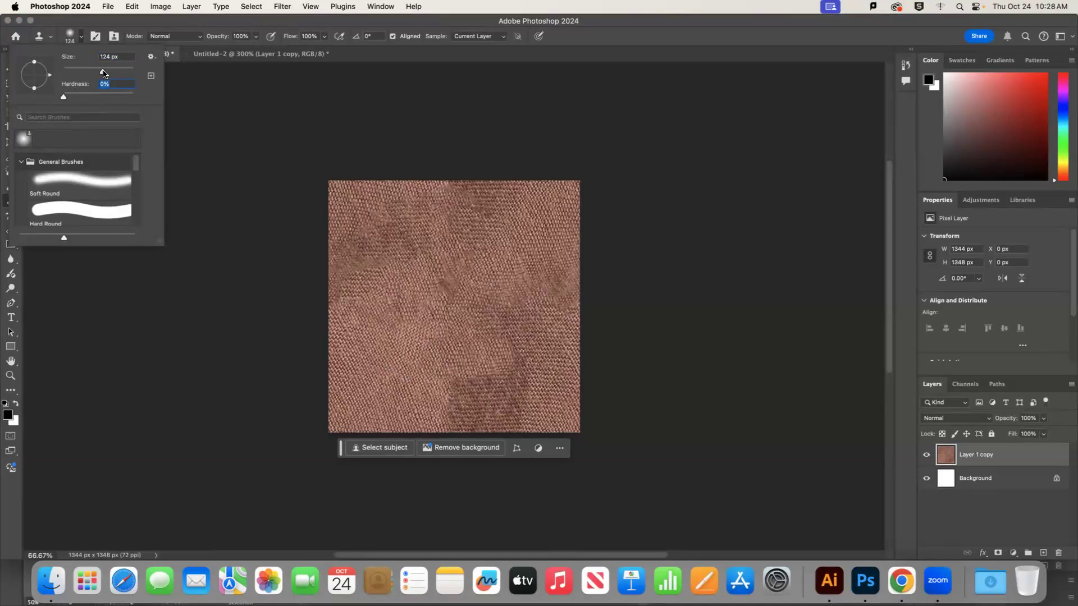
{"action": "left_click", "coordinate": [523, 230]}
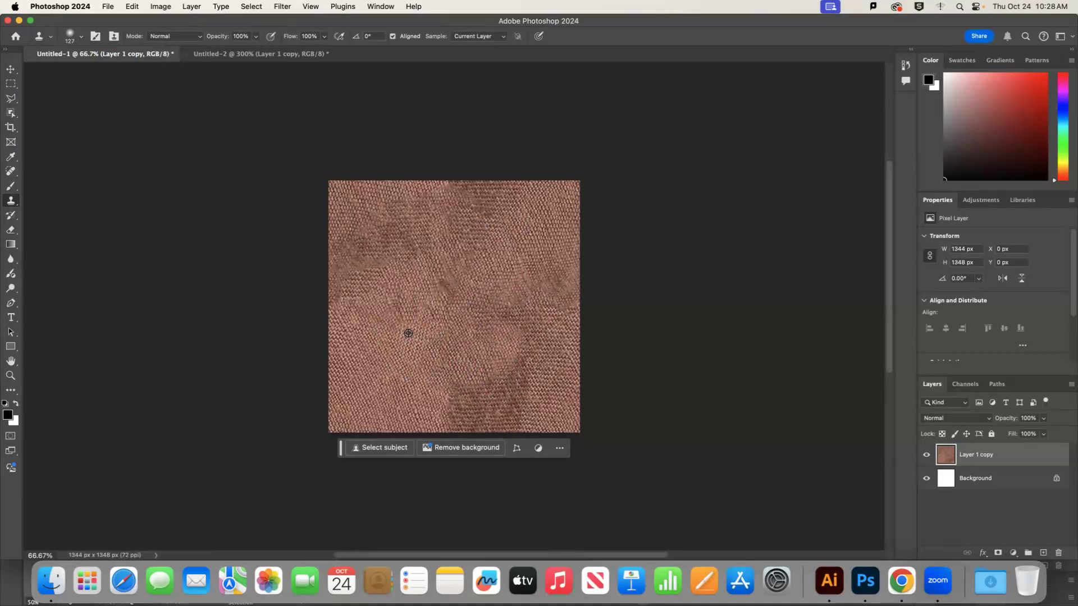
Undo the Clone Stamp strokes made on the swatch's dark patch
{"action": "key", "text": "super+z"}
{"action": "key", "text": "super+z"}
{"action": "key", "text": "super+z"}
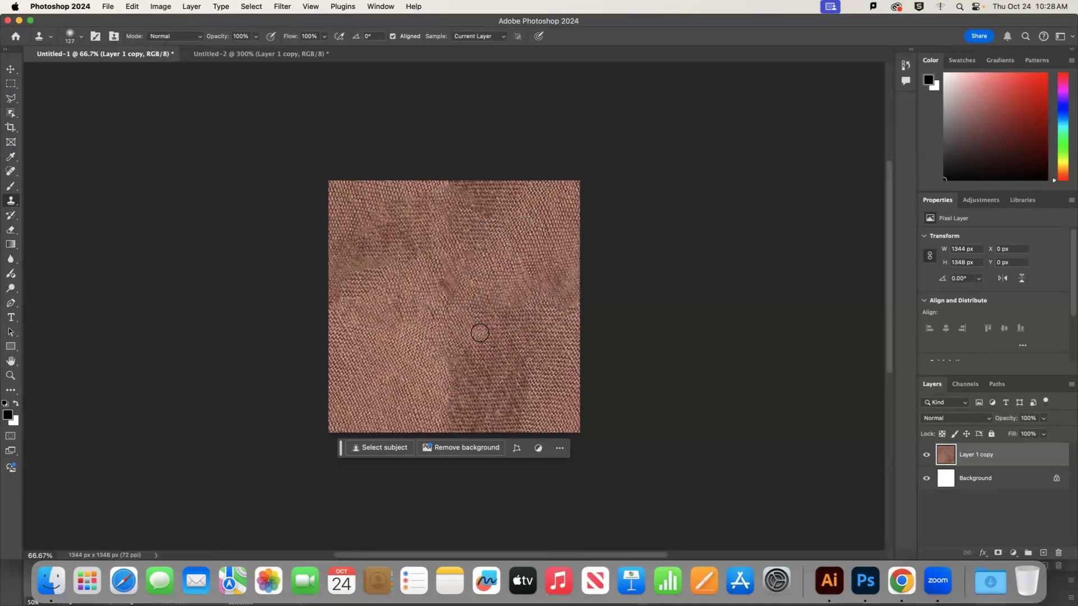
Choose the Spot Healing Brush Tool and set its brush size to 87 px
{"action": "left_click", "coordinate": [10, 172]}
{"action": "right_click", "coordinate": [10, 172]}
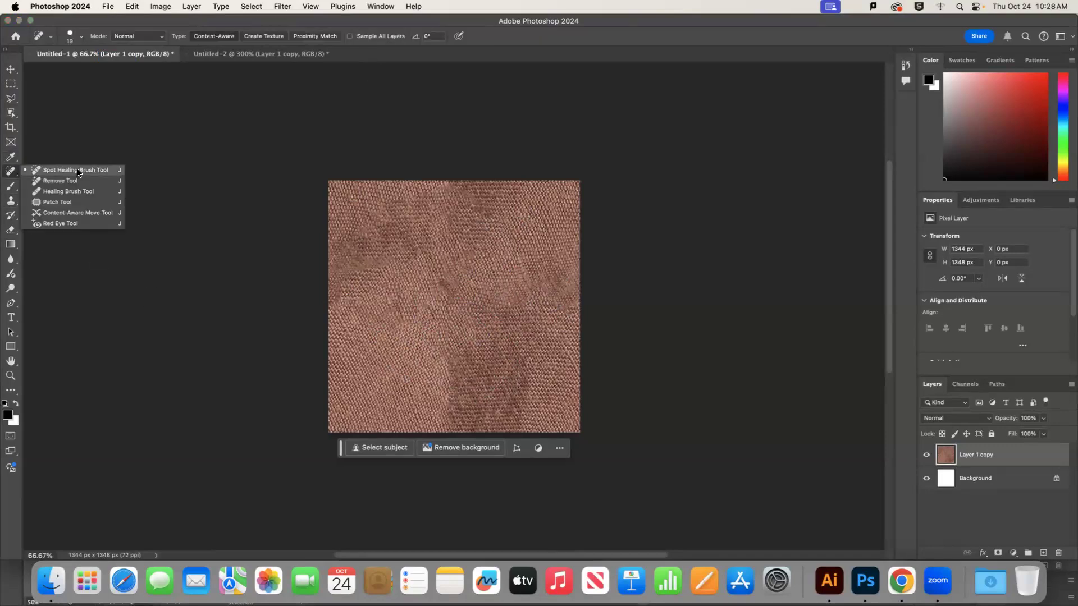
{"action": "left_click", "coordinate": [79, 170]}
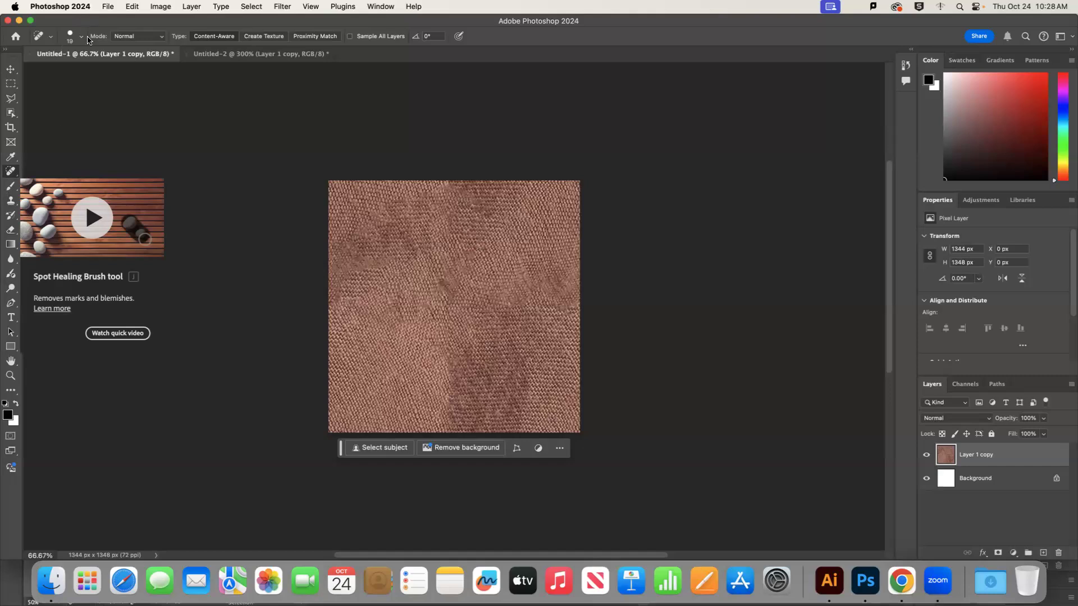
{"action": "left_click", "coordinate": [82, 37]}
{"action": "left_click", "coordinate": [42, 68]}
{"action": "left_click", "coordinate": [66, 68]}
Heal the swatch's center, the upper-right area, the dark patch's inner edge and the horizontal seam in the left half
{"action": "mouse_move", "coordinate": [458, 273]}
{"action": "left_mouse_down"}
{"action": "mouse_move", "coordinate": [445, 298]}
{"action": "mouse_move", "coordinate": [440, 269]}
{"action": "mouse_move", "coordinate": [440, 303]}
{"action": "mouse_move", "coordinate": [465, 300]}
{"action": "left_mouse_up"}
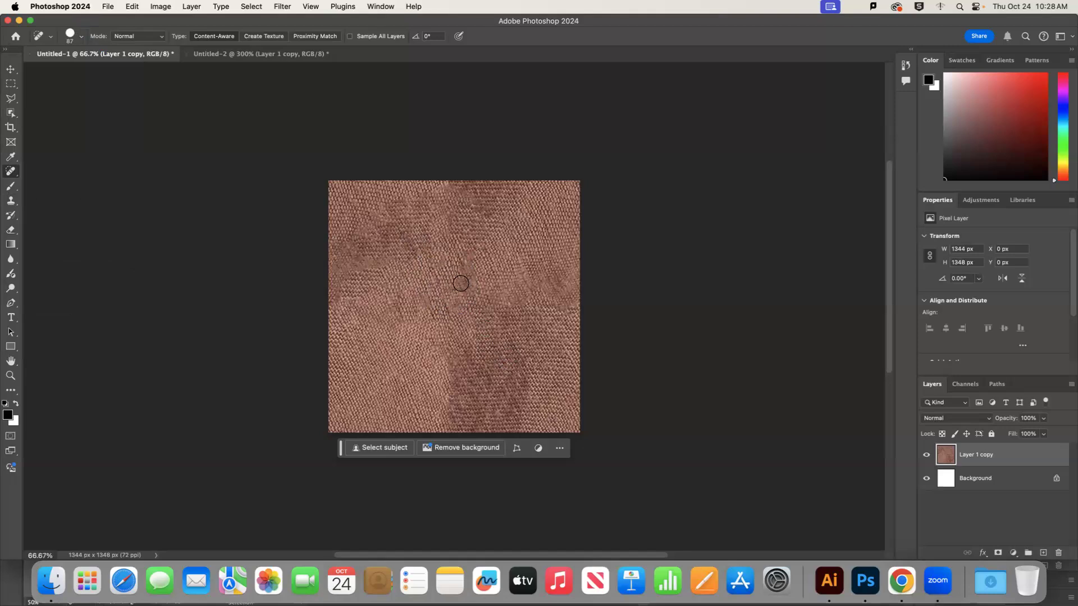
{"action": "mouse_move", "coordinate": [476, 233]}
{"action": "left_mouse_down"}
{"action": "mouse_move", "coordinate": [466, 274]}
{"action": "mouse_move", "coordinate": [500, 260]}
{"action": "mouse_move", "coordinate": [534, 275]}
{"action": "left_mouse_up"}
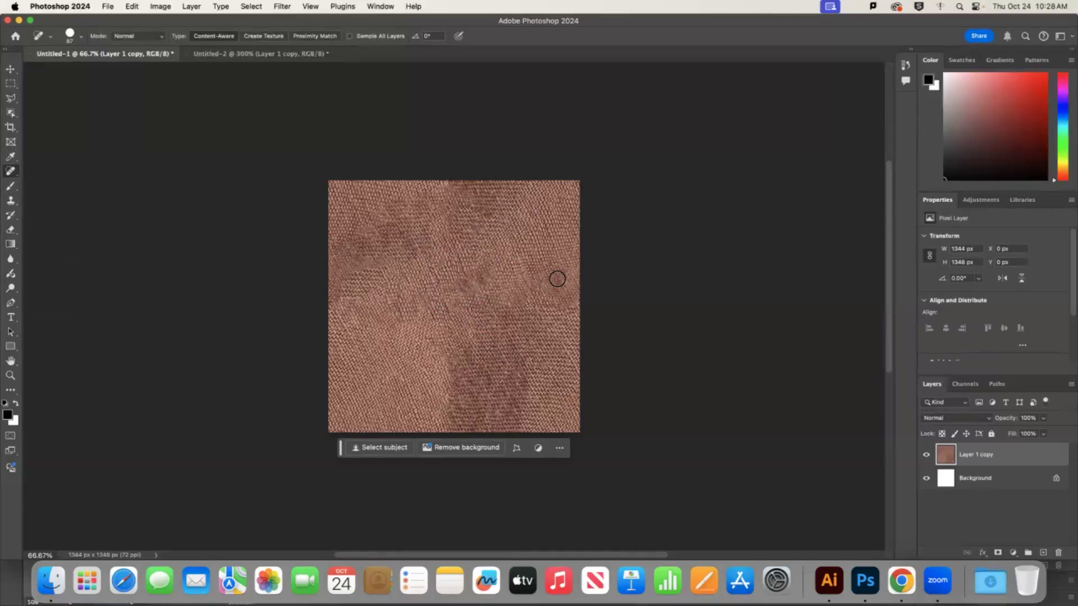
{"action": "mouse_move", "coordinate": [455, 362]}
{"action": "left_mouse_down"}
{"action": "mouse_move", "coordinate": [443, 387]}
{"action": "mouse_move", "coordinate": [489, 415]}
{"action": "left_mouse_up"}
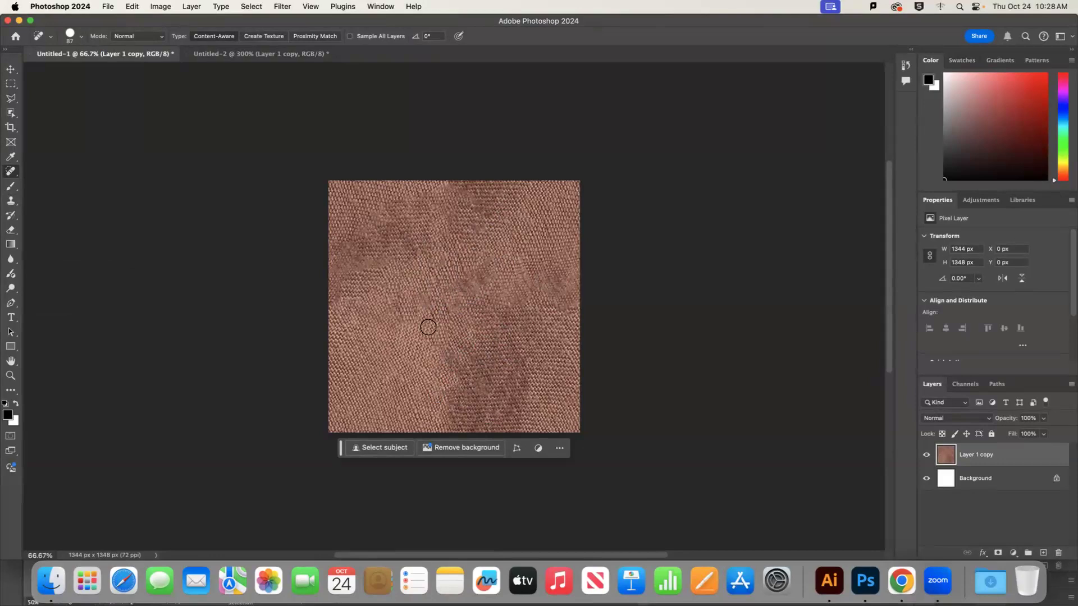
{"action": "mouse_move", "coordinate": [387, 298]}
{"action": "left_mouse_down"}
{"action": "mouse_move", "coordinate": [413, 330]}
{"action": "mouse_move", "coordinate": [439, 311]}
{"action": "mouse_move", "coordinate": [407, 295]}
{"action": "mouse_move", "coordinate": [357, 306]}
{"action": "left_mouse_up"}
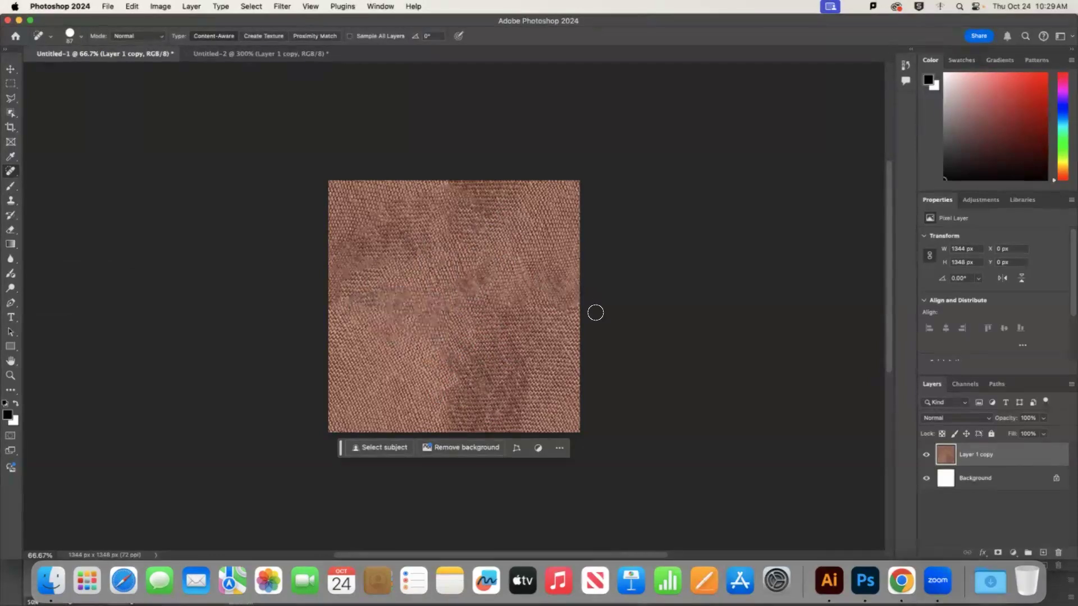
Choose the Move Tool, deselect the layer, and save the swatch as a new pattern named Pattern 1
{"action": "left_click", "coordinate": [10, 68]}
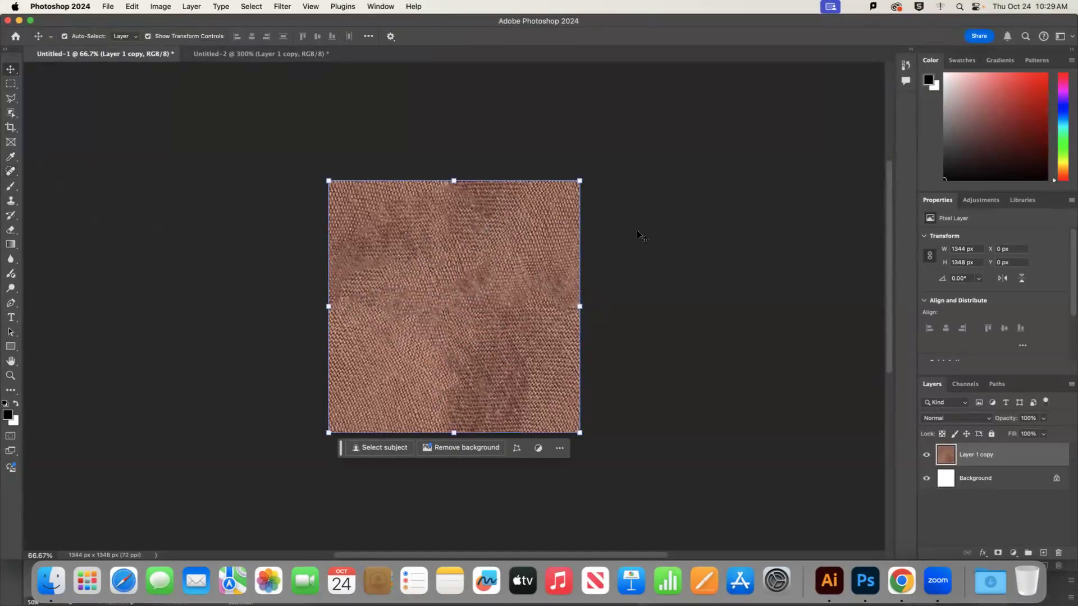
{"action": "left_click", "coordinate": [662, 241]}
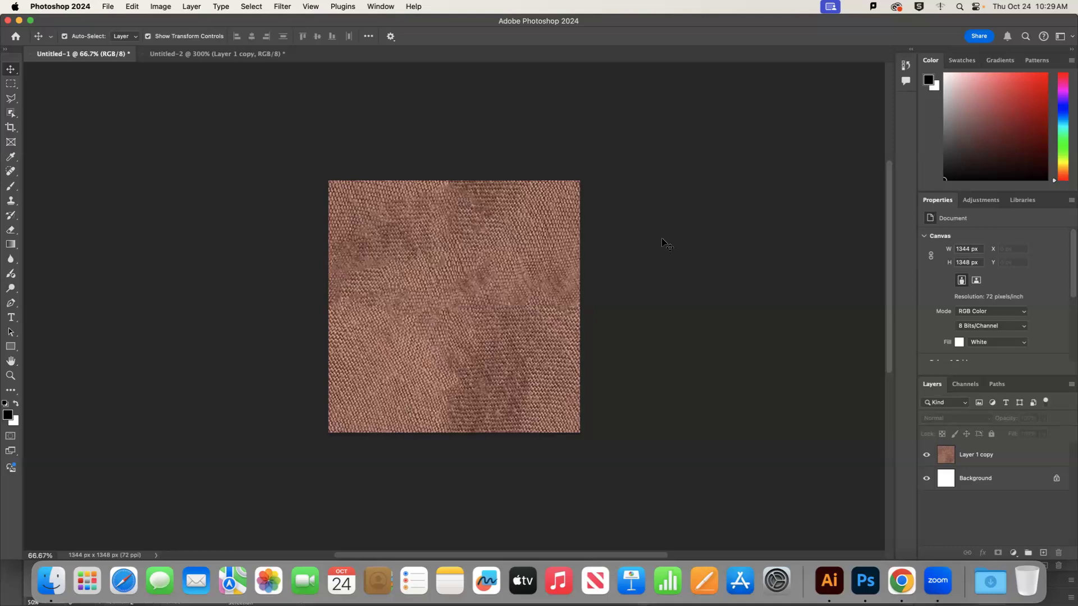
{"action": "left_click", "coordinate": [517, 206]}
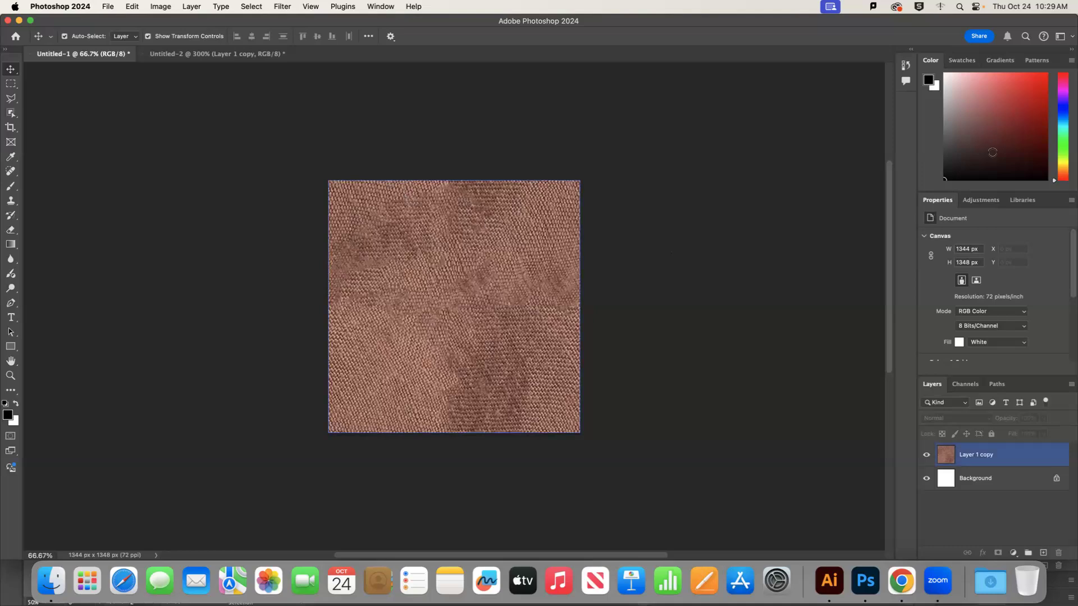
{"action": "left_click", "coordinate": [1037, 63]}
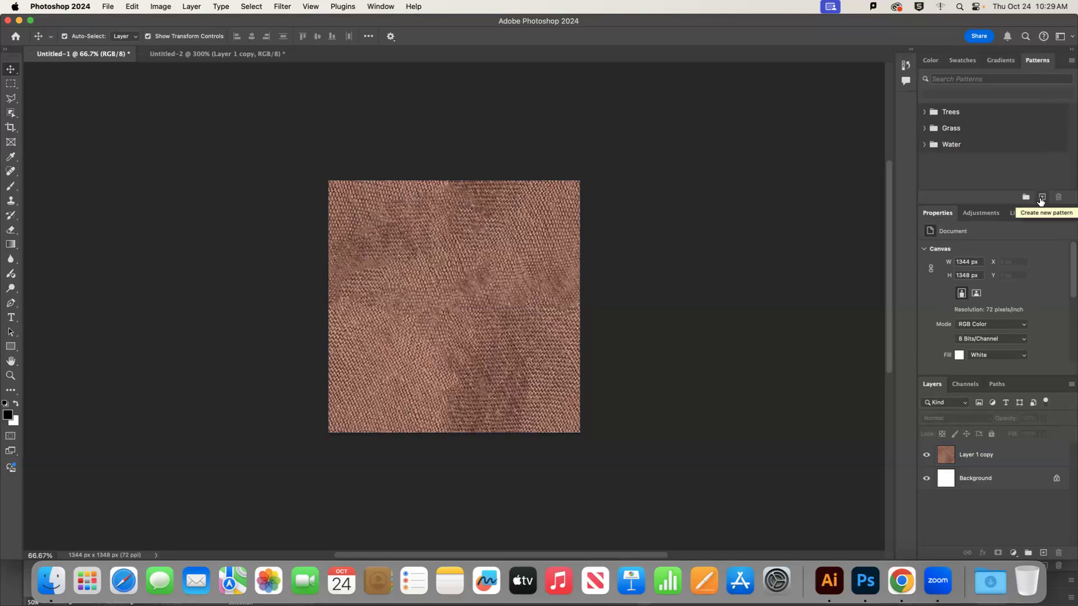
{"action": "left_click", "coordinate": [1041, 198]}
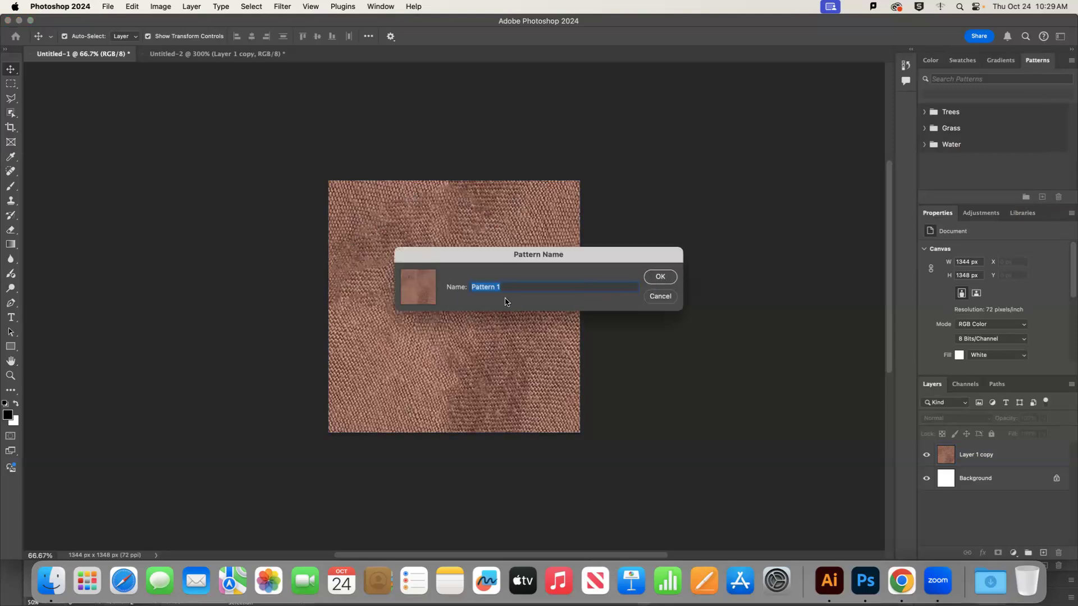
{"action": "left_click", "coordinate": [656, 278]}
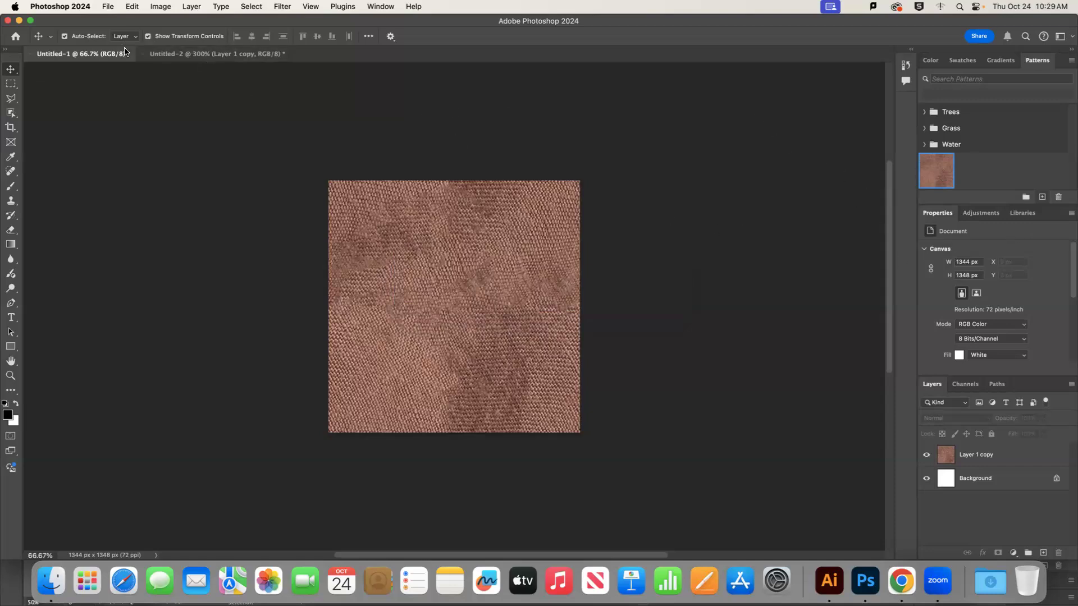
Create a Tabloid print document, 11 x 17 inches at 300 ppi, and fill it with the saved fabric pattern
{"action": "left_click", "coordinate": [109, 6]}
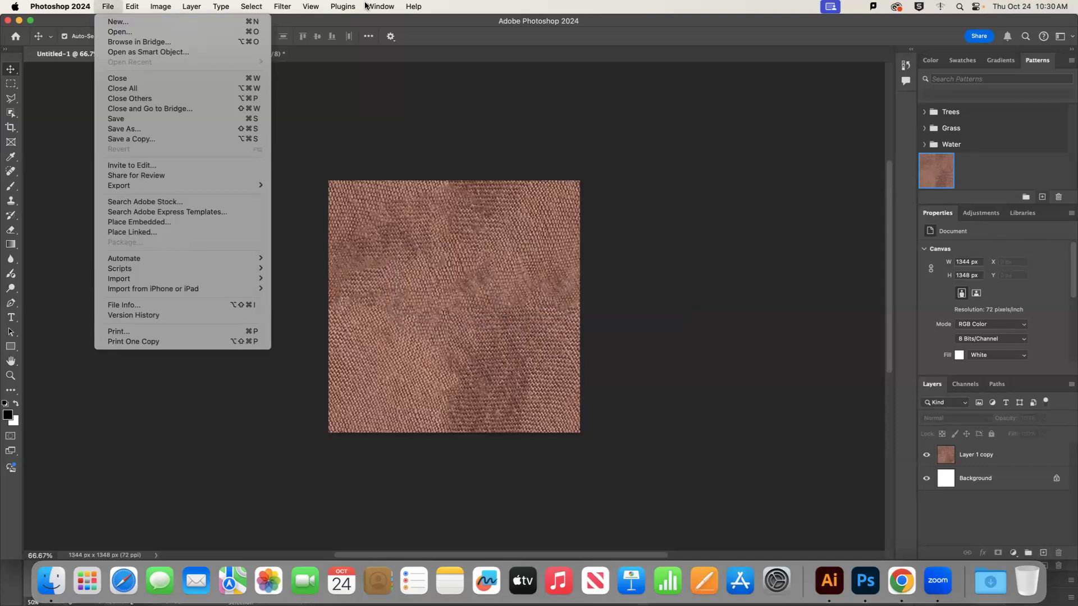
{"action": "left_click", "coordinate": [113, 22]}
{"action": "left_click", "coordinate": [370, 108]}
{"action": "left_click", "coordinate": [503, 209]}
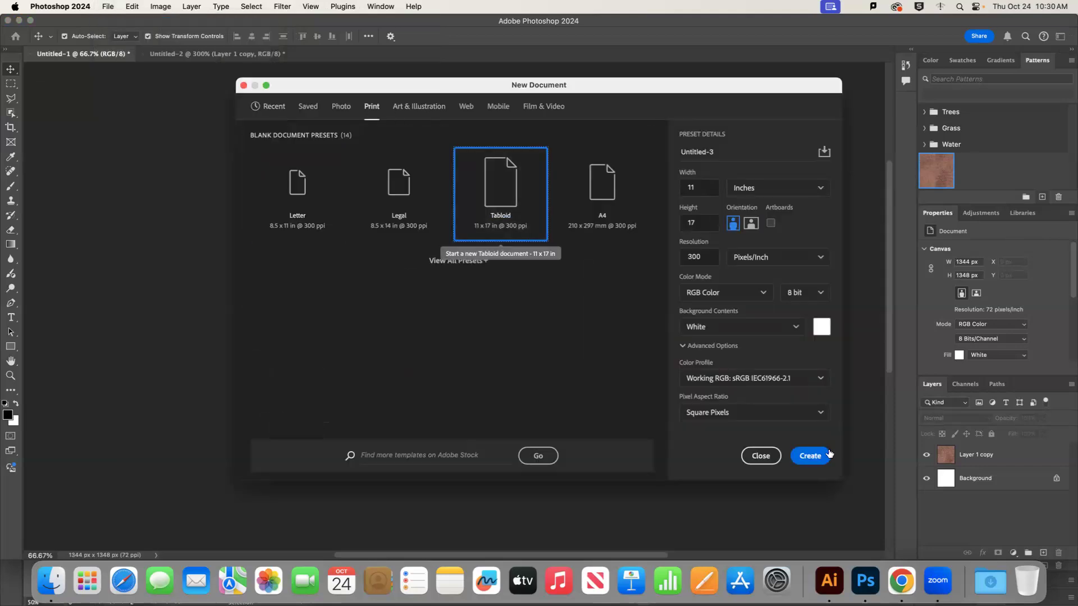
{"action": "left_click", "coordinate": [810, 456]}
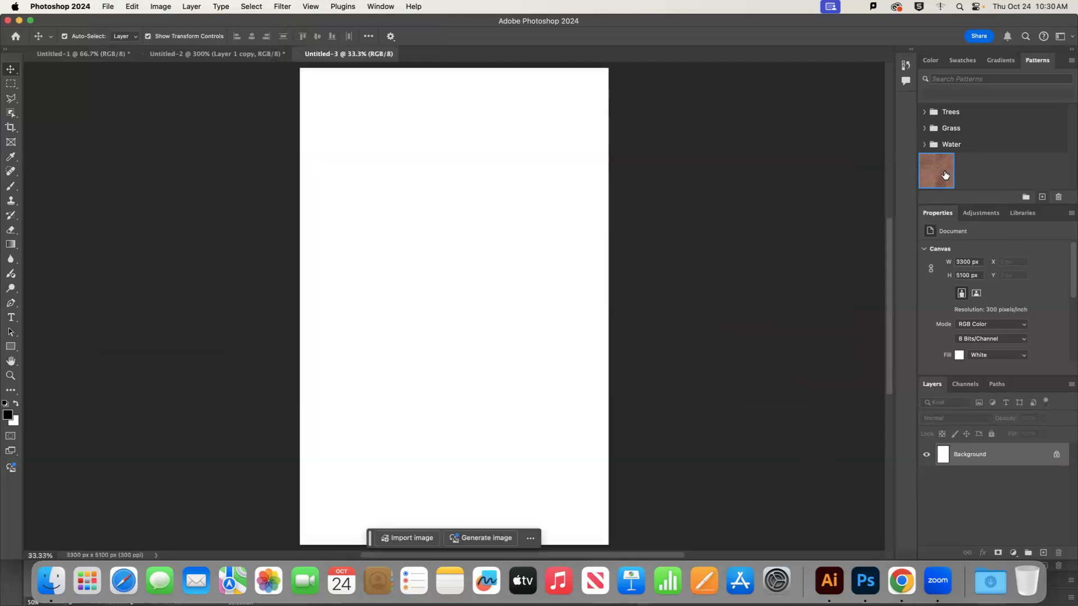
{"action": "left_click_drag", "start_coordinate": [944, 175], "coordinate": [386, 253]}
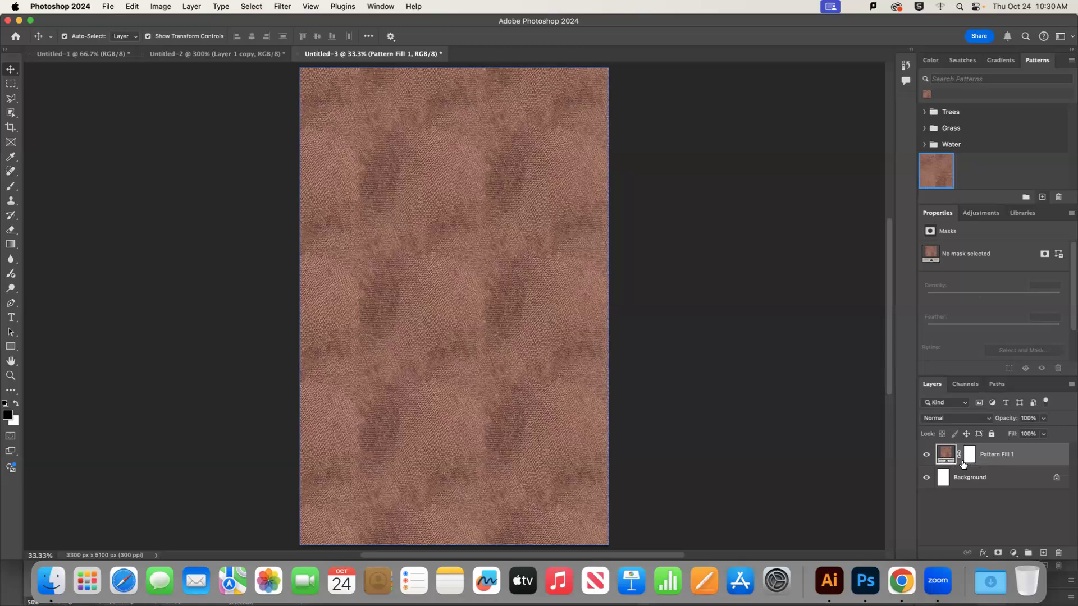
Scale the document's pattern fill to 56%
{"action": "double_click", "coordinate": [947, 454]}
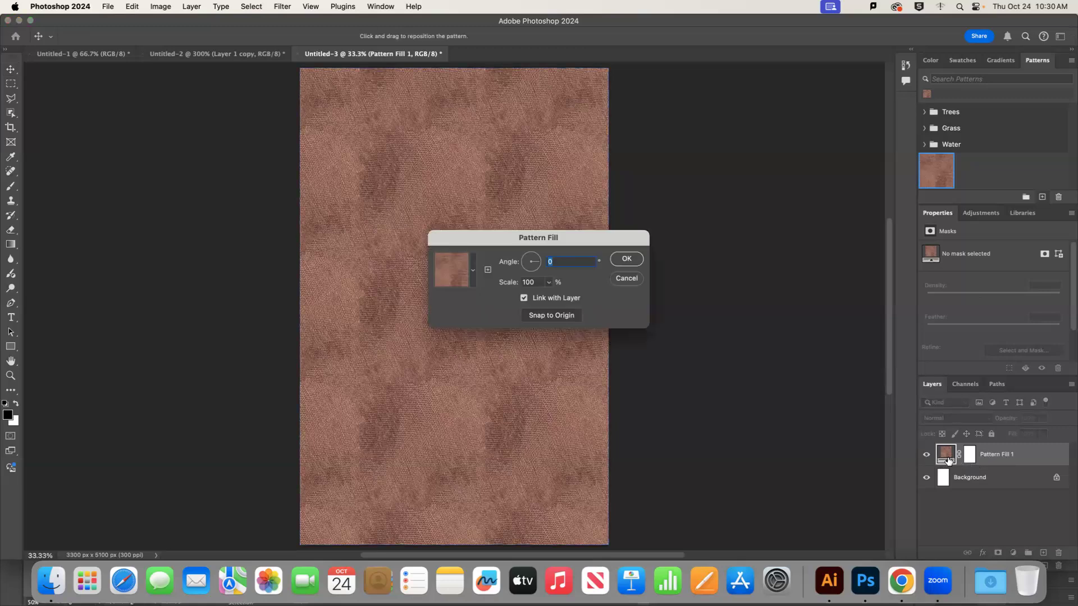
{"action": "left_click", "coordinate": [550, 283]}
{"action": "left_click_drag", "start_coordinate": [548, 300], "coordinate": [546, 298]}
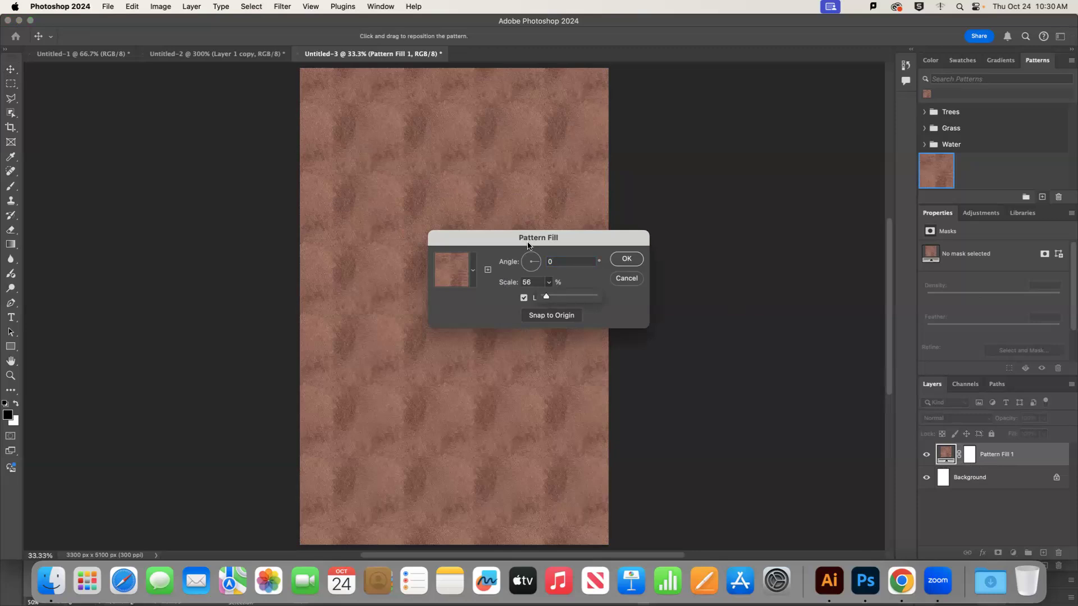
{"action": "left_click_drag", "start_coordinate": [528, 245], "coordinate": [694, 189]}
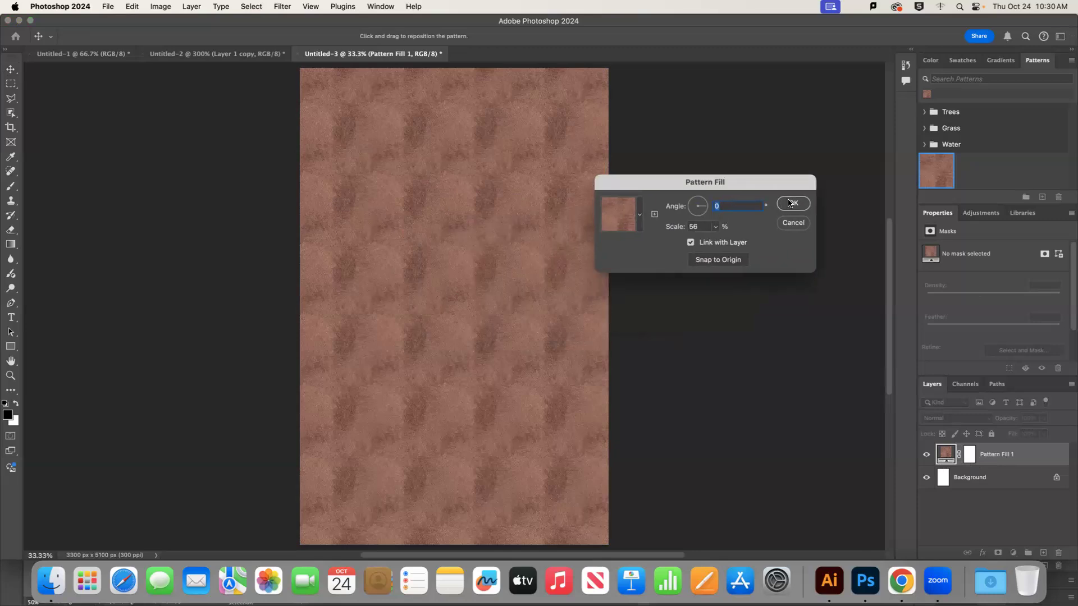
{"action": "left_click", "coordinate": [792, 204]}
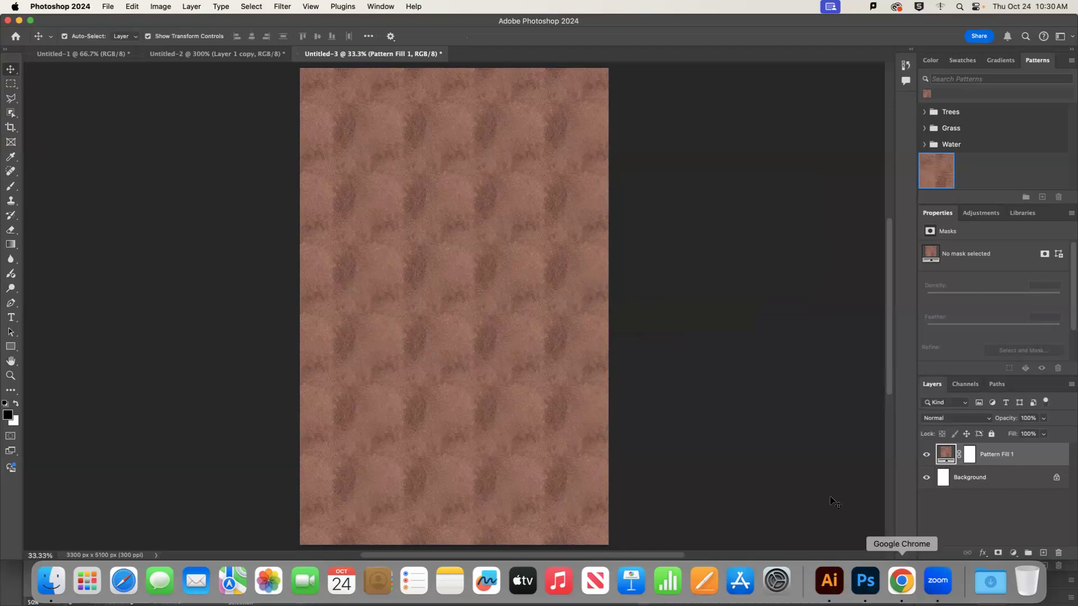
Switch to the Untitled-1 swatch document and leave its fabric layer deselected
{"action": "left_click", "coordinate": [185, 54]}
{"action": "left_click", "coordinate": [118, 54]}
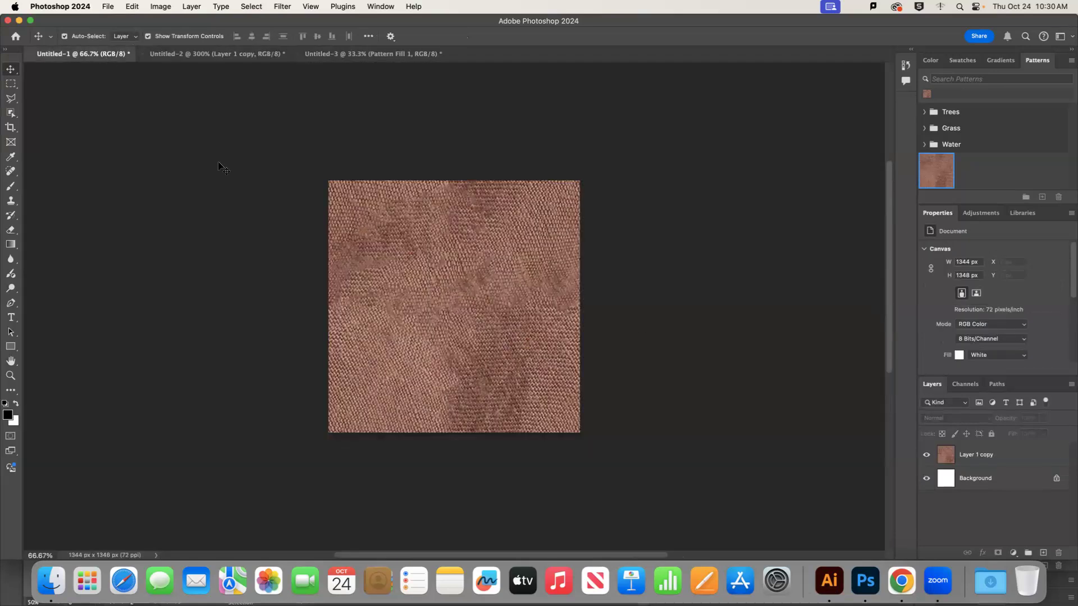
{"action": "left_click", "coordinate": [516, 275]}
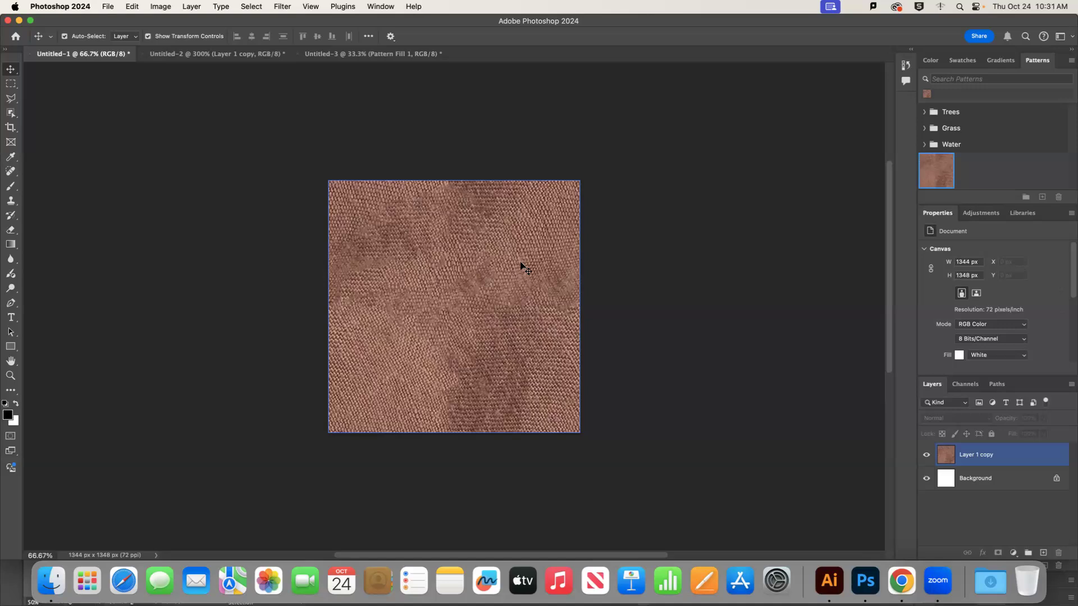
{"action": "left_click", "coordinate": [718, 411]}
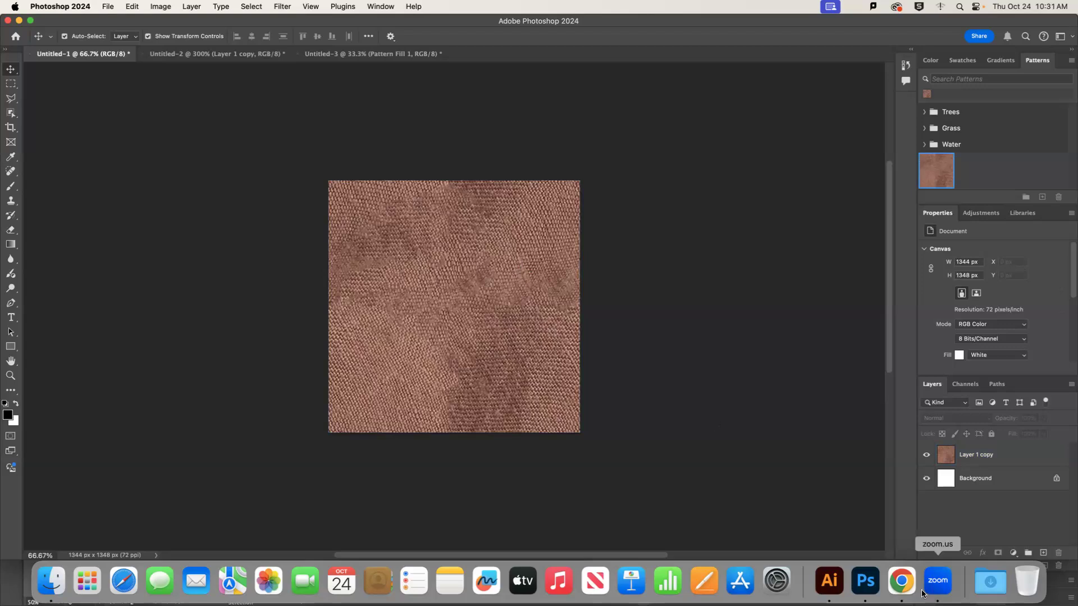
Switch to Chrome, view the Moodle course page, and go to the MODEL ON BACKDROP image search
{"action": "left_click", "coordinate": [901, 581]}
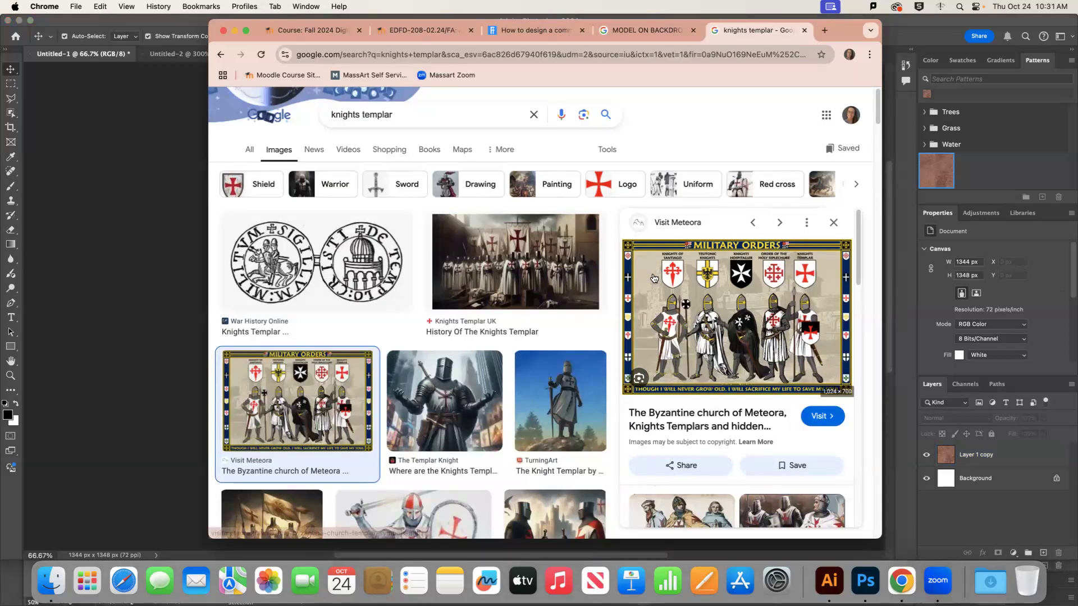
{"action": "left_click", "coordinate": [278, 36]}
{"action": "left_click_drag", "start_coordinate": [845, 26], "coordinate": [810, 73]}
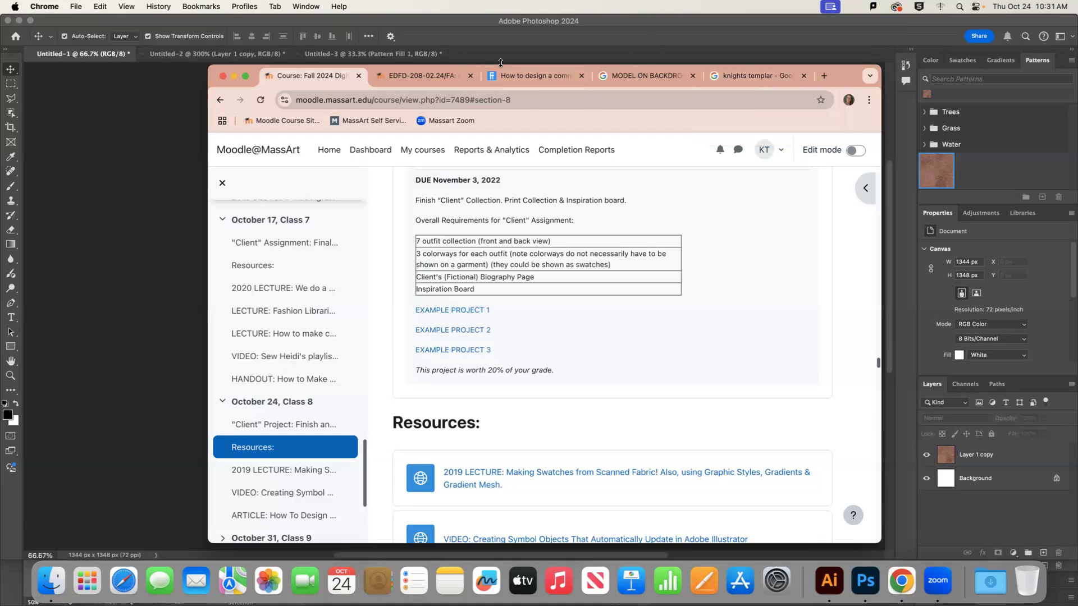
{"action": "left_click", "coordinate": [646, 75]}
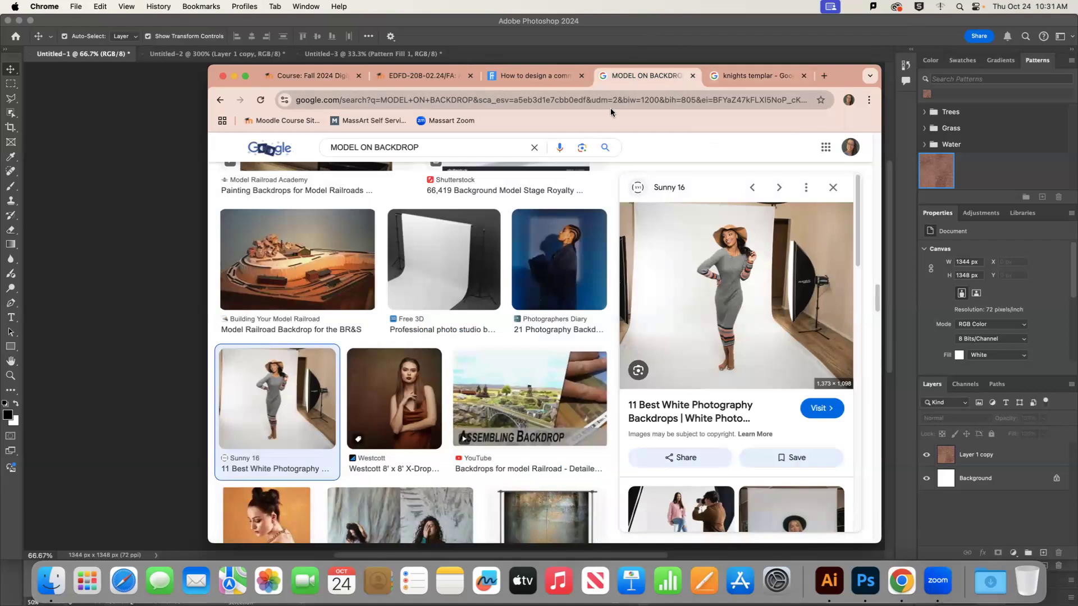
Search Google Images for "linen seamless texture" and browse the results
{"action": "double_click", "coordinate": [472, 148]}
{"action": "double_click", "coordinate": [438, 155]}
{"action": "left_click_drag", "start_coordinate": [440, 147], "coordinate": [263, 140]}
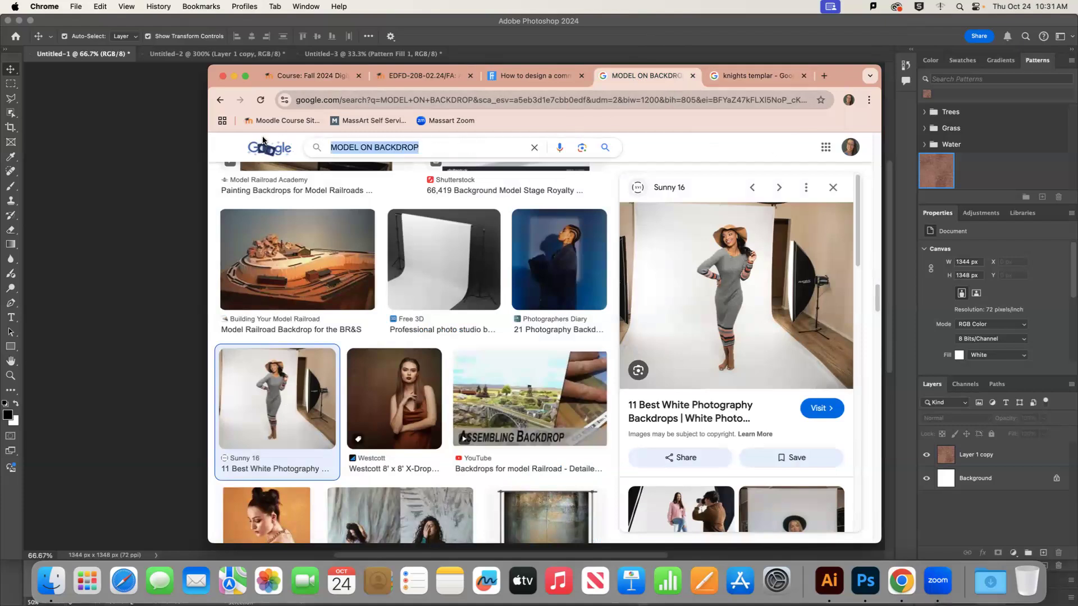
{"action": "type", "text": "lin"}
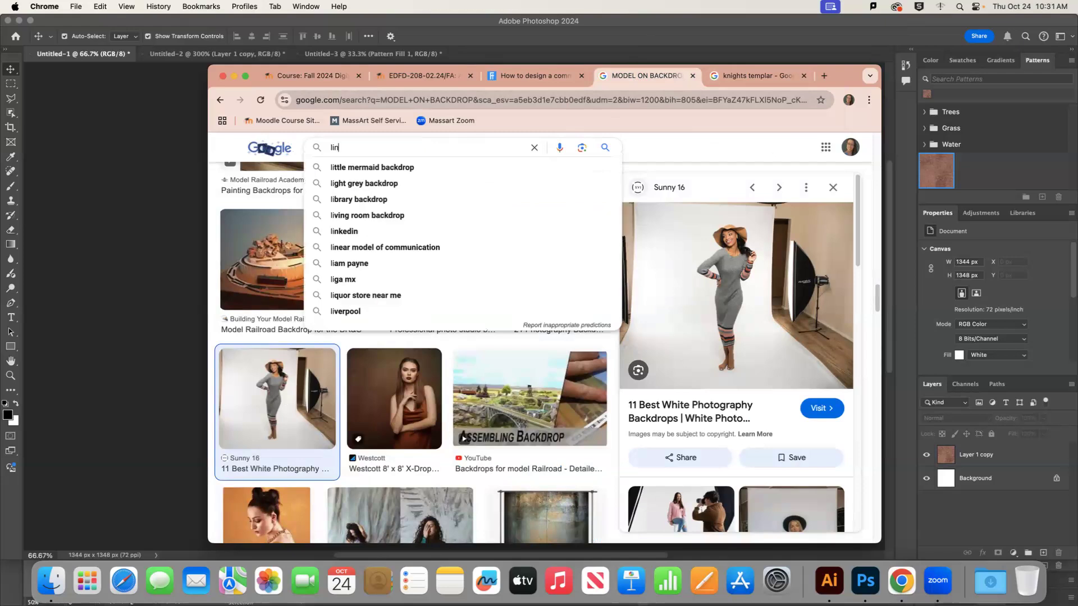
{"action": "type", "text": "en steam"}
{"action": "key", "text": "BackSpace"}
{"action": "key", "text": "BackSpace"}
{"action": "key", "text": "BackSpace"}
{"action": "key", "text": "BackSpace"}
{"action": "type", "text": "eamless texture"}
{"action": "key", "text": "Return"}
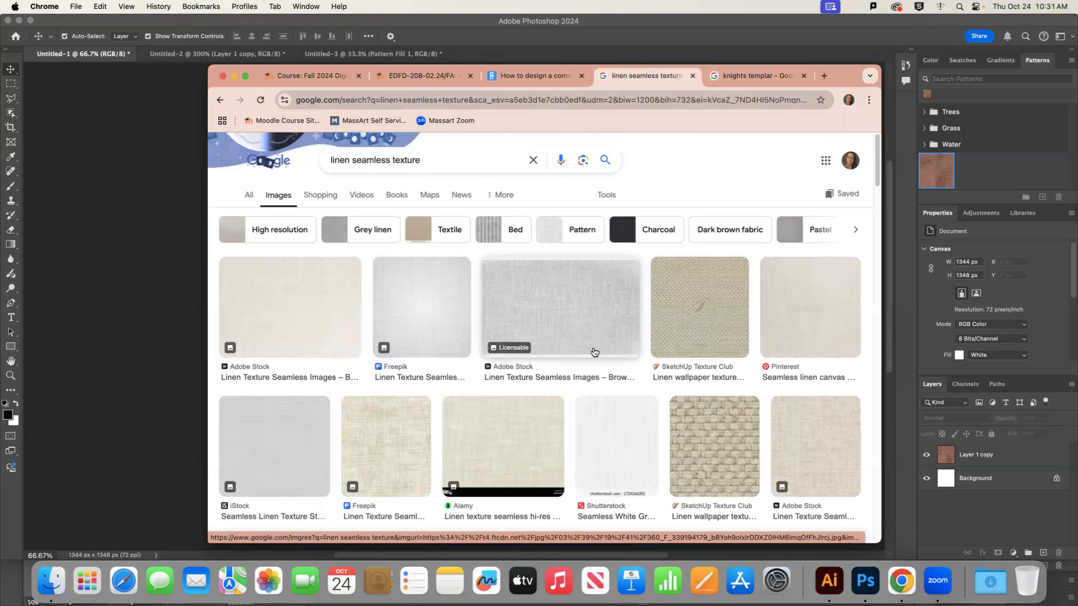
{"action": "scroll", "coordinate": [576, 339], "scroll_direction": "down", "scroll_amount": 1}
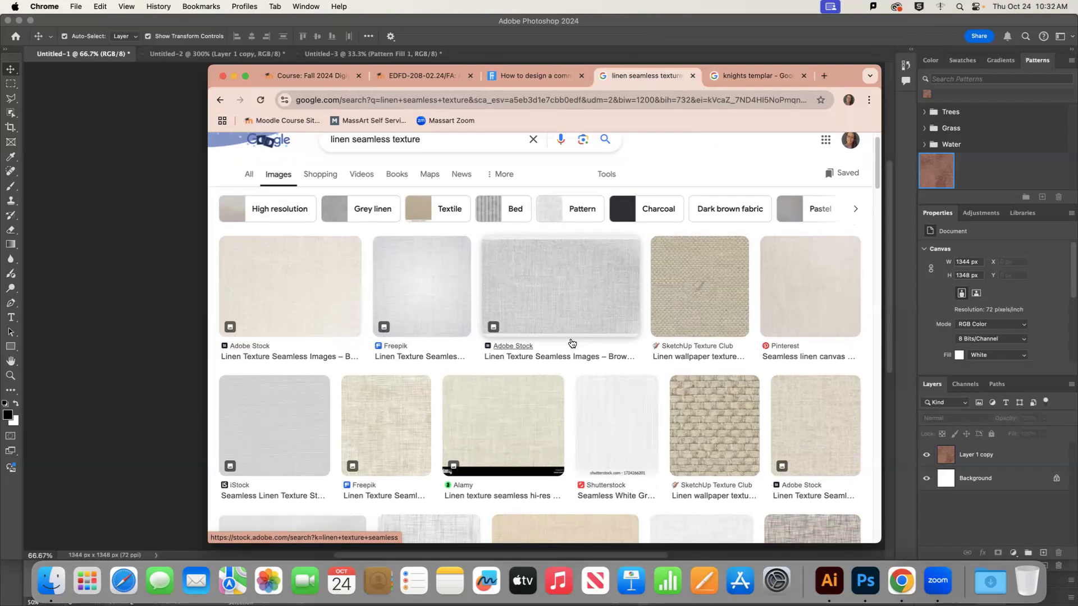
Return to Photoshop and set up an export of the Untitled-1 swatch as JPG at quality 7
{"action": "left_click", "coordinate": [901, 478]}
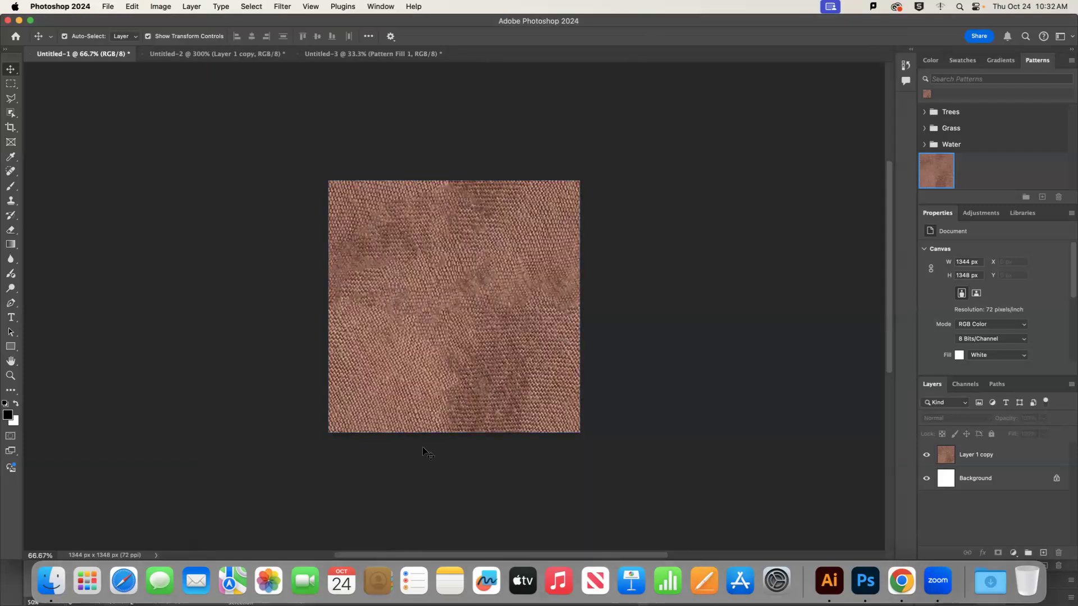
{"action": "left_click", "coordinate": [108, 7]}
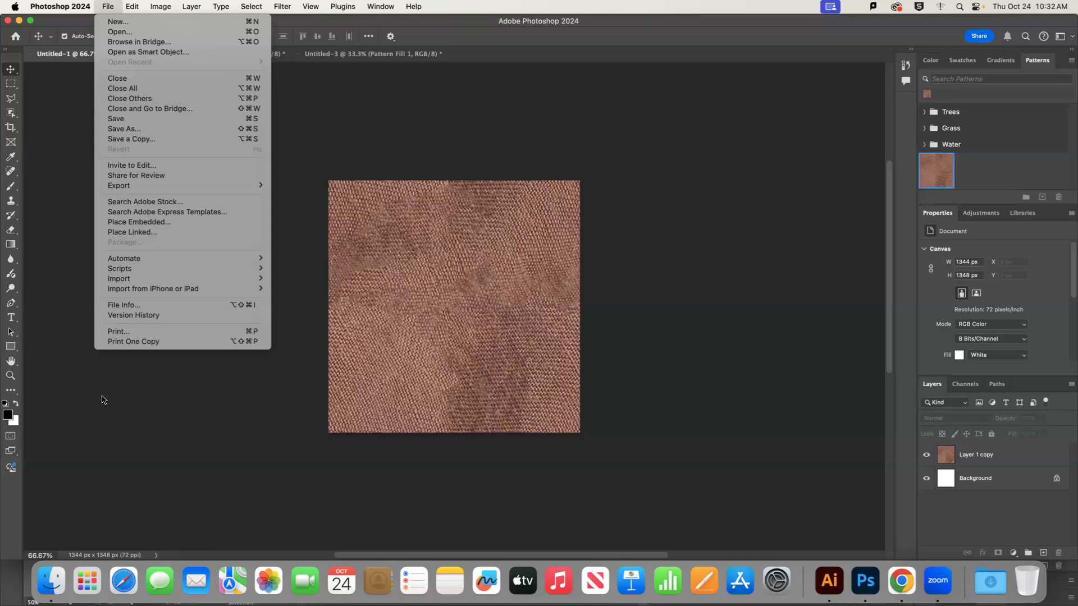
{"action": "mouse_move", "coordinate": [123, 192]}
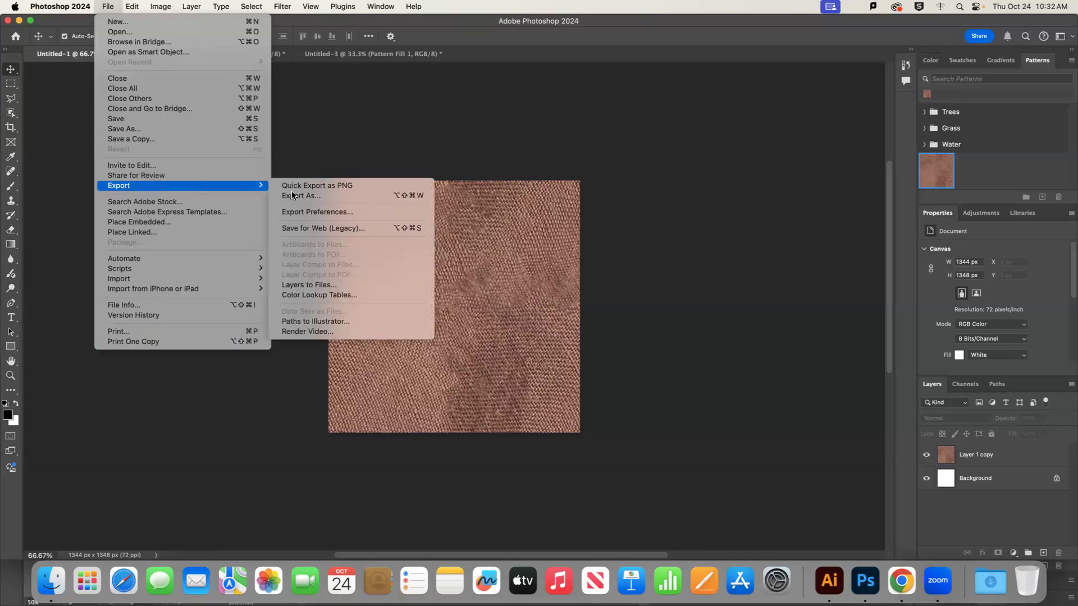
{"action": "left_click", "coordinate": [293, 195]}
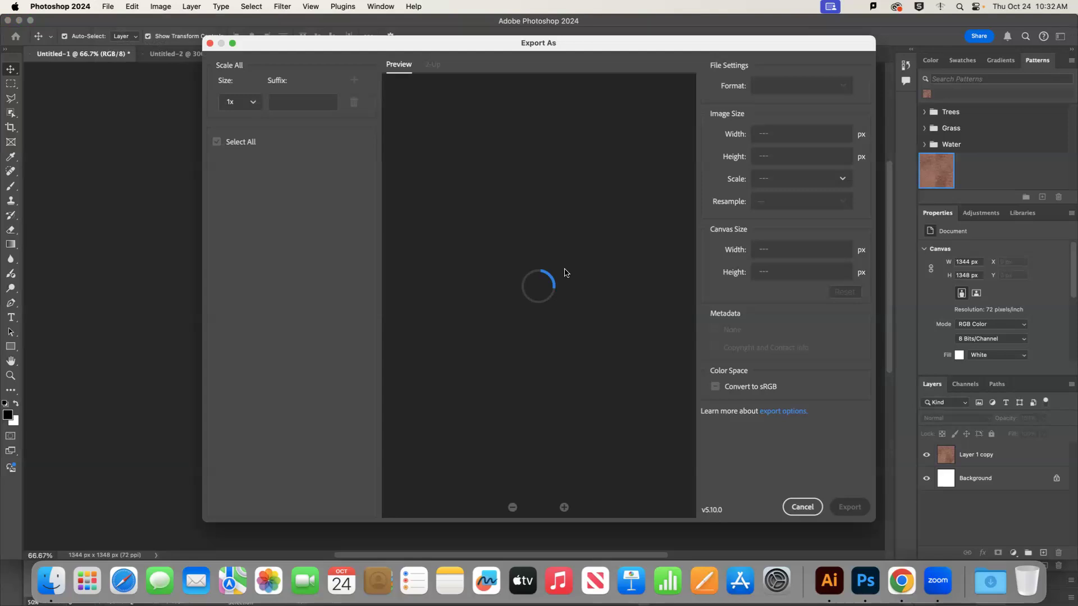
{"action": "left_click", "coordinate": [792, 86]}
{"action": "left_click", "coordinate": [785, 128]}
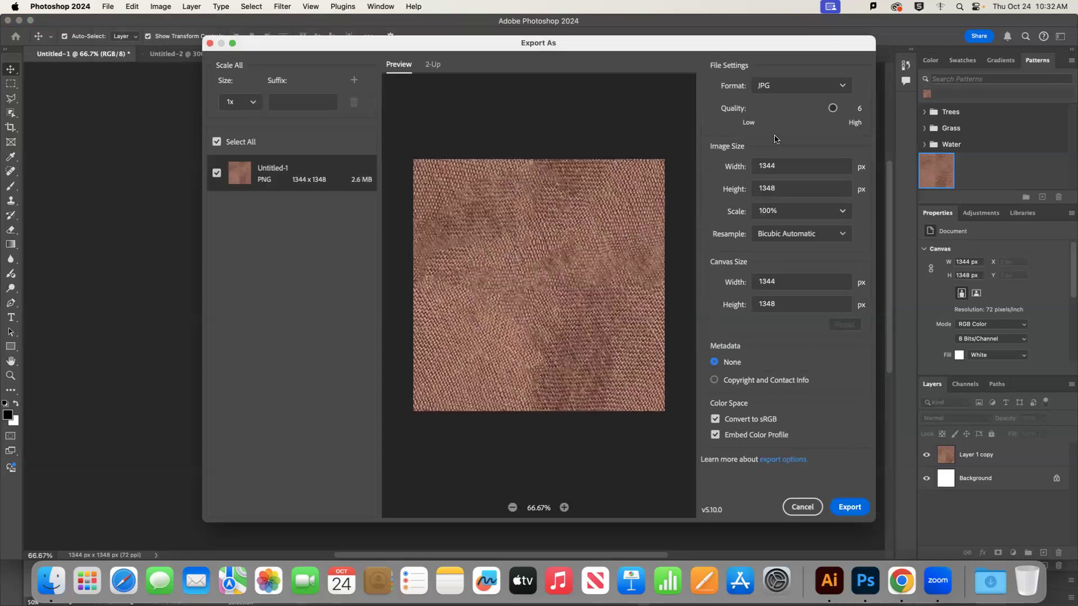
{"action": "left_click_drag", "start_coordinate": [830, 105], "coordinate": [848, 107]}
Export the swatch to the Documents folder under the name Untitled-1
{"action": "left_click", "coordinate": [853, 508]}
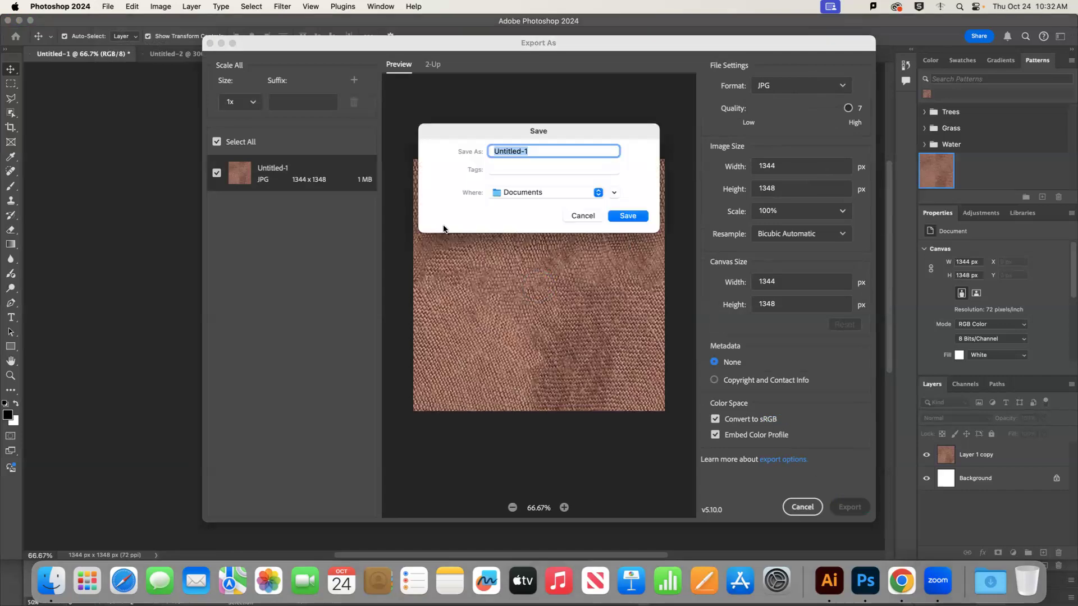
{"action": "left_click", "coordinate": [595, 193]}
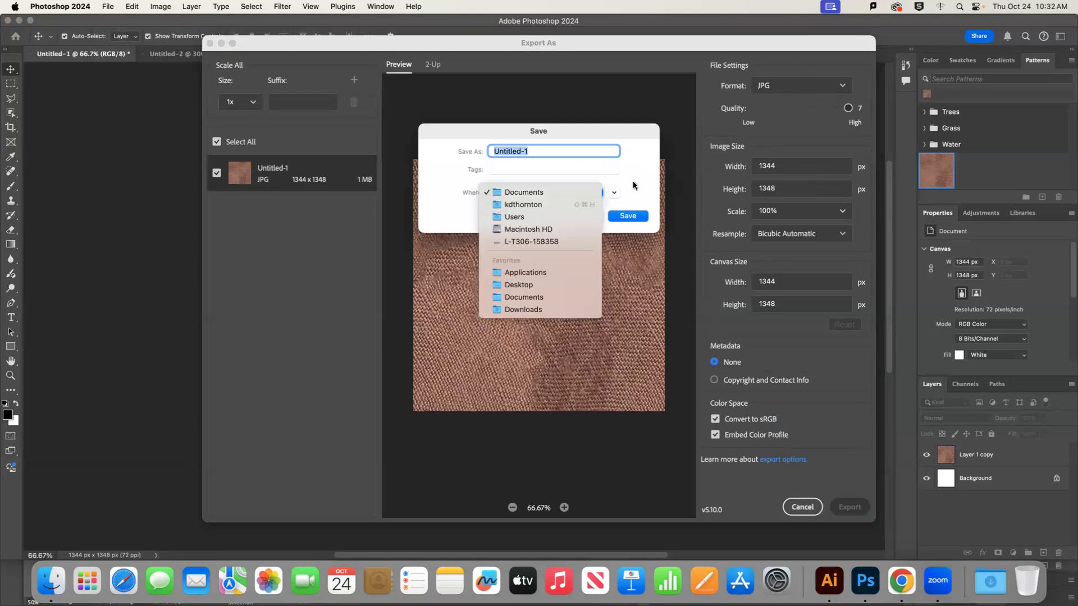
{"action": "left_click", "coordinate": [633, 181]}
{"action": "left_click", "coordinate": [635, 218]}
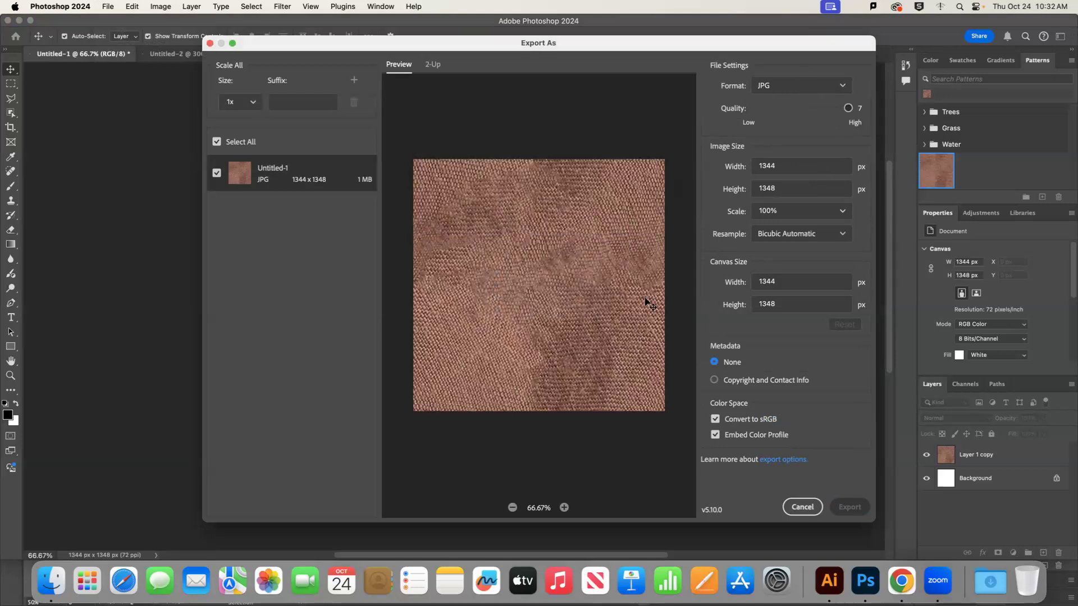
Switch to Illustrator, finish editing New Pattern 6, and place Untitled-1.jpg from the Documents folder beside the artboards
{"action": "left_click", "coordinate": [826, 588]}
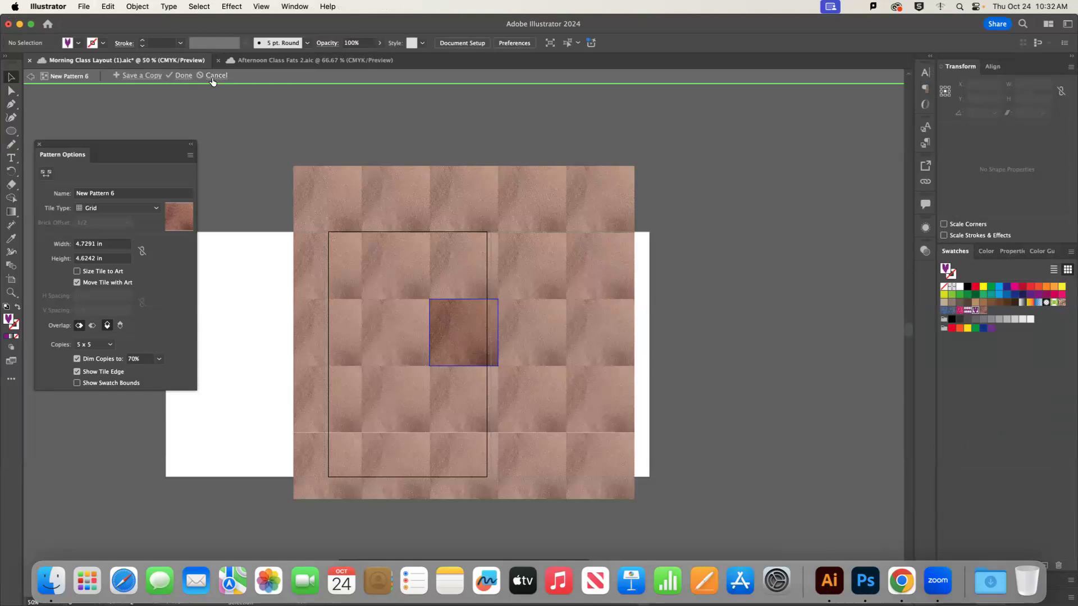
{"action": "left_click", "coordinate": [181, 75]}
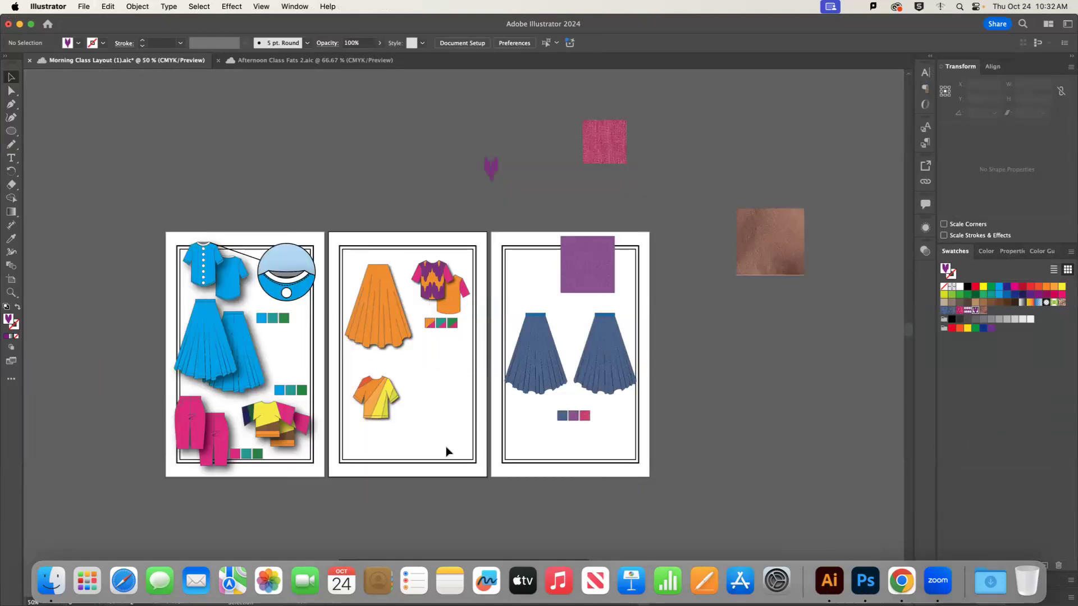
{"action": "left_click", "coordinate": [51, 579]}
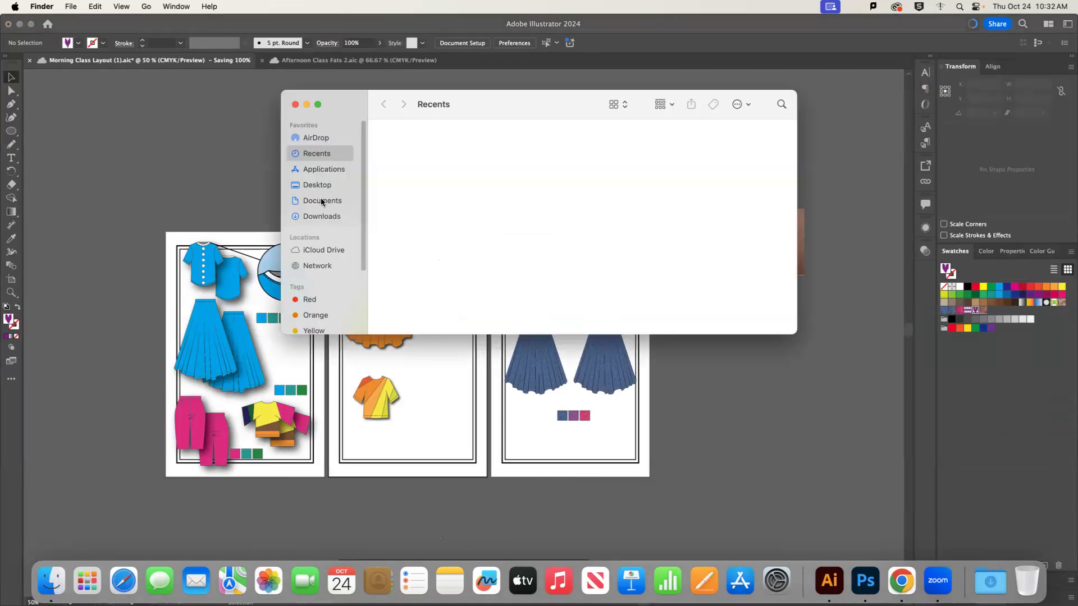
{"action": "left_click", "coordinate": [322, 201]}
{"action": "left_click_drag", "start_coordinate": [484, 170], "coordinate": [738, 385]}
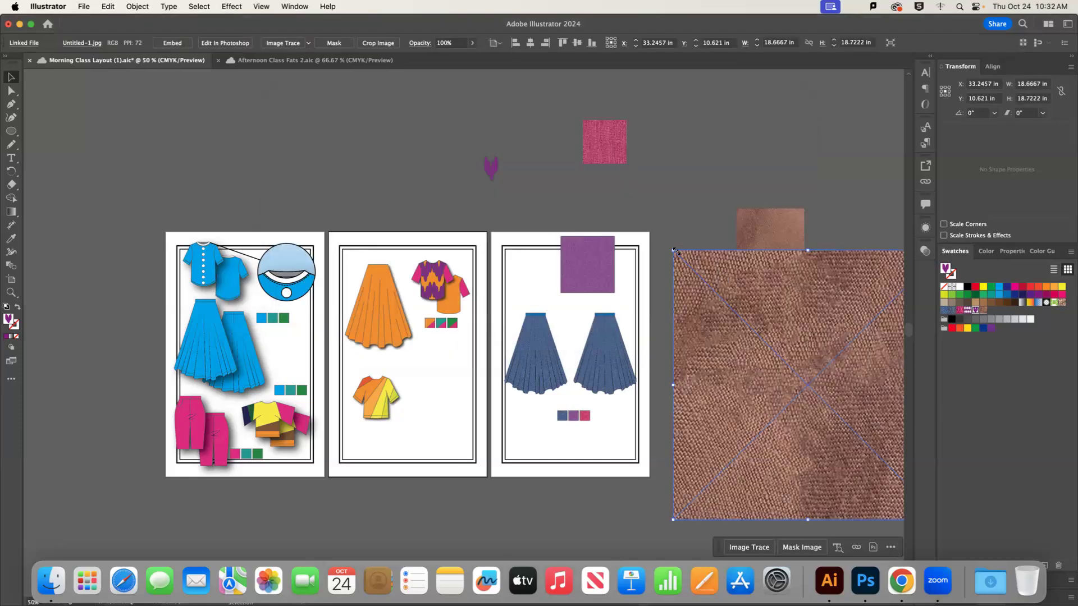
Scale the placed fabric swatch down to about 2.2 x 2.2 in, just beside the third artboard
{"action": "left_click_drag", "start_coordinate": [676, 251], "coordinate": [685, 347]}
{"action": "left_click", "coordinate": [725, 311]}
{"action": "left_click", "coordinate": [705, 353]}
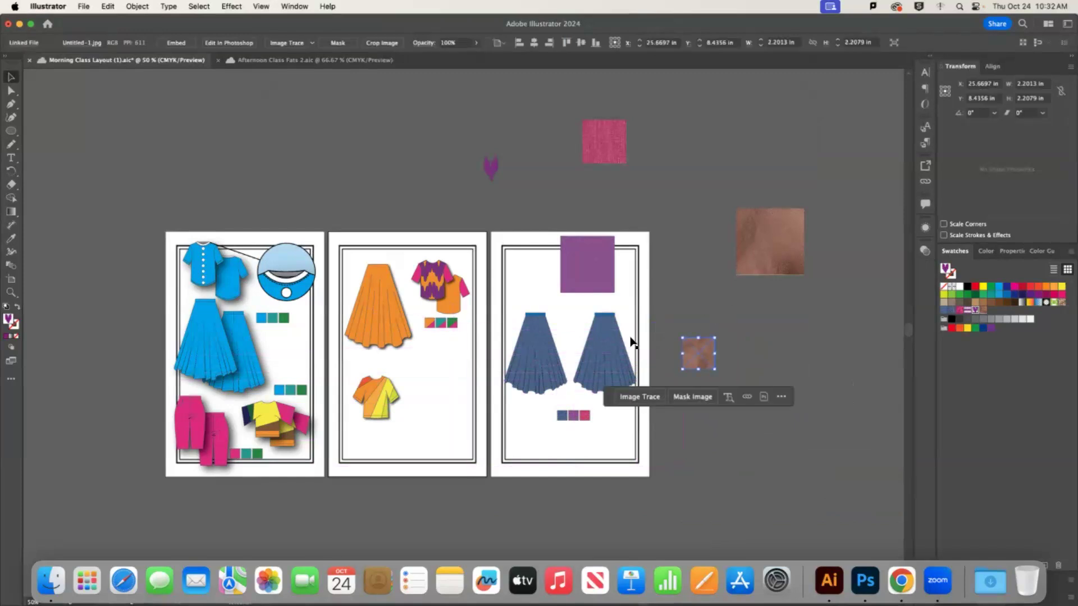
Try to make a pattern from the linked swatch image
{"action": "left_click", "coordinate": [145, 8]}
{"action": "mouse_move", "coordinate": [187, 312]}
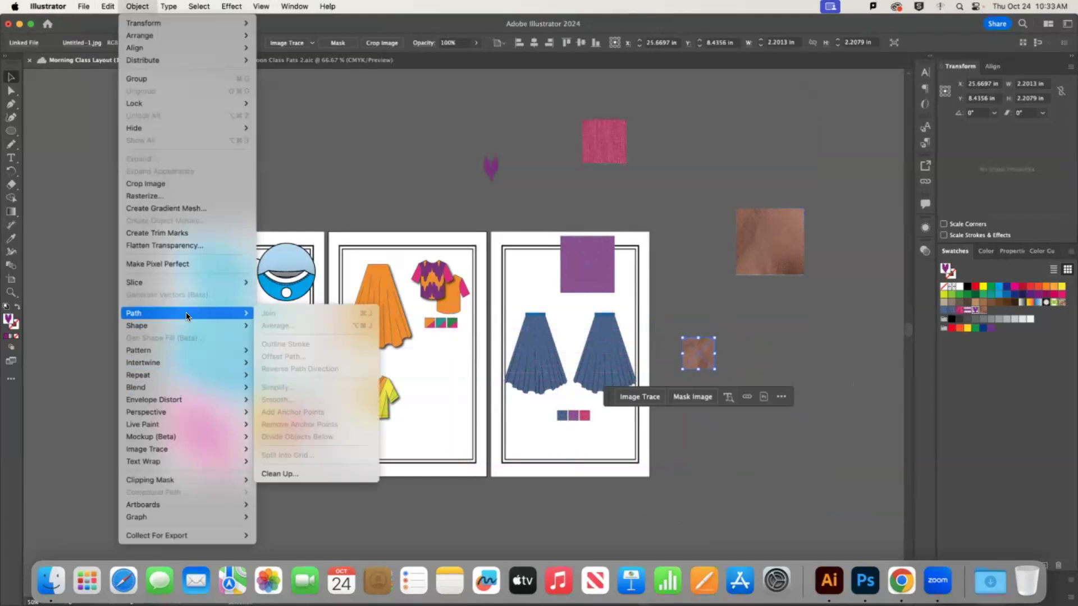
{"action": "mouse_move", "coordinate": [162, 358]}
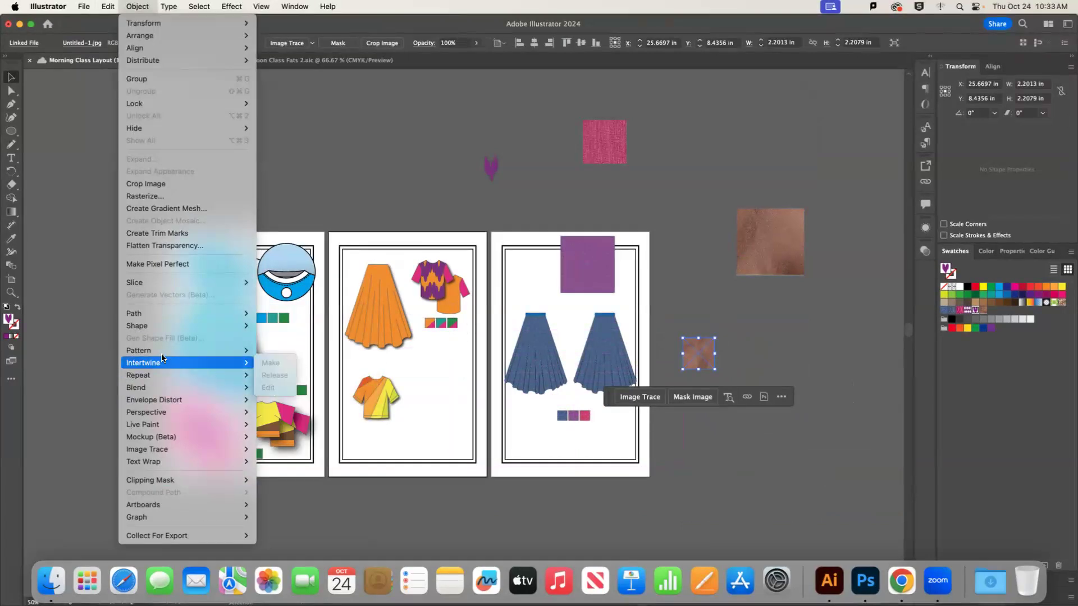
{"action": "mouse_move", "coordinate": [225, 351]}
{"action": "left_click", "coordinate": [273, 352]}
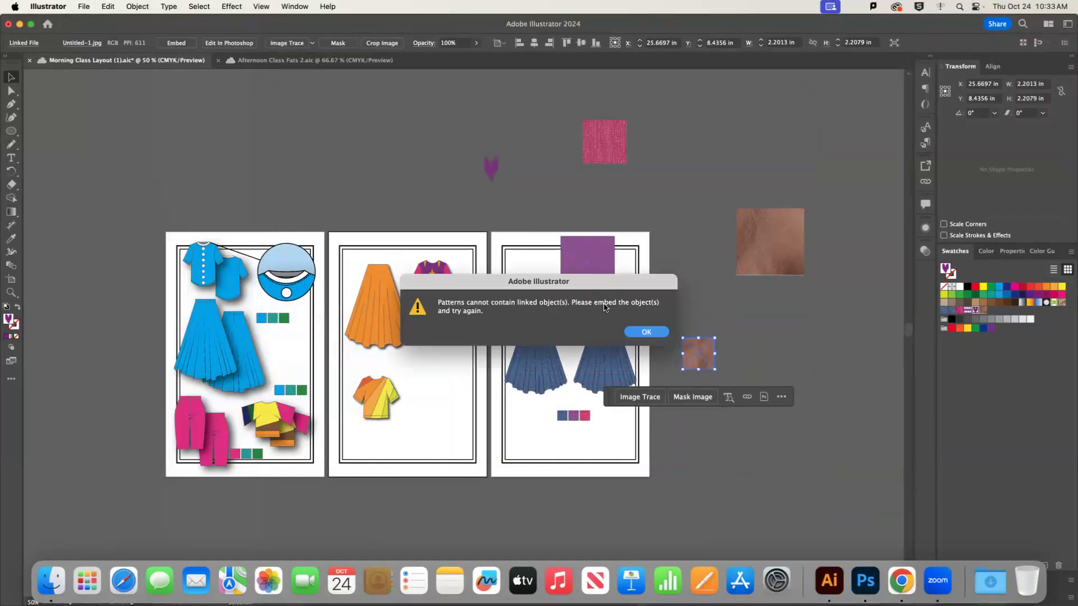
{"action": "left_click", "coordinate": [647, 334]}
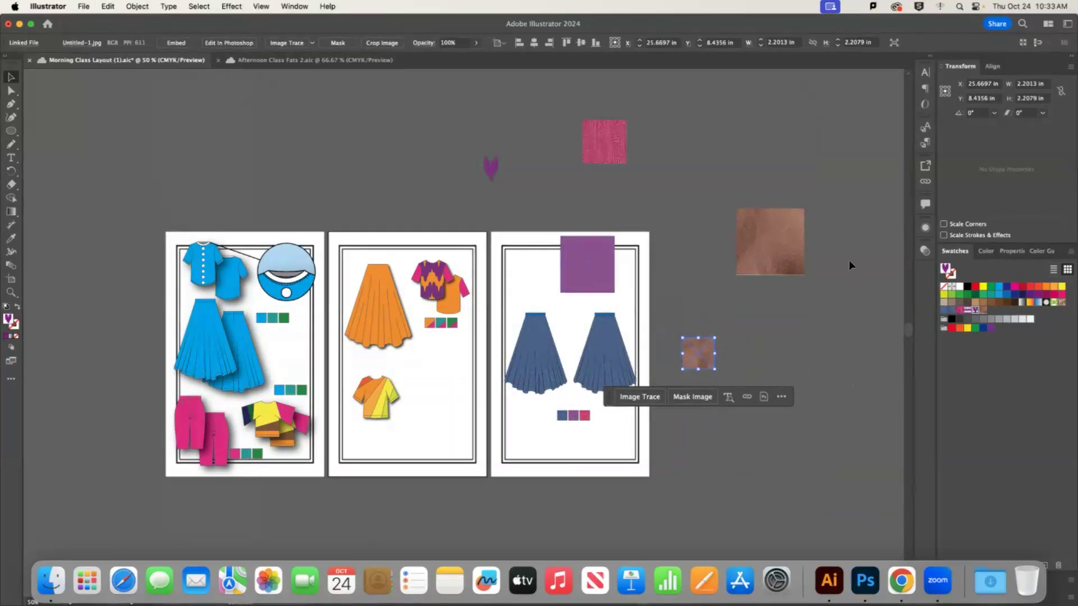
Embed the small linked swatch image beside the third artboard in the document
{"action": "left_click", "coordinate": [789, 247]}
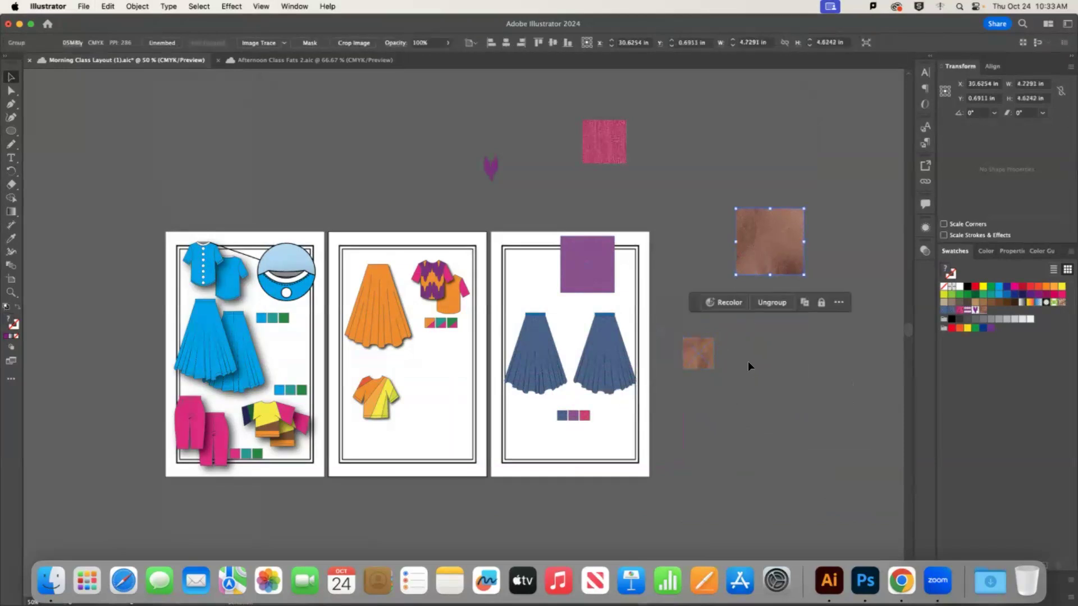
{"action": "left_click", "coordinate": [703, 355]}
{"action": "left_click", "coordinate": [764, 268]}
{"action": "left_click", "coordinate": [698, 357]}
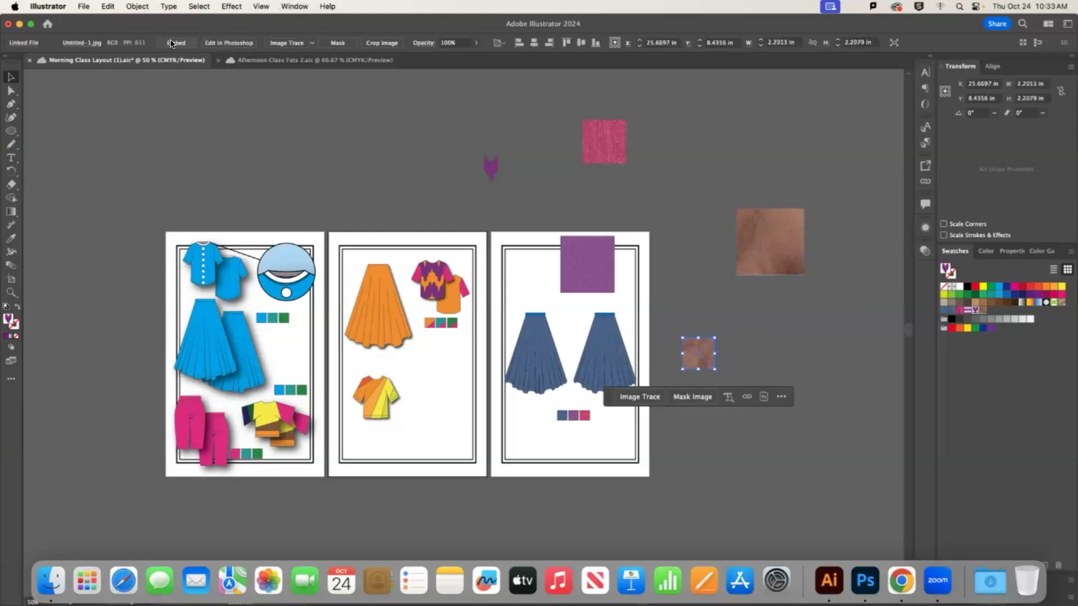
{"action": "left_click", "coordinate": [172, 43]}
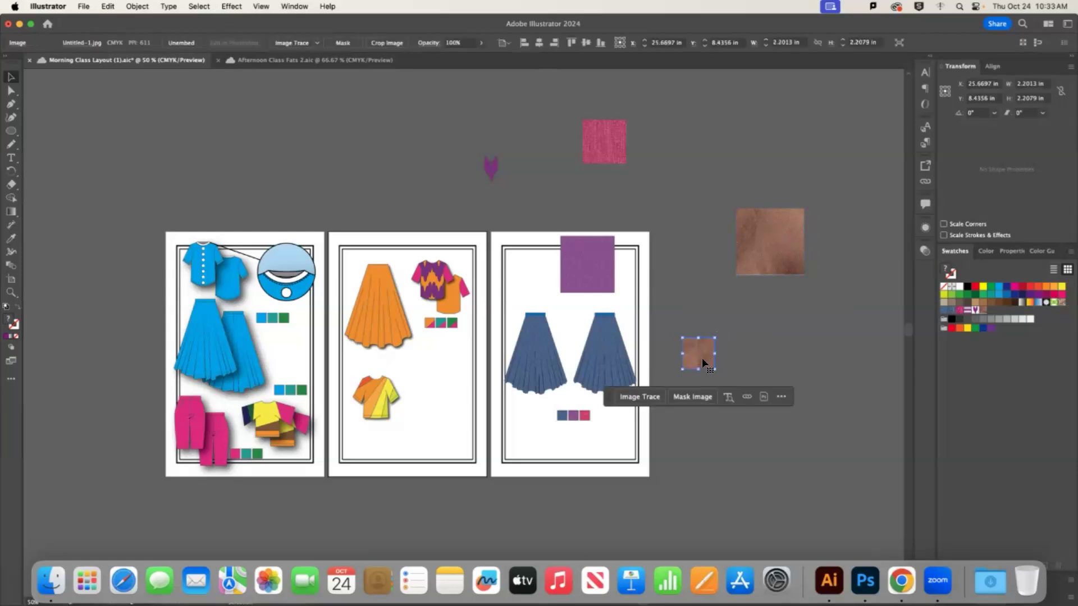
Make a pattern swatch from the embedded small brown fabric image with the default tile settings and finish pattern editing
{"action": "left_click", "coordinate": [137, 7]}
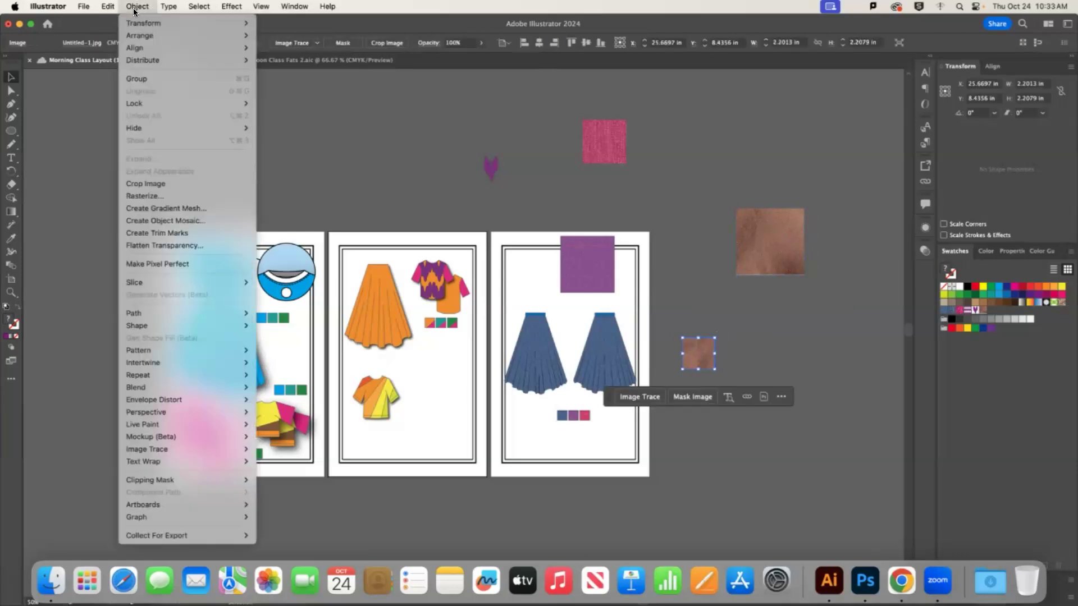
{"action": "mouse_move", "coordinate": [203, 349]}
{"action": "left_click", "coordinate": [305, 350]}
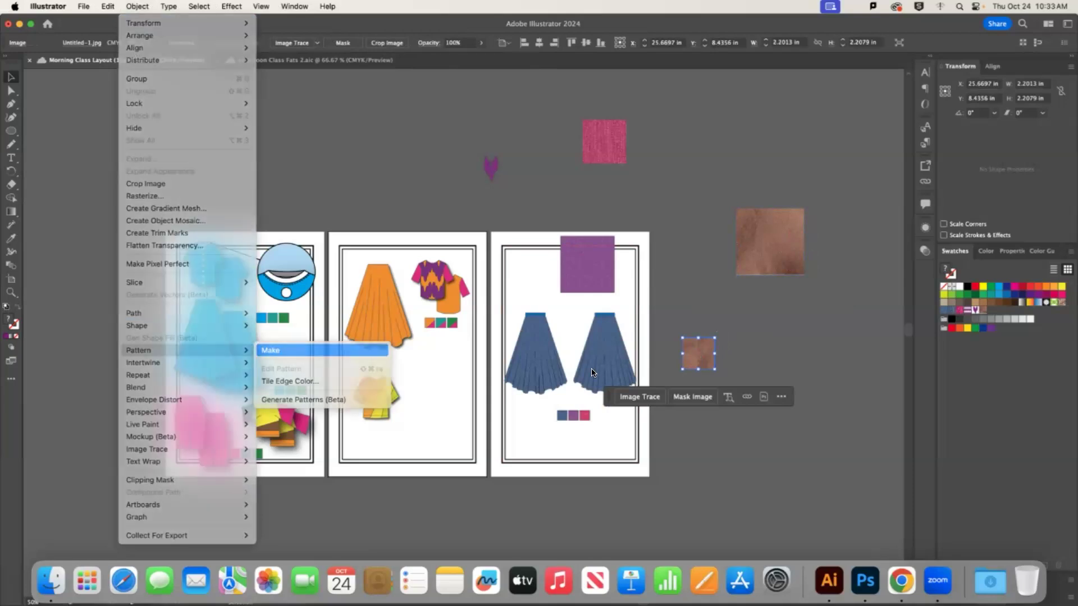
{"action": "left_click", "coordinate": [632, 338]}
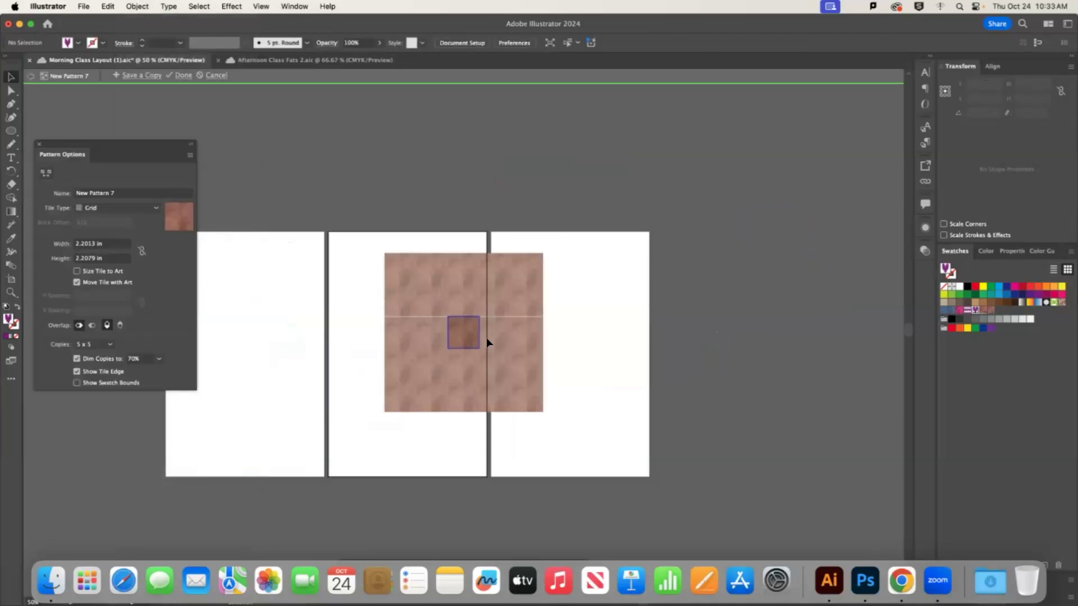
{"action": "left_click", "coordinate": [181, 76]}
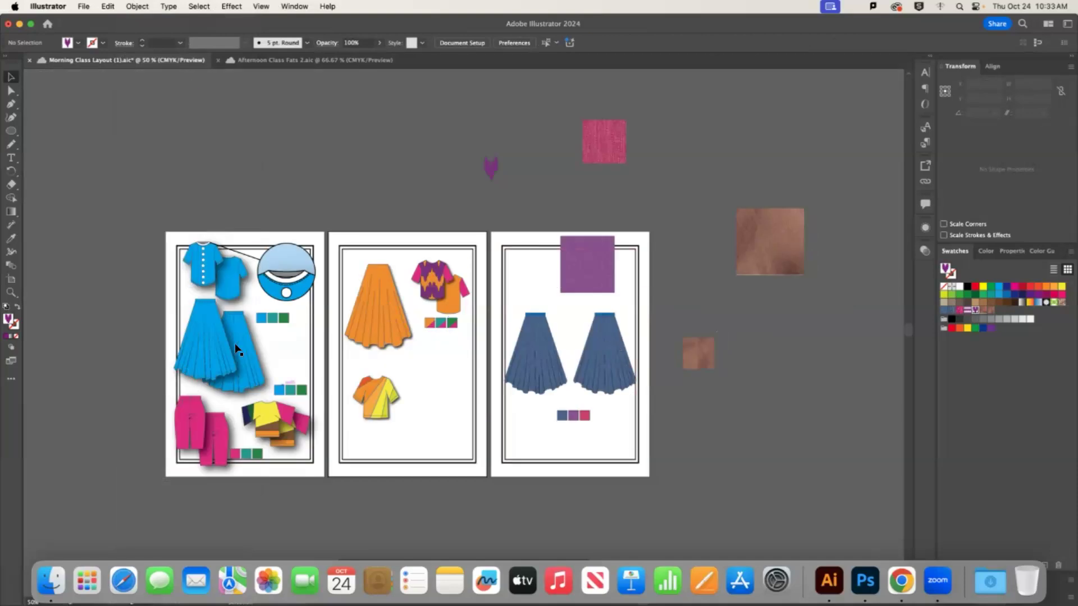
Fill both legs and the waistband of the back-view pink pants on the first artboard with the new brown fabric pattern
{"action": "left_click", "coordinate": [223, 429]}
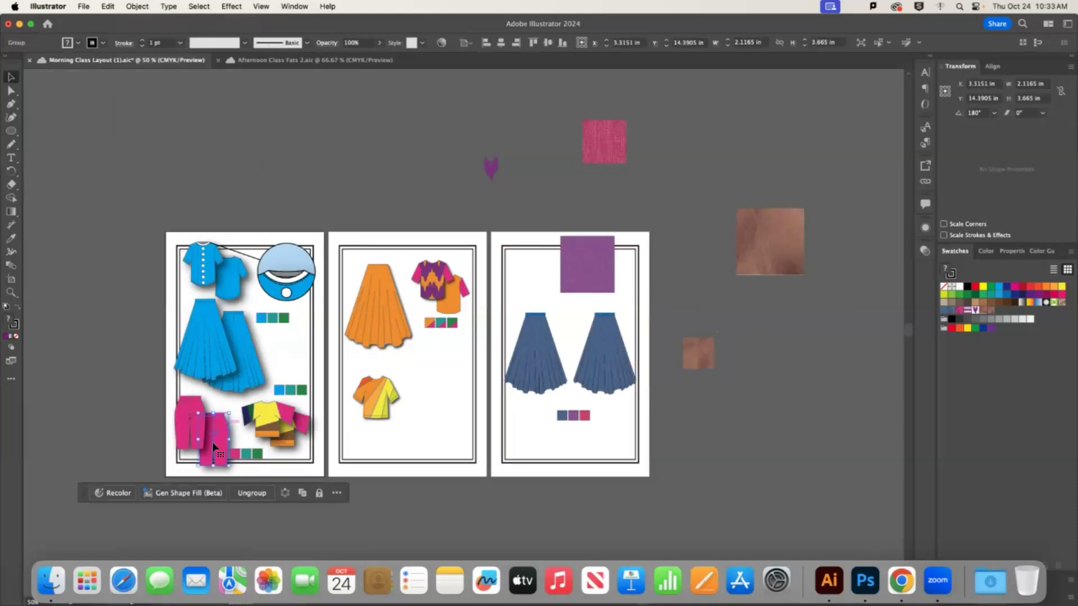
{"action": "double_click", "coordinate": [220, 446]}
{"action": "left_click", "coordinate": [213, 443]}
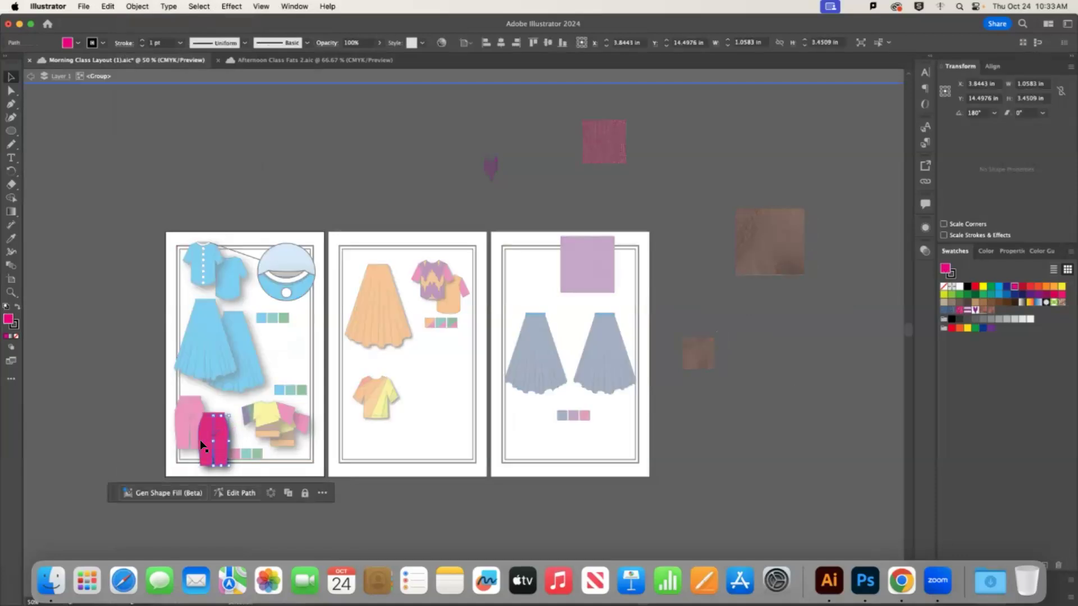
{"action": "left_click", "coordinate": [990, 310]}
{"action": "left_click", "coordinate": [204, 452]}
{"action": "left_click", "coordinate": [989, 310]}
{"action": "left_click", "coordinate": [216, 415]}
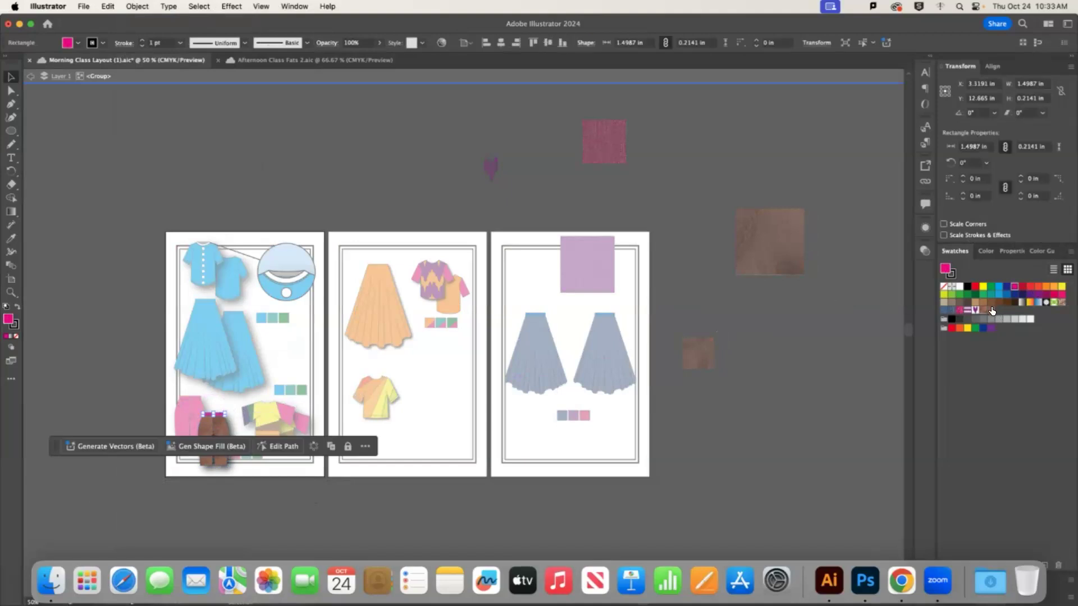
{"action": "left_click", "coordinate": [365, 495]}
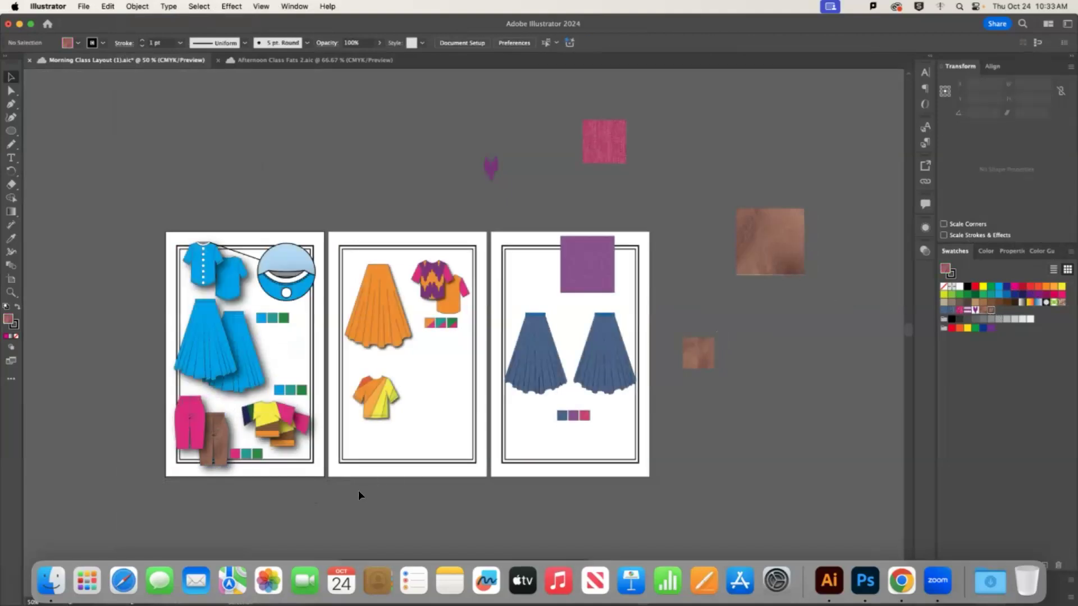
{"action": "key", "text": "super+minus"}
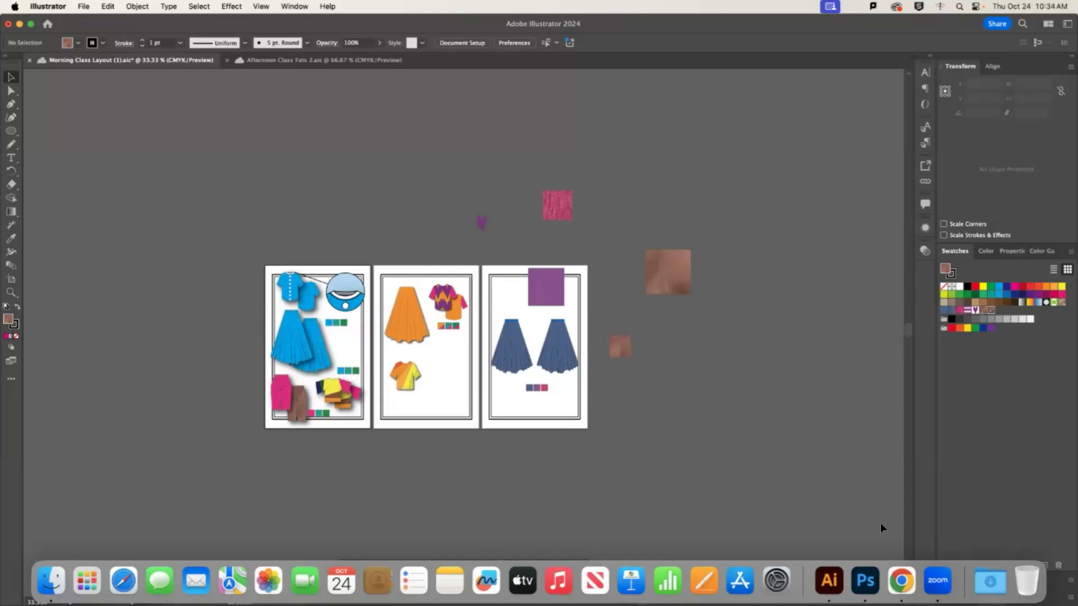
Switch to Chrome, review the Class 8 assignment requirements and Resources on the Moodle course page, and return to Illustrator
{"action": "left_click", "coordinate": [902, 582]}
{"action": "left_click", "coordinate": [302, 76]}
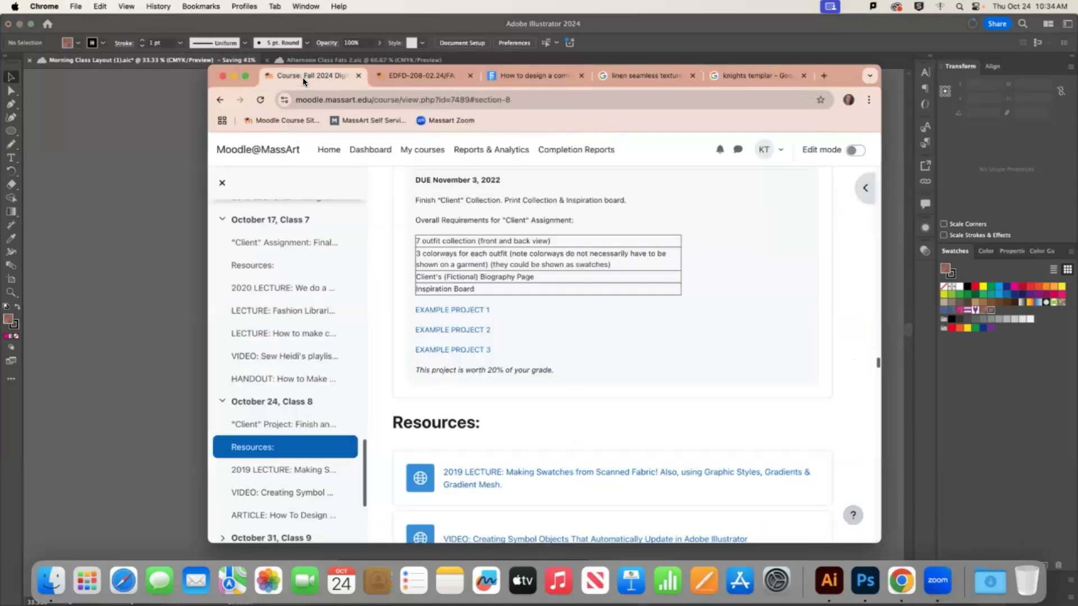
{"action": "scroll", "coordinate": [600, 422], "scroll_direction": "down", "scroll_amount": 1}
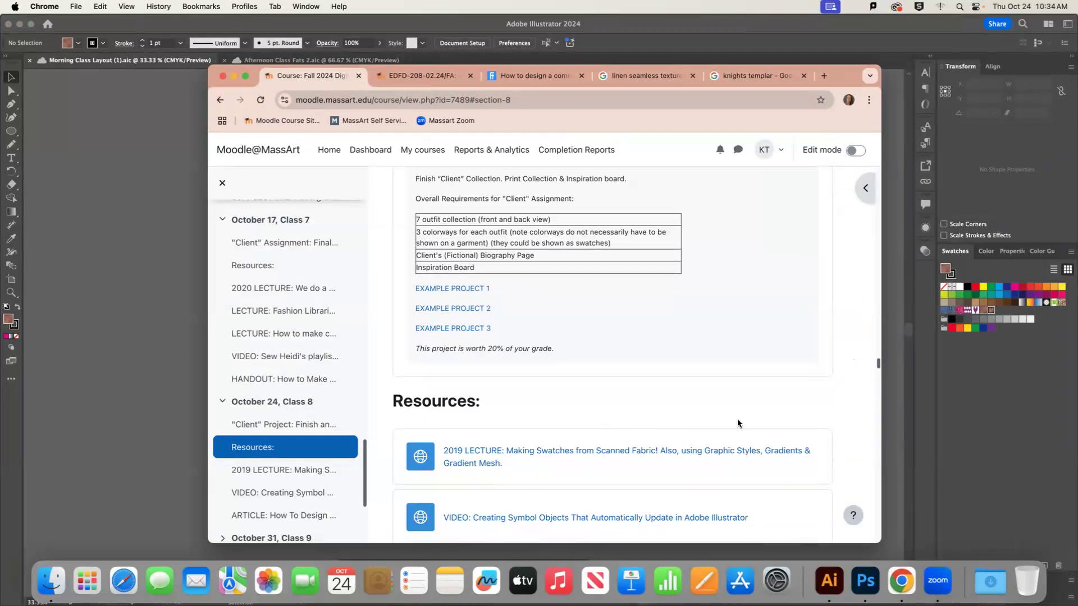
{"action": "scroll", "coordinate": [769, 423], "scroll_direction": "down", "scroll_amount": 1}
{"action": "scroll", "coordinate": [769, 424], "scroll_direction": "down", "scroll_amount": 3}
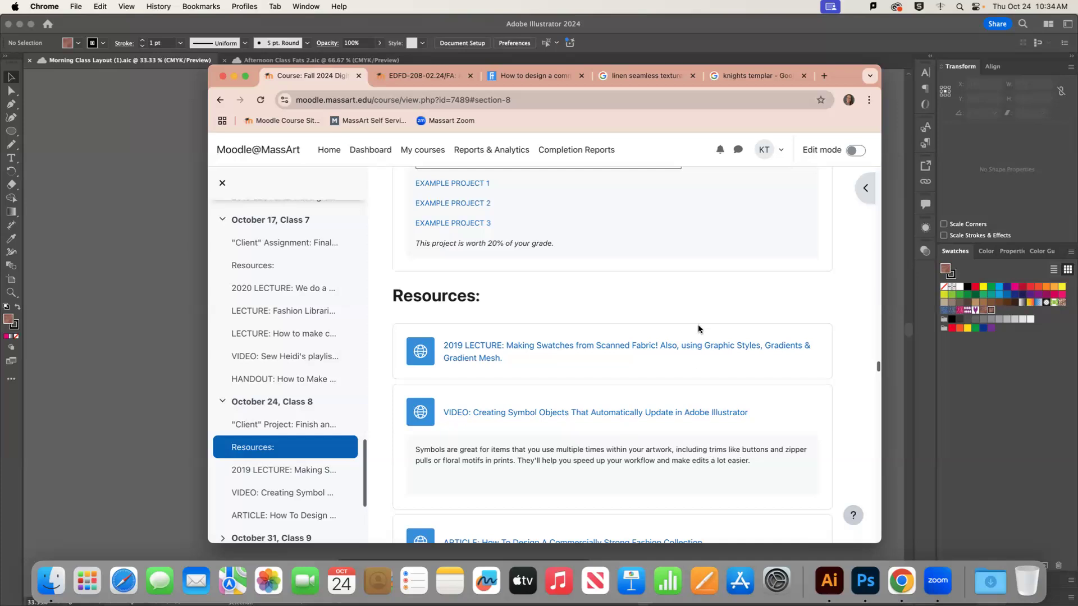
{"action": "left_click", "coordinate": [902, 456]}
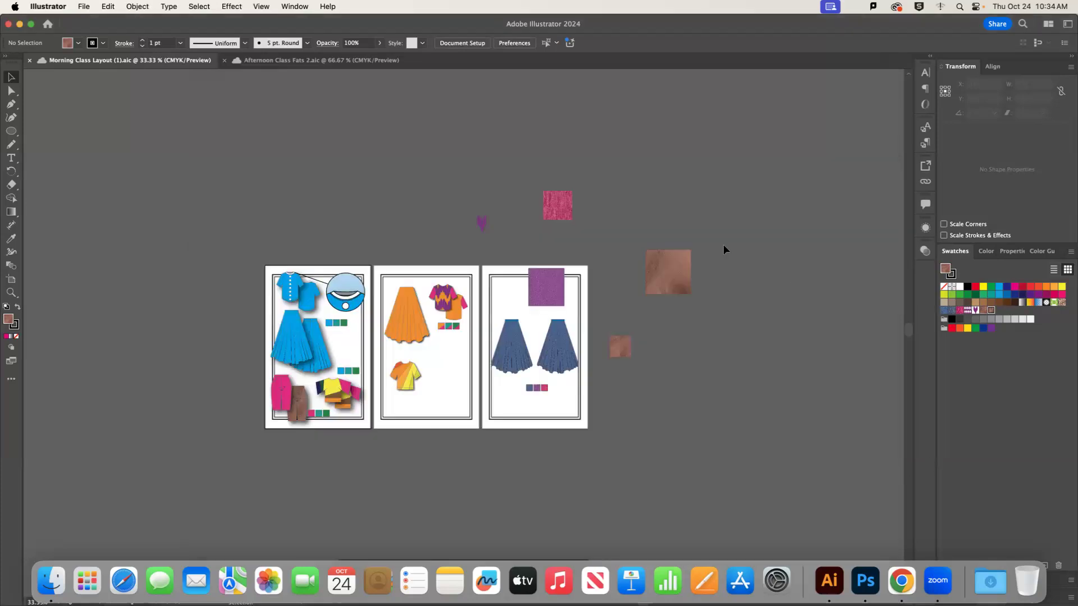
{"action": "left_click", "coordinate": [414, 298]}
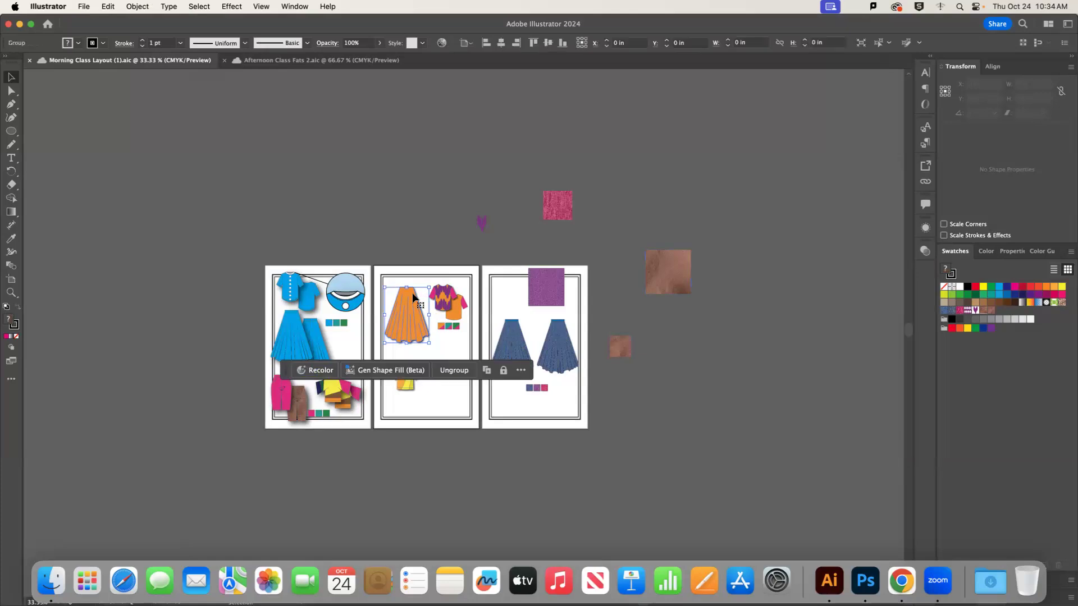
{"action": "left_click", "coordinate": [691, 273]}
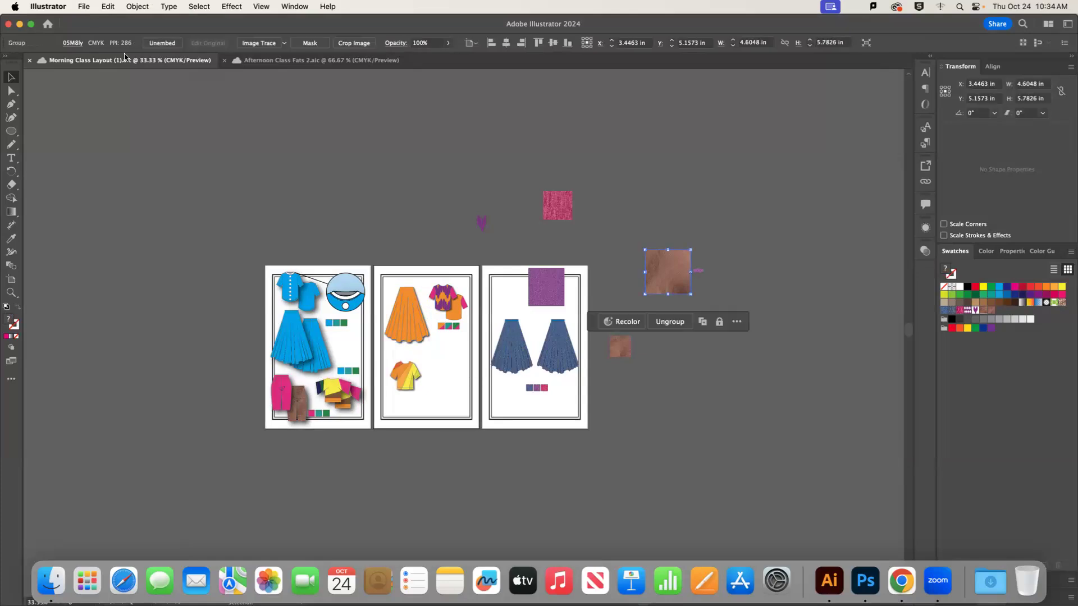
{"action": "left_click", "coordinate": [137, 6]}
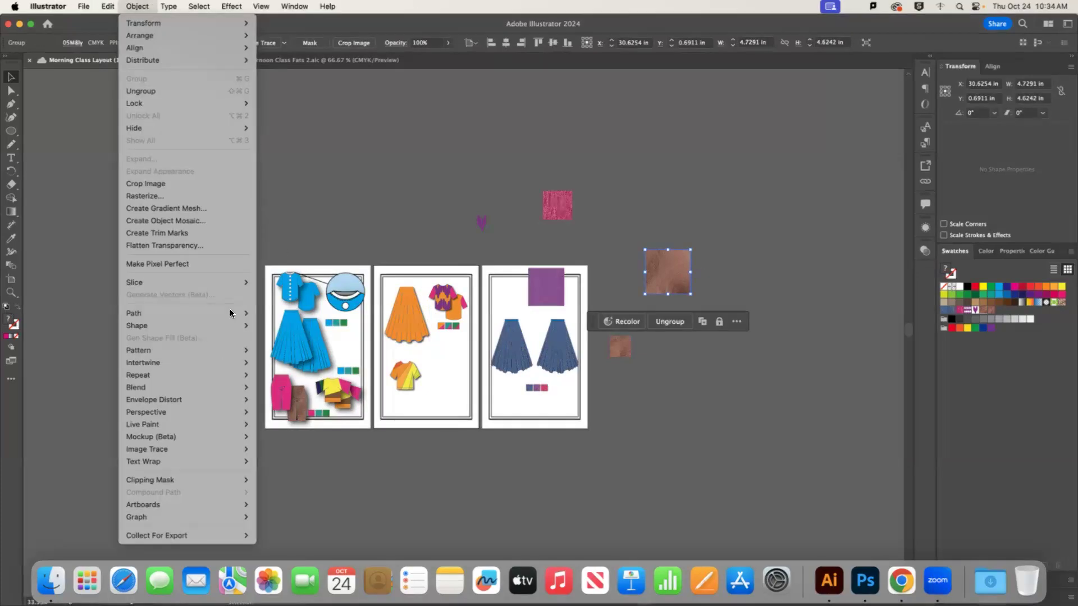
{"action": "left_click", "coordinate": [355, 214]}
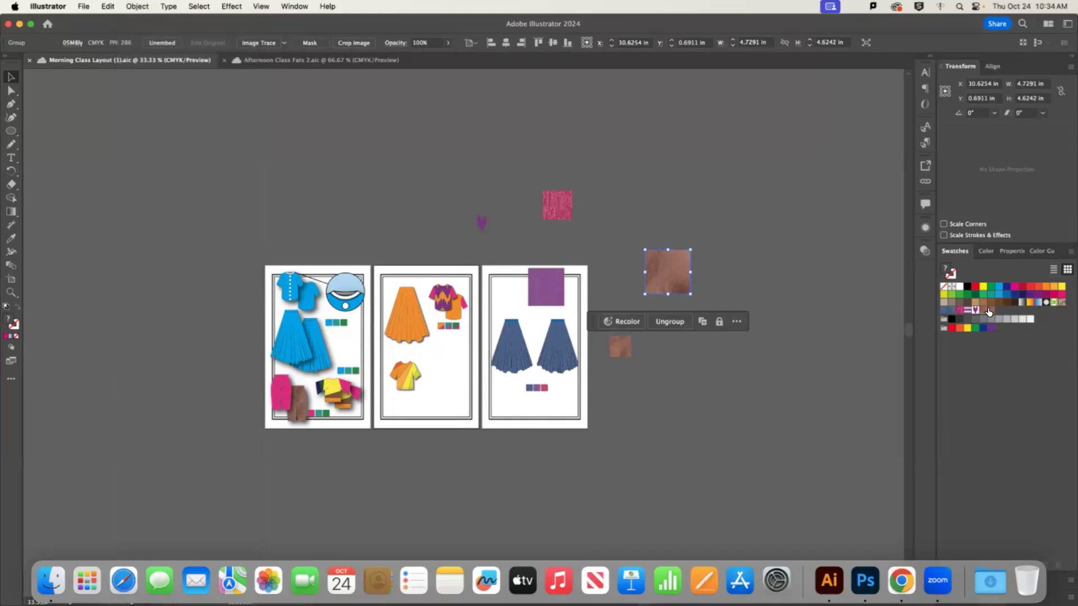
{"action": "left_click", "coordinate": [800, 263]}
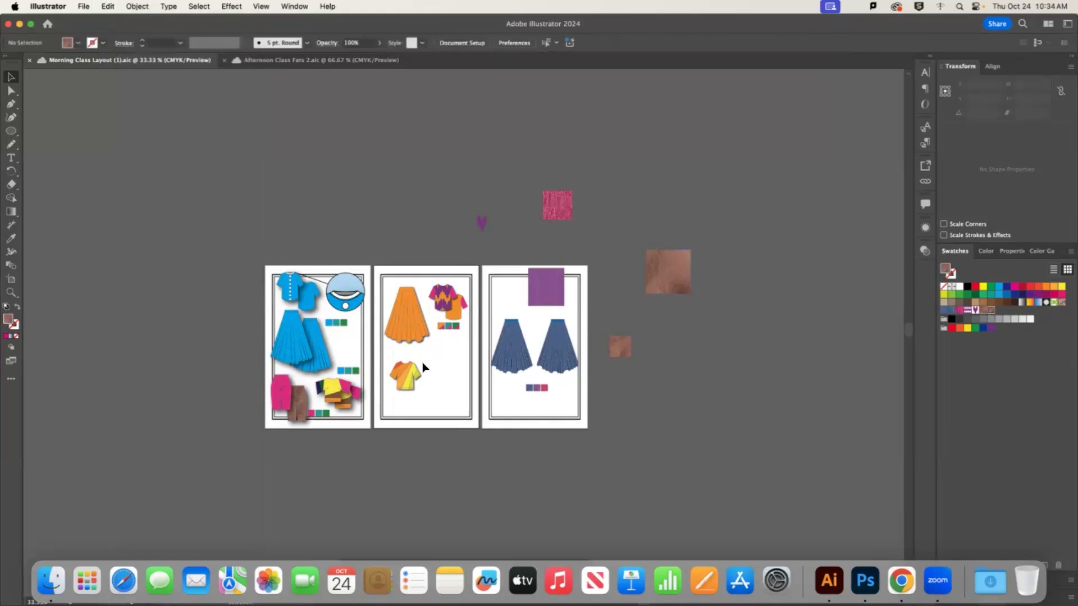
Fill the body of the back-view orange shirt on the second artboard with the brown fabric pattern, working inside its group
{"action": "double_click", "coordinate": [454, 314]}
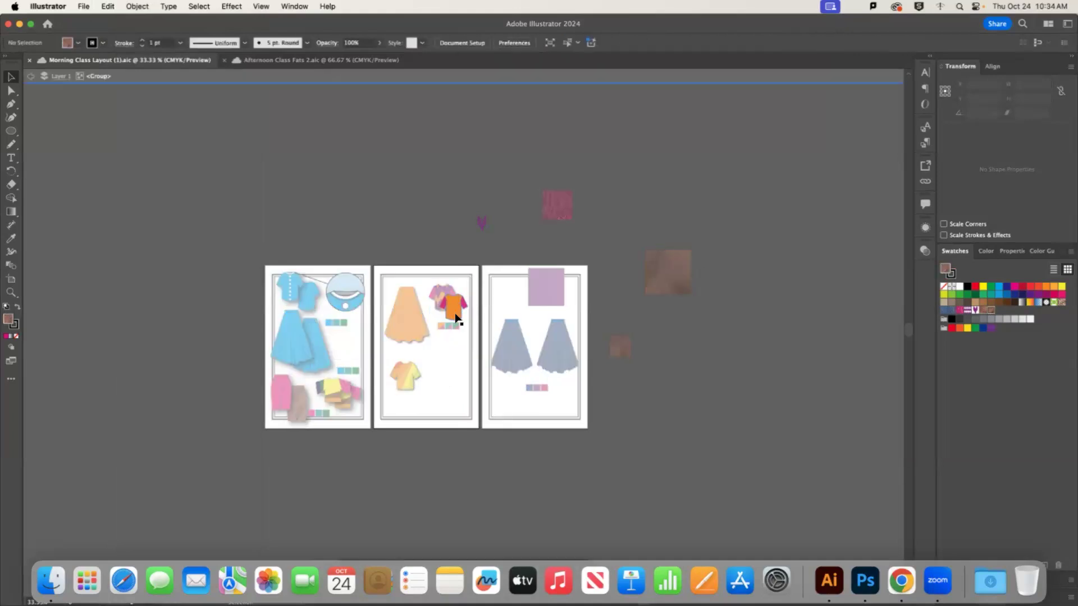
{"action": "left_click", "coordinate": [982, 310]}
{"action": "left_click", "coordinate": [554, 252]}
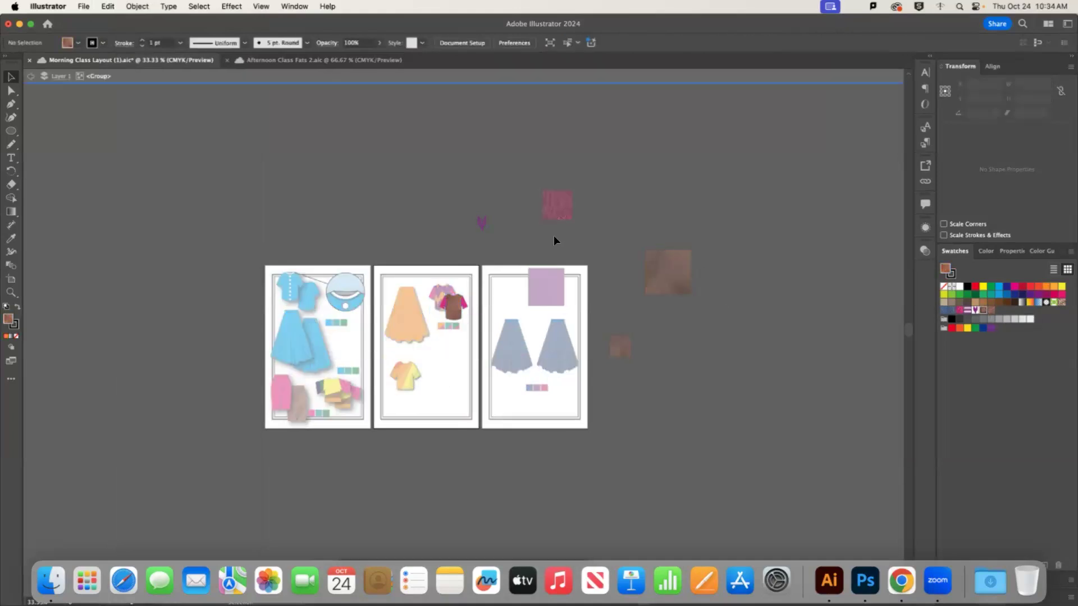
{"action": "double_click", "coordinate": [552, 243]}
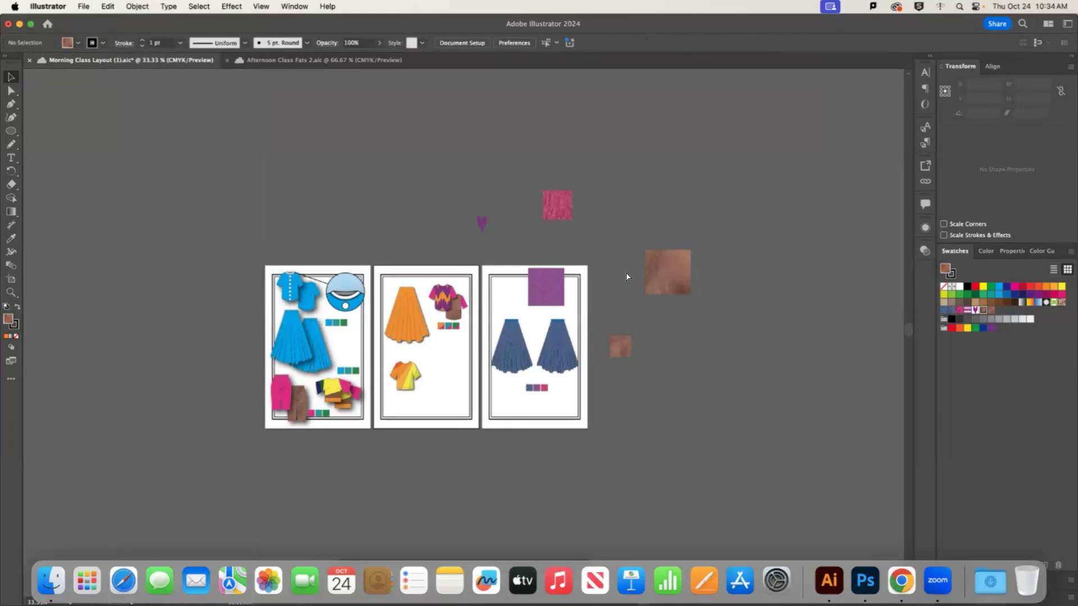
{"action": "key", "text": "super+equal"}
{"action": "key", "text": "super+equal"}
{"action": "key", "text": "super+minus"}
{"action": "key", "text": "super+minus"}
{"action": "left_click", "coordinate": [456, 313]}
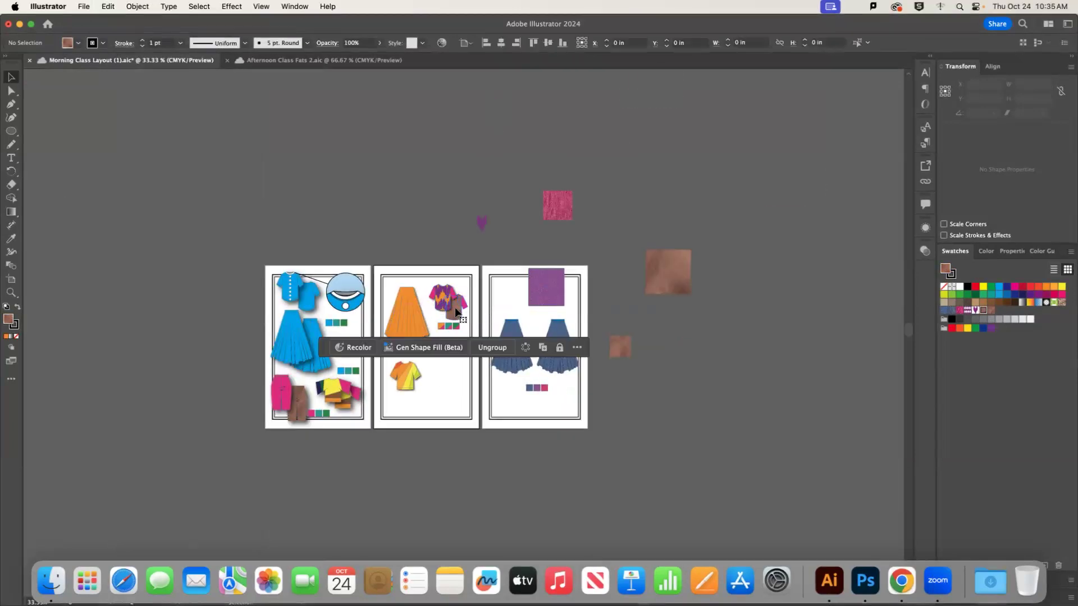
{"action": "double_click", "coordinate": [458, 316]}
{"action": "left_click", "coordinate": [458, 318]}
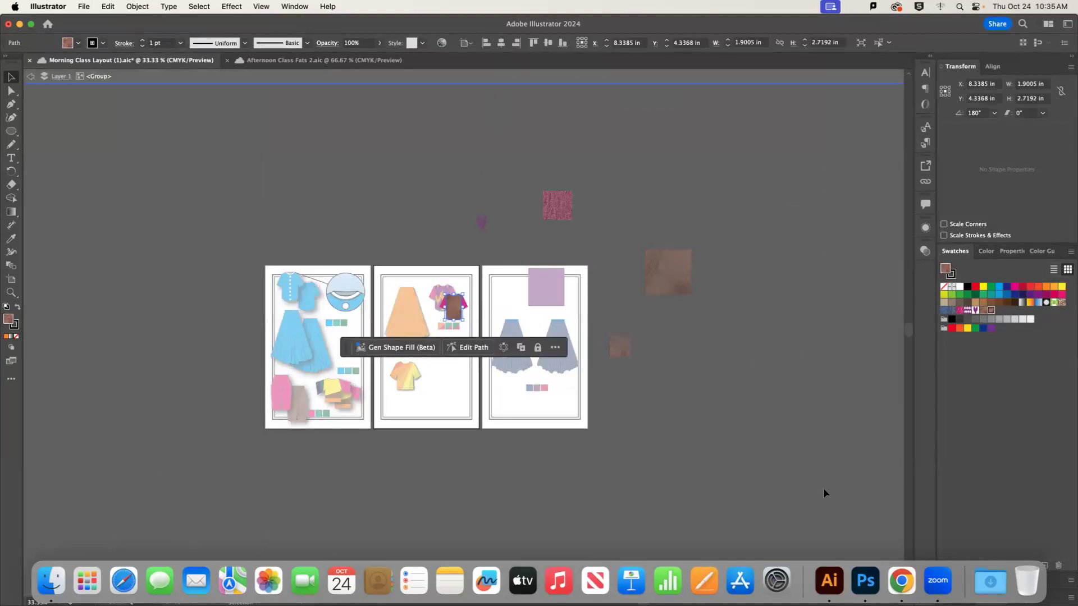
{"action": "double_click", "coordinate": [761, 421]}
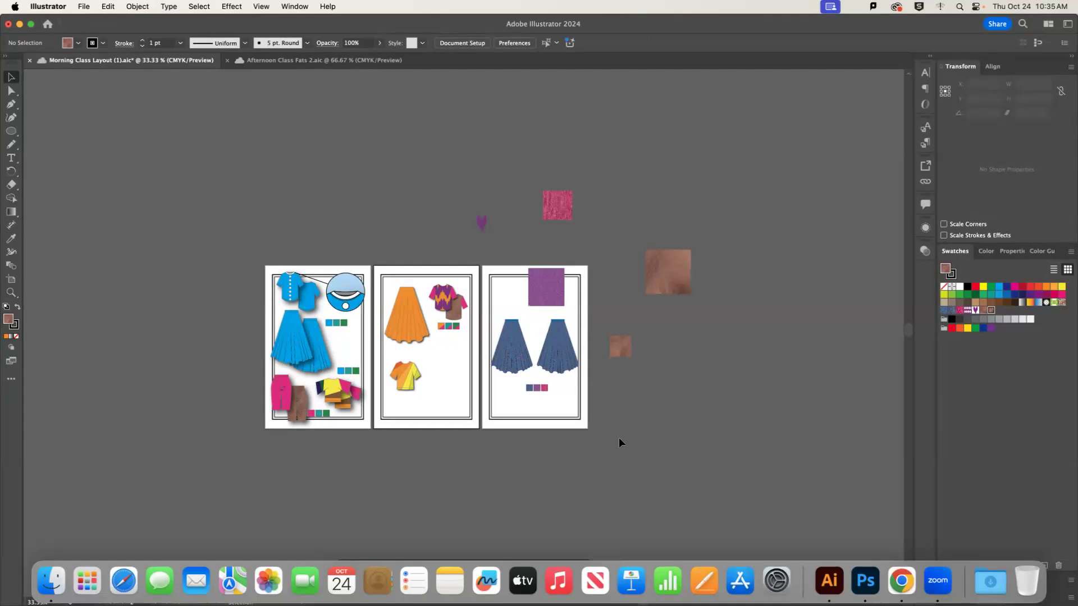
Create a new Letter document, 612 x 792 pt, with one portrait artboard in CMYK Color at High (300 ppi)
{"action": "left_click", "coordinate": [333, 64]}
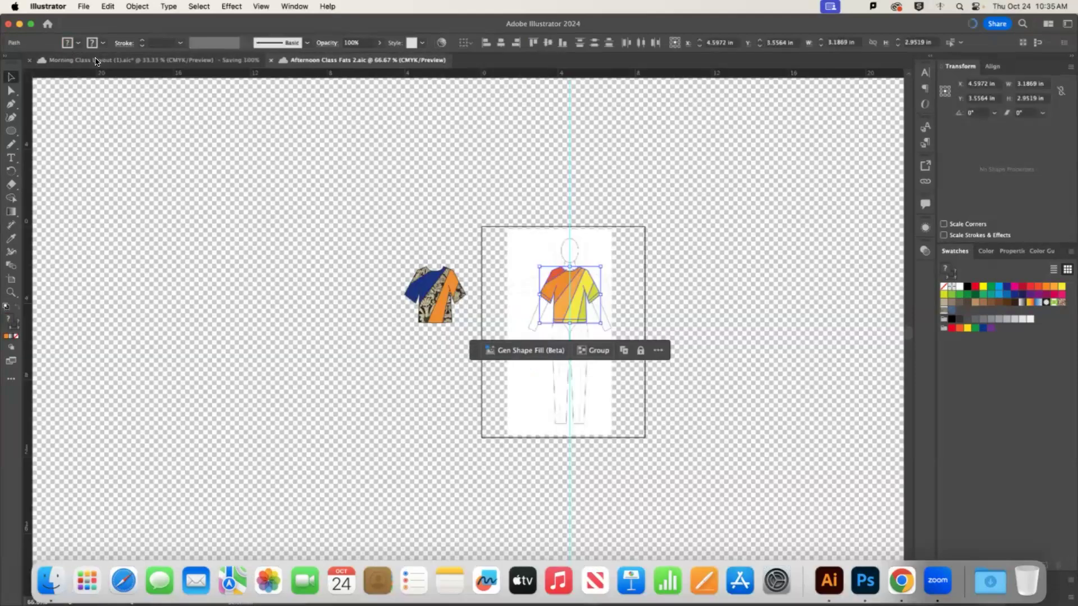
{"action": "left_click", "coordinate": [129, 60]}
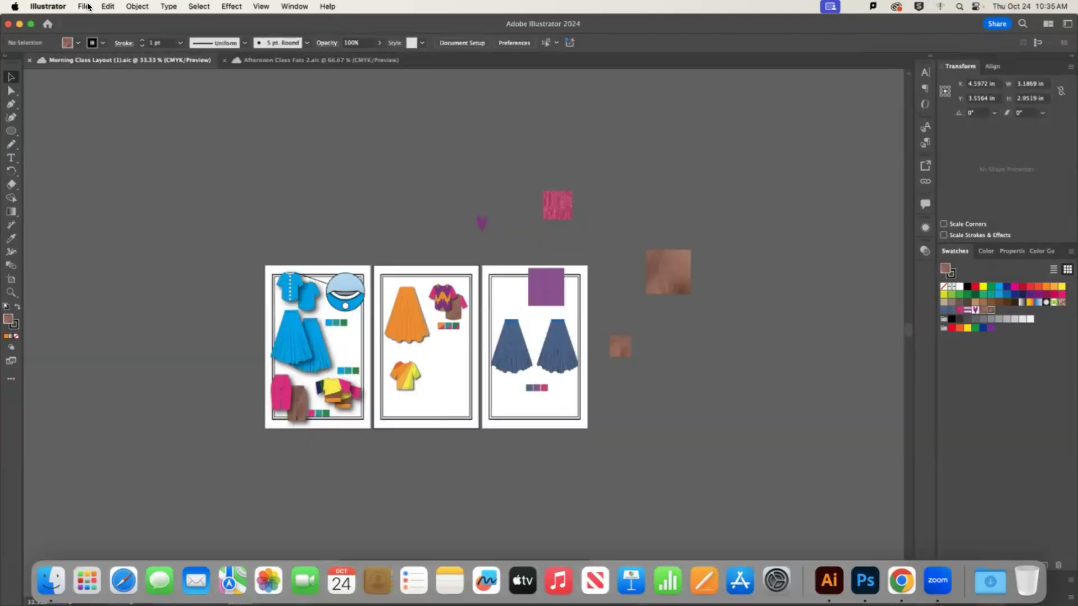
{"action": "left_click", "coordinate": [84, 7]}
{"action": "left_click", "coordinate": [88, 23]}
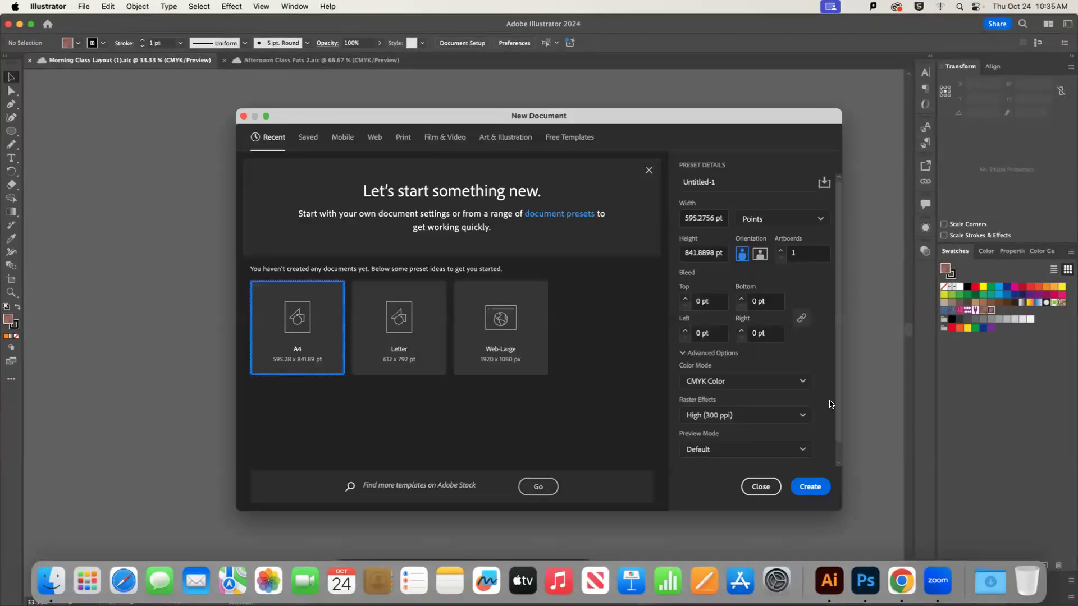
{"action": "left_click", "coordinate": [399, 325]}
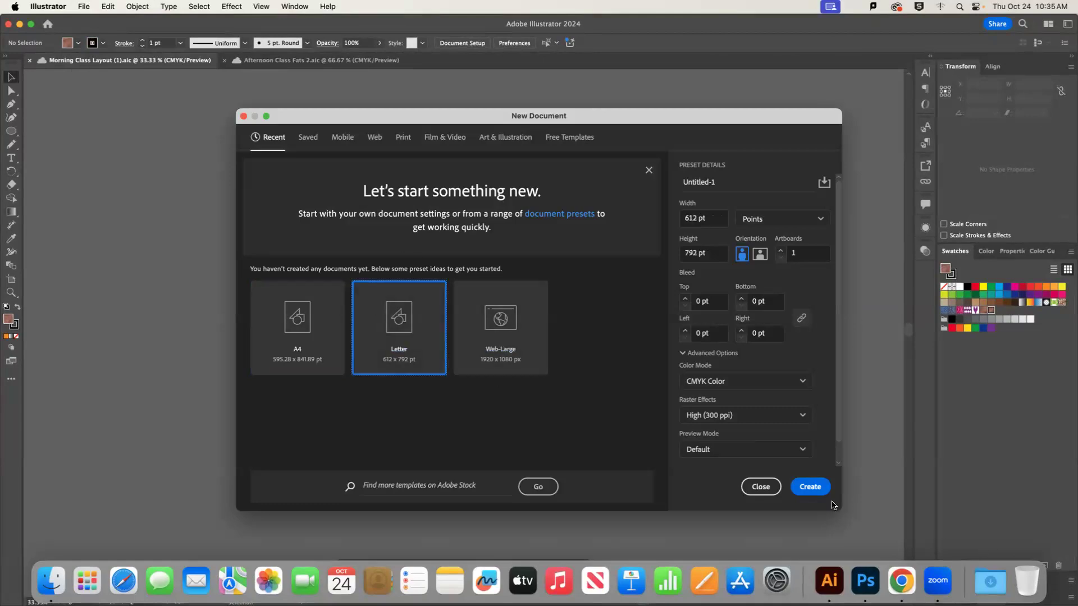
{"action": "left_click", "coordinate": [819, 487]}
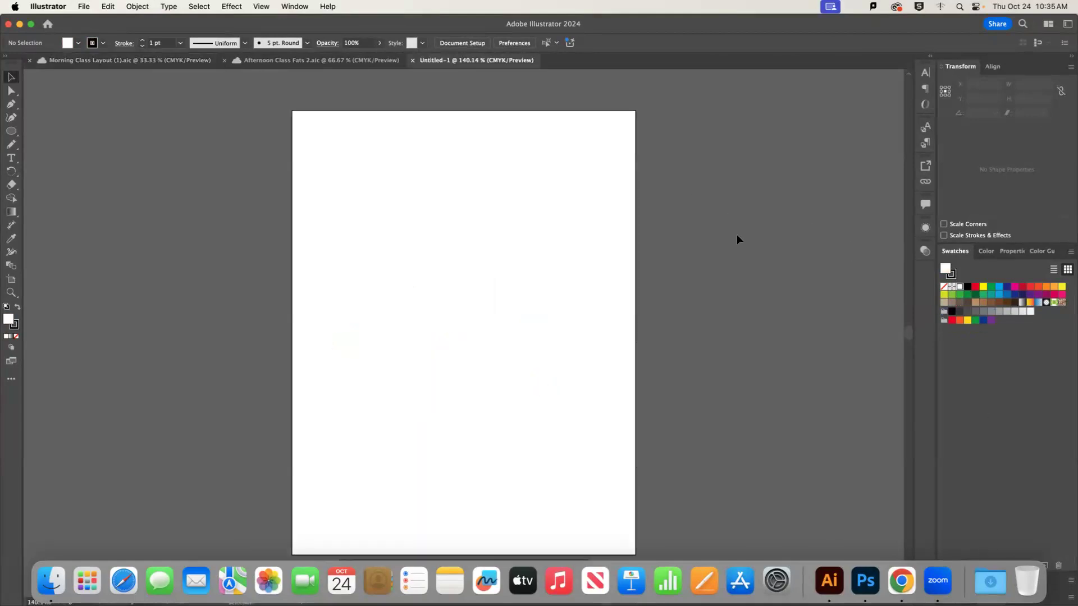
{"action": "scroll", "coordinate": [737, 234], "scroll_direction": "down", "scroll_amount": 1}
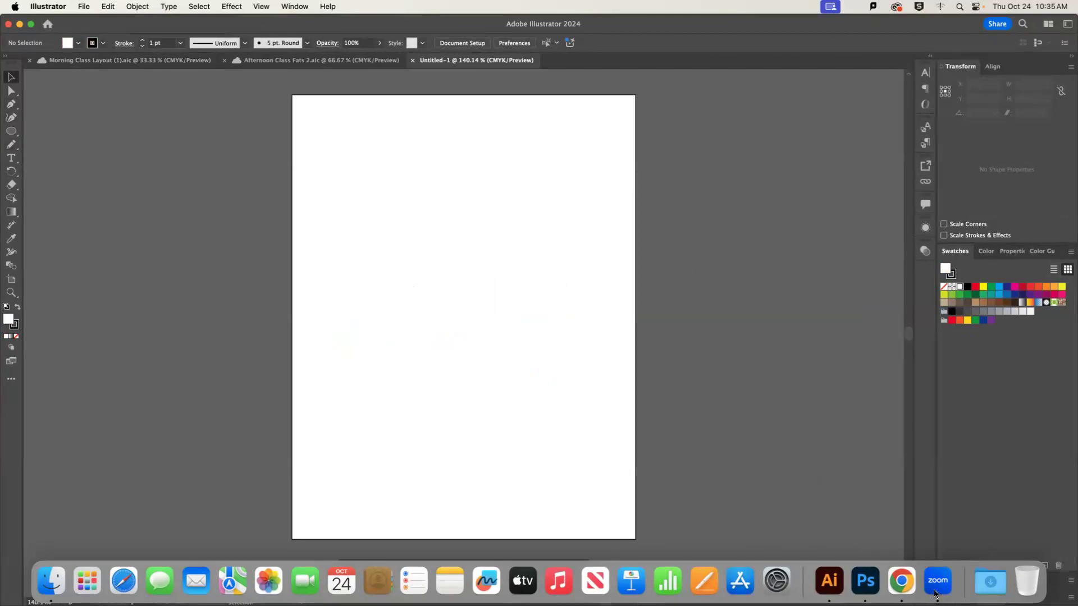
Switch to Chrome and run a Google Images search for "fashion croqui" in place of the knights templar search
{"action": "left_click", "coordinate": [901, 581]}
{"action": "left_click", "coordinate": [783, 79]}
{"action": "left_click", "coordinate": [312, 153]}
{"action": "key", "text": "super+a"}
{"action": "type", "text": "fashion croqu"}
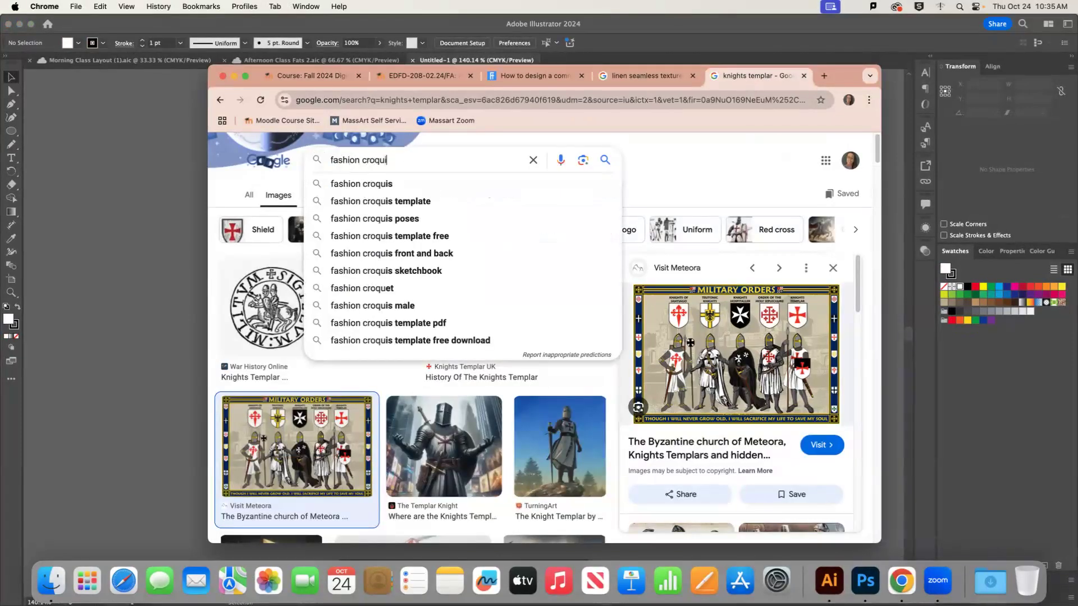
{"action": "key", "text": "Return"}
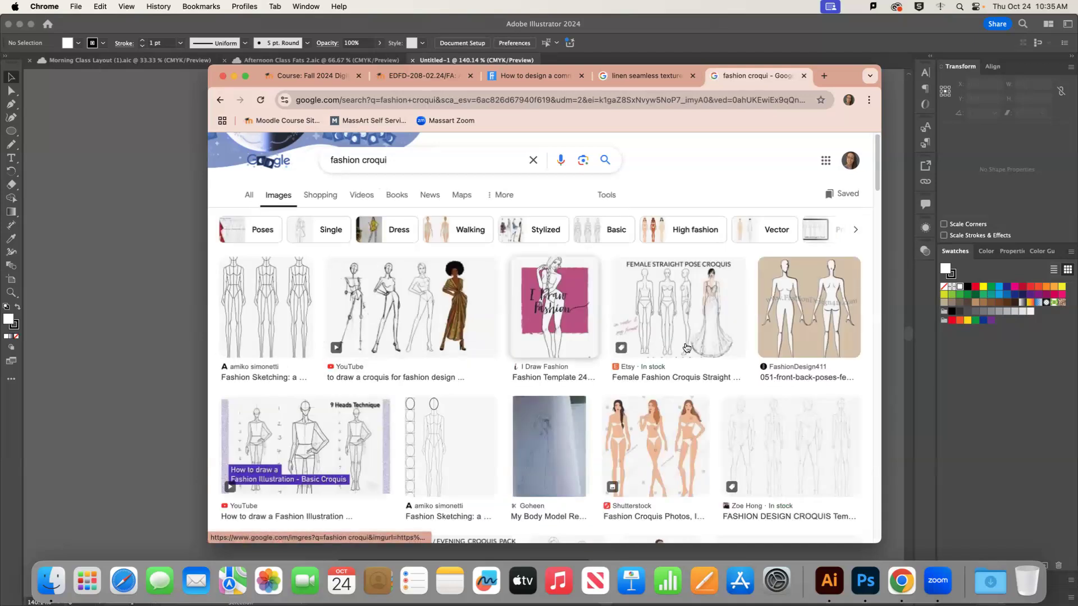
{"action": "scroll", "coordinate": [476, 437], "scroll_direction": "down", "scroll_amount": 1}
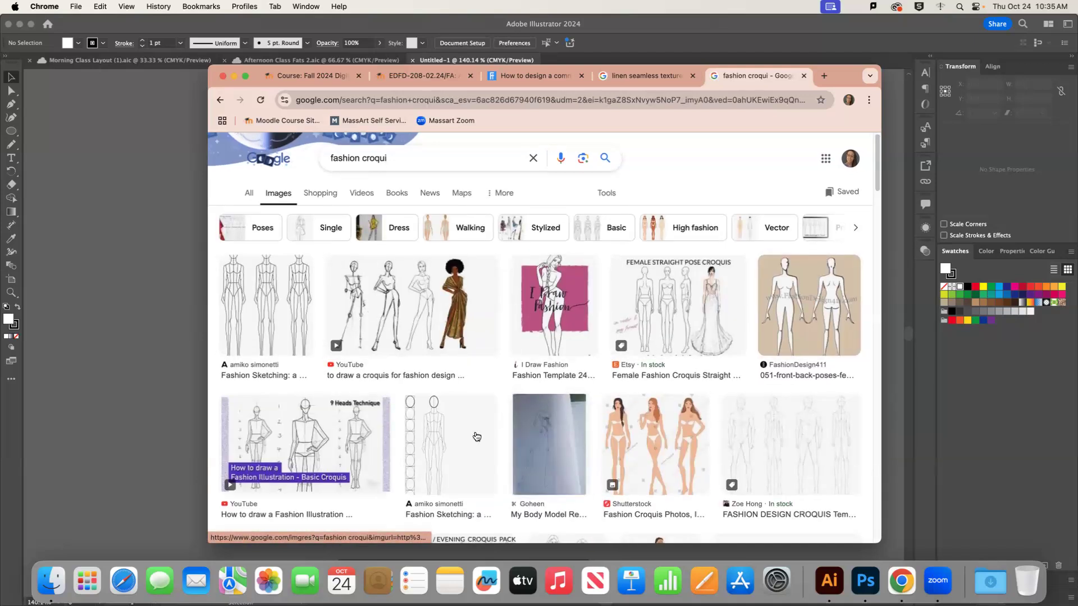
Copy the four-stage croquis drawing image from the search results and paste it over the blank artboard of Illustrator's Untitled-1 document
{"action": "left_click", "coordinate": [390, 315]}
{"action": "right_click", "coordinate": [759, 347]}
{"action": "left_click", "coordinate": [937, 465]}
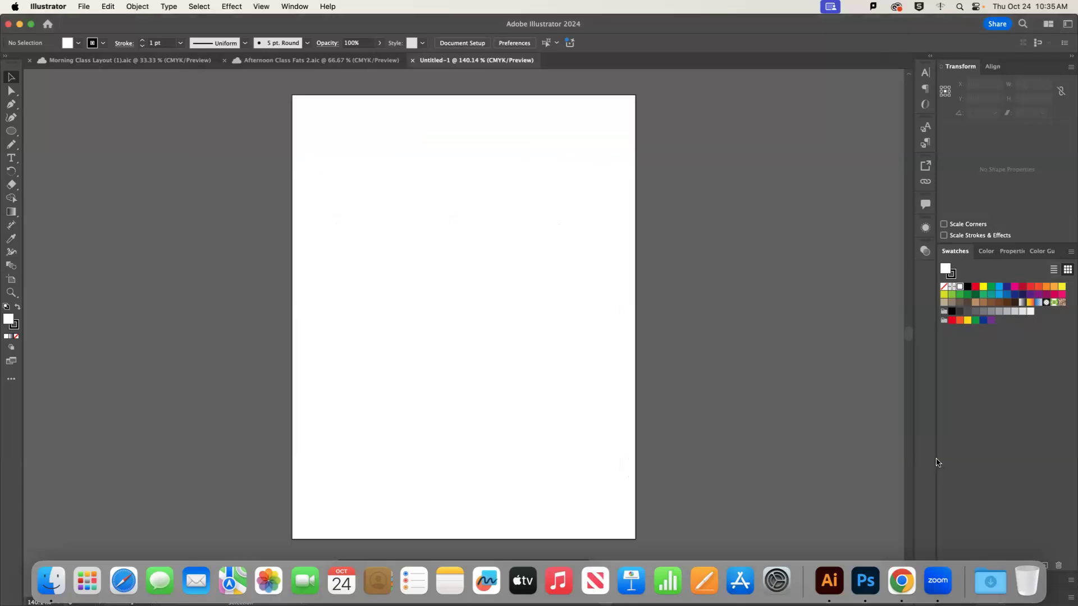
{"action": "key", "text": "super+v"}
{"action": "left_click_drag", "start_coordinate": [665, 292], "coordinate": [663, 259]}
{"action": "left_click_drag", "start_coordinate": [464, 239], "coordinate": [468, 242]}
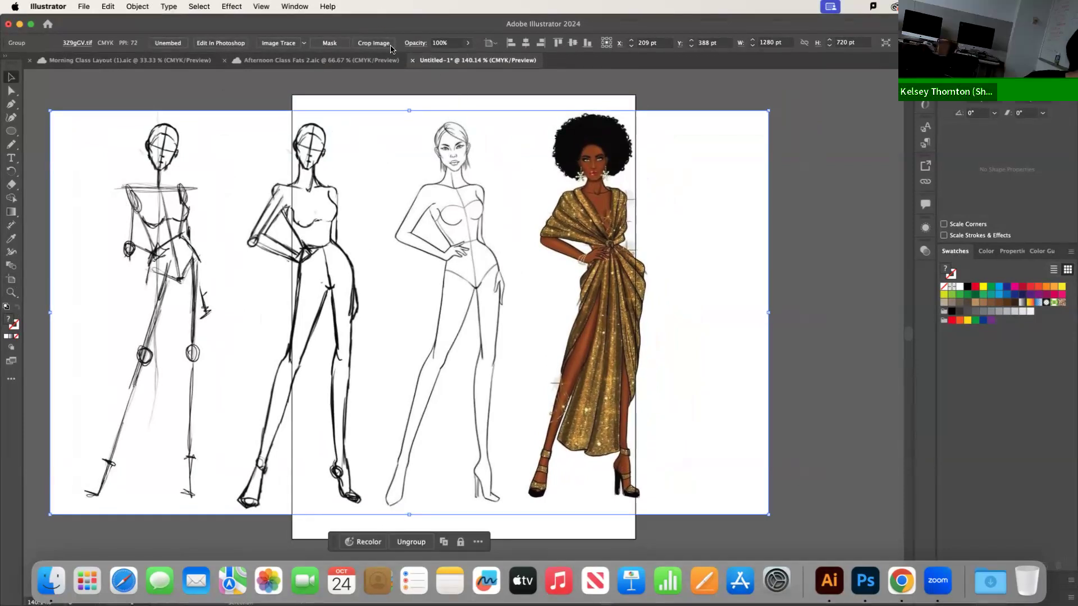
Crop the pasted image to just the third figure, the clean croquis line drawing, about 267 x 719 pt
{"action": "left_click", "coordinate": [364, 45]}
{"action": "left_click_drag", "start_coordinate": [465, 294], "coordinate": [418, 294]}
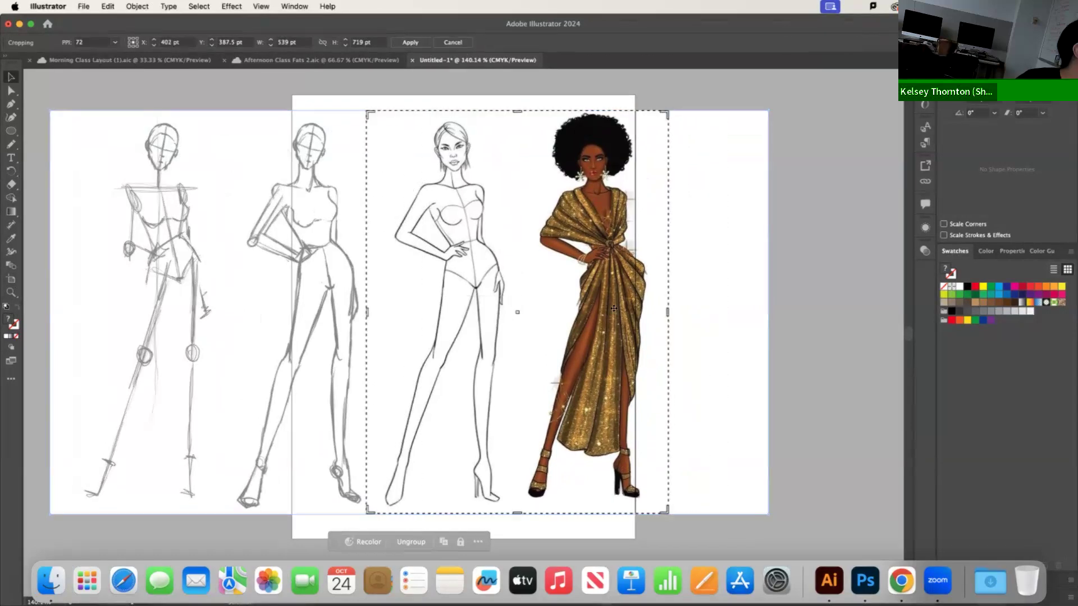
{"action": "left_click_drag", "start_coordinate": [667, 311], "coordinate": [530, 313]}
{"action": "key", "text": "Return"}
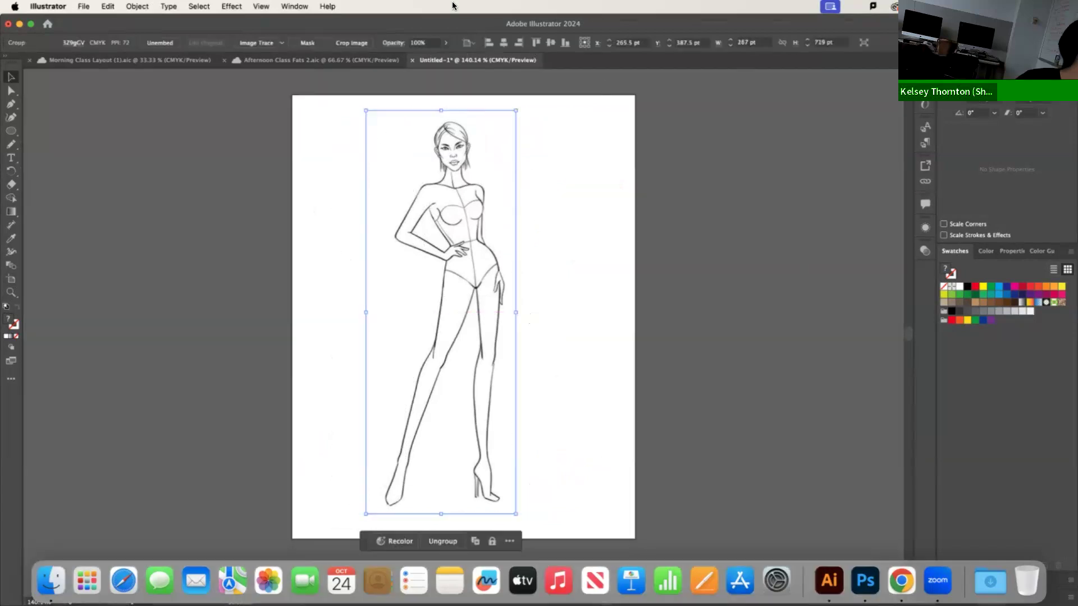
{"action": "left_click", "coordinate": [530, 301]}
{"action": "left_click", "coordinate": [435, 301]}
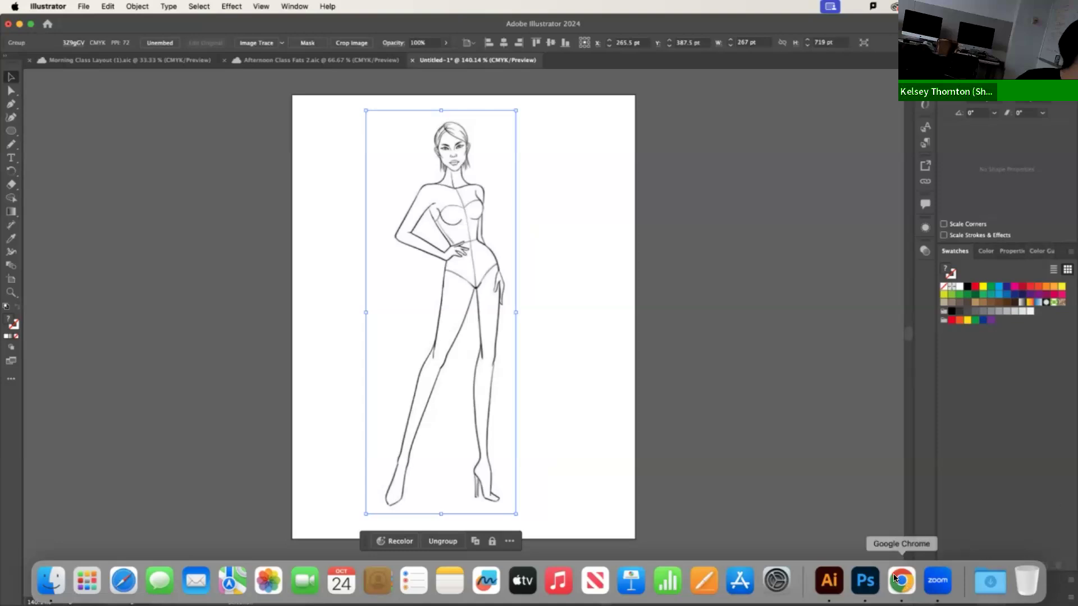
{"action": "left_click", "coordinate": [94, 303]}
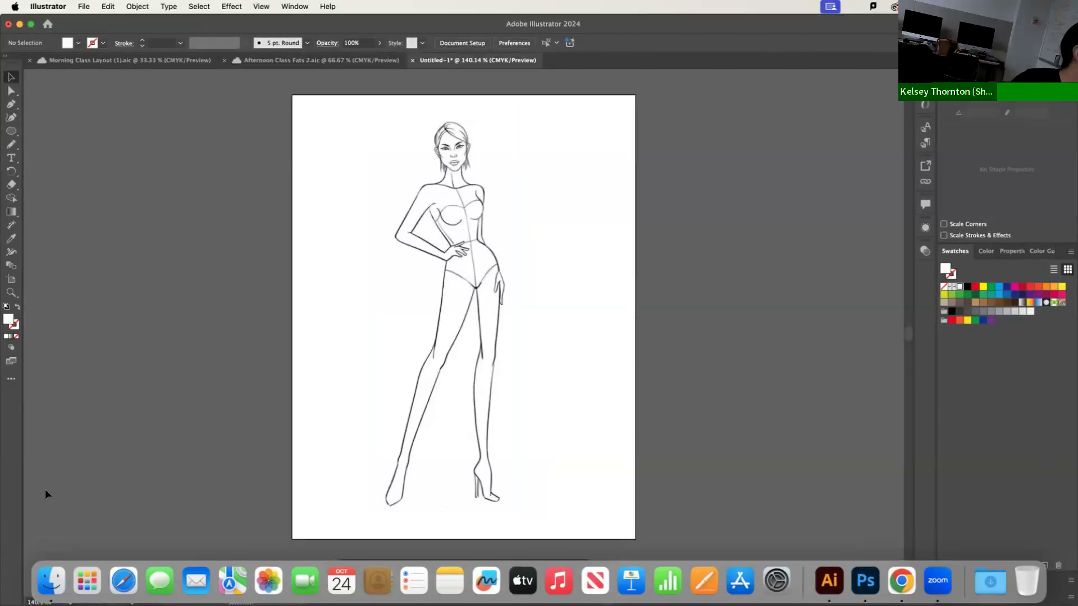
Show the Layers panel, add a new layer above the croquis layer, lock Layer 1 and make Layer 2 active
{"action": "left_click", "coordinate": [15, 6]}
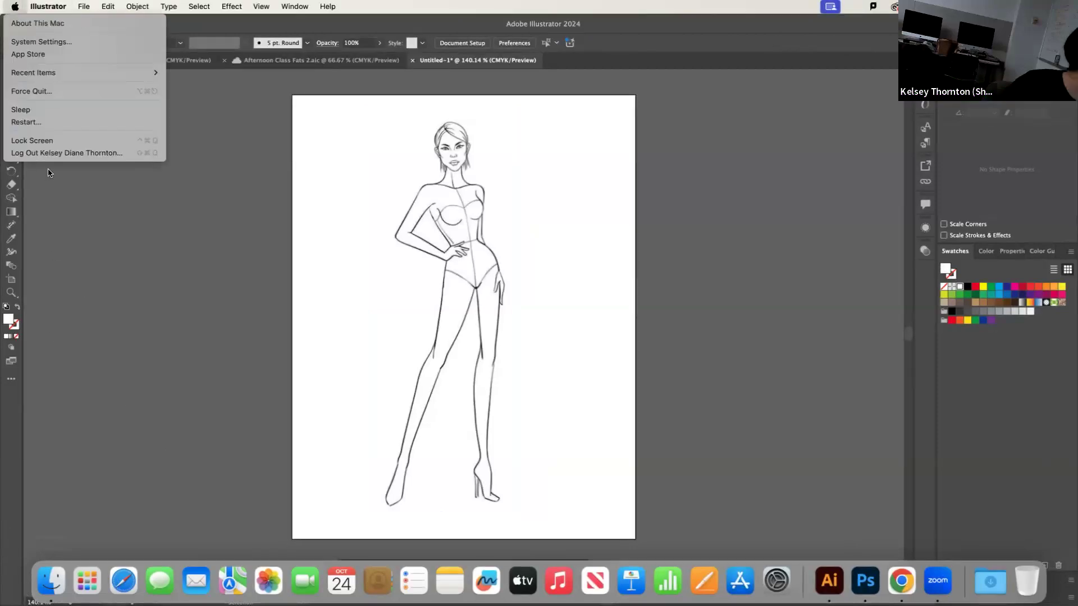
{"action": "mouse_move", "coordinate": [295, 7]}
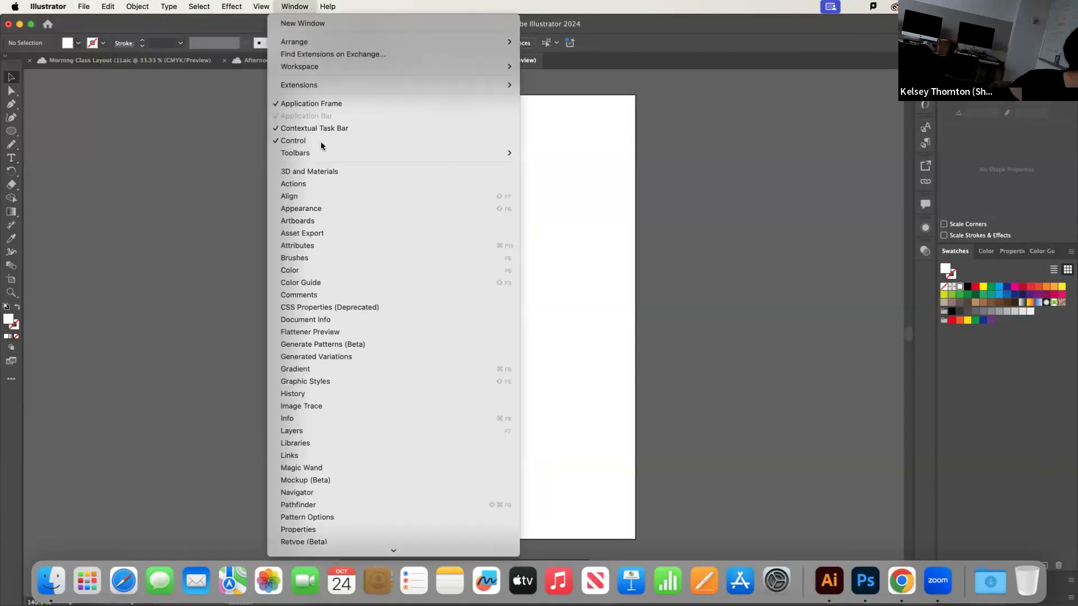
{"action": "left_click", "coordinate": [348, 431]}
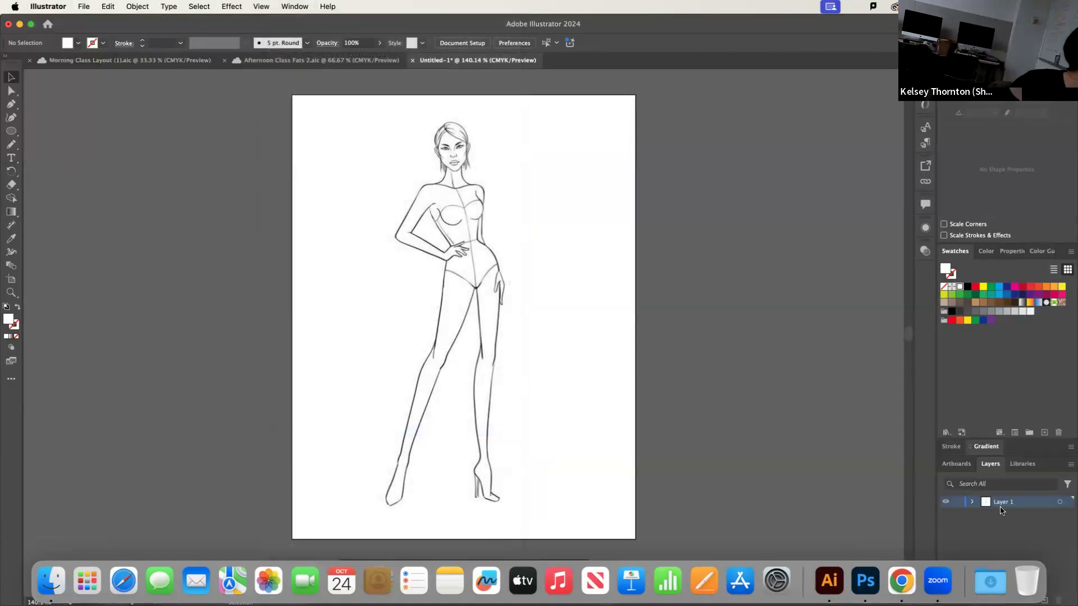
{"action": "left_click", "coordinate": [1045, 601]}
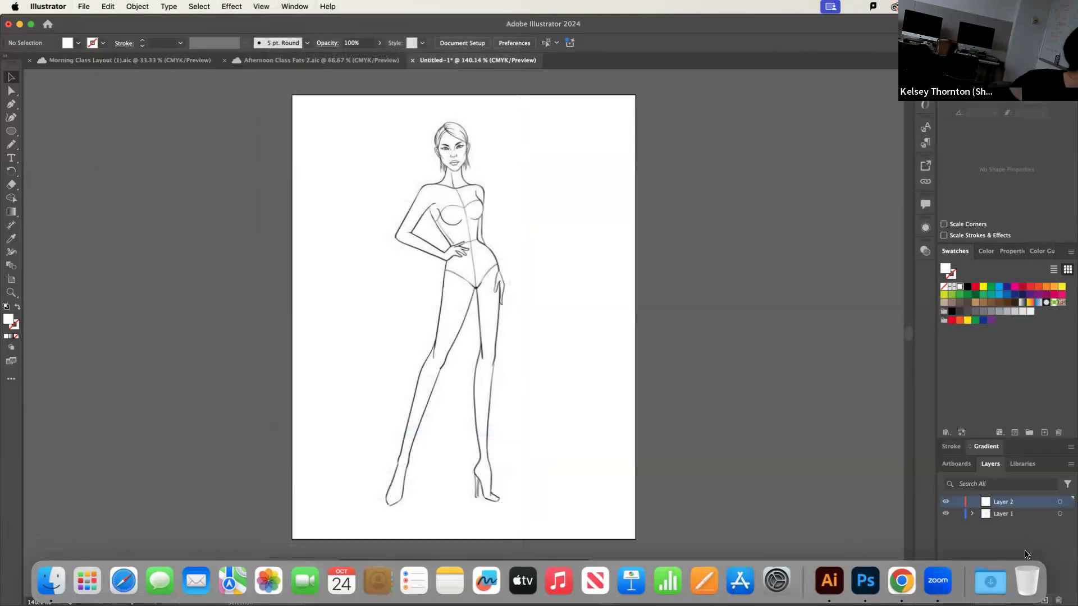
{"action": "left_click", "coordinate": [1017, 516]}
{"action": "left_click", "coordinate": [956, 514]}
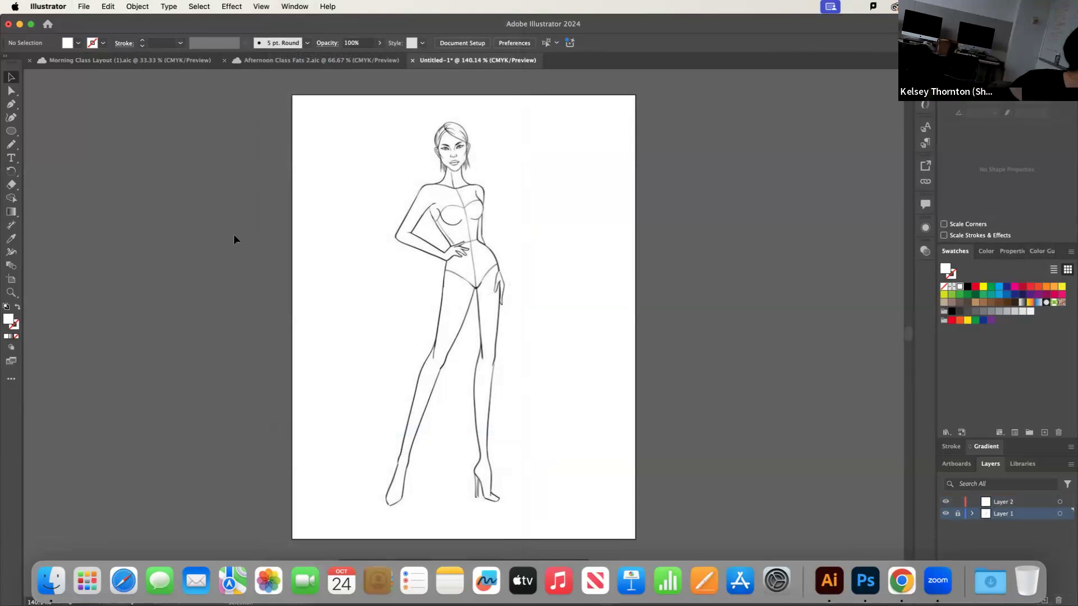
{"action": "left_click", "coordinate": [11, 104]}
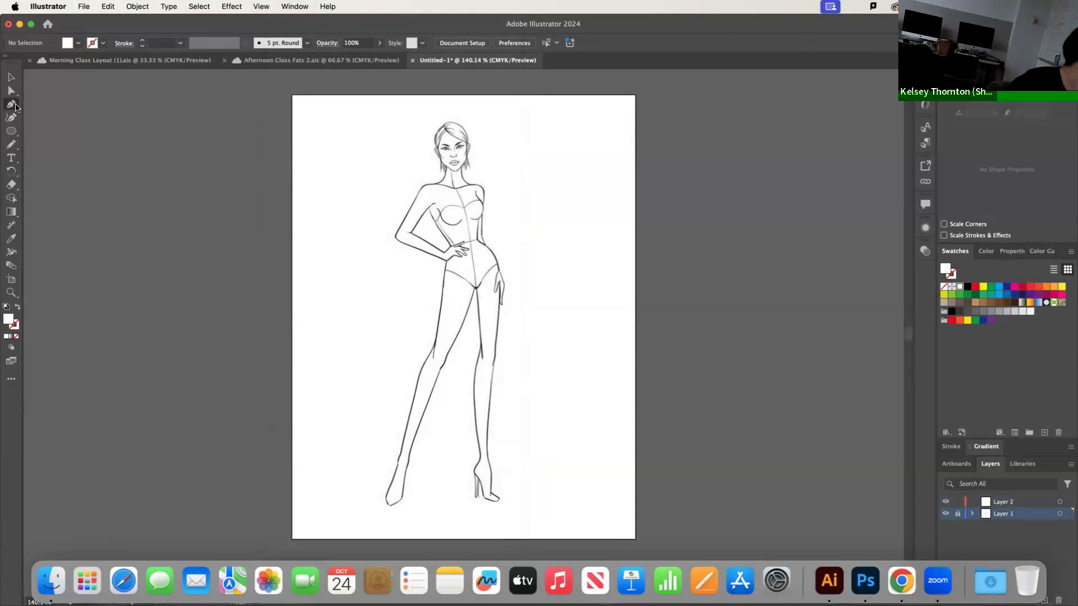
{"action": "left_click", "coordinate": [1016, 502]}
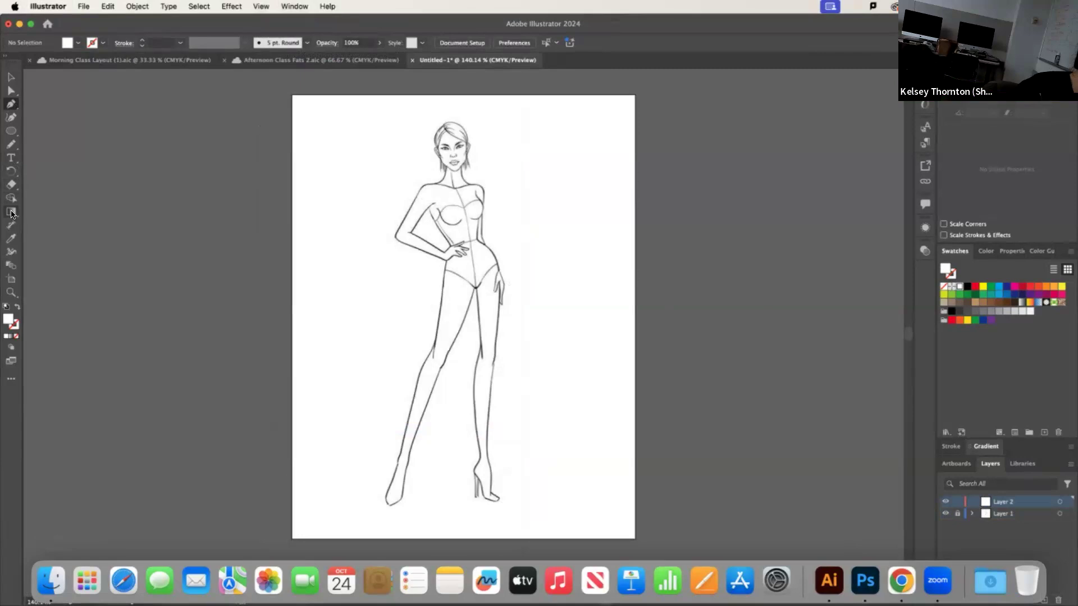
Draw an ellipse about 298 x 195 pt overlapping the artboard's left edge and fill it with a Linear gradient
{"action": "left_click", "coordinate": [12, 212]}
{"action": "left_click", "coordinate": [11, 131]}
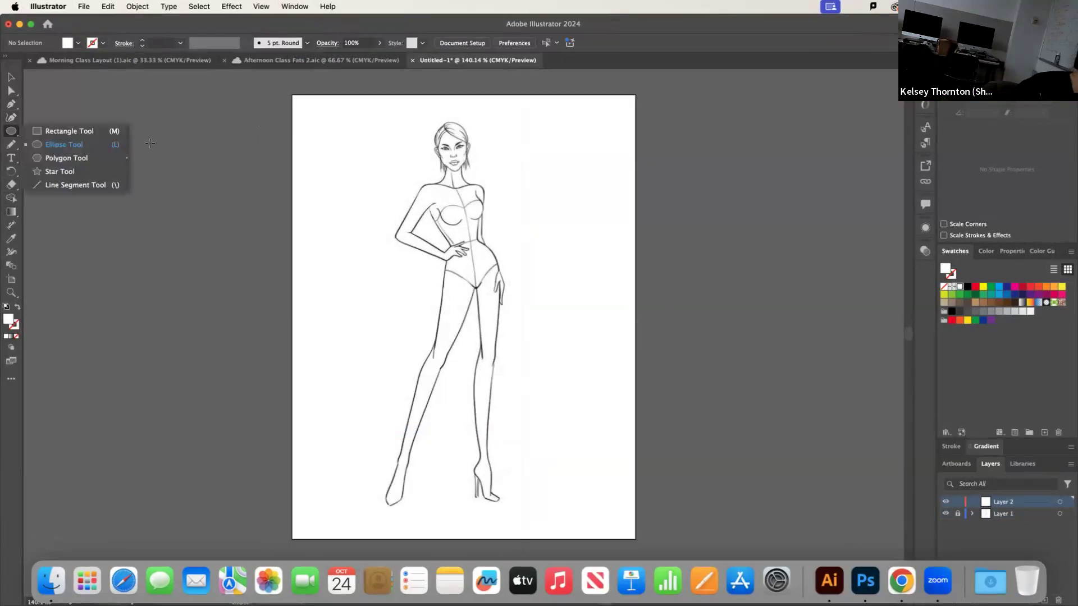
{"action": "left_click_drag", "start_coordinate": [162, 158], "coordinate": [300, 254]}
{"action": "key", "text": "v"}
{"action": "left_click", "coordinate": [980, 447]}
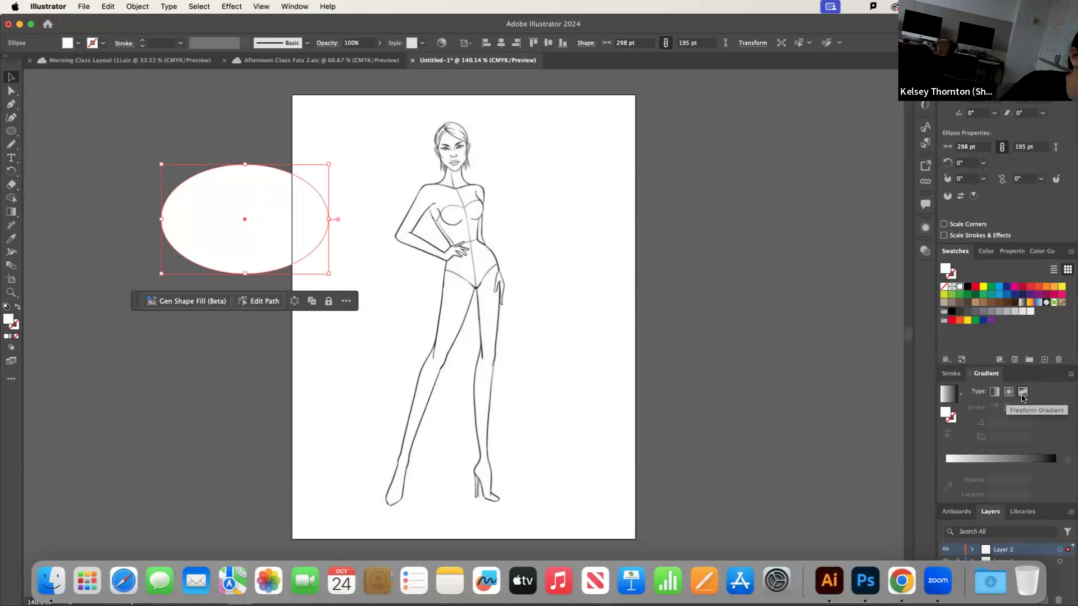
{"action": "left_click", "coordinate": [994, 393]}
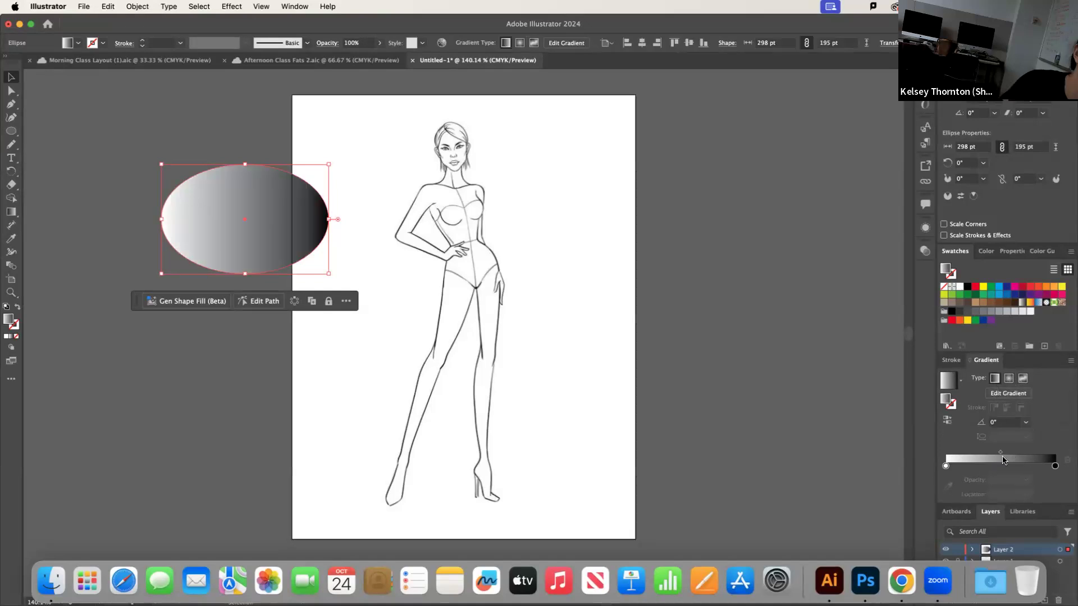
Color the linear gradient's start stop golden yellow (E7C21F) and its end stop bright yellow (F0E918)
{"action": "double_click", "coordinate": [947, 466]}
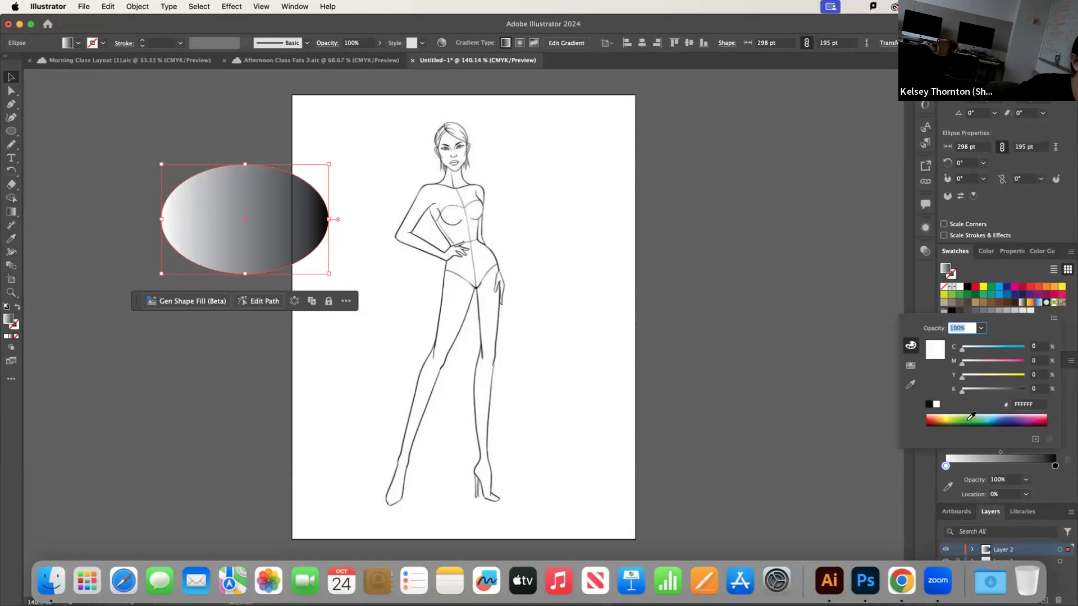
{"action": "left_click", "coordinate": [974, 418]}
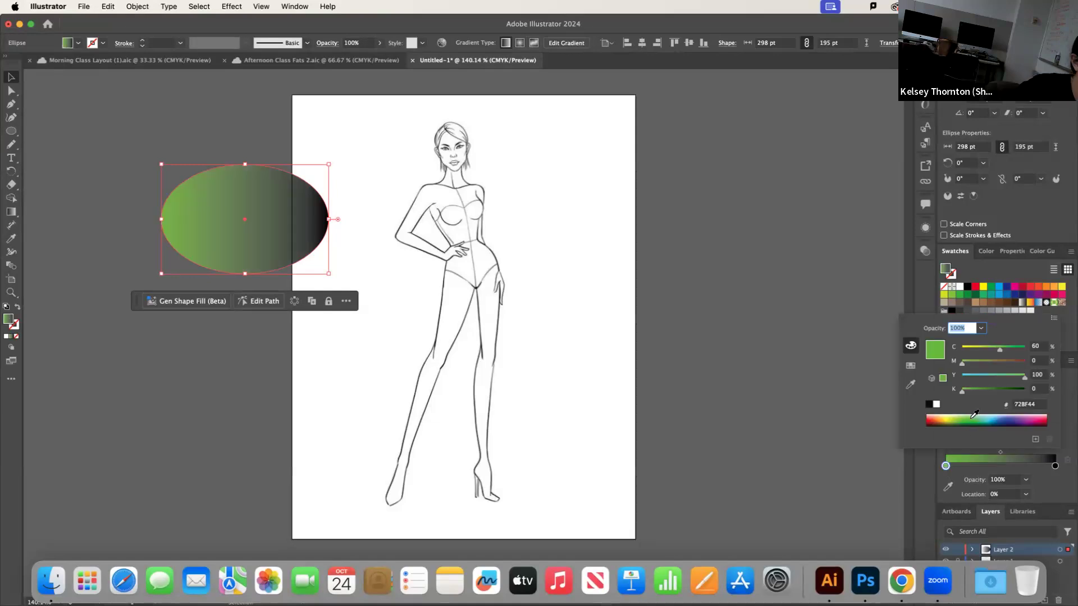
{"action": "double_click", "coordinate": [1056, 467]}
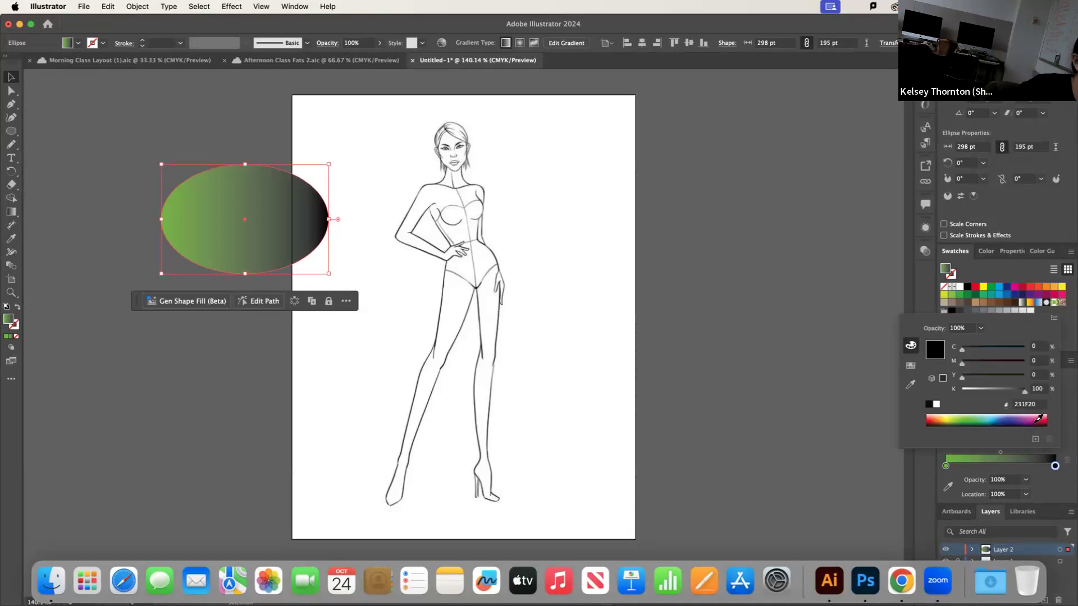
{"action": "left_click", "coordinate": [1038, 420]}
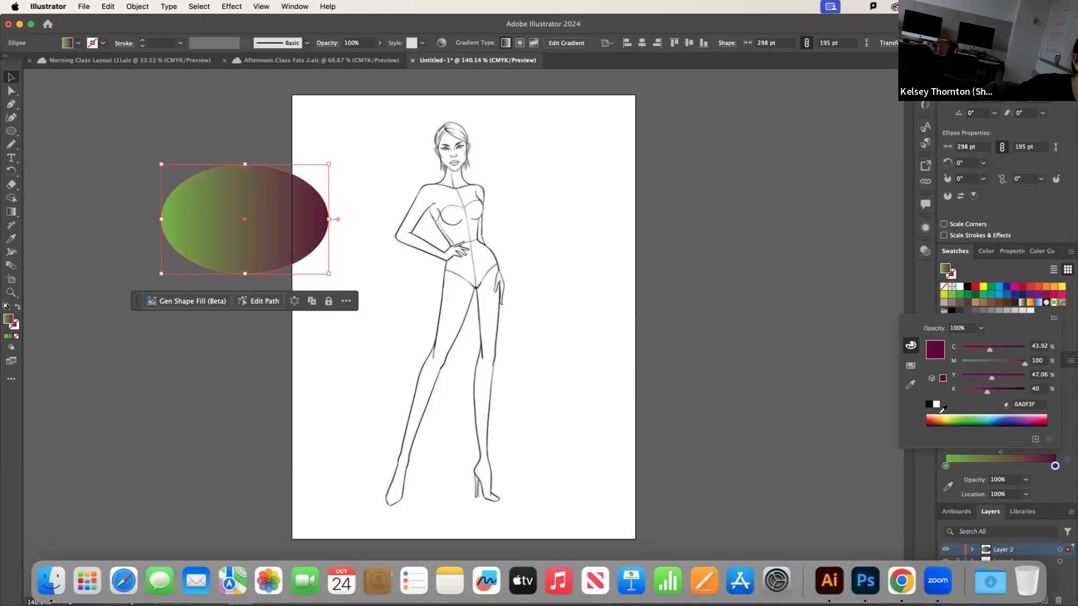
{"action": "left_click_drag", "start_coordinate": [953, 423], "coordinate": [949, 443]}
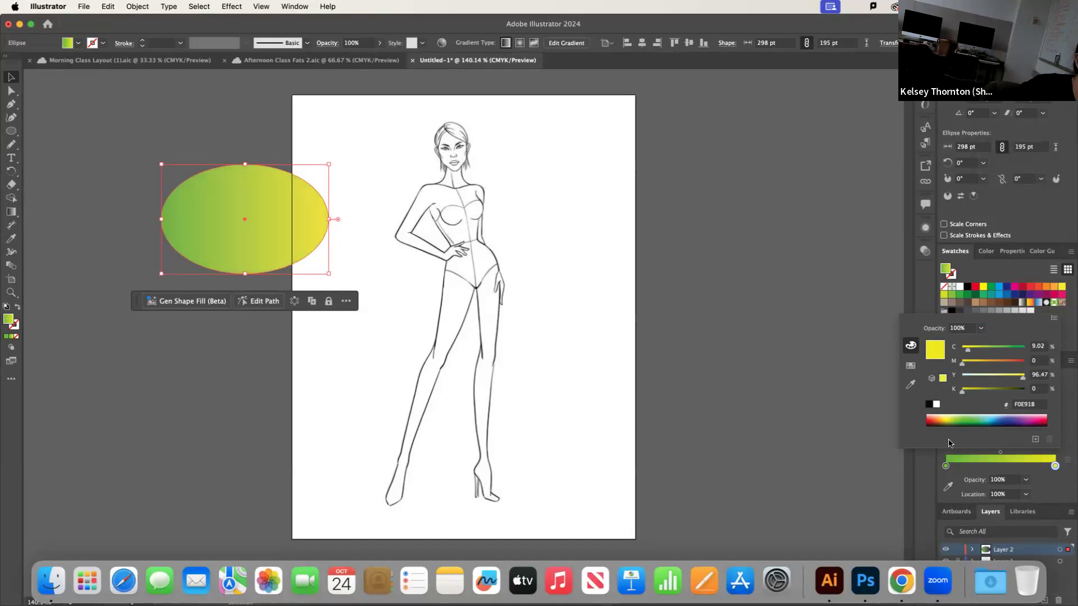
{"action": "double_click", "coordinate": [947, 466]}
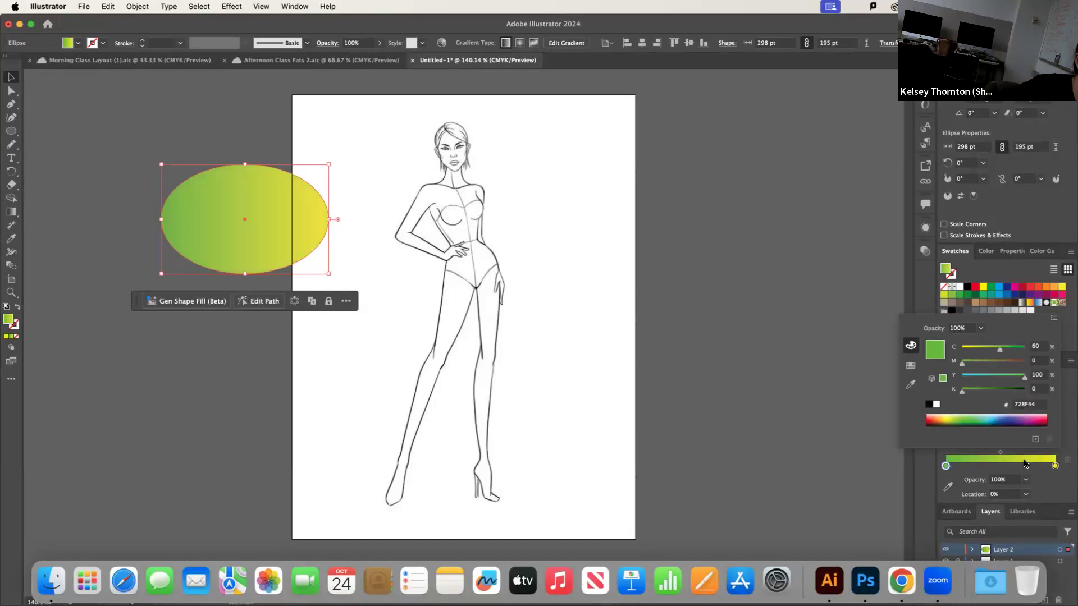
{"action": "left_click_drag", "start_coordinate": [950, 415], "coordinate": [947, 417]}
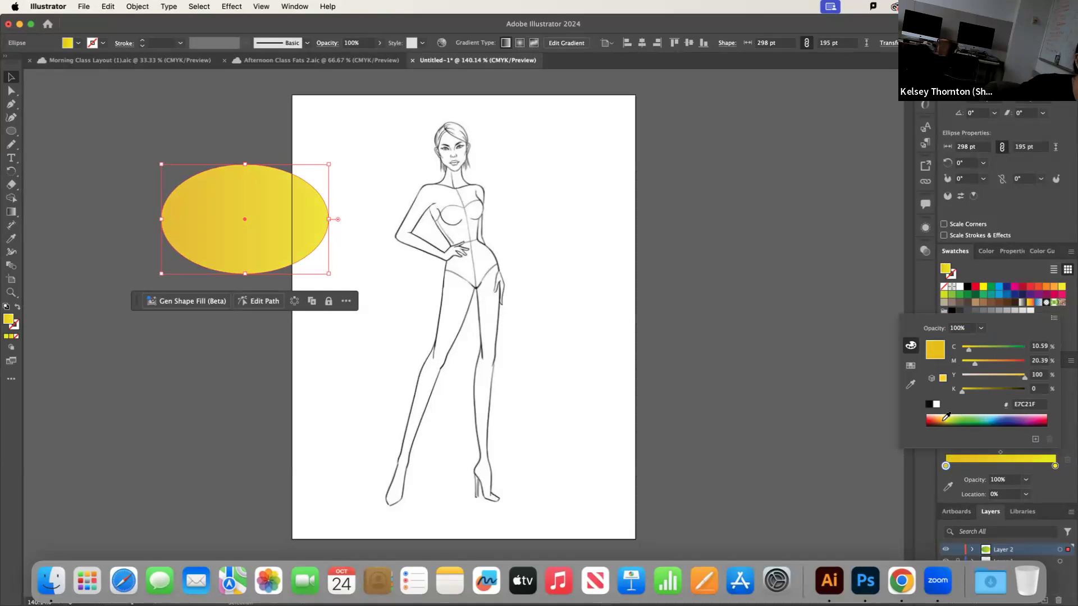
{"action": "left_click", "coordinate": [1040, 475]}
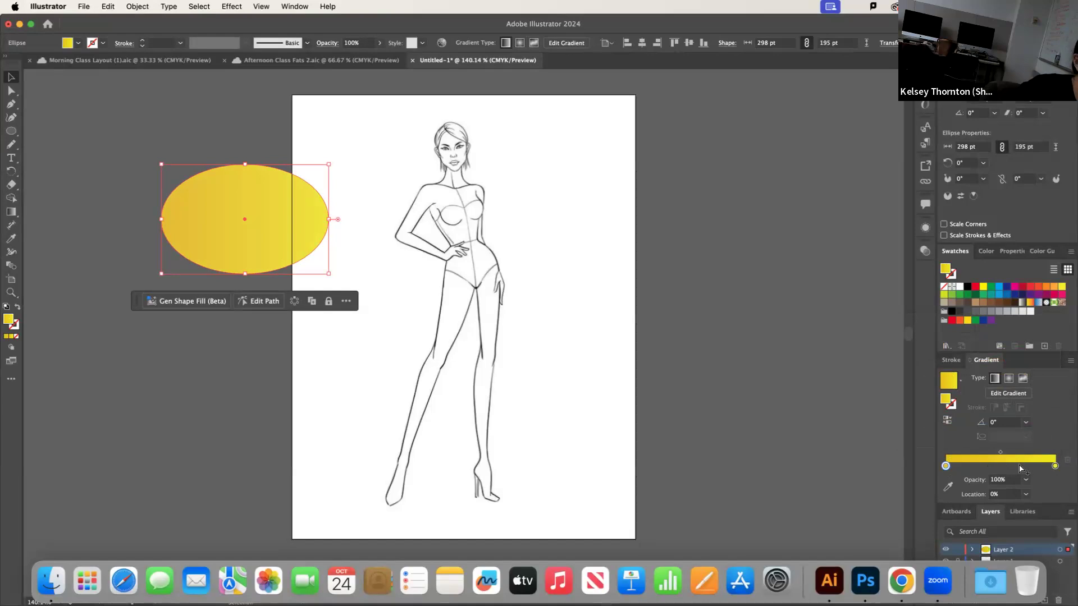
Add a pale yellow color stop to the gradient at about 41% as a highlight
{"action": "left_click", "coordinate": [991, 466]}
{"action": "double_click", "coordinate": [991, 467]}
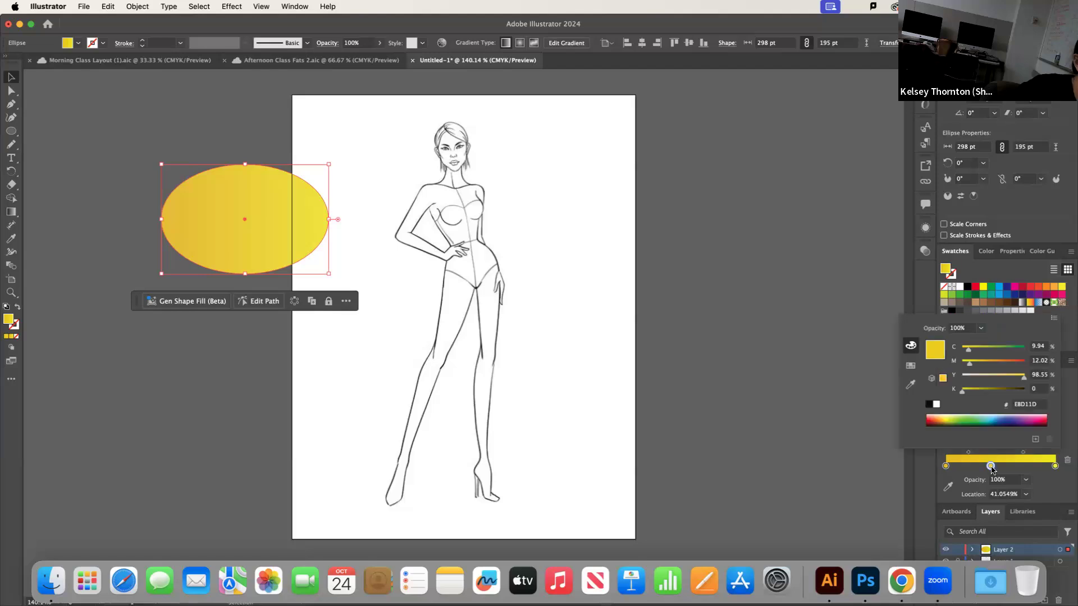
{"action": "left_click_drag", "start_coordinate": [949, 415], "coordinate": [945, 416]}
{"action": "left_click", "coordinate": [1025, 472]}
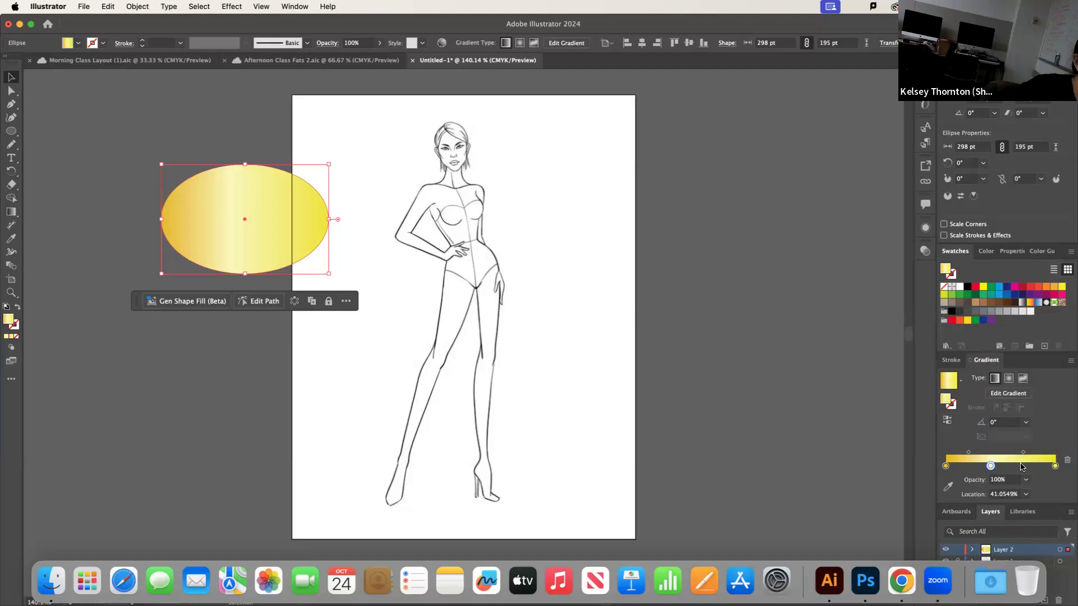
Add a dark gold (D3AC2A) color stop after the pale yellow one and move it close beside that highlight
{"action": "left_click", "coordinate": [1021, 467]}
{"action": "double_click", "coordinate": [1020, 467]}
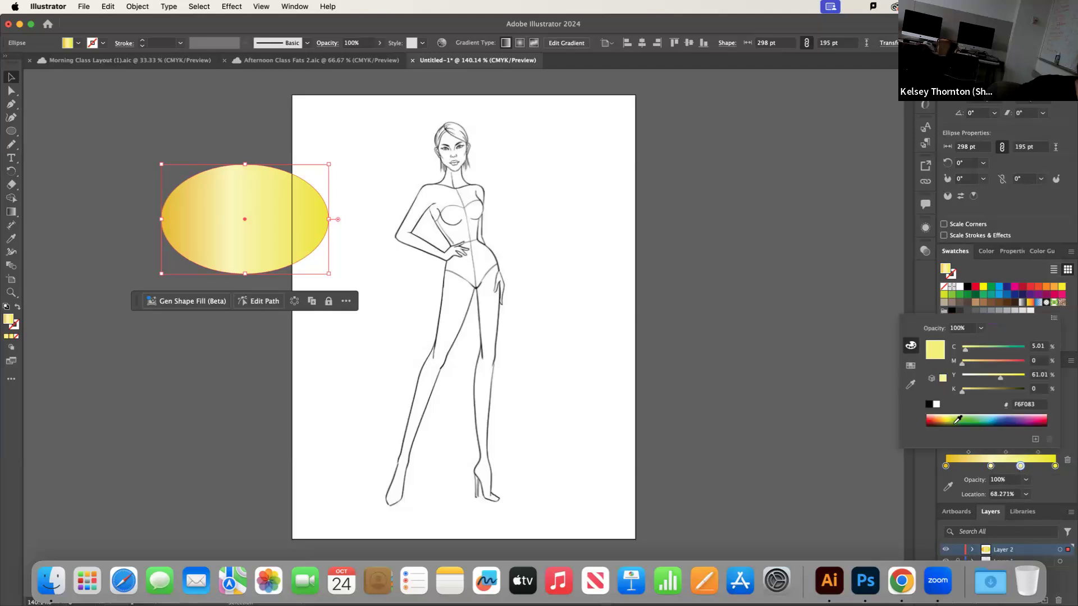
{"action": "left_click", "coordinate": [946, 418]}
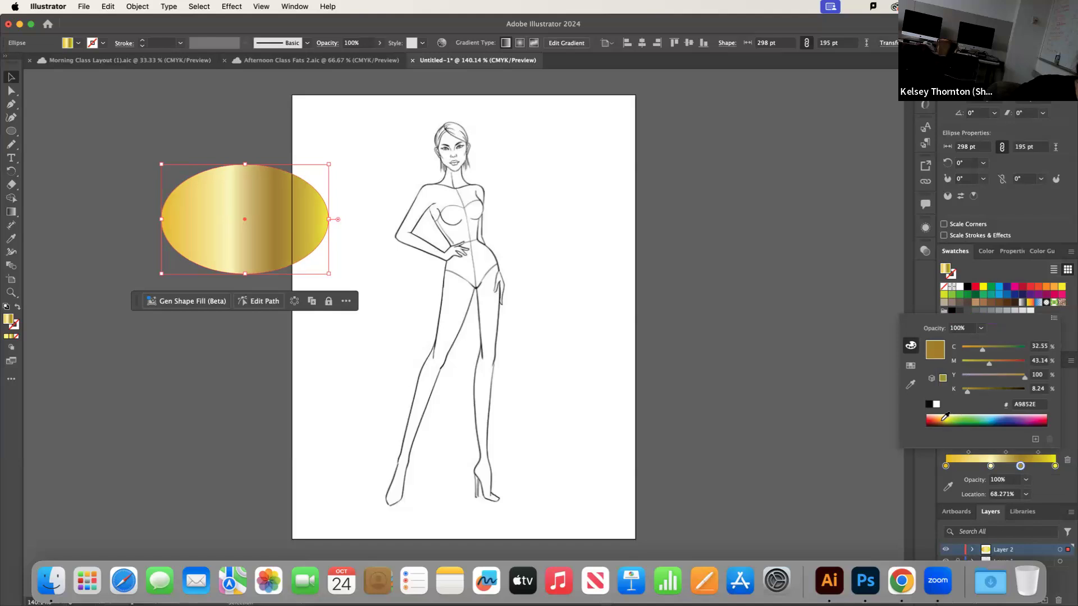
{"action": "left_click", "coordinate": [946, 417]}
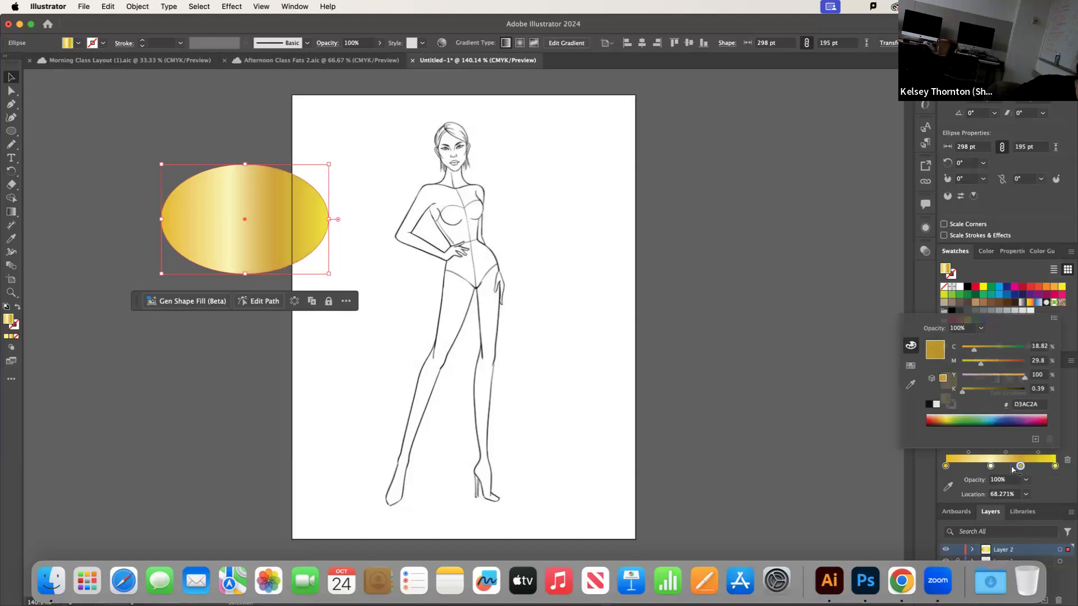
{"action": "left_click", "coordinate": [1021, 467]}
{"action": "left_click_drag", "start_coordinate": [1021, 466], "coordinate": [986, 453]}
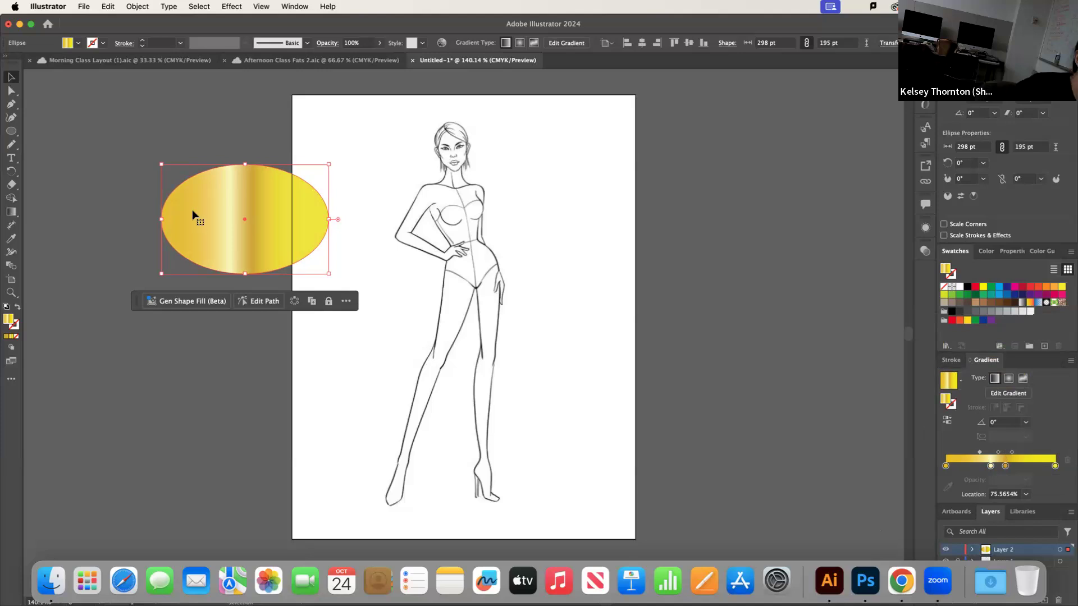
Redraw the gradient diagonally across the ellipse with the Gradient tool at about -29° and shift the dark gold stop to about 64%
{"action": "left_click", "coordinate": [11, 212]}
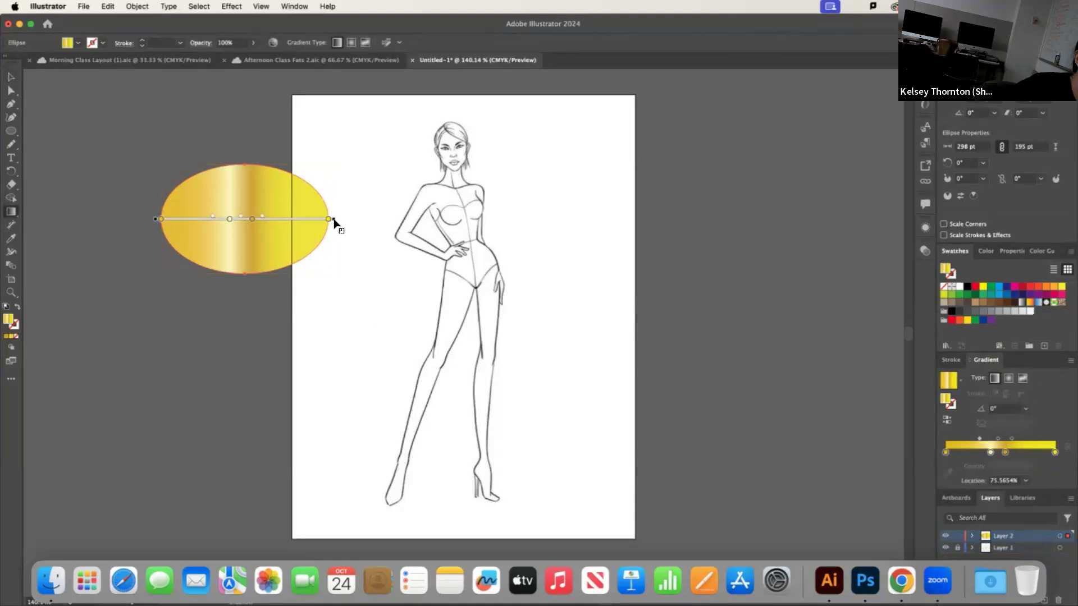
{"action": "mouse_move", "coordinate": [336, 219]}
{"action": "left_mouse_down"}
{"action": "mouse_move", "coordinate": [332, 258]}
{"action": "mouse_move", "coordinate": [335, 246]}
{"action": "mouse_move", "coordinate": [293, 229]}
{"action": "left_mouse_up"}
{"action": "left_click_drag", "start_coordinate": [335, 161], "coordinate": [363, 184]}
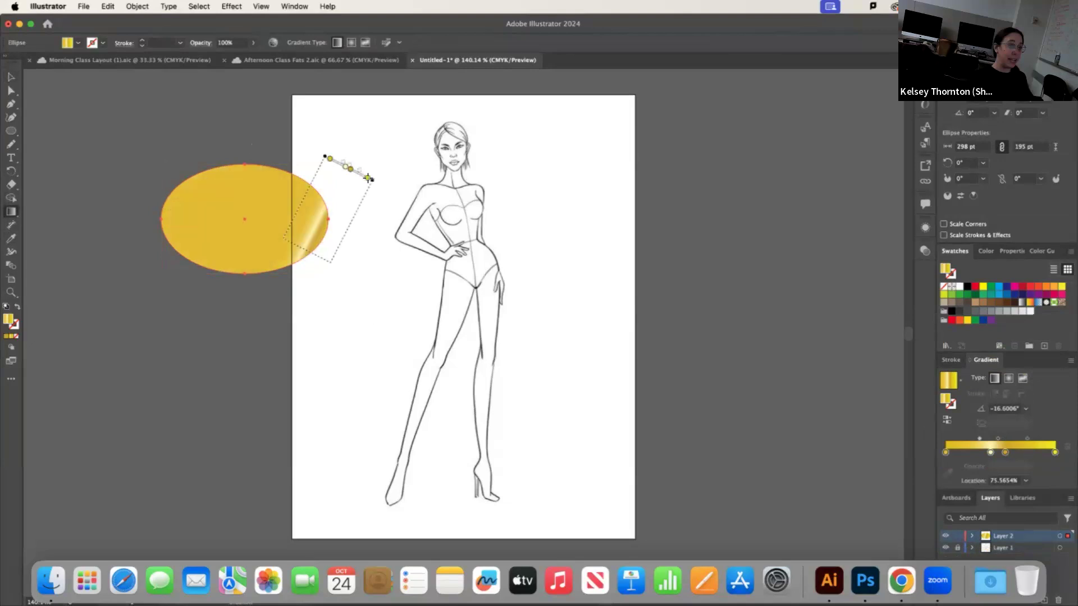
{"action": "left_click_drag", "start_coordinate": [232, 212], "coordinate": [206, 199]}
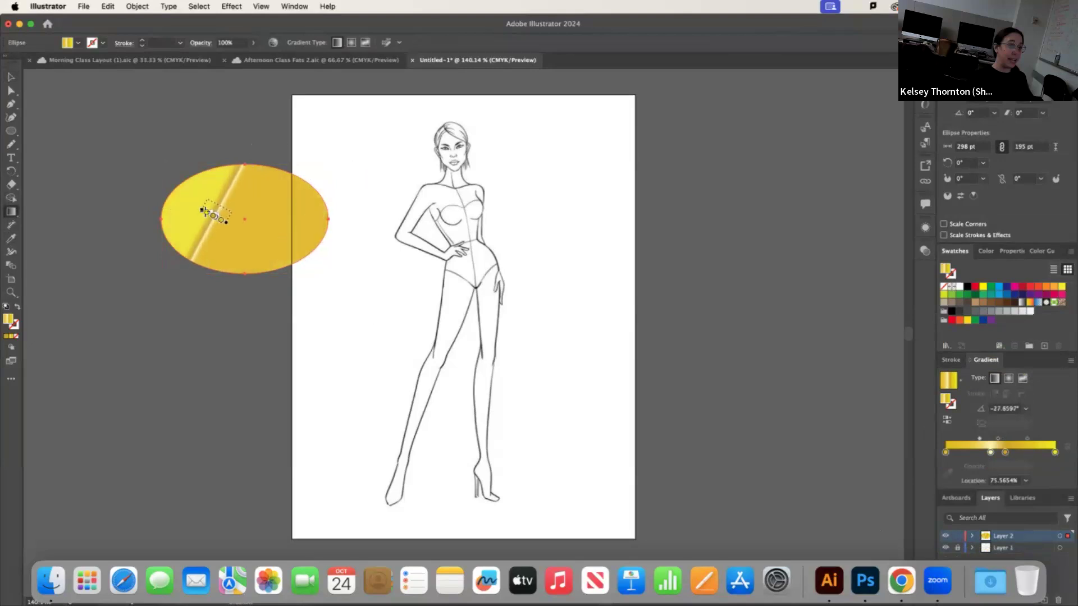
{"action": "left_click_drag", "start_coordinate": [266, 227], "coordinate": [289, 236]}
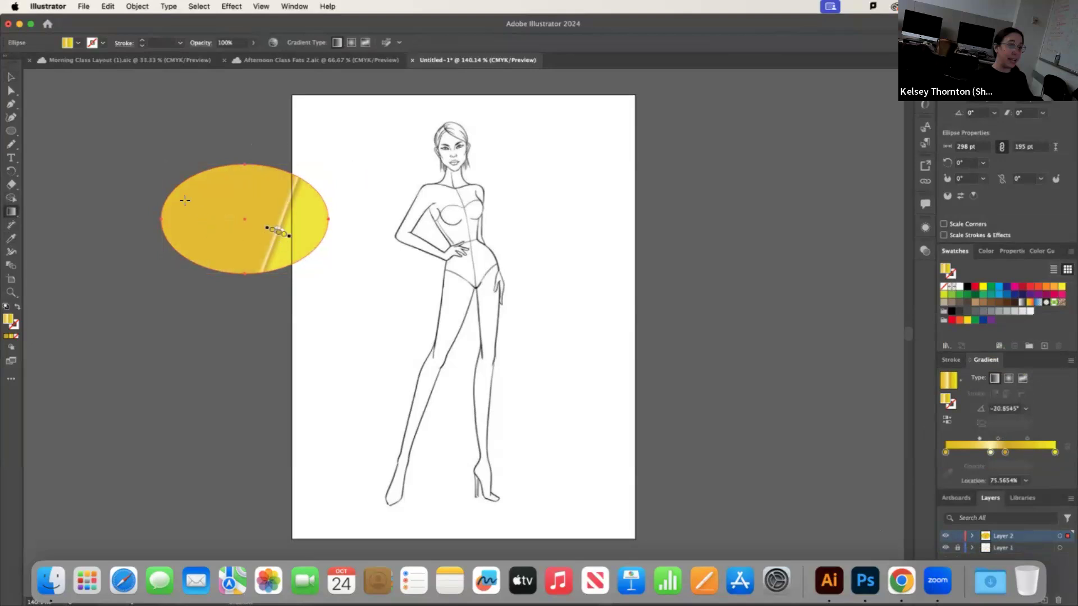
{"action": "left_click_drag", "start_coordinate": [175, 175], "coordinate": [312, 259]}
{"action": "left_click_drag", "start_coordinate": [256, 171], "coordinate": [277, 179]}
{"action": "left_click_drag", "start_coordinate": [231, 211], "coordinate": [256, 226]}
{"action": "mouse_move", "coordinate": [176, 179]}
{"action": "left_mouse_down"}
{"action": "mouse_move", "coordinate": [317, 258]}
{"action": "mouse_move", "coordinate": [208, 197]}
{"action": "left_mouse_up"}
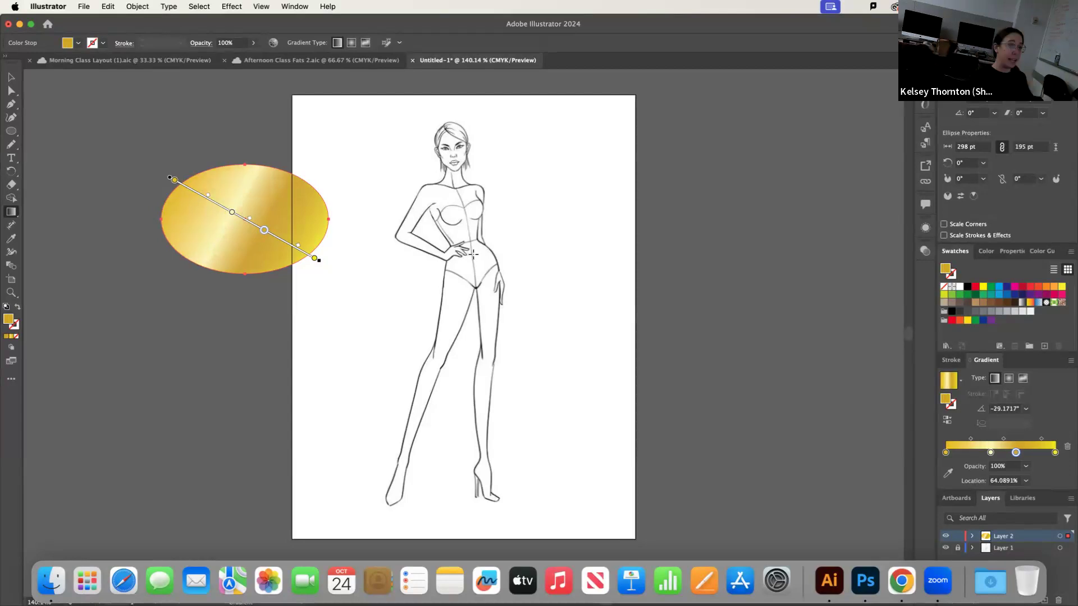
Change the ellipse's fill to a Freeform gradient and color its upper-right point purple
{"action": "left_click", "coordinate": [1023, 378]}
{"action": "double_click", "coordinate": [287, 195]}
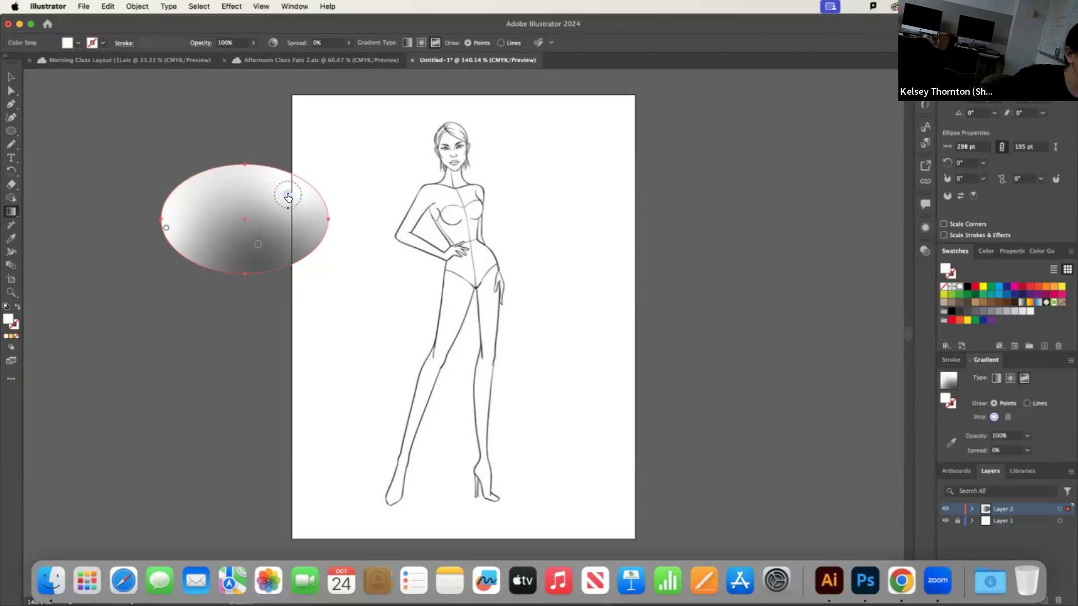
{"action": "left_click", "coordinate": [260, 305]}
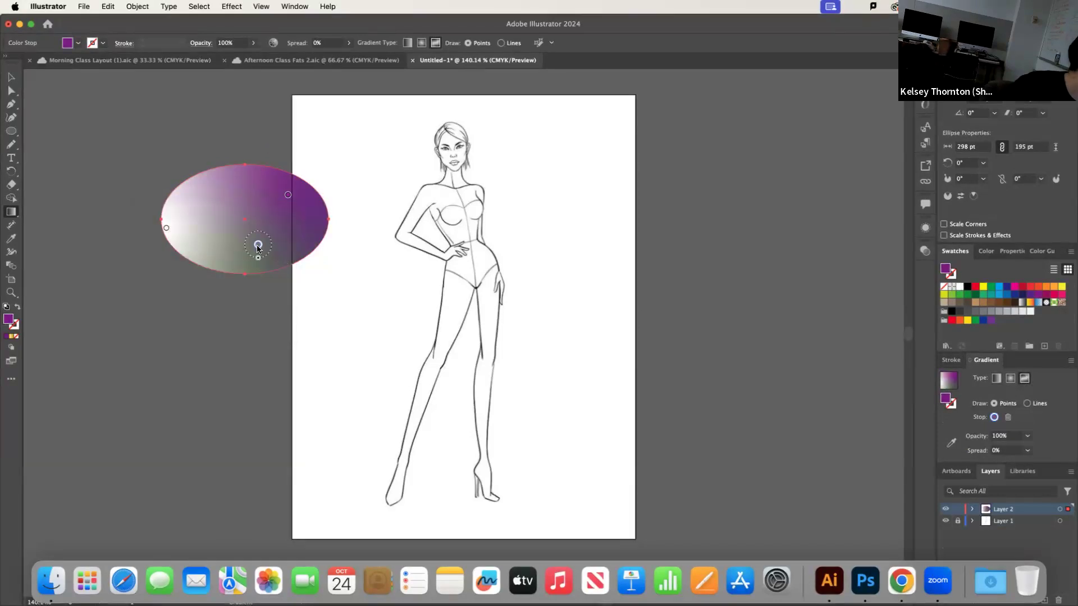
Color the freeform gradient's lower point magenta (AF4C9C) and add another color point in the ellipse's upper left
{"action": "double_click", "coordinate": [257, 247]}
{"action": "left_click", "coordinate": [232, 357]}
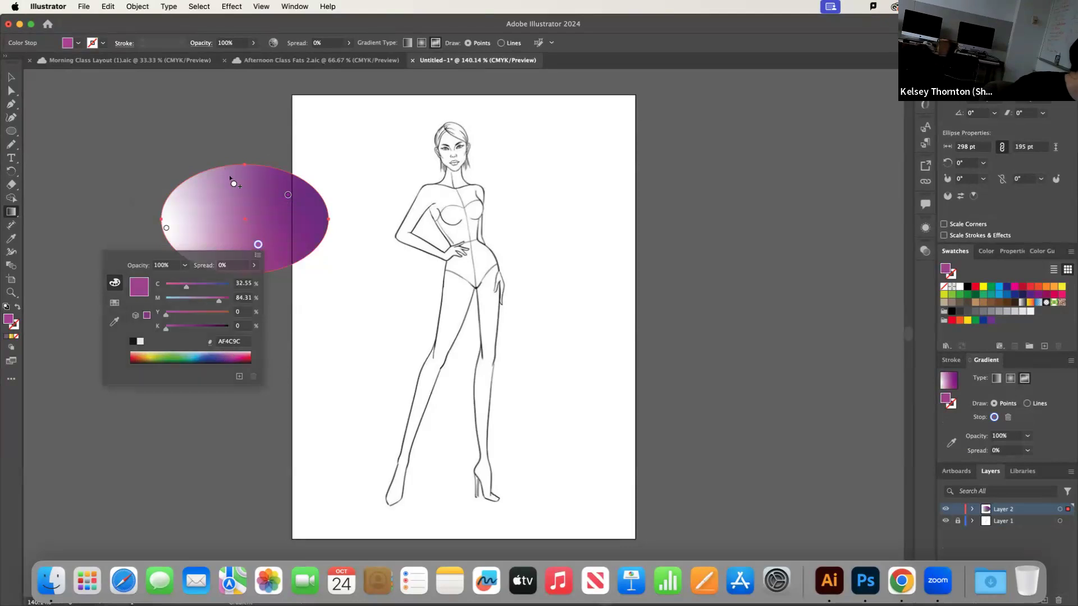
{"action": "left_click", "coordinate": [208, 198]}
{"action": "double_click", "coordinate": [208, 199]}
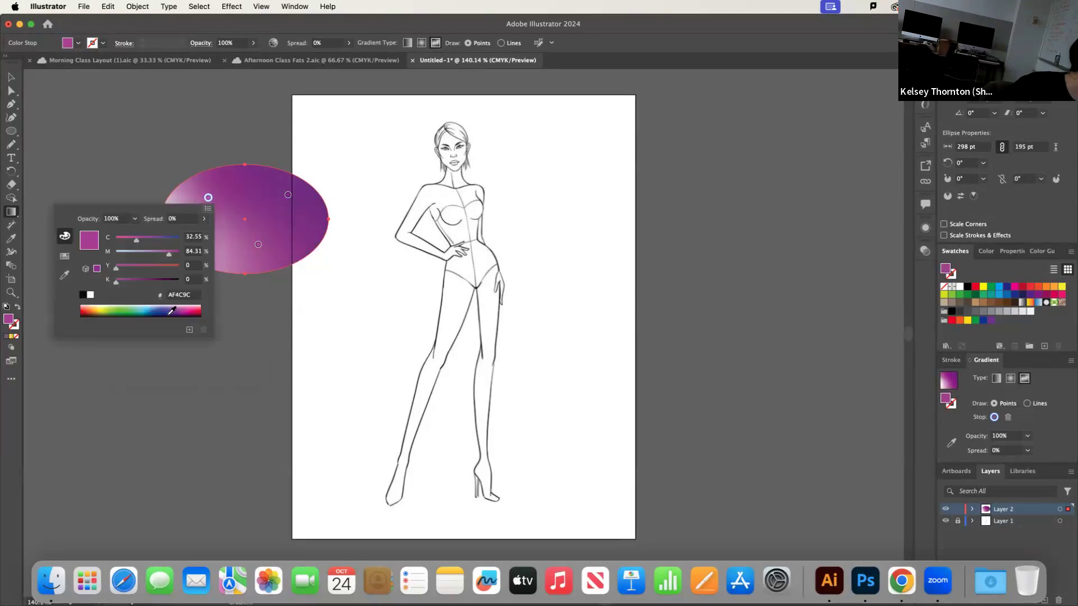
Recolour the ellipse's upper-left freeform gradient point green, add a green point near its right edge, and shift the lower pink point left
{"action": "left_click", "coordinate": [126, 310]}
{"action": "left_click", "coordinate": [197, 122]}
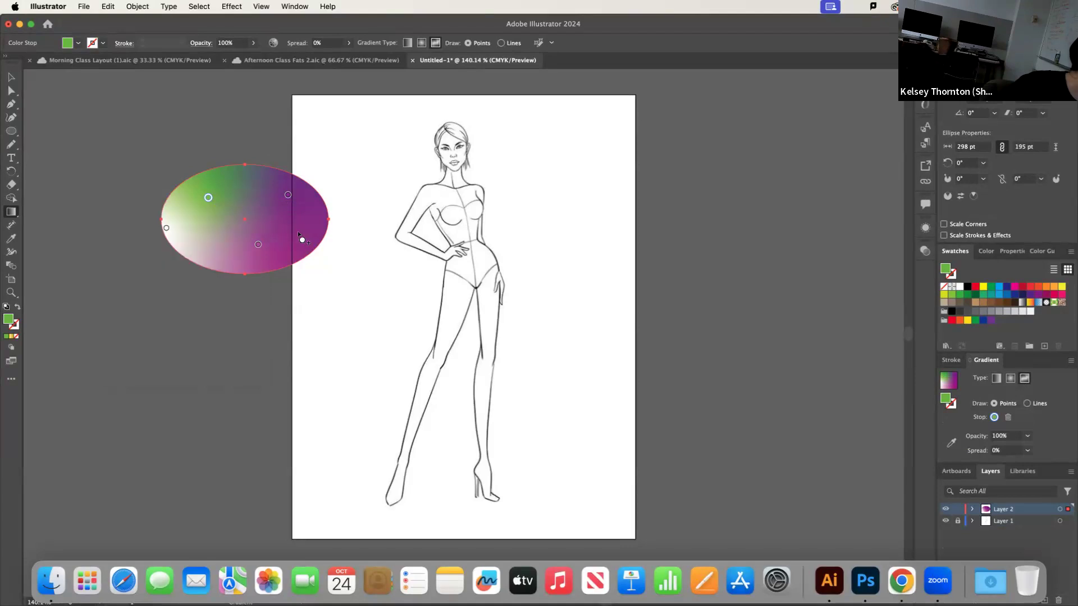
{"action": "left_click", "coordinate": [300, 230]}
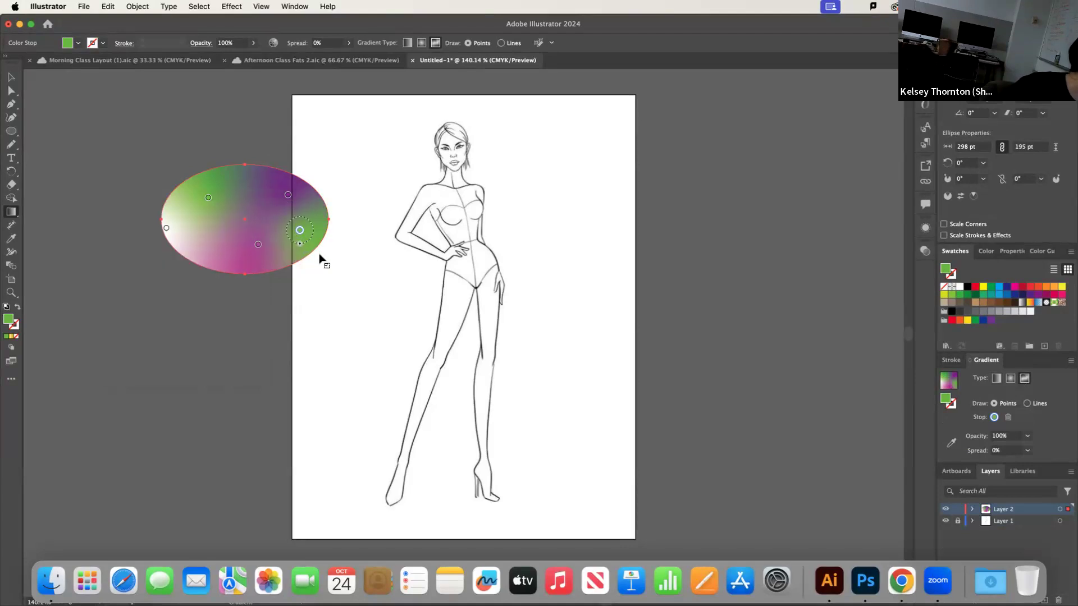
{"action": "left_click", "coordinate": [258, 246]}
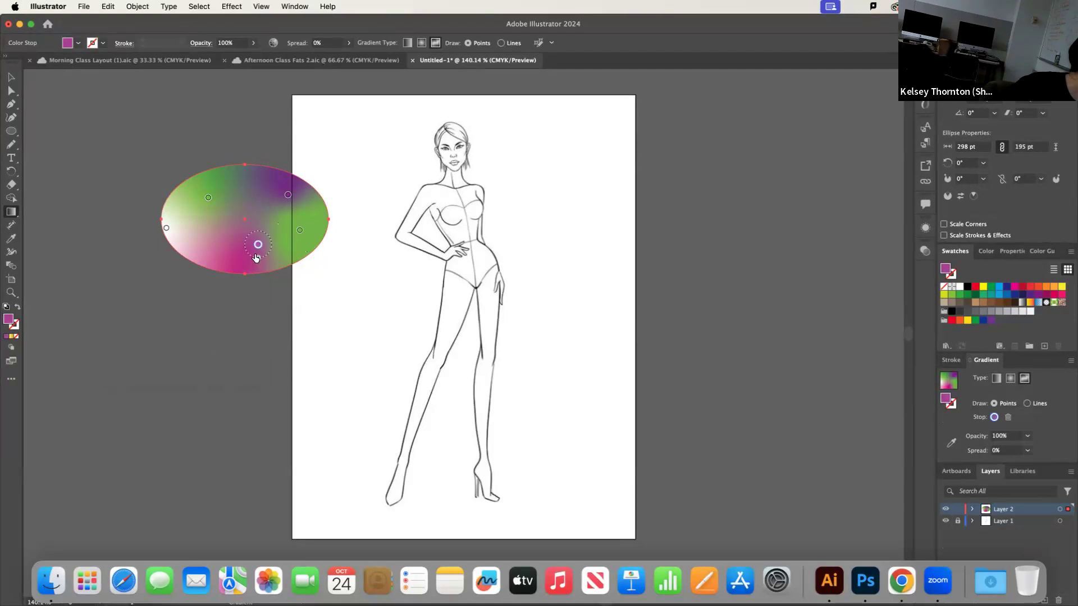
{"action": "left_click_drag", "start_coordinate": [258, 245], "coordinate": [234, 245]}
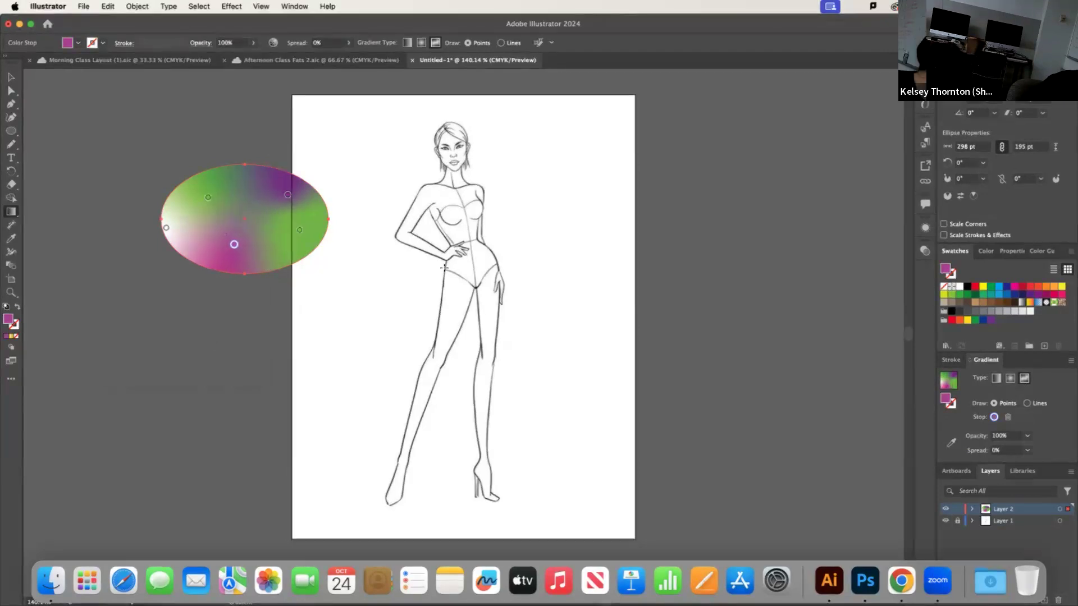
Delete the gradient-filled ellipse overlapping the artboard's left edge
{"action": "left_click", "coordinate": [10, 76]}
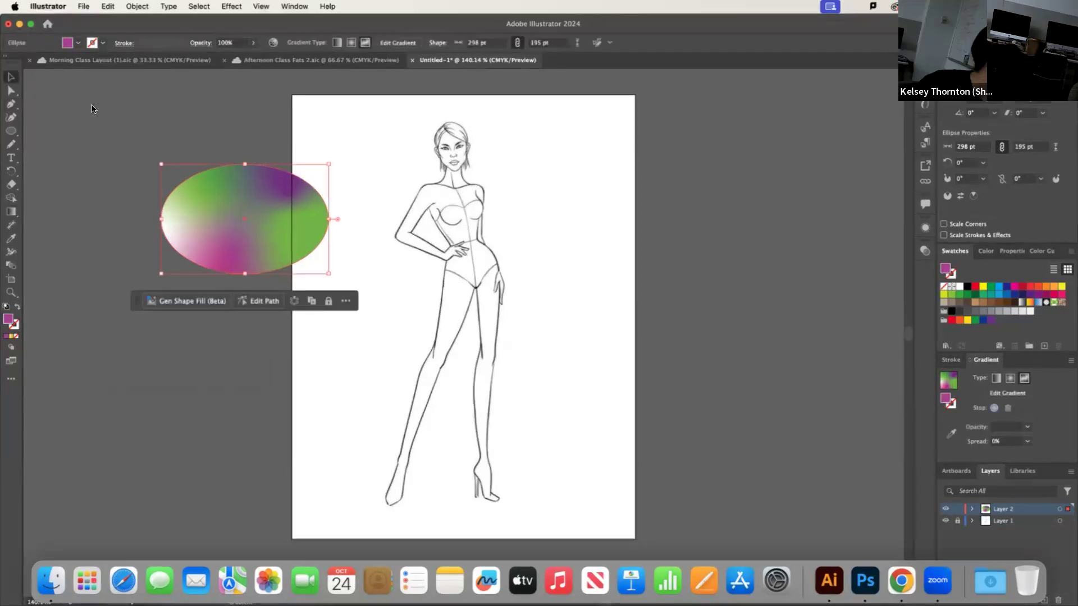
{"action": "key", "text": "Delete"}
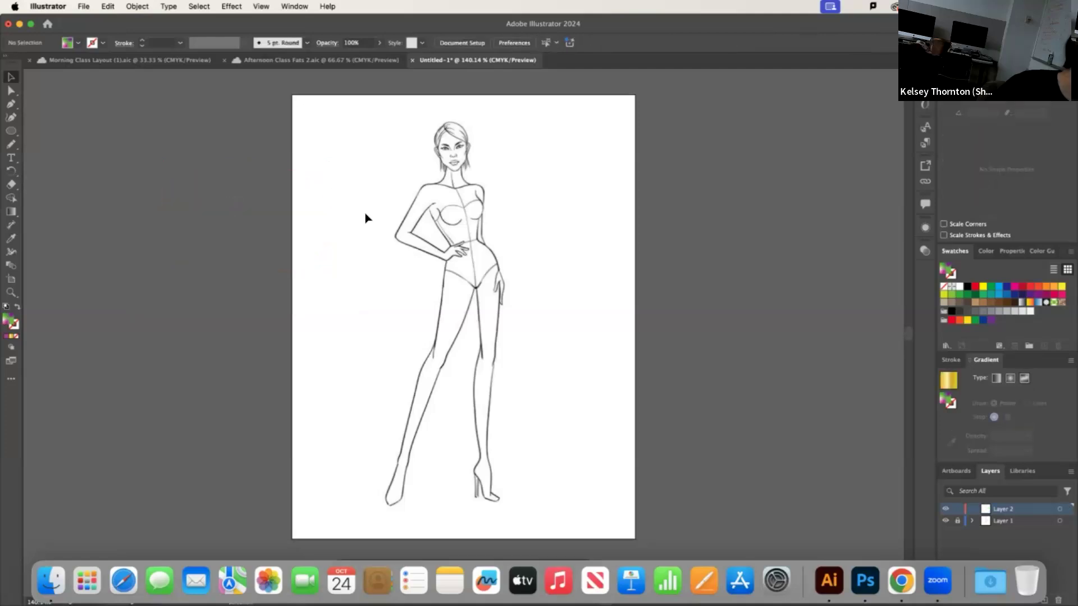
Draw a closed trouser-leg shape with the Pen tool over the figure's left-hand leg, from the waist to the ankle and back through the crotch
{"action": "left_click", "coordinate": [11, 104]}
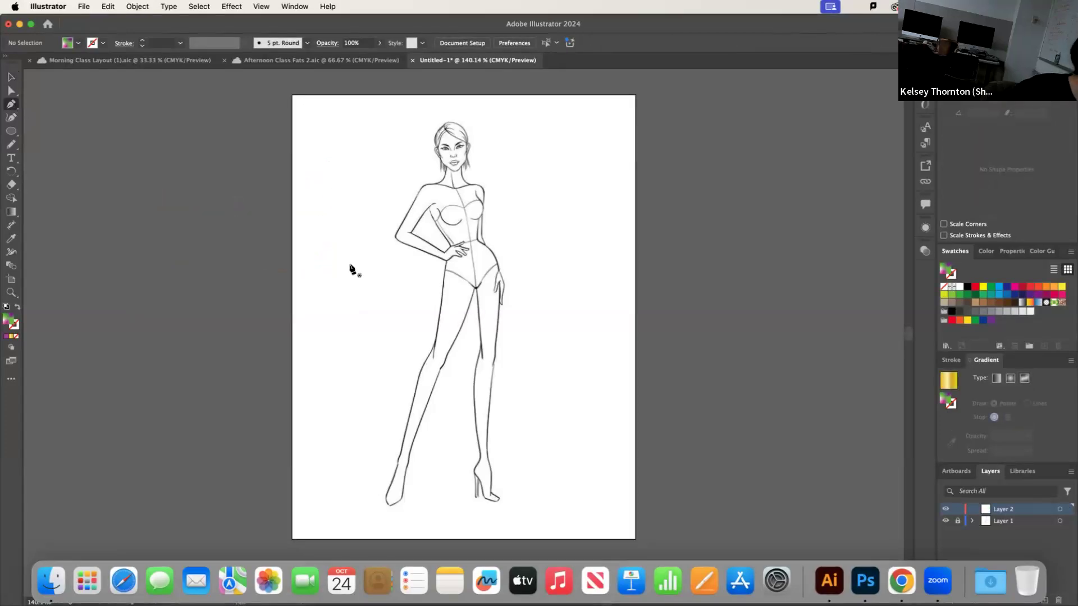
{"action": "left_click", "coordinate": [470, 242]}
{"action": "left_click", "coordinate": [448, 248]}
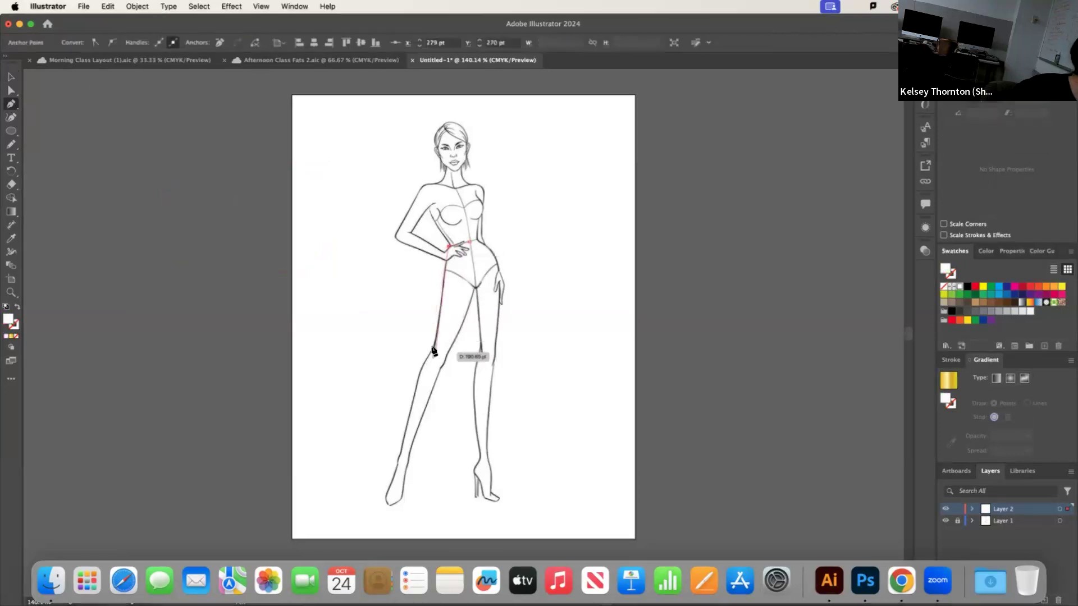
{"action": "left_click_drag", "start_coordinate": [434, 342], "coordinate": [429, 353]}
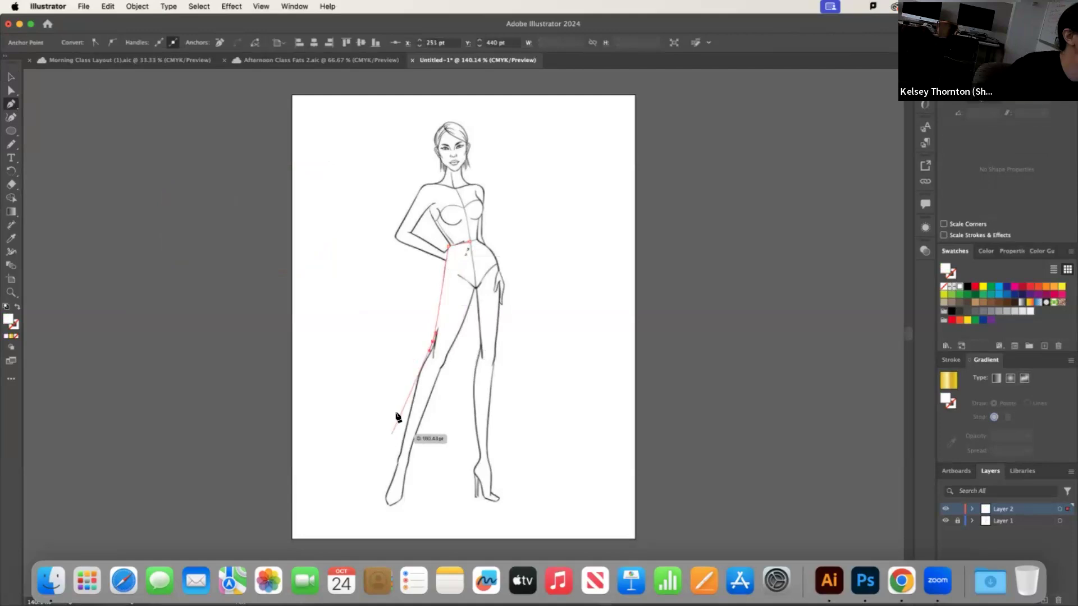
{"action": "left_click_drag", "start_coordinate": [395, 453], "coordinate": [385, 506]}
{"action": "left_click", "coordinate": [395, 453]}
{"action": "left_click", "coordinate": [410, 459]}
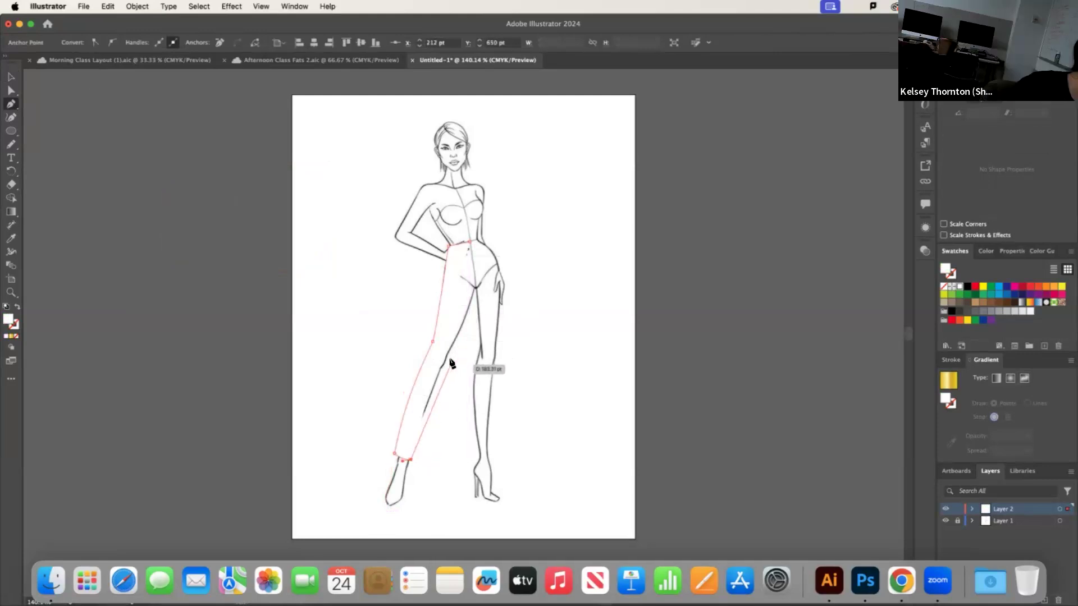
{"action": "left_click", "coordinate": [454, 340]}
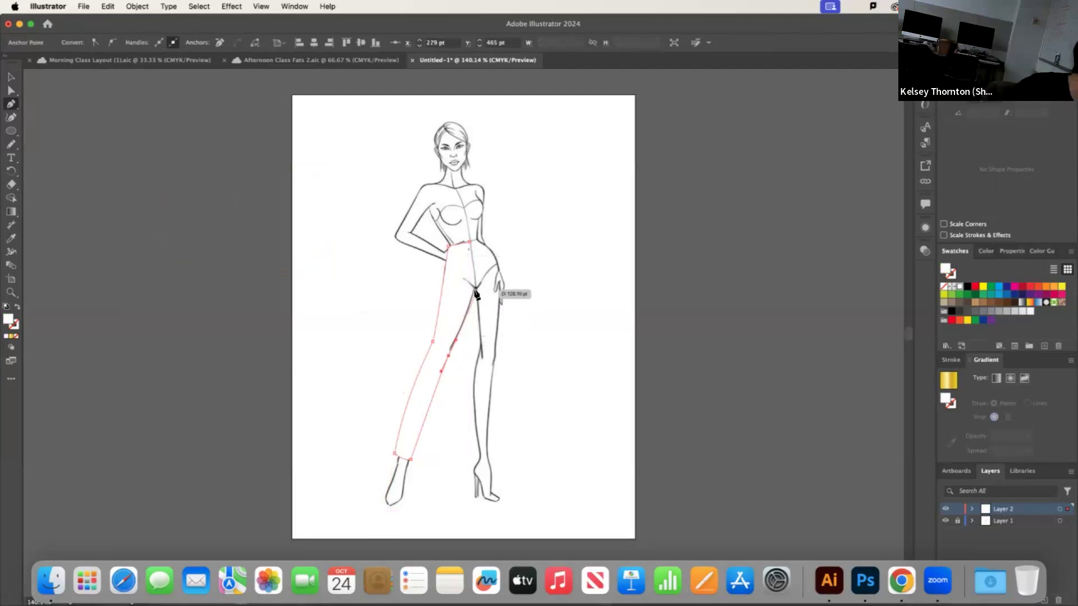
{"action": "left_click", "coordinate": [476, 287]}
{"action": "left_click", "coordinate": [469, 241]}
Trace the second trouser leg with the Pen tool from the centre waist around the hip, down to the ankle and up to the inner knee
{"action": "left_click_drag", "start_coordinate": [470, 241], "coordinate": [503, 284]}
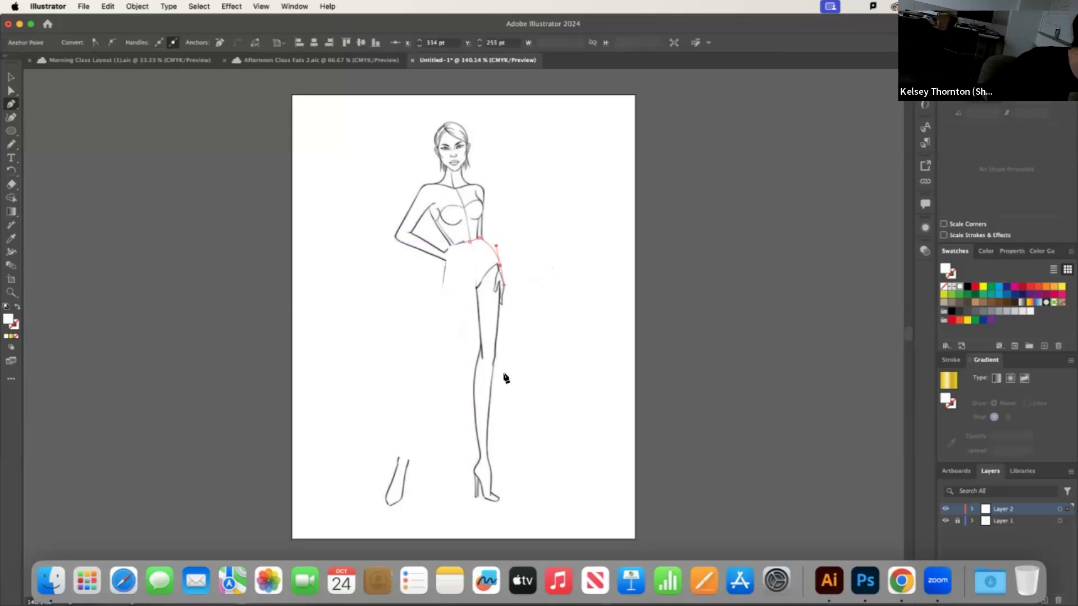
{"action": "left_click", "coordinate": [488, 453]}
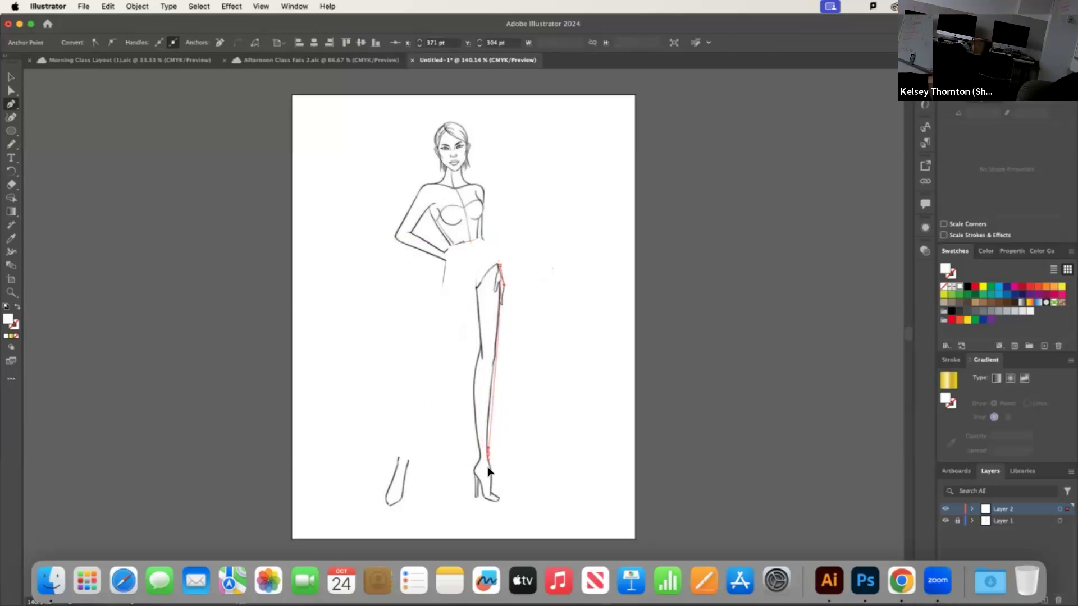
{"action": "left_click_drag", "start_coordinate": [490, 467], "coordinate": [489, 468]}
{"action": "left_click", "coordinate": [488, 454]}
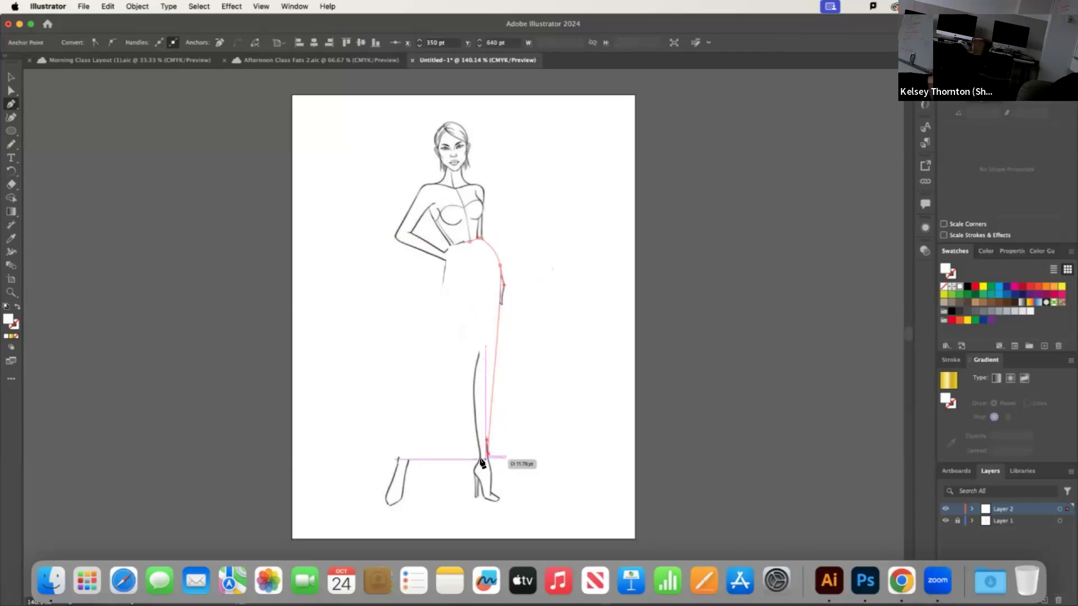
{"action": "left_click", "coordinate": [475, 454]}
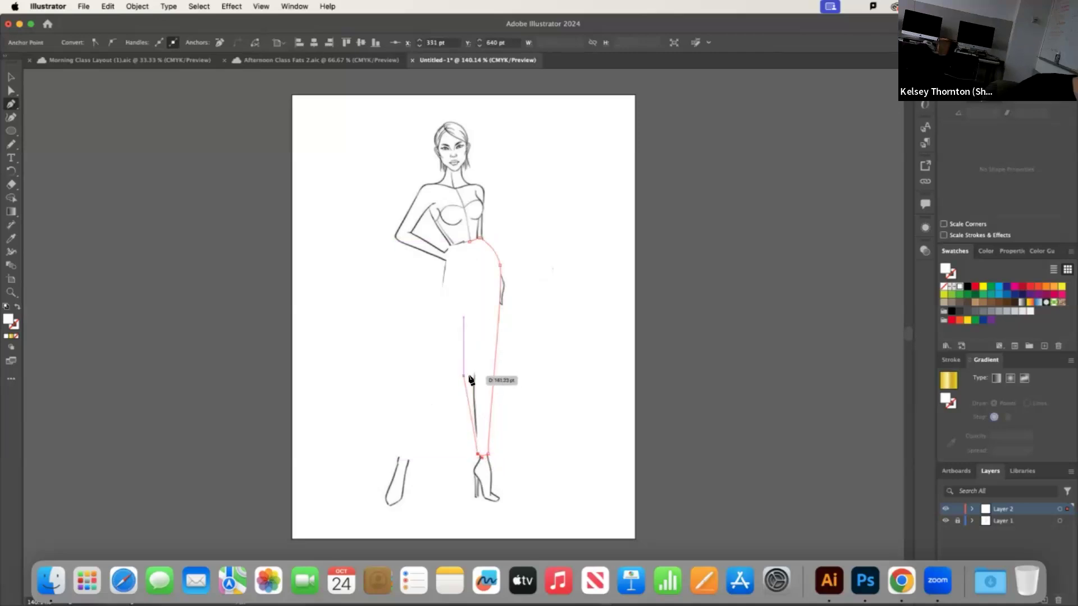
{"action": "left_click_drag", "start_coordinate": [470, 377], "coordinate": [470, 358]}
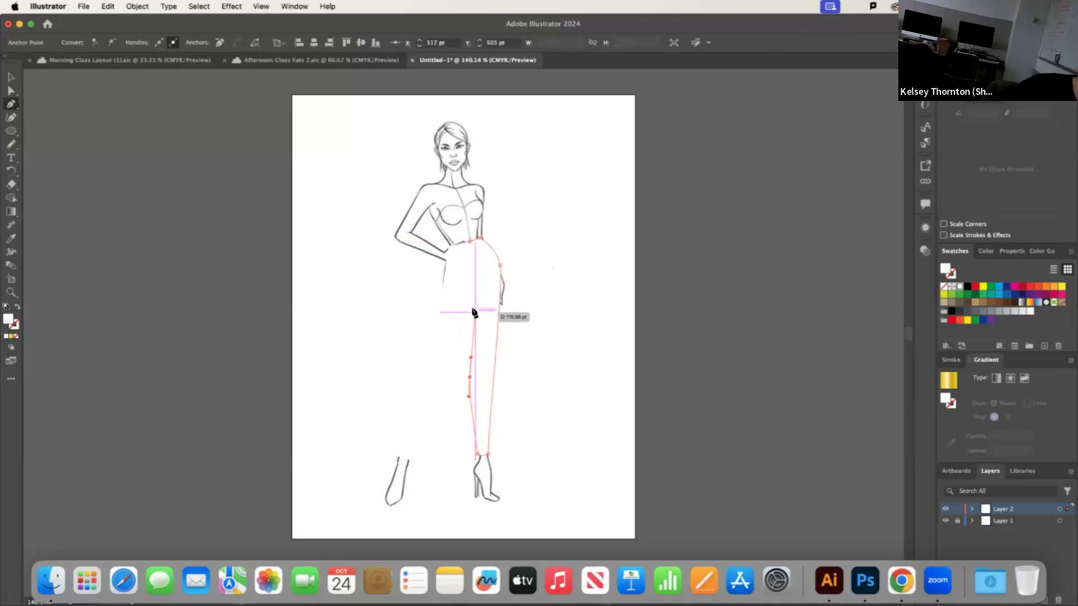
Apply the default white fill and black stroke to both trouser-leg shapes
{"action": "left_click", "coordinate": [6, 307]}
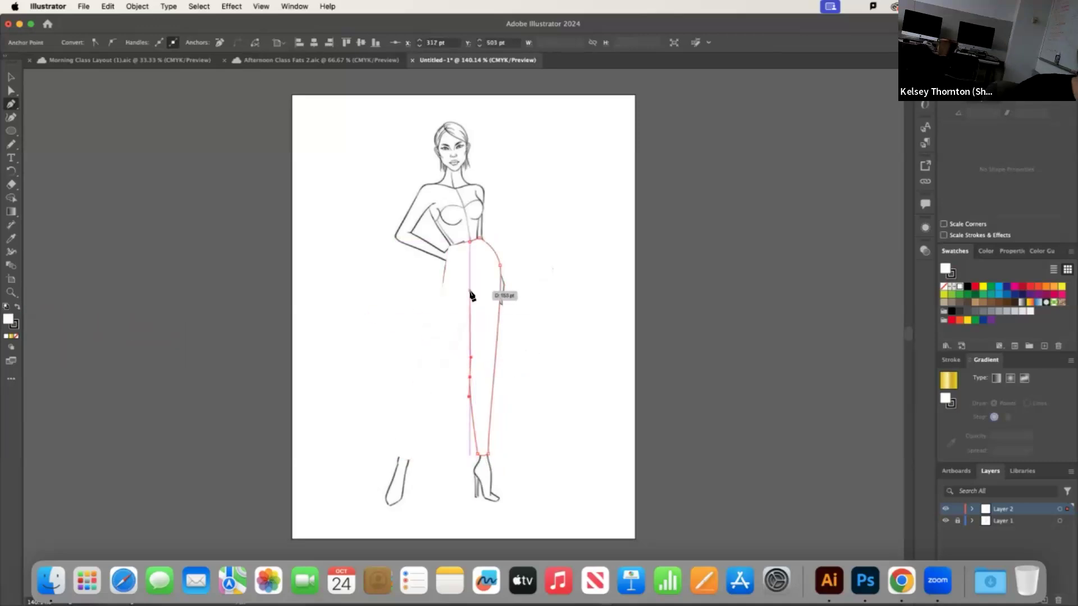
{"action": "key", "text": "Escape"}
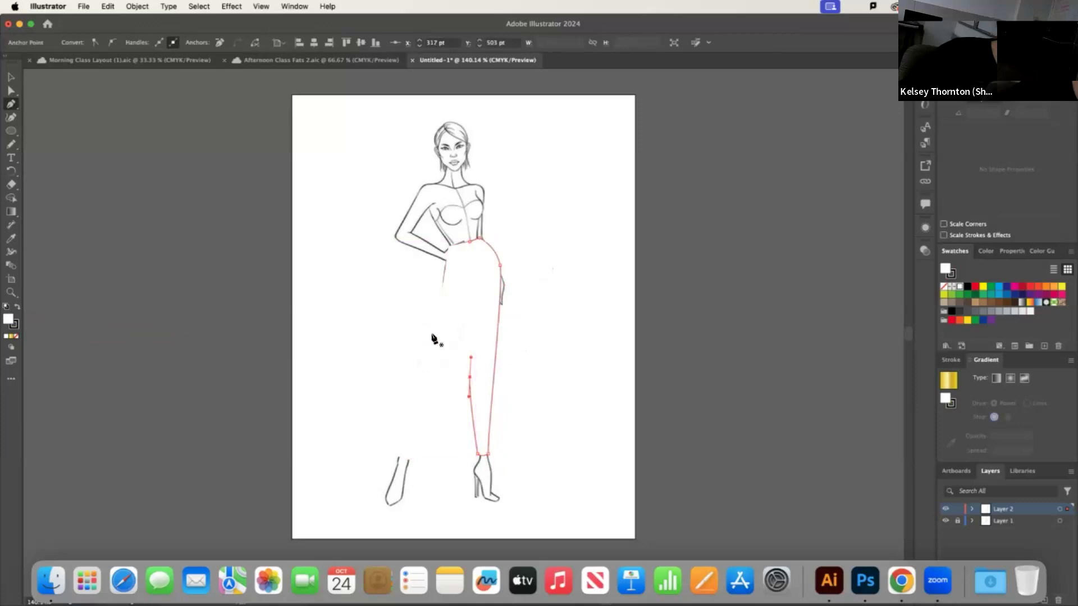
{"action": "left_click", "coordinate": [11, 77]}
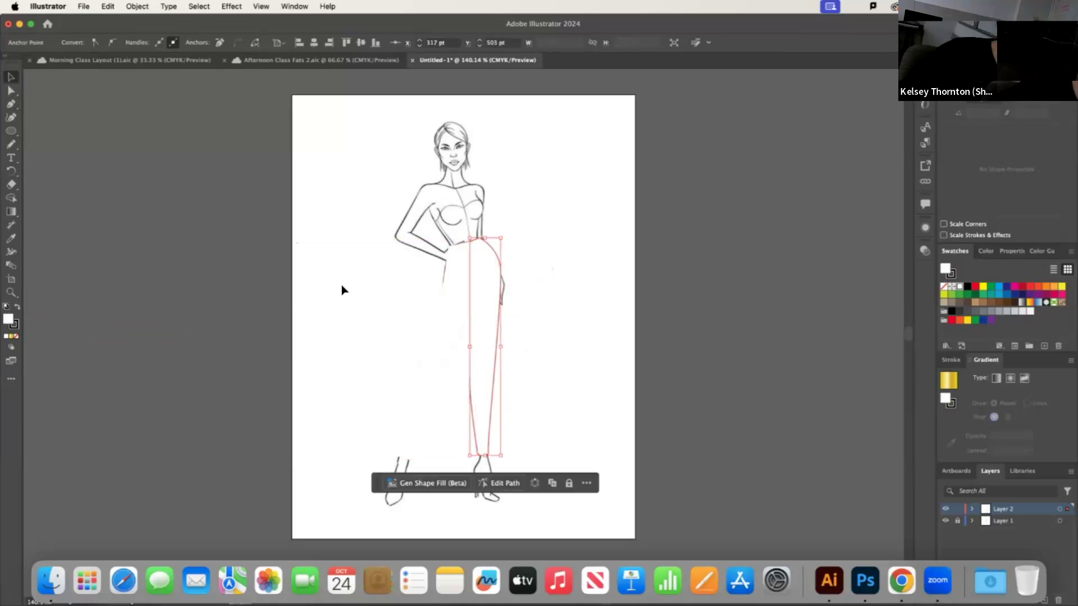
{"action": "left_click", "coordinate": [343, 288]}
{"action": "left_click", "coordinate": [449, 299]}
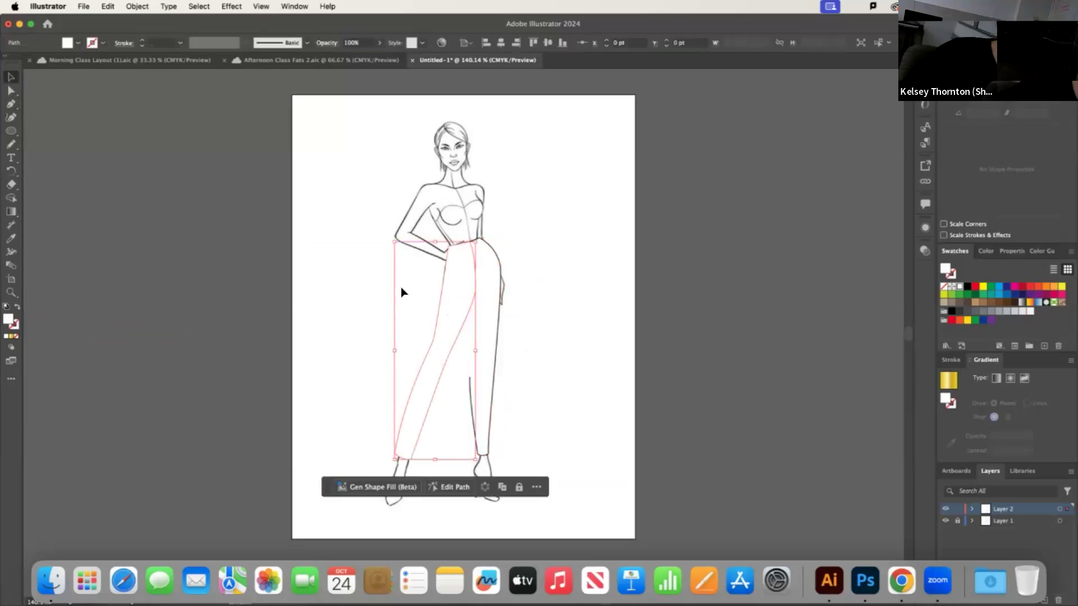
{"action": "left_click", "coordinate": [5, 308]}
{"action": "left_click", "coordinate": [213, 278]}
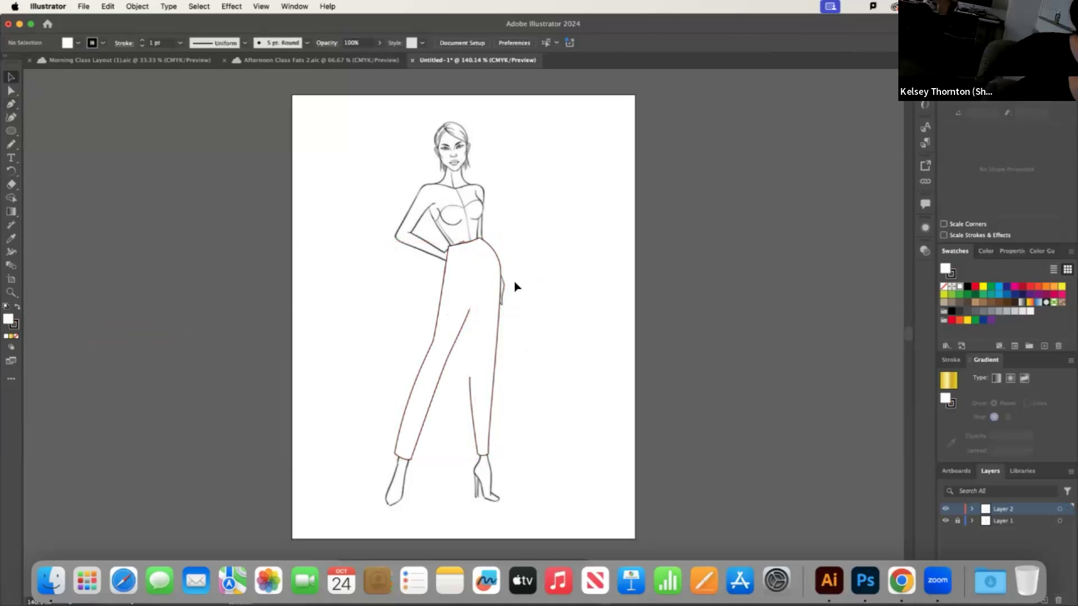
Send the right-hand trouser-leg shape behind the left-hand one
{"action": "left_click", "coordinate": [482, 294]}
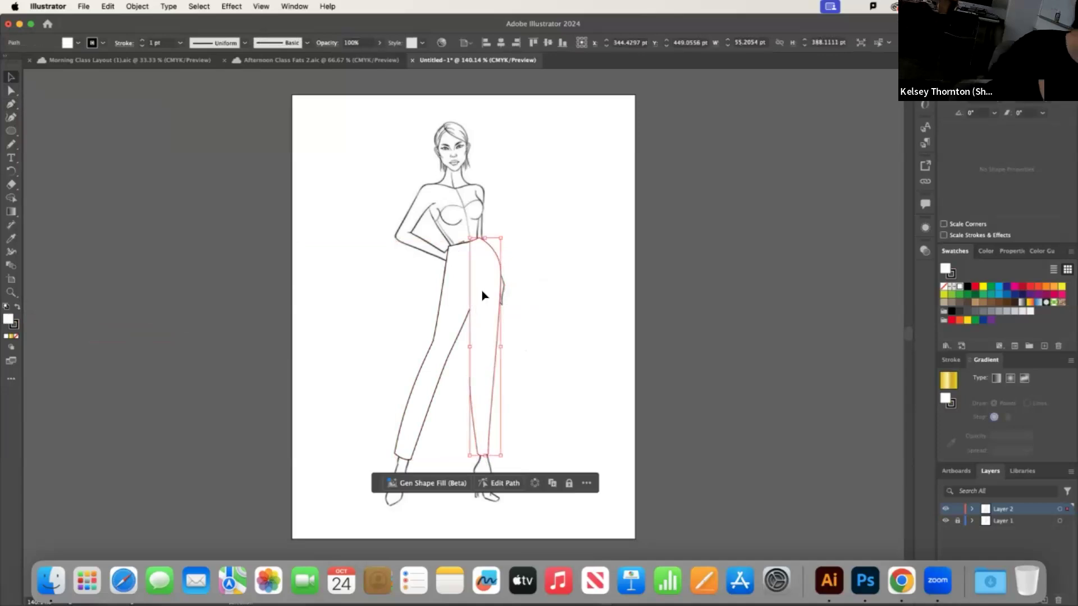
{"action": "right_click", "coordinate": [482, 294]}
{"action": "mouse_move", "coordinate": [522, 501]}
{"action": "left_click", "coordinate": [651, 531]}
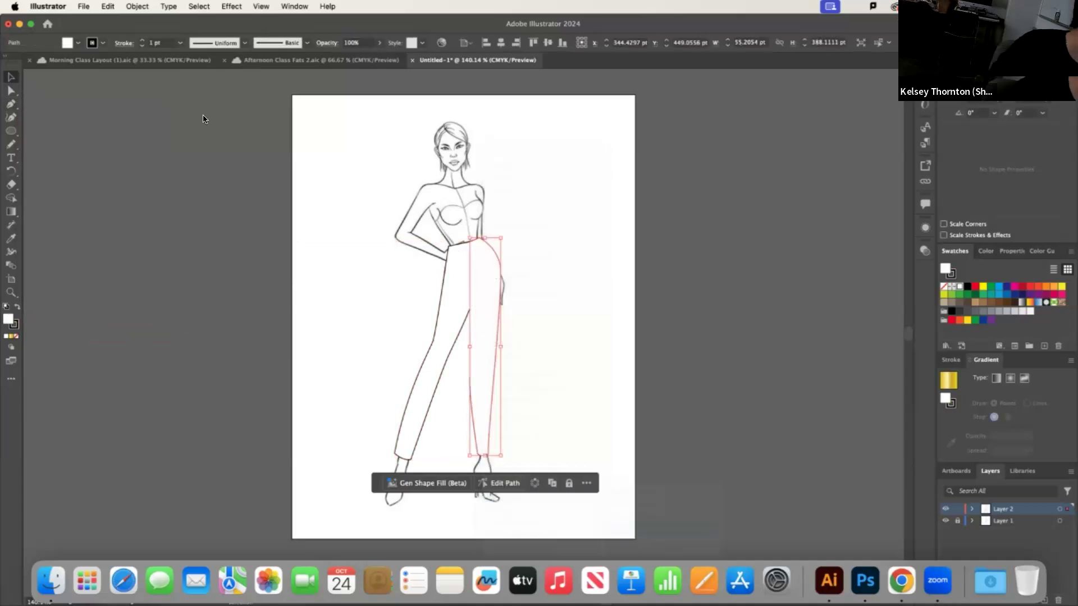
Continue the right-hand leg's open path with the Pen tool from the inner knee through the crotch and close it at the centre waist
{"action": "left_click", "coordinate": [11, 103]}
{"action": "left_click", "coordinate": [470, 378]}
{"action": "left_click_drag", "start_coordinate": [476, 292], "coordinate": [220, 220]}
{"action": "key", "text": "v"}
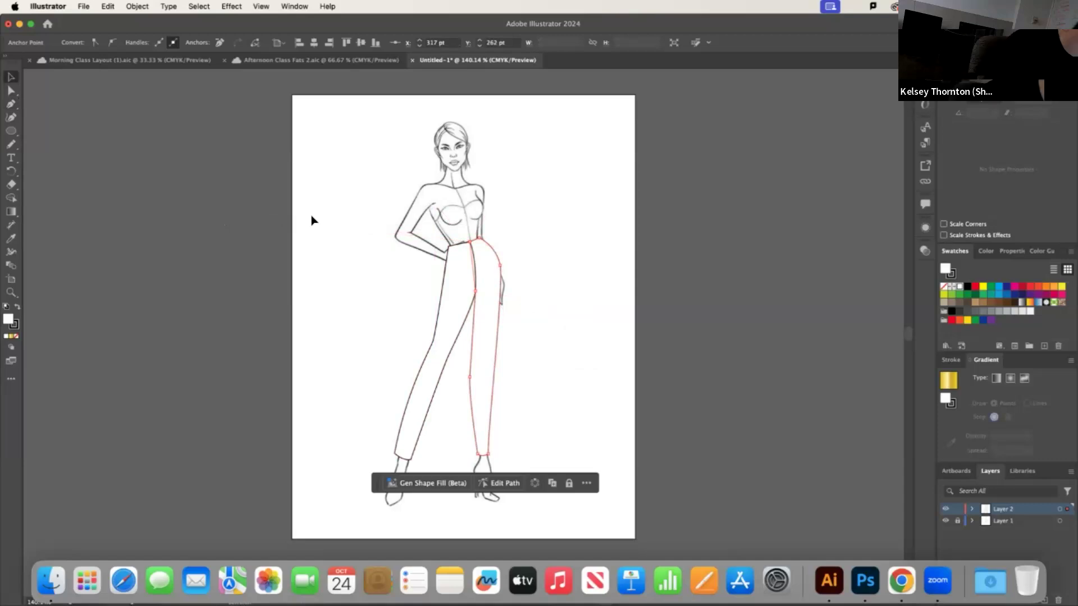
{"action": "left_click", "coordinate": [550, 261]}
{"action": "left_click", "coordinate": [474, 290]}
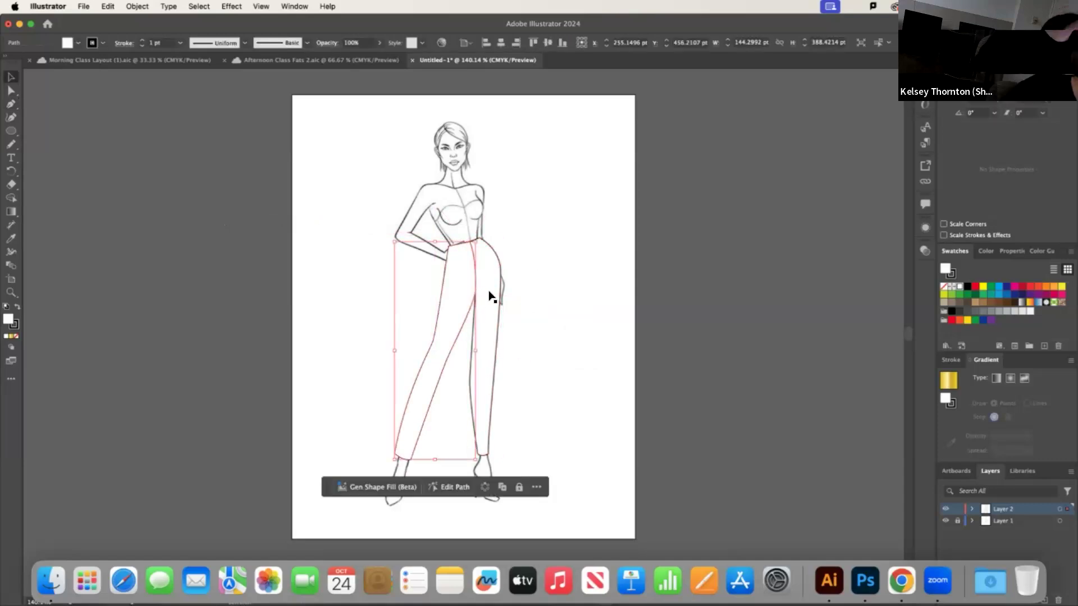
{"action": "left_click", "coordinate": [489, 296]}
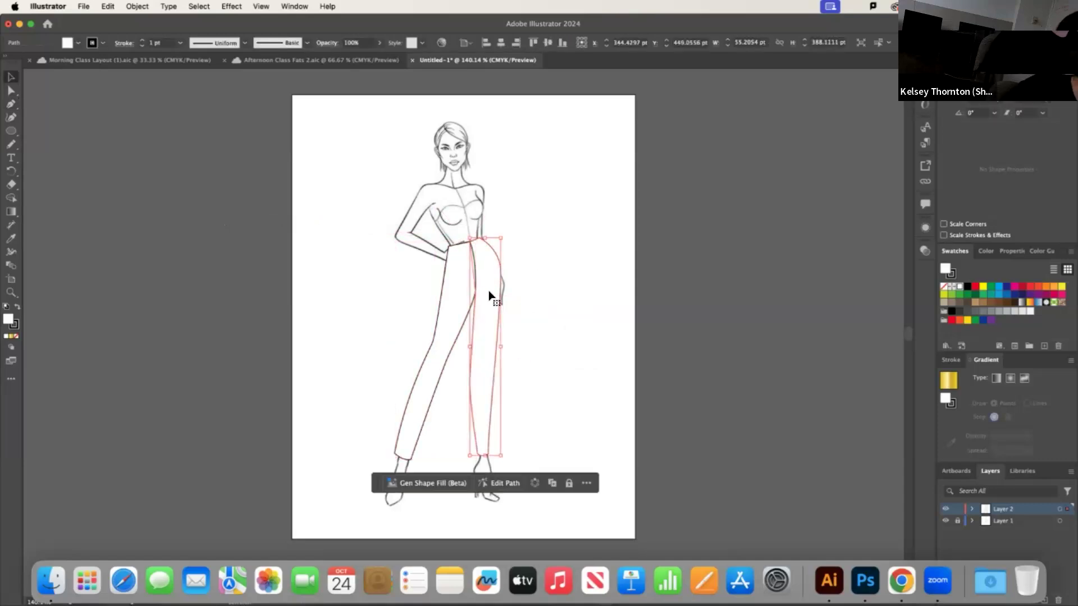
{"action": "left_click", "coordinate": [466, 304]}
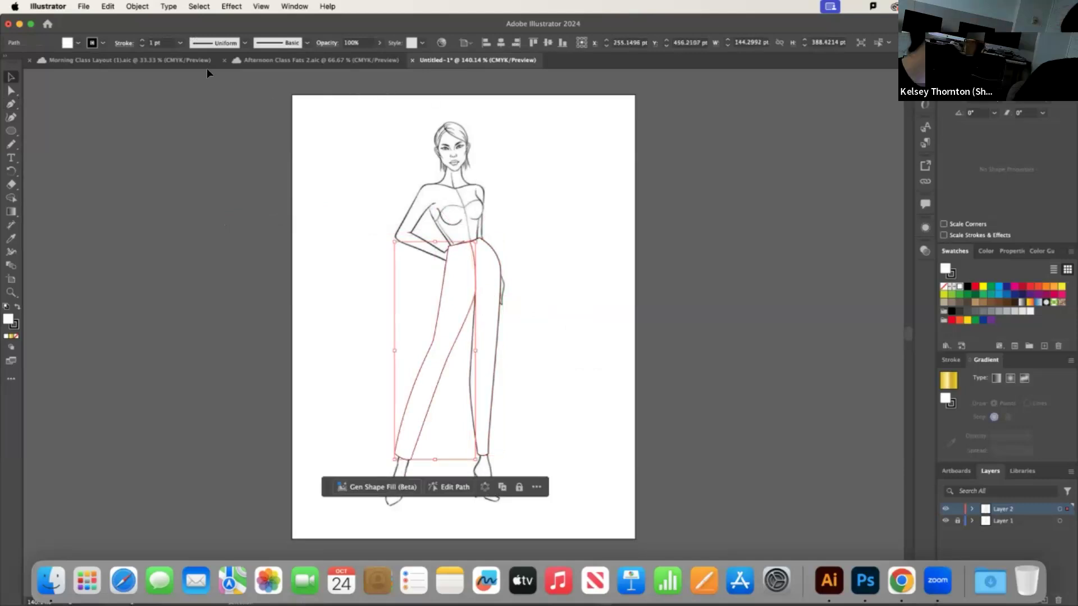
Copy the right-hand denim skirt from the Morning Class Layout document into the Untitled-1 document and place it to the right of the figure
{"action": "left_click", "coordinate": [148, 62]}
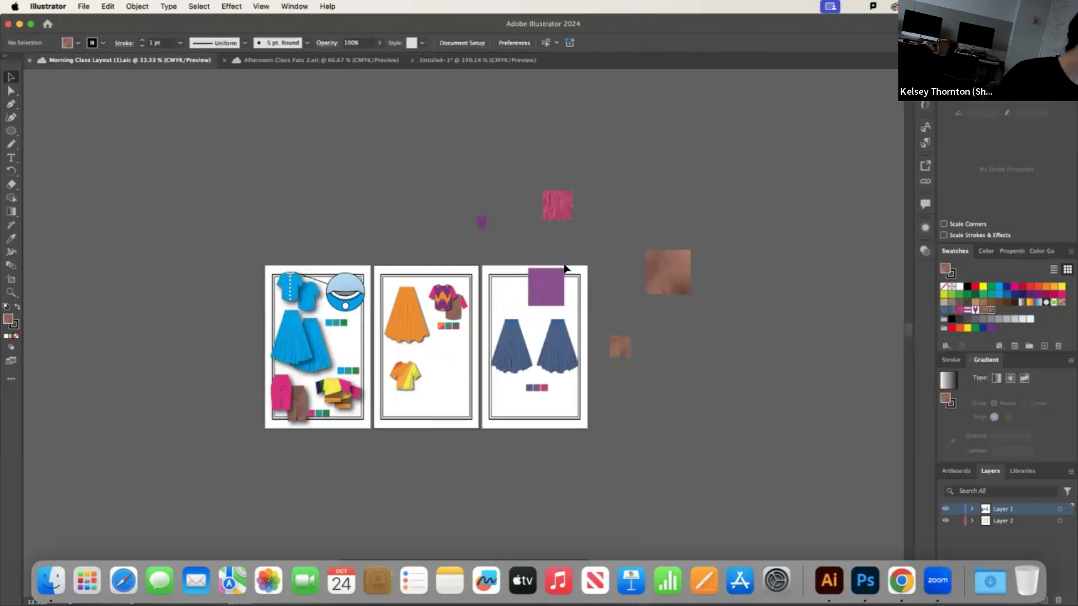
{"action": "left_click", "coordinate": [569, 332]}
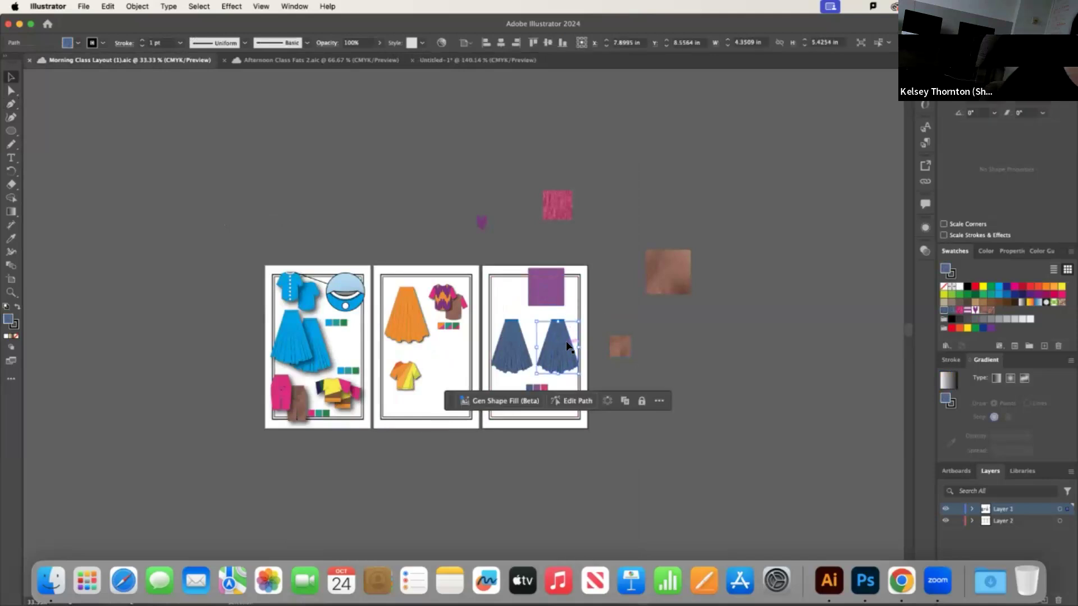
{"action": "left_click", "coordinate": [449, 60]}
{"action": "key", "text": "cmd+v"}
{"action": "left_click_drag", "start_coordinate": [486, 305], "coordinate": [734, 301]}
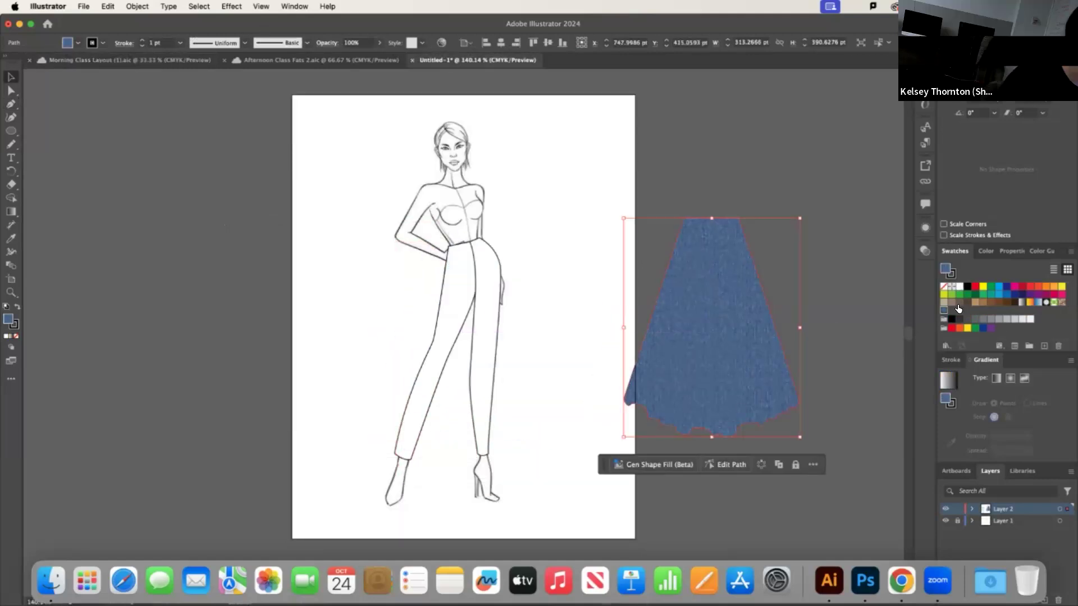
Delete the pasted denim skirt beside the figure
{"action": "left_click", "coordinate": [855, 247]}
{"action": "left_click", "coordinate": [748, 333]}
{"action": "key", "text": "Delete"}
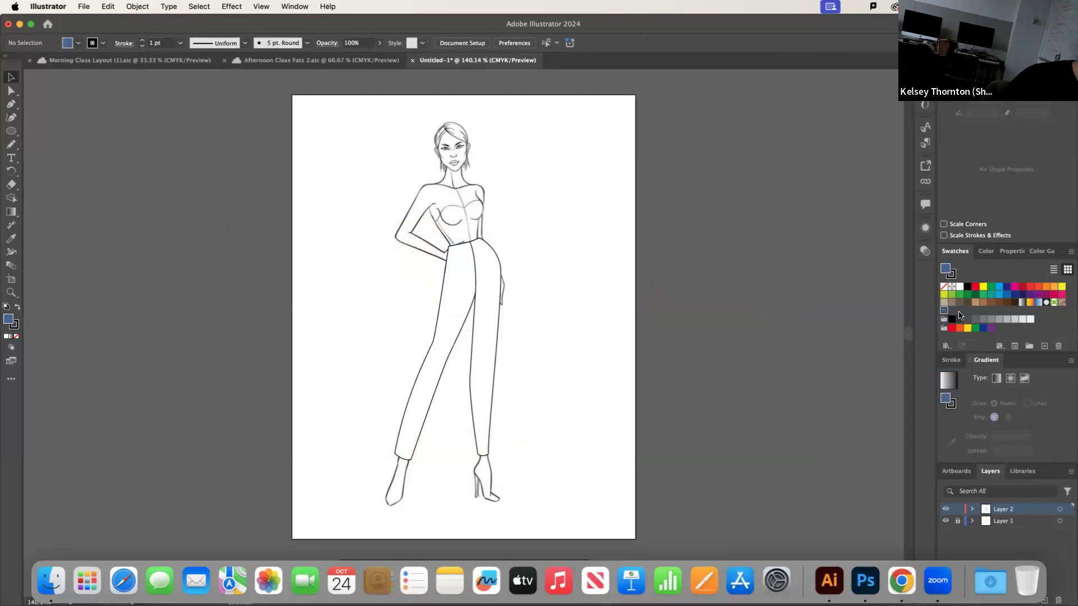
Fill both trouser-leg shapes with the denim pattern swatch and deselect them
{"action": "left_click", "coordinate": [455, 287]}
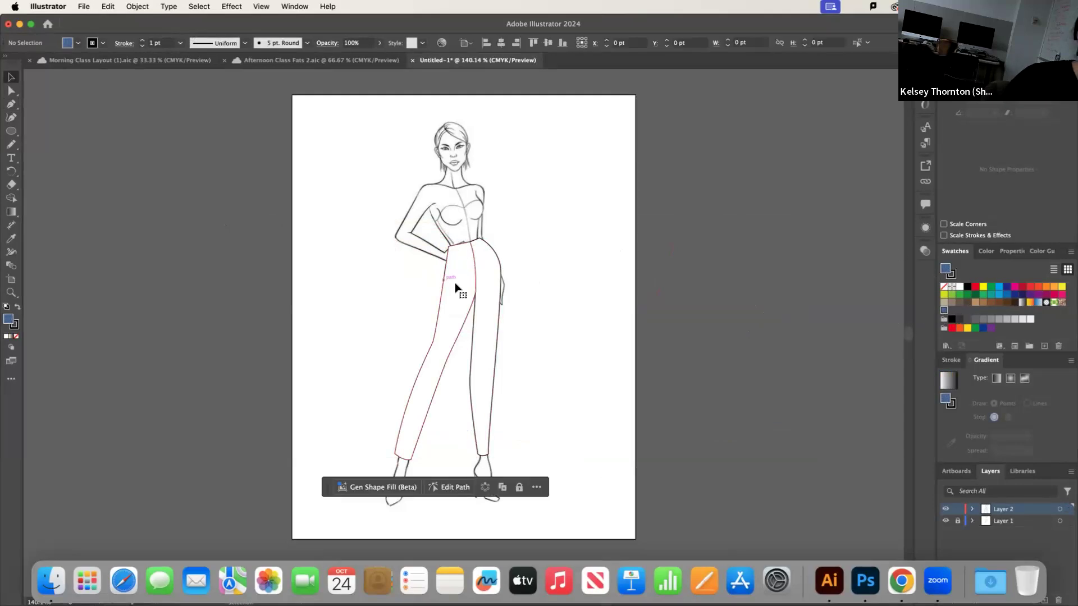
{"action": "left_click", "coordinate": [945, 311]}
{"action": "left_click", "coordinate": [498, 288]}
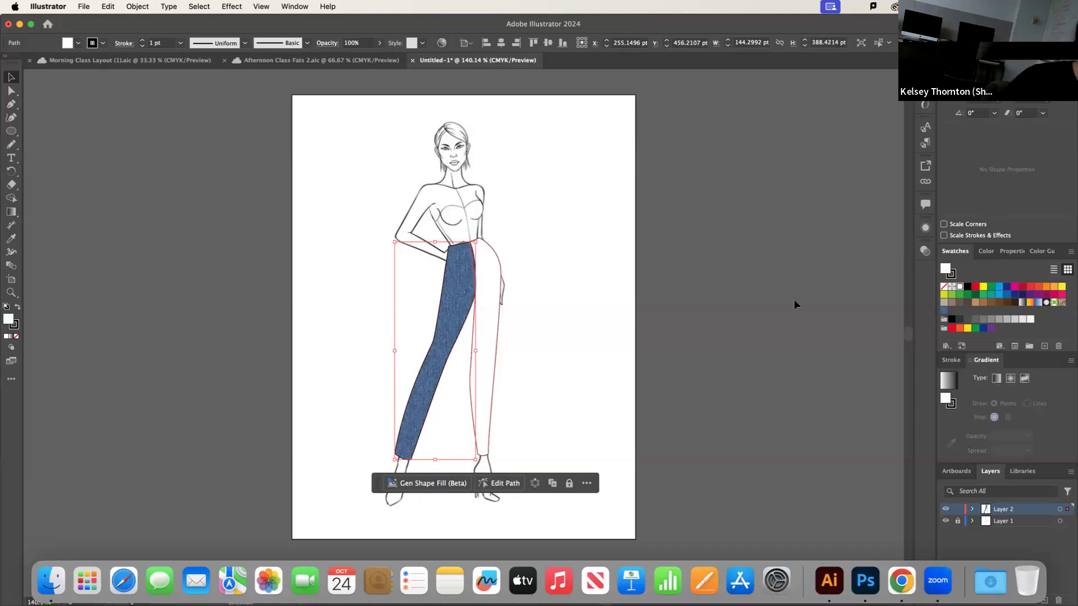
{"action": "left_click", "coordinate": [945, 311]}
{"action": "left_click", "coordinate": [457, 262]}
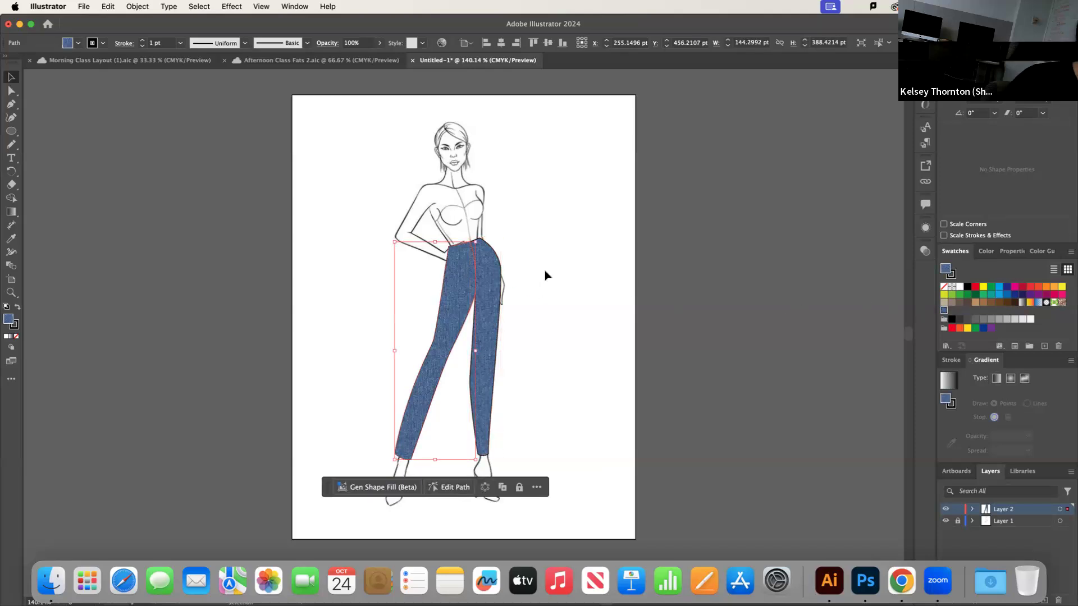
{"action": "left_click", "coordinate": [550, 275]}
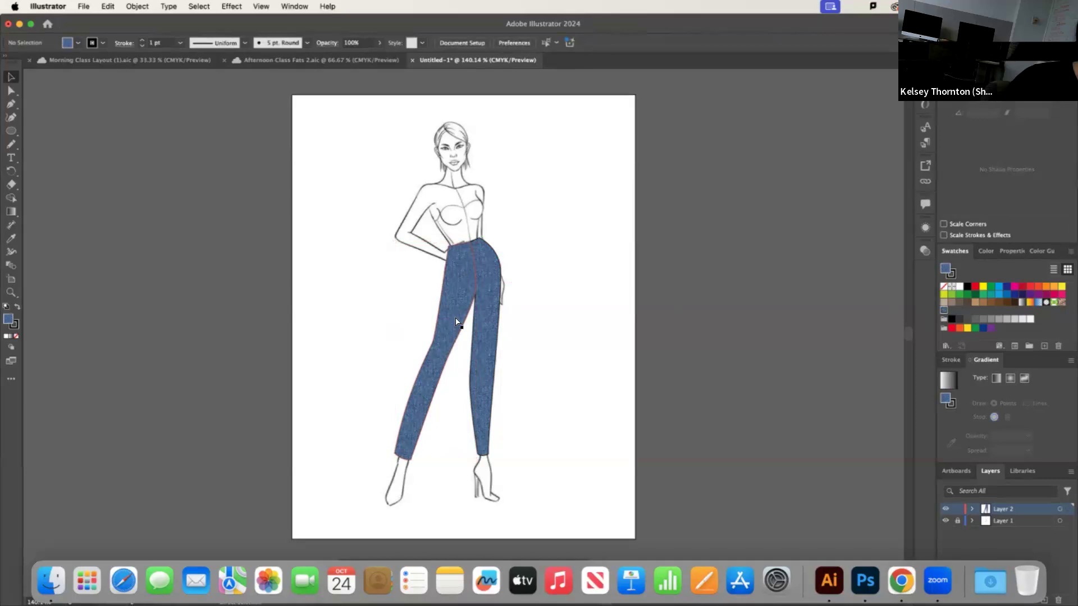
Start a Rotate transform on the left-hand trouser leg that affects only its pattern, with Transform Objects turned off
{"action": "scroll", "coordinate": [456, 322], "scroll_direction": "up", "scroll_amount": 3}
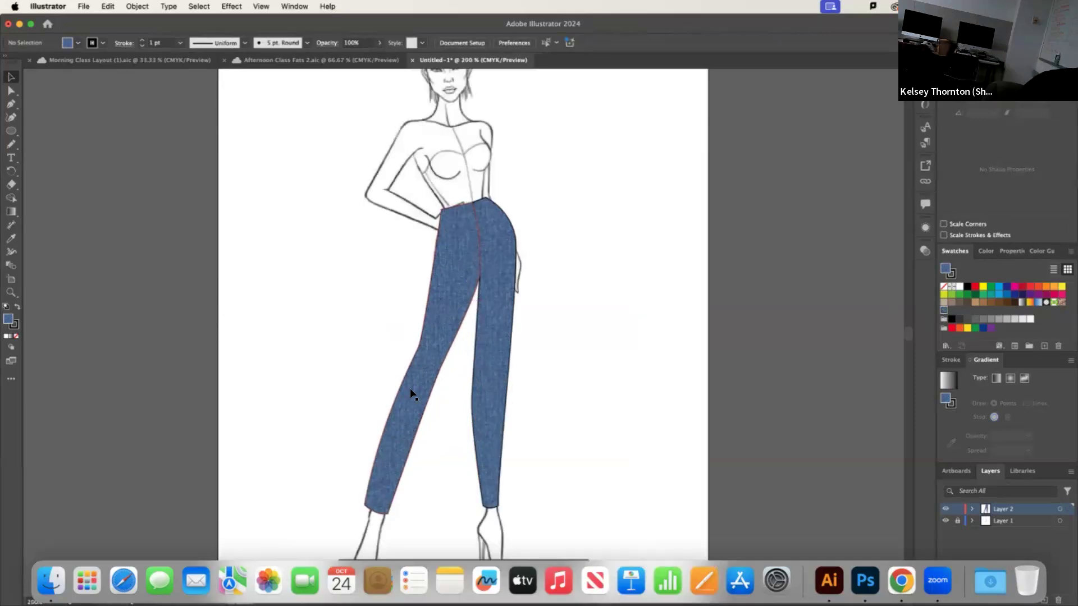
{"action": "right_click", "coordinate": [434, 298]}
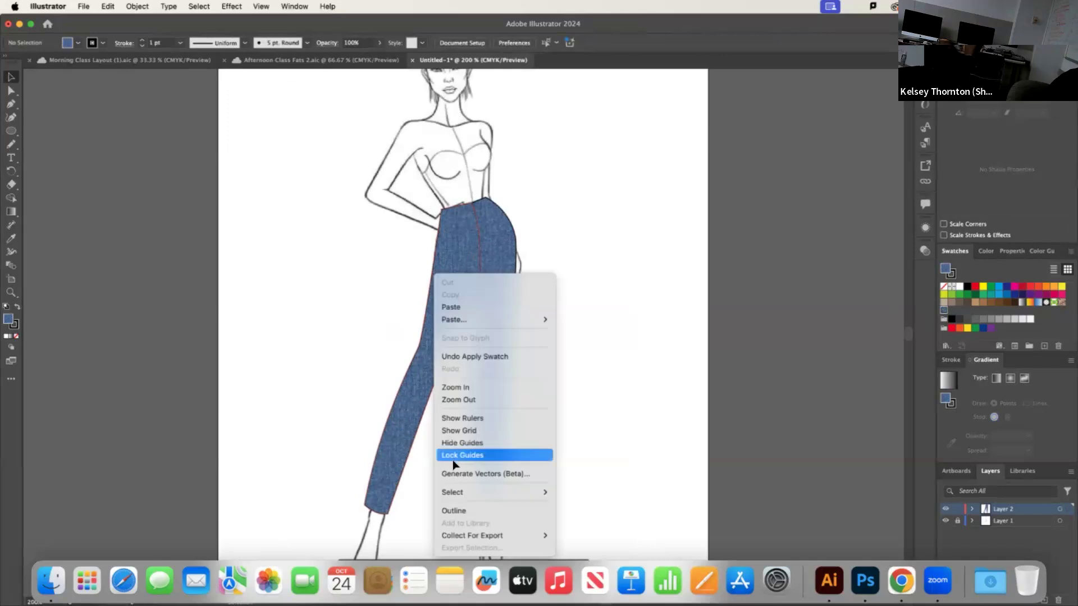
{"action": "left_click", "coordinate": [596, 331]}
{"action": "left_click", "coordinate": [454, 305]}
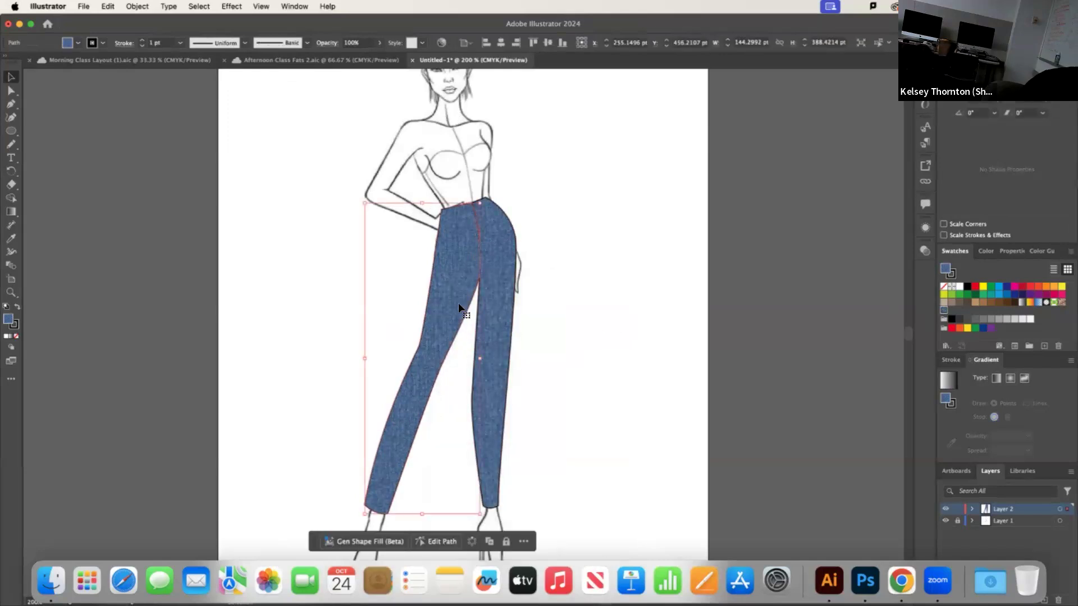
{"action": "right_click", "coordinate": [444, 302]}
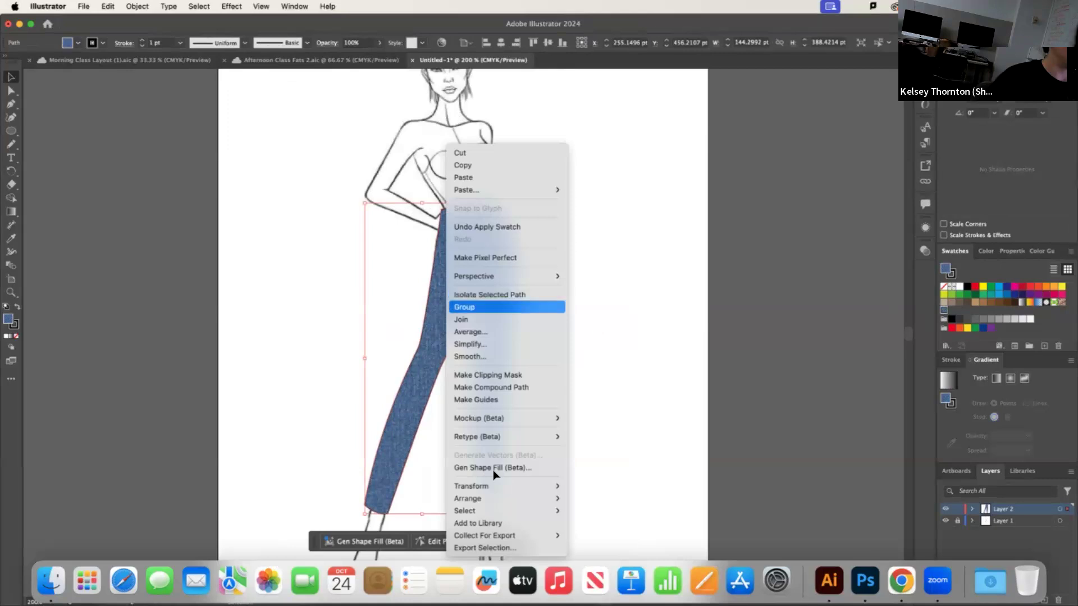
{"action": "mouse_move", "coordinate": [487, 498]}
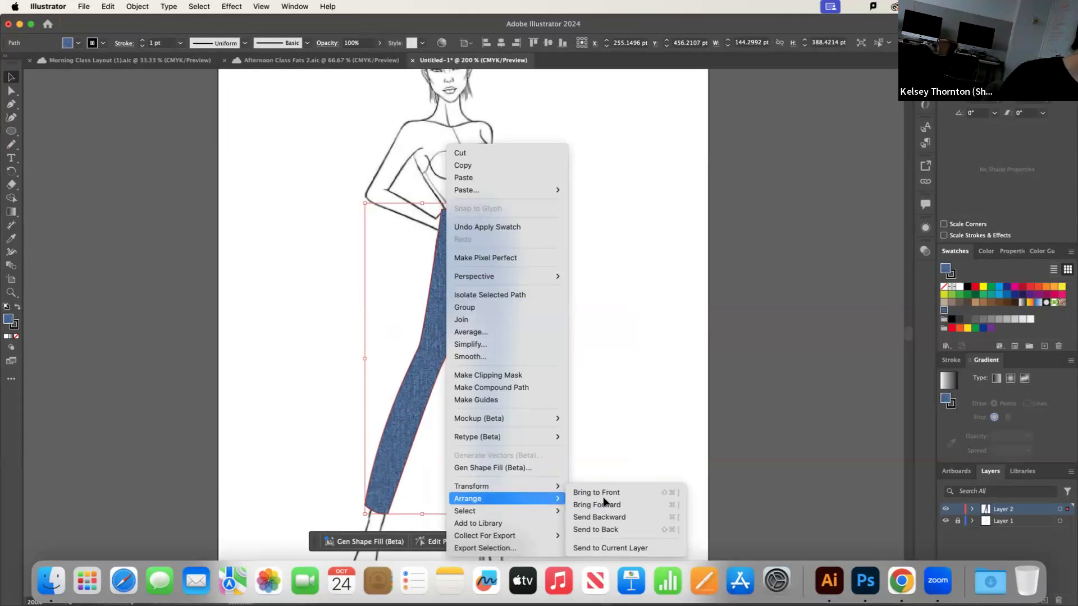
{"action": "mouse_move", "coordinate": [531, 486]}
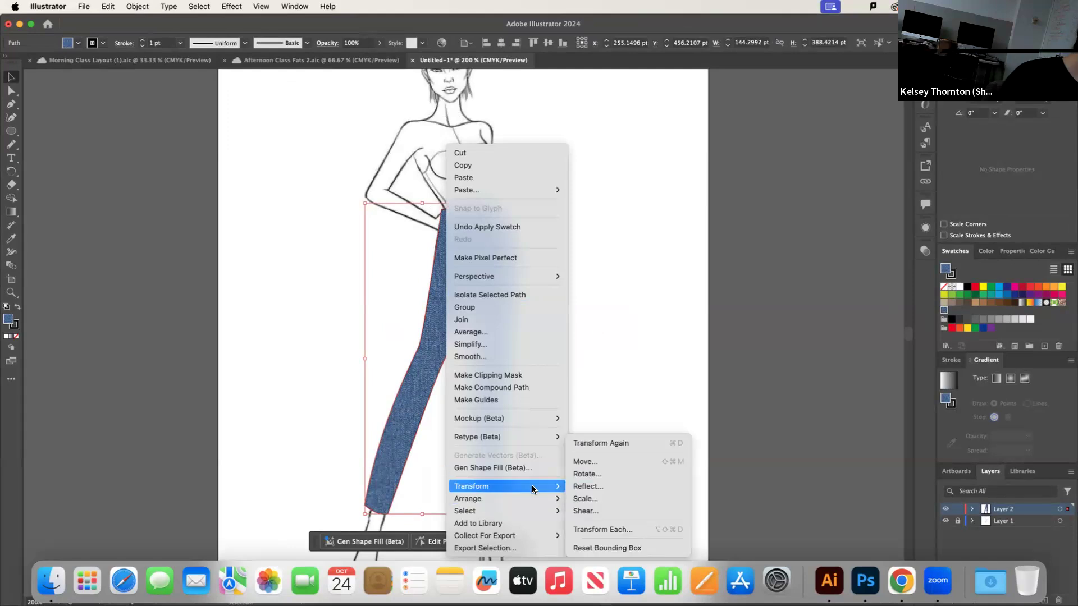
{"action": "left_click", "coordinate": [591, 473]}
{"action": "left_click_drag", "start_coordinate": [539, 223], "coordinate": [689, 188]}
{"action": "left_click", "coordinate": [675, 252]}
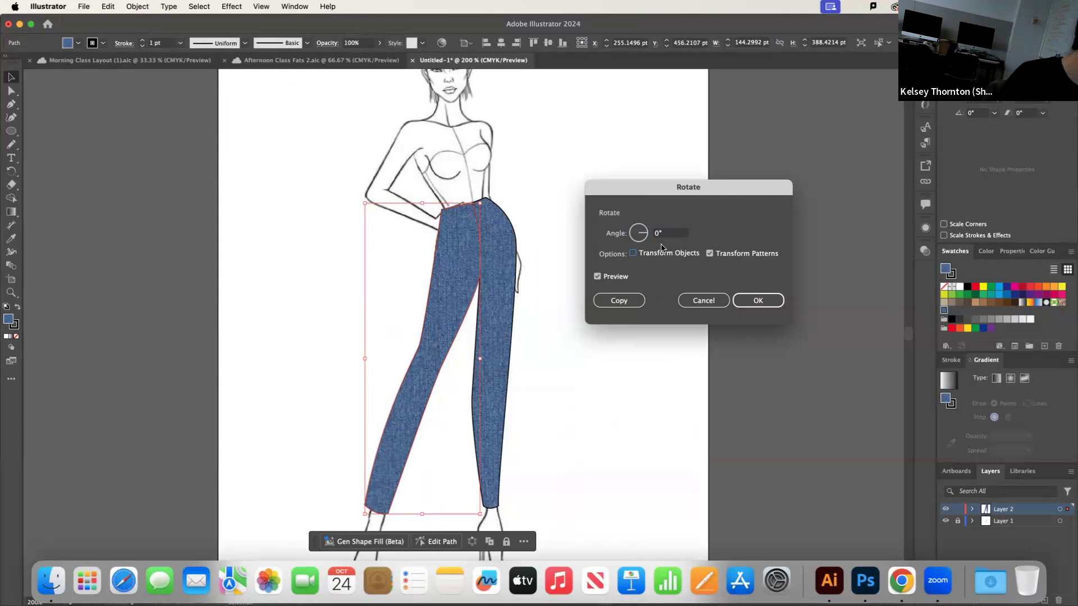
Rotate the left-hand leg's denim pattern by -19° and deselect the leg
{"action": "left_click", "coordinate": [670, 233]}
{"action": "key", "text": "Down"}
{"action": "key", "text": "Down"}
{"action": "key", "text": "Down"}
{"action": "key", "text": "Down"}
{"action": "key", "text": "Down"}
{"action": "key", "text": "Down"}
{"action": "key", "text": "Down"}
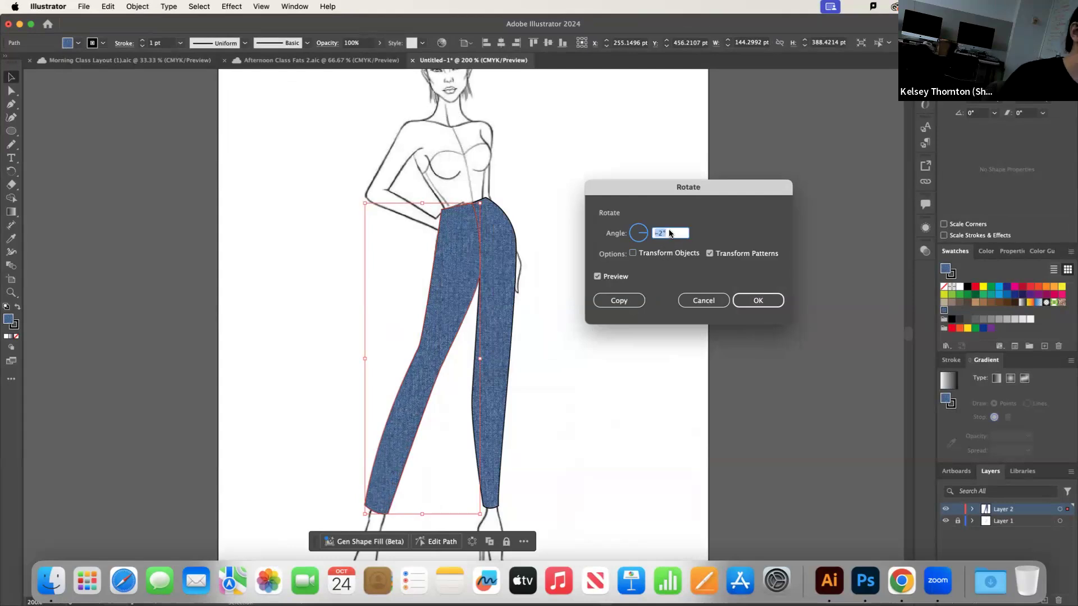
{"action": "key", "text": "Down"}
{"action": "key", "text": "Down"}
{"action": "key", "text": "Down"}
{"action": "key", "text": "Down"}
{"action": "key", "text": "Down"}
{"action": "key", "text": "Down"}
{"action": "key", "text": "Down"}
{"action": "key", "text": "Down"}
{"action": "key", "text": "Down"}
{"action": "key", "text": "Down"}
{"action": "key", "text": "Down"}
{"action": "key", "text": "Down"}
{"action": "key", "text": "Down"}
{"action": "key", "text": "Down"}
{"action": "key", "text": "Up"}
{"action": "key", "text": "Up"}
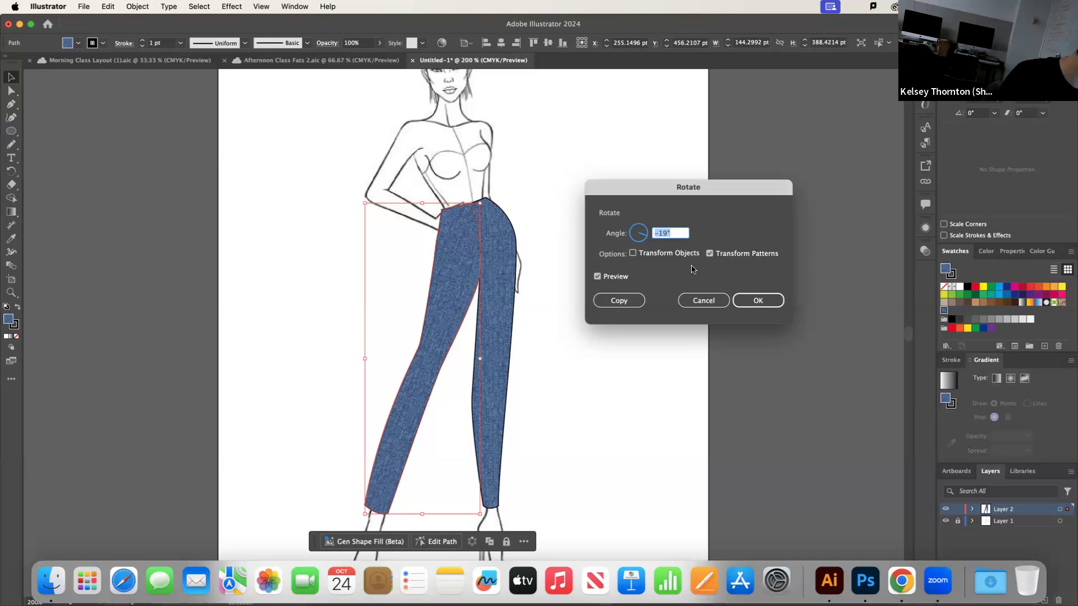
{"action": "left_click", "coordinate": [757, 308]}
{"action": "left_click", "coordinate": [601, 292]}
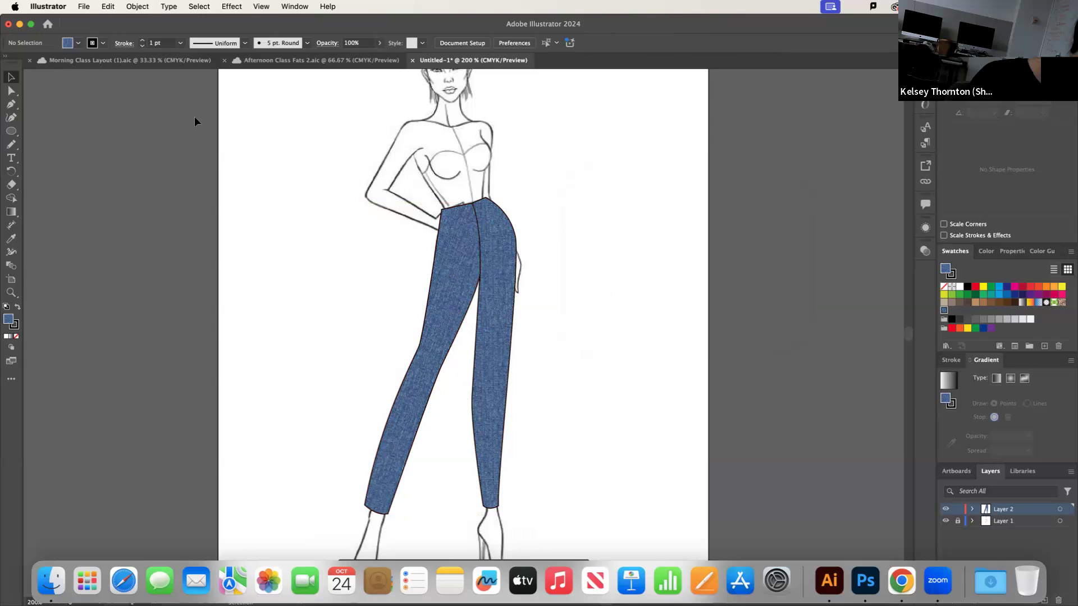
Try moving only the denim pattern inside the right-hand trouser leg, with a horizontal offset of 338 pt
{"action": "left_click", "coordinate": [452, 306]}
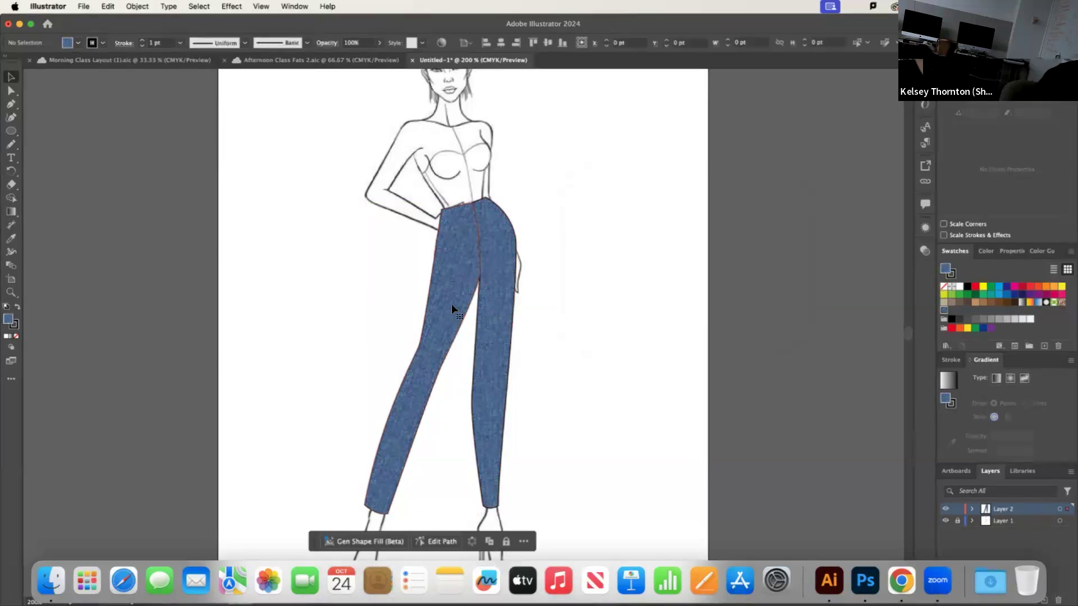
{"action": "left_click", "coordinate": [452, 304]}
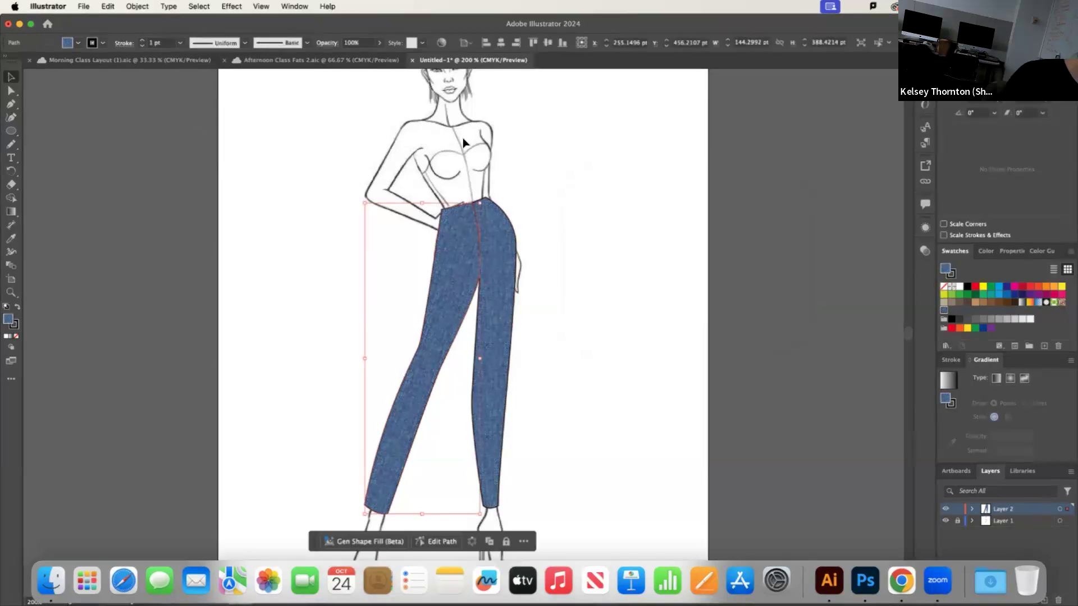
{"action": "left_click", "coordinate": [517, 306]}
{"action": "right_click", "coordinate": [497, 314]}
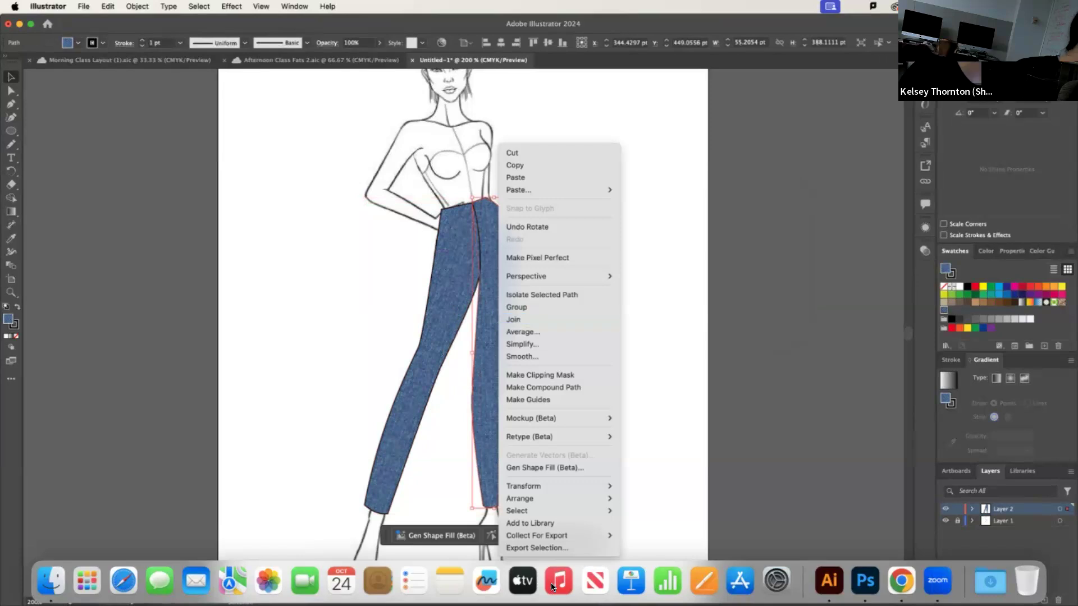
{"action": "mouse_move", "coordinate": [559, 490]}
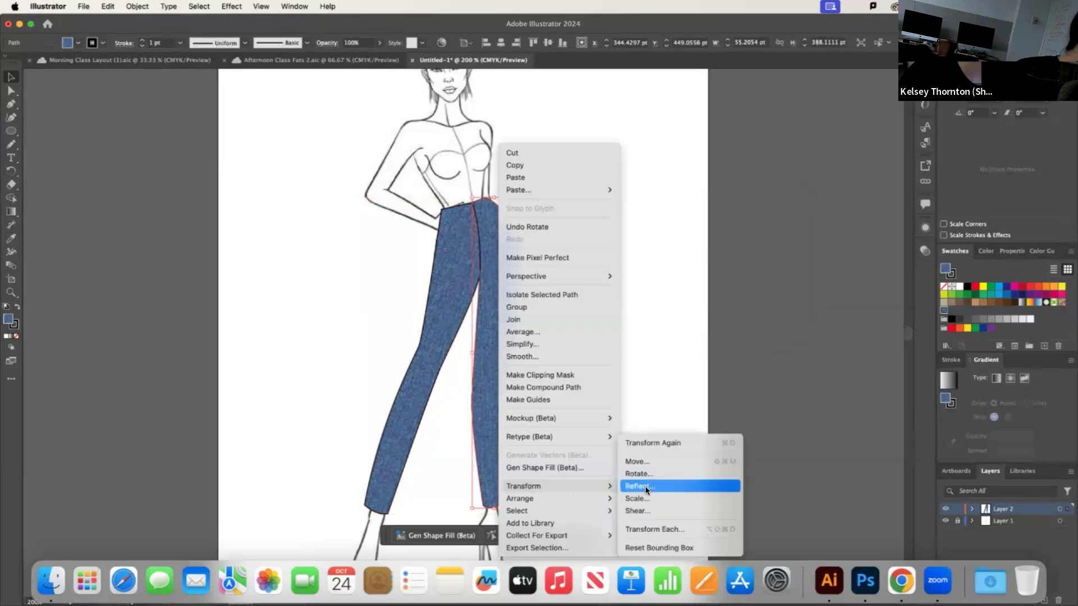
{"action": "left_click", "coordinate": [650, 462]}
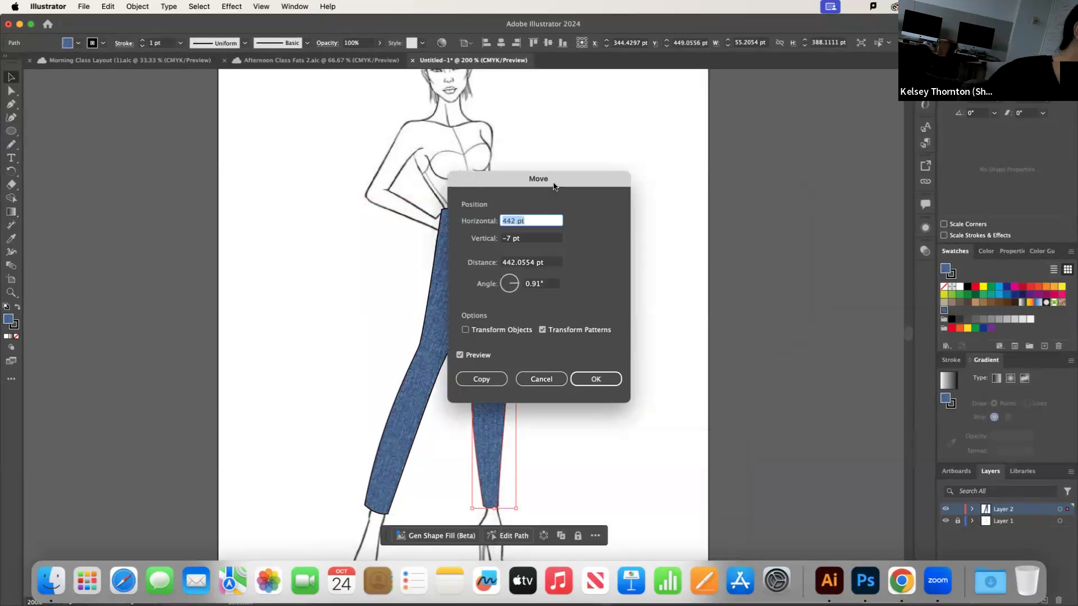
{"action": "left_click_drag", "start_coordinate": [645, 172], "coordinate": [777, 173]}
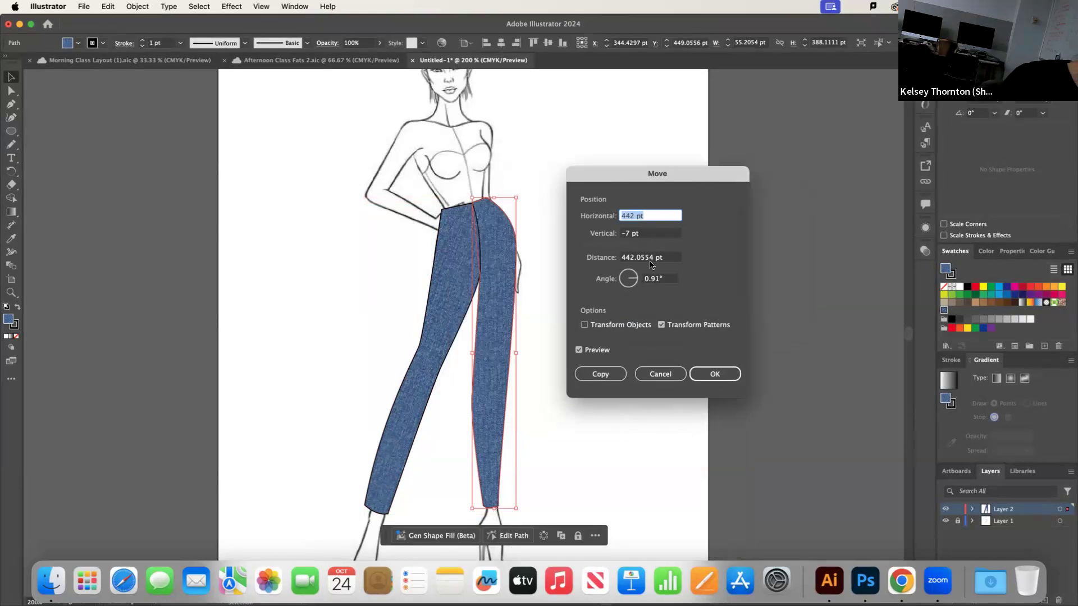
{"action": "left_click", "coordinate": [652, 214]}
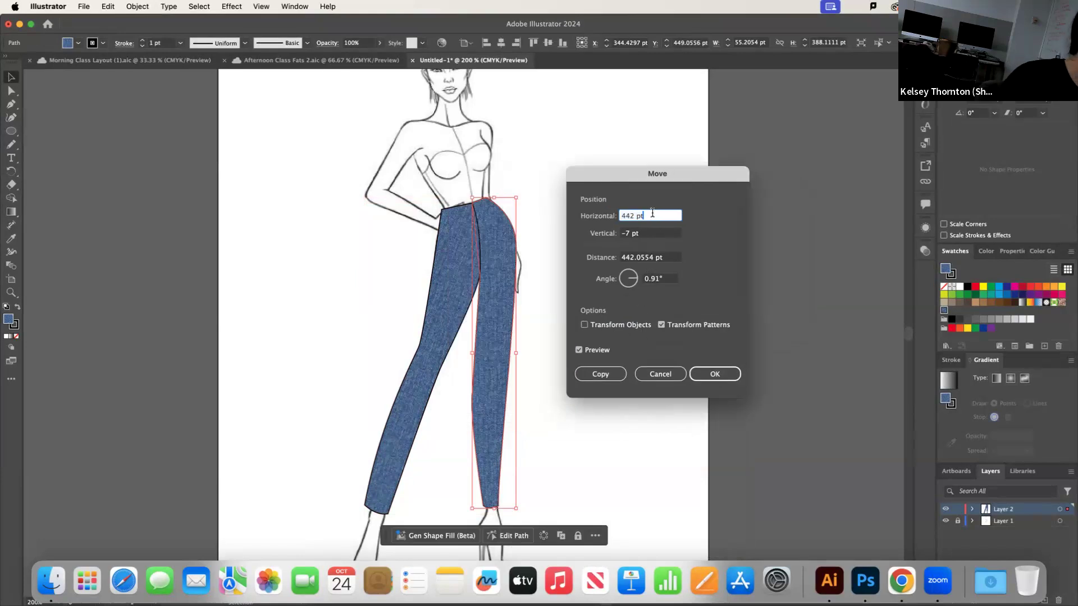
{"action": "triple_click", "coordinate": [654, 213]}
{"action": "key", "text": "BackSpace"}
{"action": "type", "text": "338"}
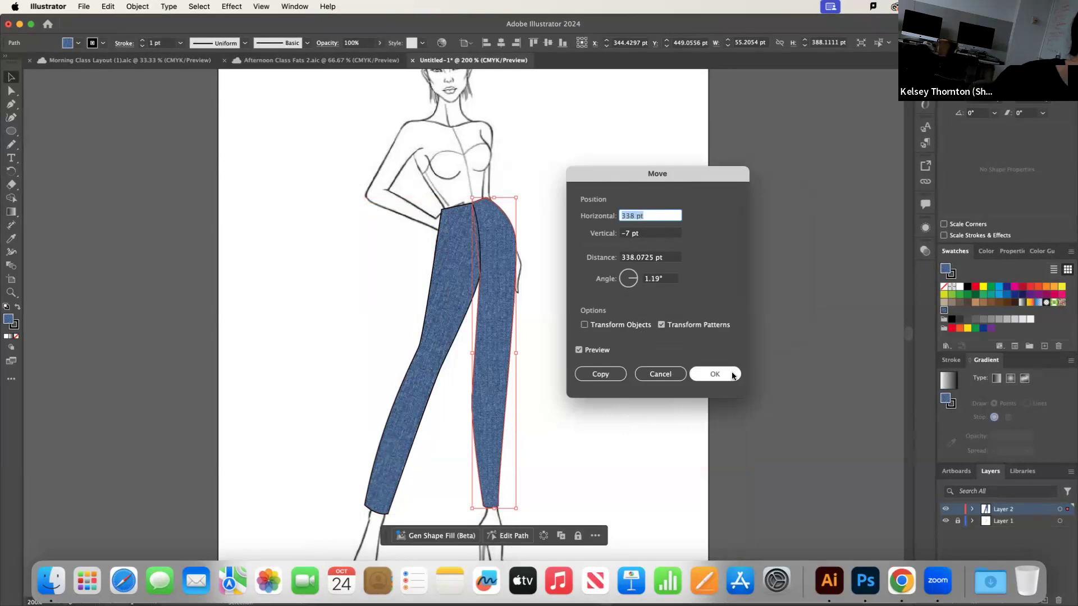
Try a horizontal offset of 268 pt for the right-hand leg's denim pattern and cancel the move
{"action": "left_click", "coordinate": [648, 216]}
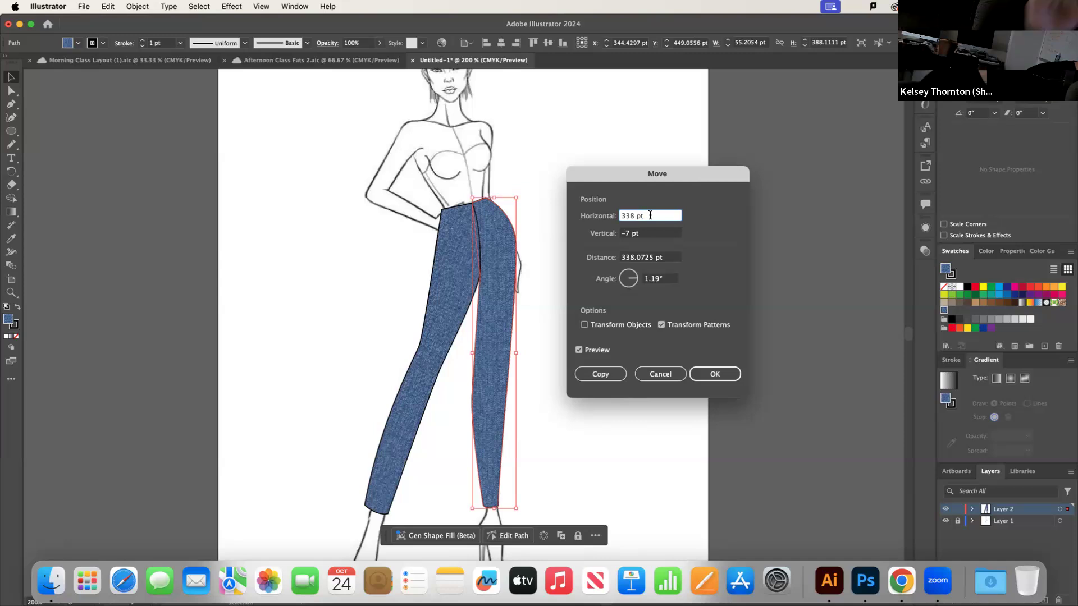
{"action": "key", "text": "Down"}
{"action": "key", "text": "Down"}
{"action": "key", "text": "Down"}
{"action": "key", "text": "Down"}
{"action": "key", "text": "Down"}
{"action": "key", "text": "Down"}
{"action": "key", "text": "Down"}
{"action": "key", "text": "Down"}
{"action": "key", "text": "Down"}
{"action": "key", "text": "Down"}
{"action": "key", "text": "Down"}
{"action": "key", "text": "Down"}
{"action": "key", "text": "Down"}
{"action": "key", "text": "Down"}
{"action": "key", "text": "Down"}
{"action": "key", "text": "Down"}
{"action": "key", "text": "Down"}
{"action": "key", "text": "Down"}
{"action": "key", "text": "Down"}
{"action": "key", "text": "Down"}
{"action": "key", "text": "Down"}
{"action": "key", "text": "Down"}
{"action": "key", "text": "Down"}
{"action": "key", "text": "Down"}
{"action": "key", "text": "Down"}
{"action": "key", "text": "Down"}
{"action": "key", "text": "Down"}
{"action": "key", "text": "Down"}
{"action": "key", "text": "Down"}
{"action": "key", "text": "Down"}
{"action": "key", "text": "Down"}
{"action": "key", "text": "Down"}
{"action": "key", "text": "Down"}
{"action": "key", "text": "Down"}
{"action": "key", "text": "Down"}
{"action": "key", "text": "Down"}
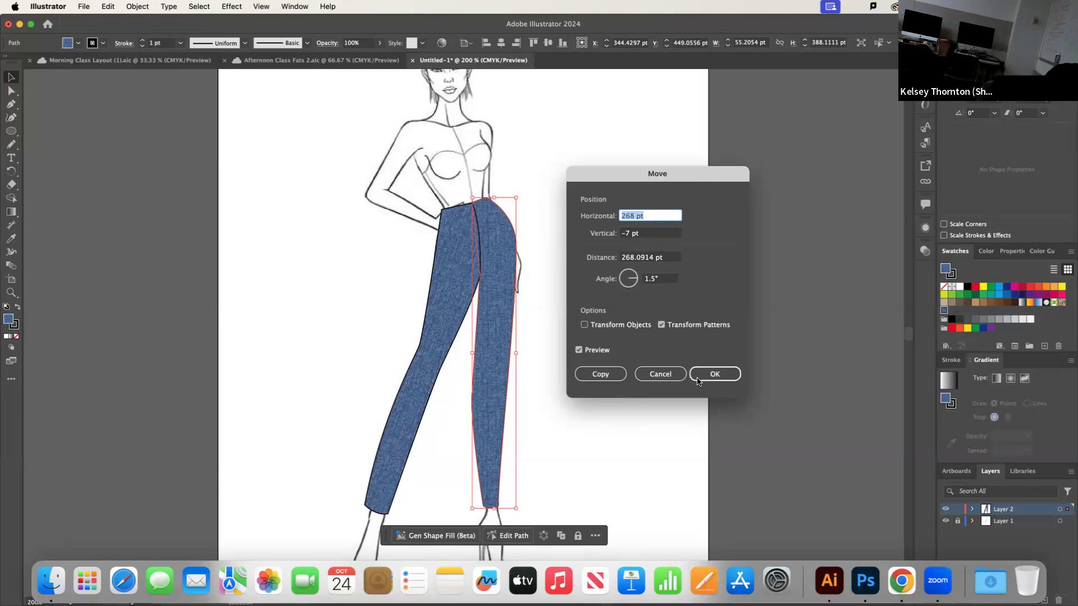
{"action": "left_click", "coordinate": [662, 381]}
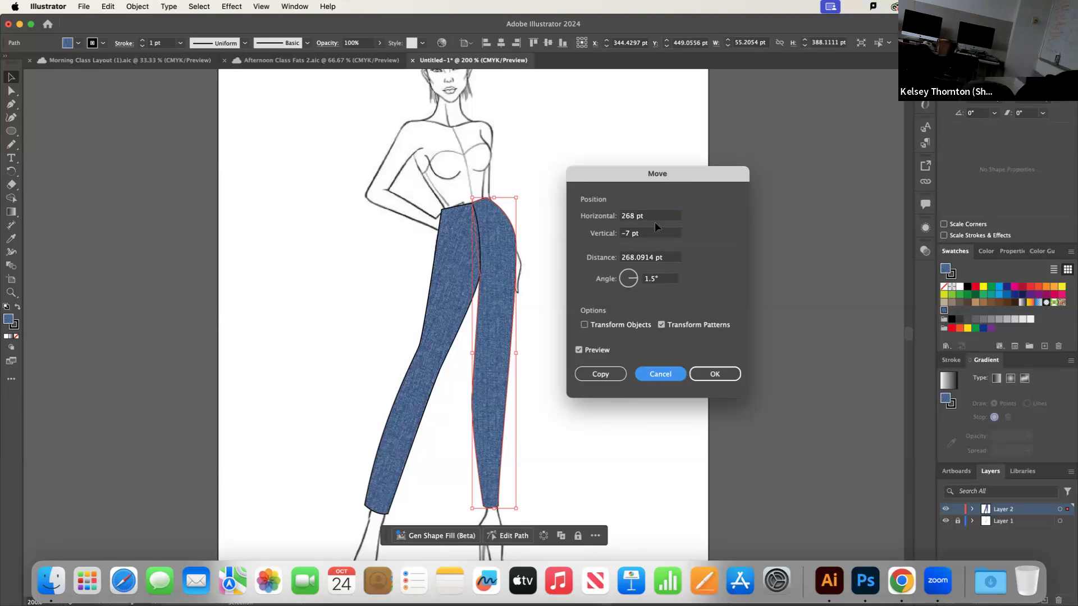
Duplicate both trouser legs beside the figure, fill the copies with solid black and deselect them
{"action": "left_click", "coordinate": [443, 299]}
{"action": "left_click", "coordinate": [491, 277], "text": "shift"}
{"action": "left_click_drag", "start_coordinate": [490, 275], "coordinate": [654, 275]}
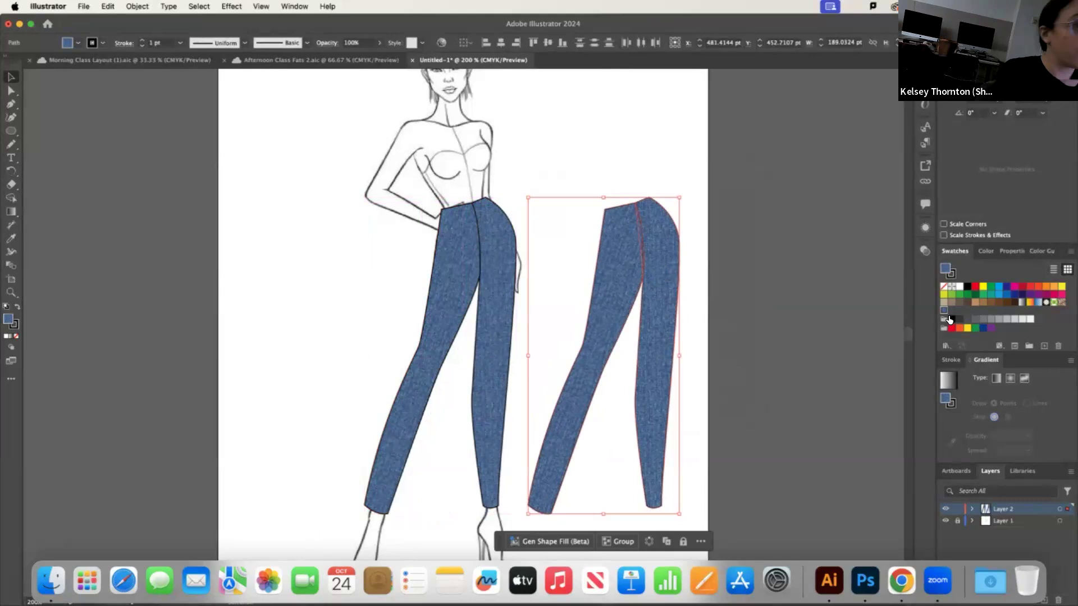
{"action": "left_click", "coordinate": [952, 319]}
{"action": "left_click", "coordinate": [741, 254]}
Move the black copy of the left-hand leg onto the matching denim leg on the figure
{"action": "left_click", "coordinate": [615, 324]}
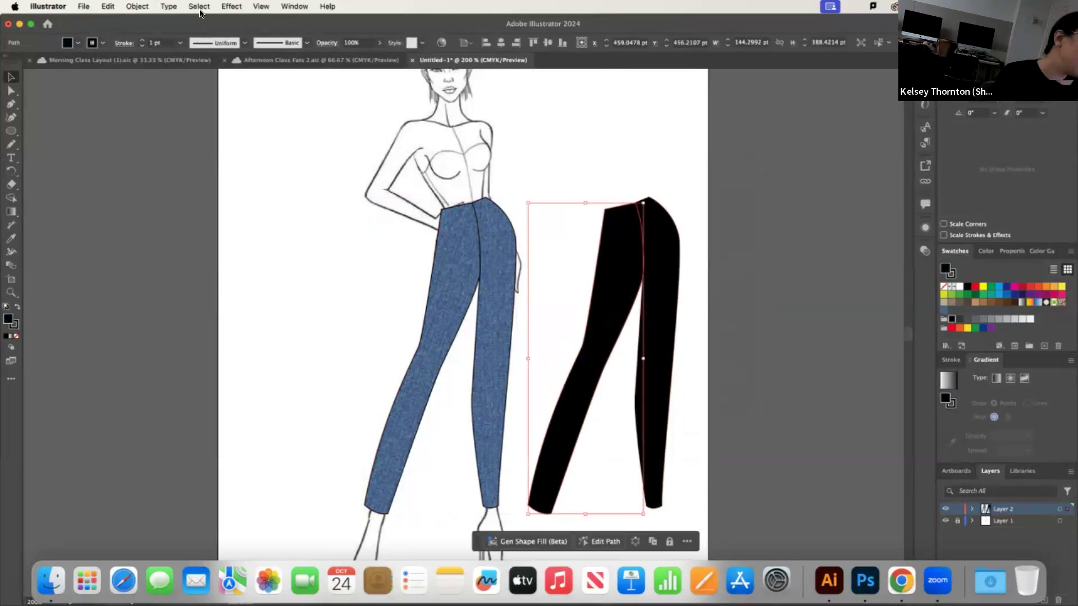
{"action": "left_click", "coordinate": [144, 7]}
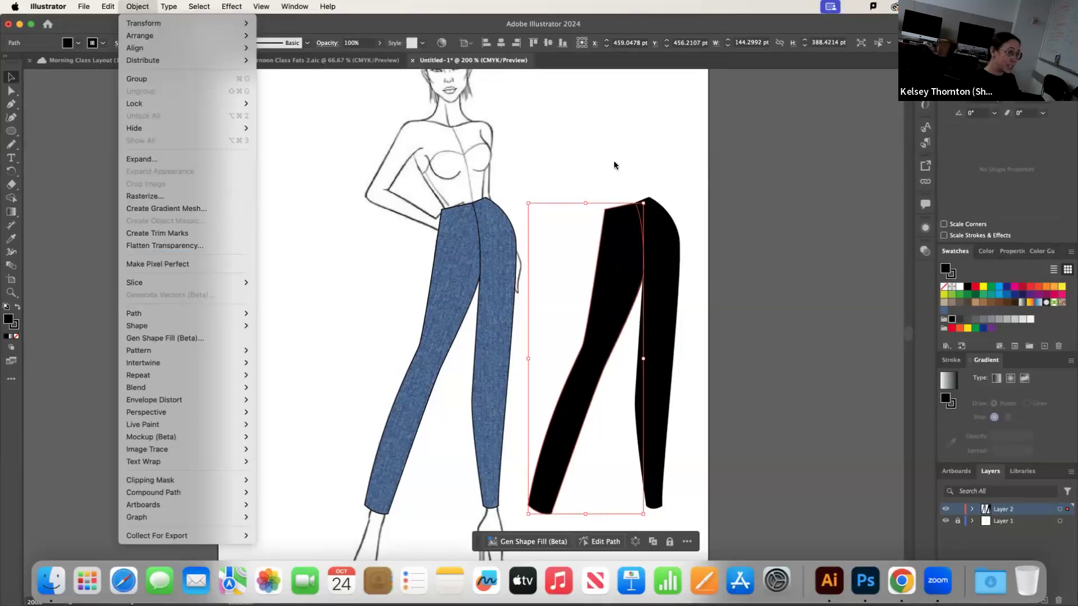
{"action": "left_click", "coordinate": [629, 256]}
{"action": "left_click_drag", "start_coordinate": [629, 255], "coordinate": [459, 264]}
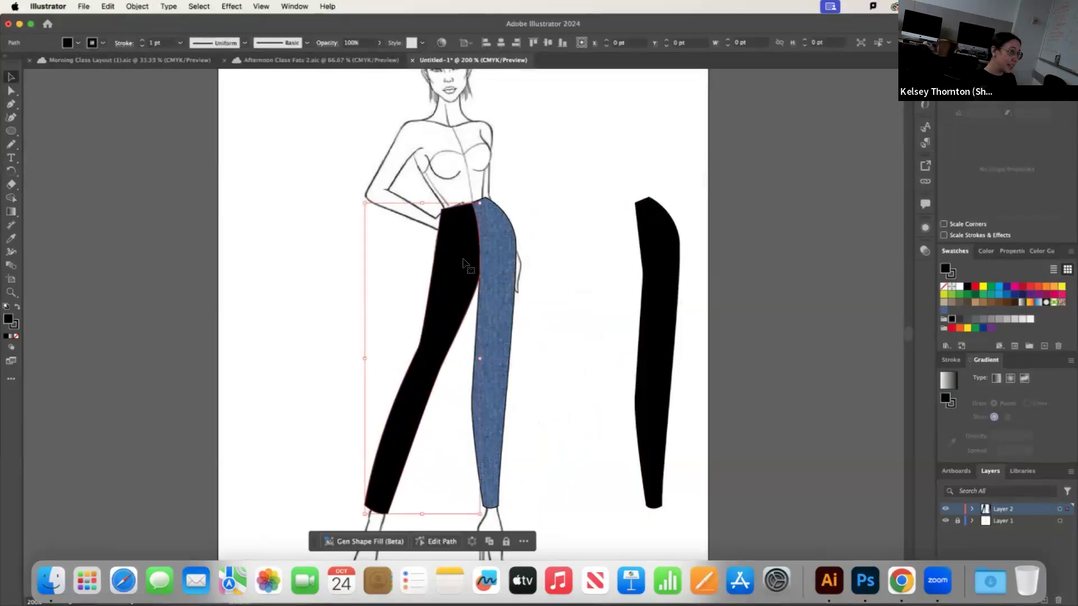
Start a gradient mesh on the black left-hand leg and set its appearance to To Center
{"action": "left_click", "coordinate": [137, 7]}
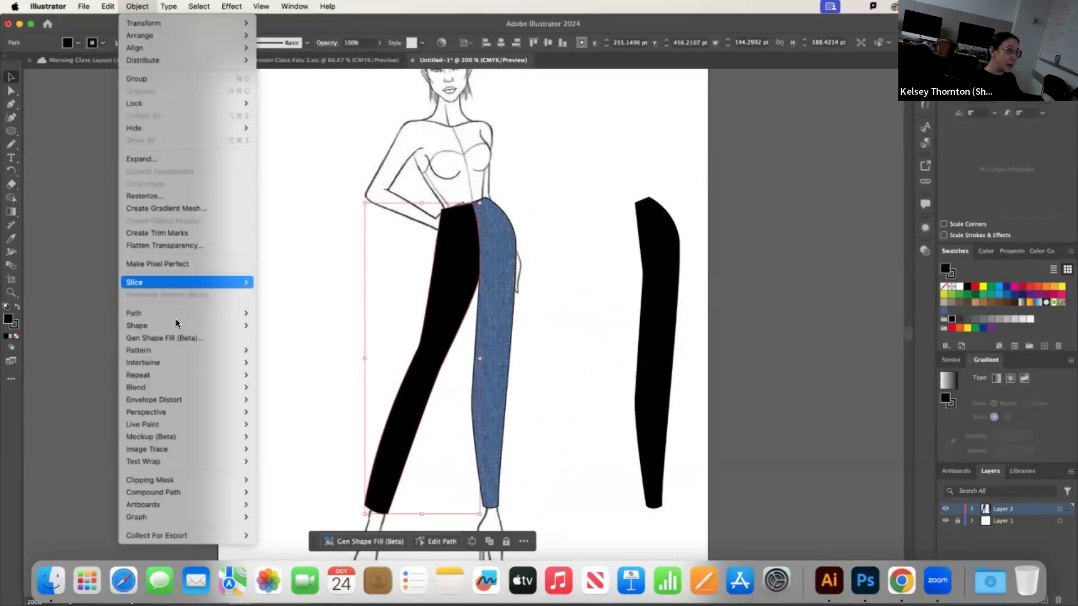
{"action": "left_click", "coordinate": [167, 208]}
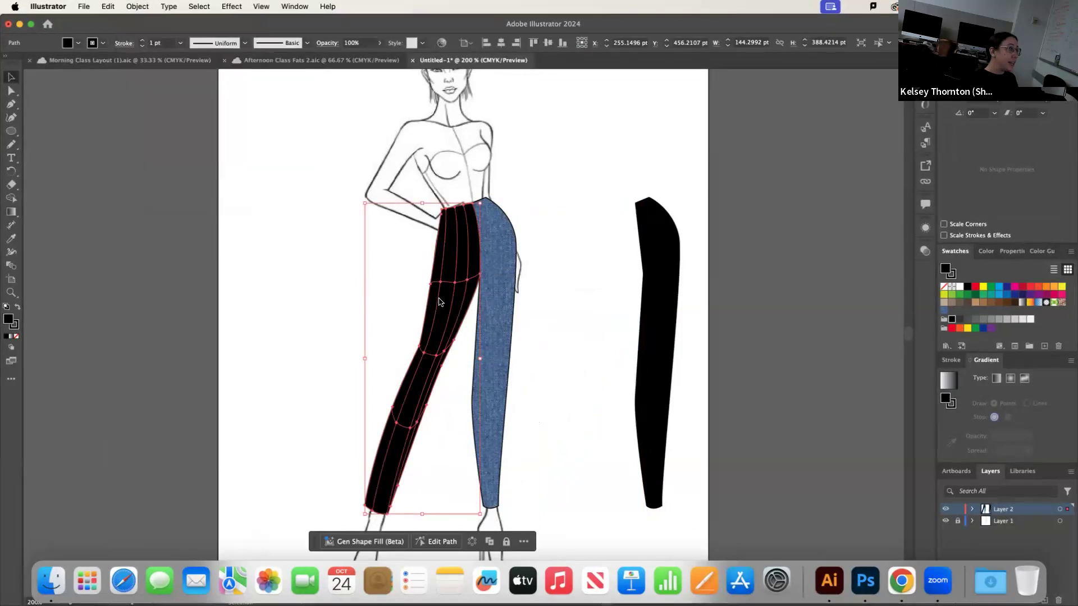
{"action": "left_click_drag", "start_coordinate": [519, 235], "coordinate": [603, 205]}
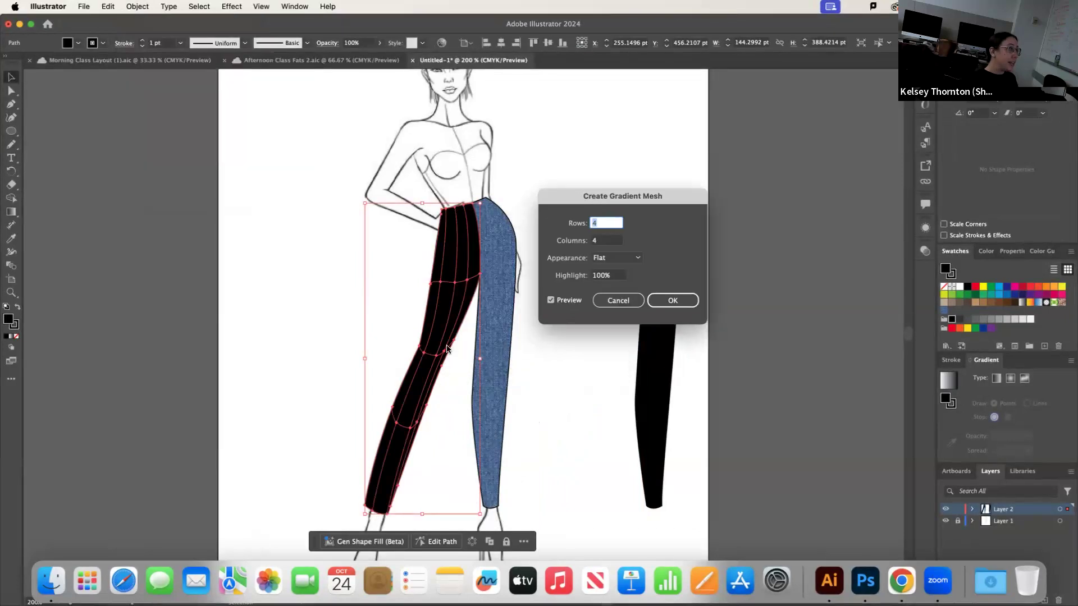
{"action": "left_click", "coordinate": [607, 259]}
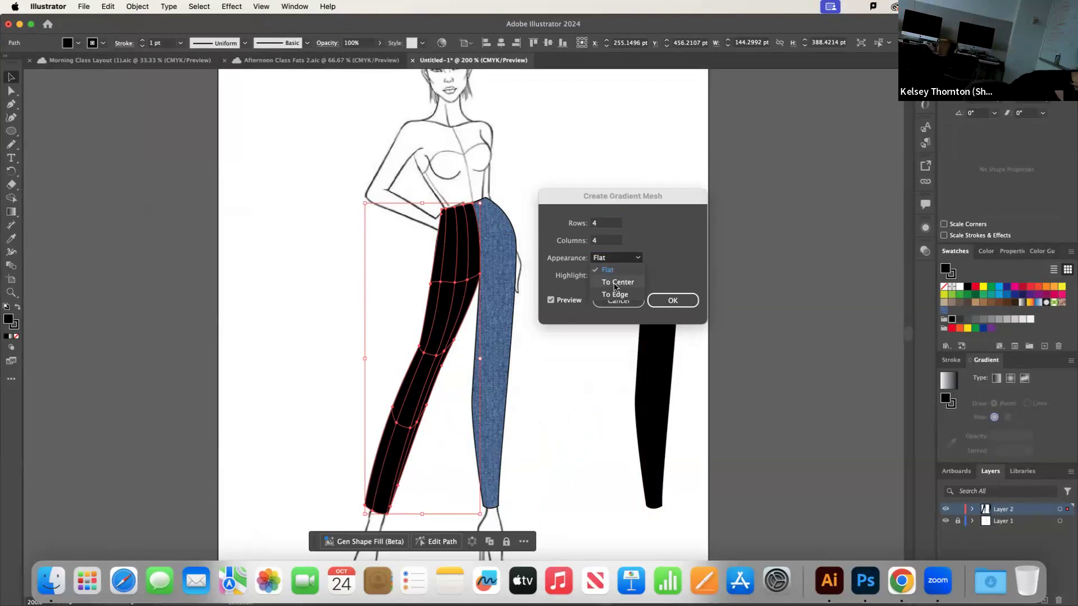
{"action": "left_click", "coordinate": [616, 283]}
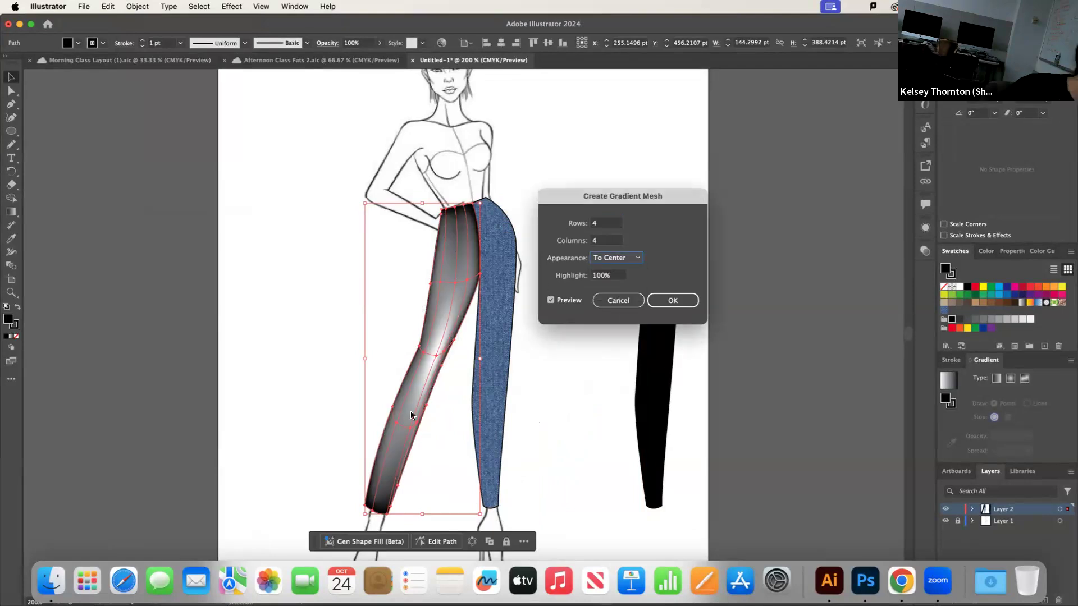
Preview the gradient mesh with the To Edge appearance and return it to To Center
{"action": "left_click", "coordinate": [617, 258]}
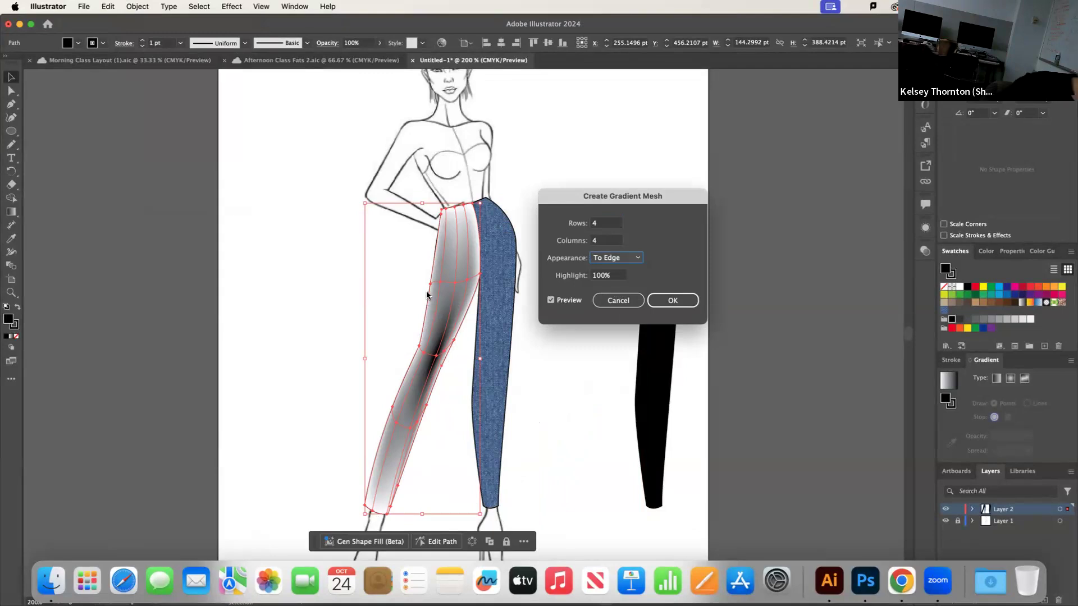
{"action": "left_click", "coordinate": [625, 257]}
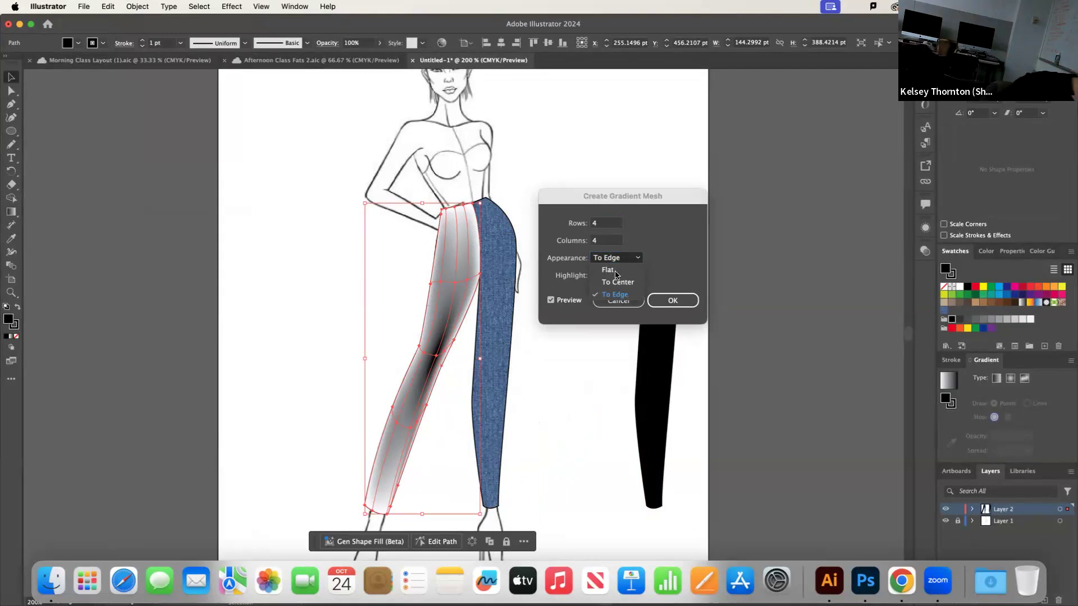
{"action": "left_click", "coordinate": [616, 282]}
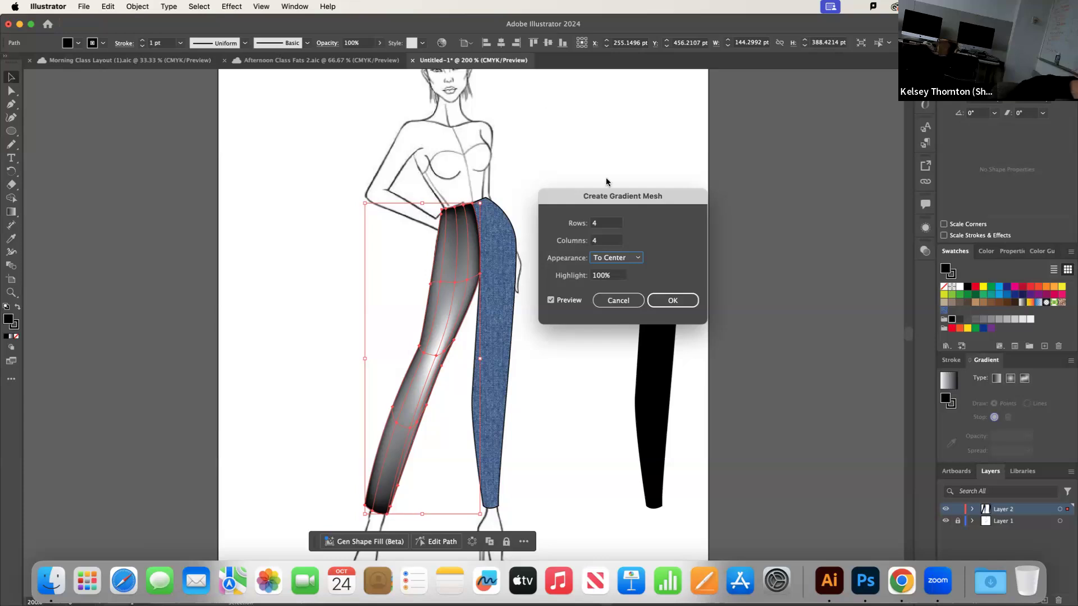
Create the gradient mesh on the black left-hand leg with 4 rows and 2 columns
{"action": "double_click", "coordinate": [601, 223]}
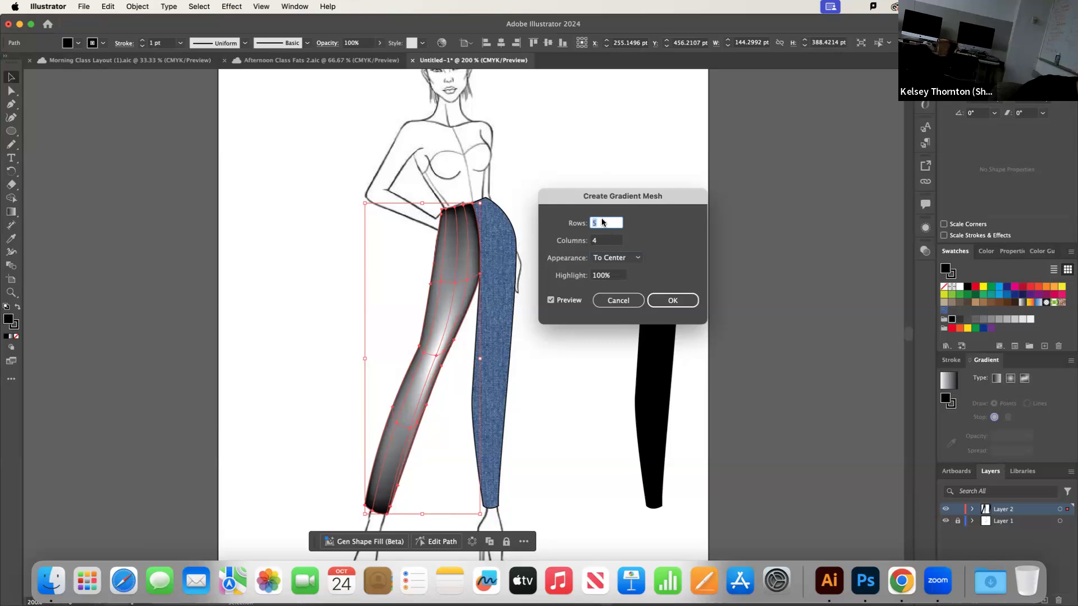
{"action": "double_click", "coordinate": [602, 241]}
{"action": "type", "text": "2"}
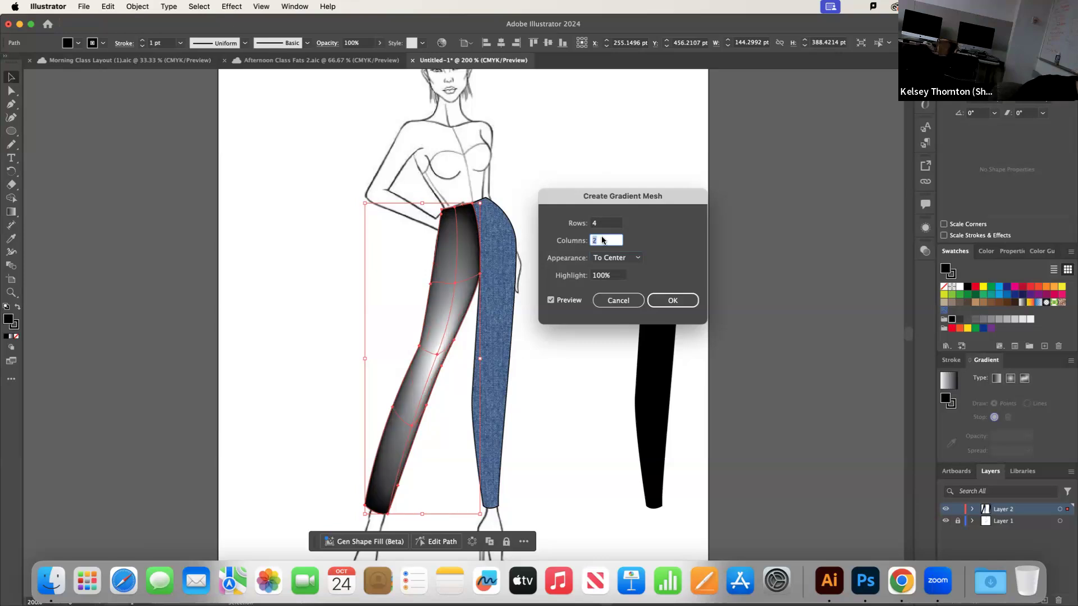
{"action": "key", "text": "Down"}
{"action": "left_click", "coordinate": [672, 302]}
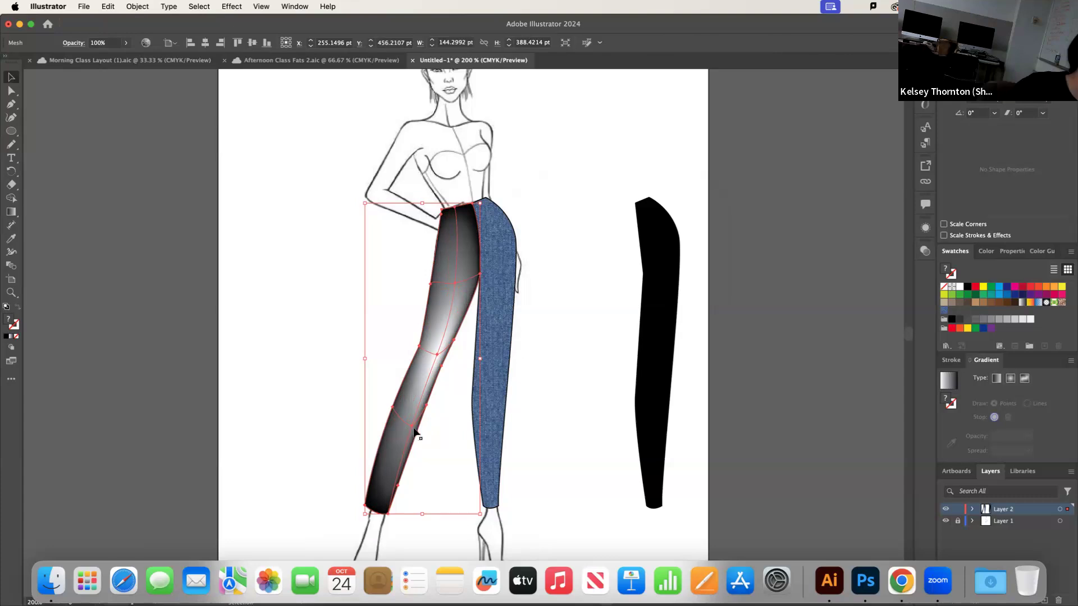
Reposition the central mesh point below the knee on the left-hand leg so the mesh line follows the shin
{"action": "left_click", "coordinate": [11, 91]}
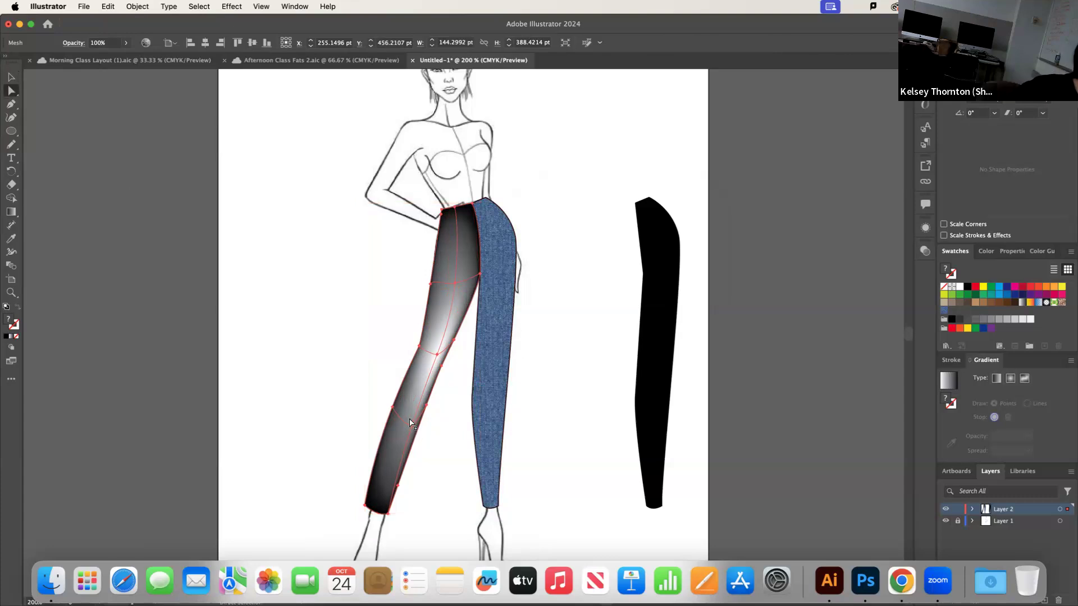
{"action": "left_click_drag", "start_coordinate": [413, 429], "coordinate": [400, 419]}
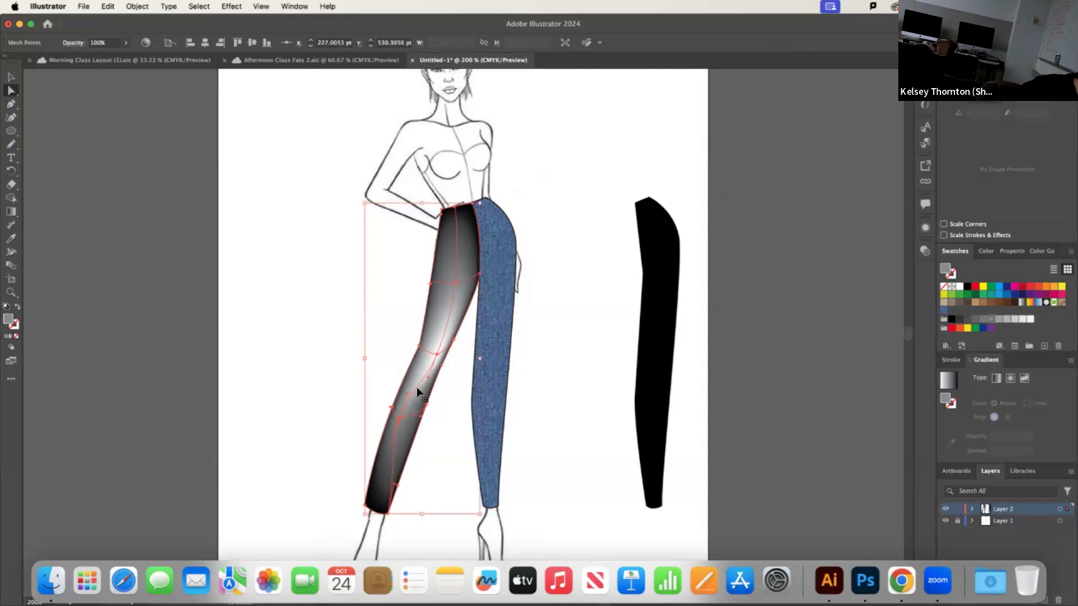
{"action": "key", "text": "super+equal"}
{"action": "key", "text": "super+equal"}
{"action": "key", "text": "super+equal"}
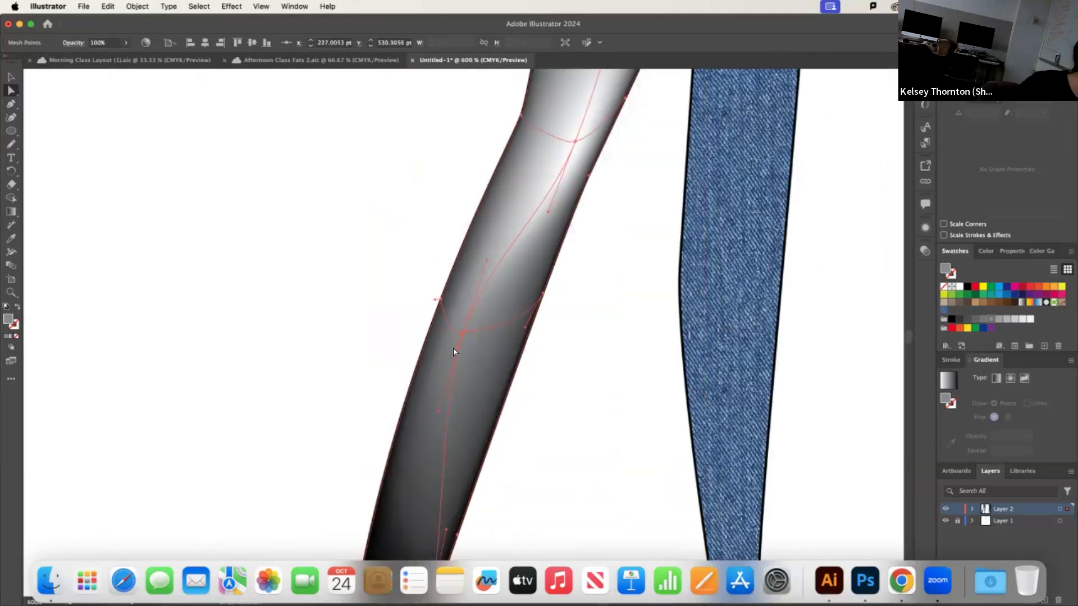
{"action": "mouse_move", "coordinate": [463, 334]}
{"action": "left_mouse_down"}
{"action": "mouse_move", "coordinate": [444, 323]}
{"action": "mouse_move", "coordinate": [479, 345]}
{"action": "left_mouse_up"}
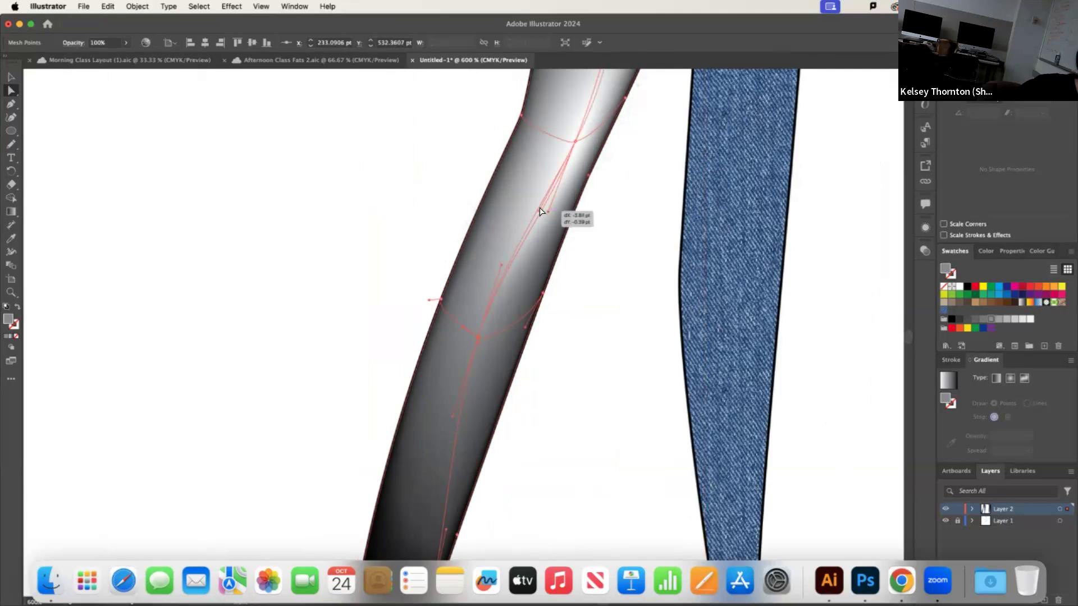
Shift the central knee mesh point slightly outward, raise the central thigh mesh point, and deselect the mesh
{"action": "left_click_drag", "start_coordinate": [575, 142], "coordinate": [560, 141]}
{"action": "key", "text": "super+minus"}
{"action": "key", "text": "super+minus"}
{"action": "key", "text": "super+minus"}
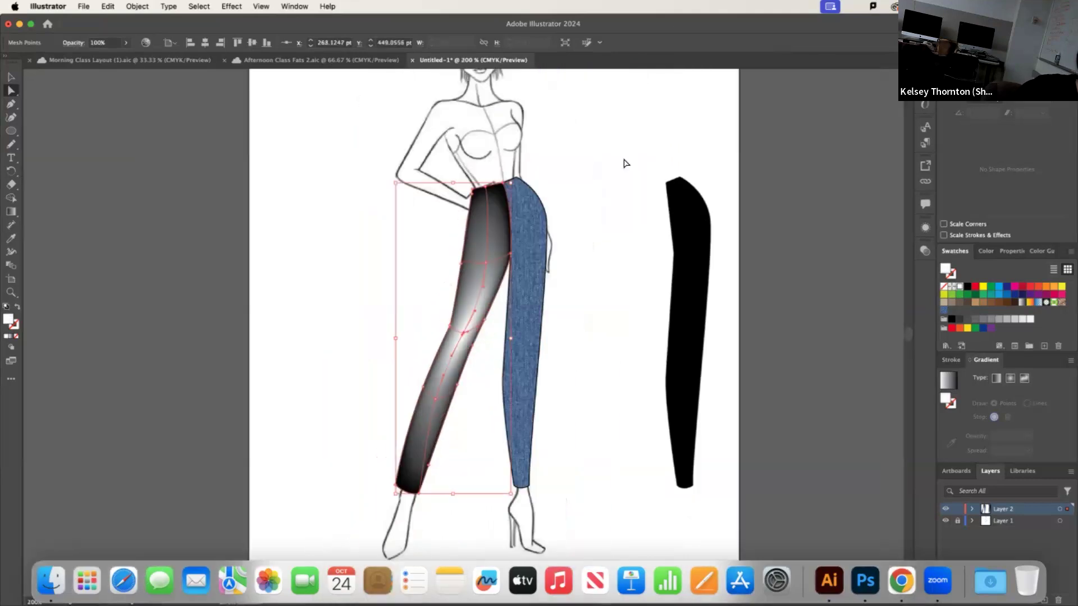
{"action": "left_click_drag", "start_coordinate": [487, 264], "coordinate": [486, 250]}
{"action": "left_click", "coordinate": [589, 231]}
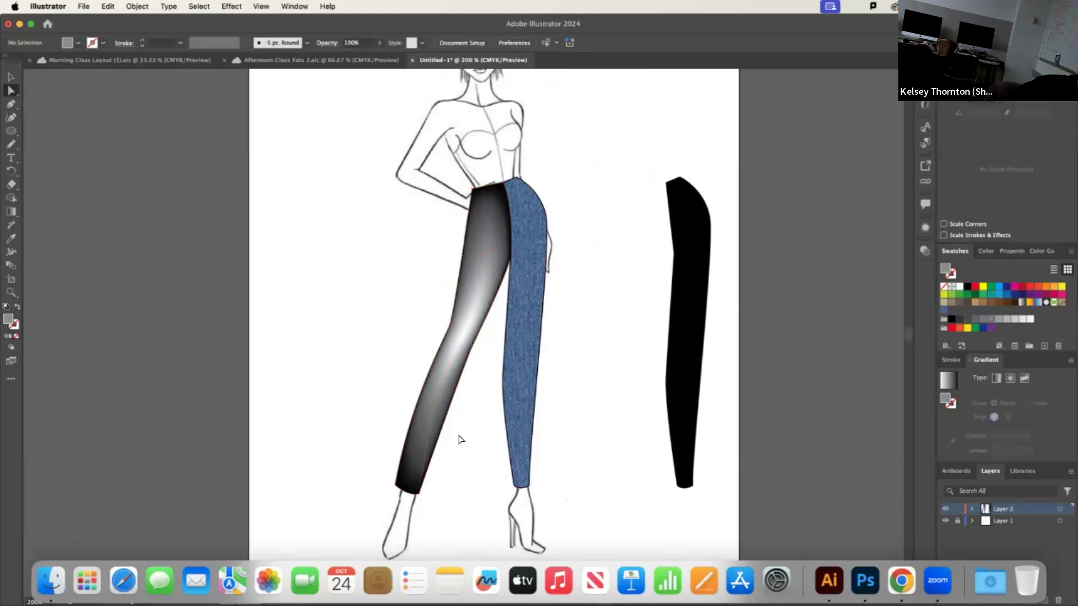
{"action": "left_click", "coordinate": [427, 450]}
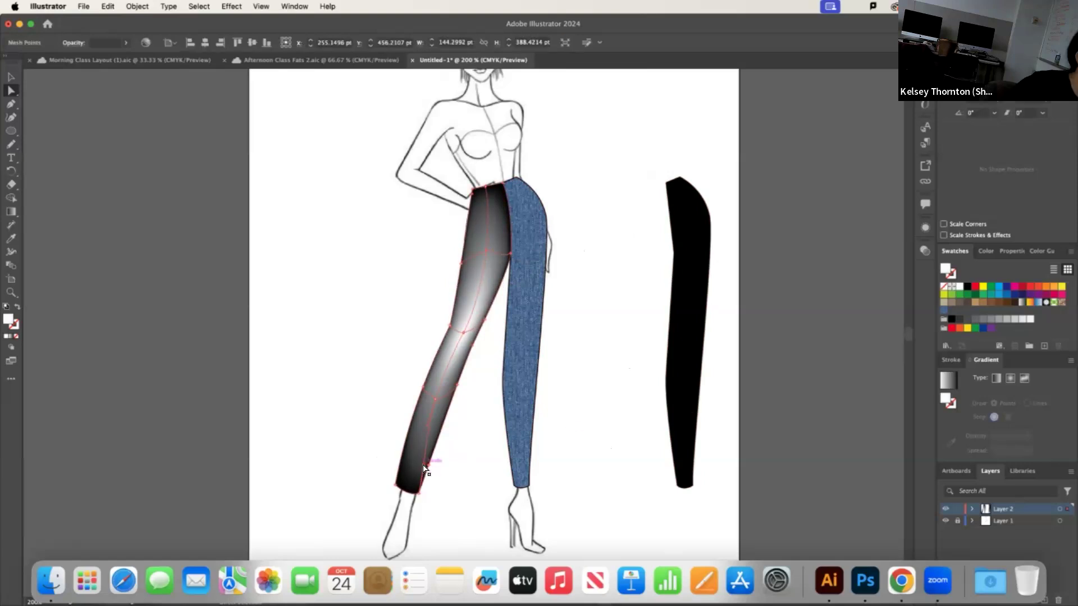
{"action": "left_click", "coordinate": [470, 451]}
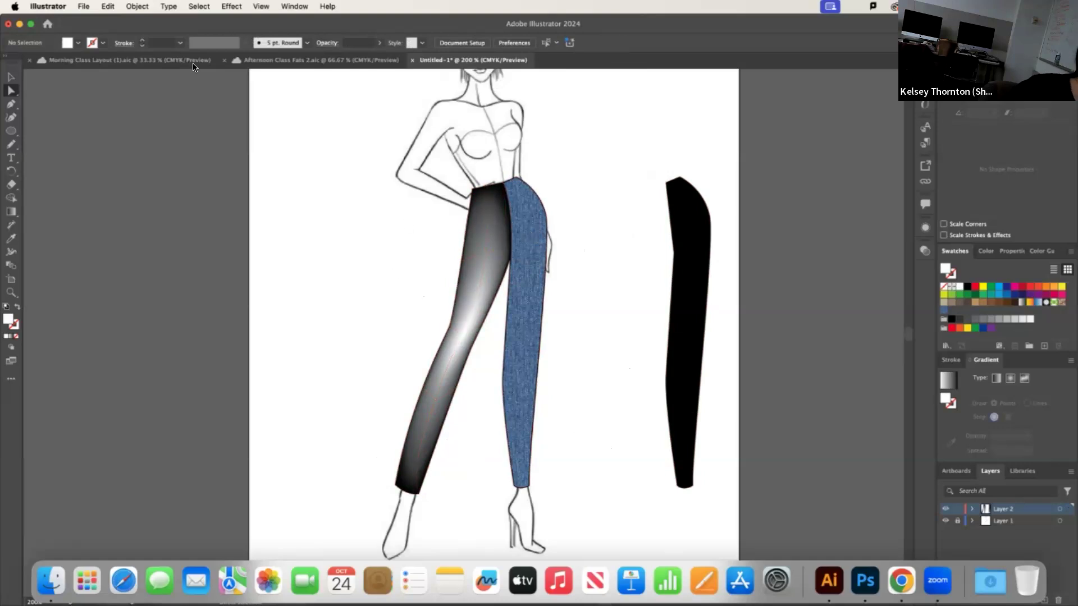
Select the whole left-hand leg mesh and set its transparency blending mode to Multiply
{"action": "left_click", "coordinate": [10, 77]}
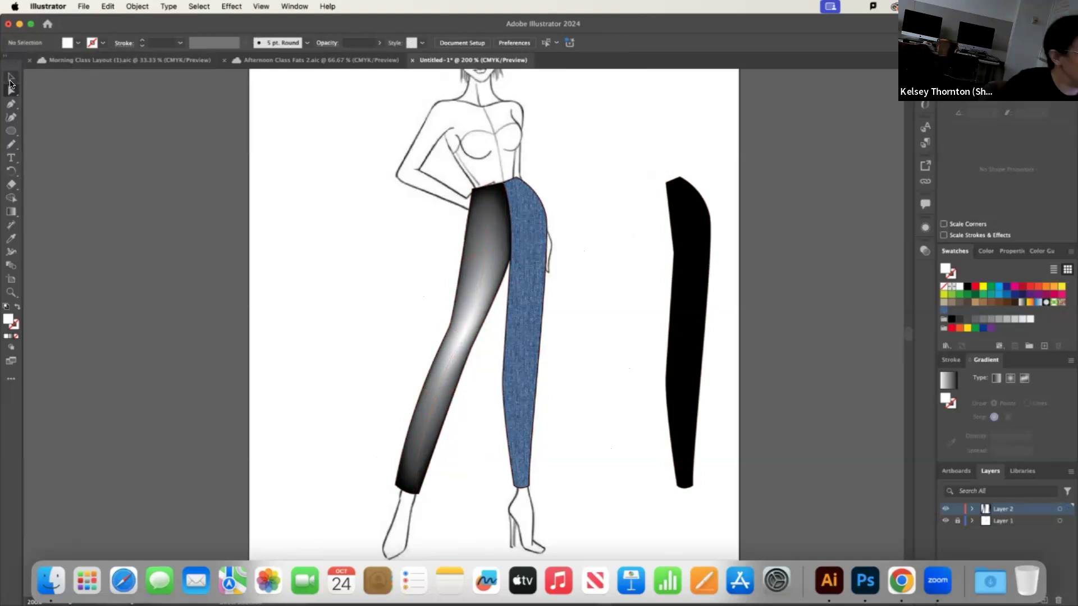
{"action": "left_click", "coordinate": [471, 240]}
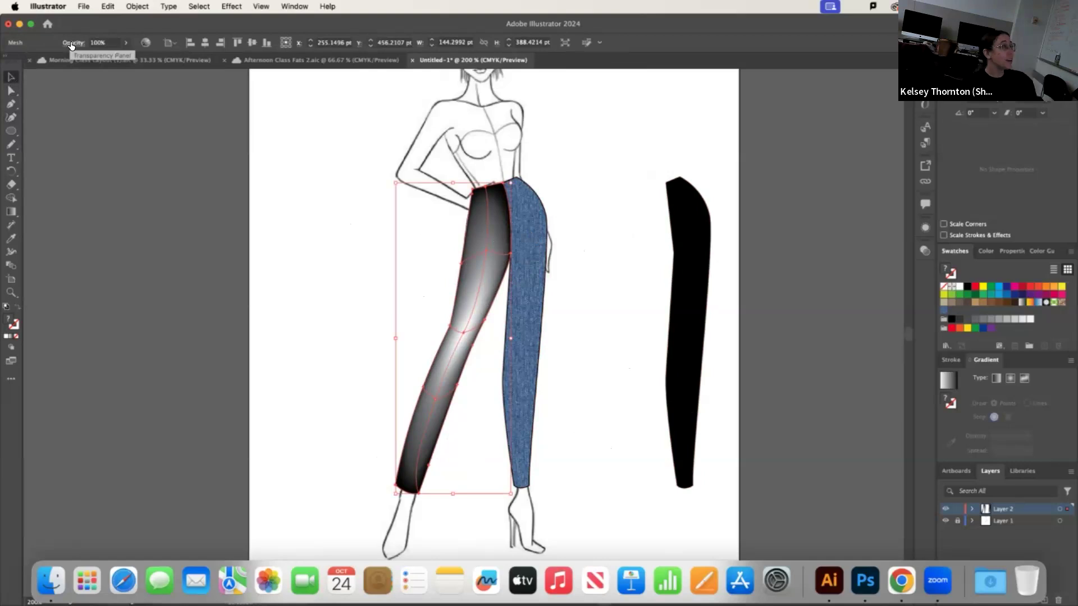
{"action": "left_click", "coordinate": [295, 7]}
{"action": "mouse_move", "coordinate": [329, 8]}
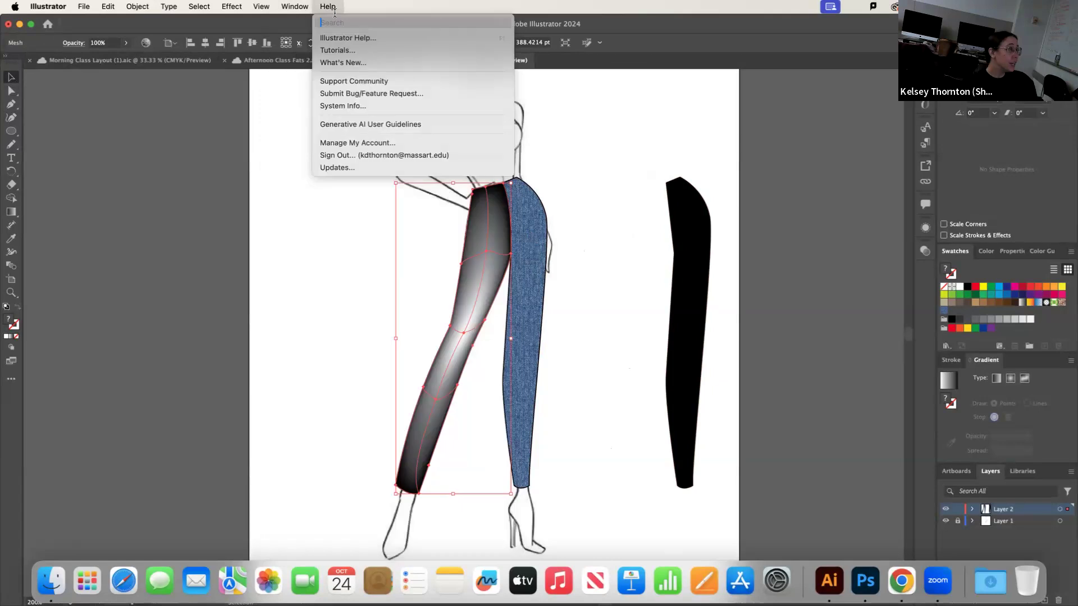
{"action": "mouse_move", "coordinate": [291, 7]}
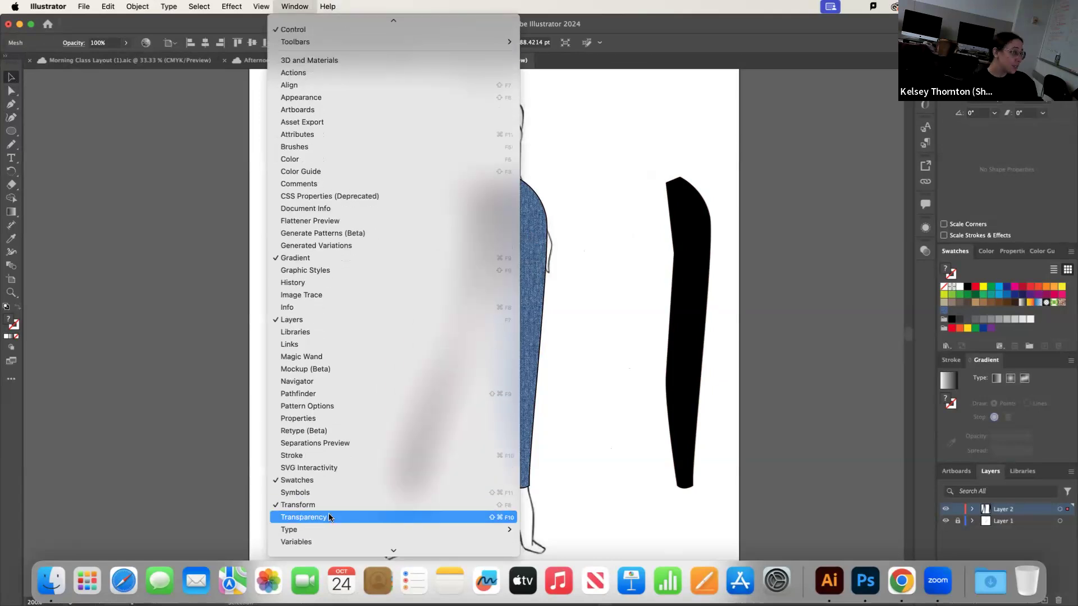
{"action": "left_click", "coordinate": [329, 514]}
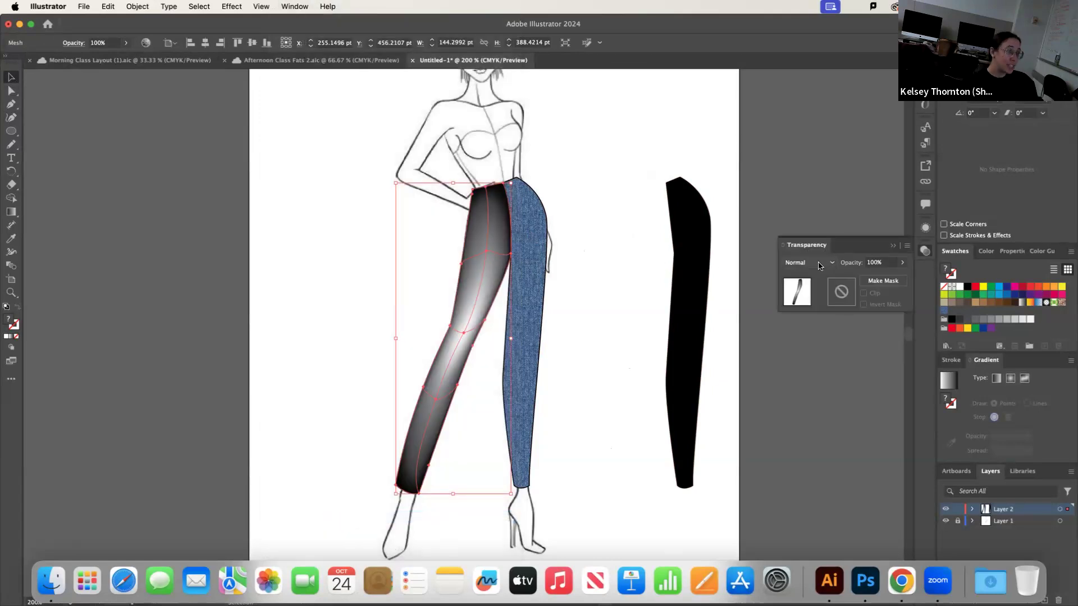
{"action": "left_click", "coordinate": [67, 45]}
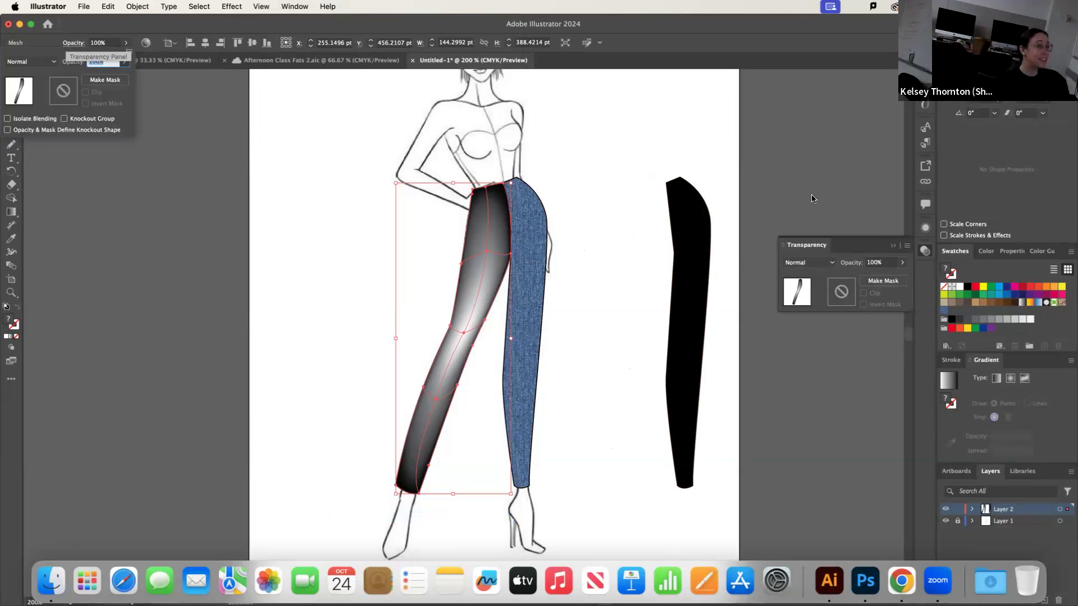
{"action": "left_click", "coordinate": [824, 268]}
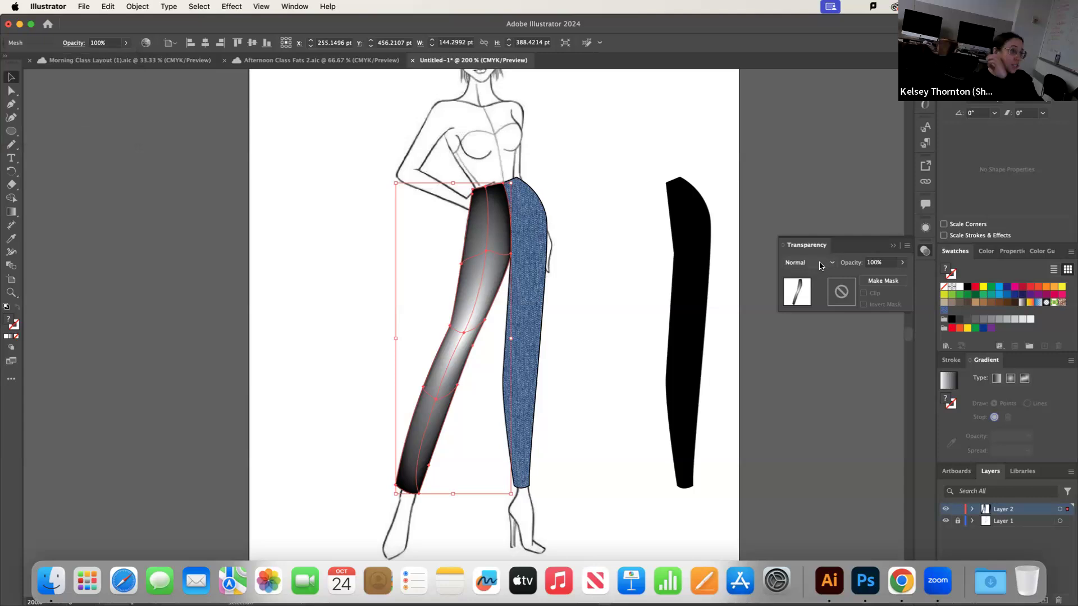
{"action": "left_click", "coordinate": [820, 265]}
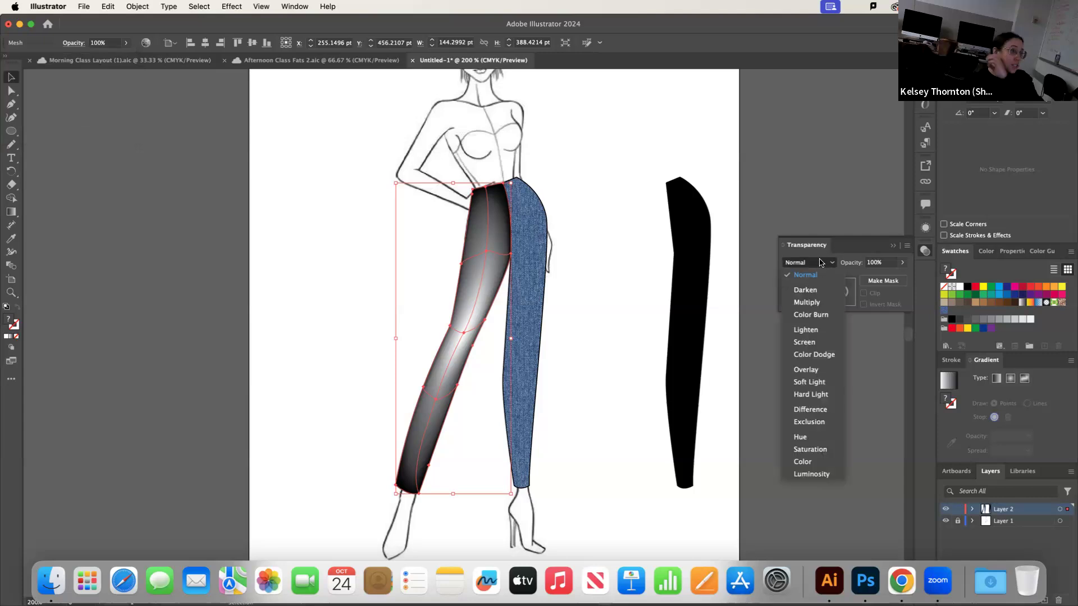
{"action": "left_click", "coordinate": [807, 303]}
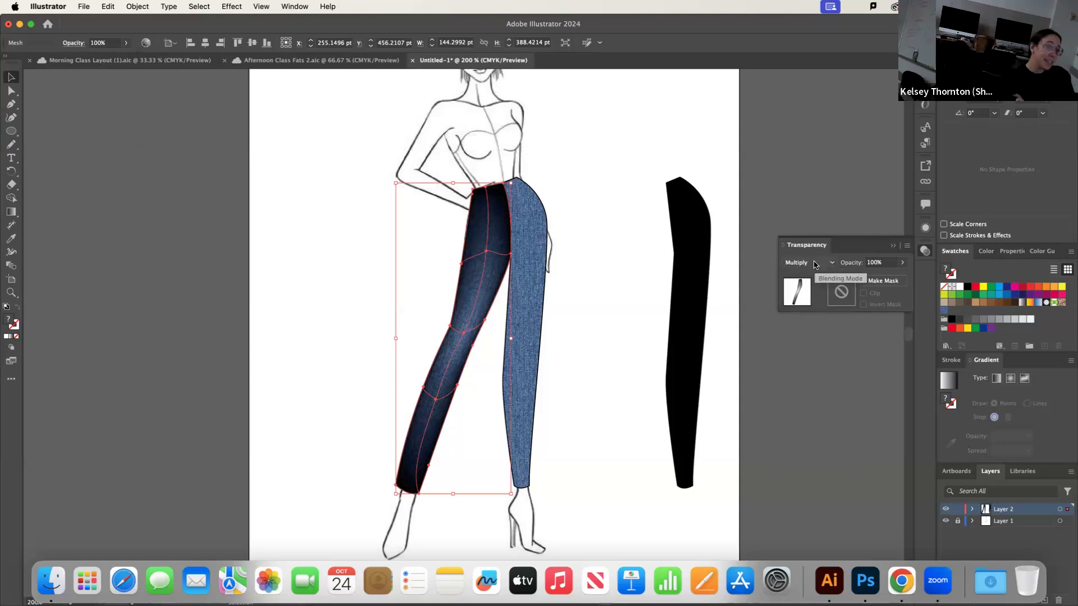
Preview the Color Burn, Screen, Color and Saturation blending modes on the left-hand leg mesh
{"action": "left_click", "coordinate": [816, 264]}
{"action": "left_click", "coordinate": [820, 315]}
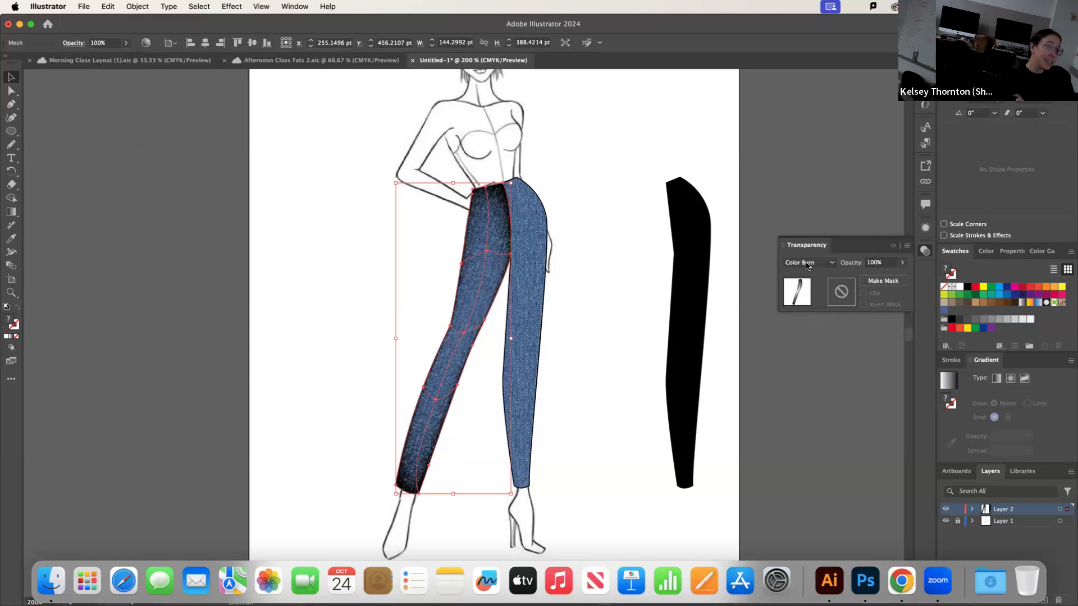
{"action": "left_click", "coordinate": [810, 264]}
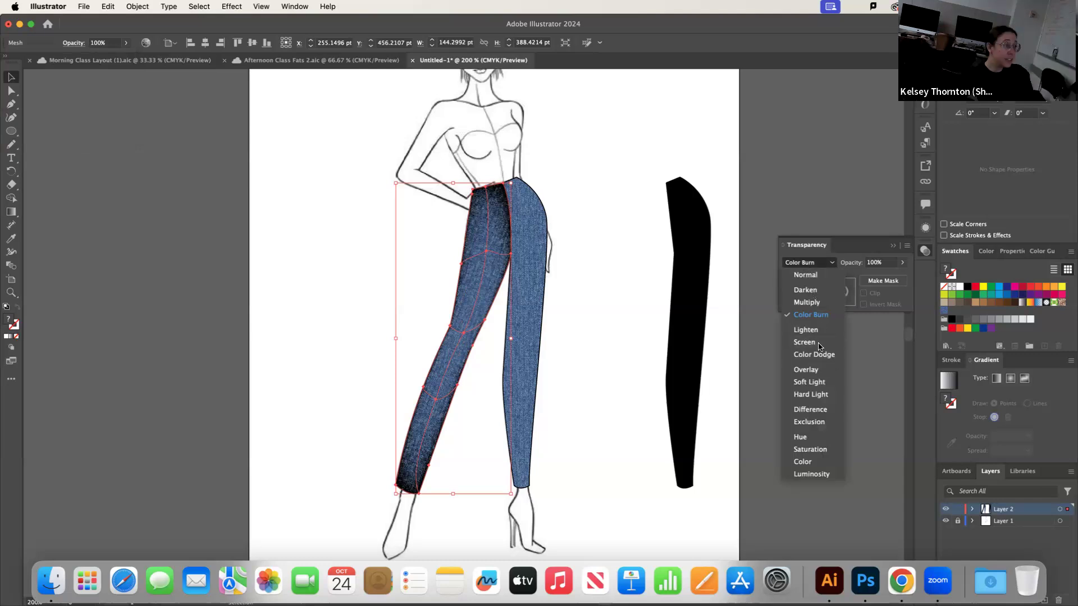
{"action": "left_click", "coordinate": [818, 342]}
{"action": "left_click", "coordinate": [817, 264]}
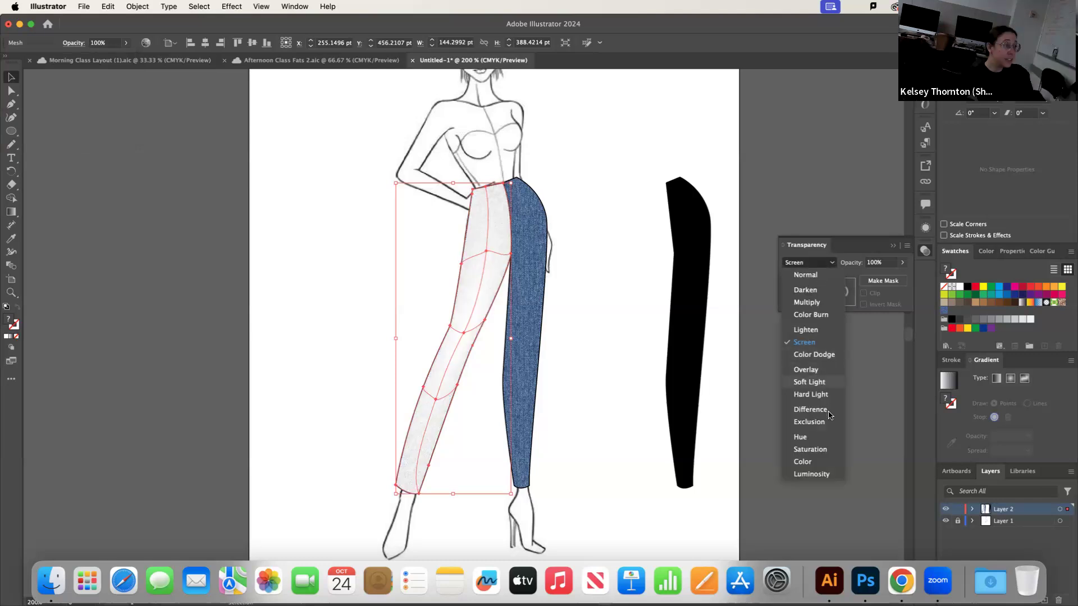
{"action": "left_click", "coordinate": [809, 462]}
{"action": "left_click", "coordinate": [810, 262]}
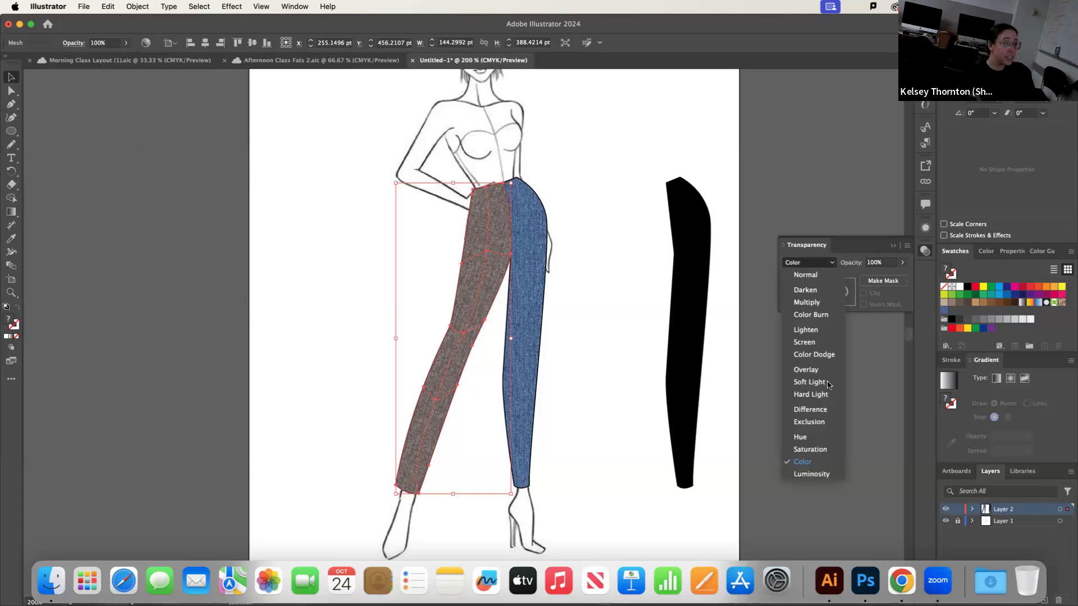
{"action": "left_click", "coordinate": [810, 449]}
{"action": "left_click", "coordinate": [811, 263]}
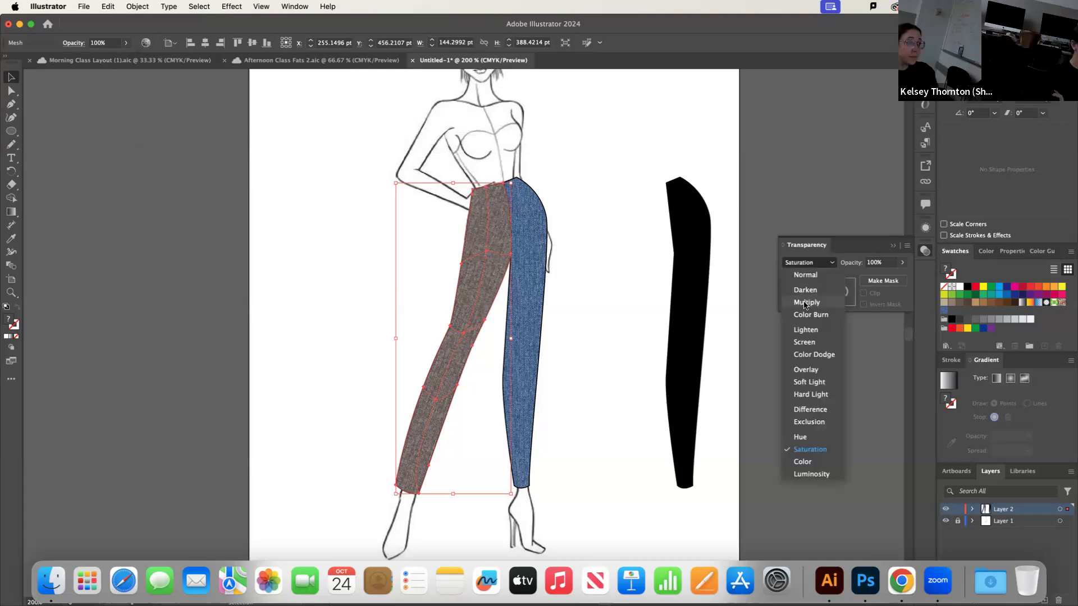
Set the left-hand leg mesh to Multiply with 48% opacity and deselect it
{"action": "left_click", "coordinate": [807, 303]}
{"action": "left_click", "coordinate": [902, 262]}
{"action": "left_click_drag", "start_coordinate": [902, 277], "coordinate": [879, 277]}
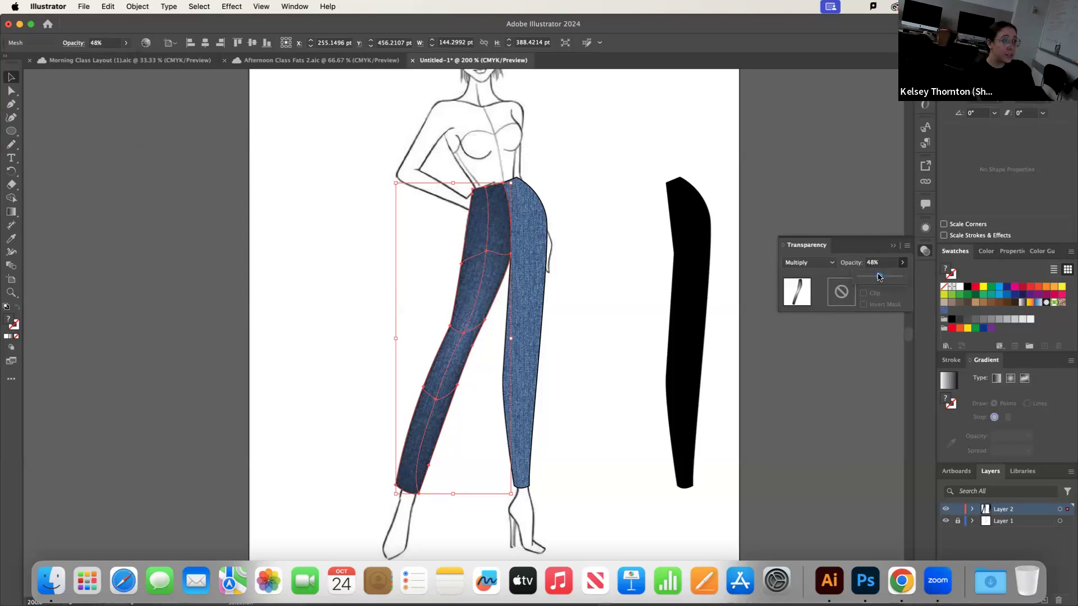
{"action": "left_click", "coordinate": [859, 396]}
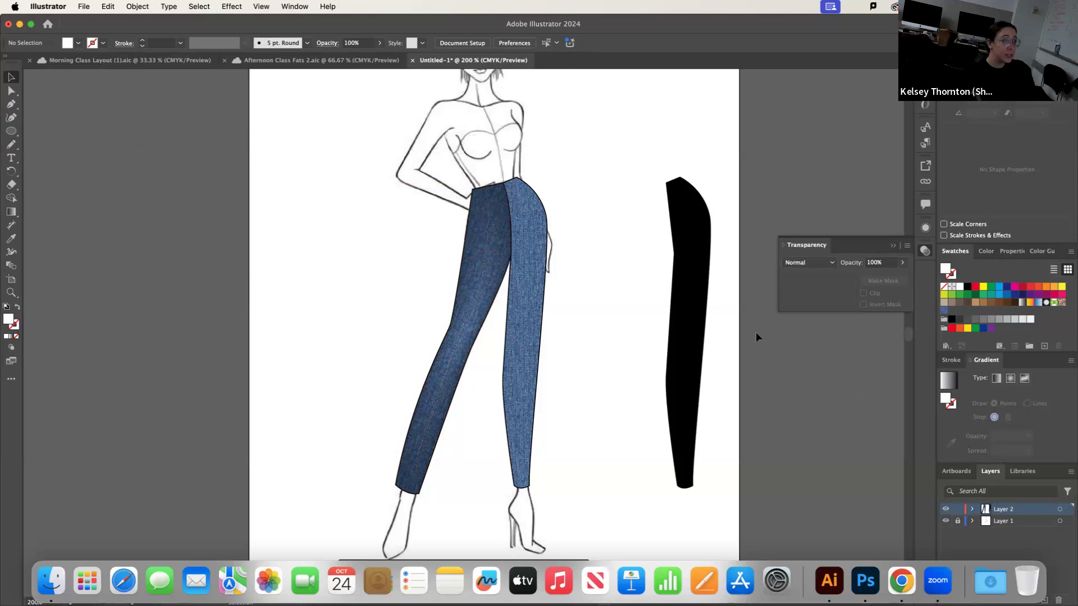
Move the black copy of the right-hand leg onto the matching denim leg and fill it with pink
{"action": "left_click", "coordinate": [677, 228]}
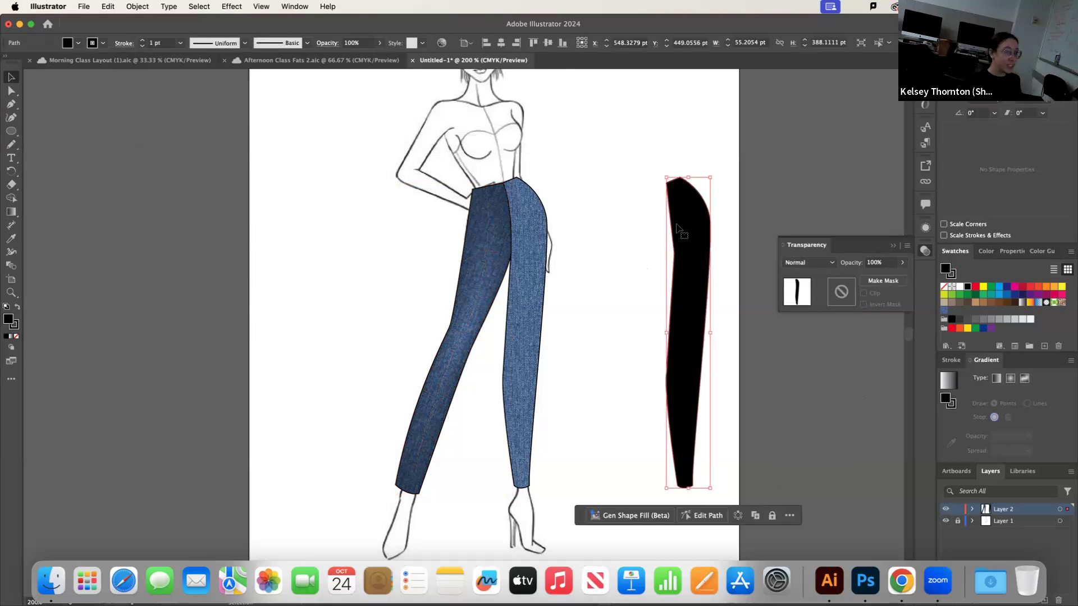
{"action": "left_click", "coordinate": [535, 250]}
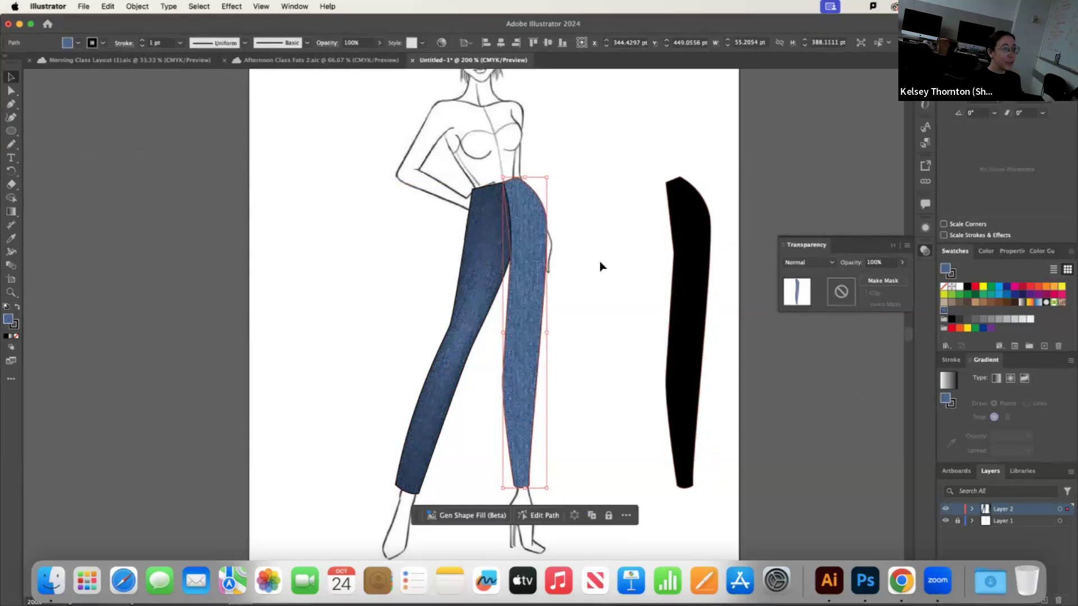
{"action": "left_click_drag", "start_coordinate": [692, 250], "coordinate": [531, 266]}
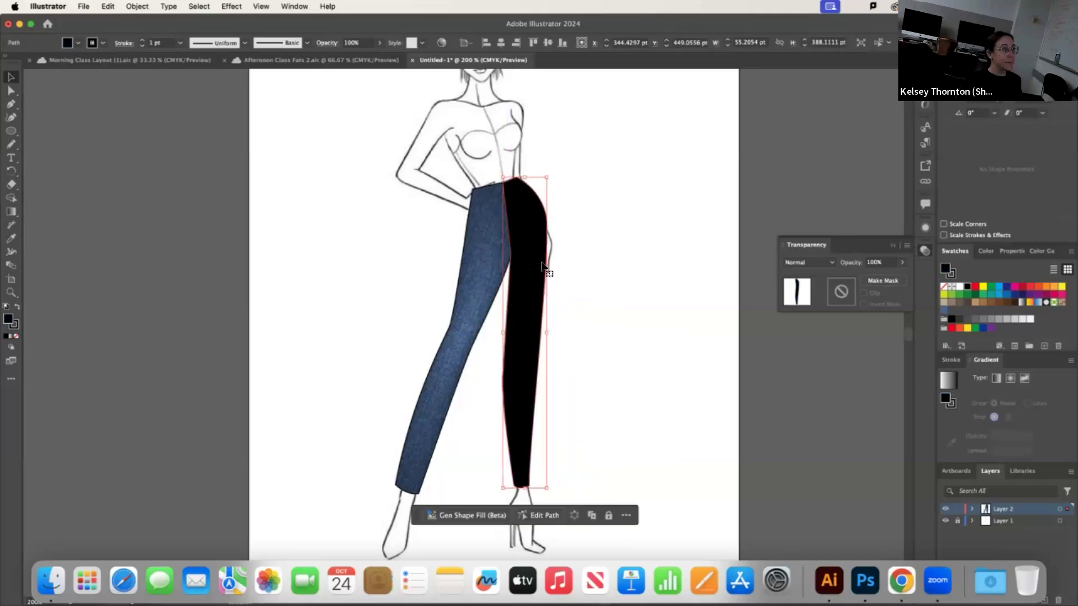
{"action": "left_click", "coordinate": [1015, 290]}
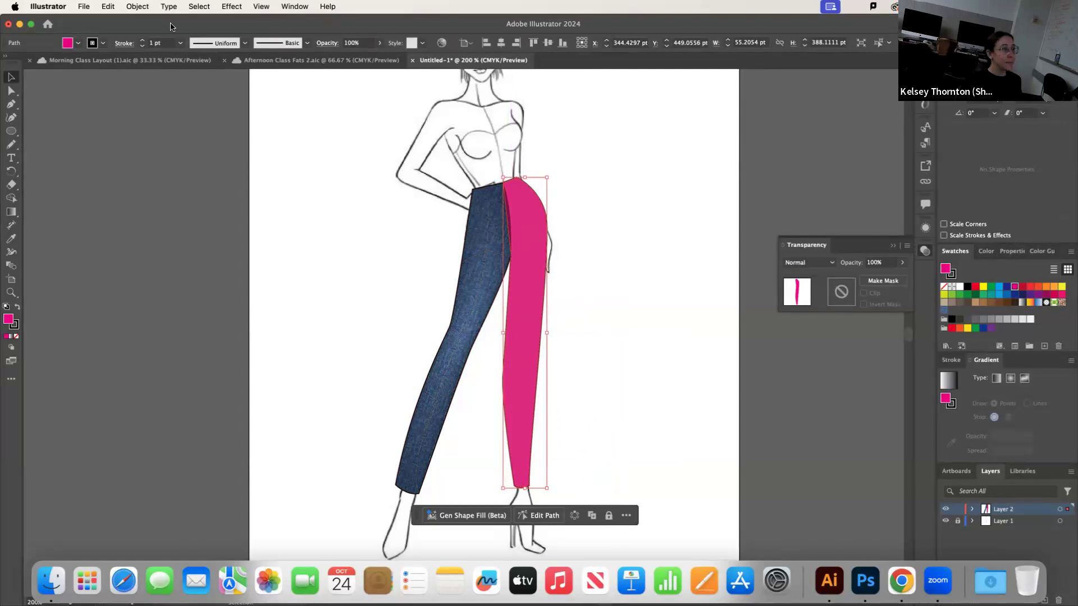
Create a gradient mesh on the pink right-hand leg with three rows, two columns, To Center appearance and 100% highlight
{"action": "left_click", "coordinate": [106, 8]}
{"action": "mouse_move", "coordinate": [137, 6]}
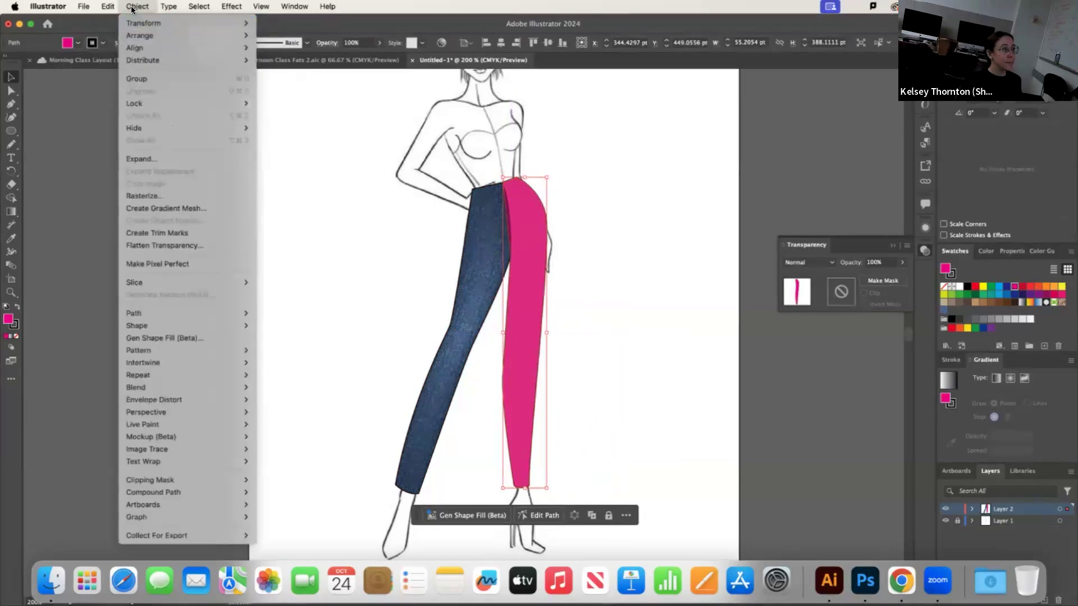
{"action": "left_click", "coordinate": [164, 205]}
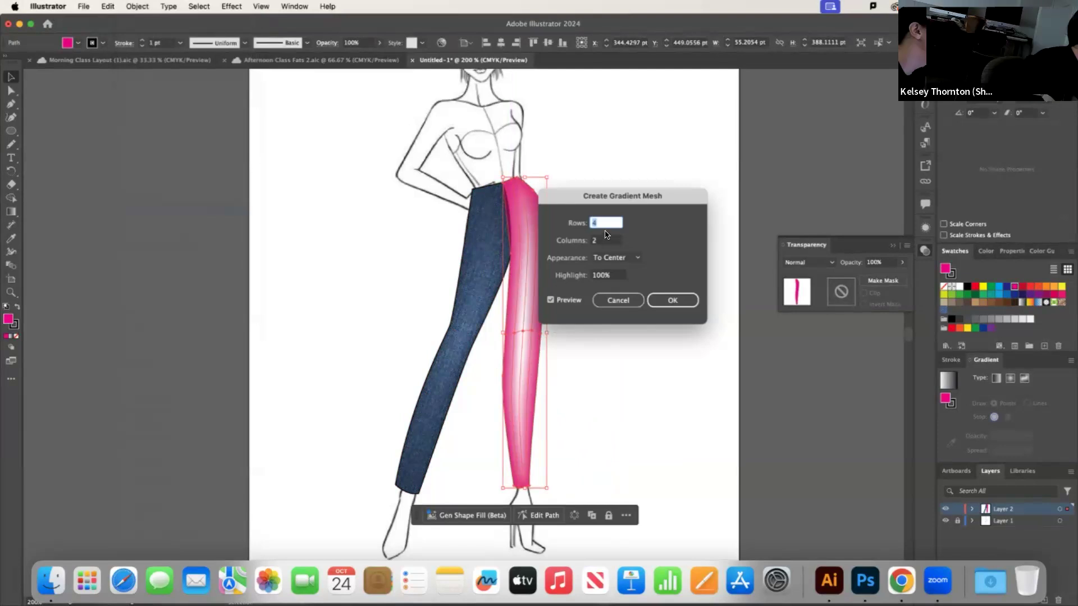
{"action": "left_click_drag", "start_coordinate": [663, 191], "coordinate": [711, 183]}
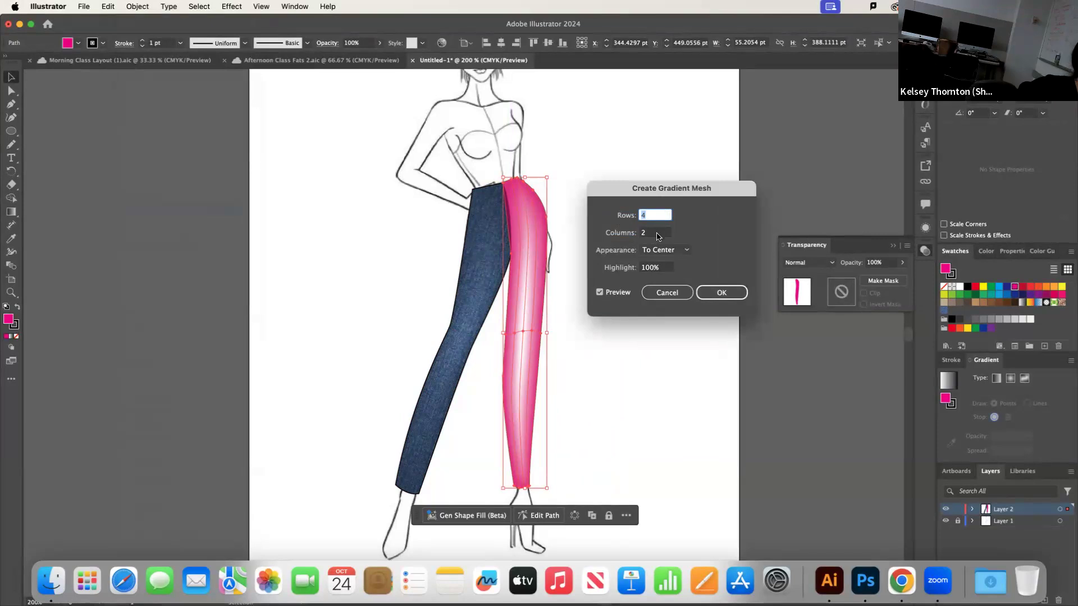
{"action": "left_click", "coordinate": [659, 234]}
{"action": "key", "text": "Up"}
{"action": "key", "text": "Down"}
{"action": "left_click", "coordinate": [656, 218]}
{"action": "key", "text": "Down"}
{"action": "key", "text": "Down"}
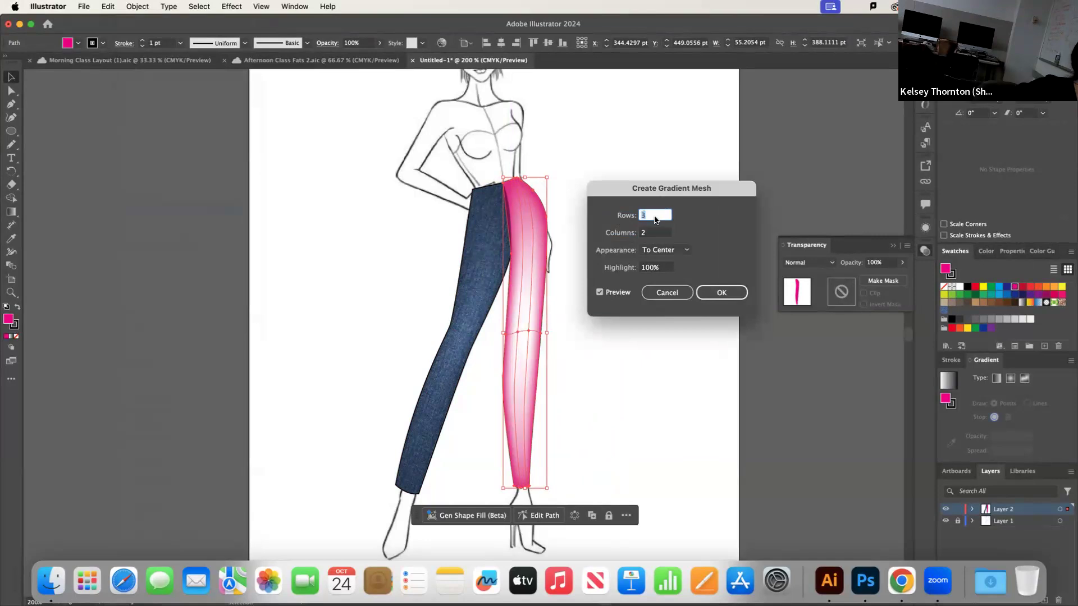
{"action": "left_click", "coordinate": [657, 234]}
{"action": "key", "text": "Up"}
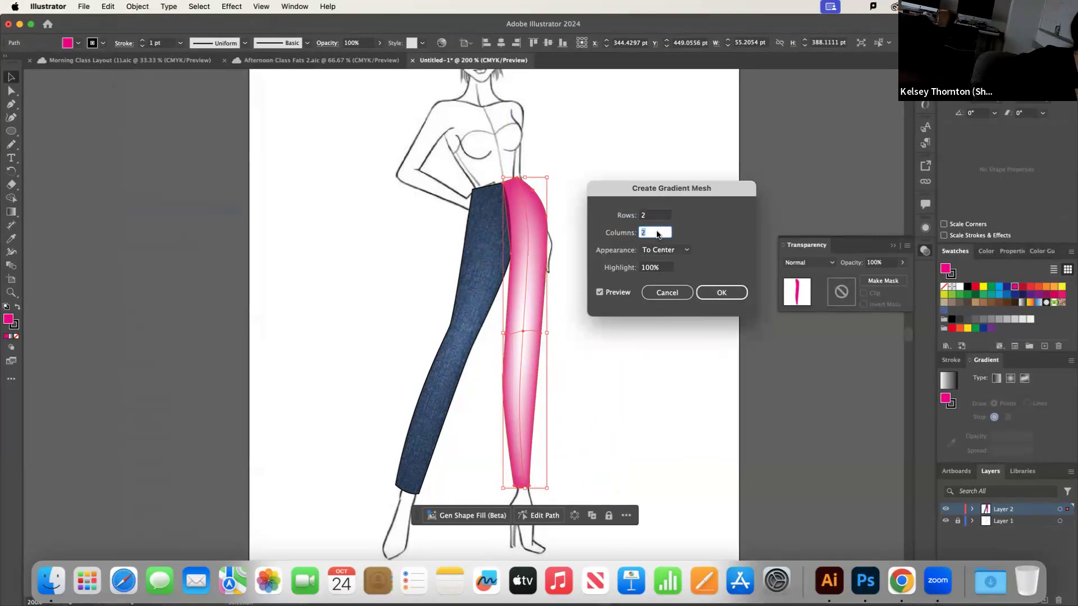
{"action": "left_click", "coordinate": [710, 291]}
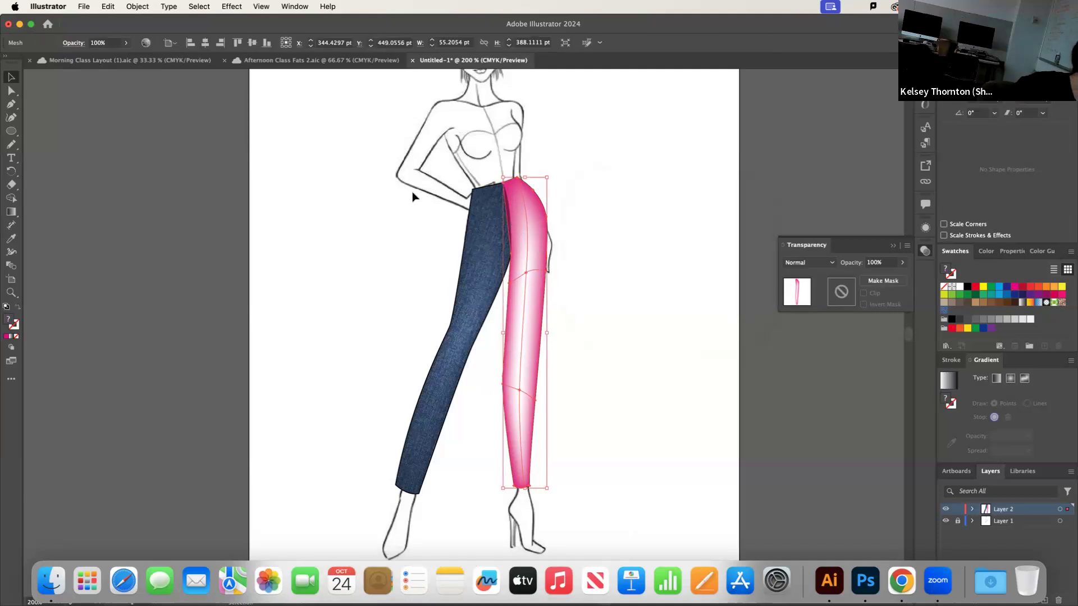
Reshape the upper inner edge of the right-hand leg mesh to follow the curved seam against the denim leg
{"action": "key", "text": "a"}
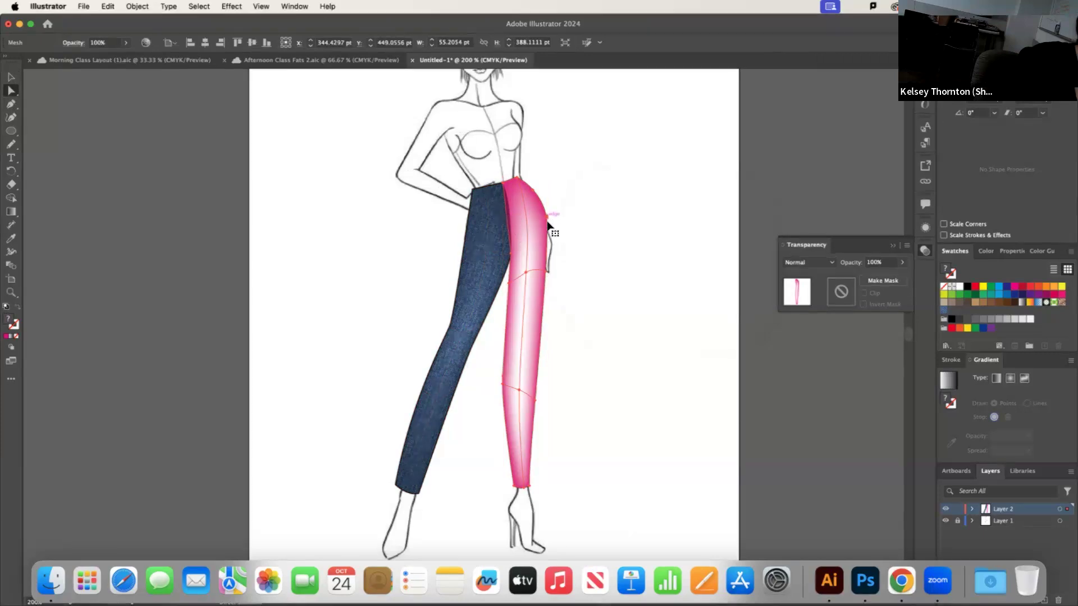
{"action": "key", "text": "super+equal"}
{"action": "key", "text": "super+equal"}
{"action": "key", "text": "super+equal"}
{"action": "scroll", "coordinate": [517, 213], "scroll_direction": "up", "scroll_amount": 5}
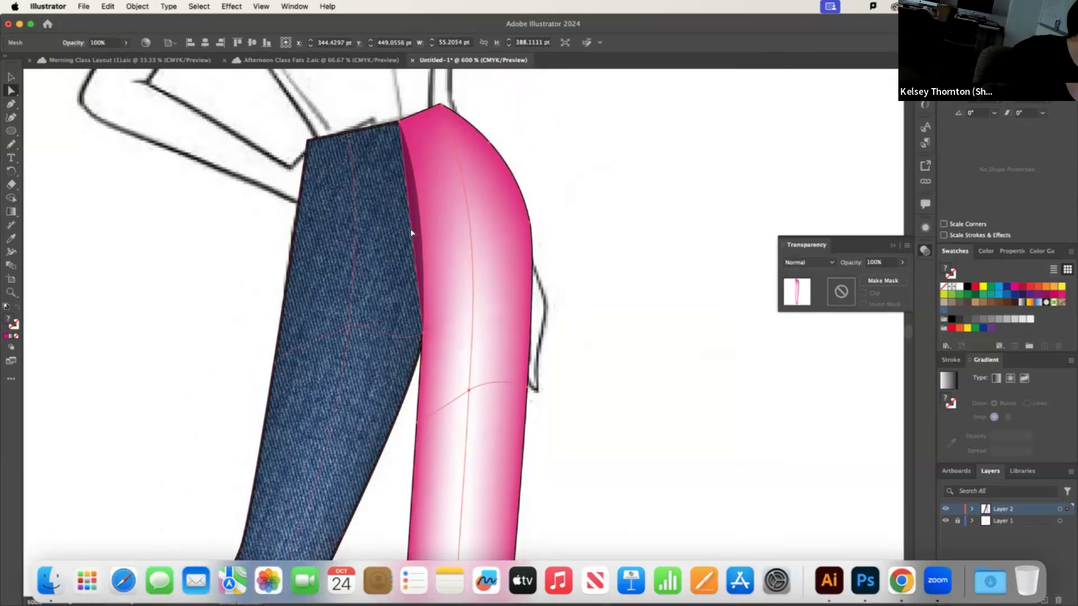
{"action": "left_click", "coordinate": [10, 88]}
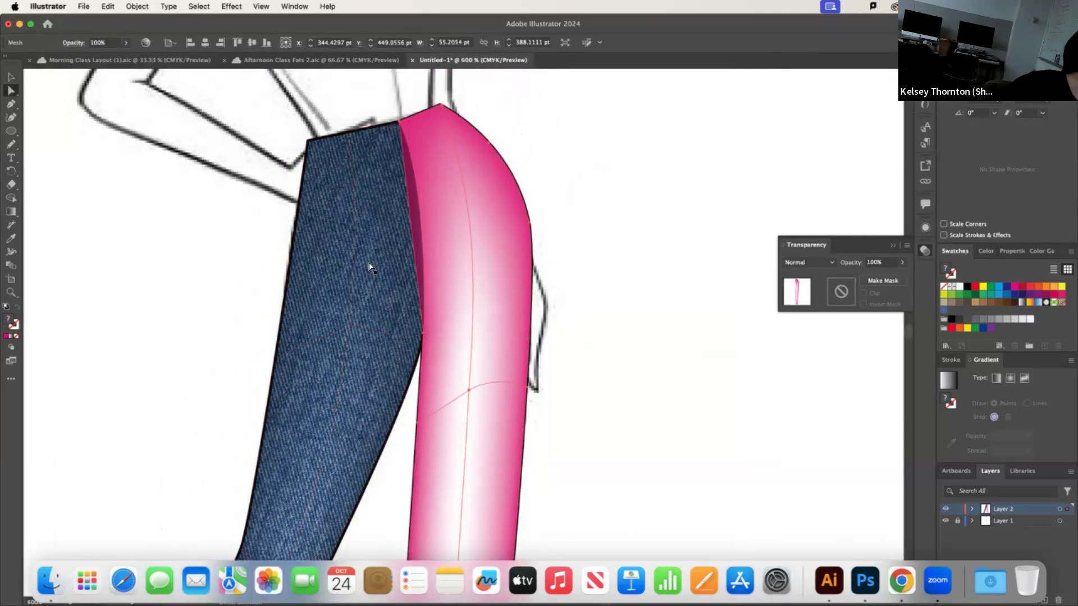
{"action": "left_click", "coordinate": [421, 337]}
{"action": "left_click_drag", "start_coordinate": [417, 265], "coordinate": [415, 175]}
{"action": "left_click", "coordinate": [416, 240]}
{"action": "left_click", "coordinate": [11, 77]}
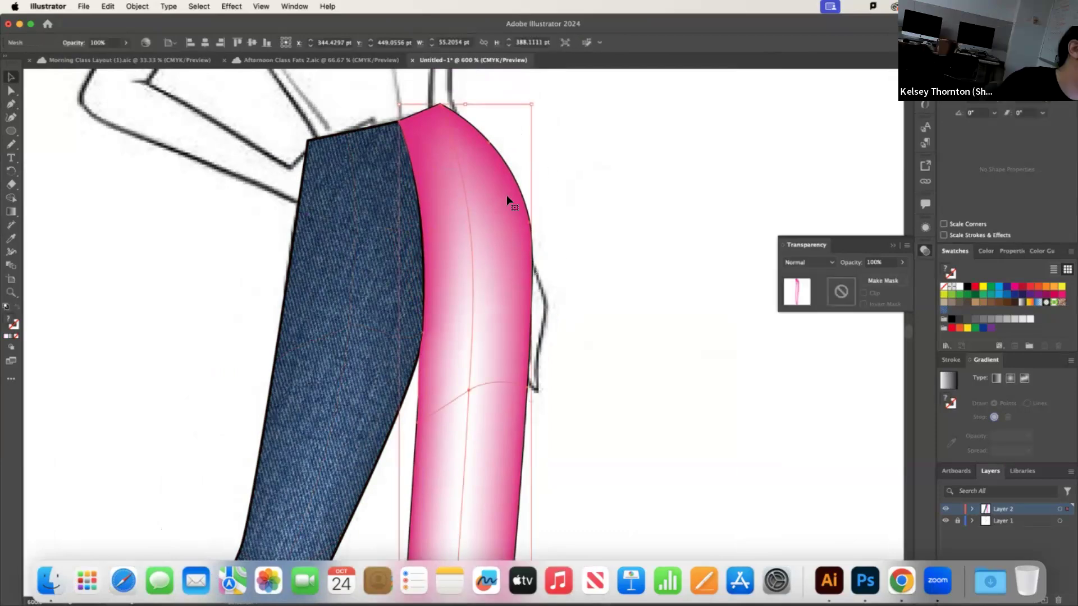
Set the right-hand leg mesh's blending mode to Color and deselect it to judge the whole figure
{"action": "left_click", "coordinate": [72, 44]}
{"action": "left_click", "coordinate": [35, 62]}
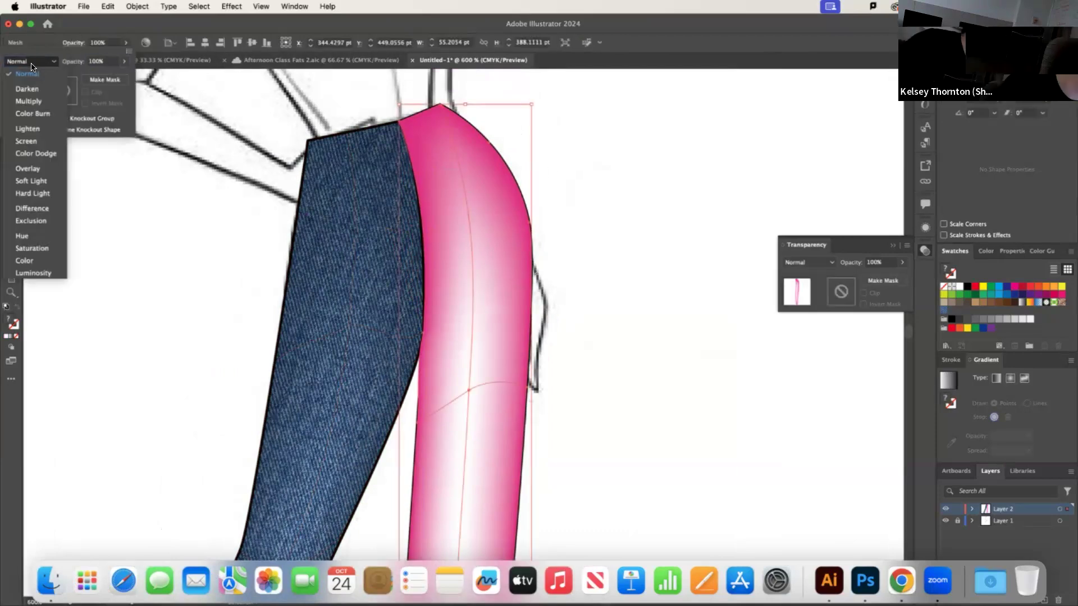
{"action": "left_click", "coordinate": [29, 67]}
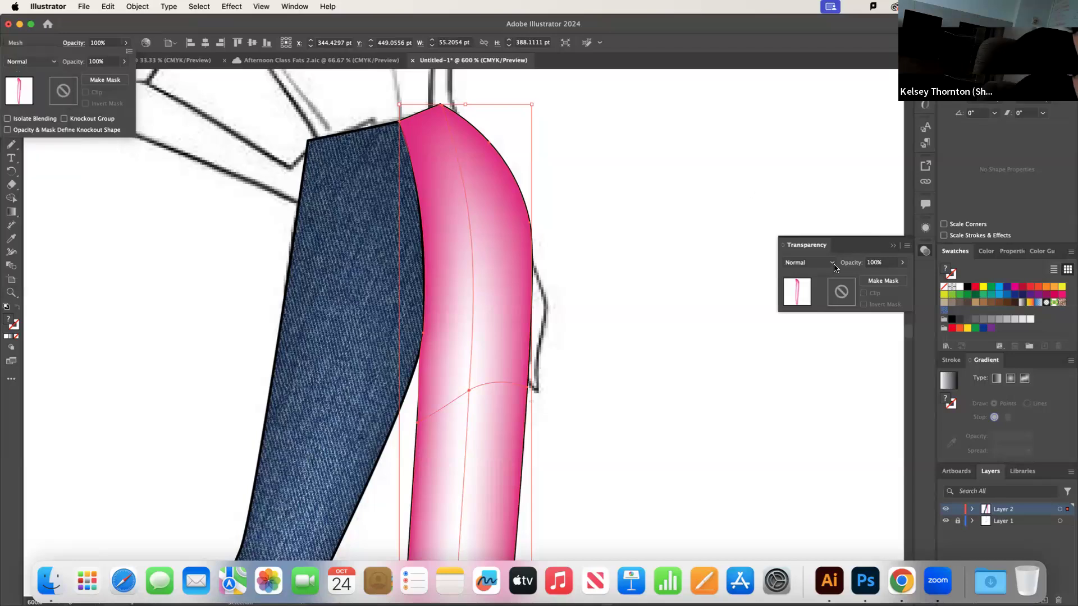
{"action": "left_click", "coordinate": [817, 268]}
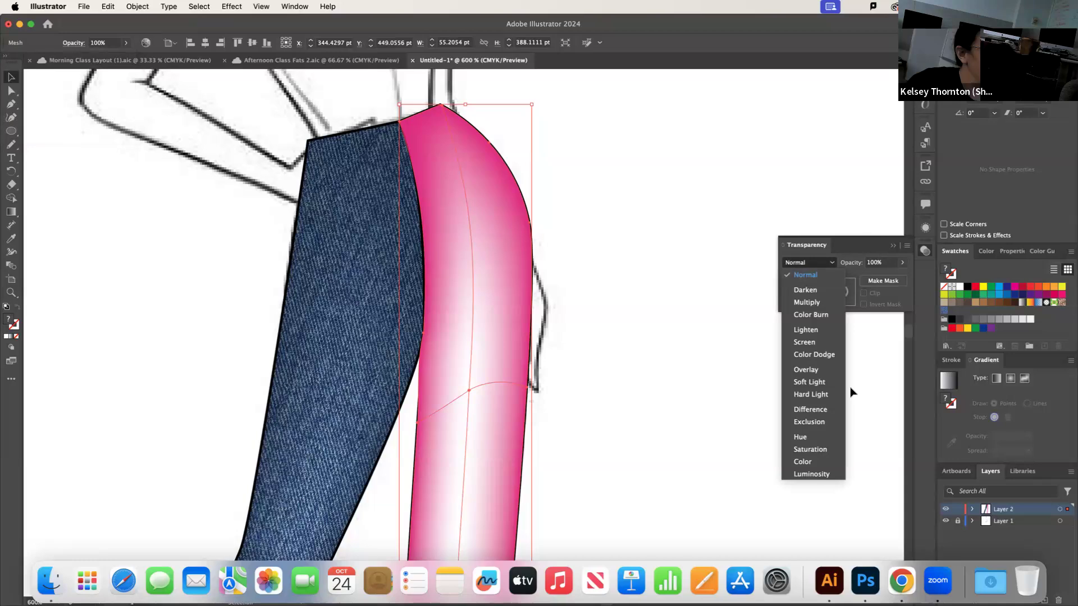
{"action": "left_click", "coordinate": [821, 463]}
{"action": "left_click", "coordinate": [723, 368]}
{"action": "key", "text": "super+minus"}
{"action": "key", "text": "super+minus"}
{"action": "key", "text": "super+minus"}
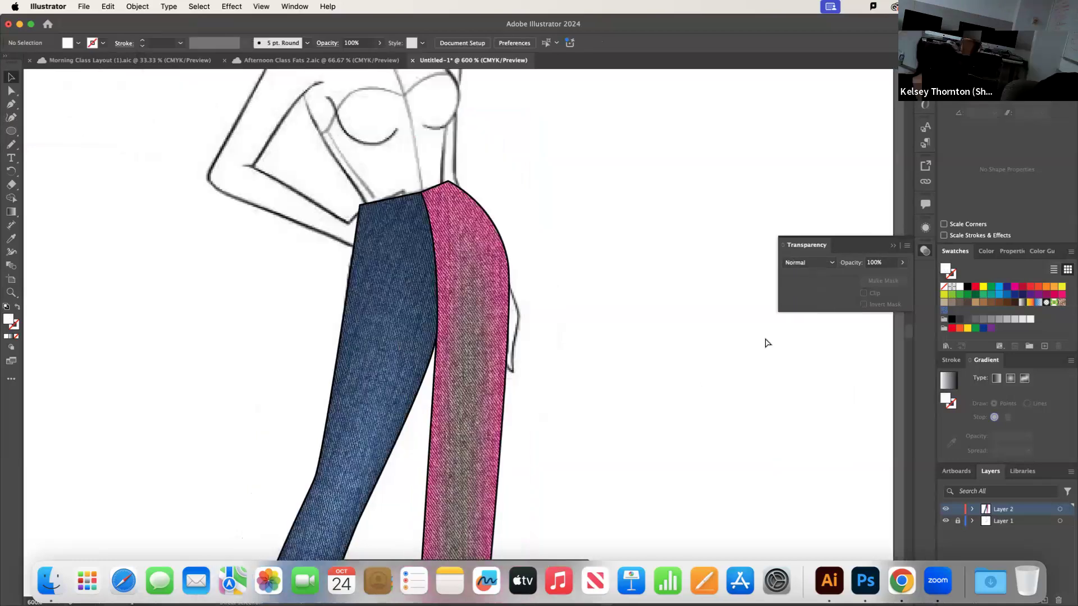
{"action": "scroll", "coordinate": [676, 303], "scroll_direction": "down", "scroll_amount": 1}
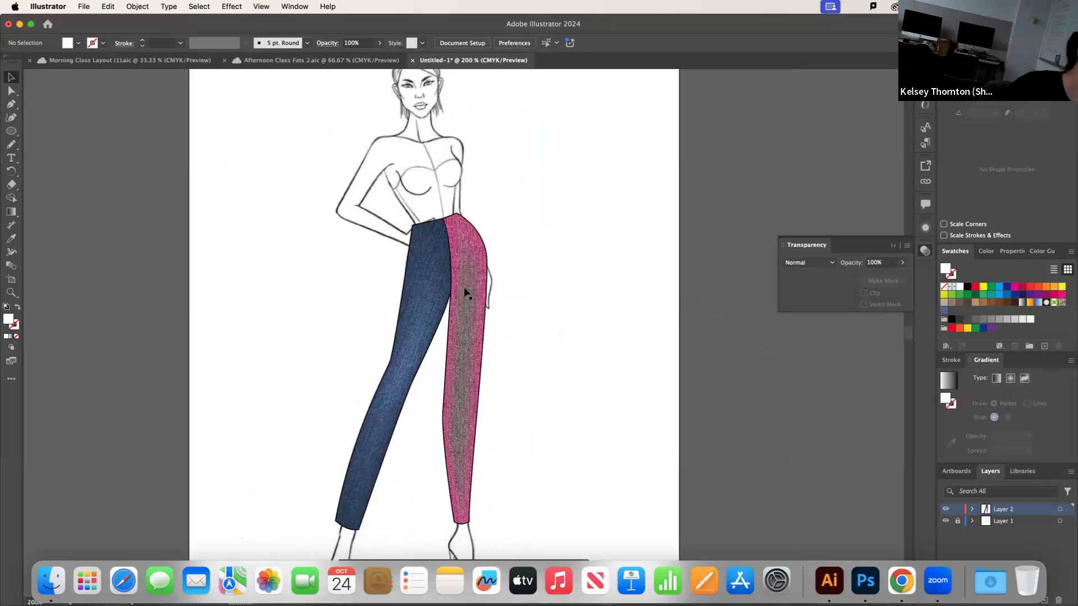
Change the right-hand leg mesh's blending mode to Multiply and deselect it
{"action": "left_click", "coordinate": [828, 268]}
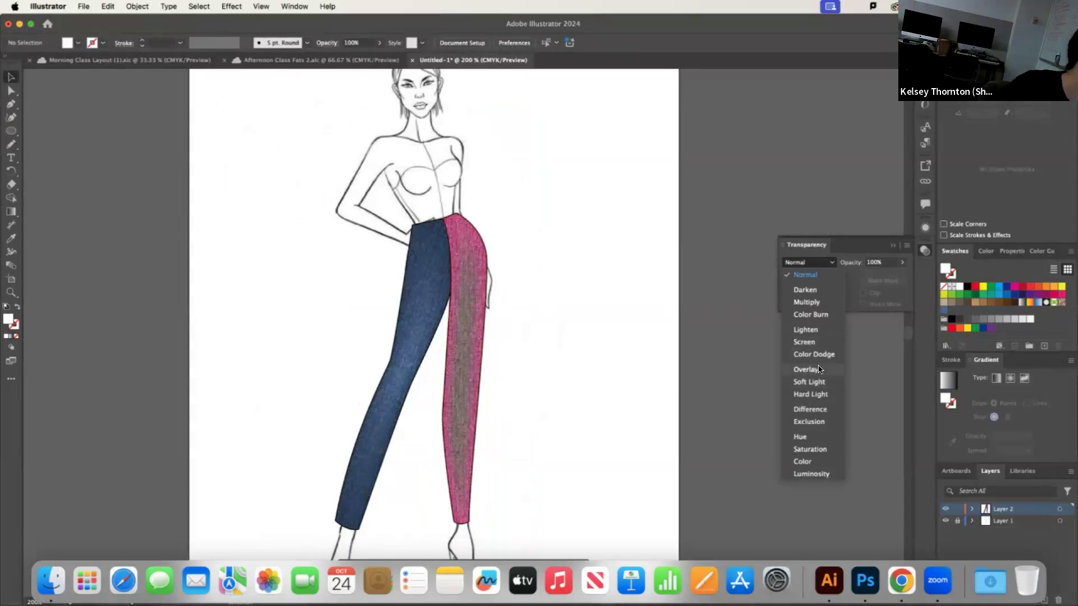
{"action": "left_click", "coordinate": [803, 461]}
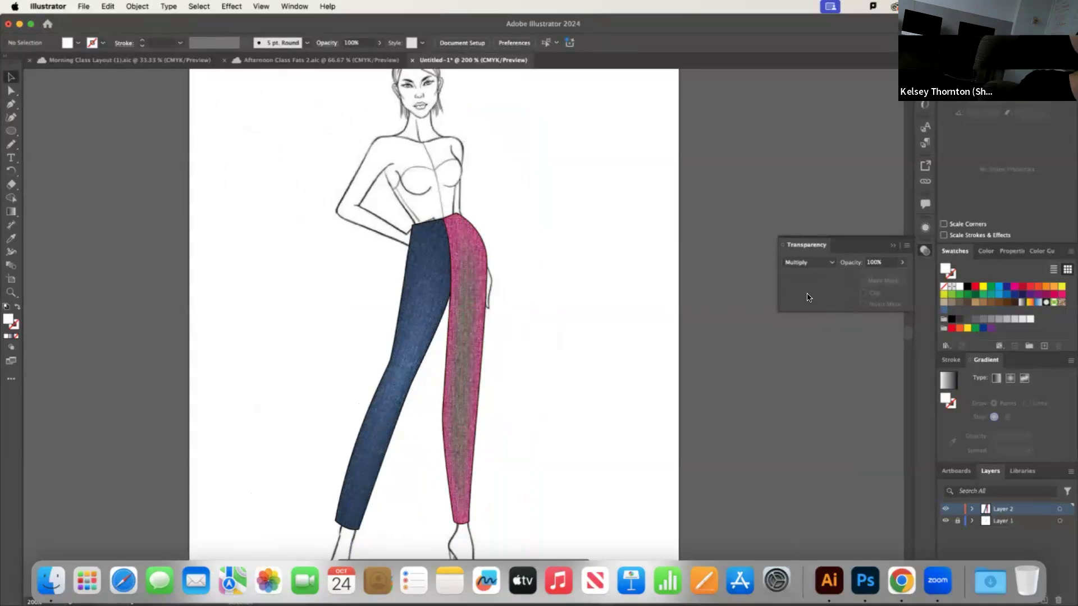
{"action": "left_click", "coordinate": [455, 345]}
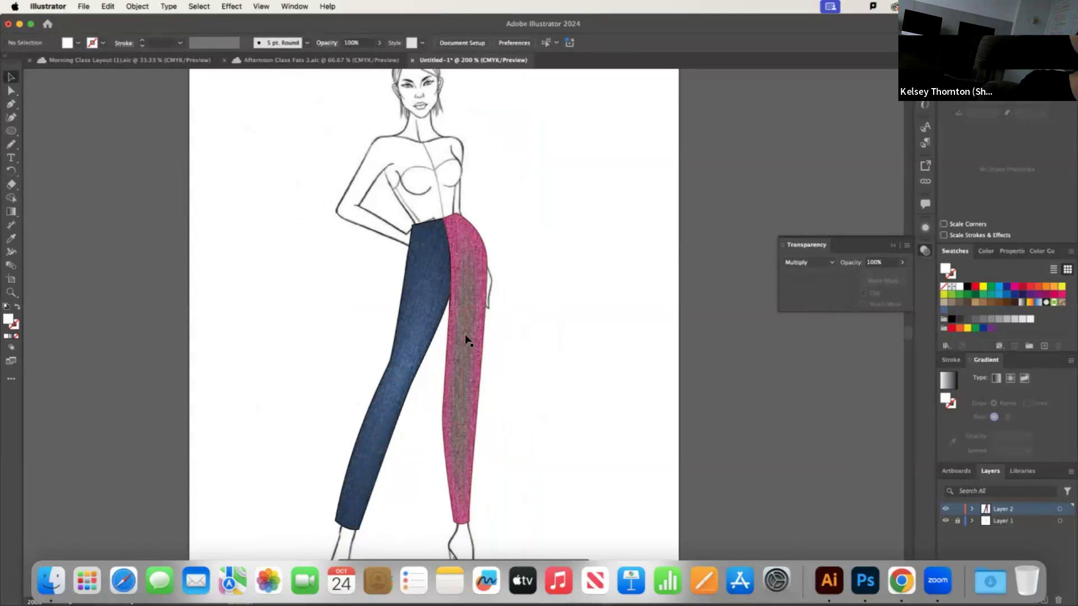
{"action": "left_click", "coordinate": [795, 263]}
{"action": "left_click", "coordinate": [801, 304]}
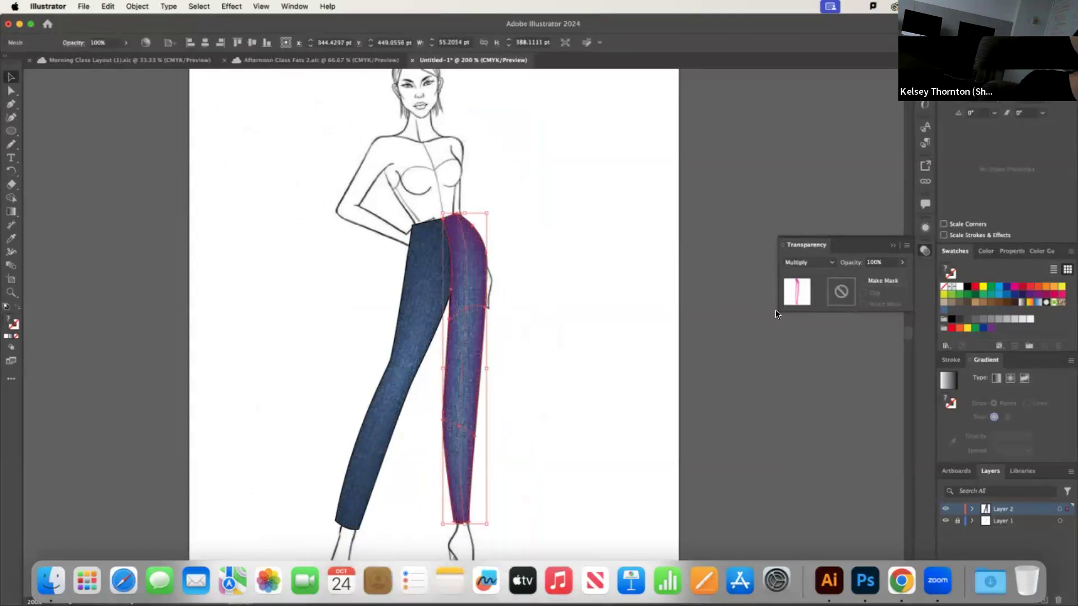
{"action": "left_click", "coordinate": [622, 318]}
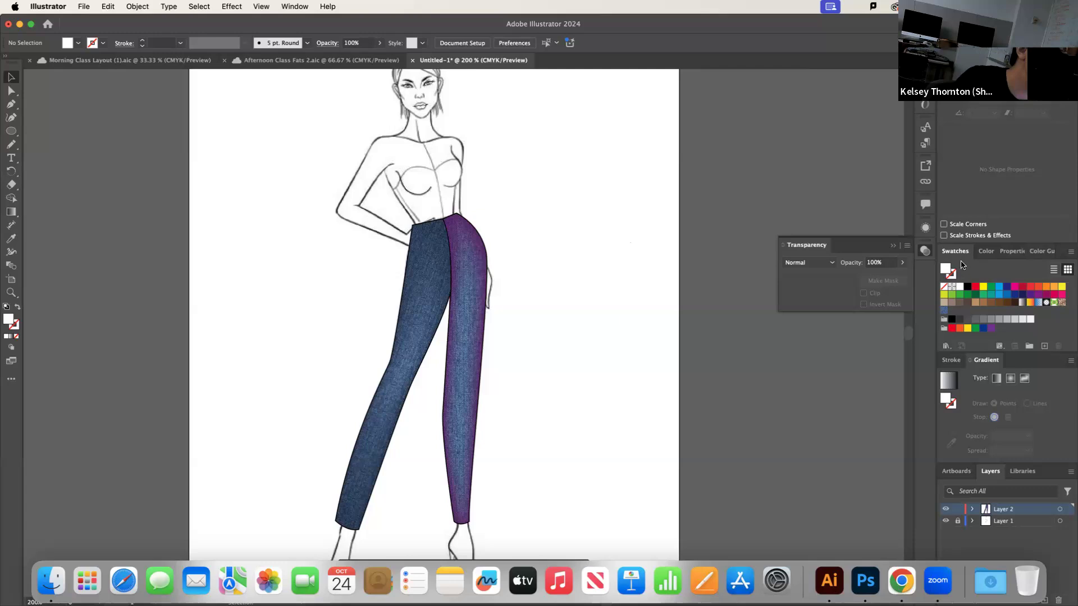
Display the document's brushes in an enlarged floating group and switch it to show the symbols
{"action": "left_click", "coordinate": [947, 347]}
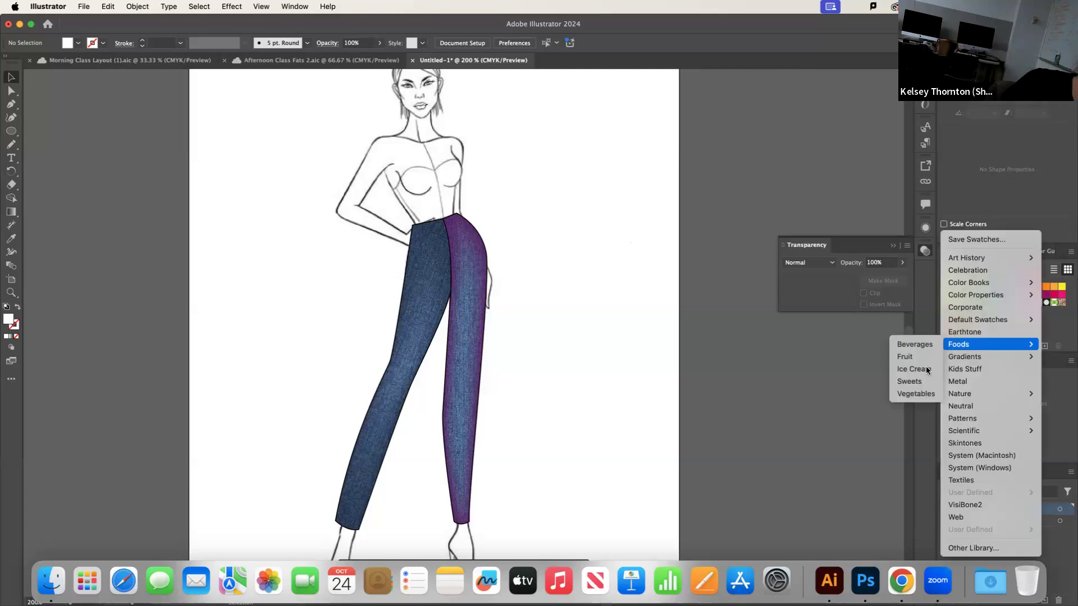
{"action": "left_click", "coordinate": [916, 456]}
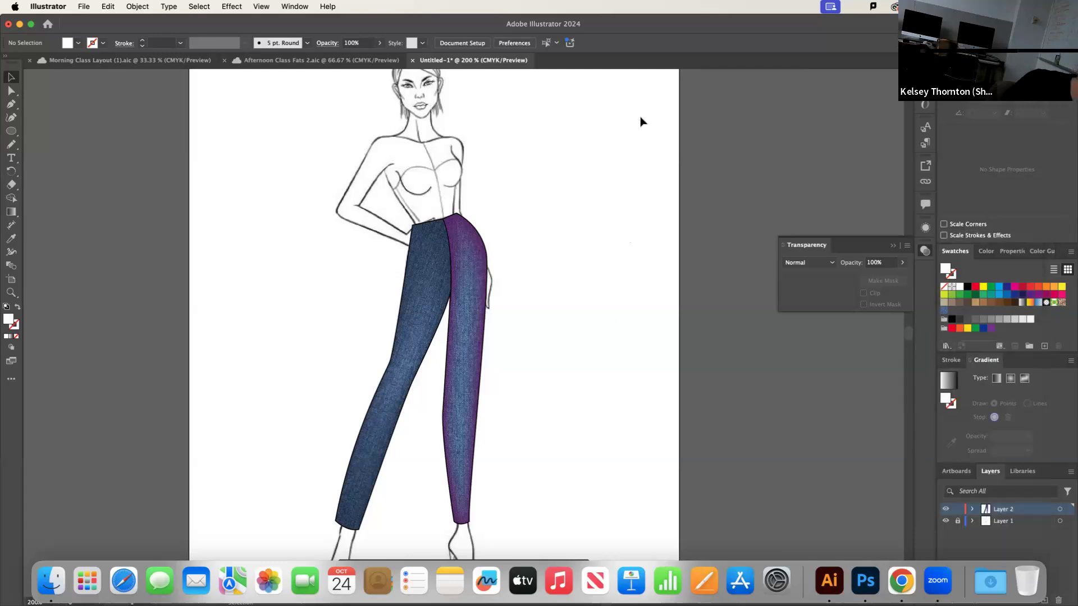
{"action": "left_click", "coordinate": [292, 6]}
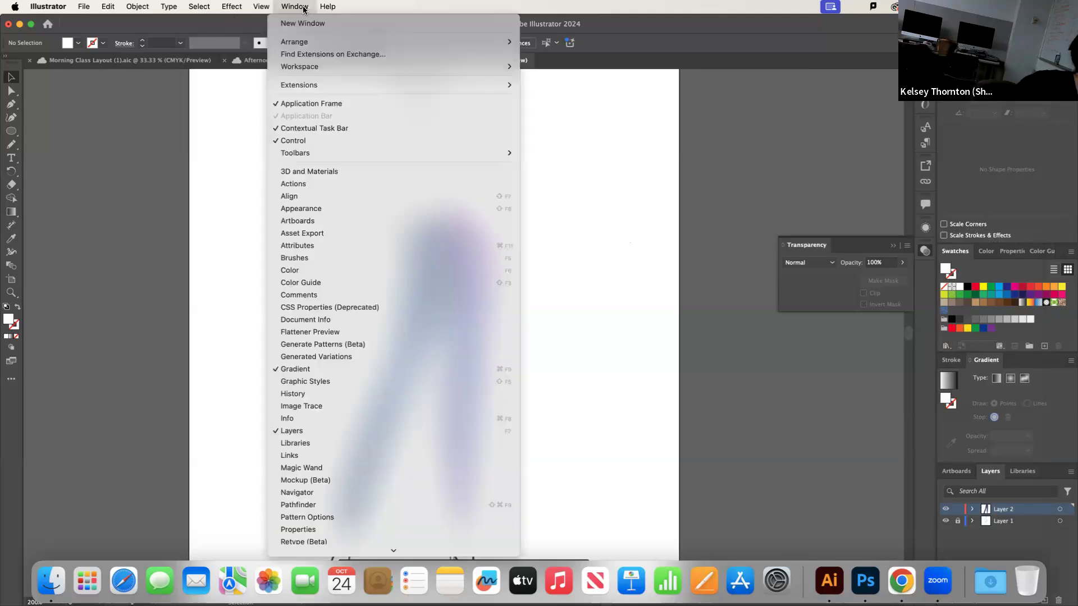
{"action": "left_click", "coordinate": [370, 259]}
{"action": "left_click_drag", "start_coordinate": [892, 407], "coordinate": [855, 256]}
{"action": "left_click_drag", "start_coordinate": [828, 412], "coordinate": [828, 452]}
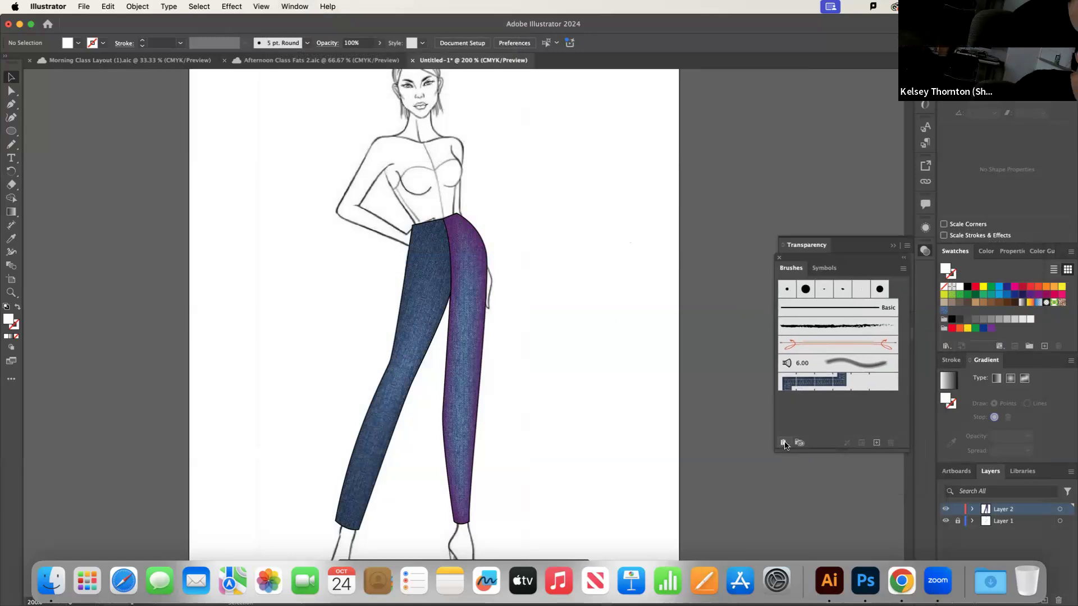
{"action": "left_click", "coordinate": [784, 444]}
{"action": "left_click", "coordinate": [887, 409]}
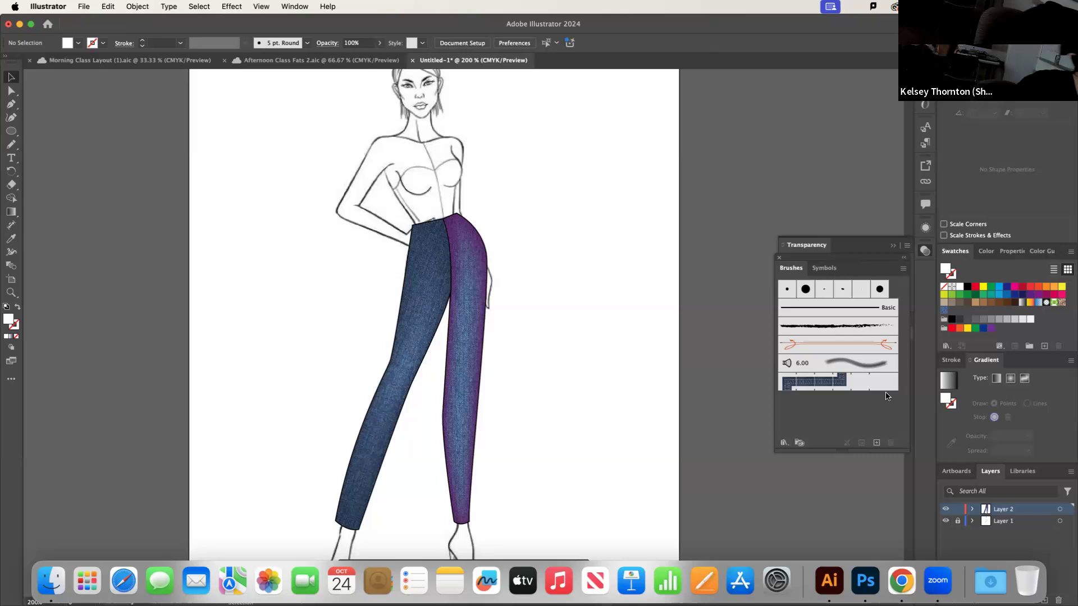
{"action": "left_click", "coordinate": [825, 269]}
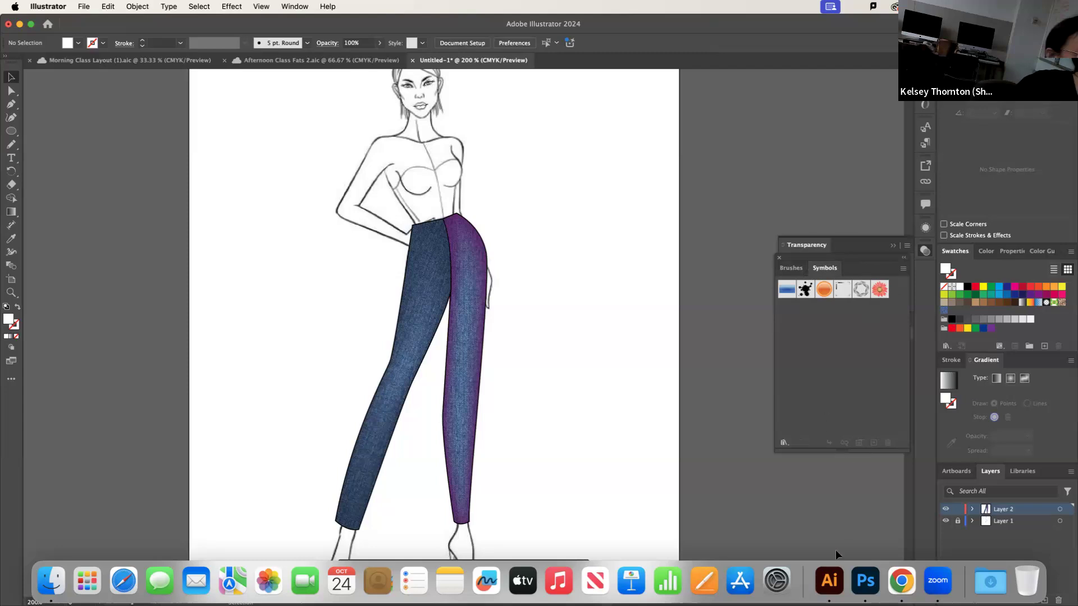
Switch to Chrome, find the symbol objects video in the Moodle course's October 24 resources, and return to Illustrator
{"action": "right_click", "coordinate": [836, 573]}
{"action": "left_click", "coordinate": [904, 581]}
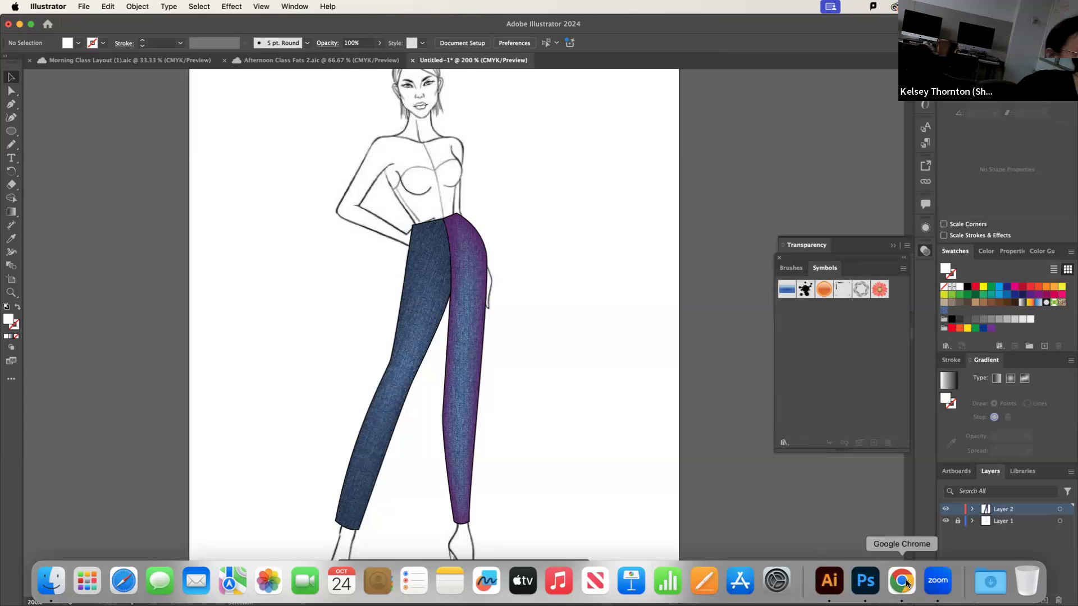
{"action": "left_click", "coordinate": [908, 584]}
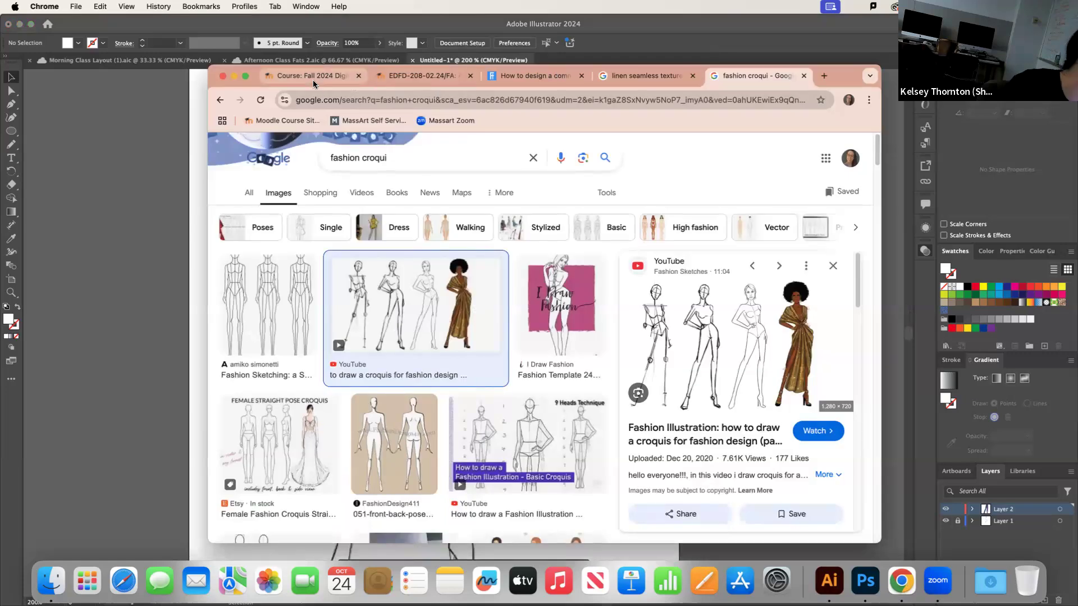
{"action": "left_click", "coordinate": [312, 79]}
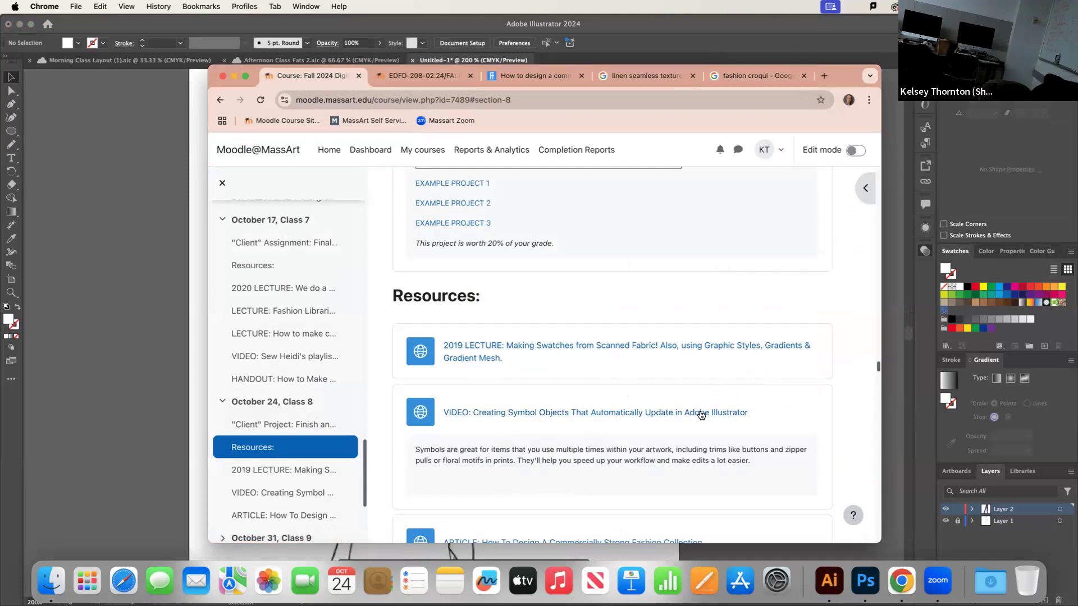
{"action": "left_click", "coordinate": [922, 458]}
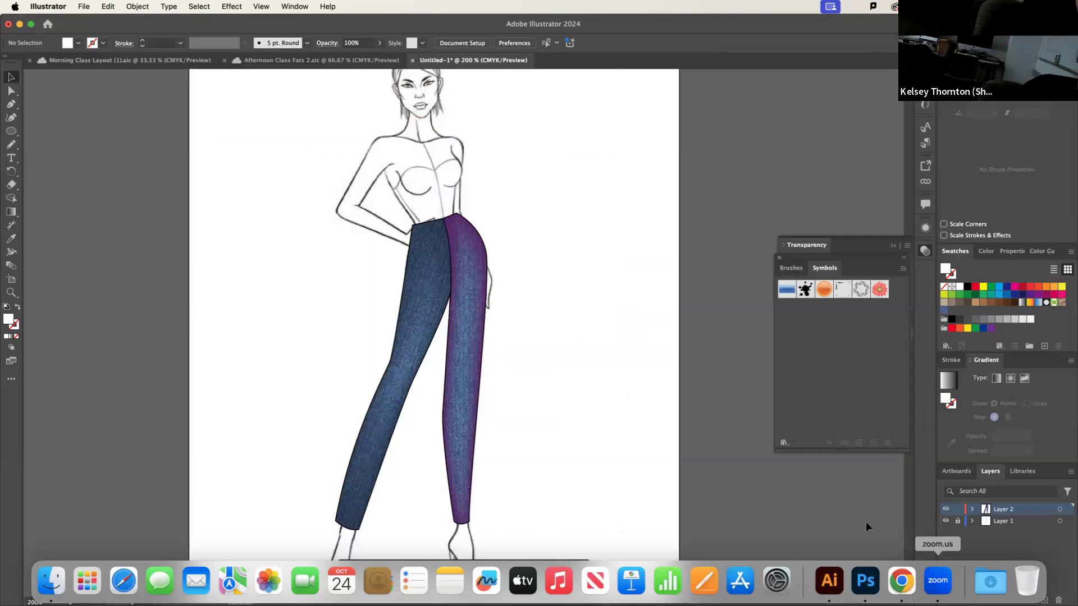
Draw a circle about 17 pt in diameter beside the figure with the default white fill and 1 pt black stroke
{"action": "scroll", "coordinate": [729, 491], "scroll_direction": "right", "scroll_amount": 1}
{"action": "scroll", "coordinate": [730, 491], "scroll_direction": "right", "scroll_amount": 10}
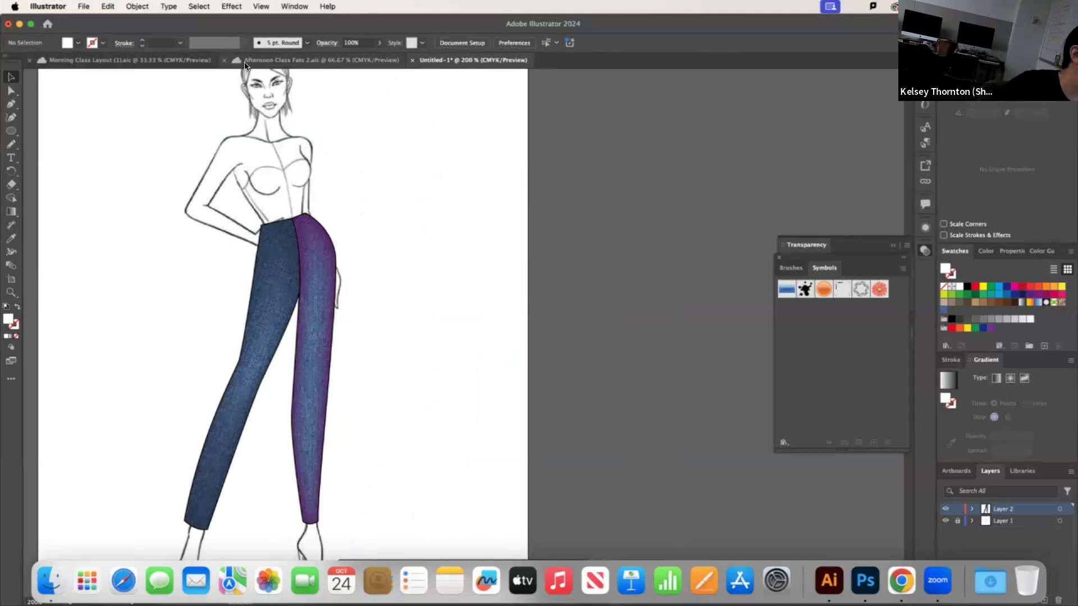
{"action": "left_click", "coordinate": [11, 131]}
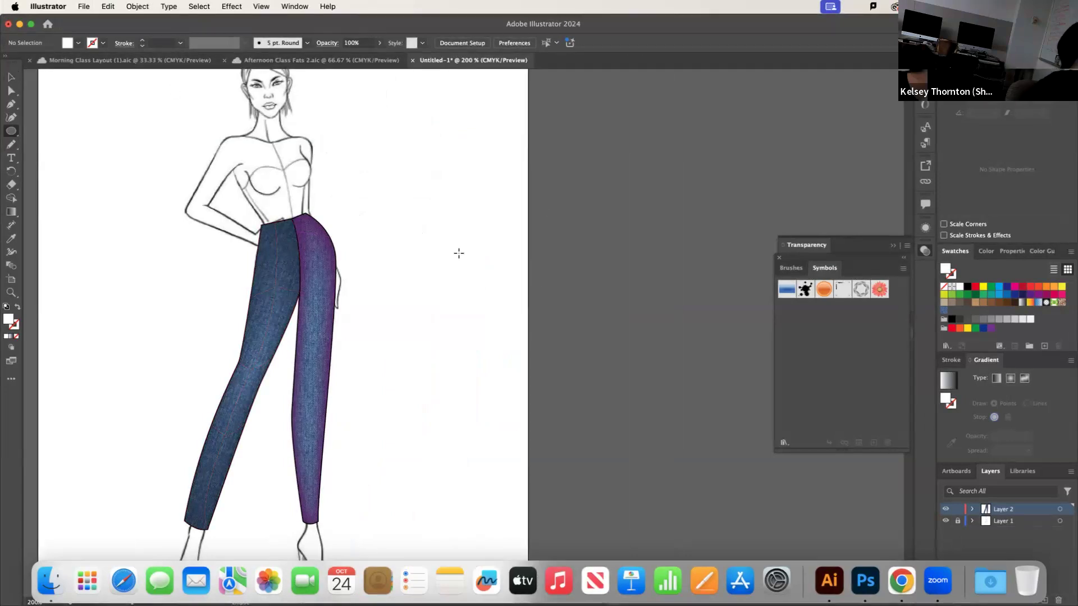
{"action": "mouse_move", "coordinate": [444, 256]}
{"action": "left_mouse_down"}
{"action": "mouse_move", "coordinate": [465, 275]}
{"action": "mouse_move", "coordinate": [457, 268]}
{"action": "left_mouse_up"}
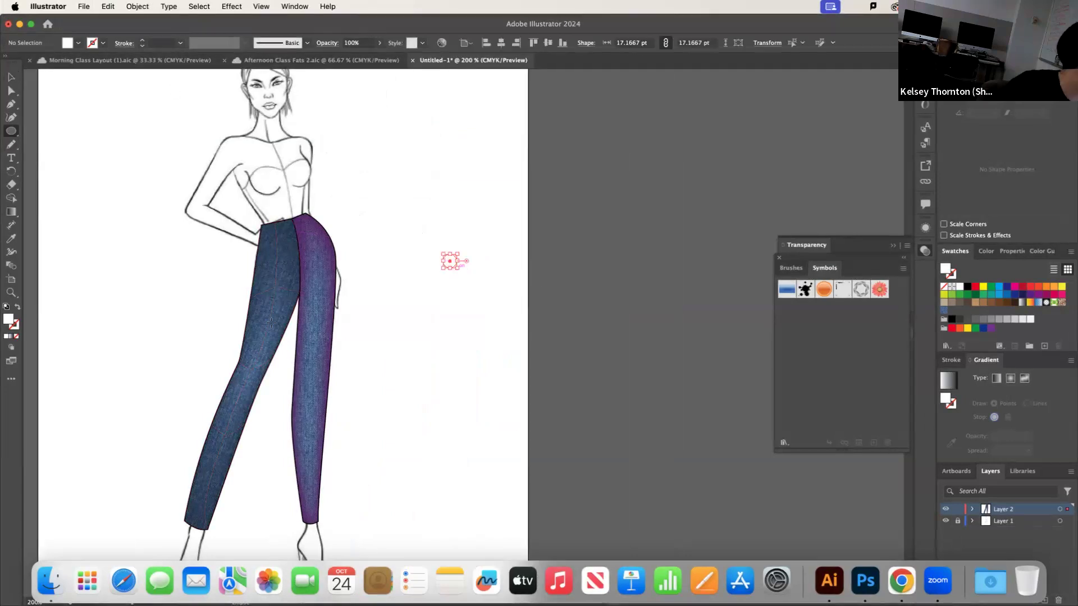
{"action": "key", "text": "d"}
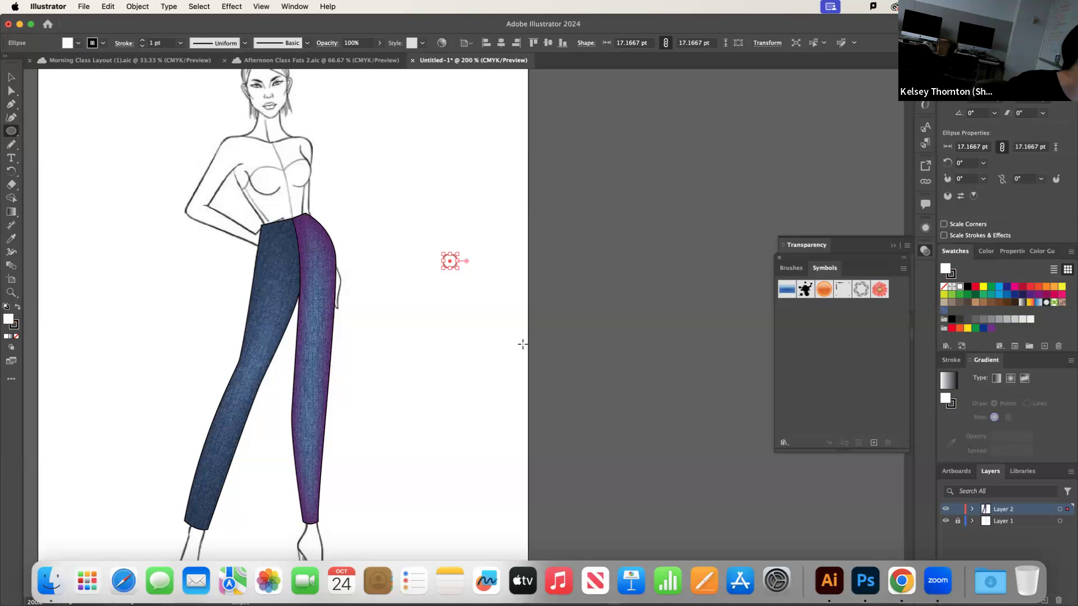
{"action": "key", "text": "super+equal"}
{"action": "key", "text": "super+equal"}
{"action": "key", "text": "super+equal"}
{"action": "key", "text": "super+equal"}
{"action": "key", "text": "super+equal"}
{"action": "key", "text": "super+equal"}
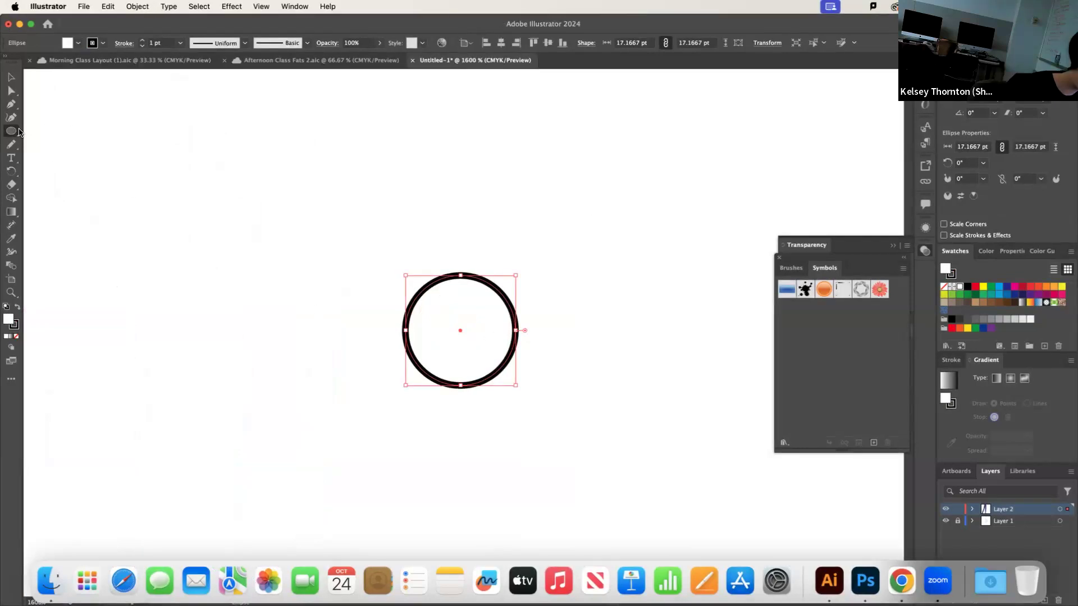
Draw a 45° diagonal line about 10.9 pt long inside the circle, with a 2 pt stroke and round caps
{"action": "left_click_drag", "start_coordinate": [9, 135], "coordinate": [40, 185]}
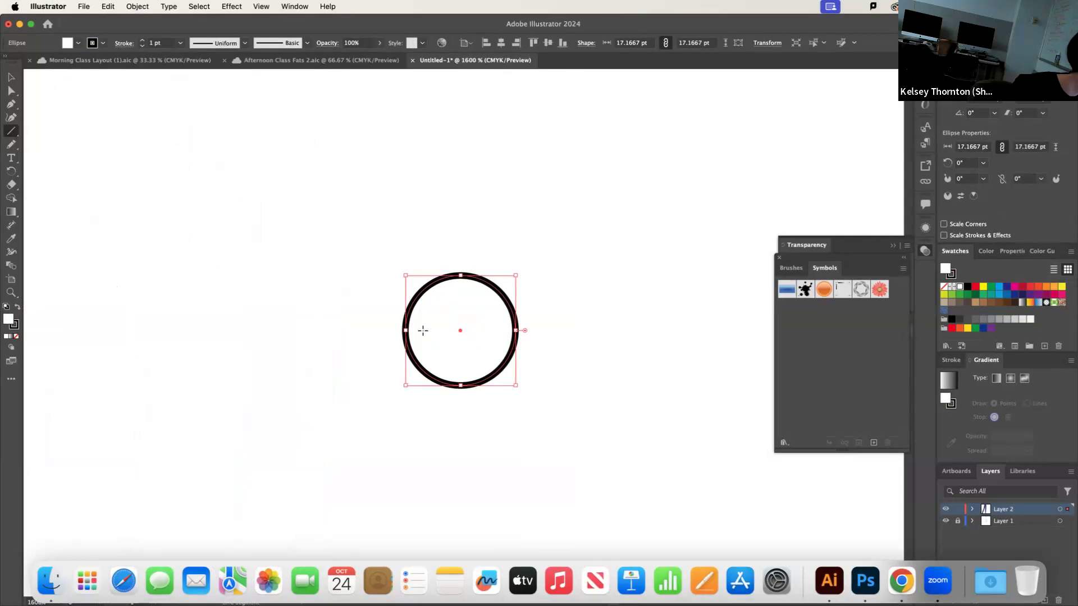
{"action": "left_click_drag", "start_coordinate": [436, 353], "coordinate": [485, 296]}
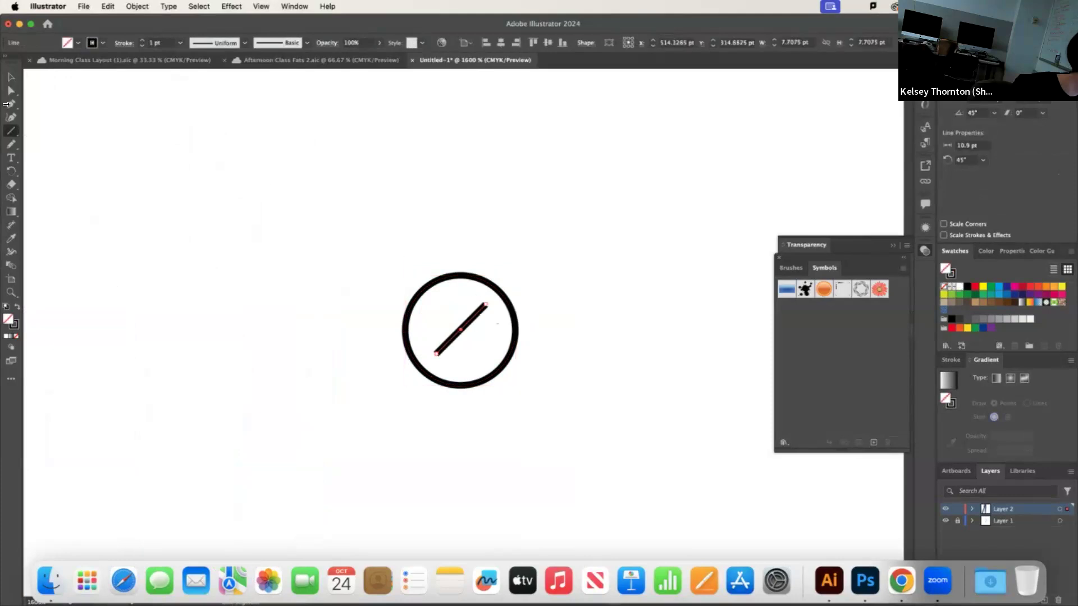
{"action": "left_click", "coordinate": [11, 76]}
{"action": "left_click", "coordinate": [142, 40]}
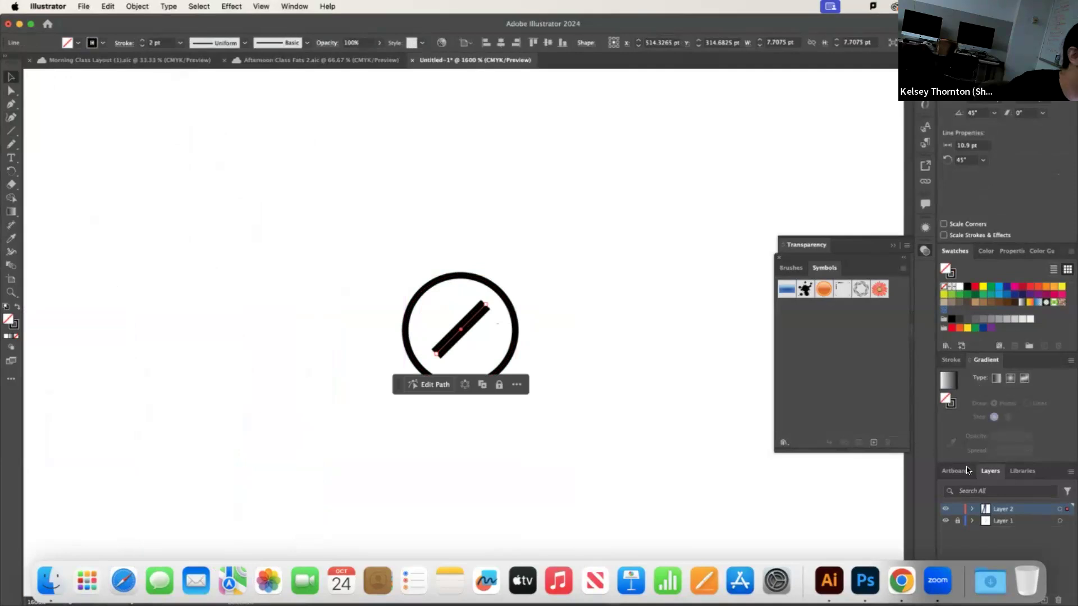
{"action": "left_click", "coordinate": [962, 364]}
{"action": "left_click", "coordinate": [996, 393]}
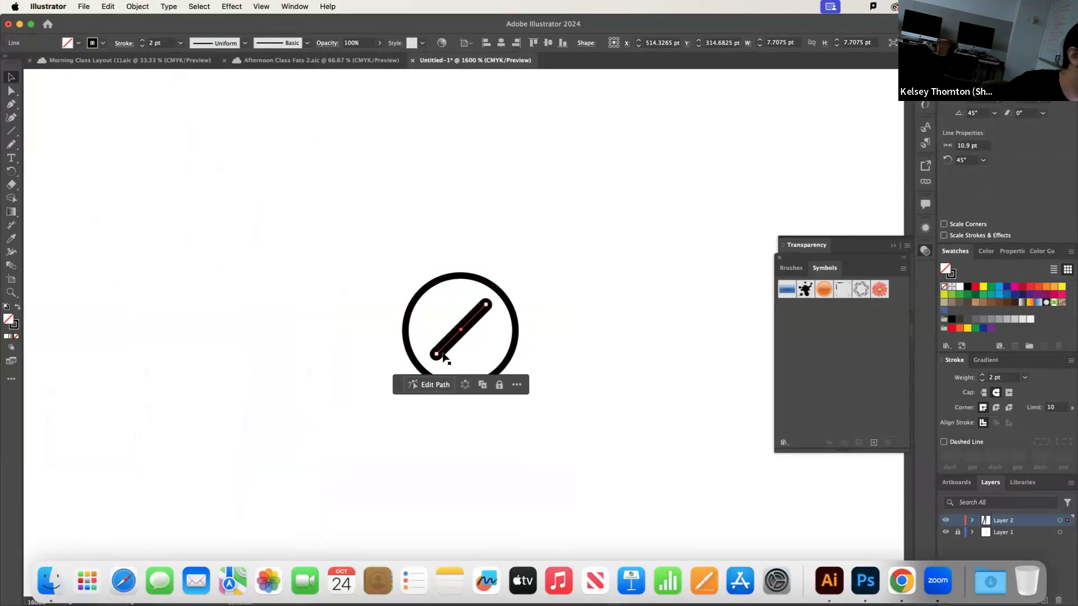
Reflect a copy of the diagonal line to form an X inside the circle
{"action": "right_click", "coordinate": [471, 326]}
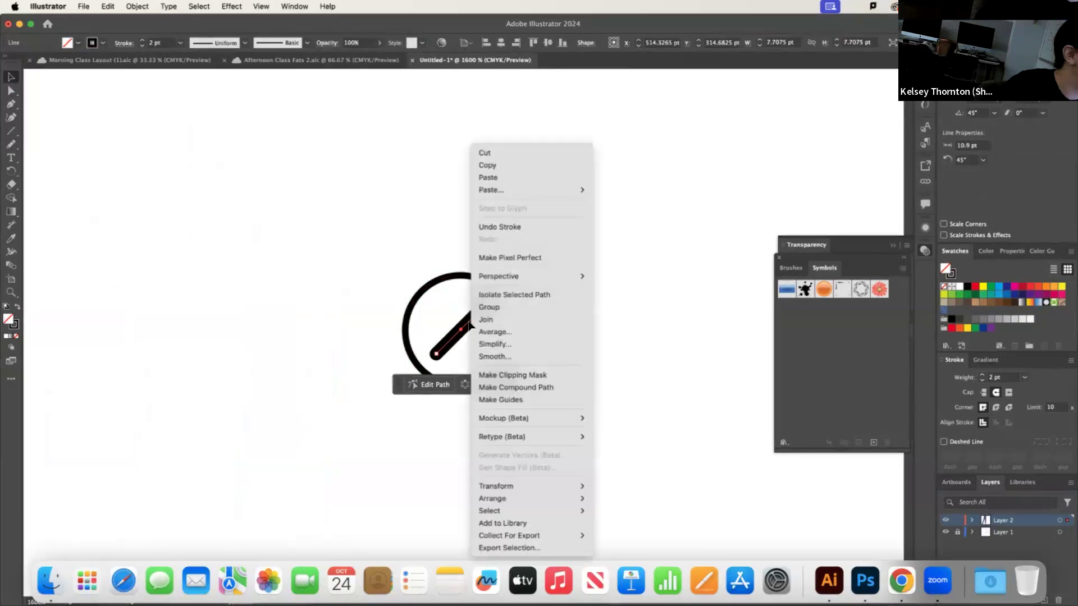
{"action": "mouse_move", "coordinate": [534, 486]}
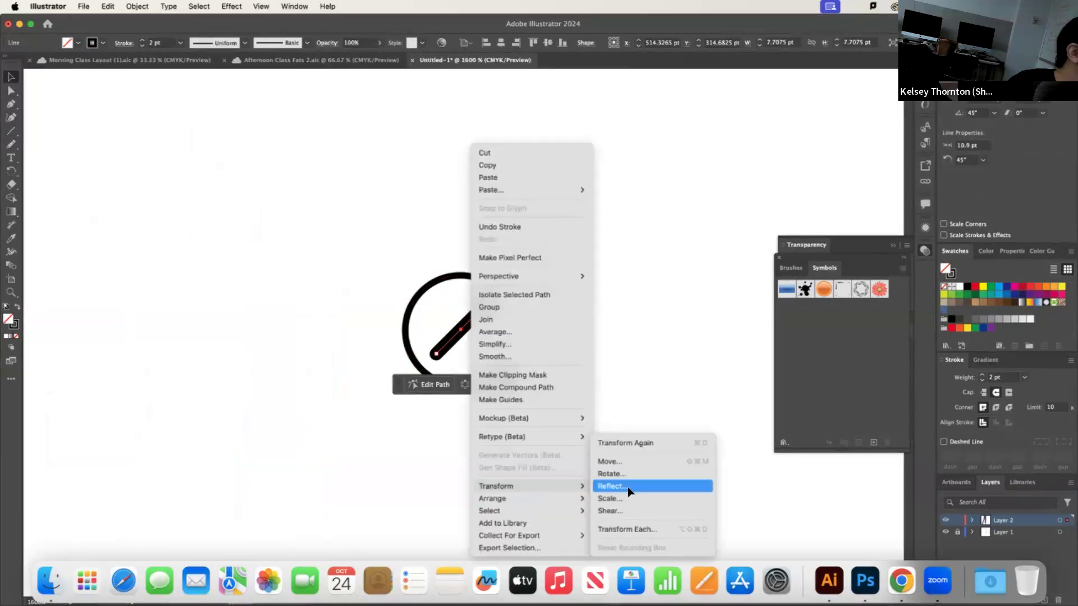
{"action": "left_click", "coordinate": [609, 488]}
{"action": "left_click", "coordinate": [483, 366]}
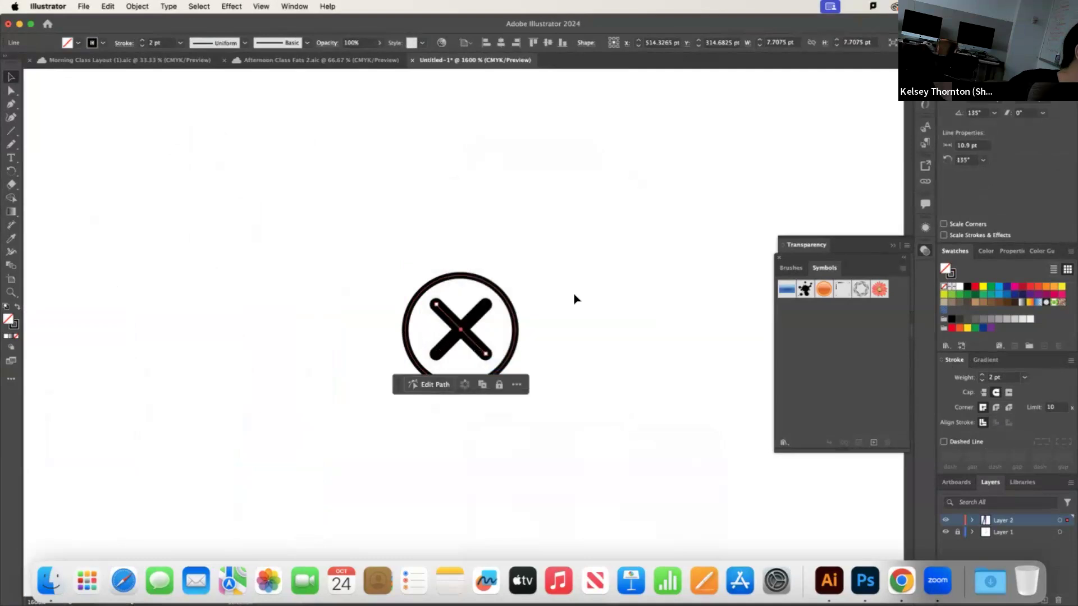
Turn the circle and X together into a new dynamic symbol with the default name and options
{"action": "left_click", "coordinate": [575, 298]}
{"action": "left_click_drag", "start_coordinate": [549, 431], "coordinate": [378, 246]}
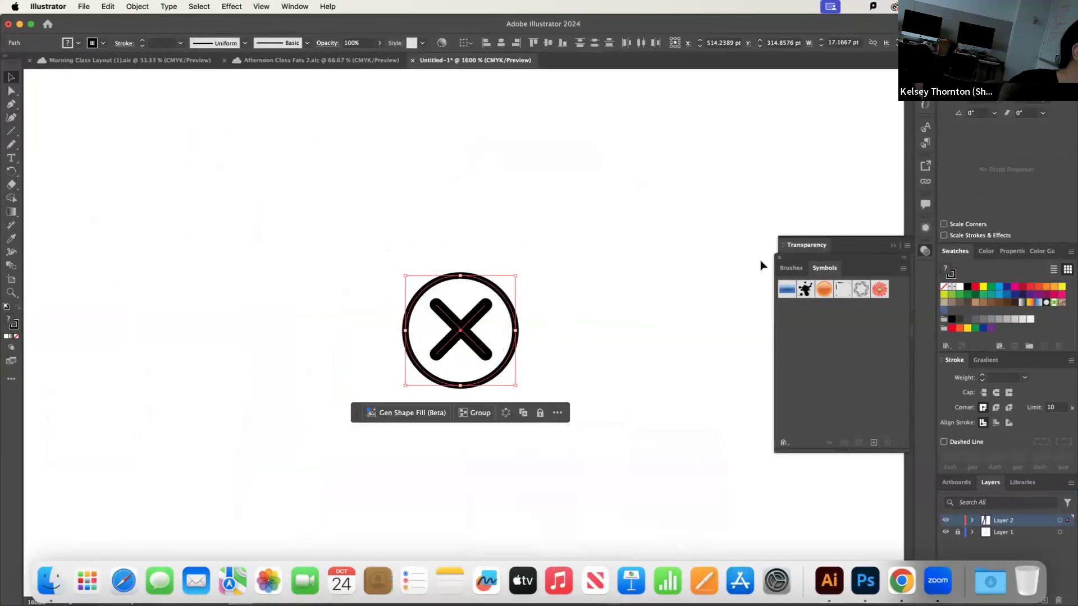
{"action": "left_click", "coordinate": [873, 443]}
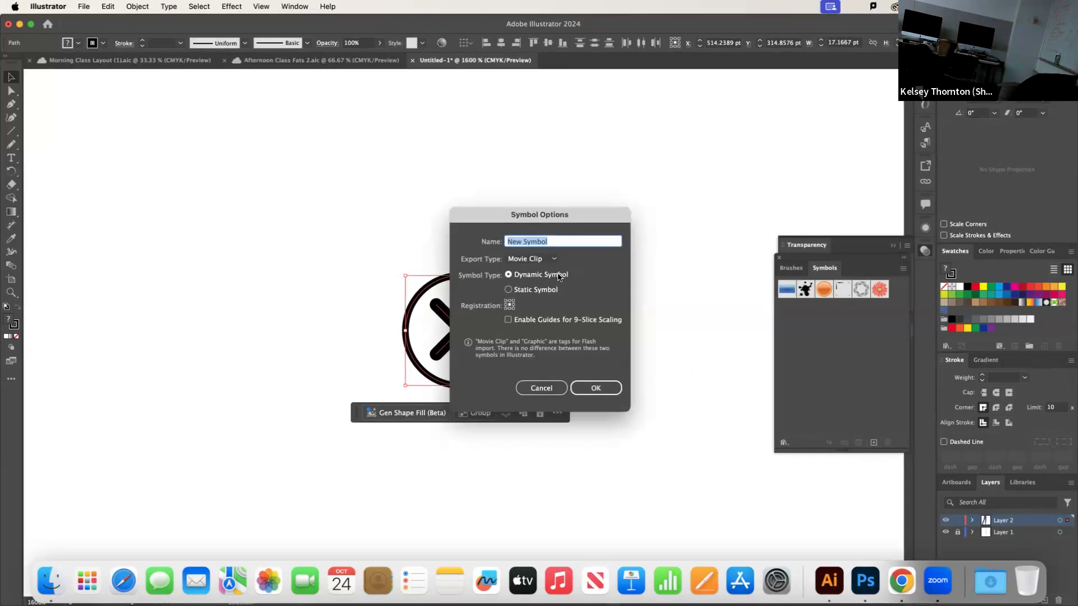
{"action": "left_click", "coordinate": [591, 388]}
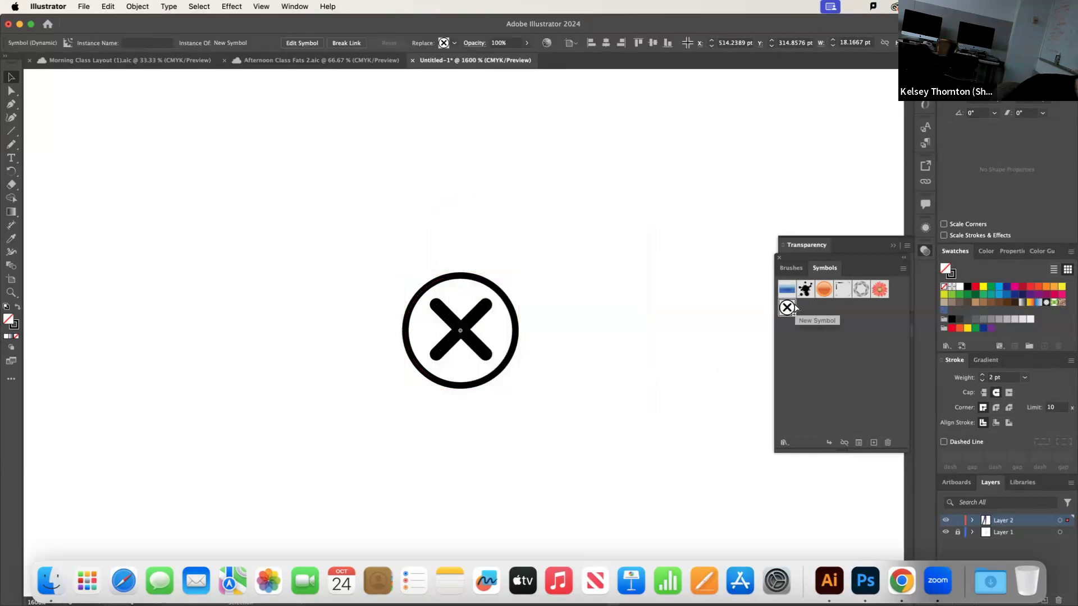
Draw a closed straight-edged T-shirt outline with short sleeves and a V neckline around the round trim using the Pen tool
{"action": "key", "text": "super+minus"}
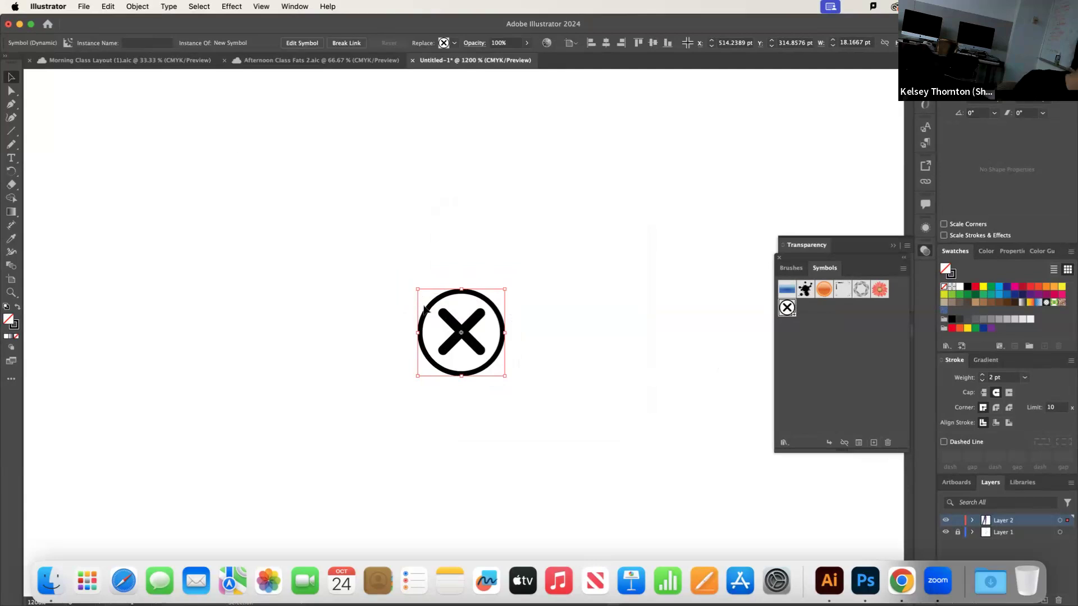
{"action": "left_click", "coordinate": [11, 103]}
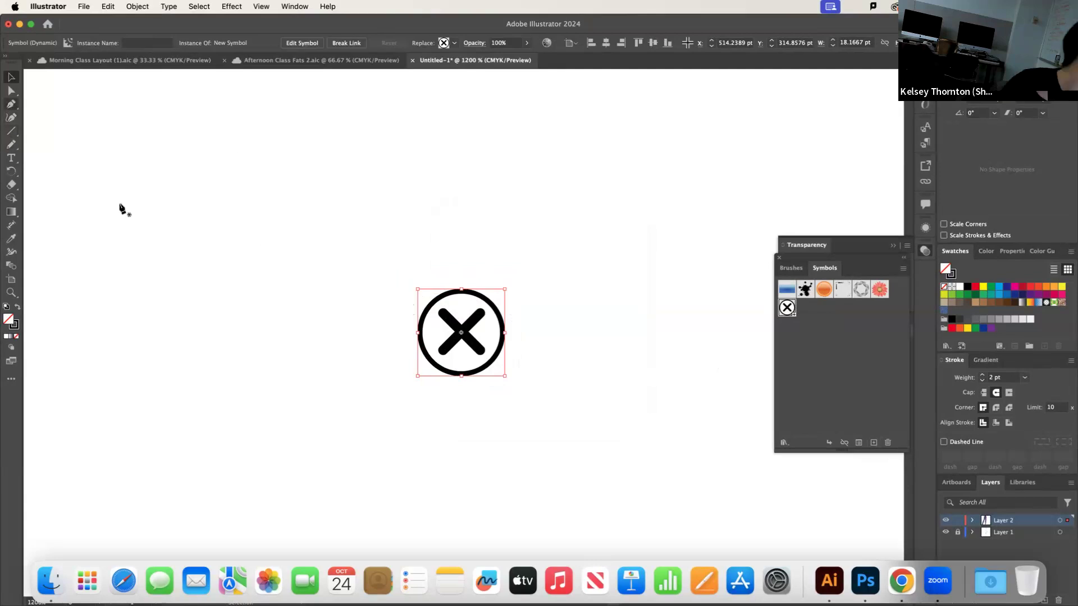
{"action": "key", "text": "super+minus"}
{"action": "key", "text": "super+minus"}
{"action": "key", "text": "super+minus"}
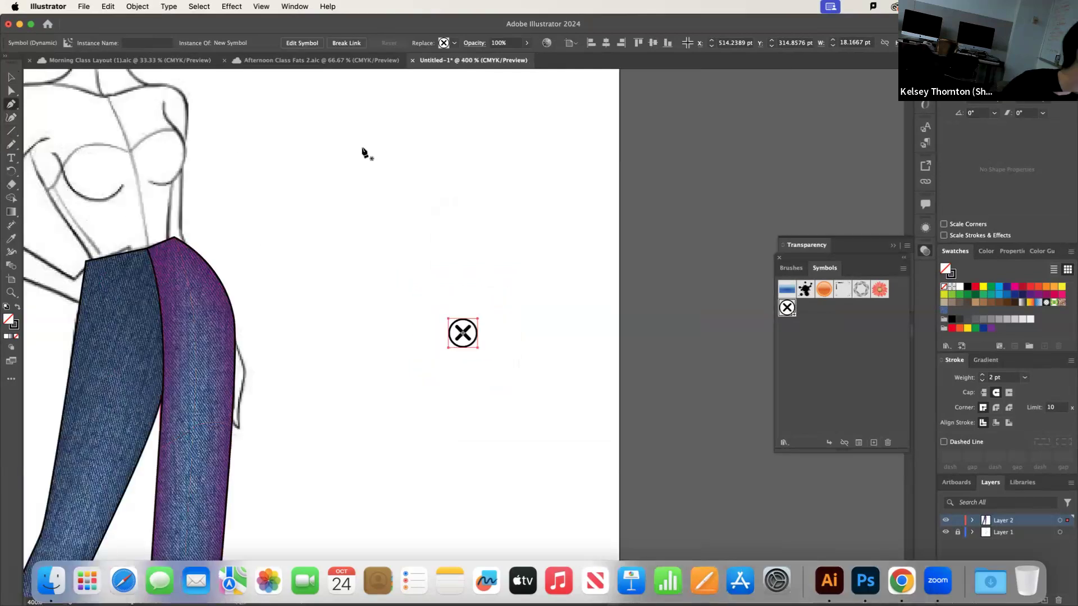
{"action": "left_click", "coordinate": [349, 164]}
{"action": "left_click", "coordinate": [260, 227]}
{"action": "left_click", "coordinate": [277, 291]}
{"action": "left_click", "coordinate": [348, 257]}
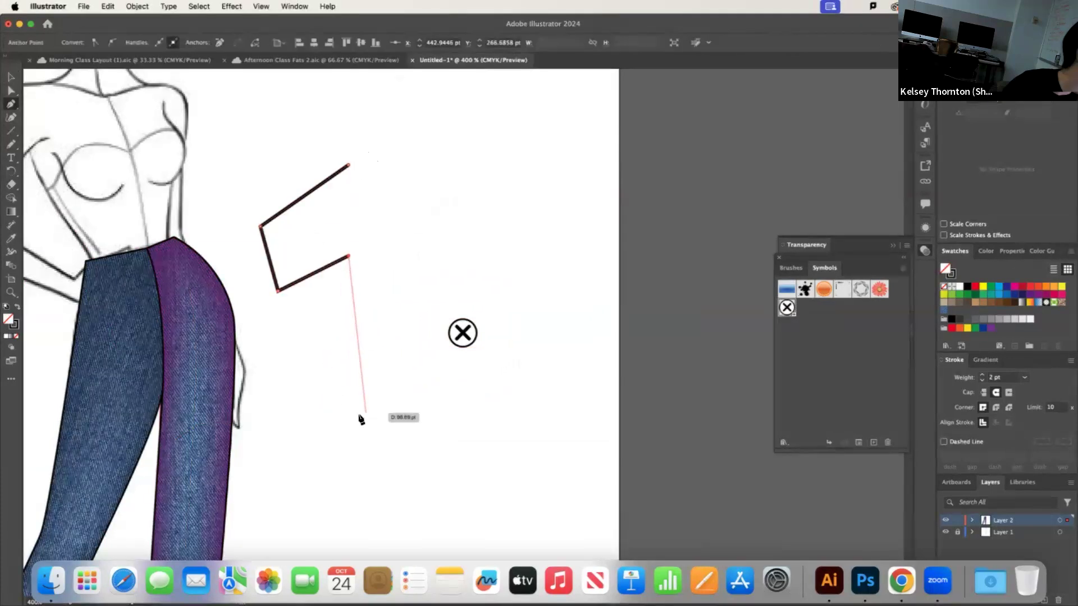
{"action": "left_click", "coordinate": [536, 423]}
{"action": "left_click", "coordinate": [536, 248]}
{"action": "left_click", "coordinate": [592, 324]}
{"action": "left_click", "coordinate": [650, 262]}
{"action": "left_click", "coordinate": [546, 140]}
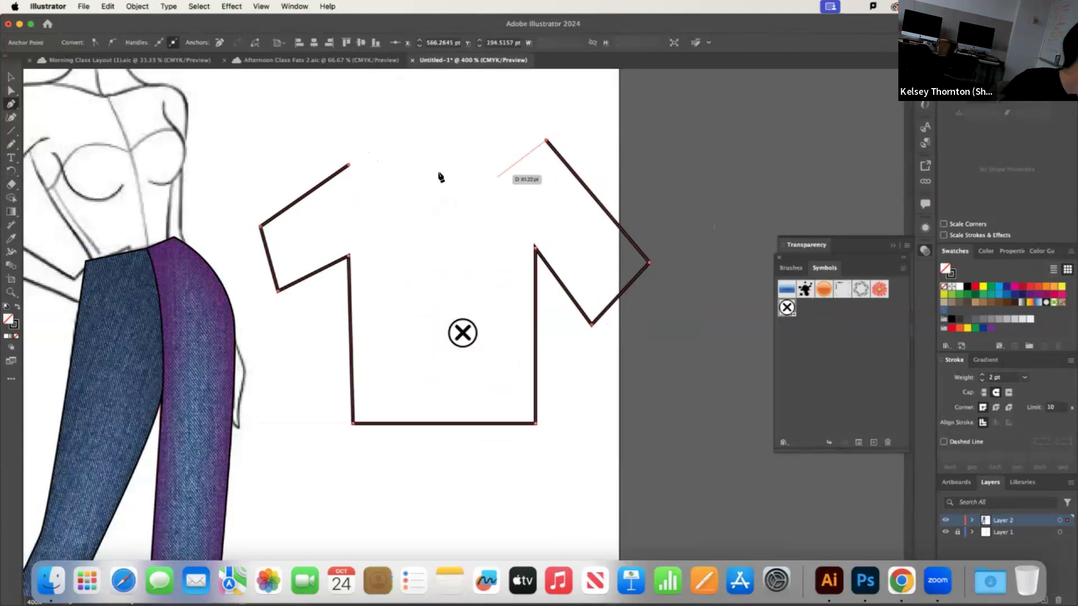
{"action": "left_click", "coordinate": [443, 202]}
{"action": "left_click", "coordinate": [349, 165]}
{"action": "left_click", "coordinate": [10, 77]}
{"action": "left_click", "coordinate": [643, 275]}
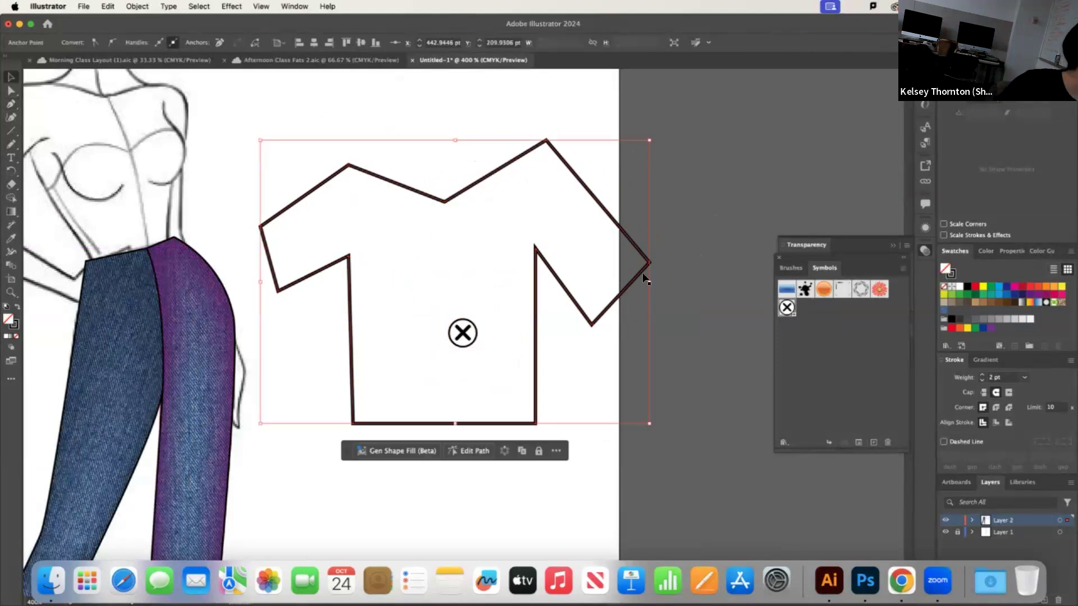
Store the T-shirt outline as a dynamic symbol with default options and delete the shirt from the artboard
{"action": "left_click", "coordinate": [873, 443]}
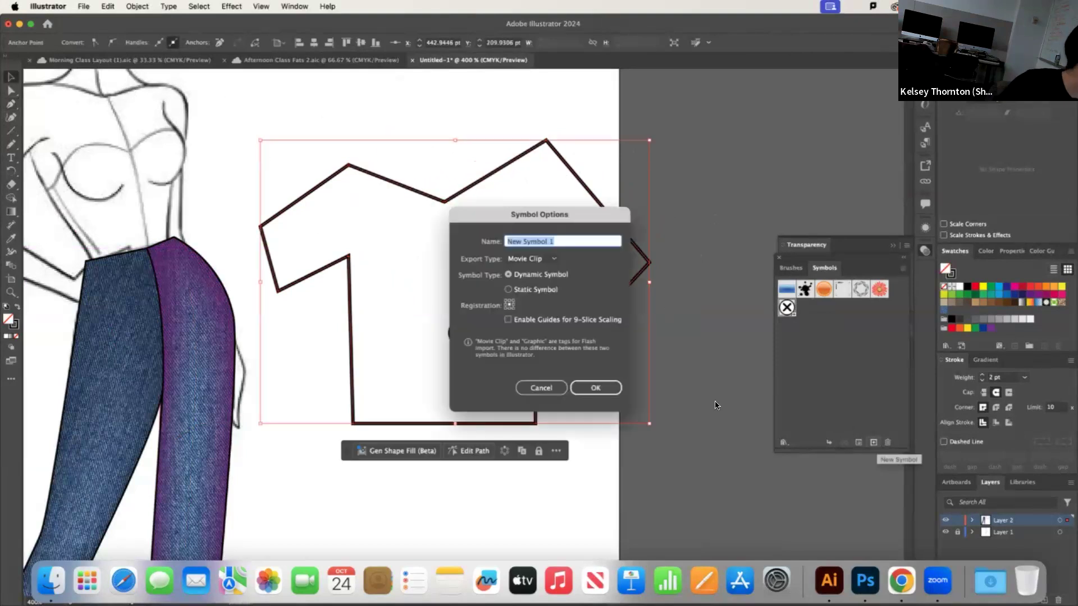
{"action": "left_click", "coordinate": [596, 388]}
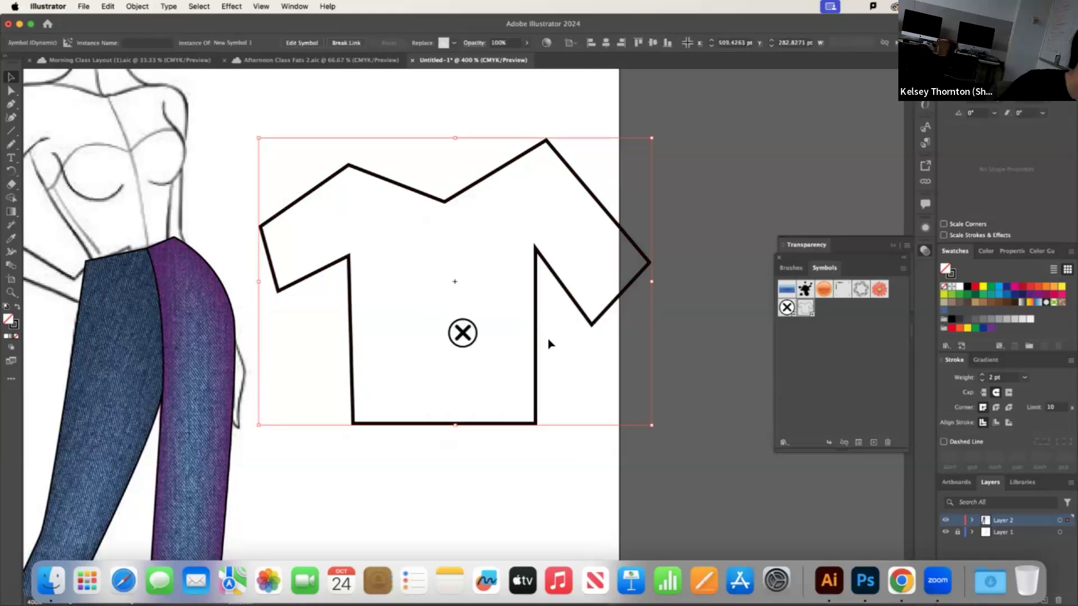
{"action": "key", "text": "Delete"}
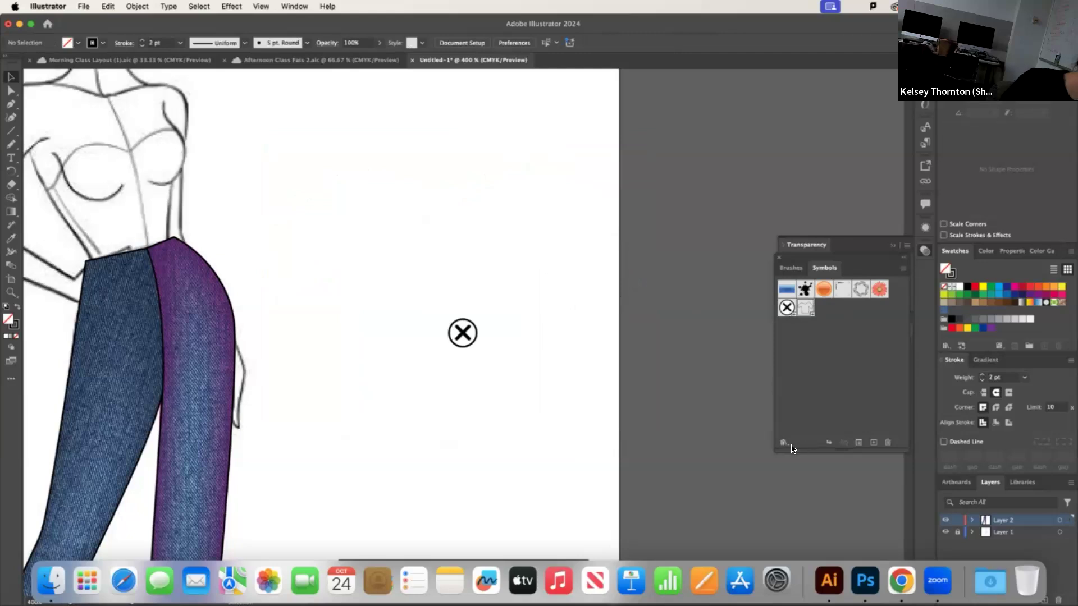
Save the document's symbols as a library named Untitled-1 in the Symbols folder
{"action": "left_click", "coordinate": [784, 443]}
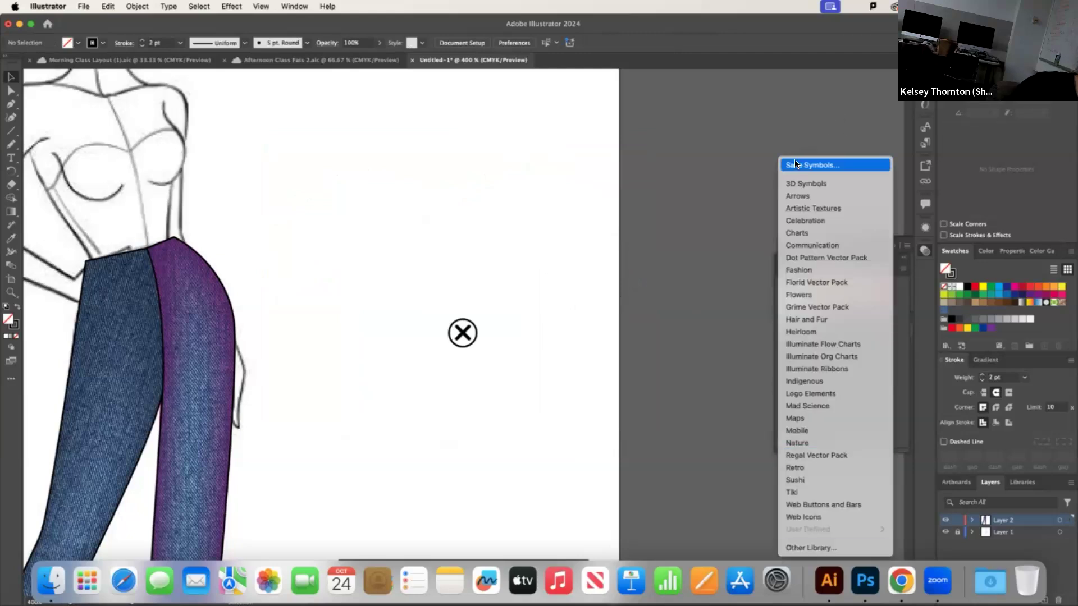
{"action": "left_click", "coordinate": [827, 169]}
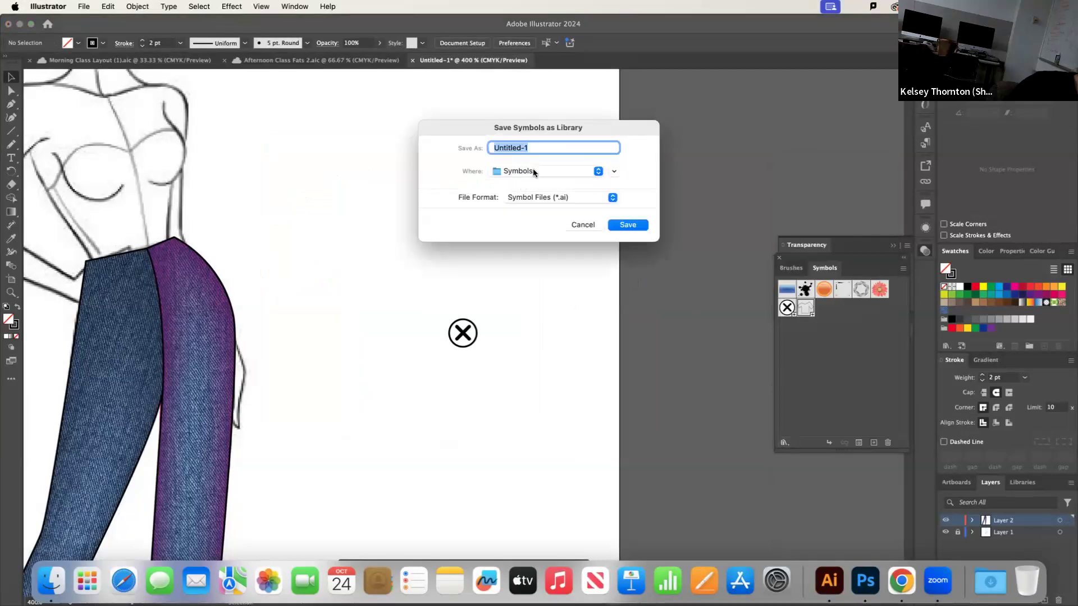
{"action": "left_click", "coordinate": [534, 169]}
{"action": "left_click", "coordinate": [638, 178]}
{"action": "left_click", "coordinate": [628, 225]}
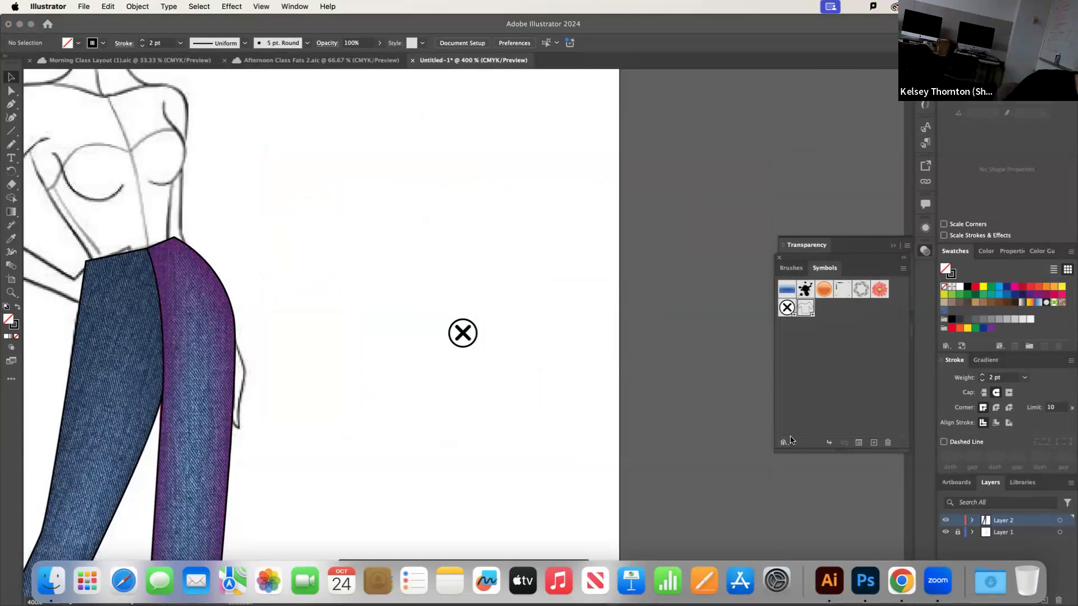
Open the user-defined Untitled-1 symbol library to check its contents and close it again
{"action": "left_click", "coordinate": [782, 444]}
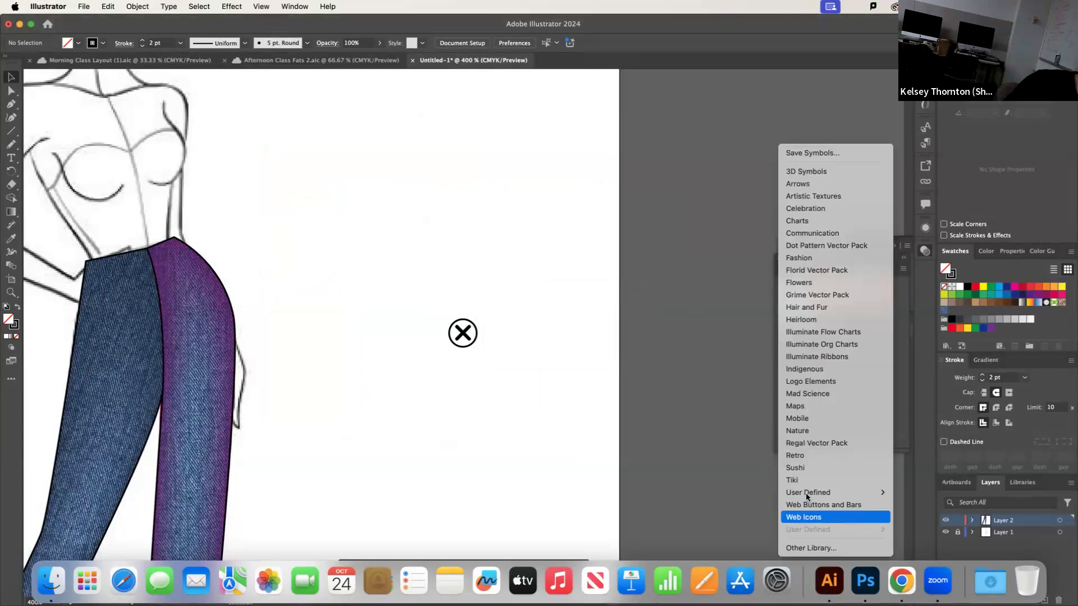
{"action": "mouse_move", "coordinate": [807, 493]}
{"action": "left_click", "coordinate": [914, 493]}
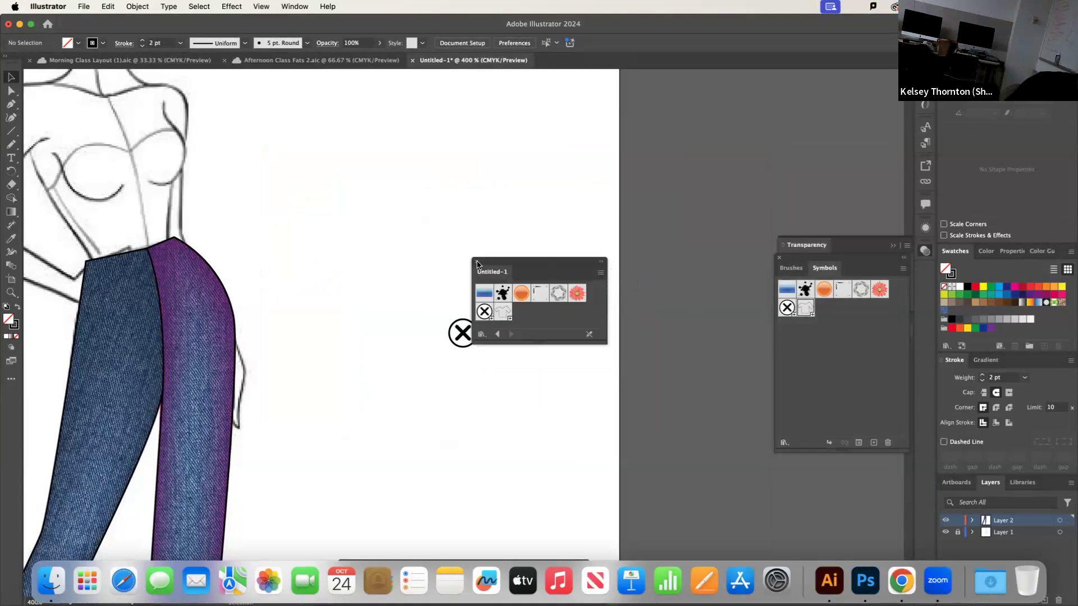
{"action": "left_click", "coordinate": [477, 262]}
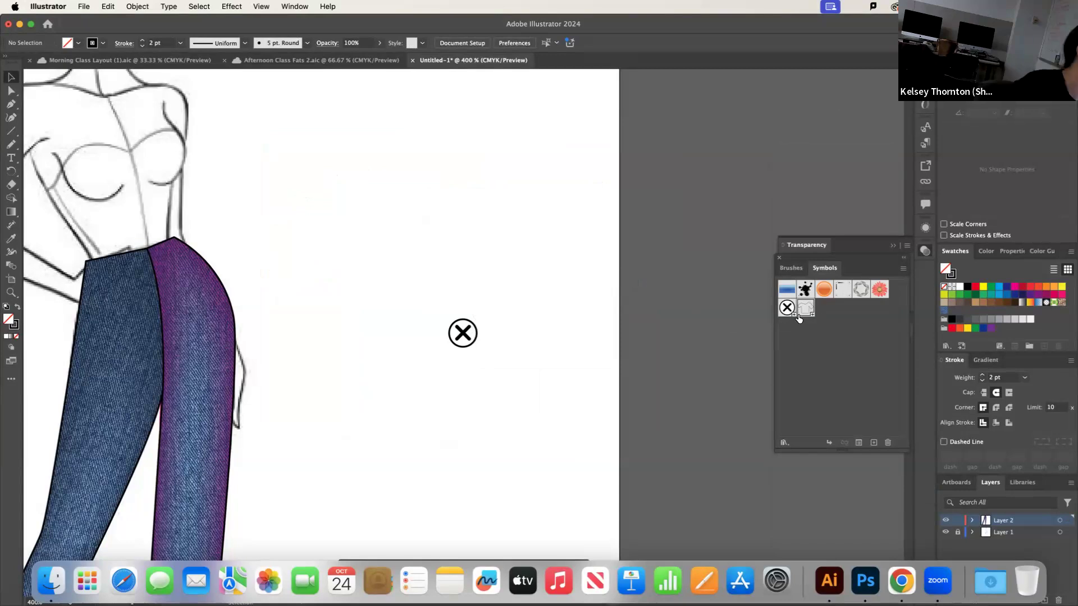
Place four more instances of the circled-X symbol at scattered spots on the artboard beside the figure
{"action": "left_click_drag", "start_coordinate": [786, 307], "coordinate": [486, 212]}
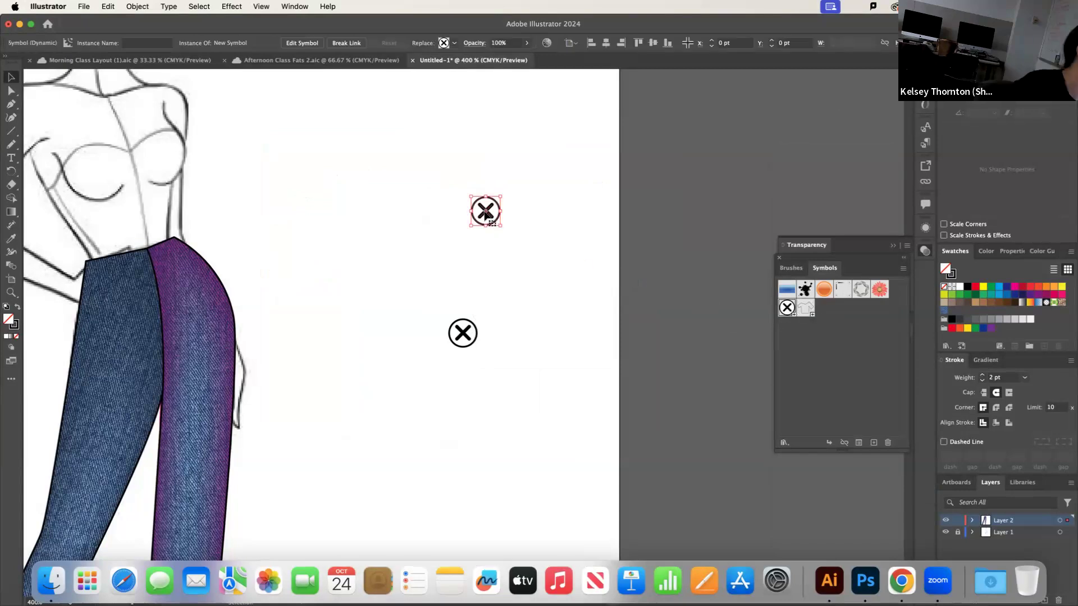
{"action": "left_click_drag", "start_coordinate": [792, 315], "coordinate": [512, 304]}
{"action": "left_click_drag", "start_coordinate": [788, 310], "coordinate": [361, 245]}
{"action": "left_click_drag", "start_coordinate": [746, 311], "coordinate": [433, 396]}
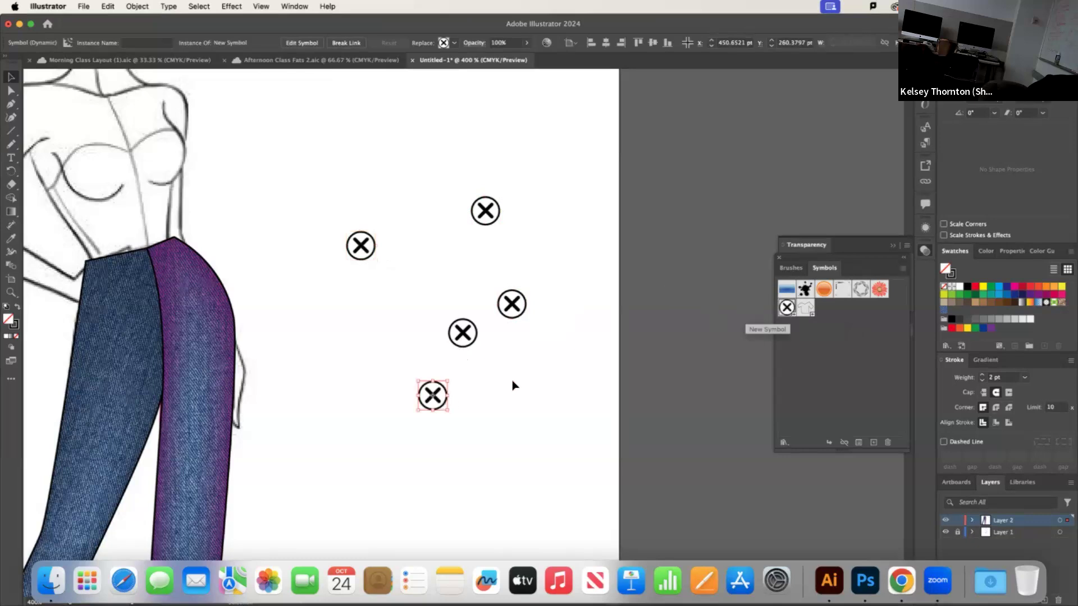
Try to select the circle's outline within the uppermost circled-X instance using Direct Selection
{"action": "left_click", "coordinate": [806, 307]}
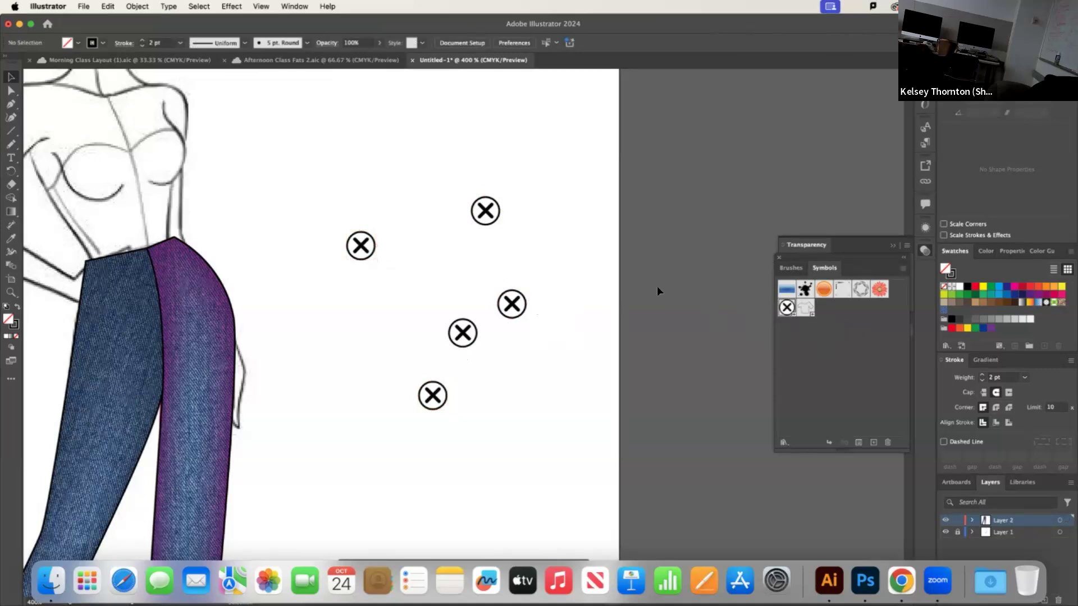
{"action": "left_click", "coordinate": [14, 89]}
{"action": "left_click", "coordinate": [499, 220]}
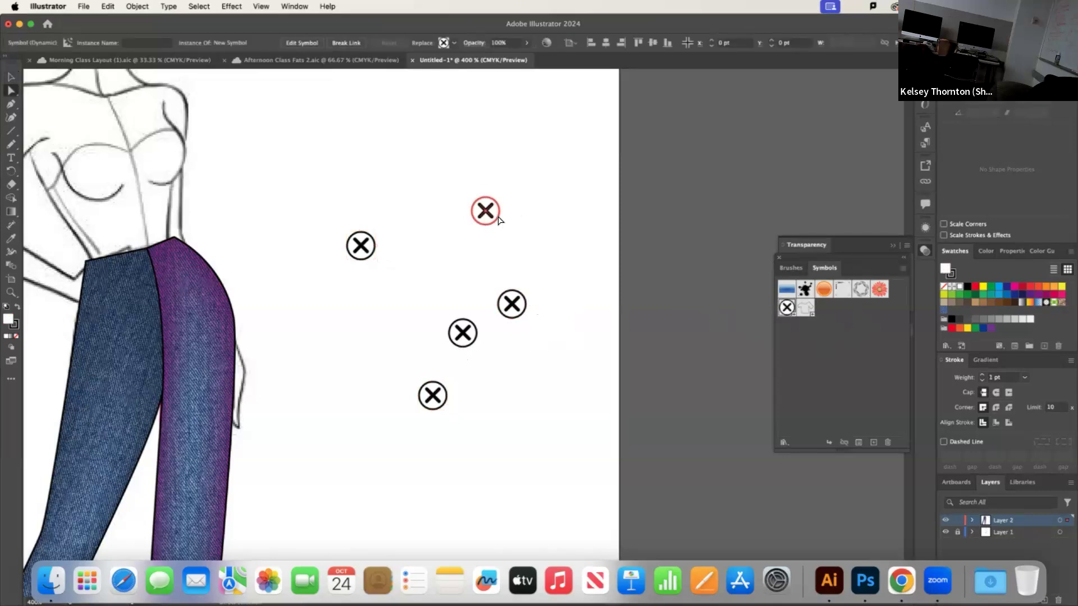
{"action": "left_click", "coordinate": [516, 185]}
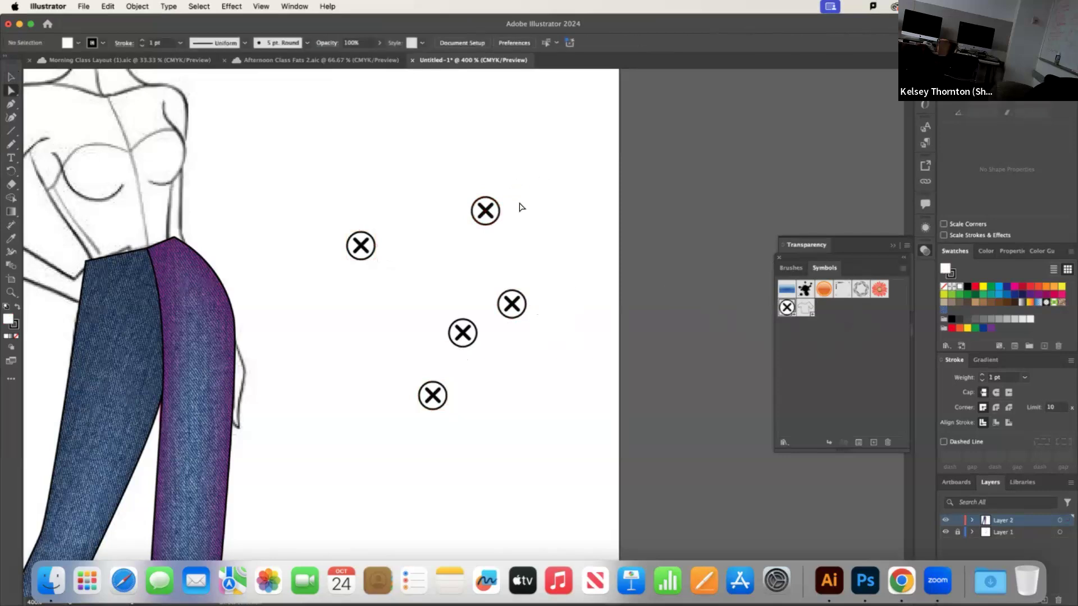
{"action": "left_click", "coordinate": [498, 215]}
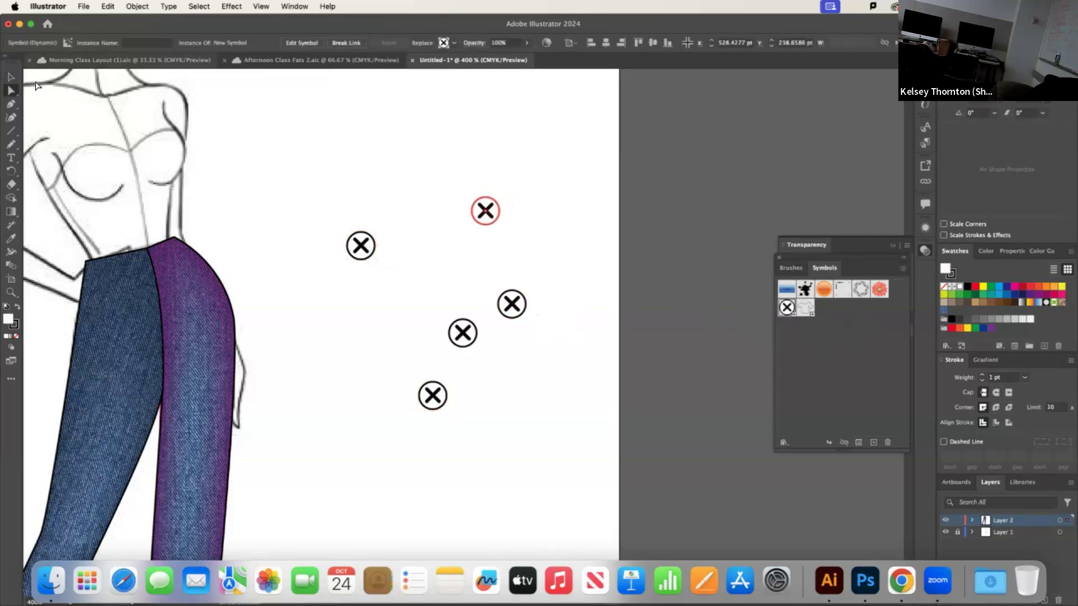
Enter the circled-X symbol's definition for editing and pull the circle's right anchor point outward into a teardrop shape
{"action": "left_click", "coordinate": [10, 76]}
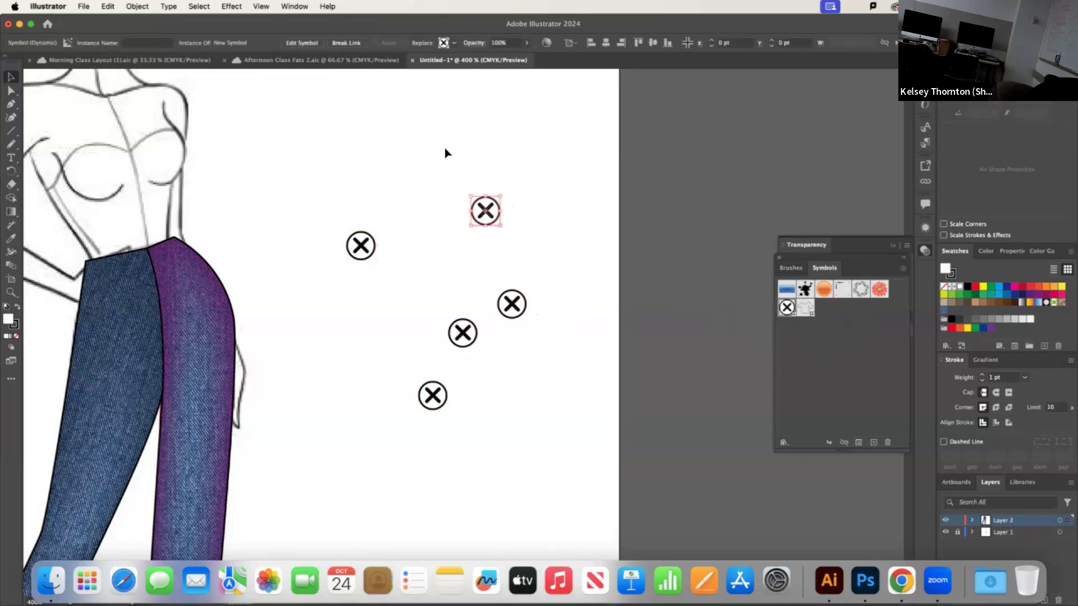
{"action": "left_click", "coordinate": [309, 45]}
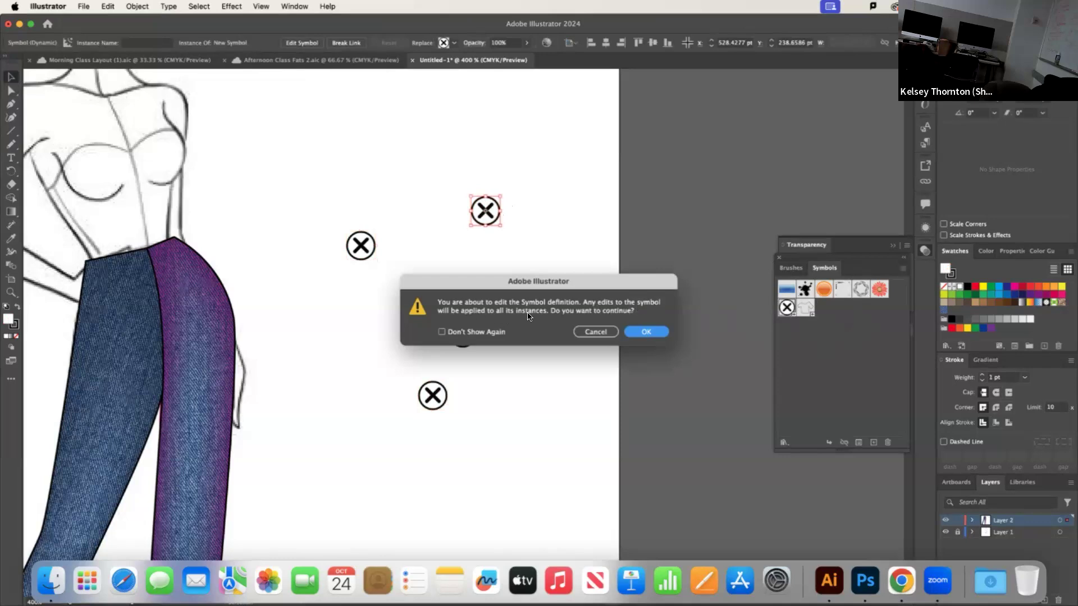
{"action": "left_click", "coordinate": [642, 333]}
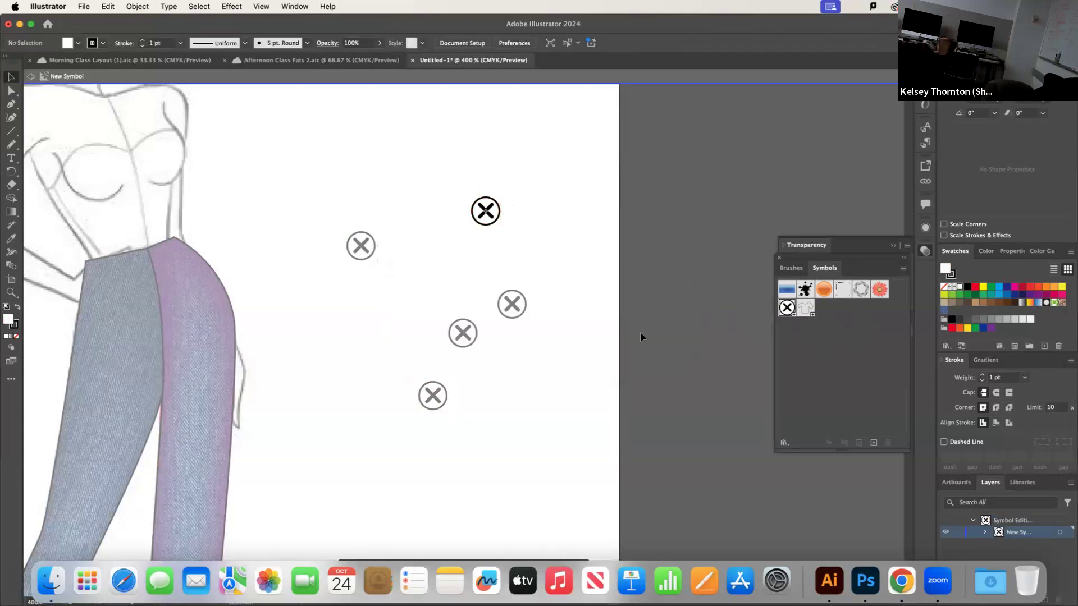
{"action": "left_click", "coordinate": [12, 91]}
{"action": "left_click_drag", "start_coordinate": [500, 212], "coordinate": [524, 217]}
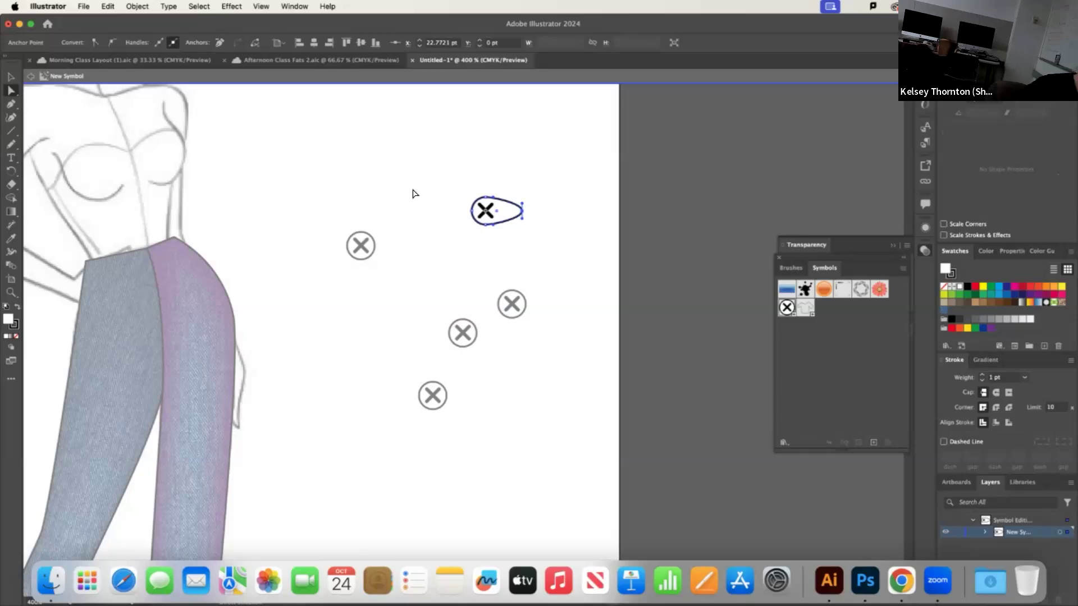
Leave symbol editing to update every instance, and undo the teardrop reshaping of the circled-X symbol
{"action": "double_click", "coordinate": [459, 201]}
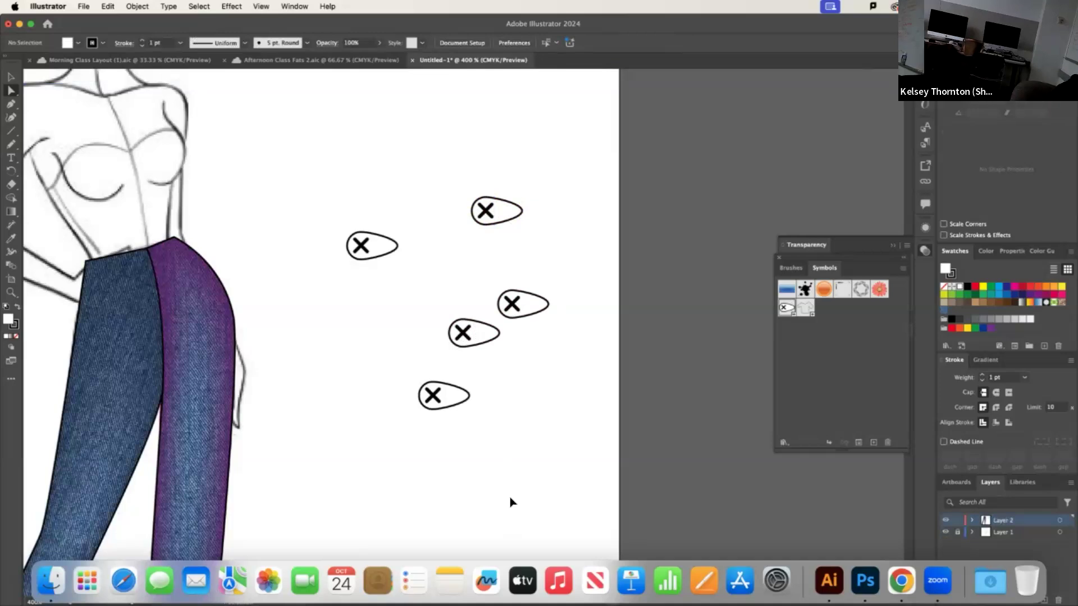
{"action": "key", "text": "super+z"}
{"action": "key", "text": "super+z"}
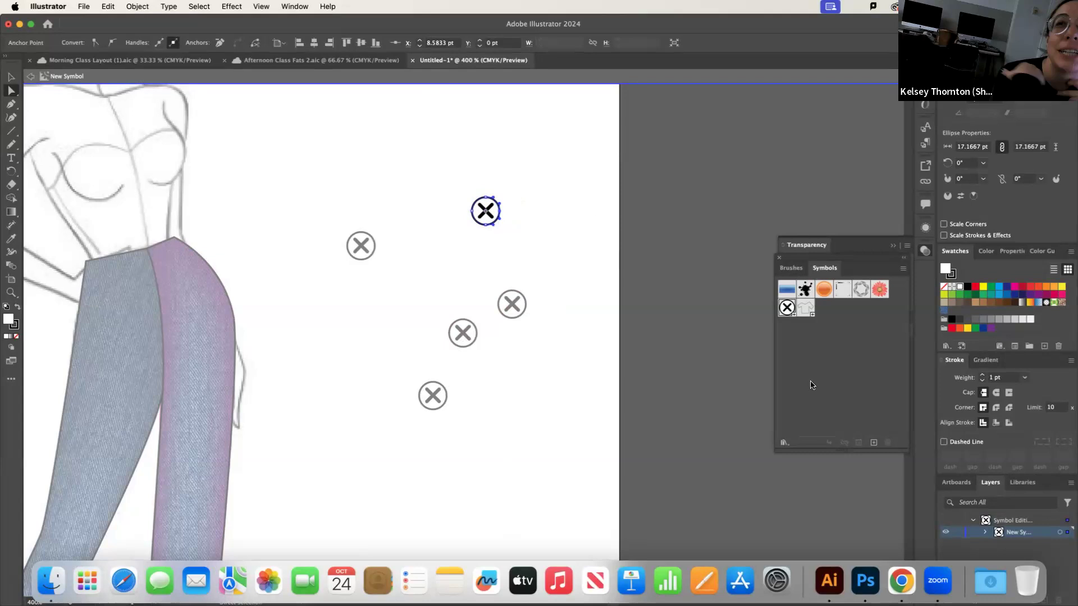
Fill the circle in the circled-X symbol with a linear white-to-black gradient and leave symbol editing
{"action": "left_click", "coordinate": [984, 361]}
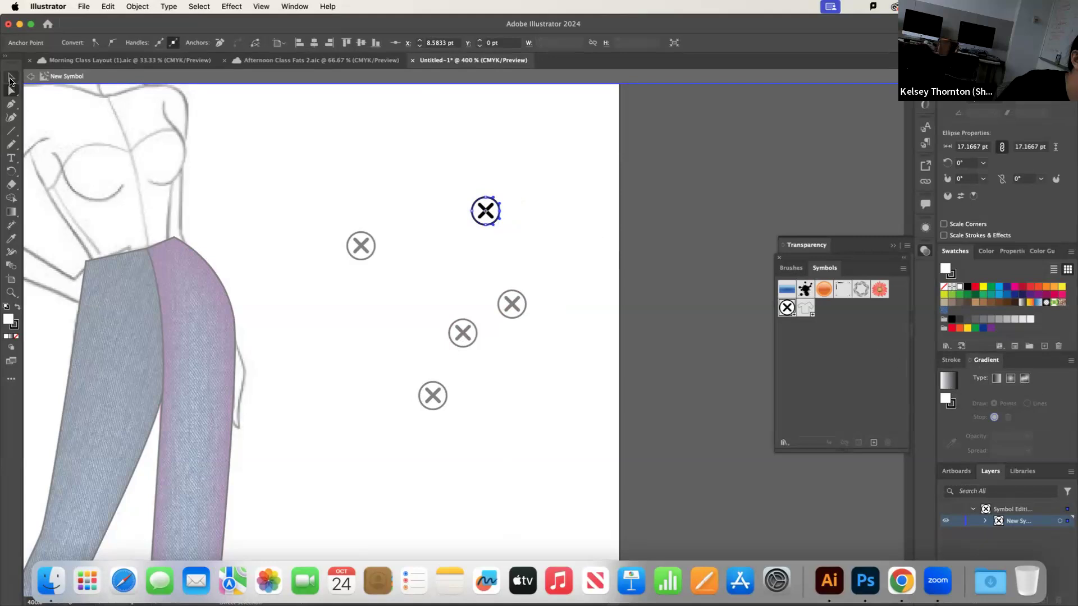
{"action": "left_click", "coordinate": [947, 381]}
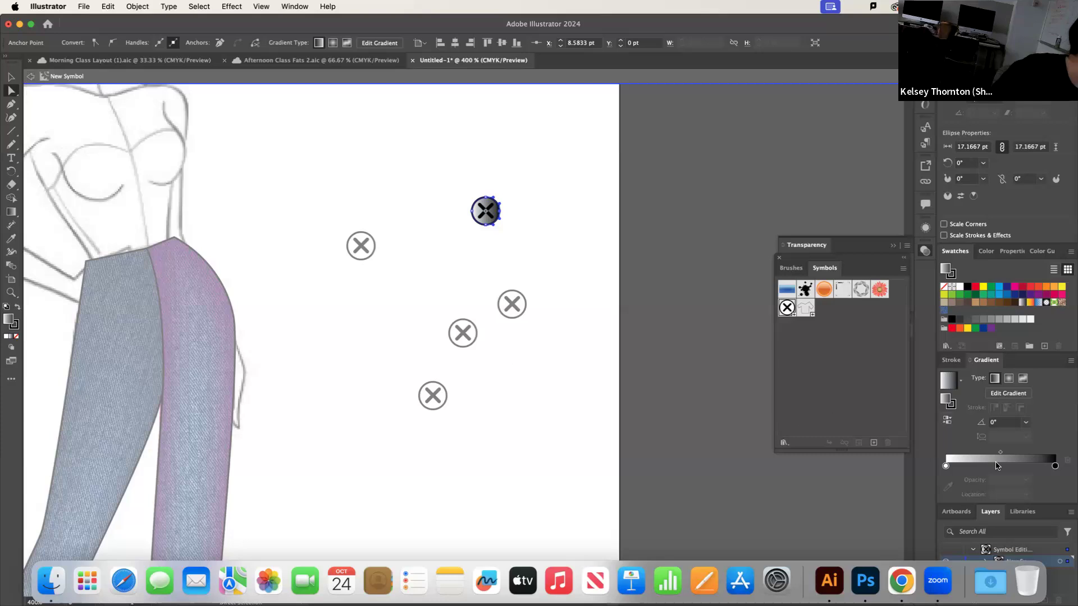
{"action": "double_click", "coordinate": [550, 226]}
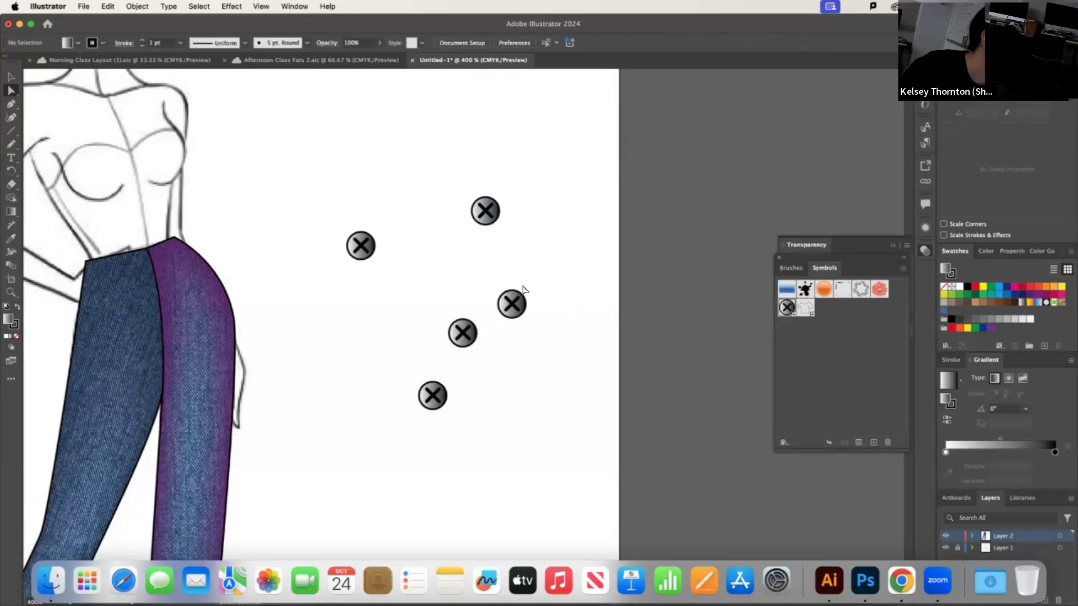
Enter the circled-X symbol's definition through its uppermost instance's Edit Symbol command and leave it without changes
{"action": "left_click", "coordinate": [11, 77]}
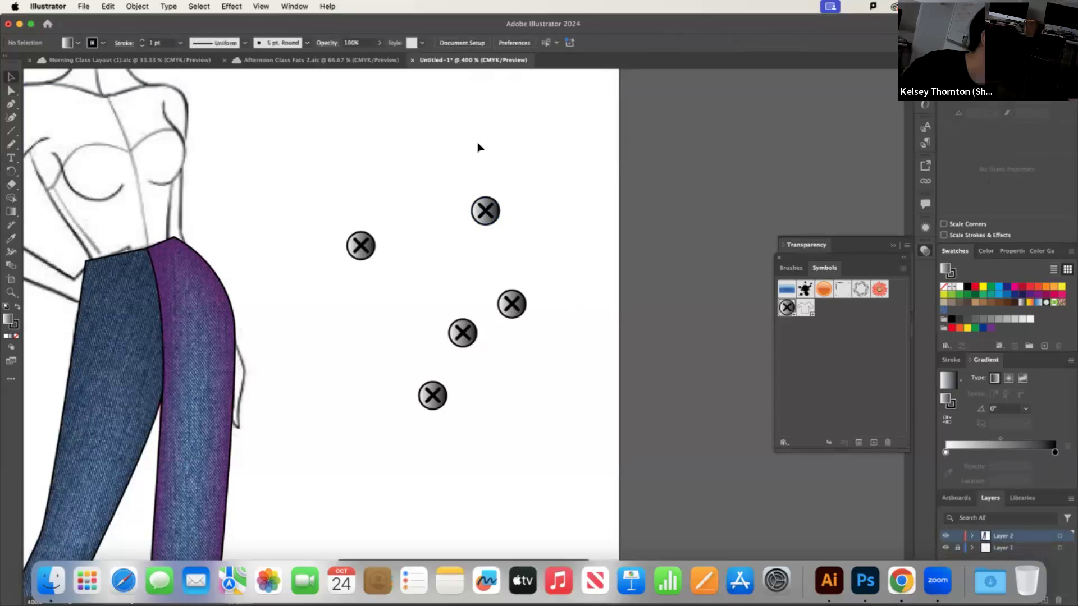
{"action": "left_click", "coordinate": [499, 213]}
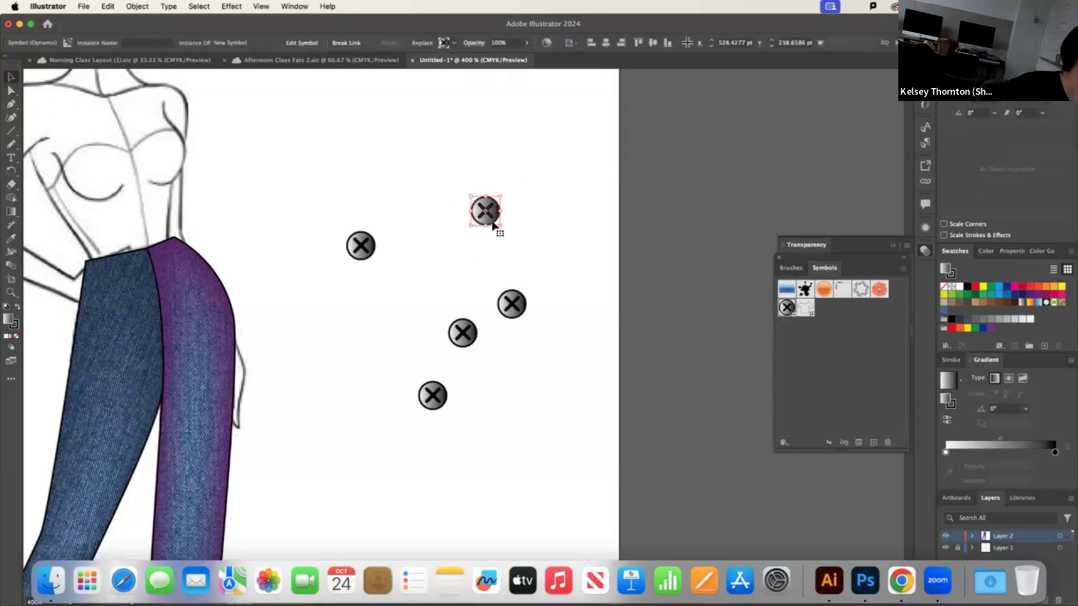
{"action": "left_click", "coordinate": [291, 45]}
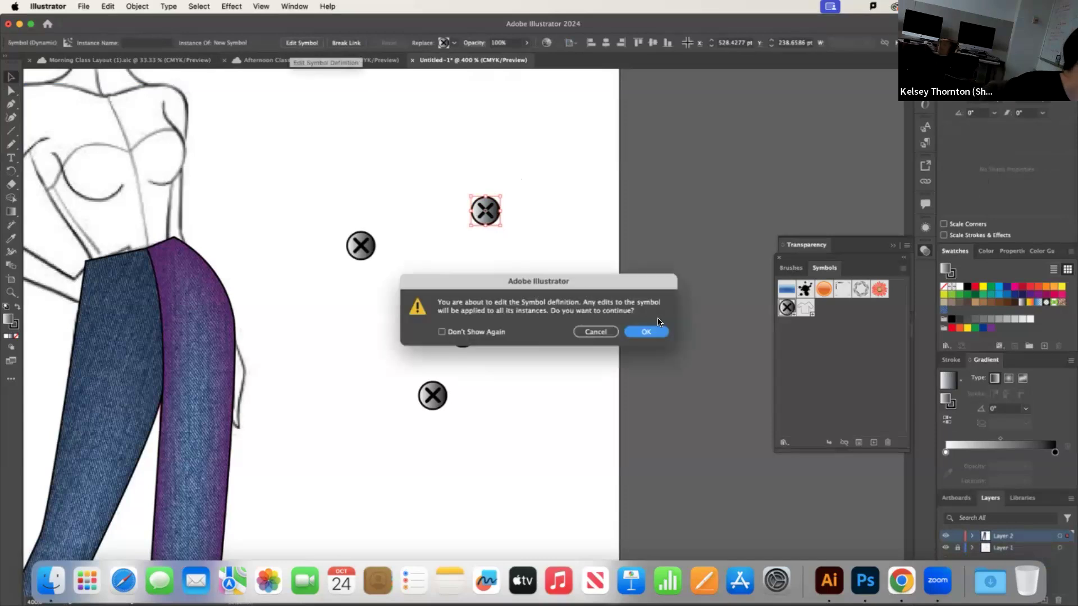
{"action": "left_click", "coordinate": [647, 332]}
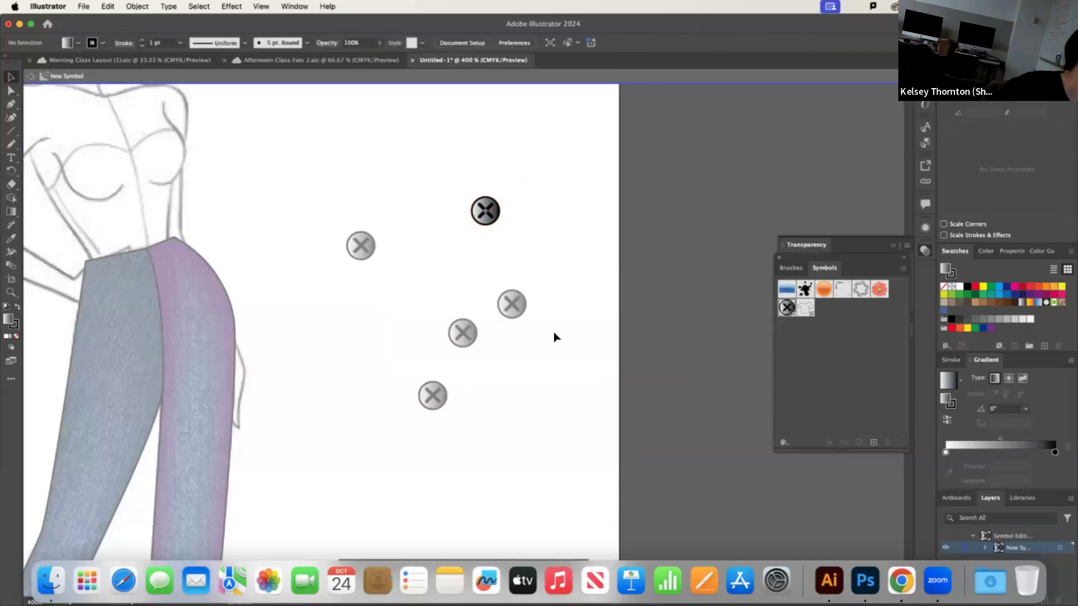
{"action": "double_click", "coordinate": [554, 337]}
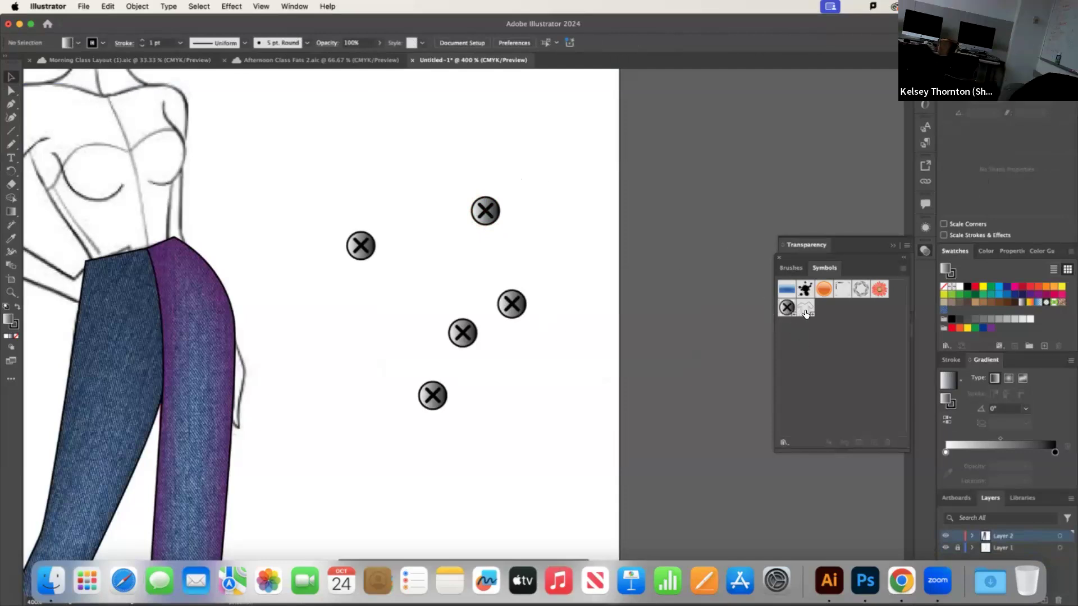
Place a T-shirt symbol instance over the scattered circles and another circled-X instance near the artboard's lower right
{"action": "left_click_drag", "start_coordinate": [807, 312], "coordinate": [455, 191]}
{"action": "left_click_drag", "start_coordinate": [787, 308], "coordinate": [590, 433]}
{"action": "left_click", "coordinate": [534, 255]}
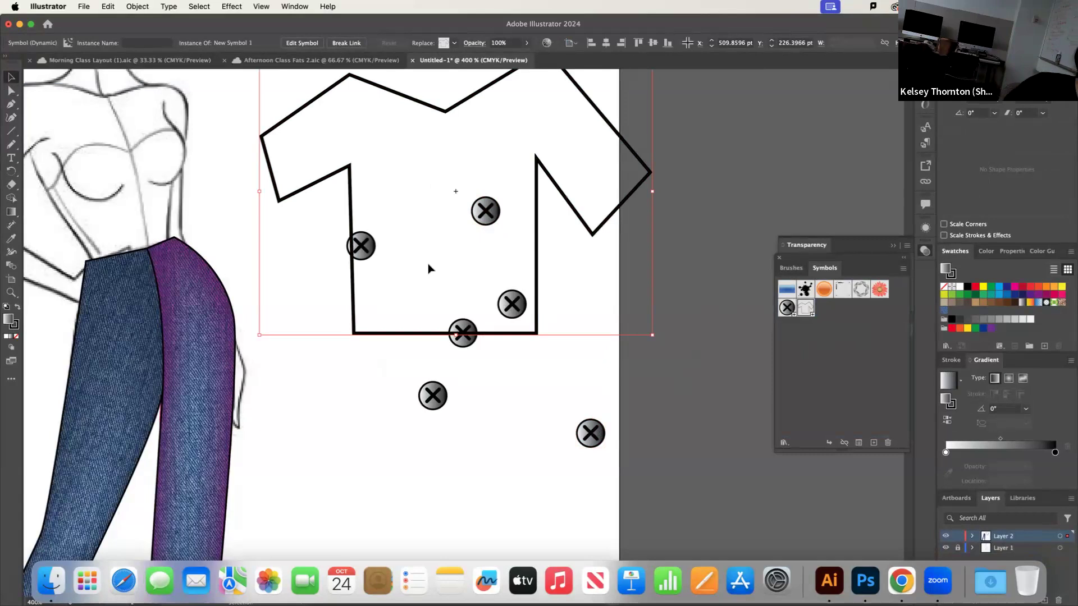
Delete the T-shirt instance covering the circles and place two others, one beside the figure's head and one overlapping the artboard's right edge
{"action": "key", "text": "super+minus"}
{"action": "scroll", "coordinate": [602, 352], "scroll_direction": "down", "scroll_amount": 2}
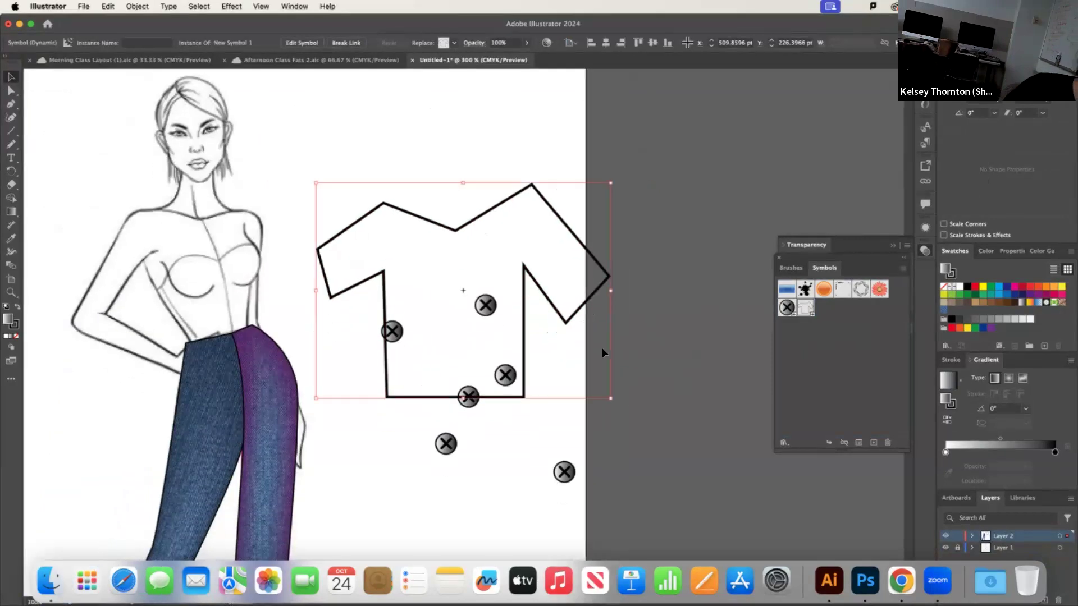
{"action": "key", "text": "Delete"}
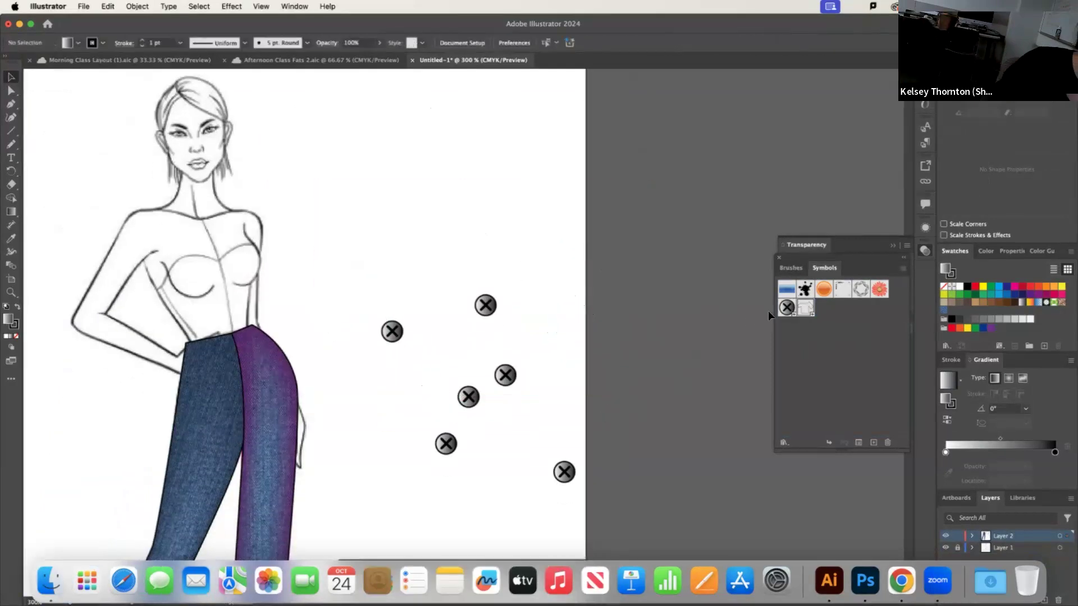
{"action": "key", "text": "super+z"}
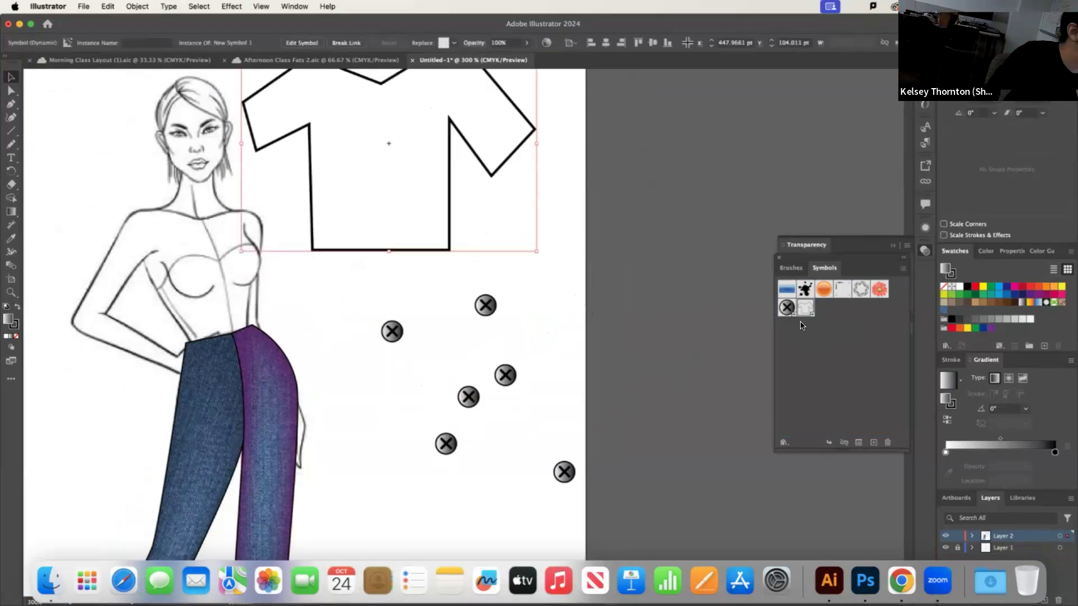
{"action": "left_click_drag", "start_coordinate": [804, 309], "coordinate": [611, 286]}
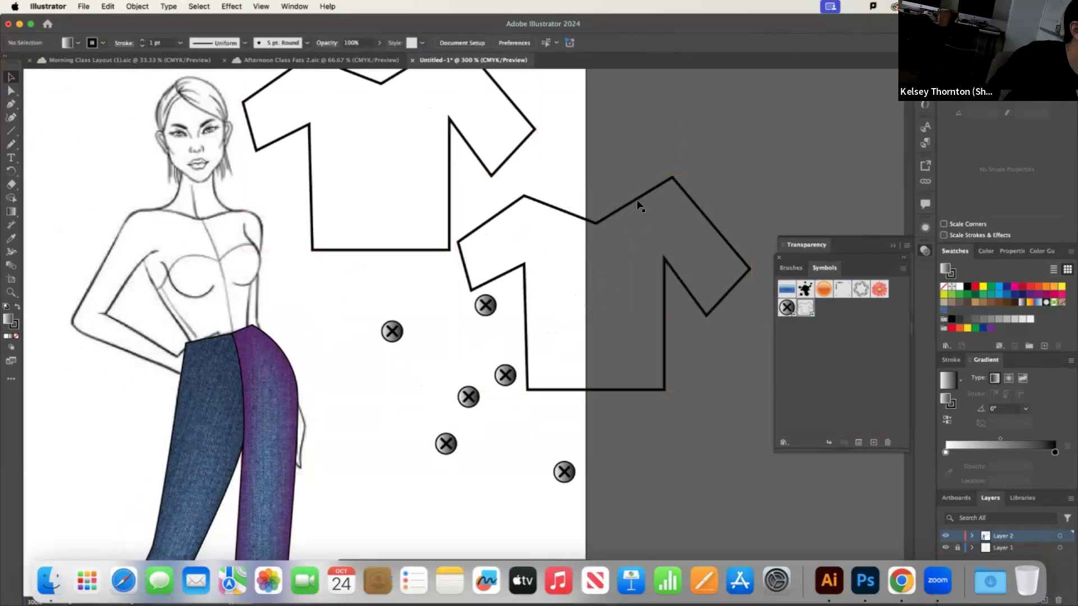
Try to select the right shoulder anchor of the T-shirt instance at the artboard's edge using Direct Selection
{"action": "key", "text": "a"}
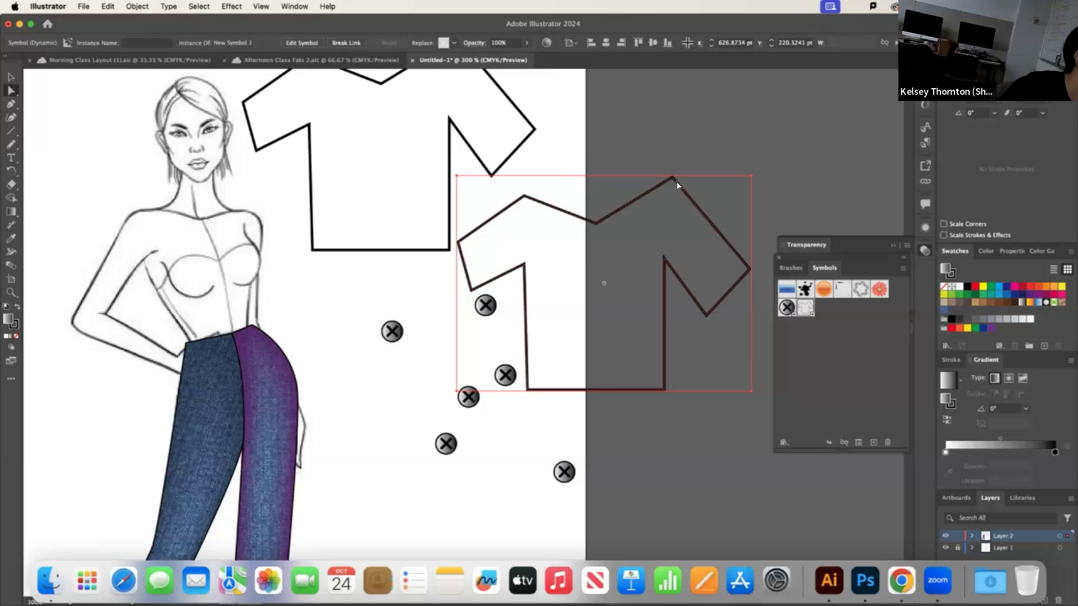
{"action": "left_click", "coordinate": [673, 180]}
{"action": "left_click", "coordinate": [481, 134]}
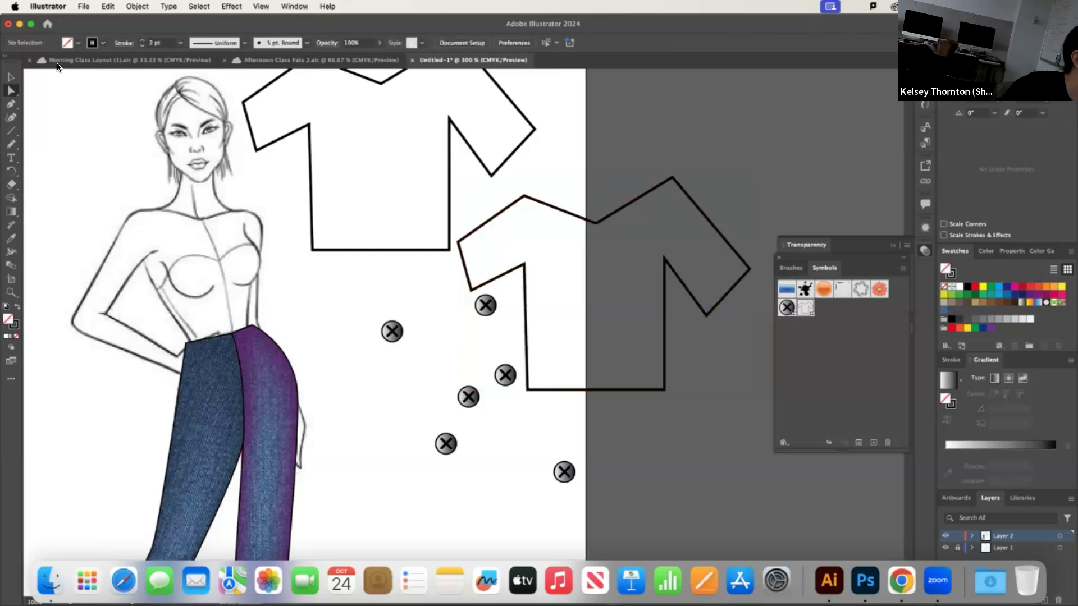
Break the symbol link of the T-shirt instance overlapping the artboard's right edge
{"action": "left_click", "coordinate": [13, 76]}
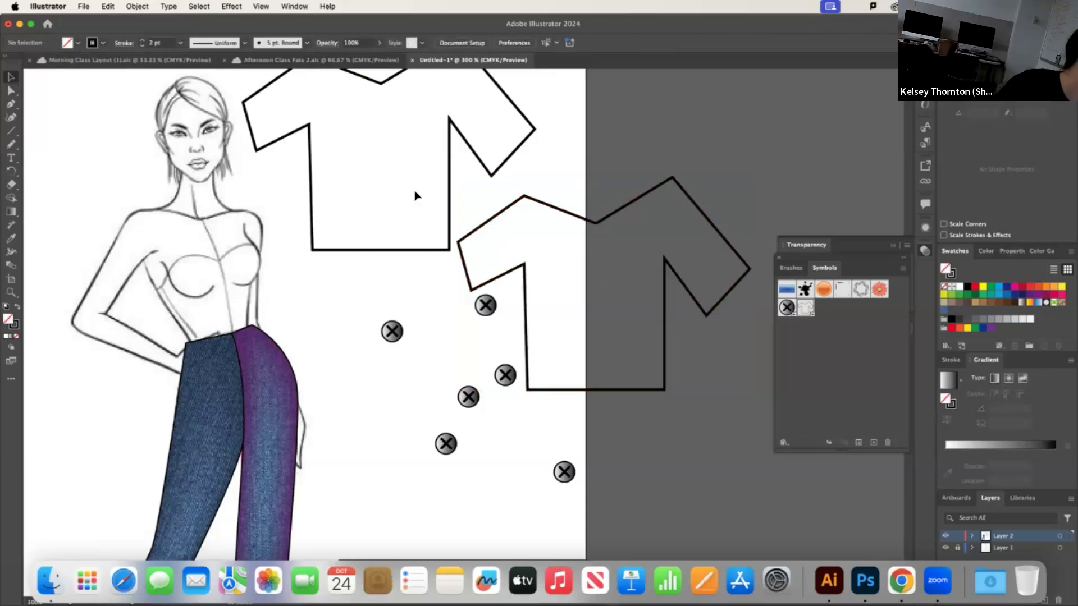
{"action": "left_click", "coordinate": [609, 218]}
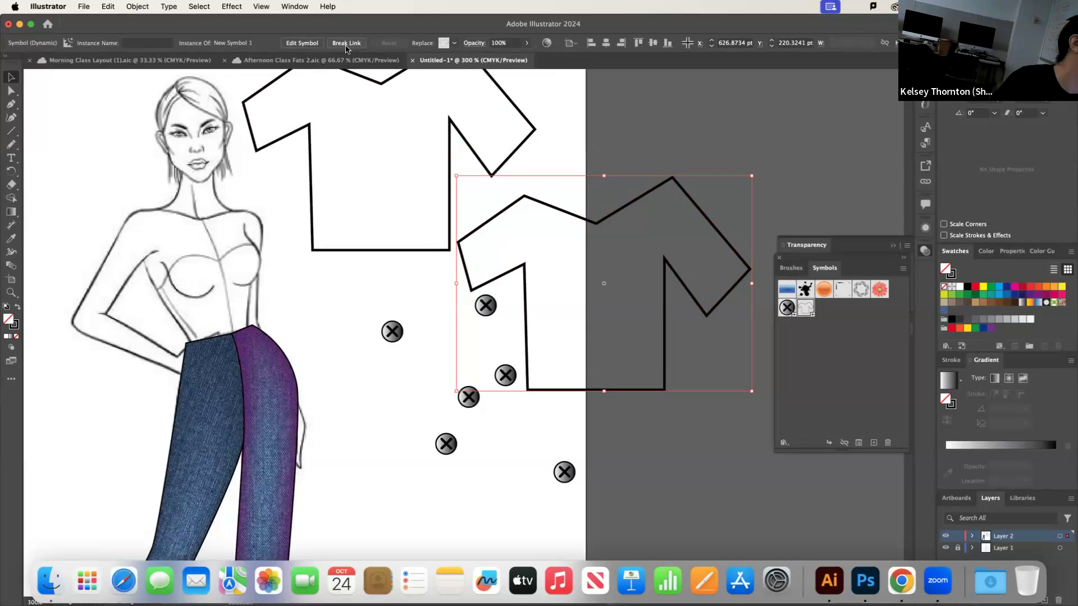
{"action": "left_click", "coordinate": [346, 47]}
Reshape the unlinked T-shirt by lowering its neckline point into a deep V and pulling both shoulder points outward
{"action": "left_click", "coordinate": [11, 91]}
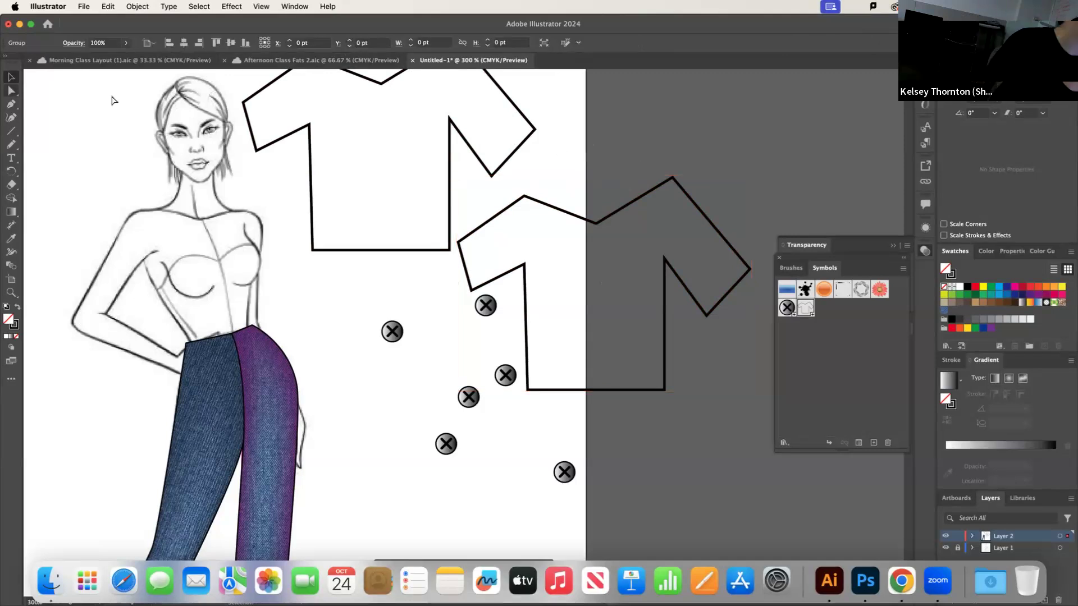
{"action": "left_click_drag", "start_coordinate": [598, 225], "coordinate": [595, 291]}
{"action": "left_click_drag", "start_coordinate": [673, 178], "coordinate": [711, 184]}
{"action": "left_click_drag", "start_coordinate": [522, 198], "coordinate": [494, 190]}
{"action": "left_click", "coordinate": [640, 158]}
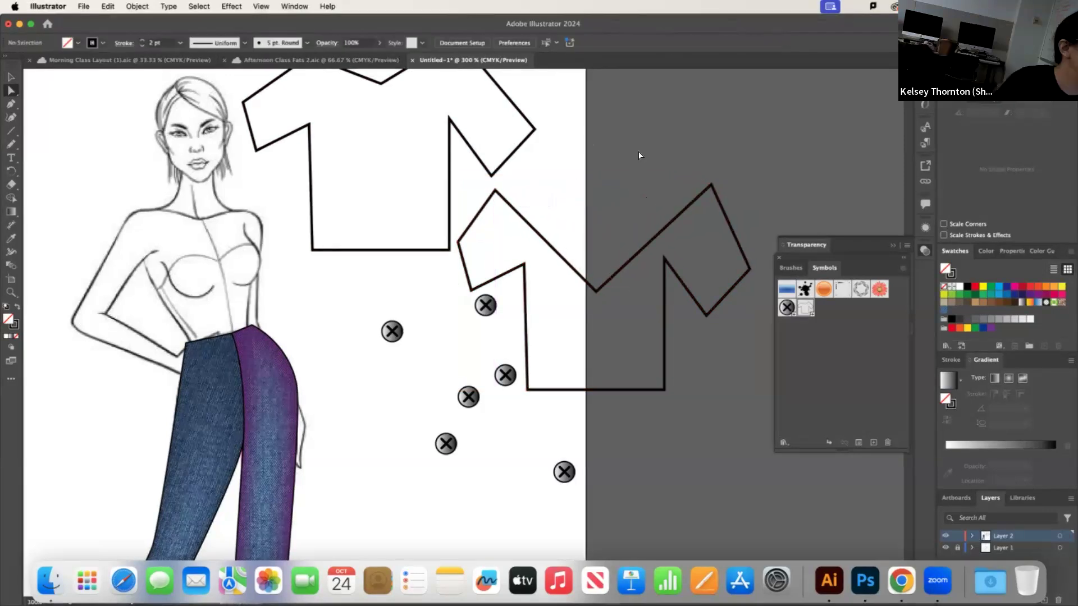
{"action": "left_click", "coordinate": [11, 76]}
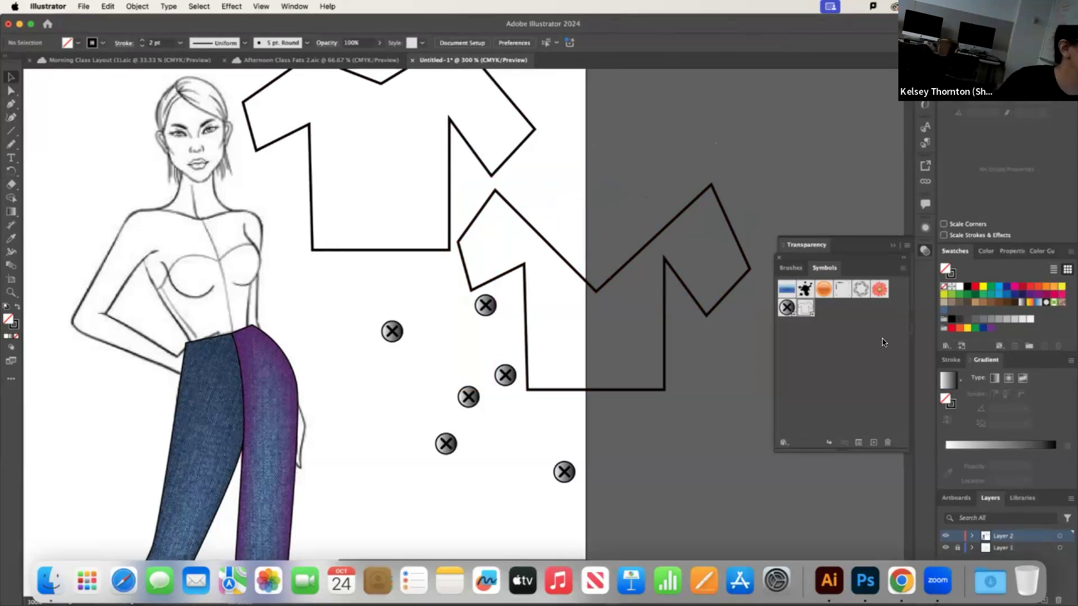
Float the Libraries panel, make it taller, dismiss its introductory tip and place it beside the Symbols panel
{"action": "left_click", "coordinate": [1022, 498]}
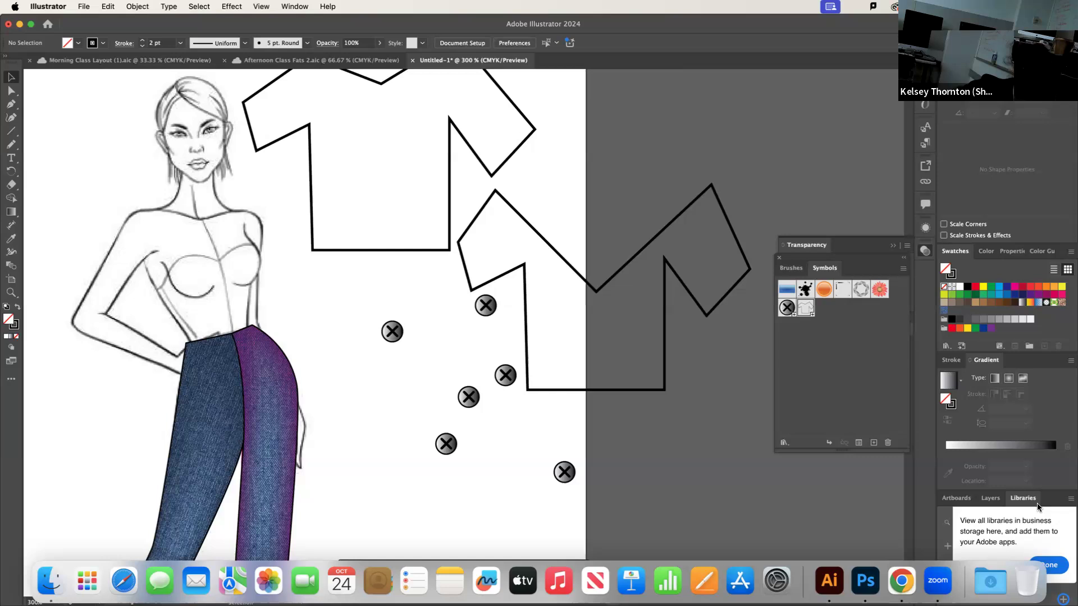
{"action": "left_click_drag", "start_coordinate": [1023, 498], "coordinate": [805, 260]}
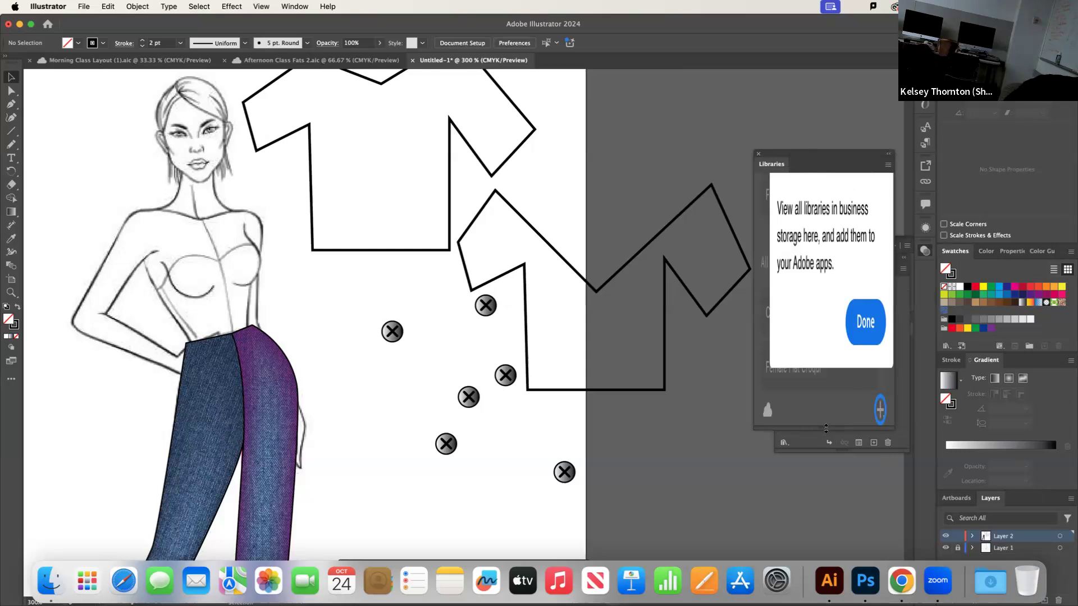
{"action": "left_click_drag", "start_coordinate": [824, 429], "coordinate": [835, 545]}
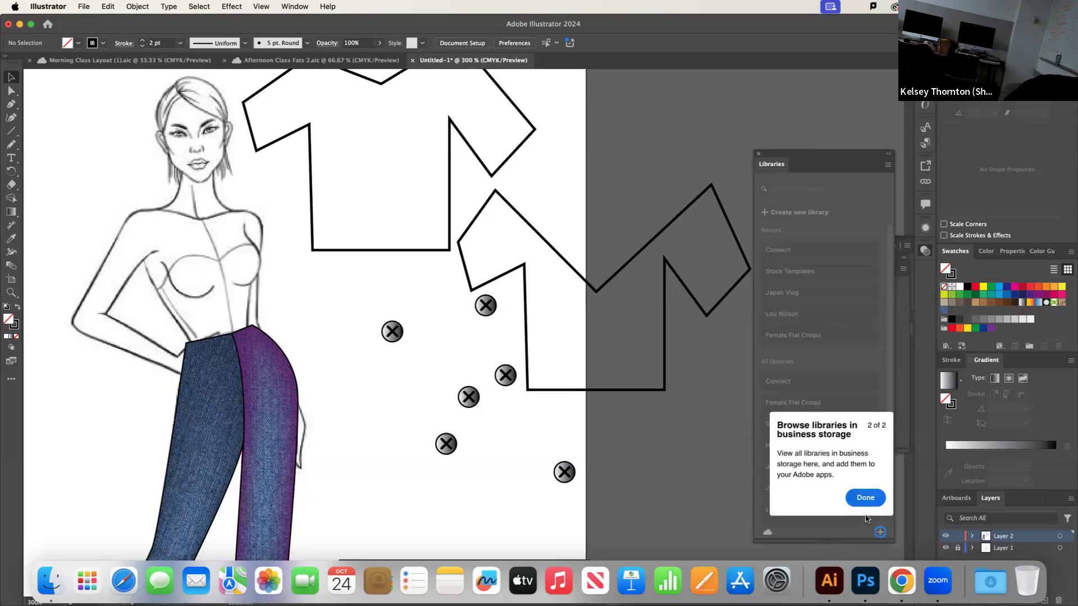
{"action": "left_click", "coordinate": [865, 498]}
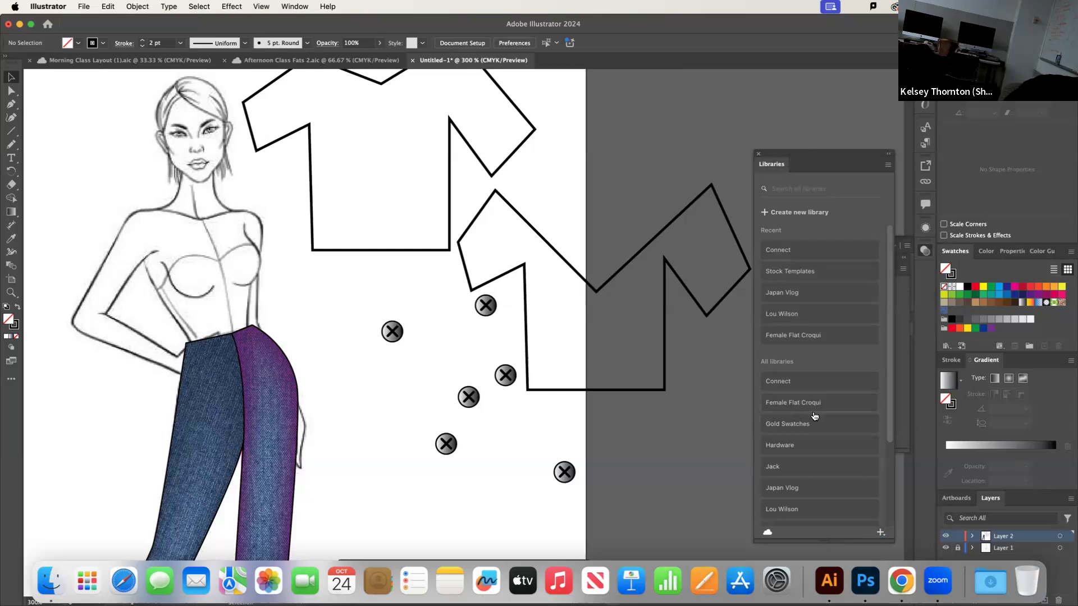
{"action": "left_click_drag", "start_coordinate": [807, 157], "coordinate": [670, 103]}
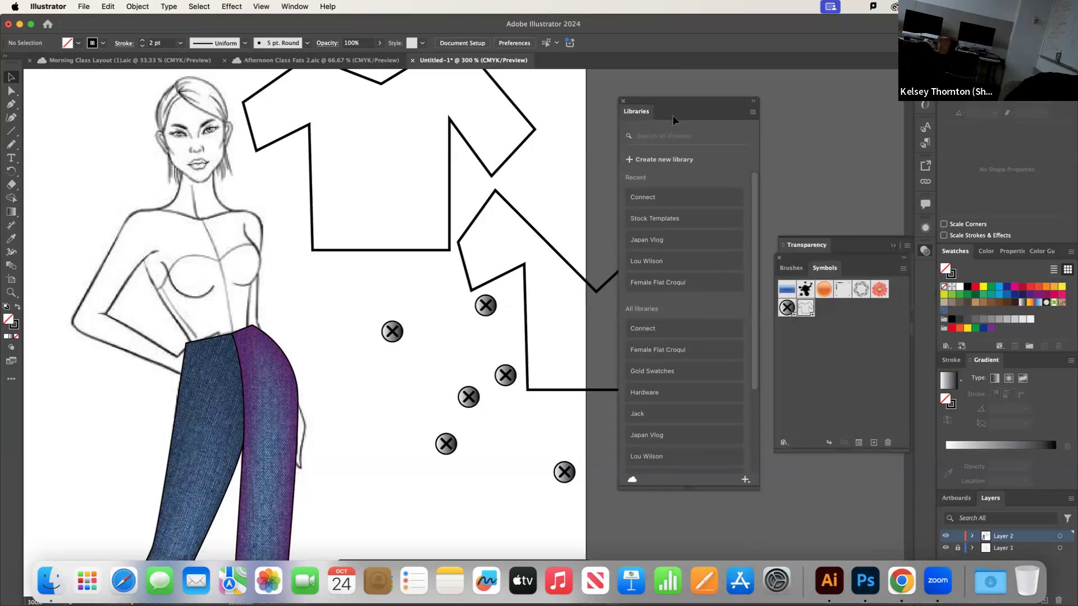
Open the Female Flat Croqui library, dismiss its sharing tip and bring the empty canvas beside the artboard into view
{"action": "left_click", "coordinate": [654, 351]}
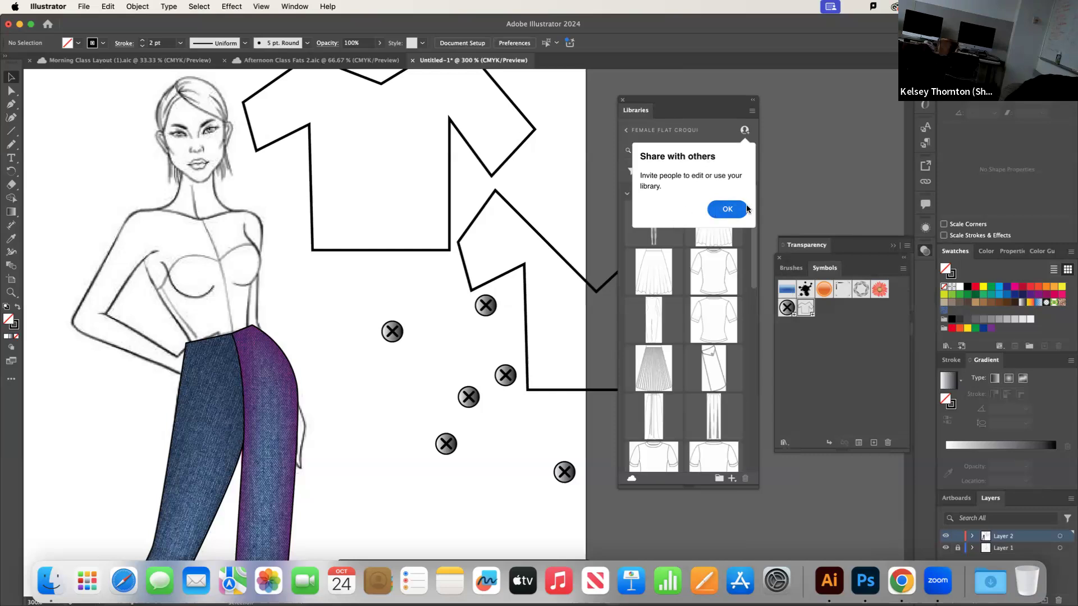
{"action": "left_click", "coordinate": [728, 213]}
{"action": "key", "text": "super+minus"}
{"action": "key", "text": "super+minus"}
{"action": "key", "text": "super+minus"}
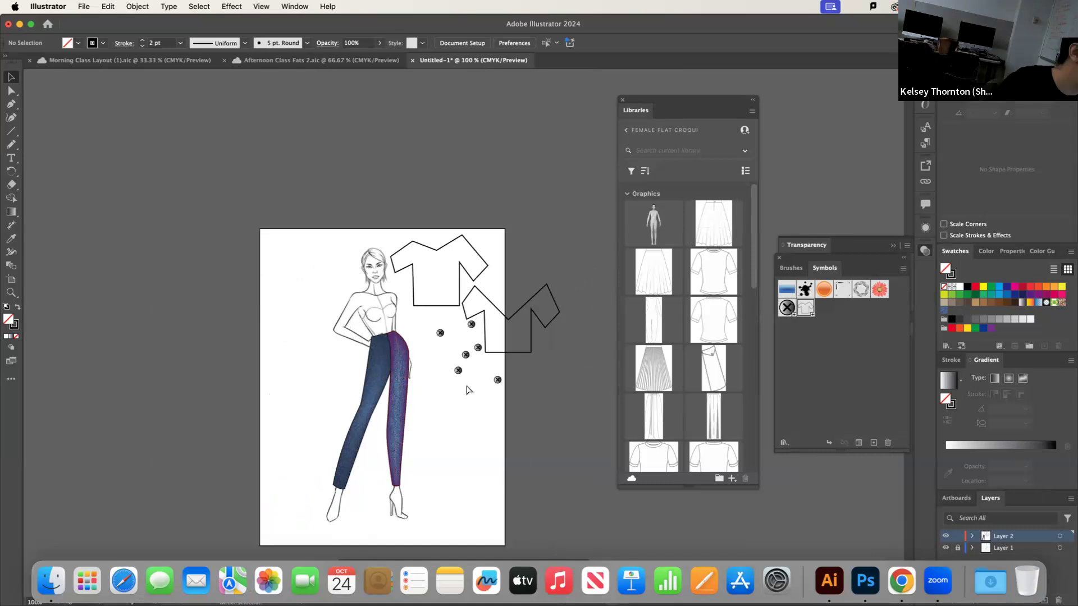
{"action": "scroll", "coordinate": [465, 387], "scroll_direction": "right", "scroll_amount": 8}
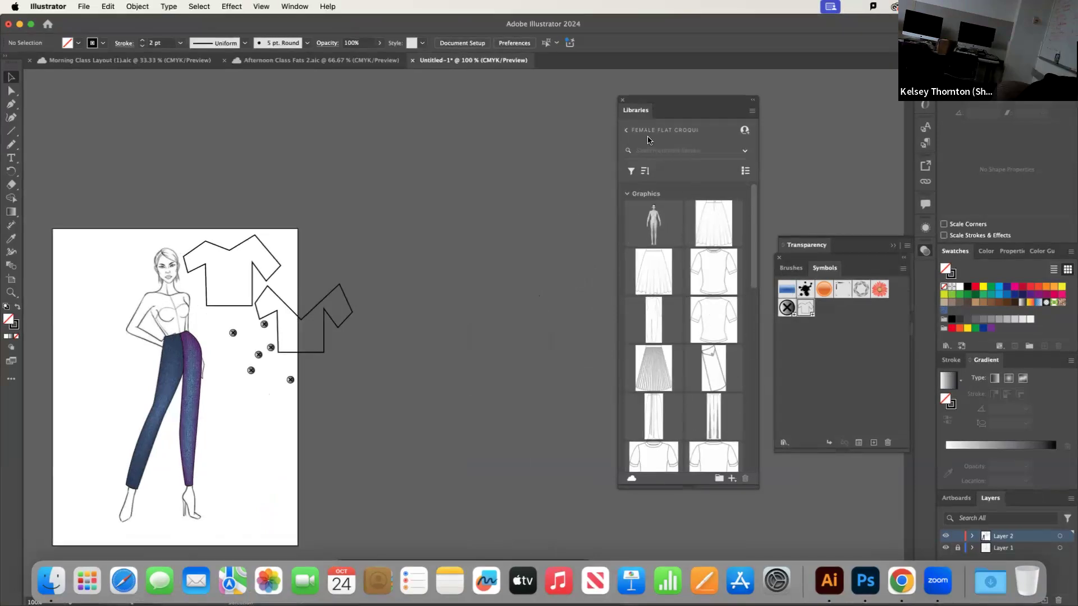
{"action": "left_click", "coordinate": [840, 333]}
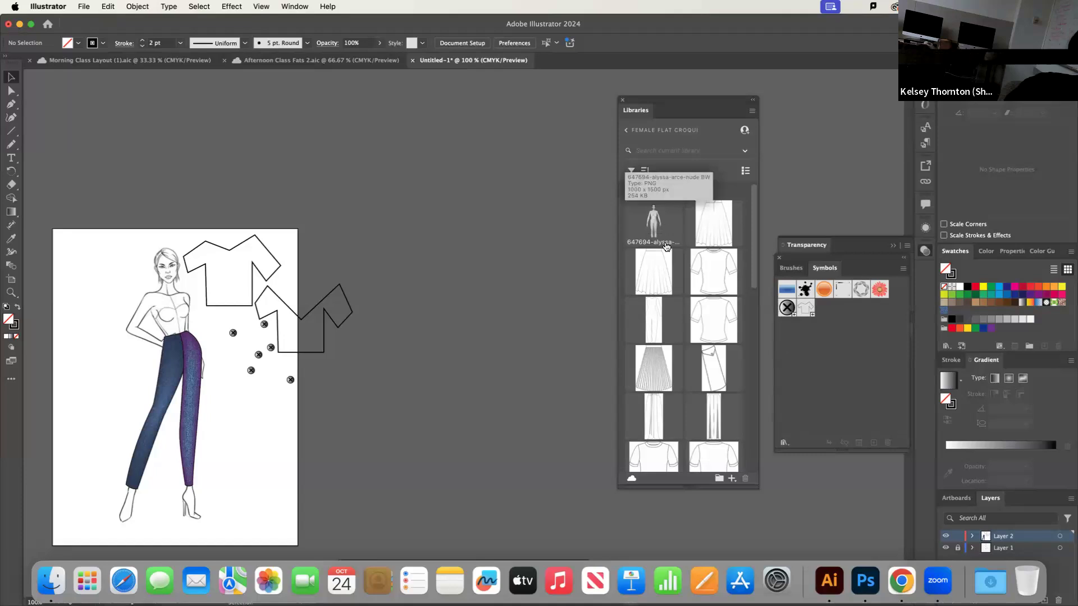
Place the library's front-view body croquis graphic qCXfjo on the empty canvas to the right of the artboard
{"action": "scroll", "coordinate": [699, 308], "scroll_direction": "down", "scroll_amount": 8}
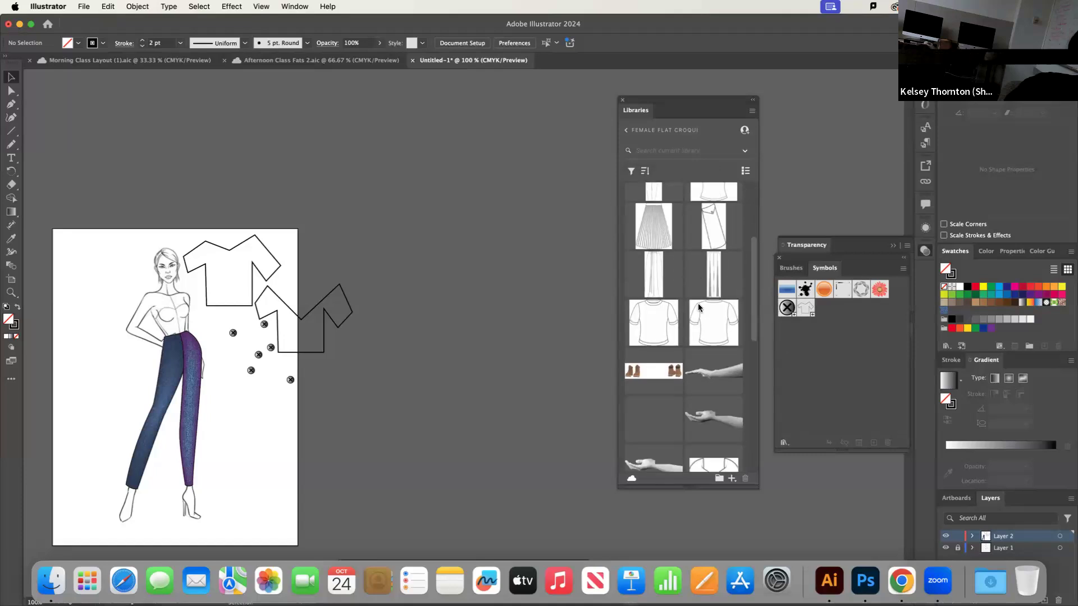
{"action": "scroll", "coordinate": [699, 308], "scroll_direction": "down", "scroll_amount": 10}
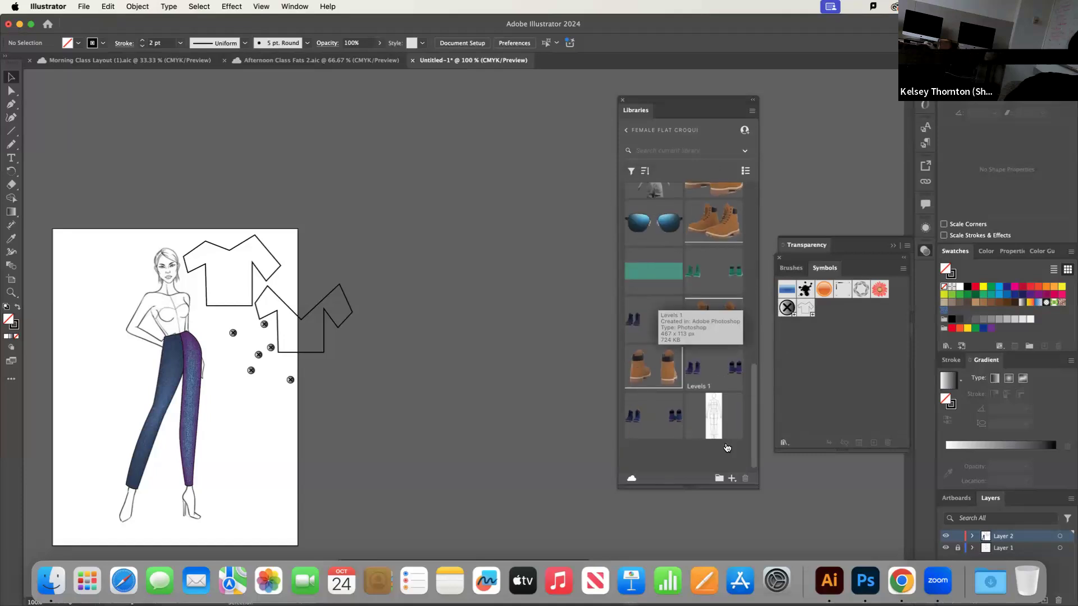
{"action": "left_click_drag", "start_coordinate": [691, 410], "coordinate": [515, 278]}
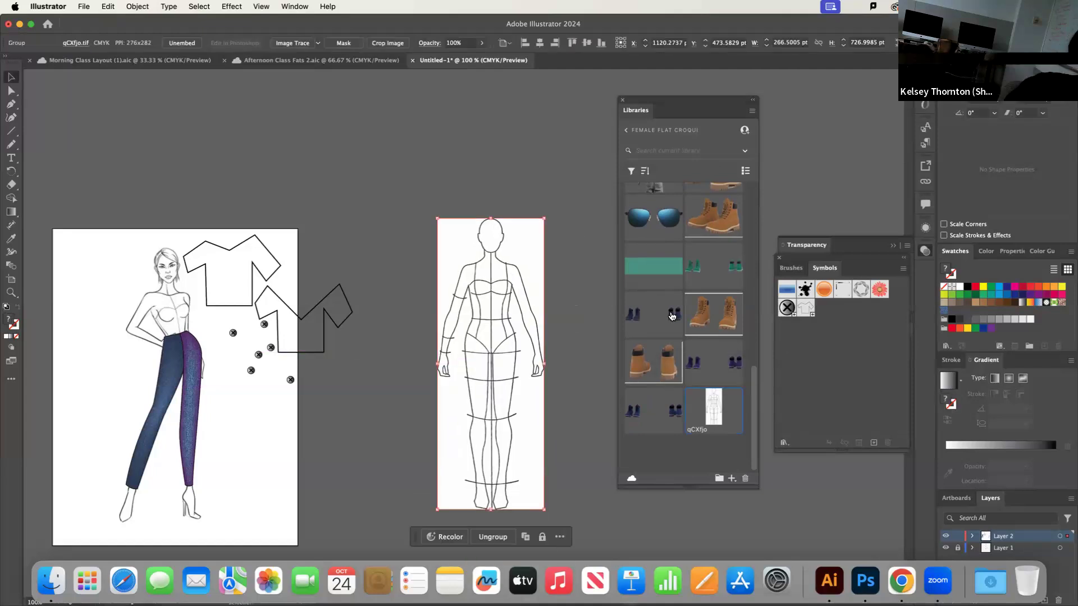
Place the library's T-shirt flat Artwork 3 on the body croquis and fit it over the torso
{"action": "scroll", "coordinate": [716, 362], "scroll_direction": "up", "scroll_amount": 5}
{"action": "scroll", "coordinate": [716, 362], "scroll_direction": "up", "scroll_amount": 5}
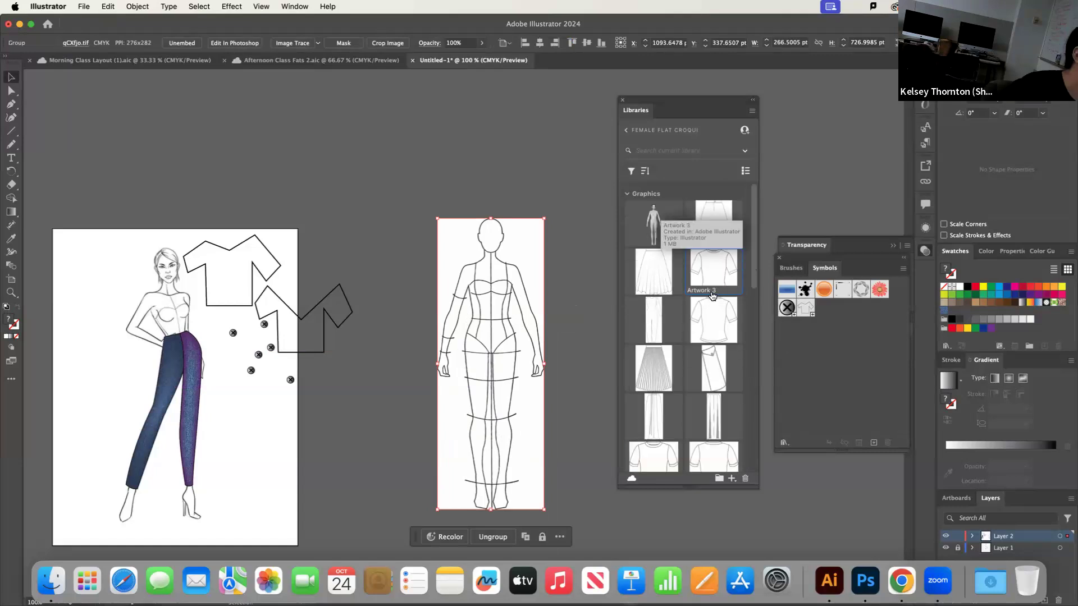
{"action": "left_click_drag", "start_coordinate": [712, 272], "coordinate": [466, 280]}
{"action": "left_click_drag", "start_coordinate": [427, 240], "coordinate": [506, 323]}
{"action": "left_click_drag", "start_coordinate": [464, 267], "coordinate": [491, 291]}
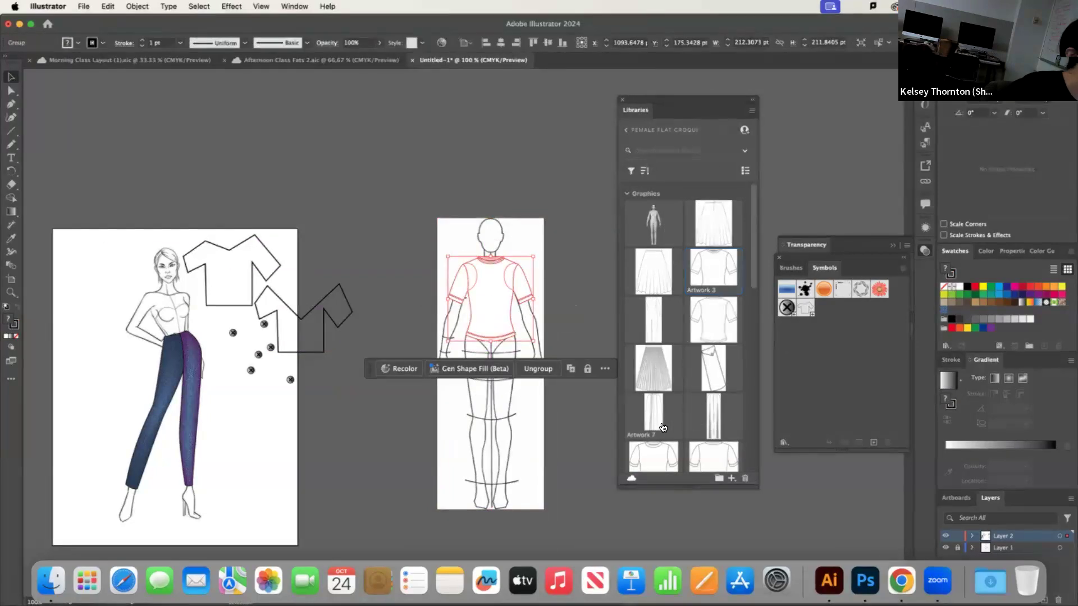
Place the wide-leg trousers flat Artwork 7 on the empty canvas between the artboard and the croquis
{"action": "left_click_drag", "start_coordinate": [657, 411], "coordinate": [403, 387]}
{"action": "key", "text": "super+shift+a"}
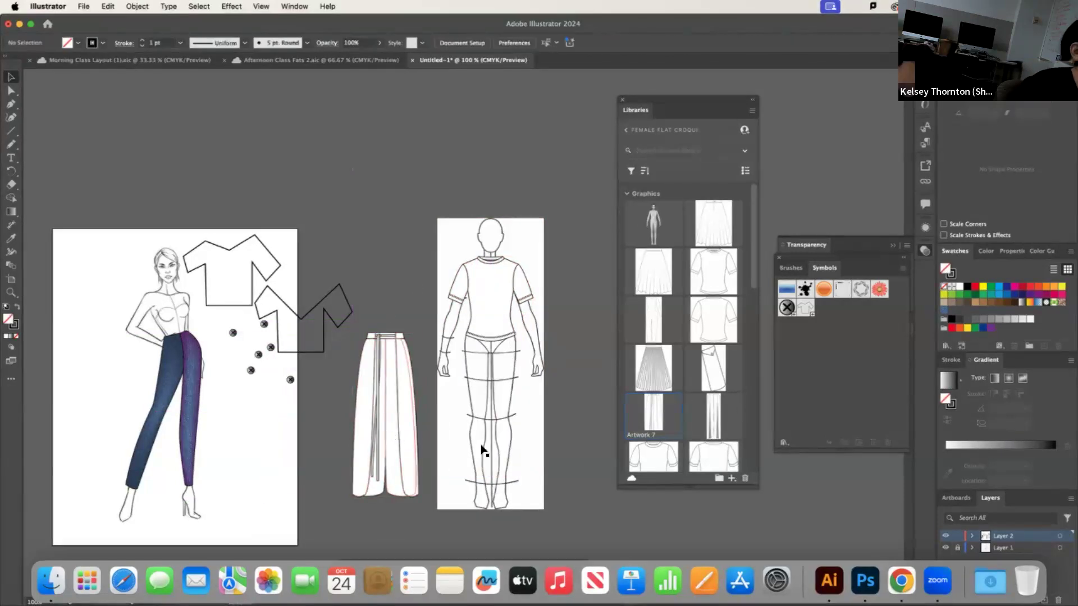
{"action": "scroll", "coordinate": [590, 417], "scroll_direction": "down", "scroll_amount": 2}
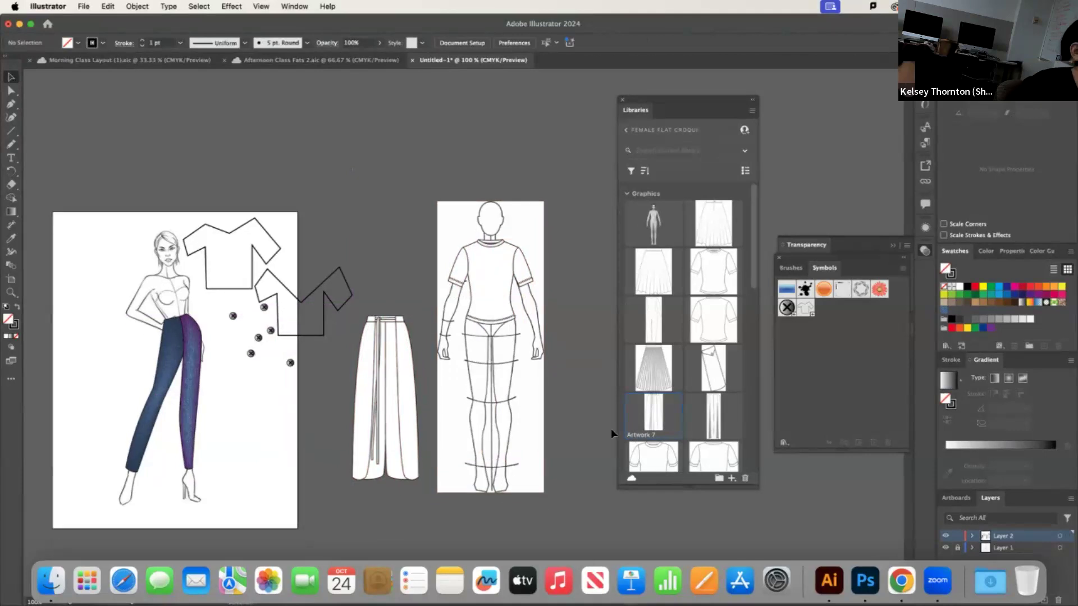
Isolate the trousers flat, remove its outer side panels and leave isolation mode
{"action": "left_click", "coordinate": [411, 409]}
{"action": "double_click", "coordinate": [412, 409]}
{"action": "left_click", "coordinate": [409, 415]}
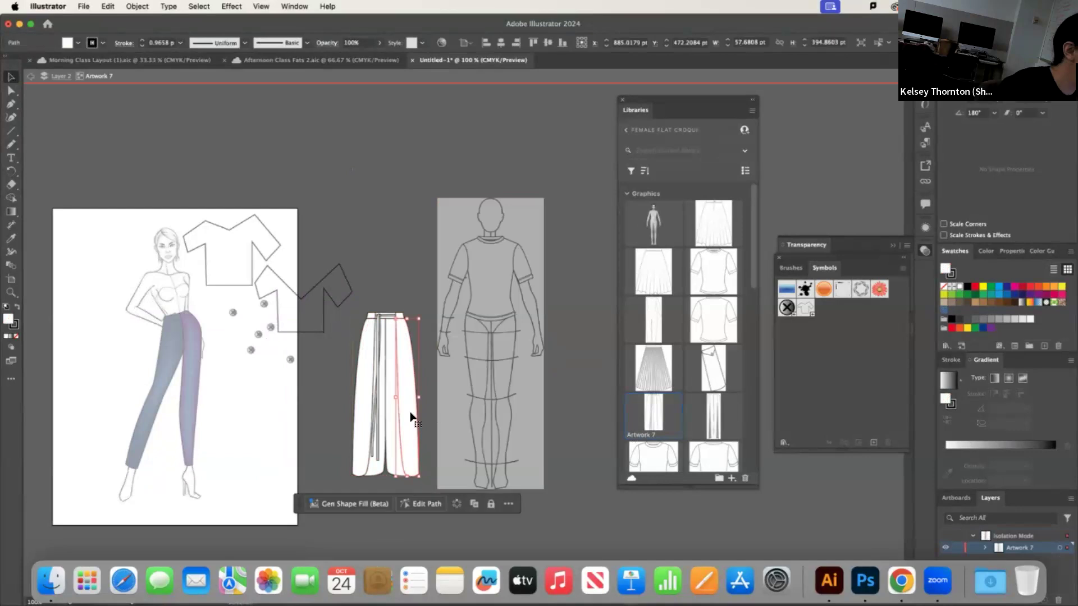
{"action": "left_click", "coordinate": [361, 414]}
{"action": "left_click", "coordinate": [397, 269]}
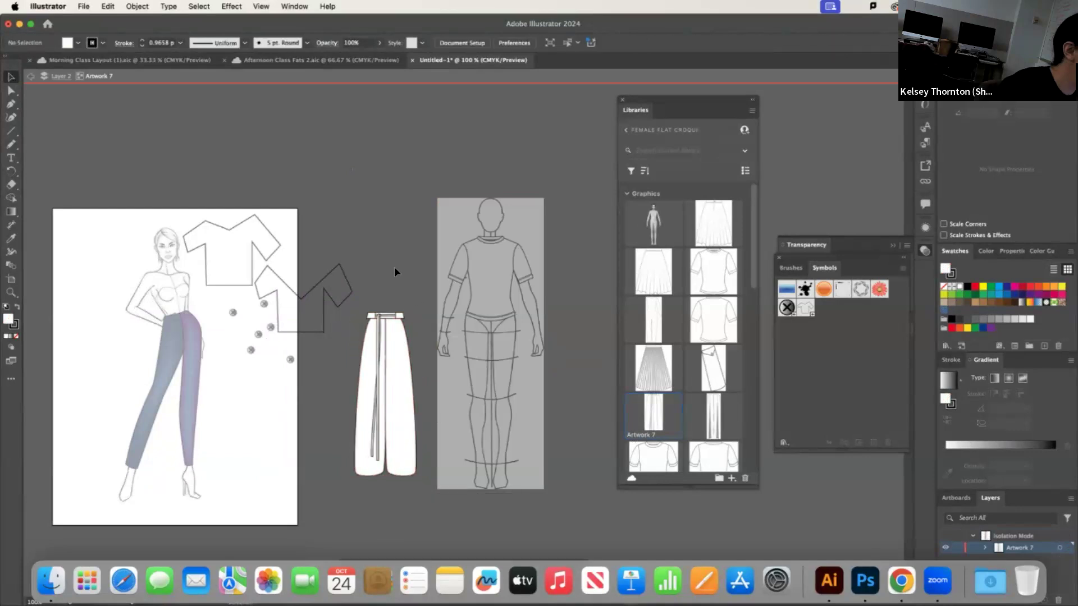
{"action": "double_click", "coordinate": [413, 255]}
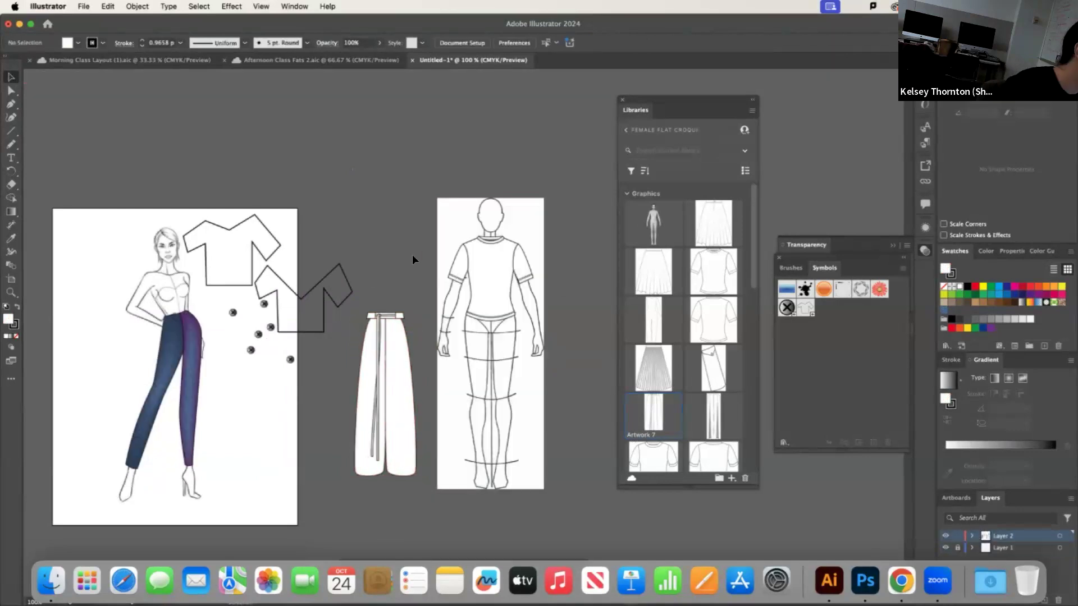
Move the trousers flat over the croquis's legs and delete it
{"action": "left_click_drag", "start_coordinate": [385, 393], "coordinate": [486, 373]}
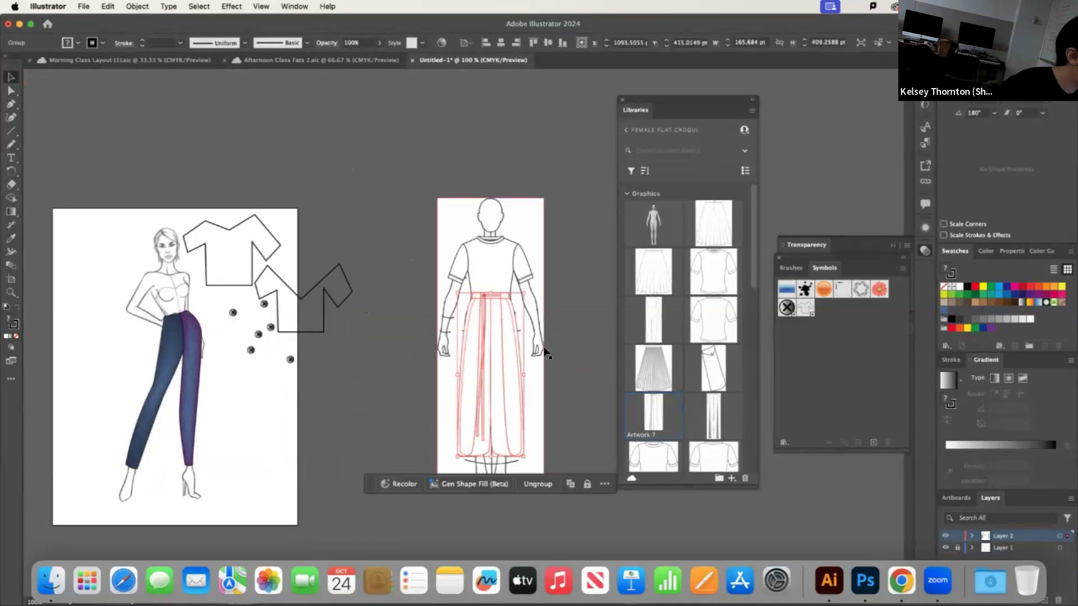
{"action": "key", "text": "Delete"}
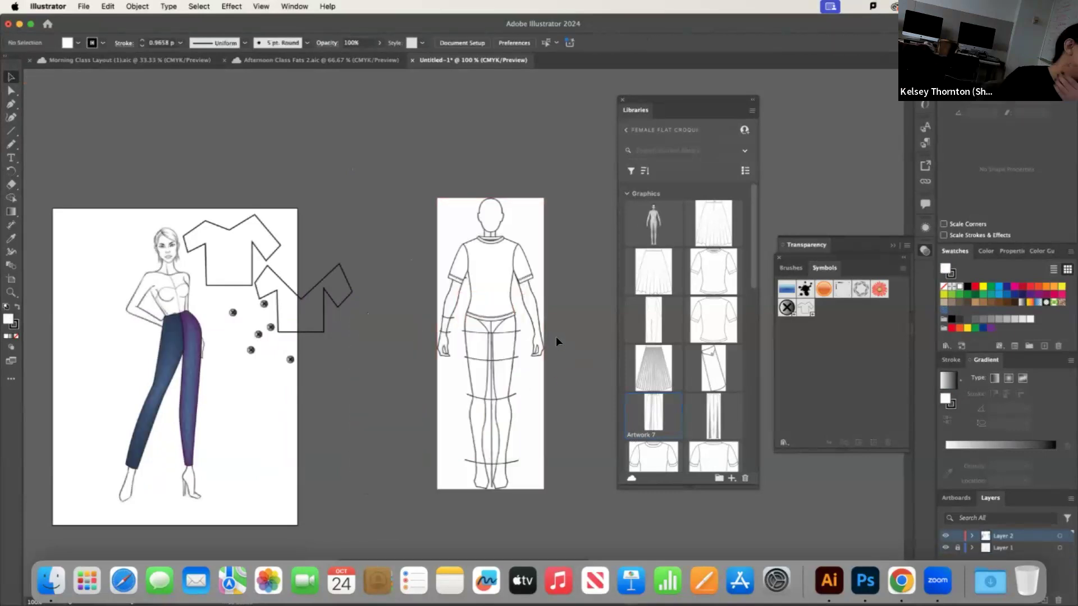
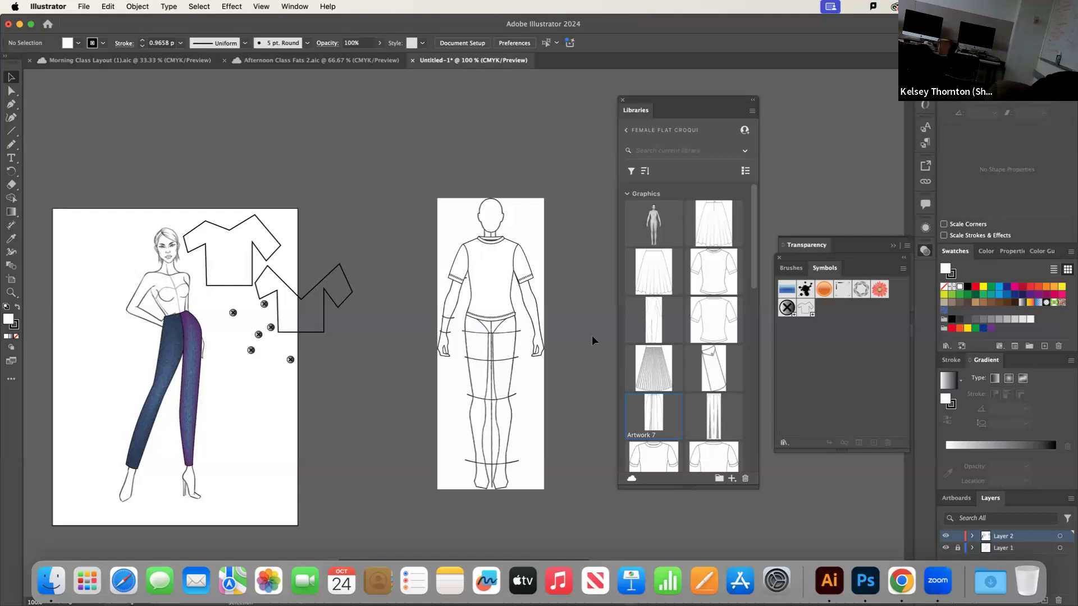
Place the library's black-and-white body photograph beside the croquis at its original size and delete it
{"action": "left_click", "coordinate": [651, 223]}
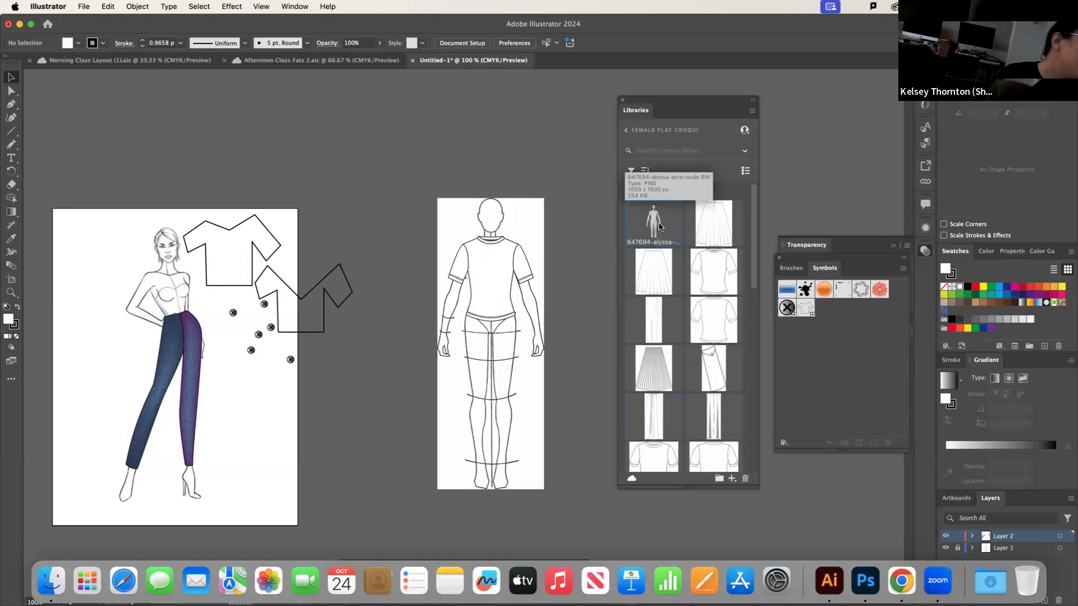
{"action": "left_click_drag", "start_coordinate": [660, 226], "coordinate": [568, 466]}
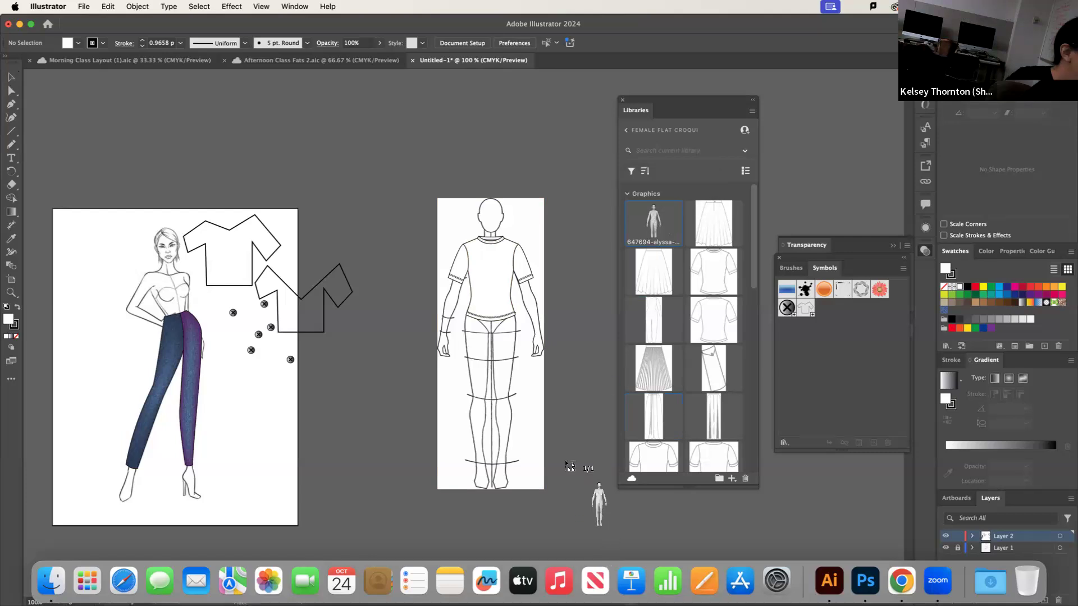
{"action": "left_click", "coordinate": [547, 408]}
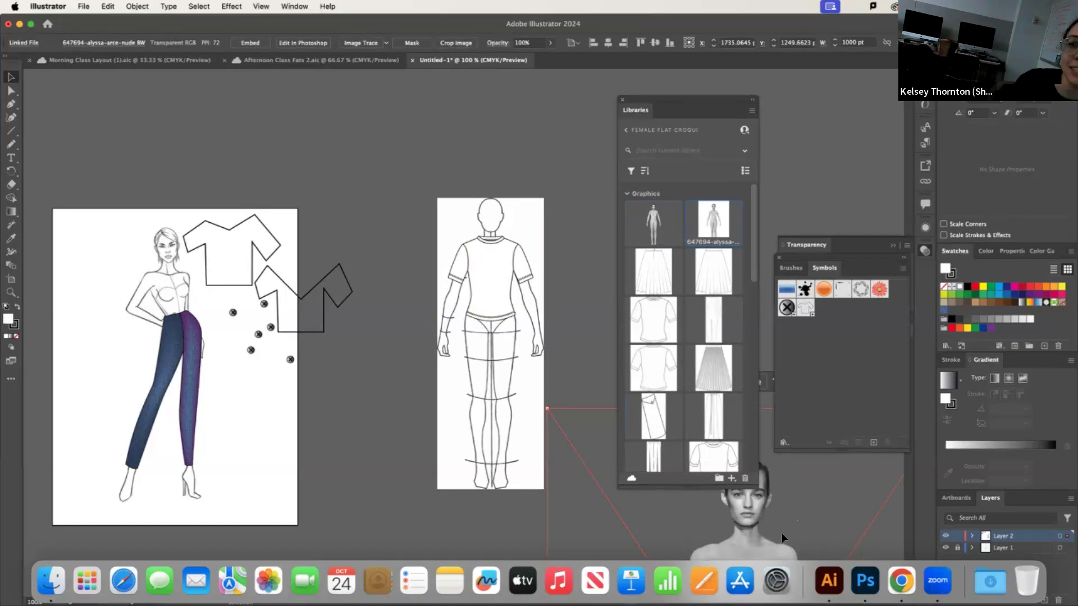
{"action": "key", "text": "Delete"}
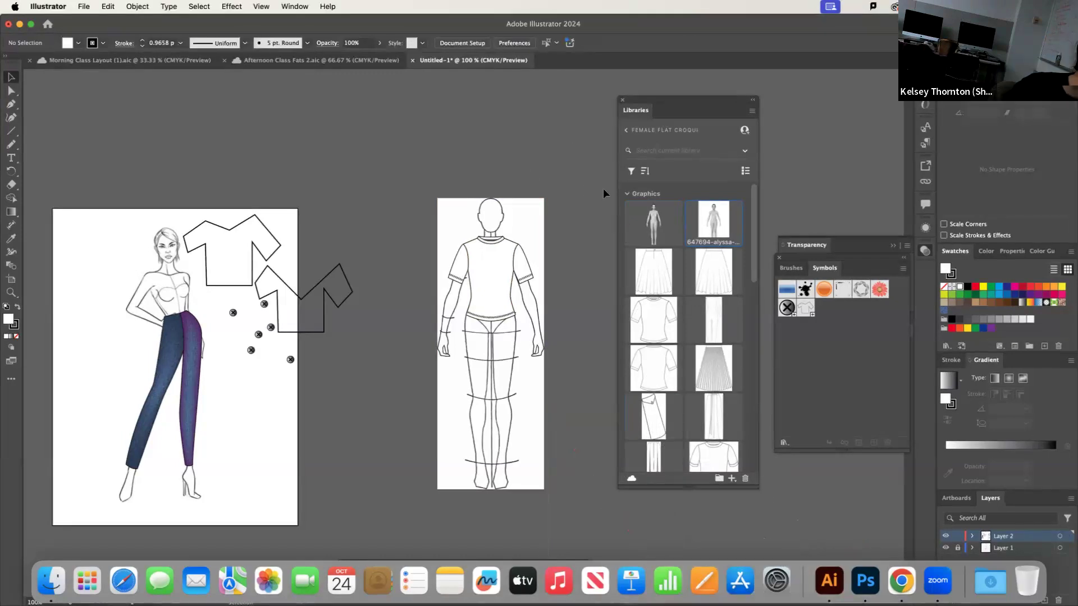
{"action": "key", "text": "cmd+z"}
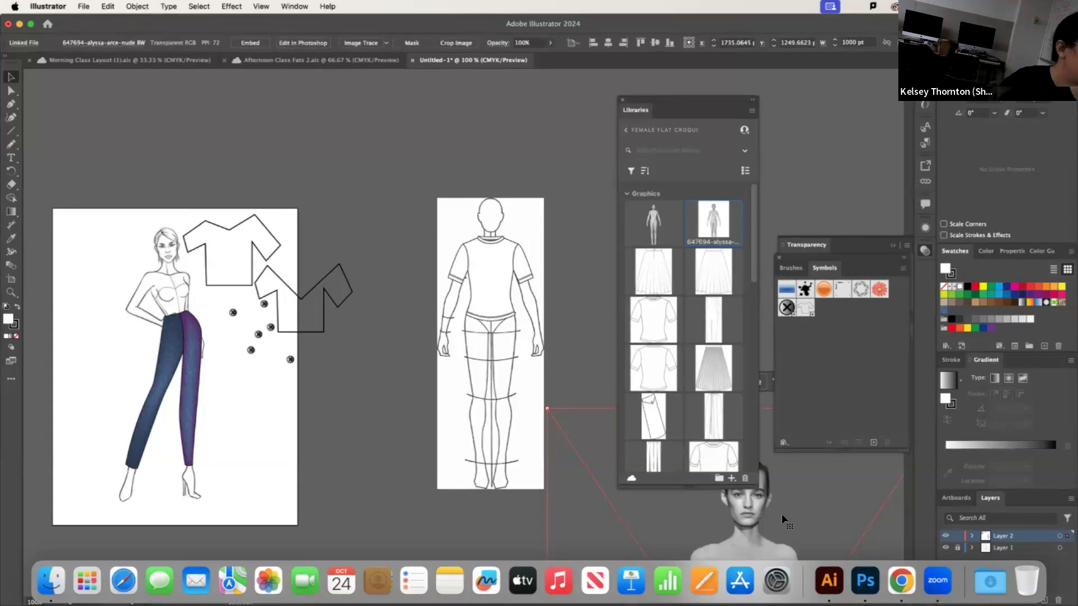
{"action": "key", "text": "Delete"}
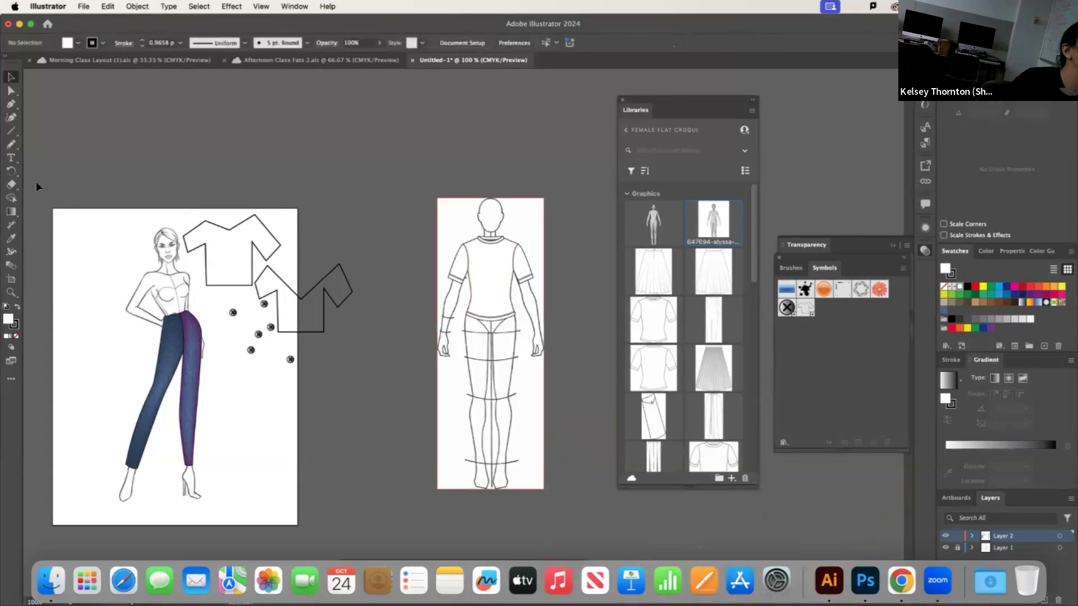
Browse the recent files and the cloud documents on the Home screen, ending back in the open document
{"action": "left_click", "coordinate": [48, 25]}
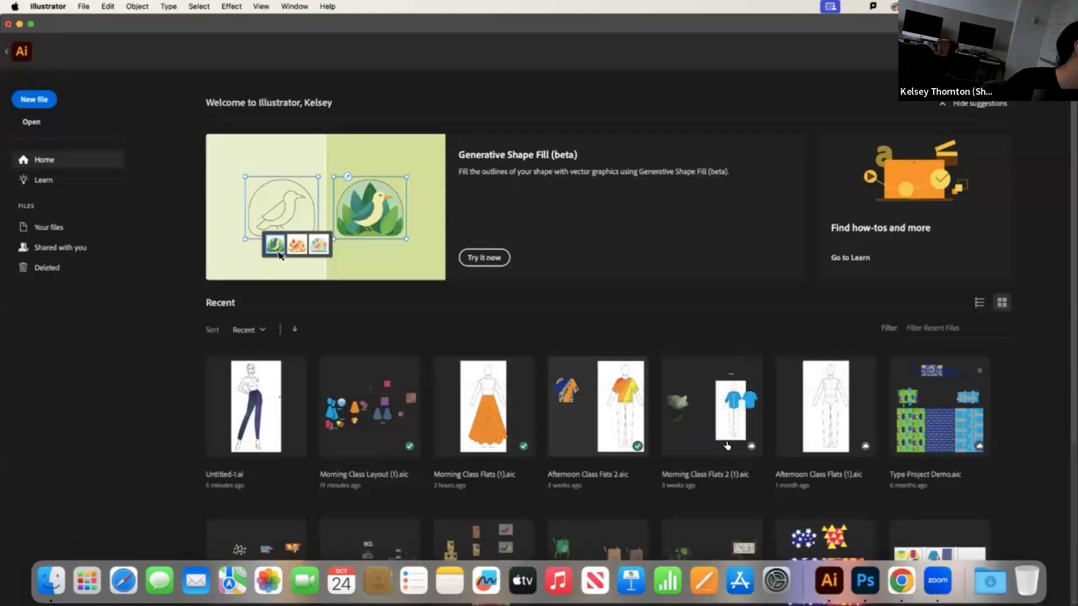
{"action": "scroll", "coordinate": [726, 441], "scroll_direction": "down", "scroll_amount": 5}
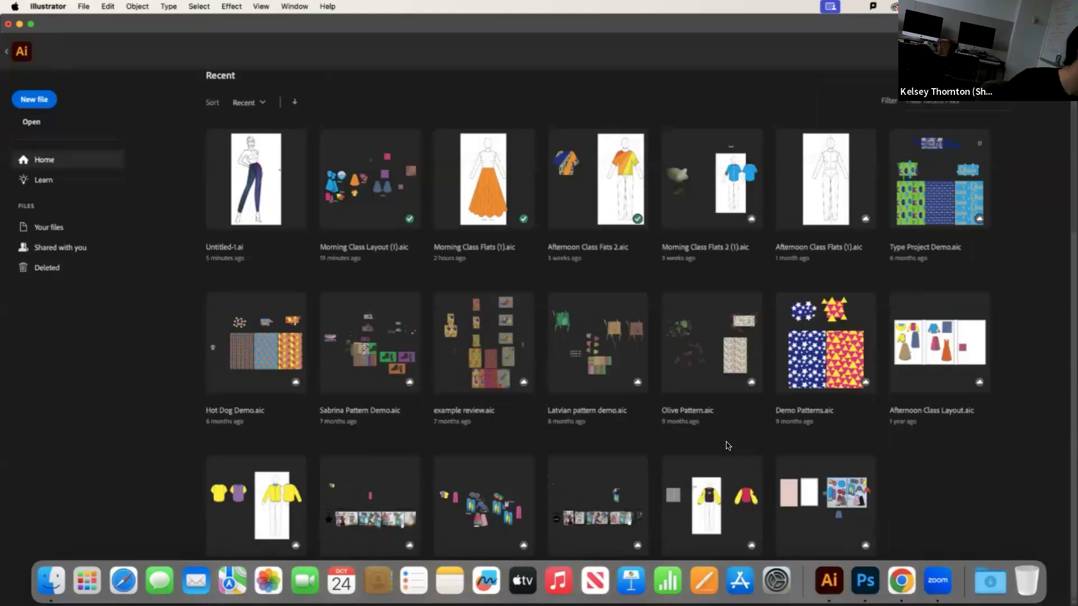
{"action": "scroll", "coordinate": [727, 445], "scroll_direction": "up", "scroll_amount": 3}
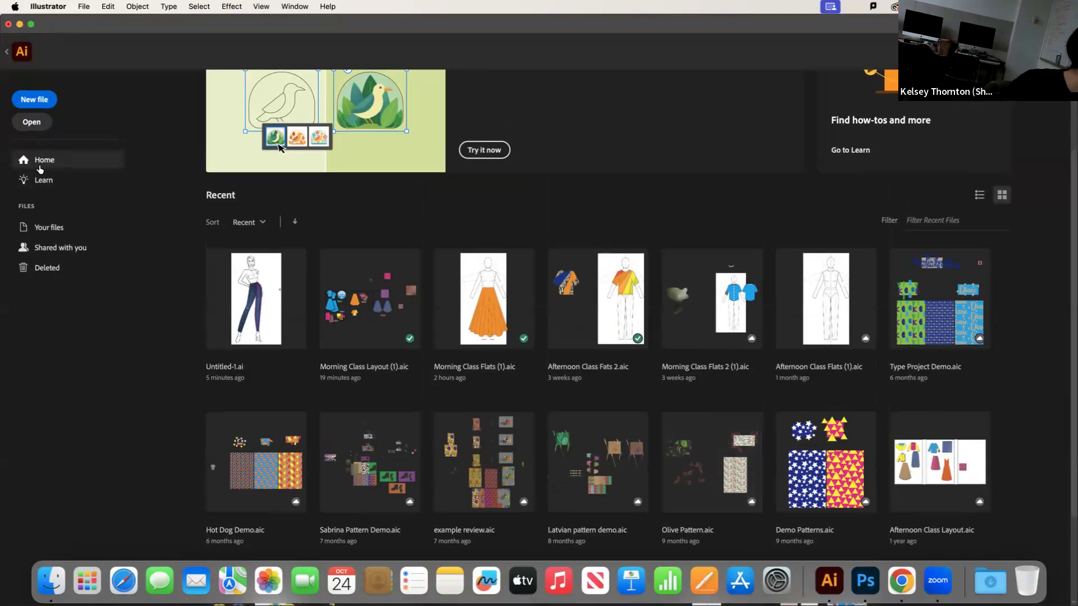
{"action": "left_click", "coordinate": [49, 227]}
{"action": "scroll", "coordinate": [738, 351], "scroll_direction": "down", "scroll_amount": 5}
{"action": "scroll", "coordinate": [739, 351], "scroll_direction": "down", "scroll_amount": 10}
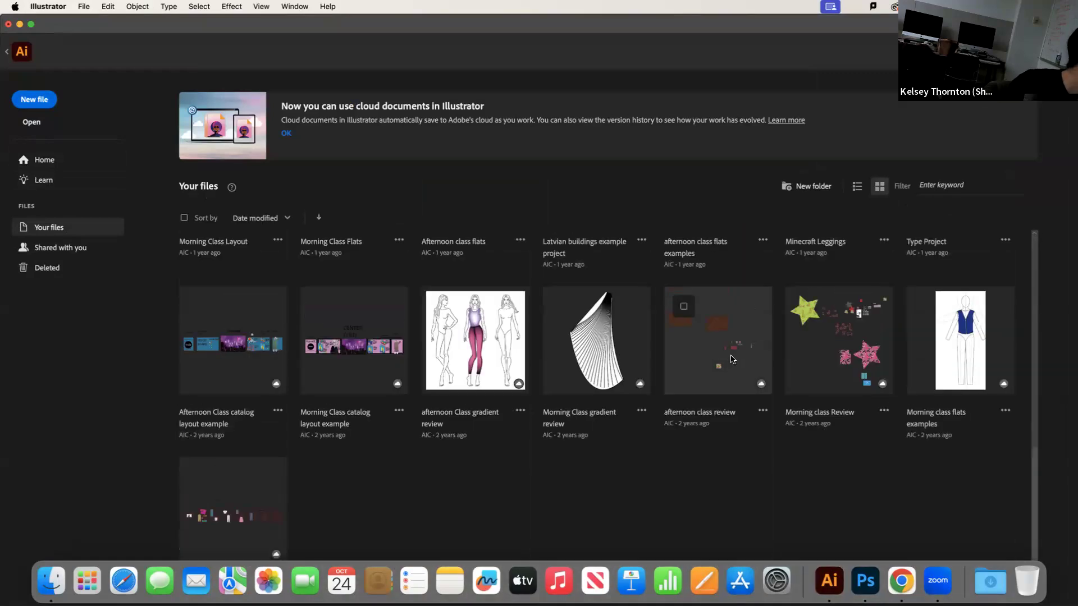
{"action": "scroll", "coordinate": [738, 361], "scroll_direction": "up", "scroll_amount": 8}
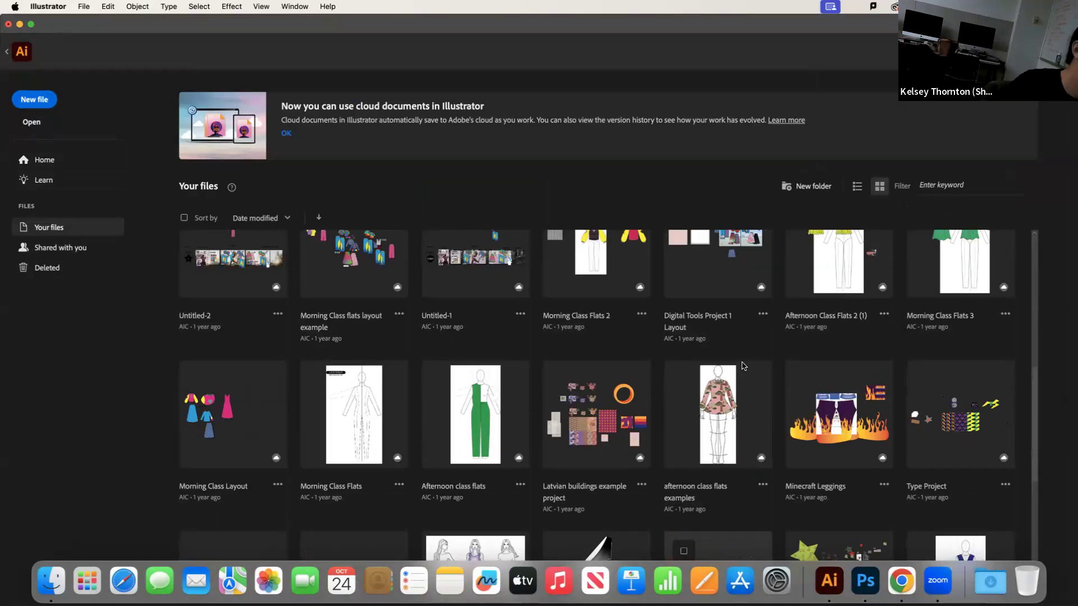
{"action": "scroll", "coordinate": [744, 367], "scroll_direction": "up", "scroll_amount": 6}
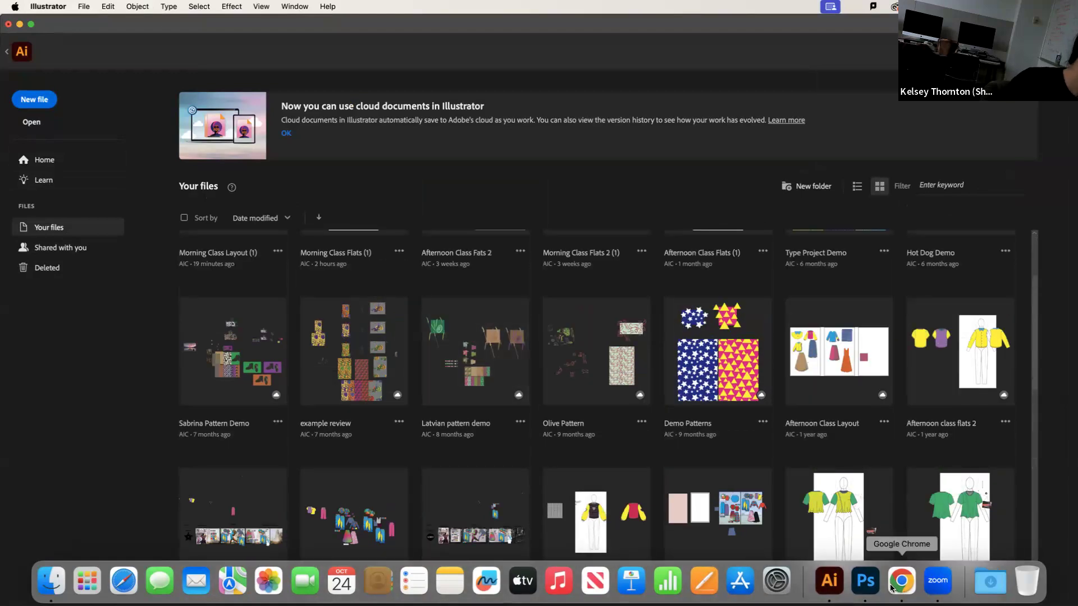
{"action": "left_click", "coordinate": [834, 588]}
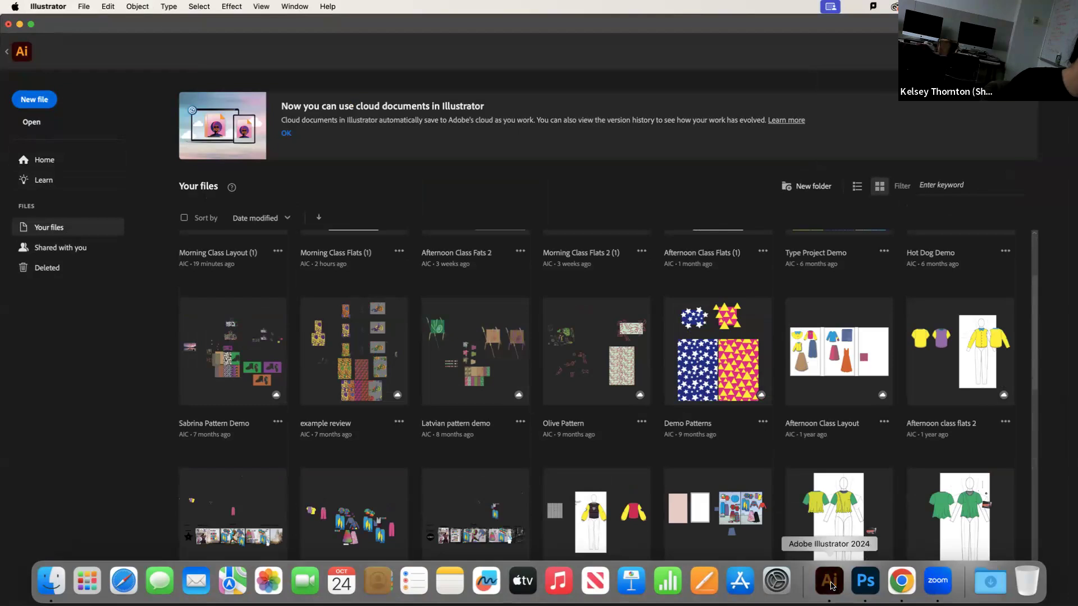
{"action": "left_click", "coordinate": [7, 53]}
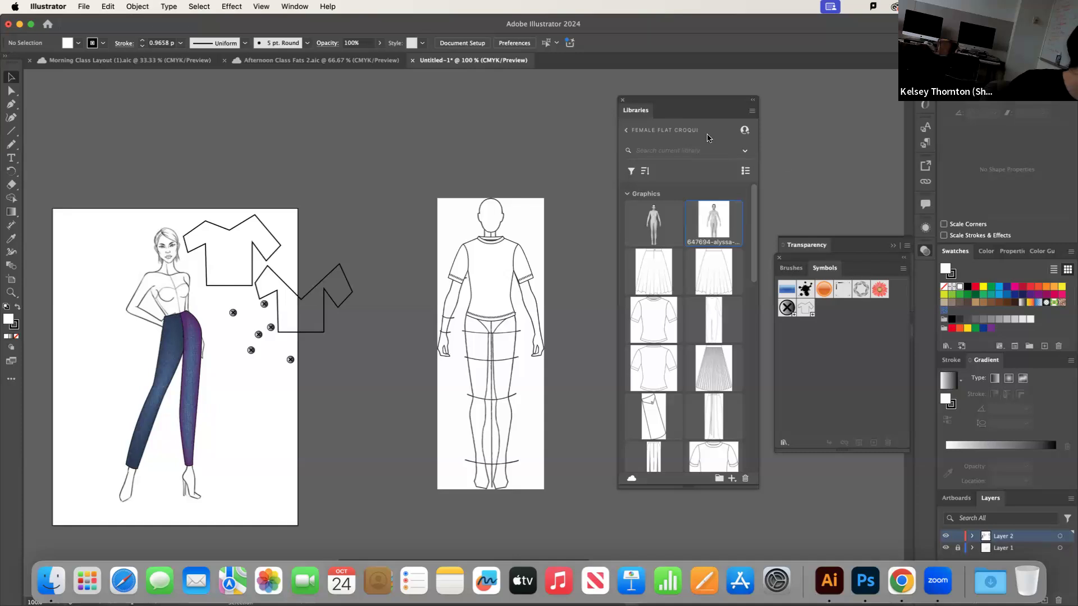
Dock the Libraries panel with the Artboards and Layers panels and look over the available symbol libraries
{"action": "left_click_drag", "start_coordinate": [691, 110], "coordinate": [1018, 500]}
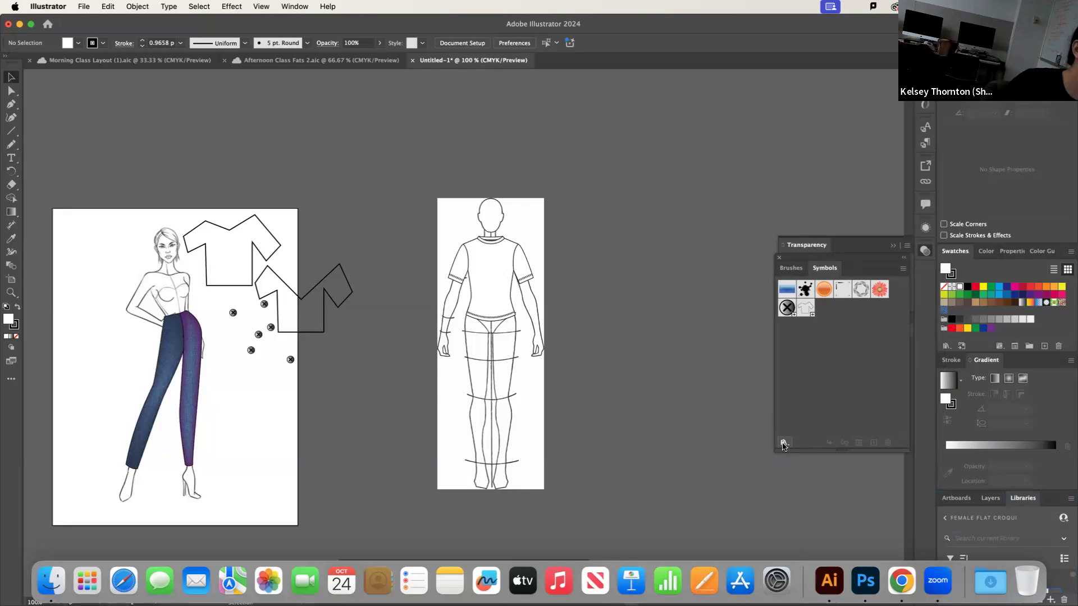
{"action": "left_click", "coordinate": [784, 444]}
{"action": "left_click", "coordinate": [915, 420]}
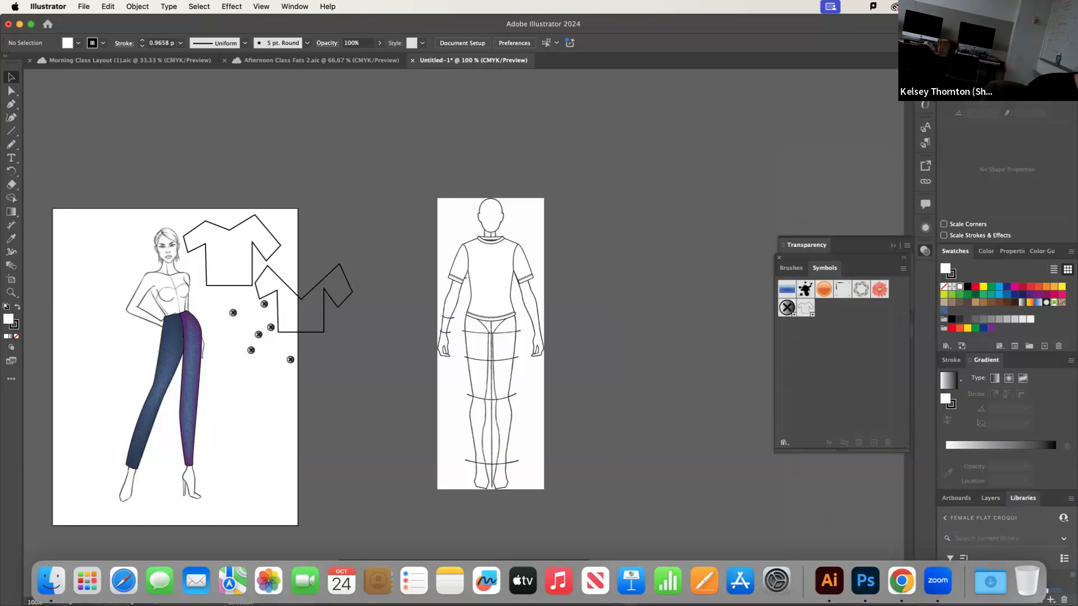
Switch to Chrome, examine the October 24, Class 8 resources on the Moodle course page and return to Illustrator
{"action": "left_click", "coordinate": [902, 581]}
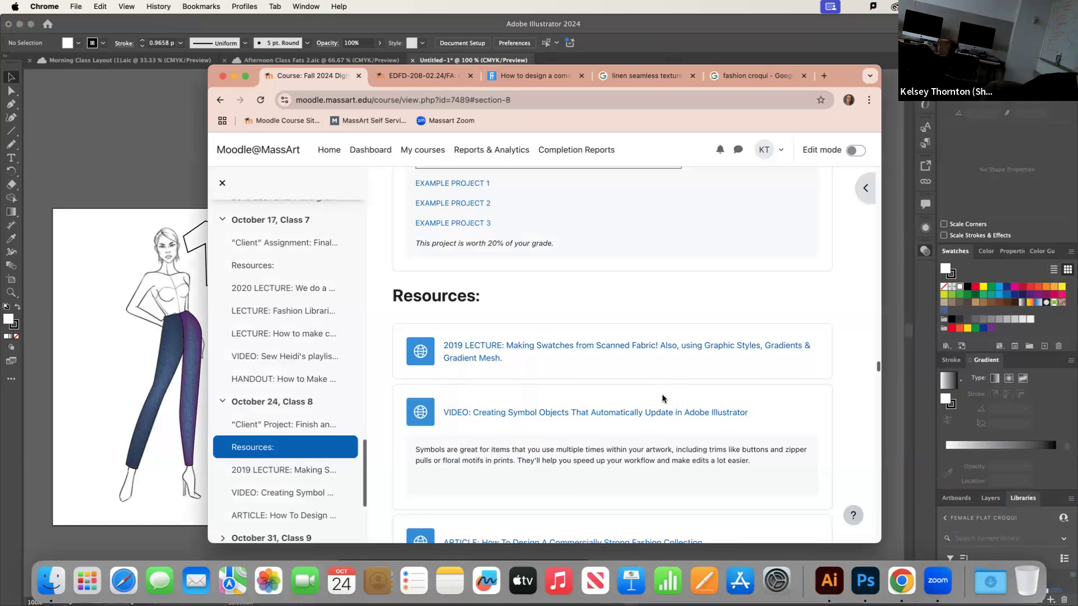
{"action": "scroll", "coordinate": [656, 439], "scroll_direction": "down", "scroll_amount": 3}
{"action": "scroll", "coordinate": [659, 423], "scroll_direction": "down", "scroll_amount": 2}
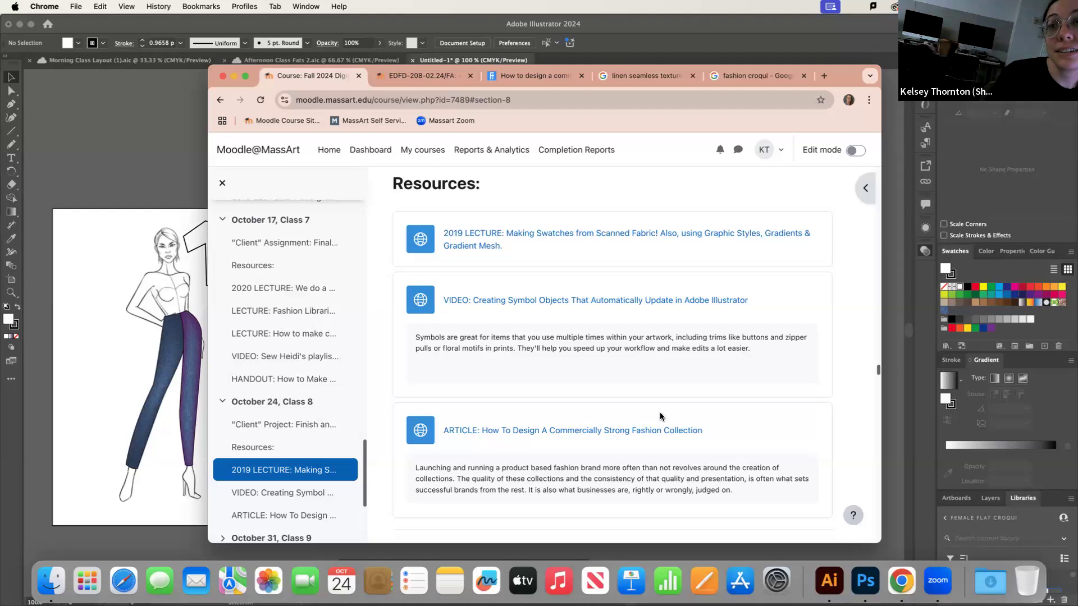
{"action": "left_click", "coordinate": [172, 154]}
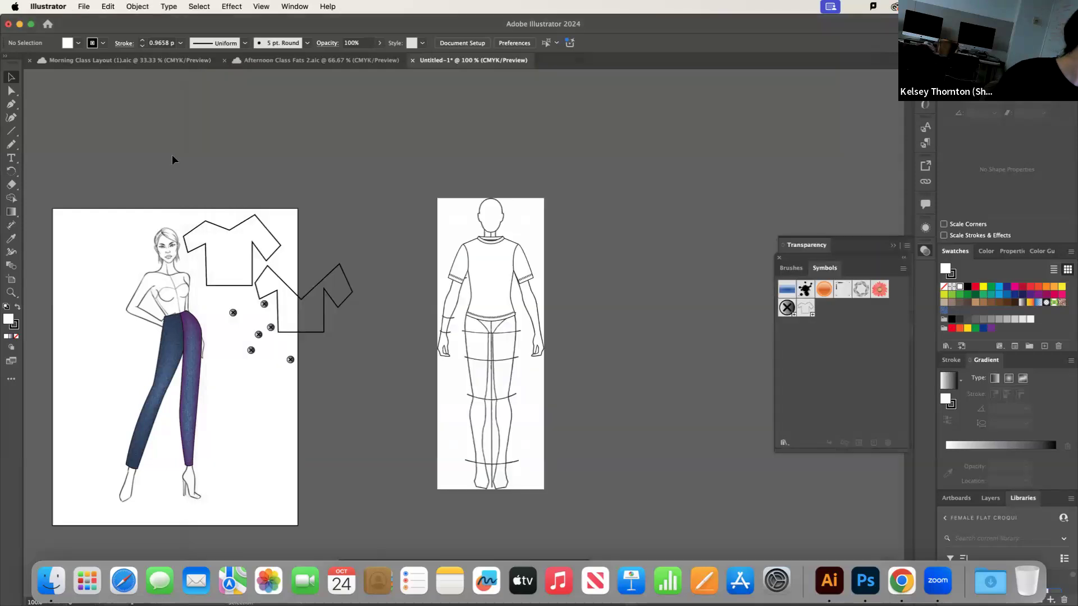
Switch to Chrome and search Google for "fashion floats technical illustration" in a new tab
{"action": "left_click", "coordinate": [901, 581]}
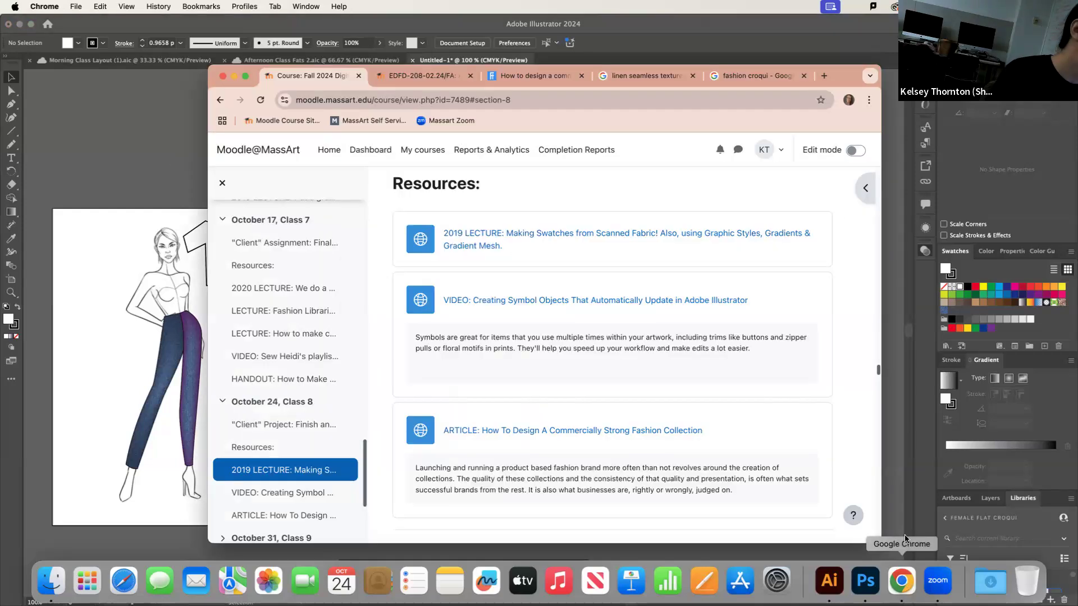
{"action": "left_click", "coordinate": [824, 76]}
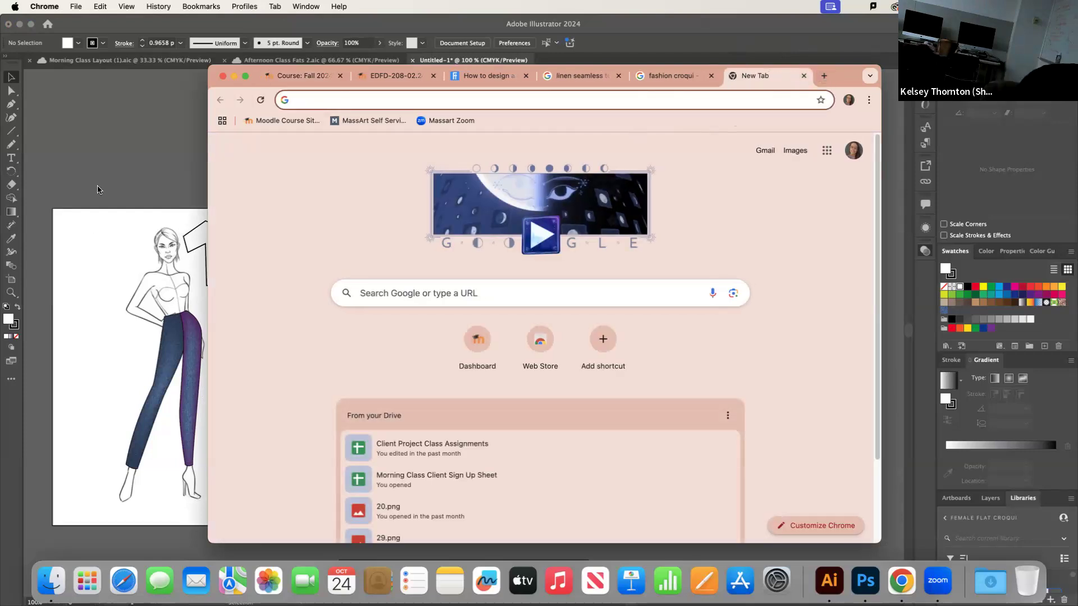
{"action": "type", "text": "fashion fl"}
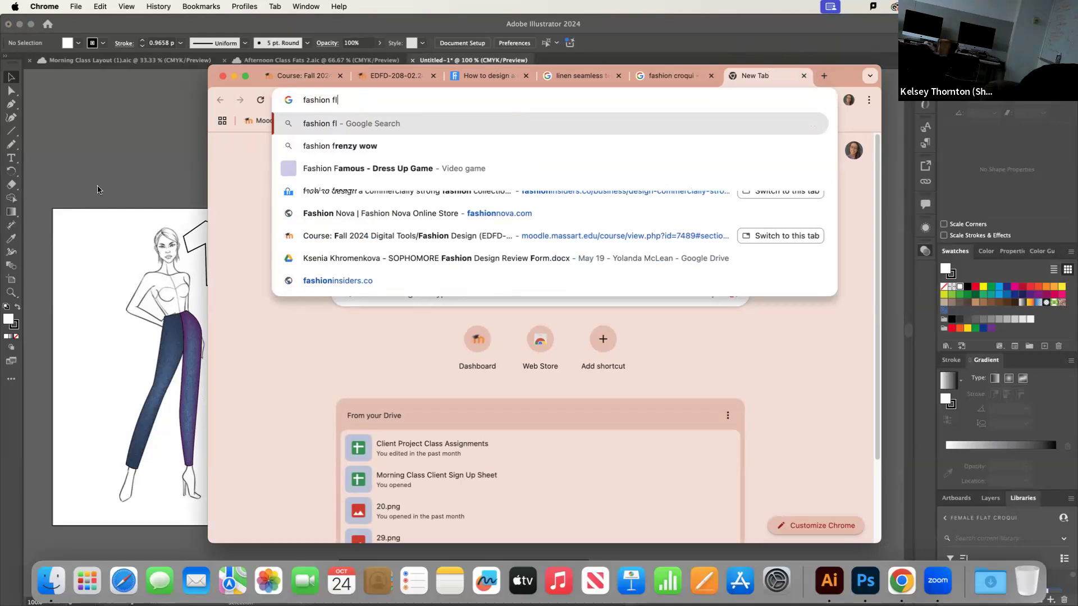
{"action": "type", "text": "oats tech"}
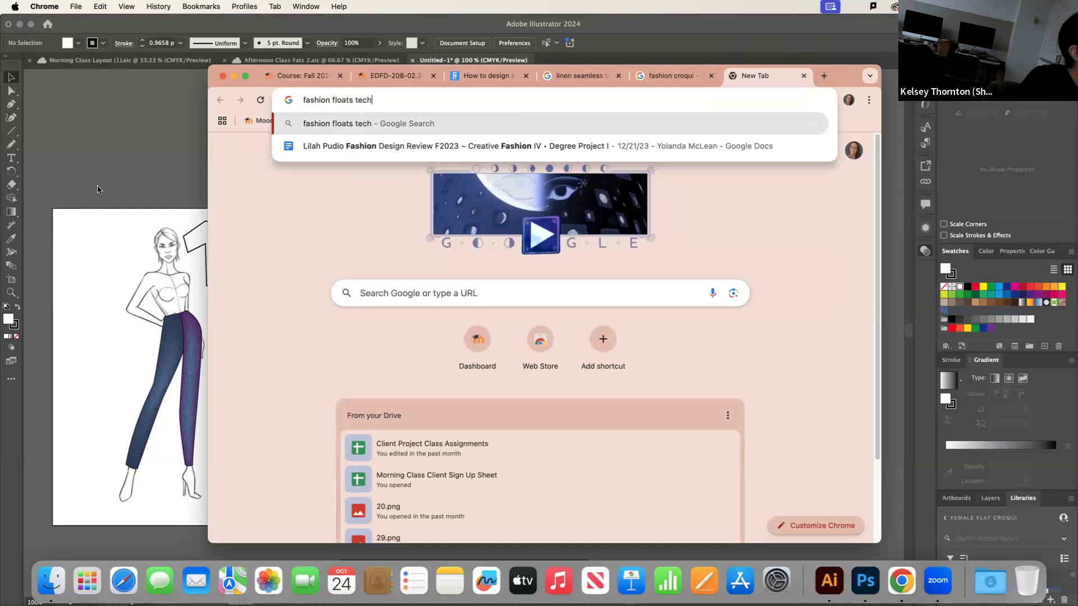
{"action": "type", "text": "nical illust"}
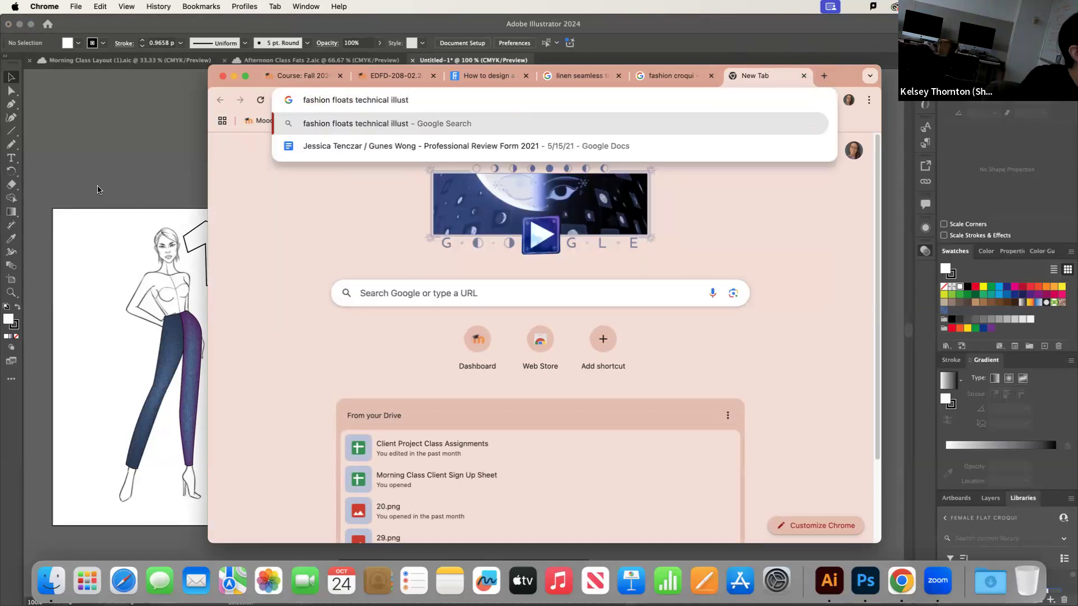
{"action": "type", "text": "ration"}
{"action": "key", "text": "Return"}
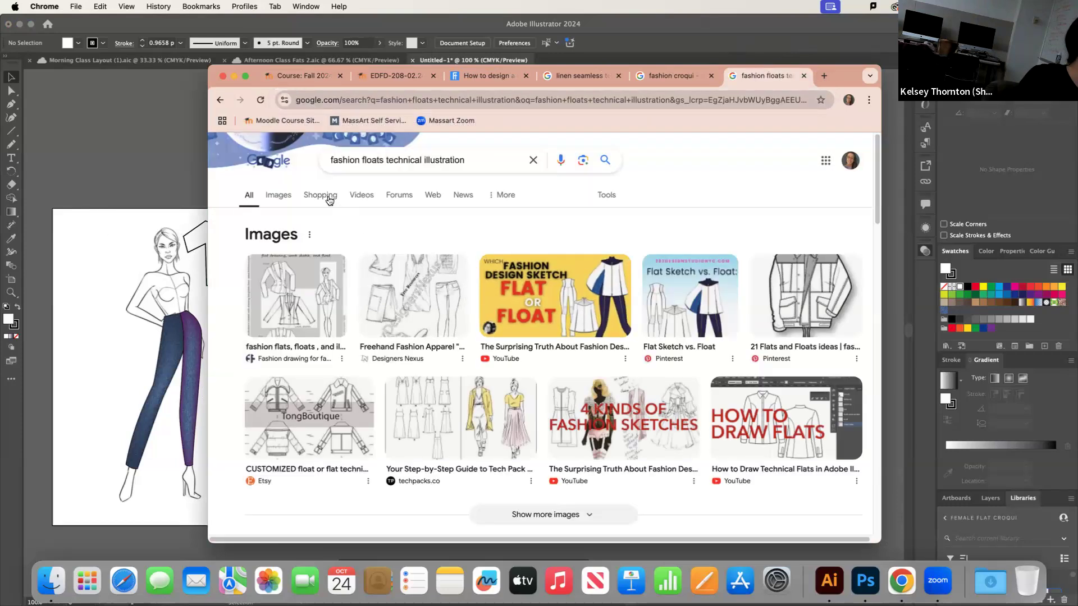
Show the image results for the fashion floats search and preview Behance's AE Skinny Jean waistband illustration with its related images
{"action": "left_click", "coordinate": [278, 195]}
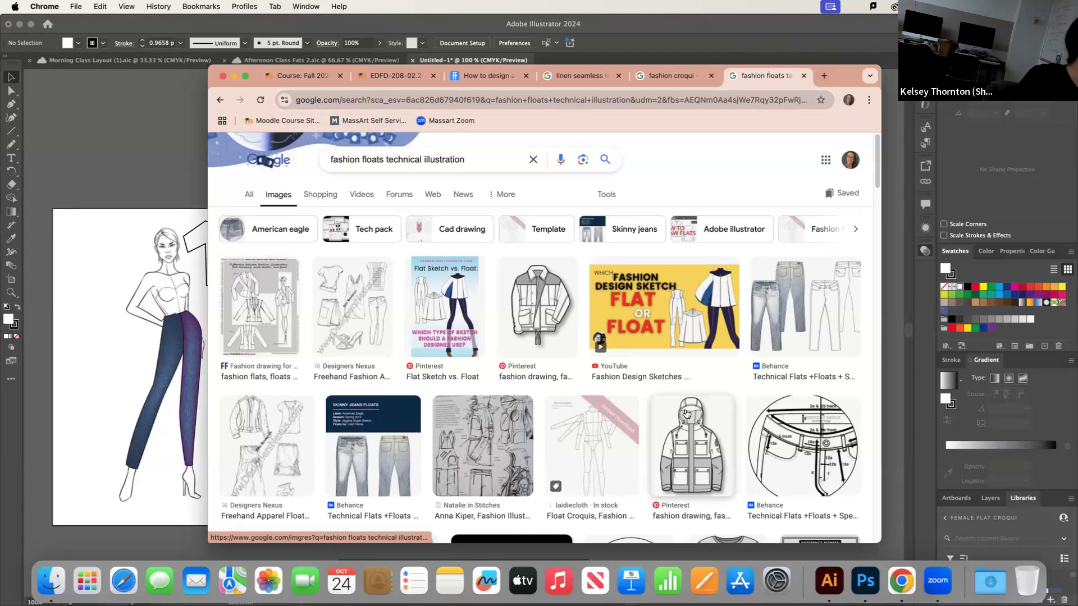
{"action": "scroll", "coordinate": [692, 413], "scroll_direction": "down", "scroll_amount": 1}
{"action": "scroll", "coordinate": [691, 412], "scroll_direction": "down", "scroll_amount": 4}
{"action": "left_click", "coordinate": [629, 329]}
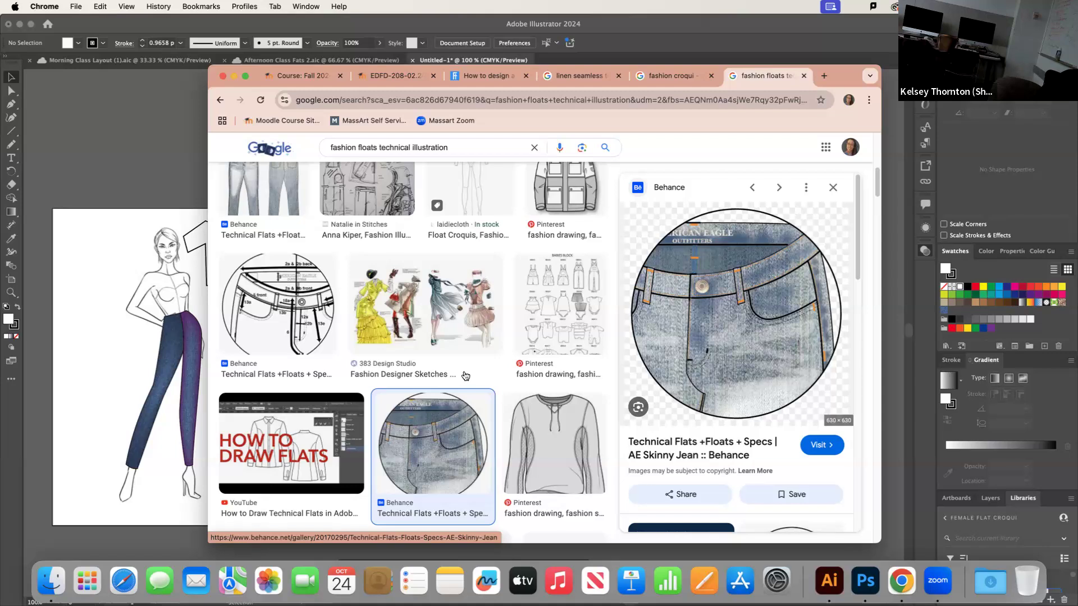
{"action": "scroll", "coordinate": [466, 386], "scroll_direction": "down", "scroll_amount": 5}
{"action": "scroll", "coordinate": [466, 385], "scroll_direction": "down", "scroll_amount": 6}
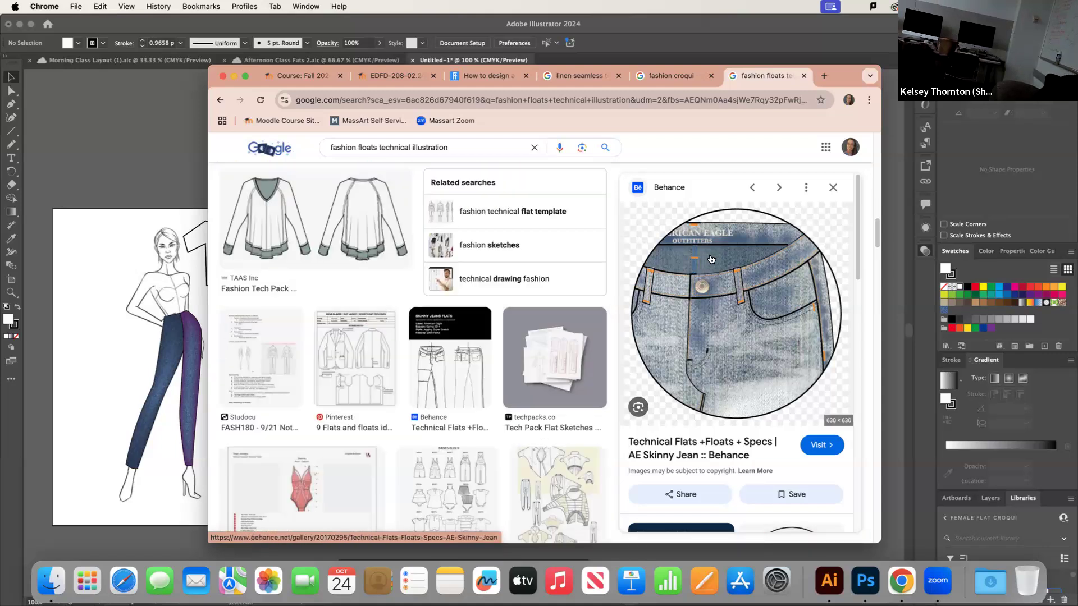
{"action": "scroll", "coordinate": [724, 259], "scroll_direction": "down", "scroll_amount": 1}
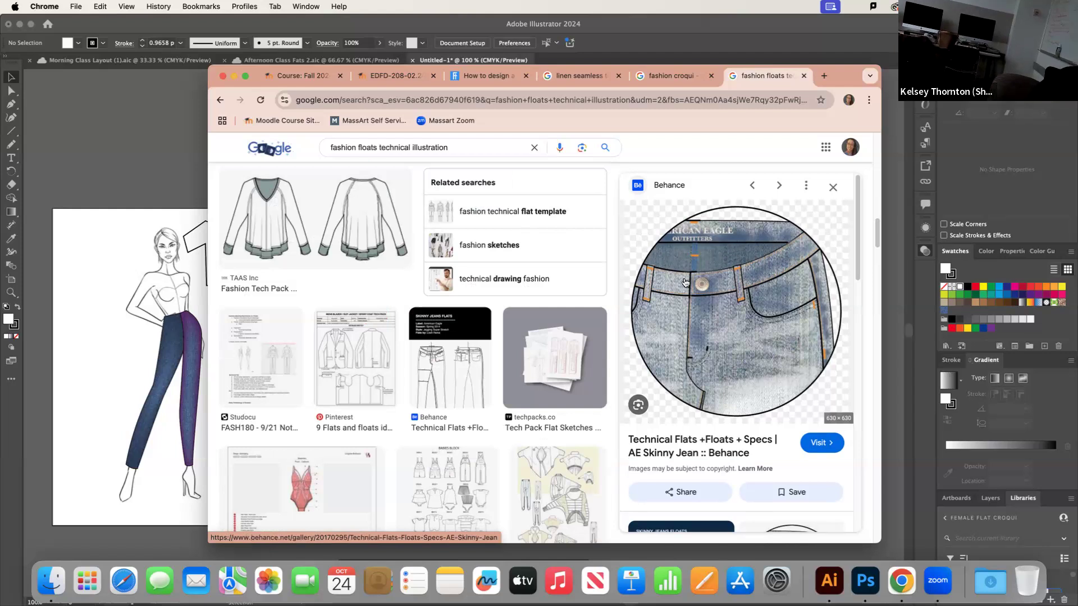
{"action": "scroll", "coordinate": [685, 284], "scroll_direction": "down", "scroll_amount": 3}
{"action": "scroll", "coordinate": [449, 331], "scroll_direction": "down", "scroll_amount": 10}
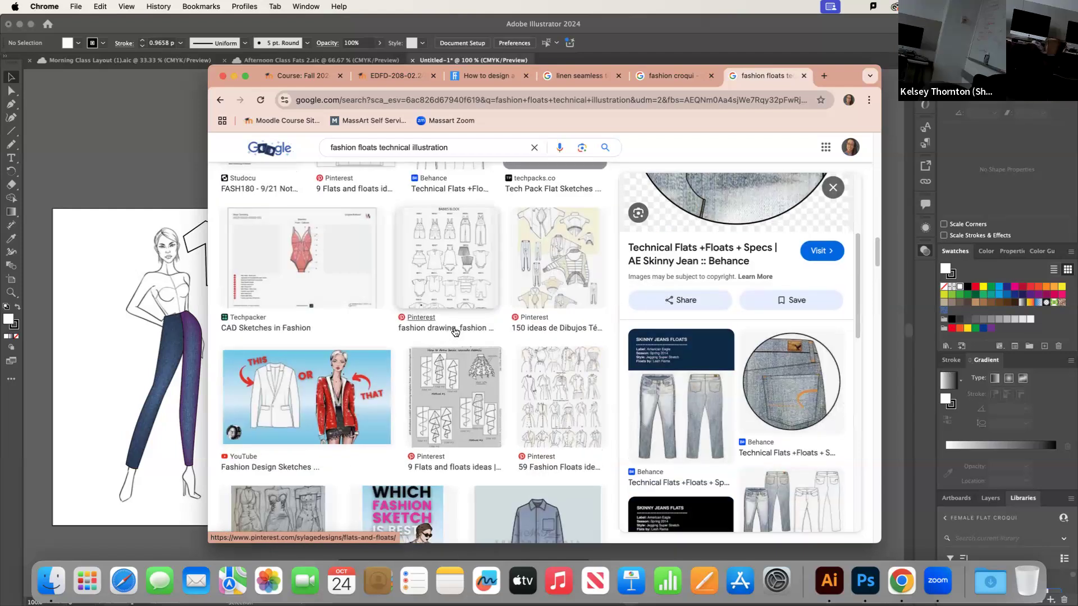
Browse further image results and preview the Behance blue shirt flat and the Techpacker T-shirt CAD sketch
{"action": "scroll", "coordinate": [462, 331], "scroll_direction": "down", "scroll_amount": 3}
{"action": "scroll", "coordinate": [526, 257], "scroll_direction": "up", "scroll_amount": 1}
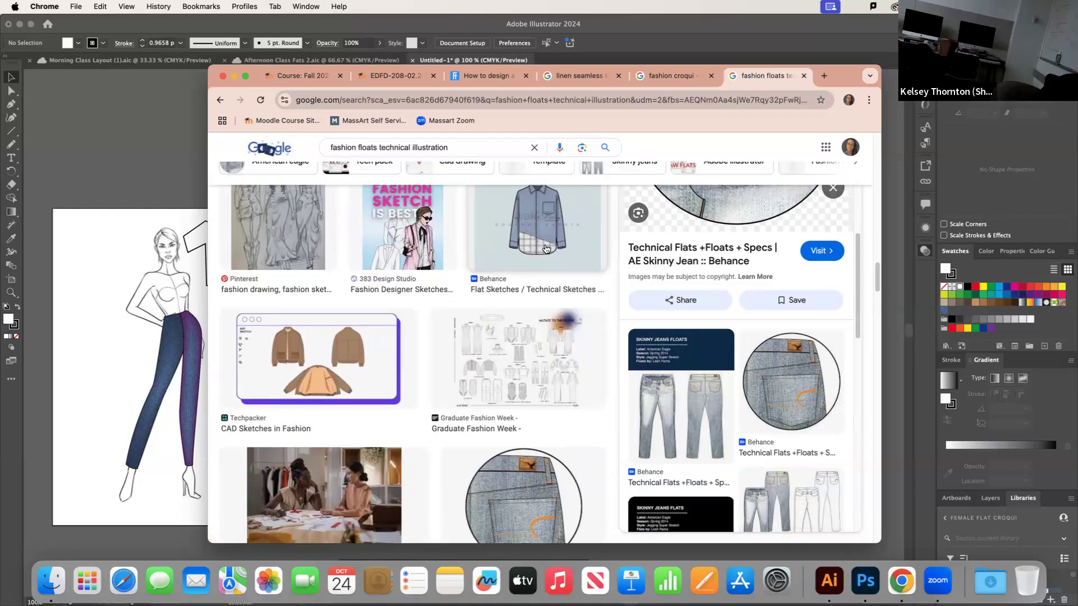
{"action": "left_click", "coordinate": [531, 252]}
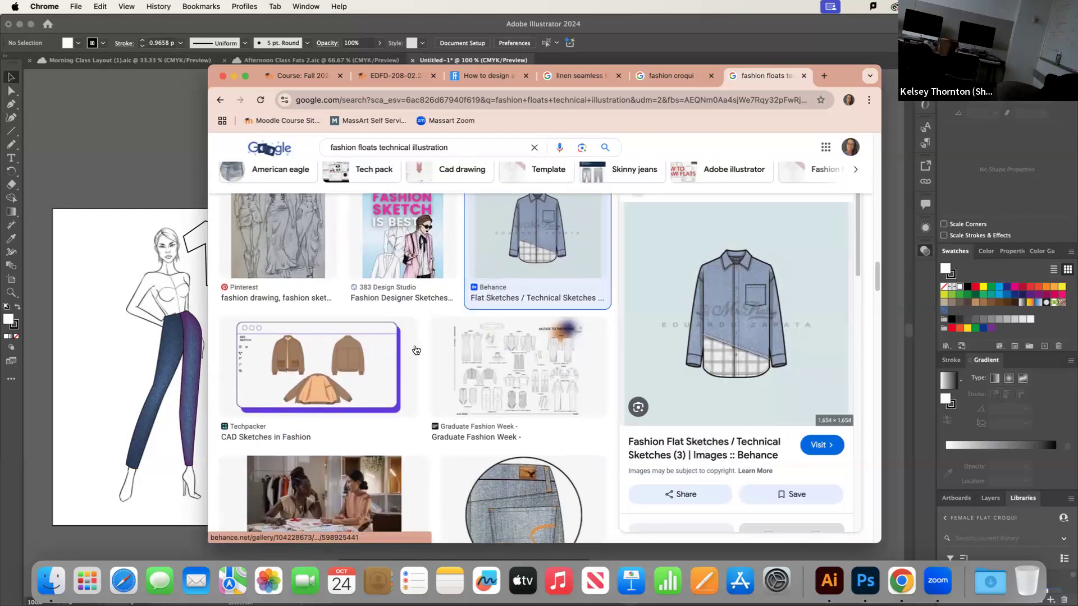
{"action": "scroll", "coordinate": [412, 351], "scroll_direction": "down", "scroll_amount": 10}
{"action": "scroll", "coordinate": [415, 353], "scroll_direction": "down", "scroll_amount": 8}
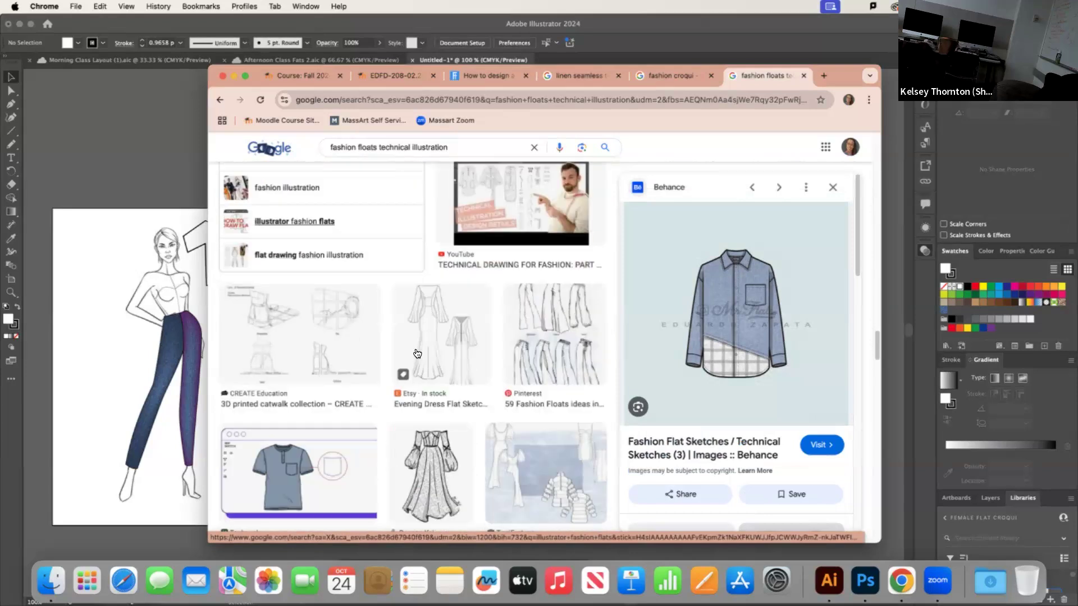
{"action": "scroll", "coordinate": [418, 357], "scroll_direction": "up", "scroll_amount": 4}
{"action": "scroll", "coordinate": [417, 357], "scroll_direction": "up", "scroll_amount": 1}
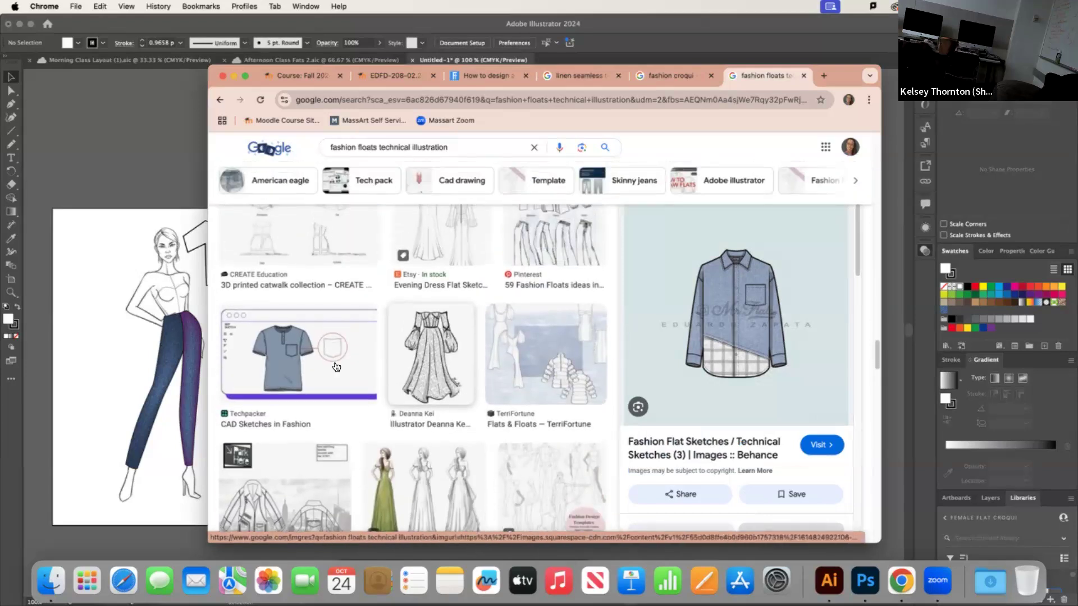
{"action": "left_click", "coordinate": [360, 362]}
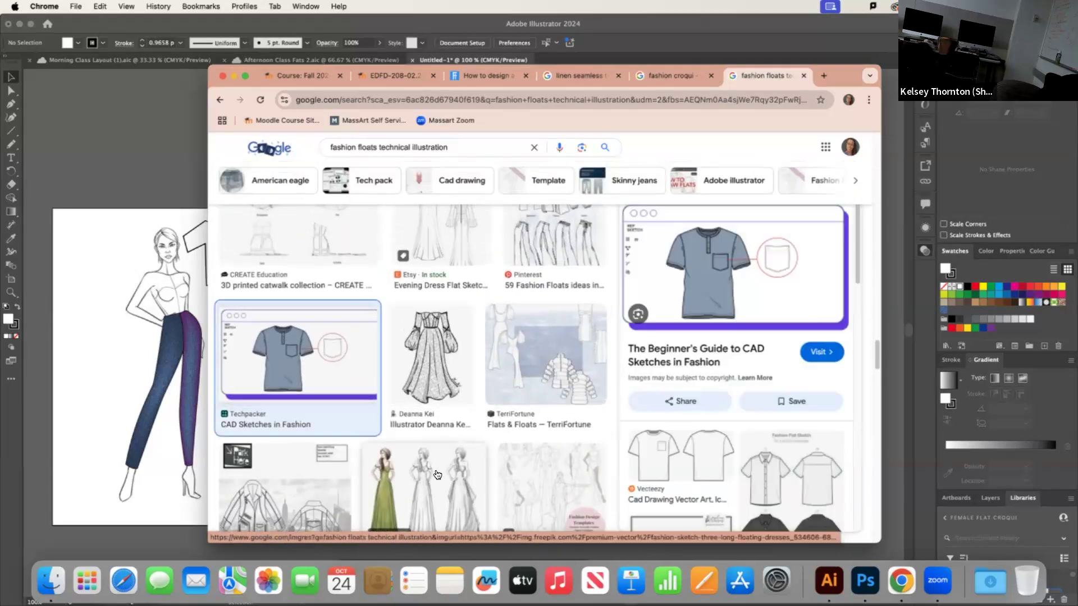
{"action": "scroll", "coordinate": [533, 236], "scroll_direction": "up", "scroll_amount": 1}
Refine the image search to "fashion floats technical illustration jacket" and look over the jacket drawings
{"action": "left_click", "coordinate": [457, 150]}
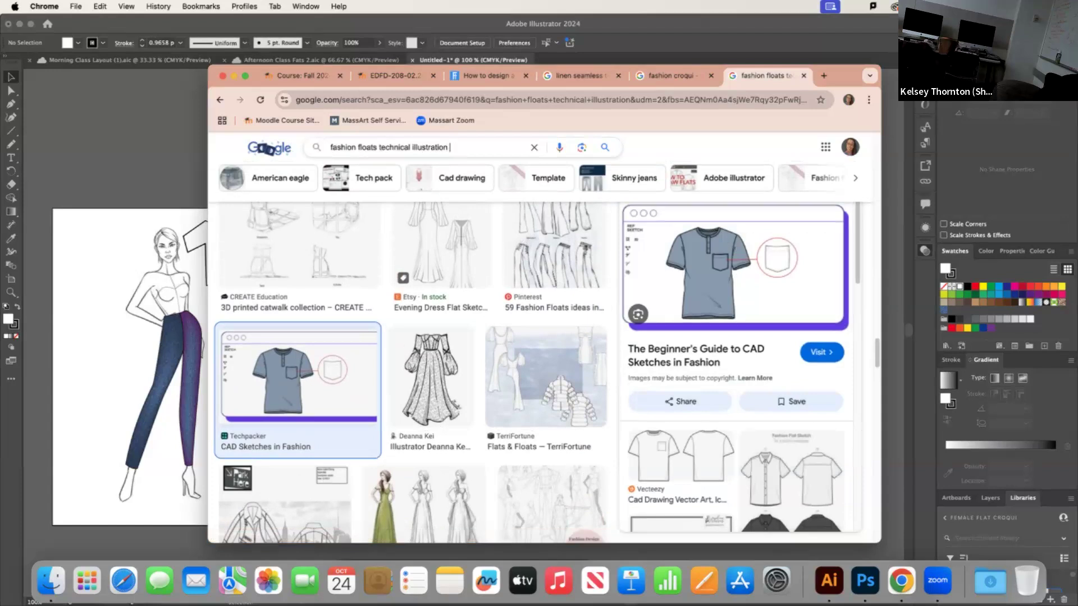
{"action": "type", "text": "jacket"}
{"action": "key", "text": "Return"}
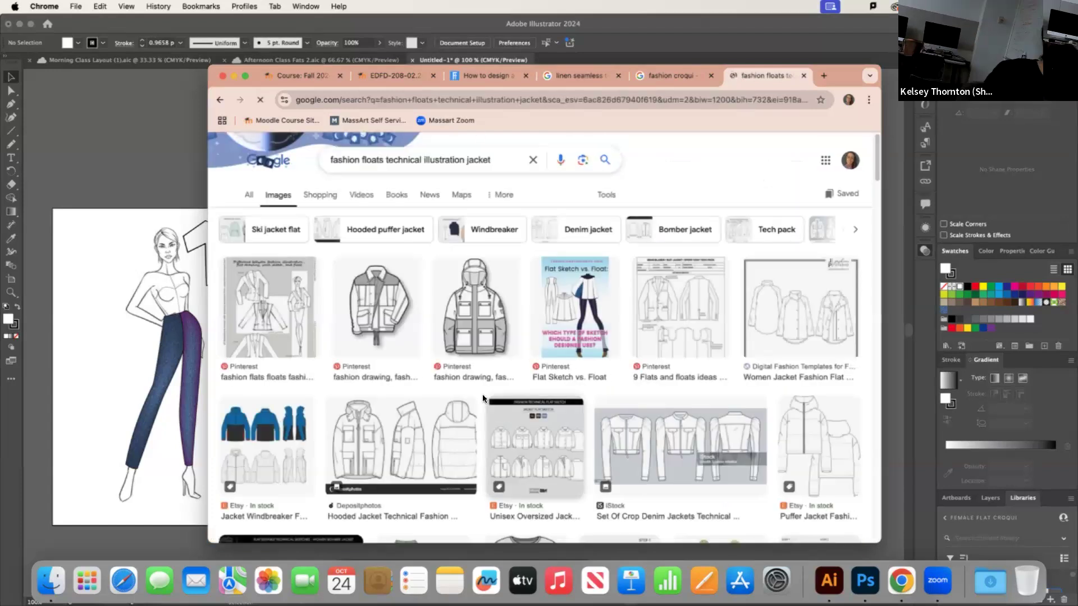
{"action": "scroll", "coordinate": [477, 376], "scroll_direction": "down", "scroll_amount": 3}
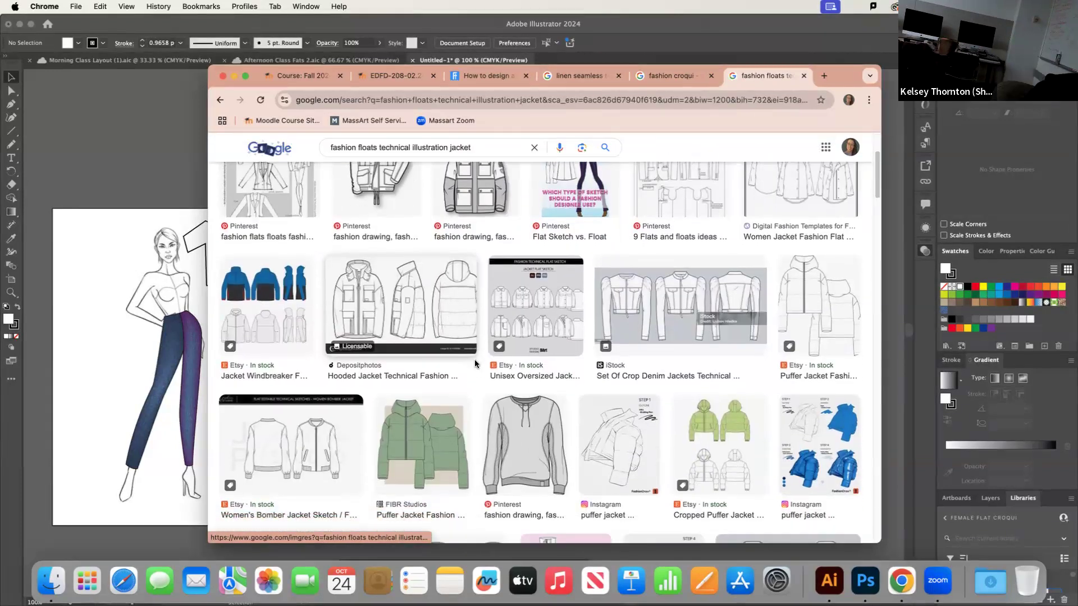
{"action": "scroll", "coordinate": [476, 364], "scroll_direction": "down", "scroll_amount": 3}
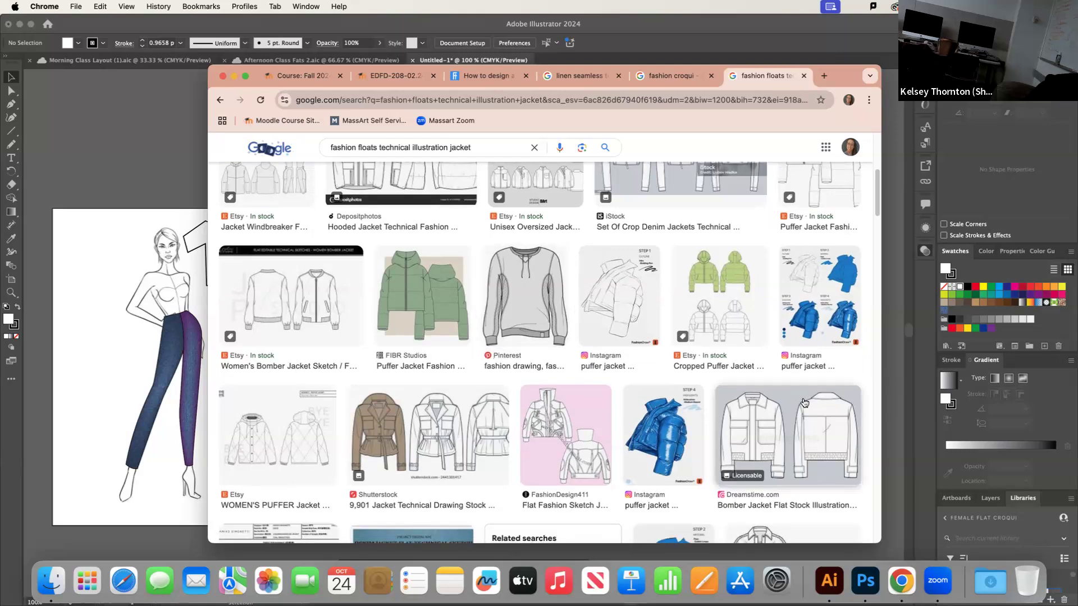
{"action": "scroll", "coordinate": [804, 403], "scroll_direction": "down", "scroll_amount": 3}
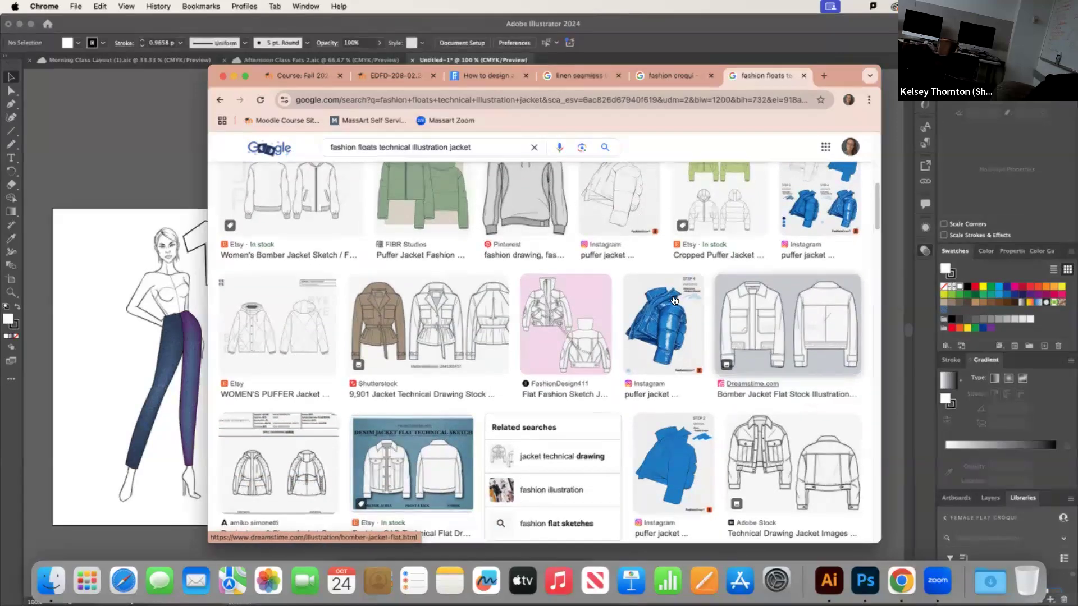
{"action": "scroll", "coordinate": [557, 252], "scroll_direction": "up", "scroll_amount": 10}
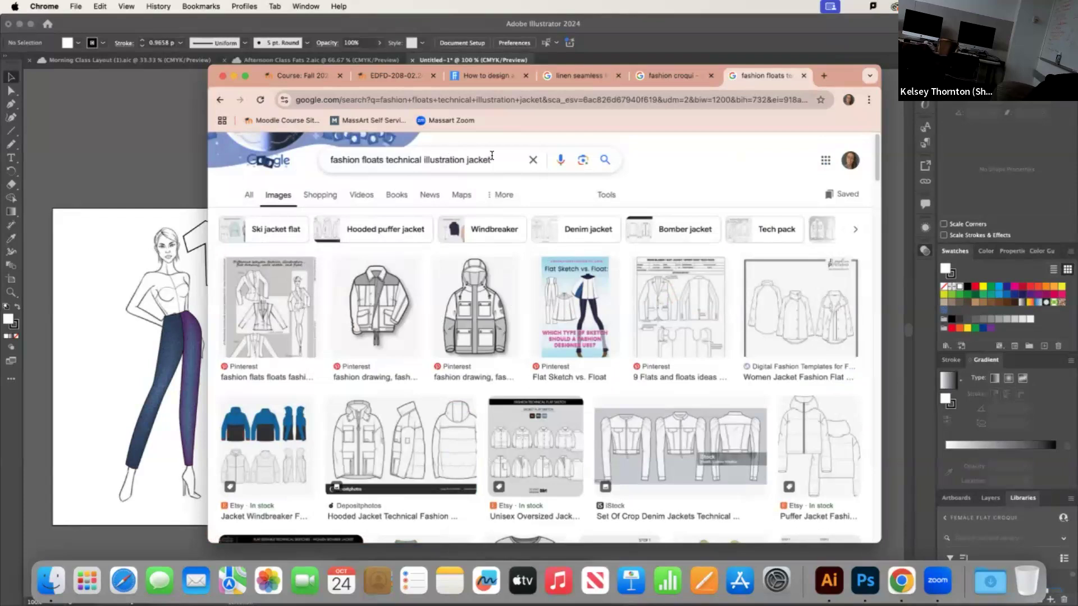
Extend the image search with "show liningh" and preview the YouTube jacket lining tutorial part 2
{"action": "type", "text": "show li"}
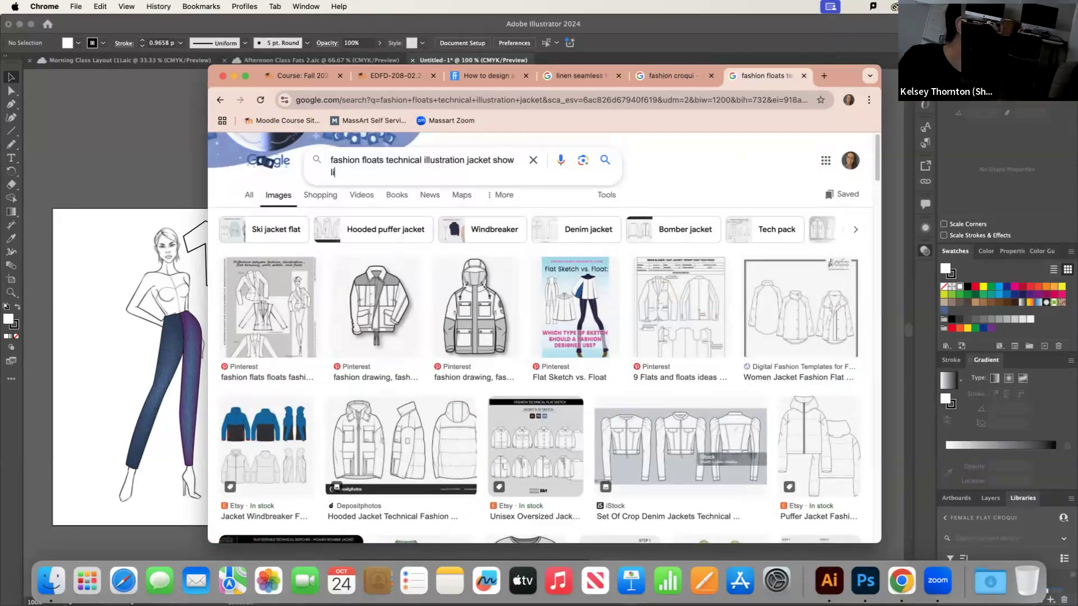
{"action": "type", "text": "nigh"}
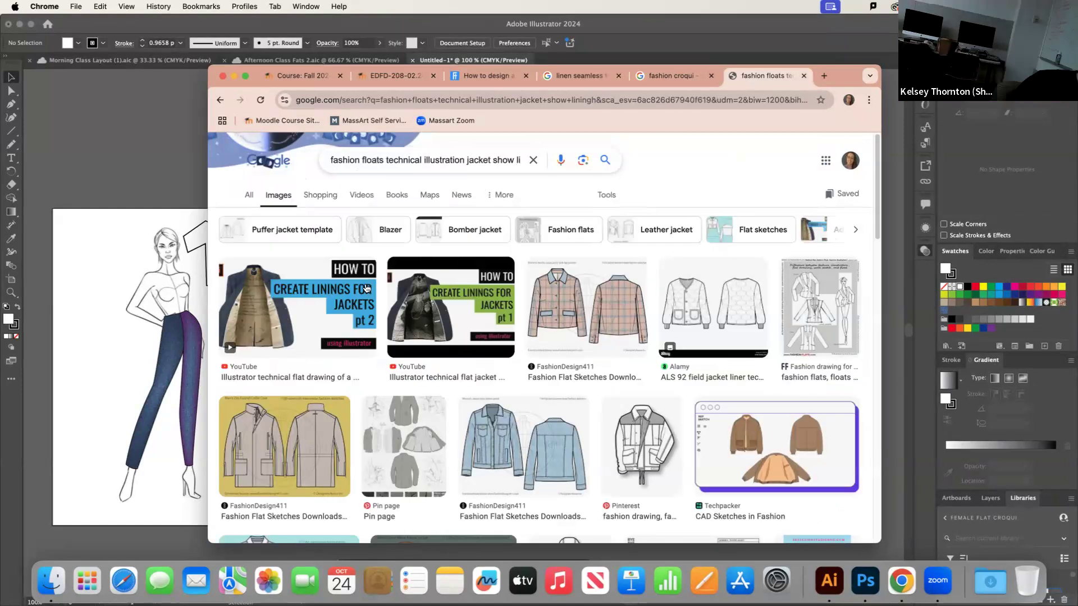
{"action": "left_click", "coordinate": [409, 312]}
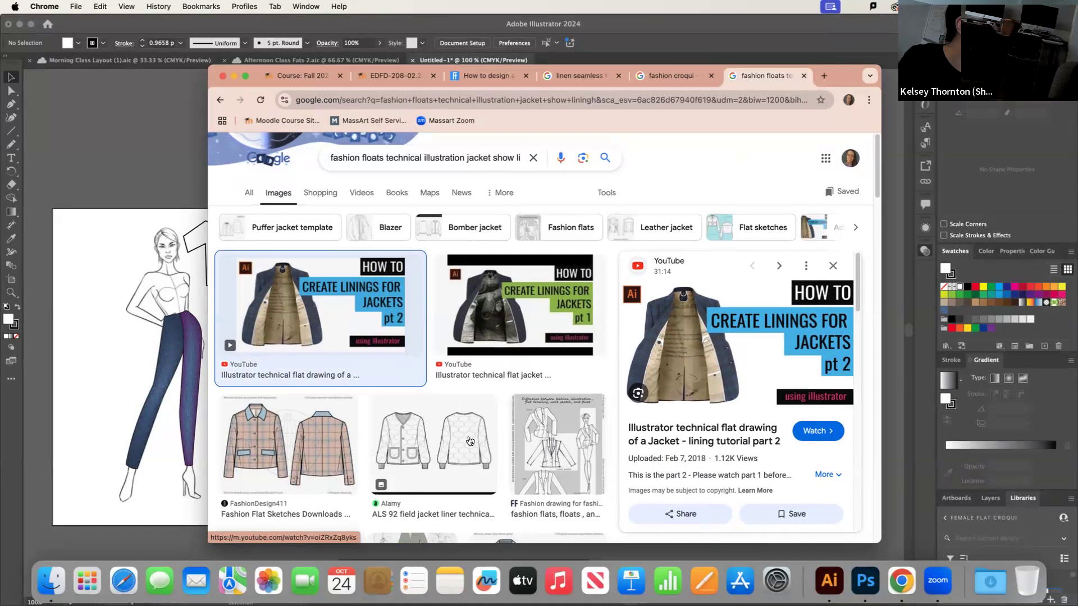
{"action": "scroll", "coordinate": [403, 293], "scroll_direction": "down", "scroll_amount": 5}
Preview the Pin page blazer flats, the Techpacker bomber jacket sketch and the Pinterest jacket float
{"action": "left_click", "coordinate": [402, 292]}
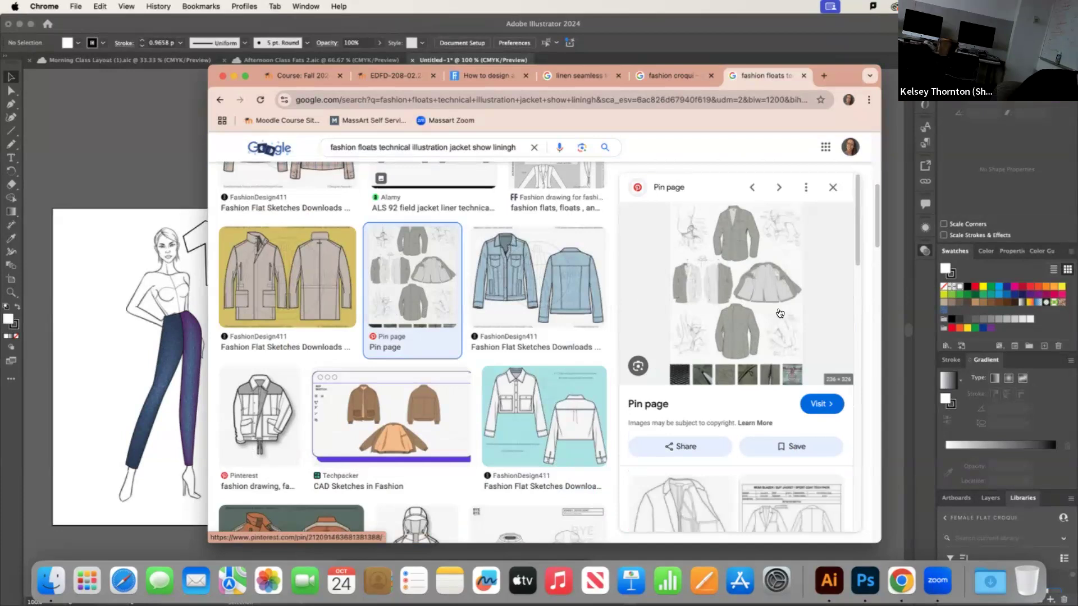
{"action": "scroll", "coordinate": [420, 425], "scroll_direction": "down", "scroll_amount": 1}
{"action": "left_click", "coordinate": [420, 428]}
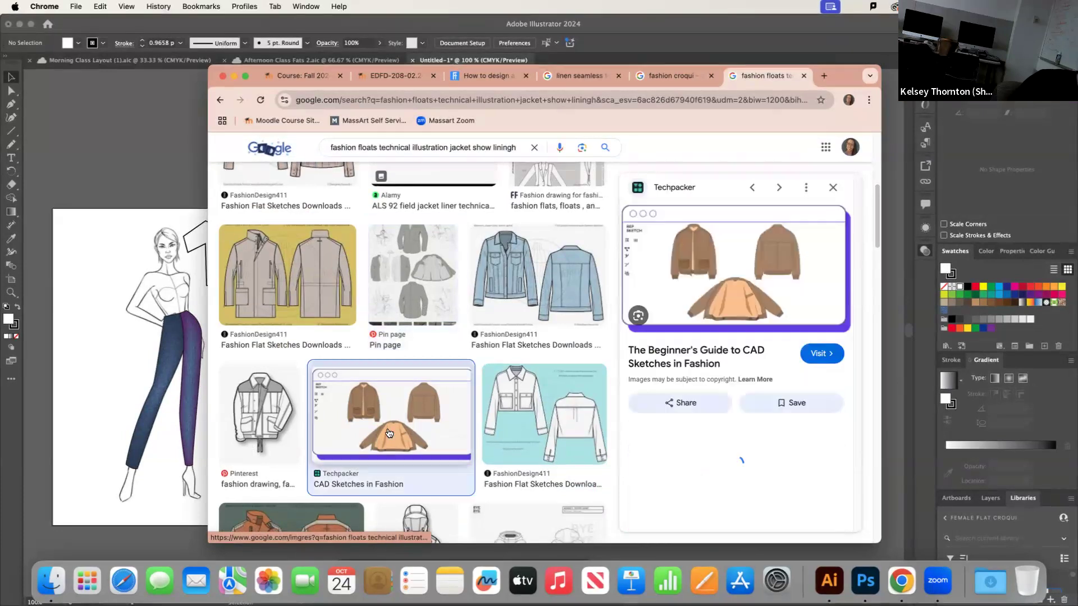
{"action": "key", "text": "Left"}
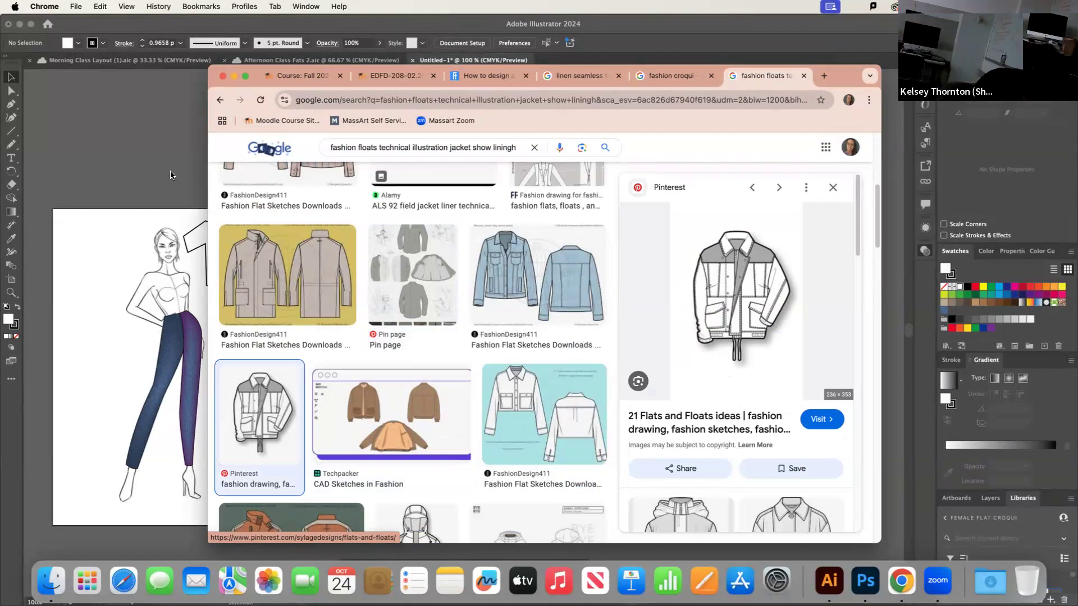
Glance at the Illustrator document, return to Chrome and examine the "Client" Project requirements on the Moodle course page
{"action": "left_click", "coordinate": [178, 155]}
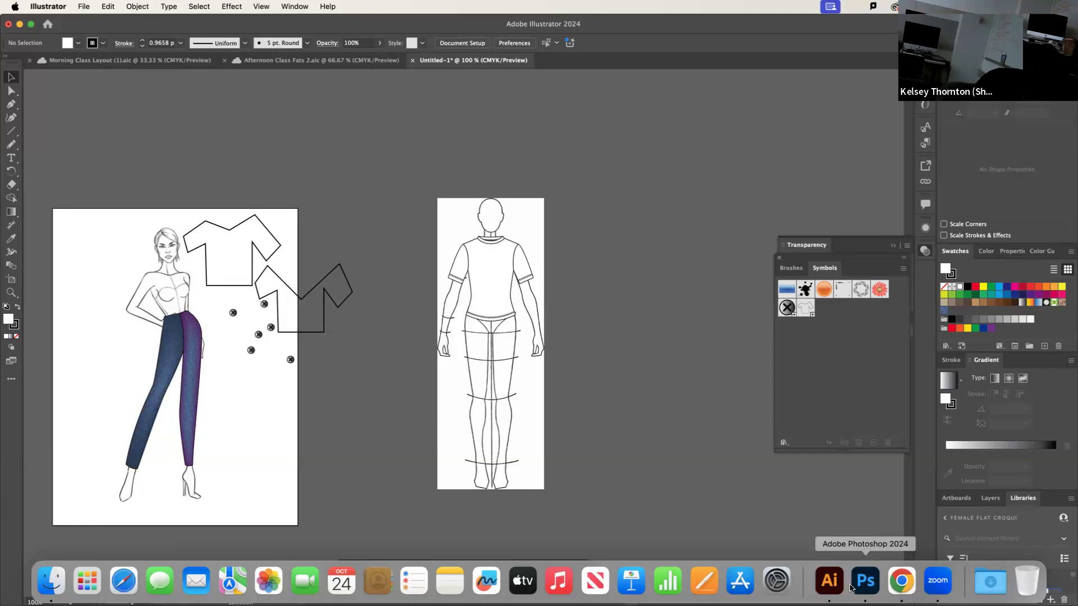
{"action": "left_click", "coordinate": [899, 584]}
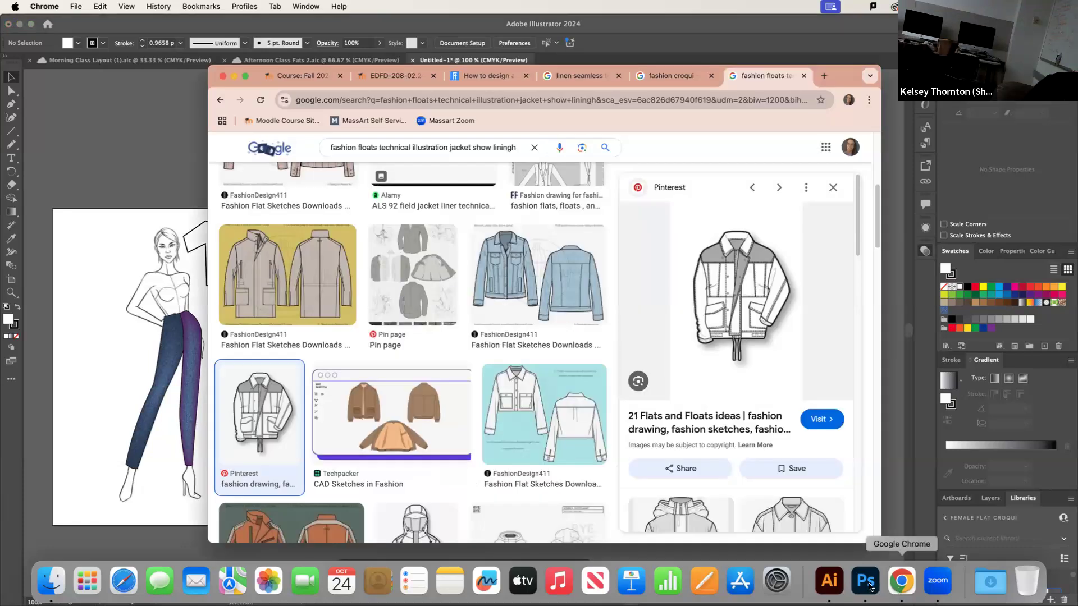
{"action": "left_click", "coordinate": [383, 79]}
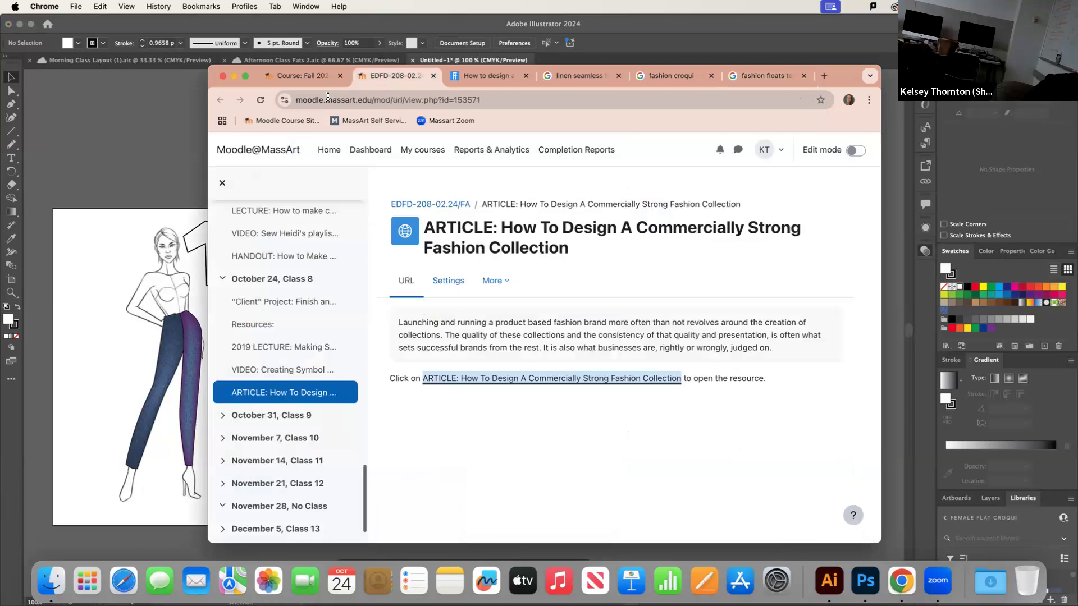
{"action": "left_click", "coordinate": [298, 83]}
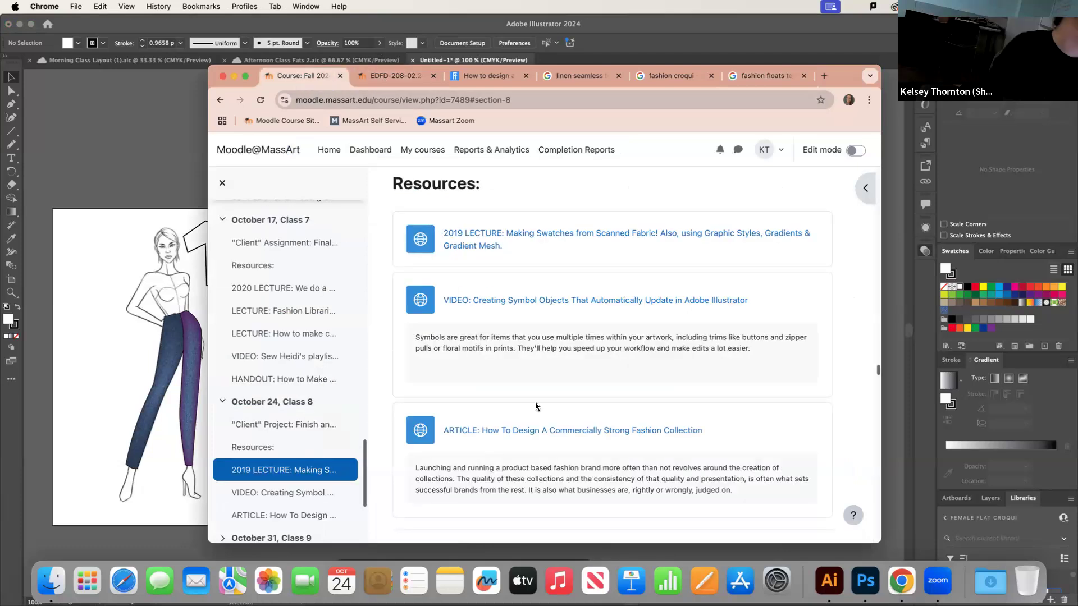
{"action": "scroll", "coordinate": [568, 439], "scroll_direction": "up", "scroll_amount": 1}
{"action": "scroll", "coordinate": [568, 439], "scroll_direction": "up", "scroll_amount": 5}
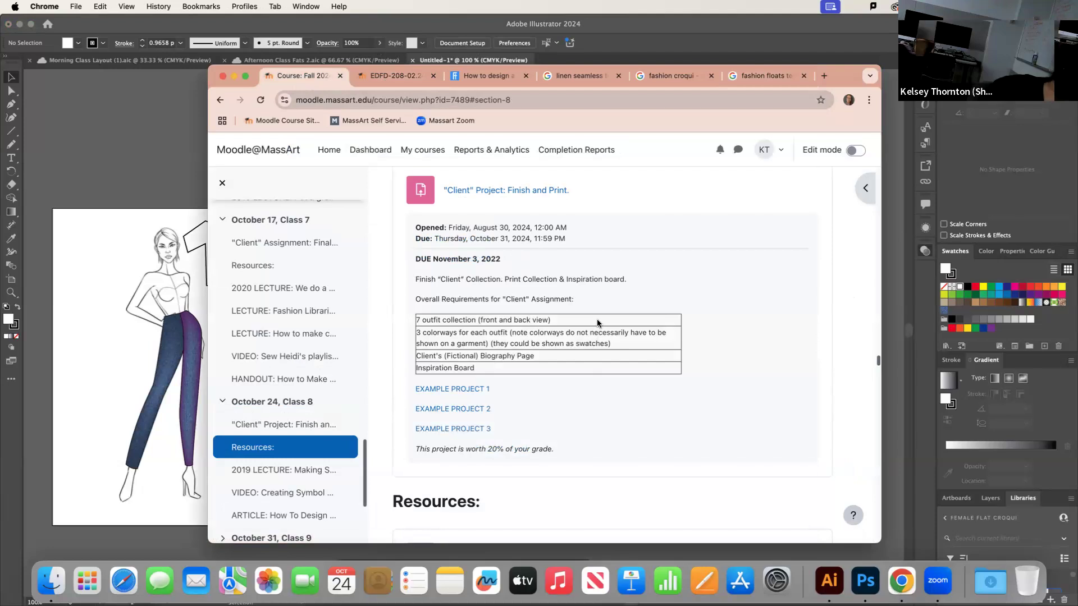
{"action": "scroll", "coordinate": [665, 385], "scroll_direction": "down", "scroll_amount": 5}
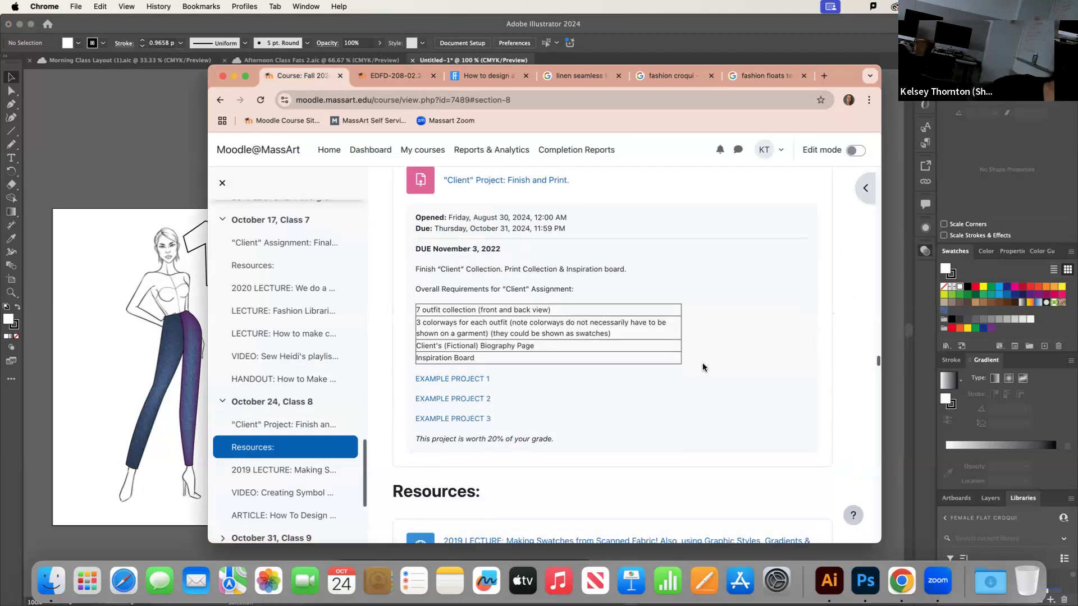
Examine the "Catalog" assignment requirements and the lecture resources under October 31, Class 9
{"action": "scroll", "coordinate": [665, 384], "scroll_direction": "down", "scroll_amount": 10}
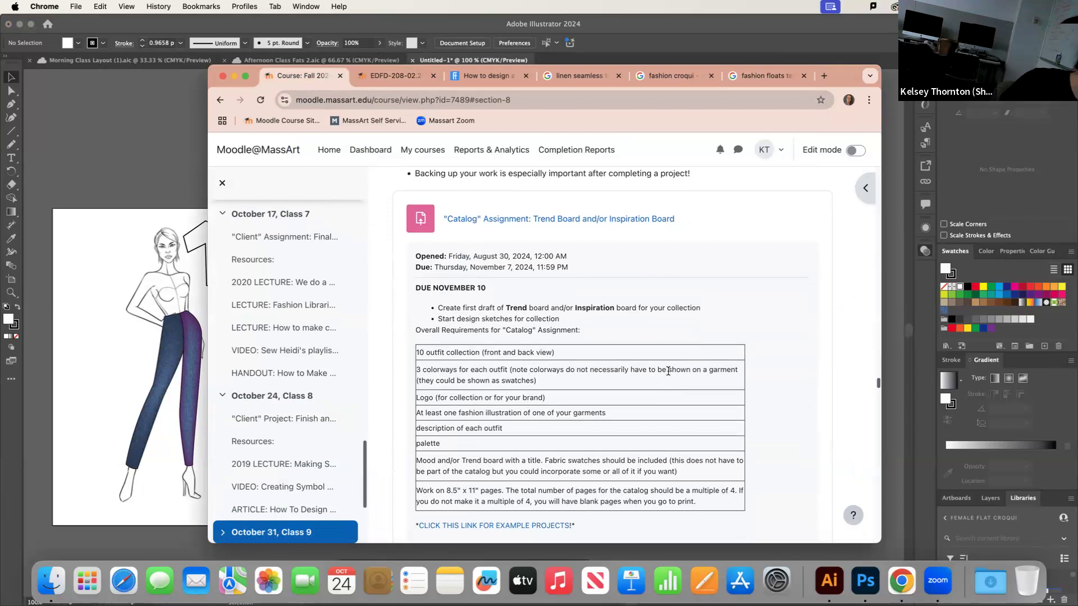
{"action": "scroll", "coordinate": [669, 372], "scroll_direction": "up", "scroll_amount": 3}
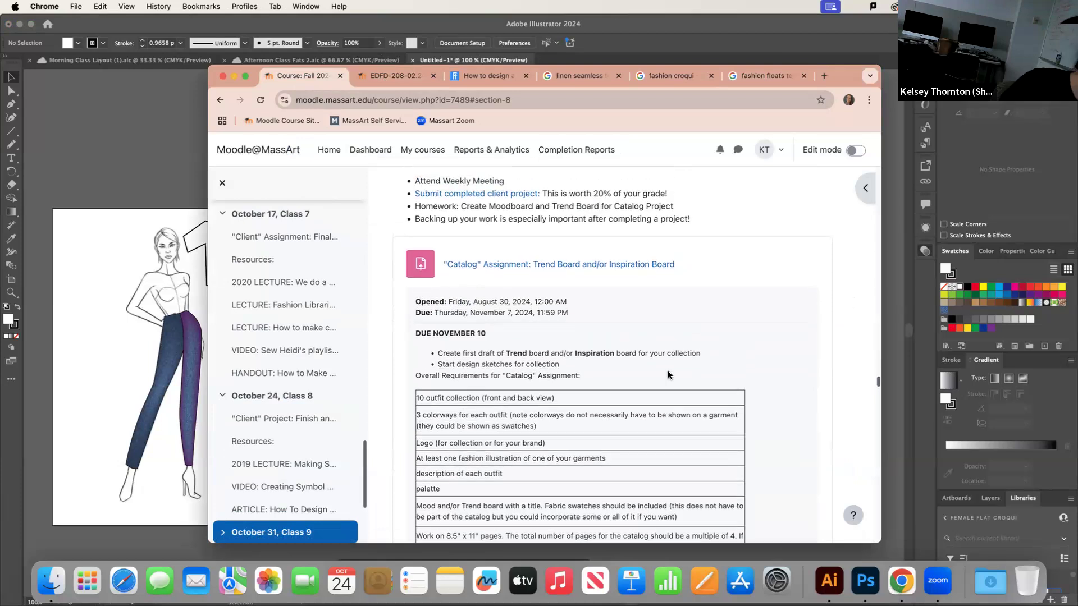
{"action": "scroll", "coordinate": [668, 386], "scroll_direction": "up", "scroll_amount": 5}
{"action": "scroll", "coordinate": [668, 385], "scroll_direction": "down", "scroll_amount": 8}
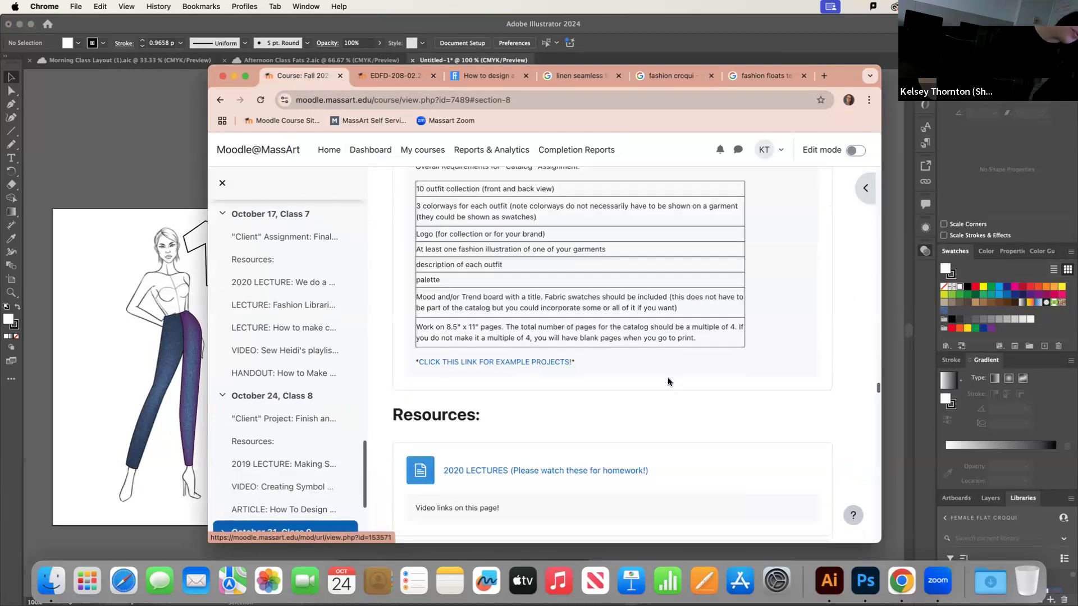
{"action": "scroll", "coordinate": [667, 383], "scroll_direction": "up", "scroll_amount": 1}
{"action": "scroll", "coordinate": [667, 382], "scroll_direction": "down", "scroll_amount": 5}
{"action": "scroll", "coordinate": [667, 383], "scroll_direction": "down", "scroll_amount": 1}
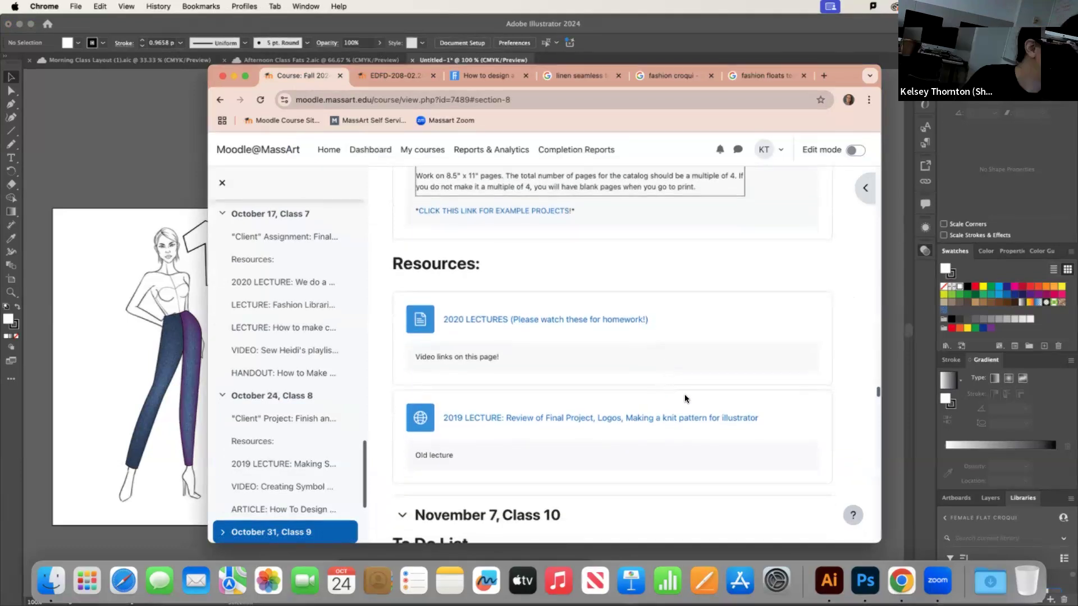
{"action": "scroll", "coordinate": [692, 399], "scroll_direction": "up", "scroll_amount": 3}
{"action": "scroll", "coordinate": [692, 399], "scroll_direction": "up", "scroll_amount": 15}
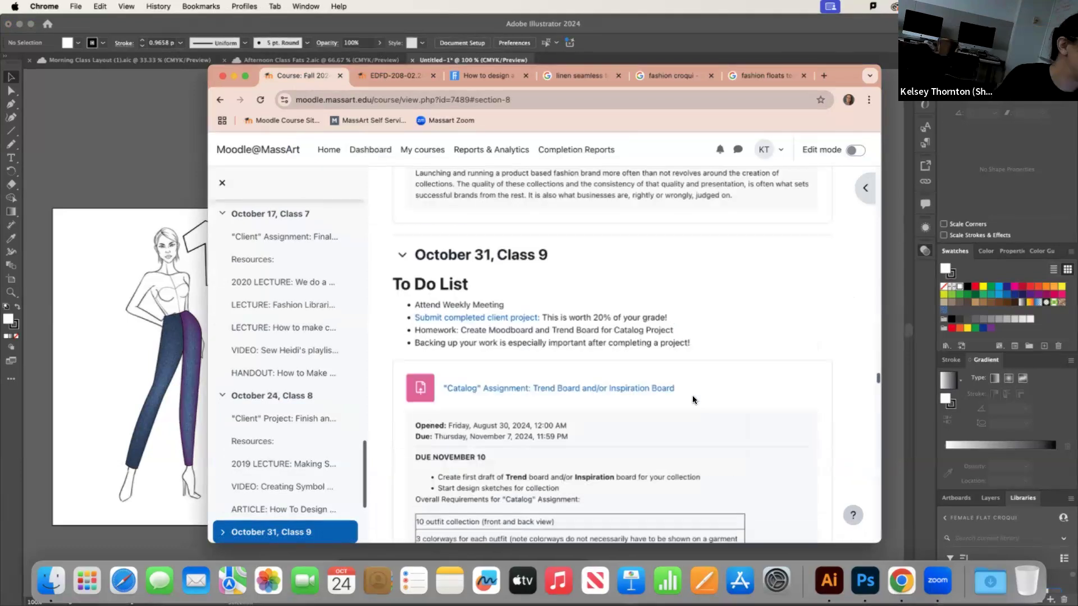
Go back to the "Client" Project: Finish and Print requirements under October 24, Class 8
{"action": "scroll", "coordinate": [692, 395], "scroll_direction": "up", "scroll_amount": 9}
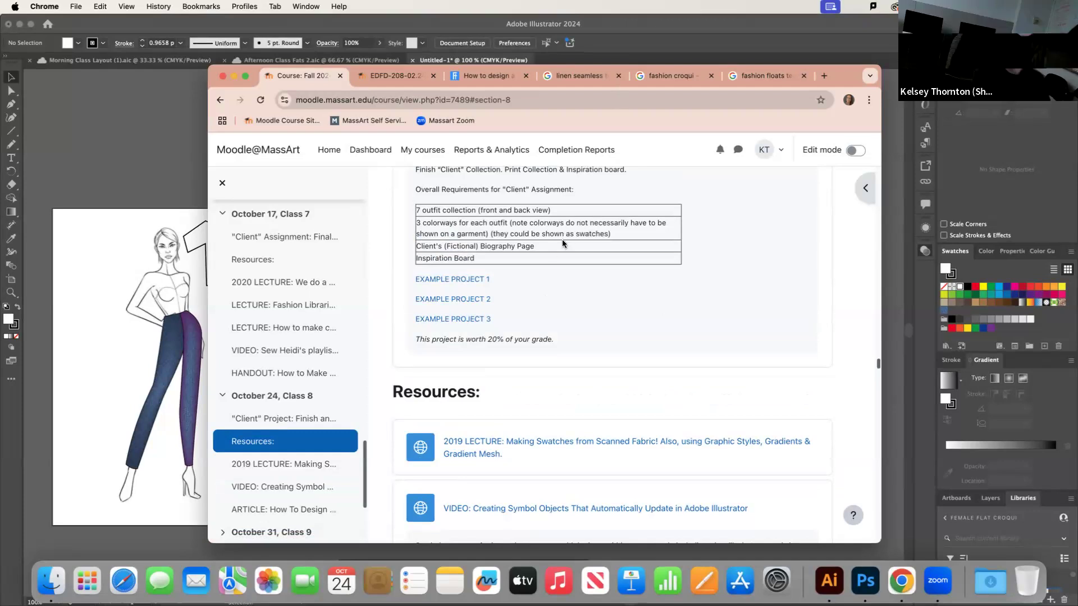
{"action": "scroll", "coordinate": [638, 348], "scroll_direction": "up", "scroll_amount": 3}
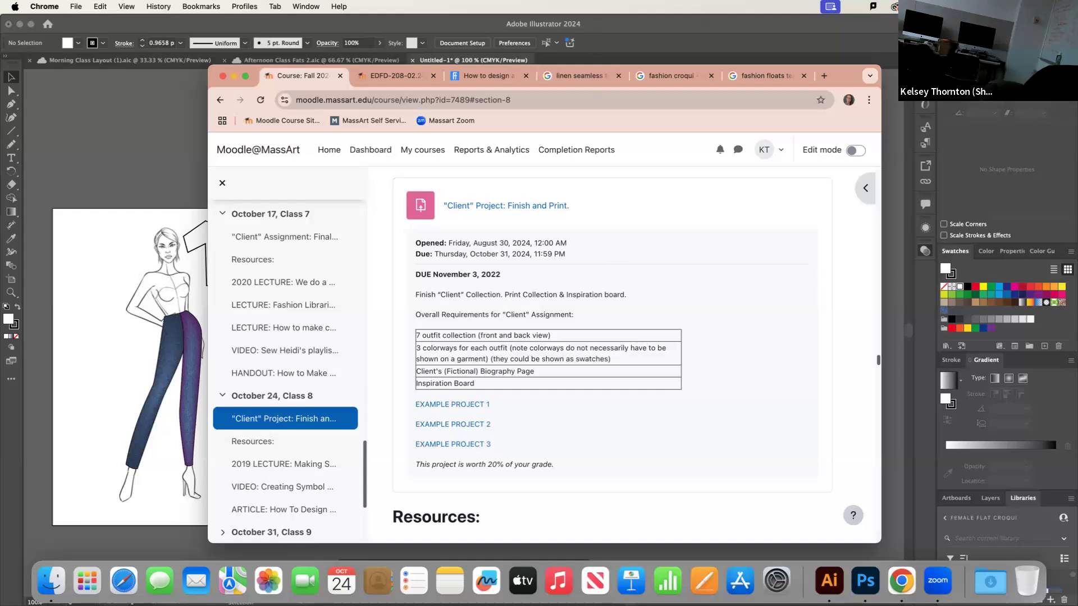
{"action": "left_click", "coordinate": [1039, 6]}
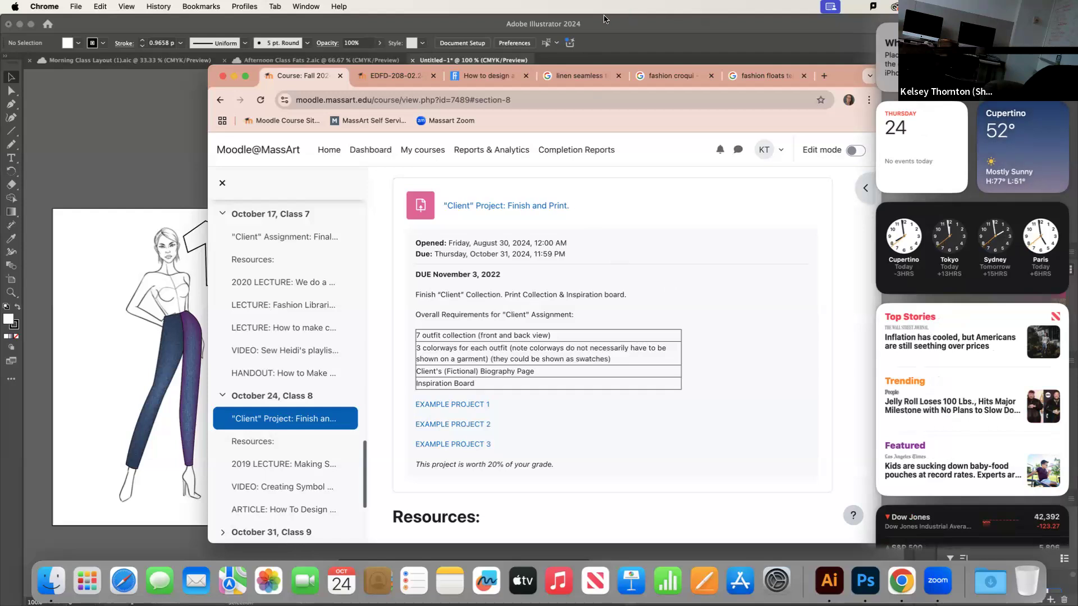